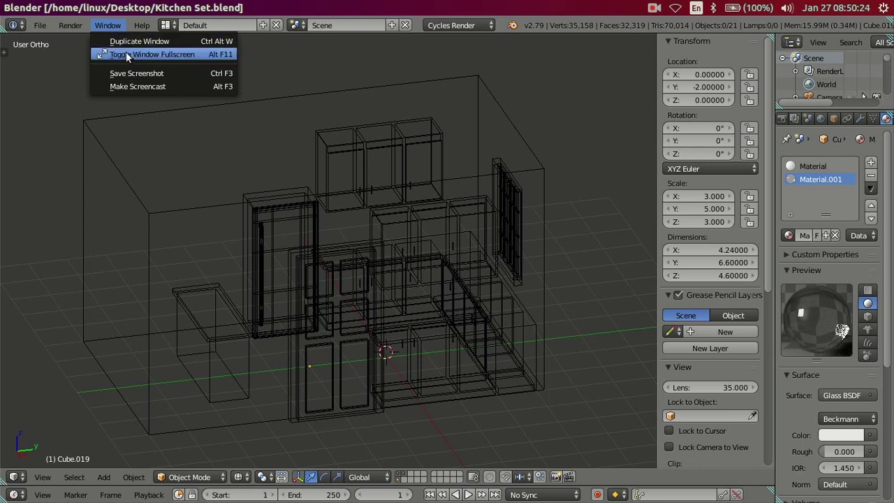
Show only the room layer, select the room box, and enter Edit Mode in face select
{"action": "mouse_move", "coordinate": [480, 185]}
{"action": "middle_mouse_down"}
{"action": "mouse_move", "coordinate": [443, 225]}
{"action": "mouse_move", "coordinate": [412, 300]}
{"action": "middle_mouse_up"}
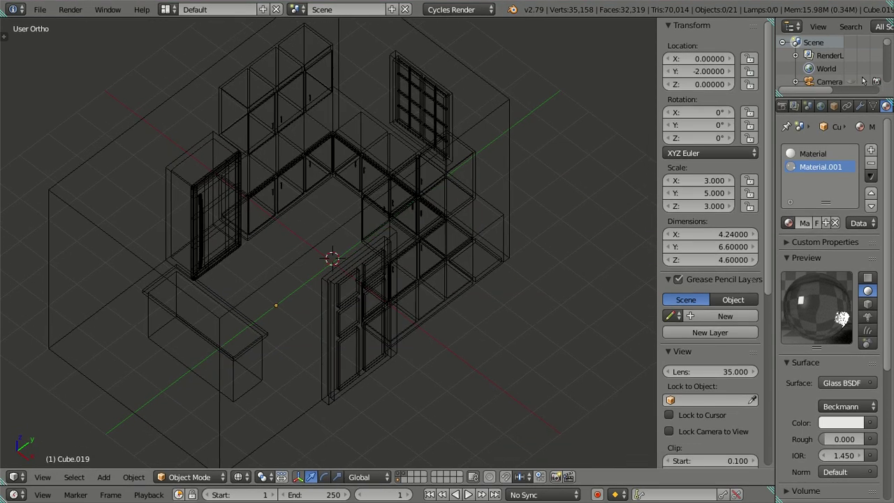
{"action": "left_click", "coordinate": [407, 476]}
{"action": "right_click", "coordinate": [398, 346]}
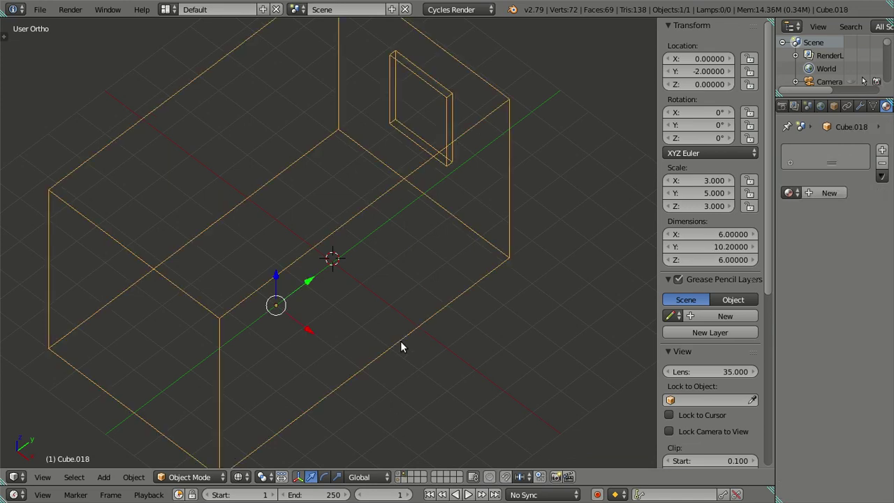
{"action": "key", "text": "z"}
{"action": "scroll", "coordinate": [400, 341], "scroll_direction": "down", "scroll_amount": 3}
{"action": "mouse_move", "coordinate": [400, 341]}
{"action": "middle_mouse_down"}
{"action": "mouse_move", "coordinate": [415, 275]}
{"action": "mouse_move", "coordinate": [373, 254]}
{"action": "mouse_move", "coordinate": [413, 423]}
{"action": "middle_mouse_up"}
{"action": "scroll", "coordinate": [419, 269], "scroll_direction": "up", "scroll_amount": 3}
{"action": "key", "text": "Tab"}
{"action": "left_click", "coordinate": [401, 477]}
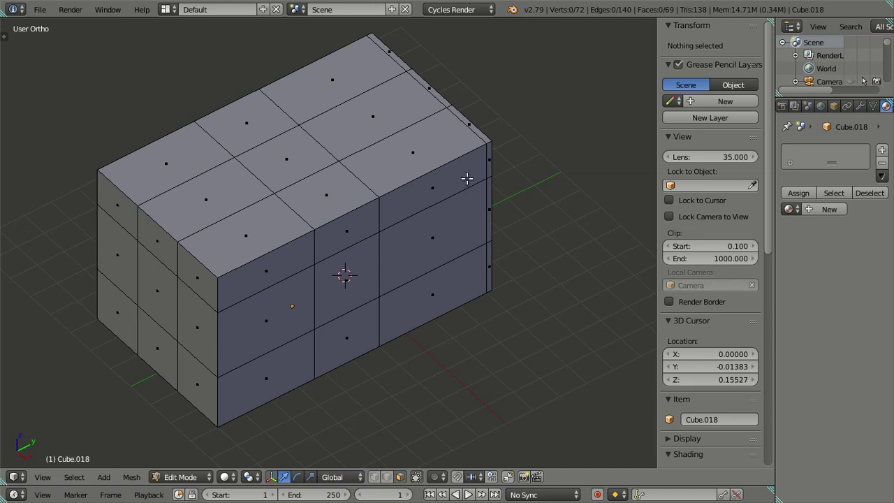
Select the right-column wall faces, then set a lower side-wall face's Y position to 1.04
{"action": "right_click", "coordinate": [488, 161]}
{"action": "right_click", "coordinate": [489, 216], "text": "shift"}
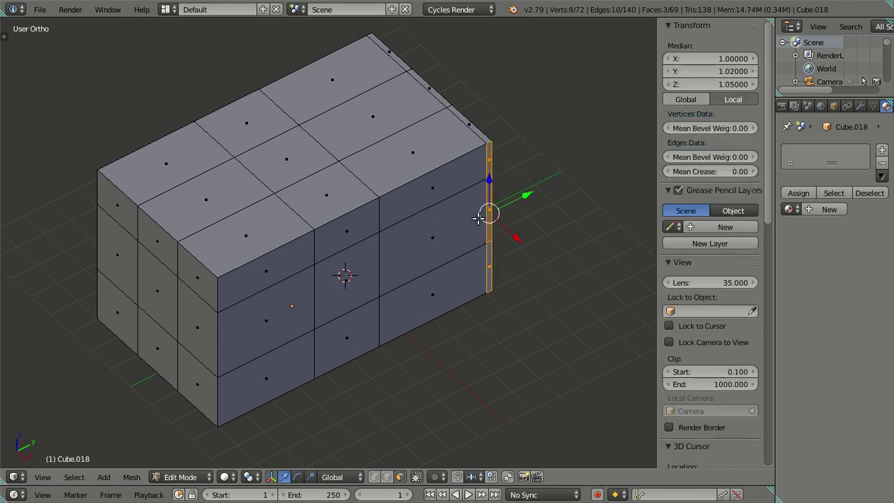
{"action": "right_click", "coordinate": [465, 183], "text": "shift"}
{"action": "right_click", "coordinate": [432, 236], "text": "shift"}
{"action": "right_click", "coordinate": [447, 300], "text": "shift"}
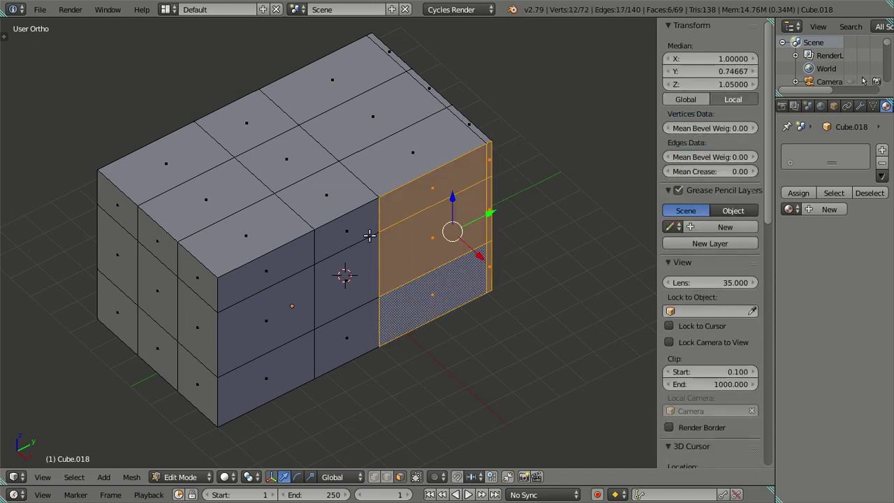
{"action": "middle_click_drag", "start_coordinate": [466, 301], "coordinate": [349, 260]}
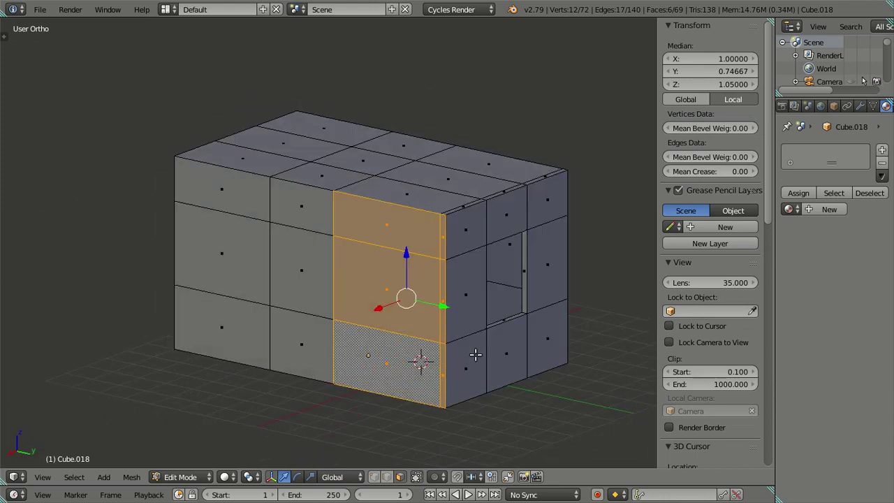
{"action": "right_click", "coordinate": [507, 358]}
{"action": "key", "text": "g"}
{"action": "key", "text": "y"}
{"action": "right_click", "coordinate": [569, 377]}
{"action": "left_click", "coordinate": [708, 66]}
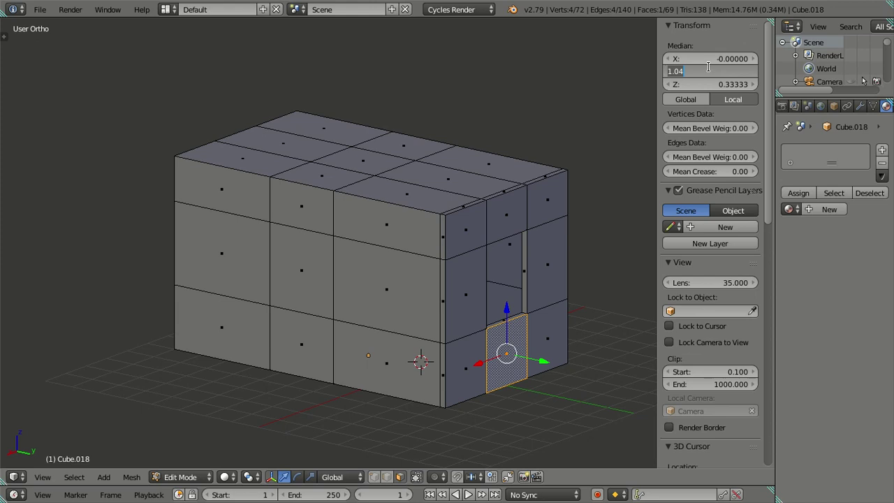
{"action": "key", "text": "Return"}
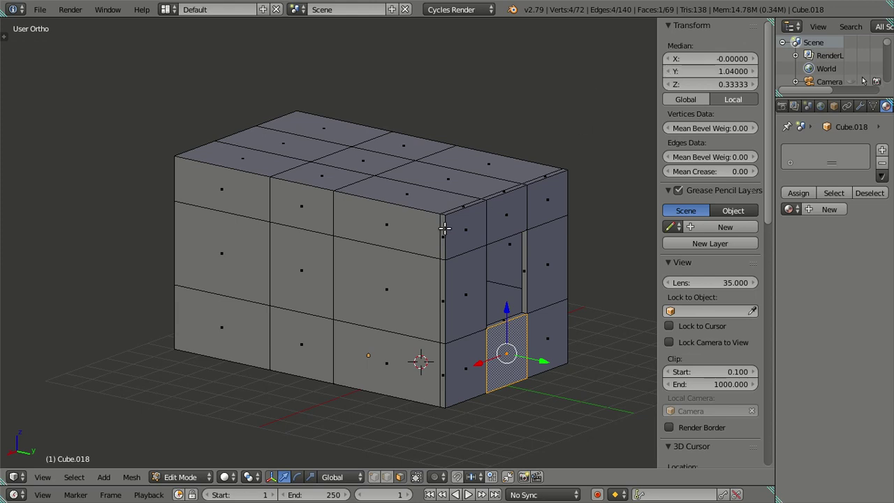
Delete the two lower-left front-wall faces to open the doorway
{"action": "right_click", "coordinate": [444, 227], "text": "alt"}
{"action": "middle_click_drag", "start_coordinate": [367, 259], "coordinate": [398, 272]}
{"action": "right_click", "coordinate": [306, 334], "text": "shift"}
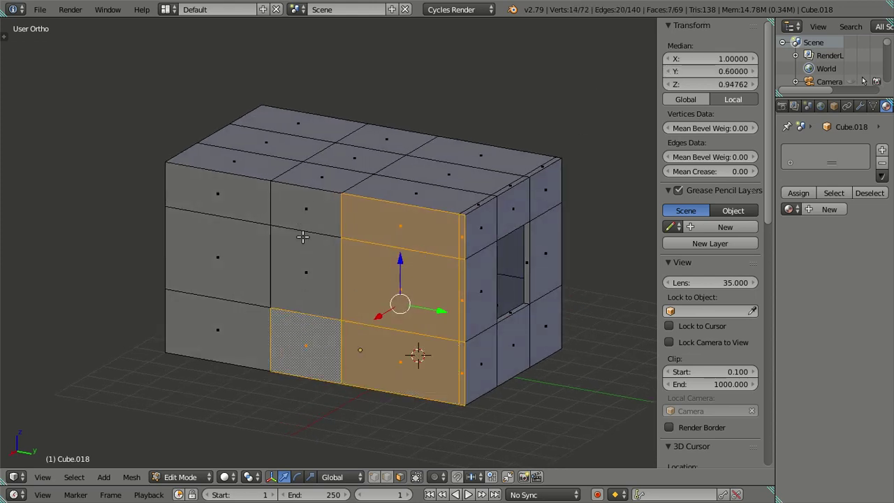
{"action": "right_click", "coordinate": [302, 274]}
{"action": "right_click", "coordinate": [300, 345], "text": "shift"}
{"action": "key", "text": "z"}
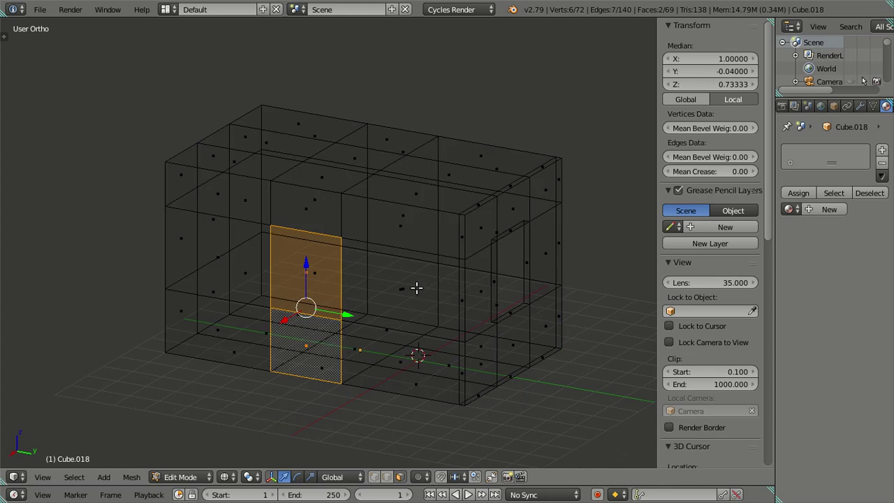
{"action": "key", "text": "x"}
{"action": "left_click", "coordinate": [389, 315]}
{"action": "key", "text": "z"}
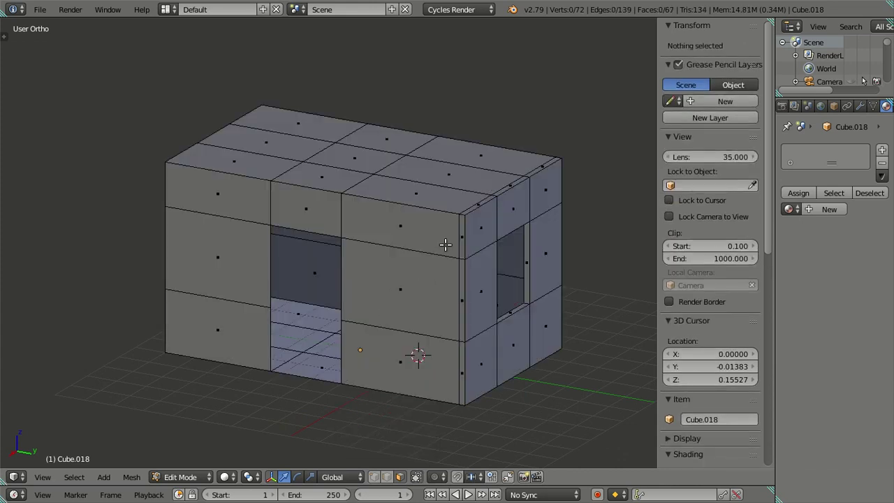
Select the edge and column wall faces beside the doorway
{"action": "right_click", "coordinate": [458, 236]}
{"action": "right_click", "coordinate": [461, 367], "text": "ctrl"}
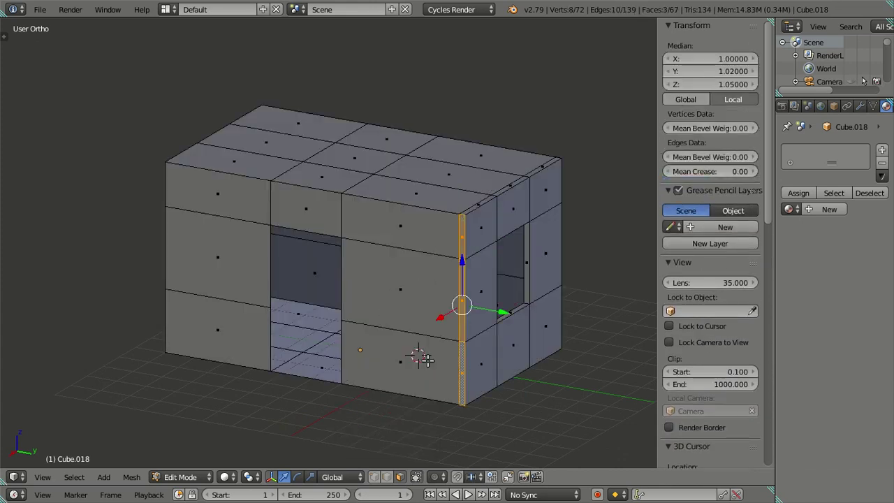
{"action": "right_click", "coordinate": [423, 360], "text": "ctrl"}
{"action": "right_click", "coordinate": [400, 234], "text": "ctrl"}
{"action": "right_click", "coordinate": [237, 202], "text": "ctrl"}
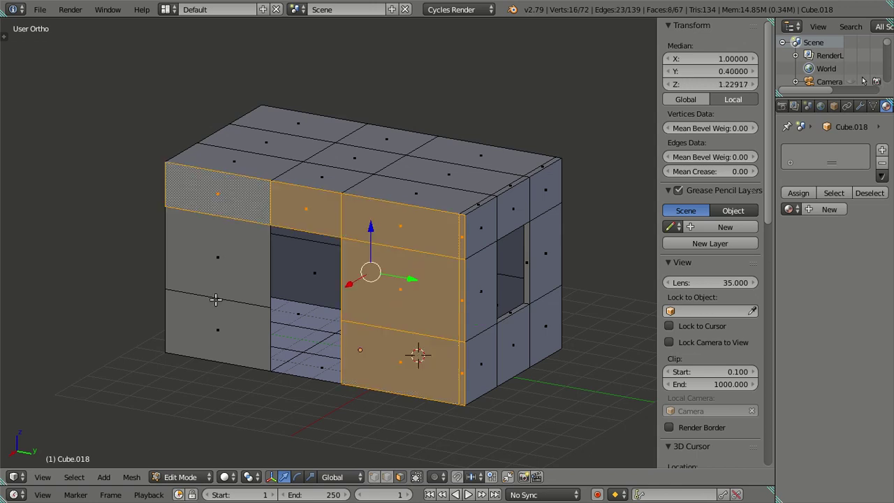
{"action": "right_click", "coordinate": [211, 323], "text": "ctrl"}
{"action": "mouse_move", "coordinate": [369, 373]}
{"action": "middle_mouse_down"}
{"action": "mouse_move", "coordinate": [480, 381]}
{"action": "mouse_move", "coordinate": [484, 373]}
{"action": "middle_mouse_up"}
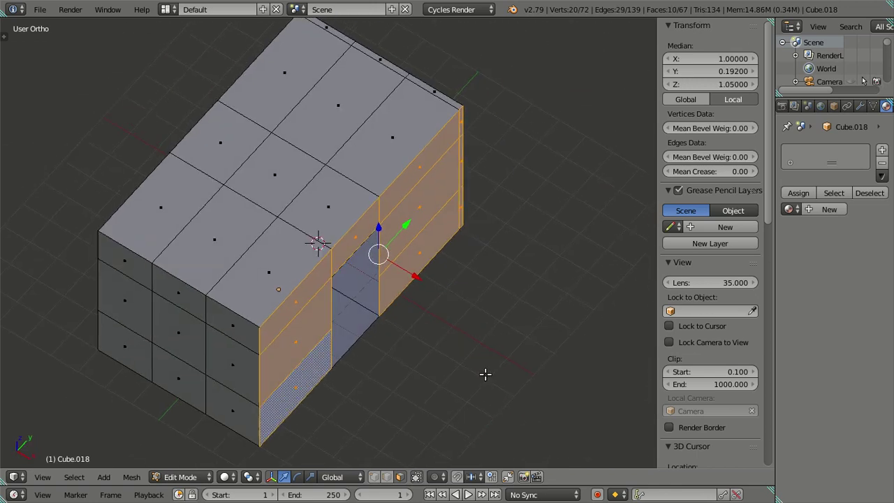
In top view, extrude the selected wall faces outward
{"action": "scroll", "coordinate": [449, 299], "scroll_direction": "up", "scroll_amount": 3}
{"action": "key", "text": "KP_7"}
{"action": "scroll", "coordinate": [447, 273], "scroll_direction": "down", "scroll_amount": 2}
{"action": "scroll", "coordinate": [431, 268], "scroll_direction": "up", "scroll_amount": 5}
{"action": "scroll", "coordinate": [415, 256], "scroll_direction": "up", "scroll_amount": 4}
{"action": "scroll", "coordinate": [466, 217], "scroll_direction": "down", "scroll_amount": 2}
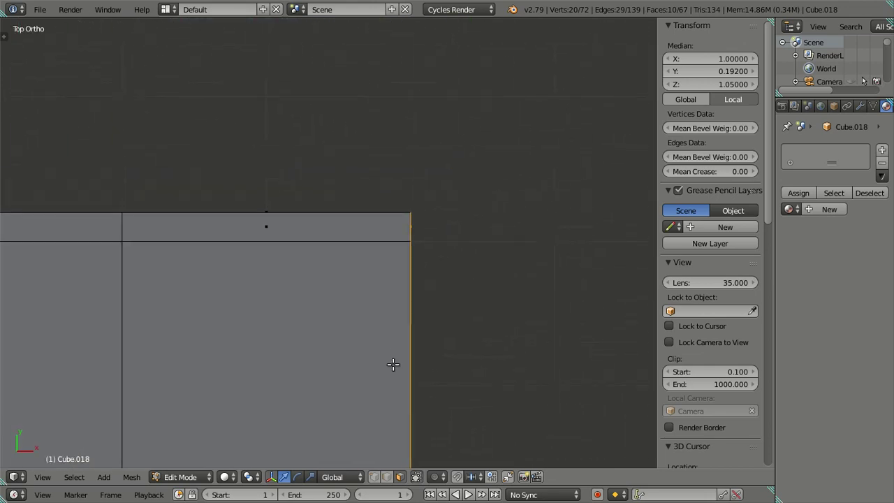
{"action": "scroll", "coordinate": [463, 302], "scroll_direction": "up", "scroll_amount": 4}
{"action": "scroll", "coordinate": [391, 331], "scroll_direction": "down", "scroll_amount": 2}
{"action": "scroll", "coordinate": [483, 326], "scroll_direction": "up", "scroll_amount": 5}
{"action": "scroll", "coordinate": [435, 301], "scroll_direction": "up", "scroll_amount": 1}
{"action": "scroll", "coordinate": [432, 298], "scroll_direction": "up", "scroll_amount": 3}
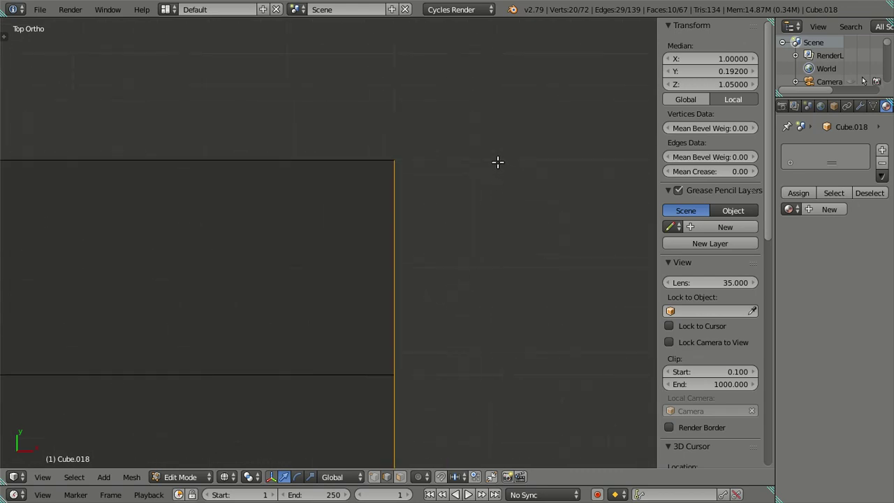
{"action": "key", "text": "e"}
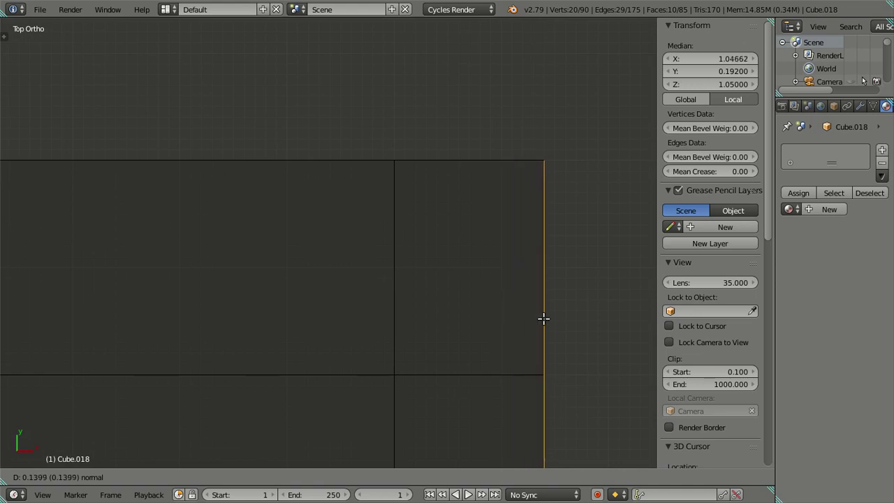
{"action": "left_click", "coordinate": [603, 334]}
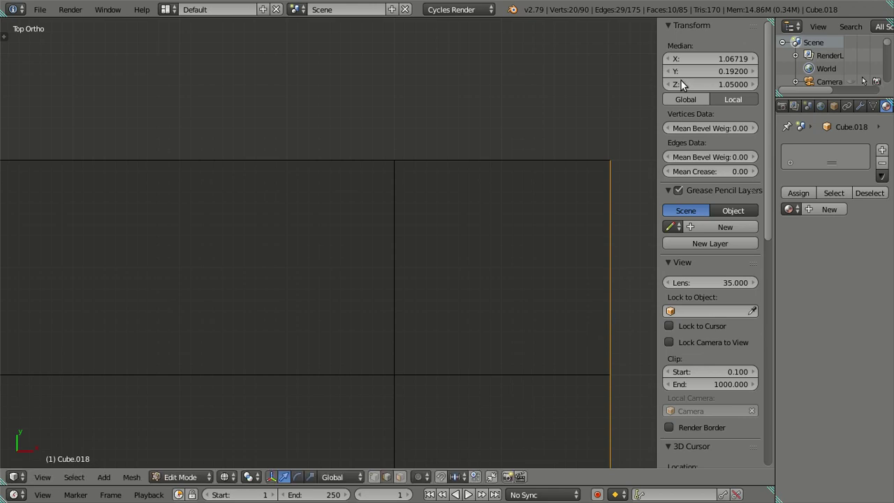
Set the extruded faces' median X to 1.06, after trying 1.04 and 1.08
{"action": "left_click", "coordinate": [704, 56]}
{"action": "type", "text": "1.04"}
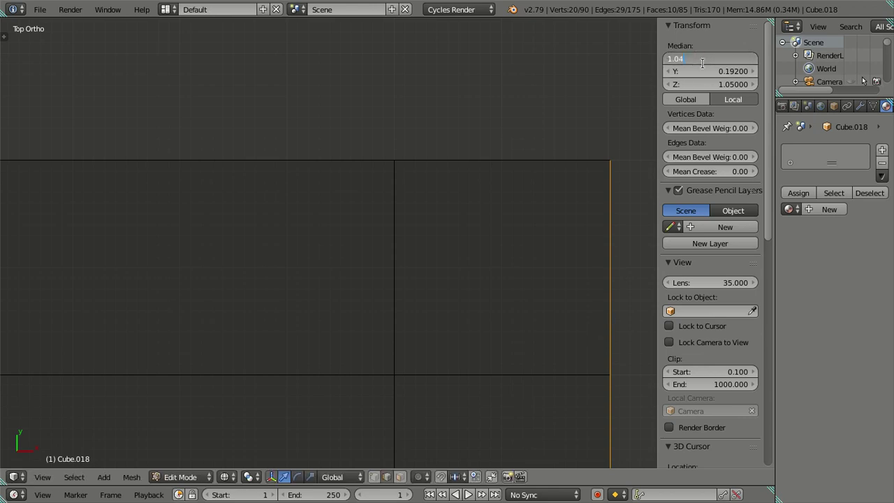
{"action": "key", "text": "Return"}
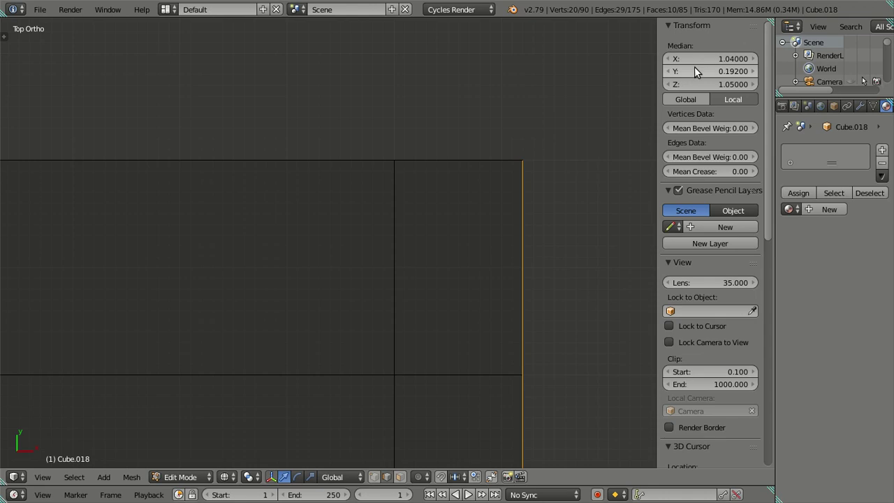
{"action": "middle_click_drag", "start_coordinate": [555, 190], "coordinate": [419, 264], "text": "shift"}
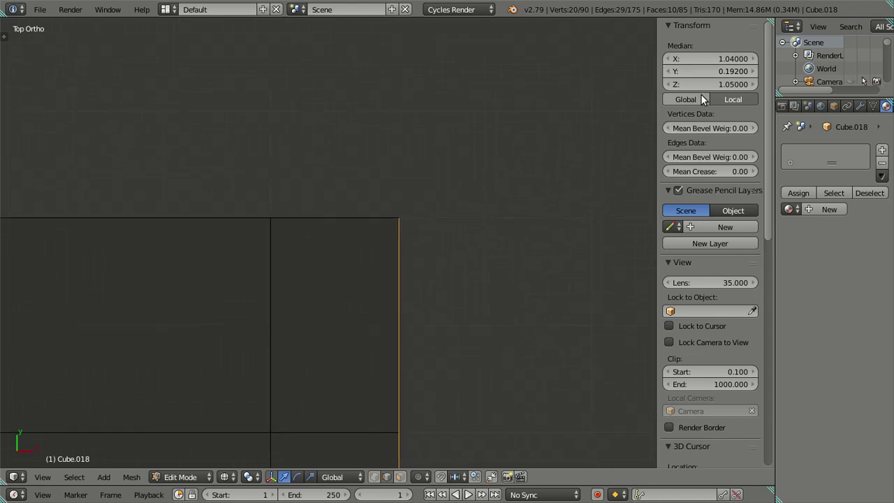
{"action": "left_click", "coordinate": [719, 59]}
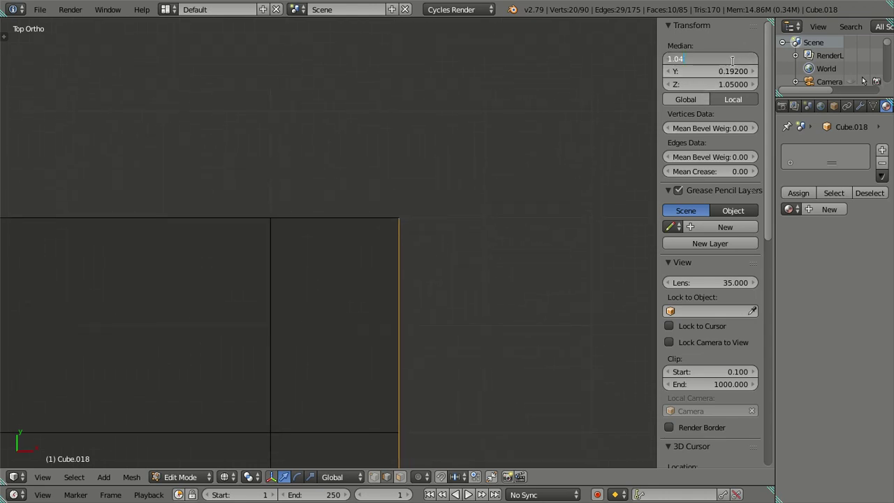
{"action": "type", "text": "1.08"}
{"action": "key", "text": "Return"}
{"action": "scroll", "coordinate": [563, 169], "scroll_direction": "down", "scroll_amount": 3}
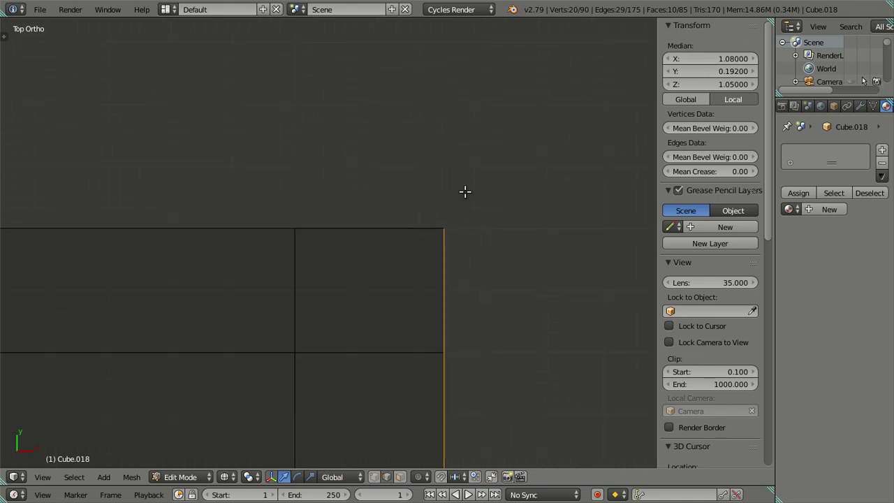
{"action": "left_click", "coordinate": [717, 59]}
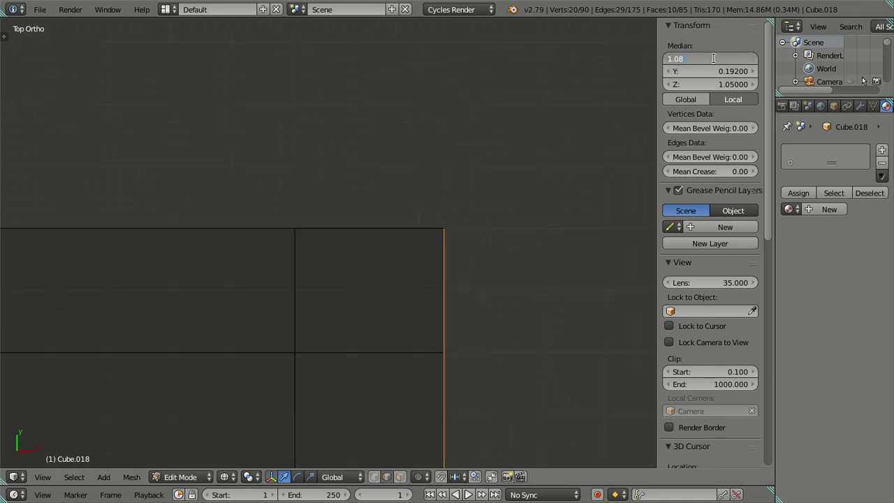
{"action": "type", "text": "6"}
{"action": "key", "text": "Return"}
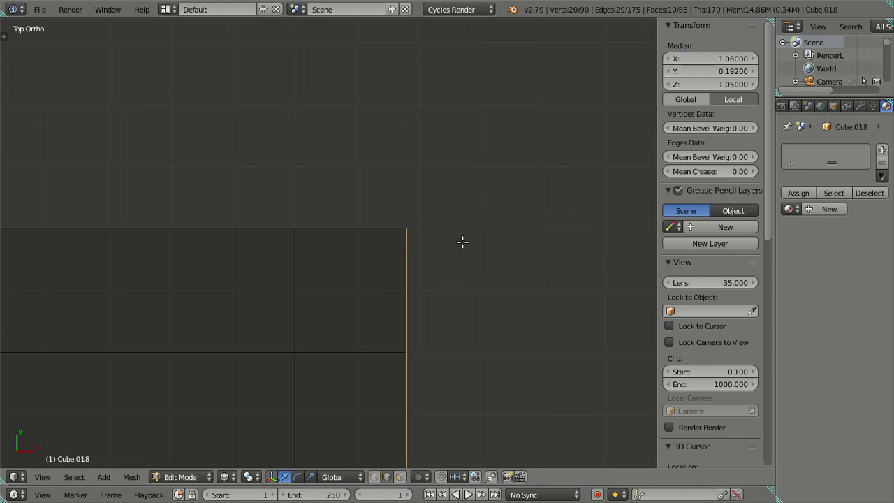
{"action": "left_click", "coordinate": [483, 273]}
{"action": "mouse_move", "coordinate": [483, 272]}
{"action": "middle_mouse_down"}
{"action": "mouse_move", "coordinate": [468, 403]}
{"action": "mouse_move", "coordinate": [443, 344]}
{"action": "mouse_move", "coordinate": [374, 284]}
{"action": "mouse_move", "coordinate": [331, 328]}
{"action": "mouse_move", "coordinate": [312, 274]}
{"action": "mouse_move", "coordinate": [326, 254]}
{"action": "mouse_move", "coordinate": [340, 259]}
{"action": "middle_mouse_up"}
{"action": "scroll", "coordinate": [346, 264], "scroll_direction": "down", "scroll_amount": 4}
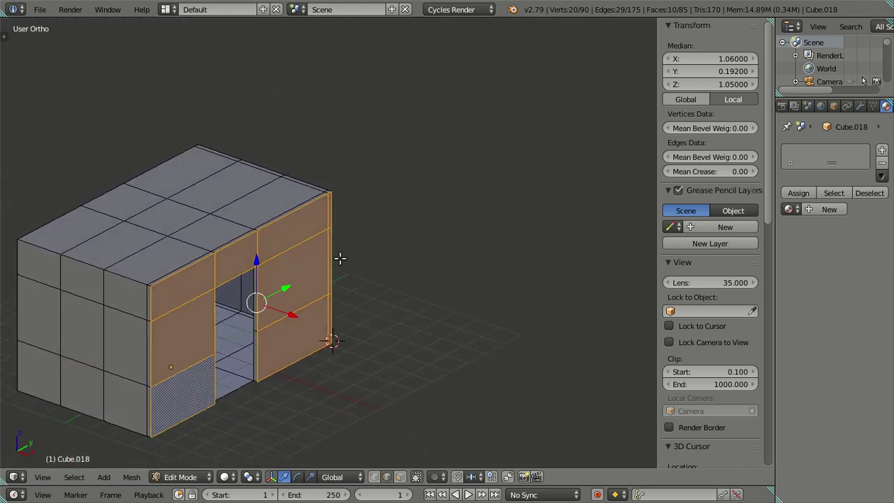
Return to Object Mode and snap the 3D cursor to the world centre
{"action": "mouse_move", "coordinate": [273, 286]}
{"action": "middle_mouse_down"}
{"action": "mouse_move", "coordinate": [307, 249]}
{"action": "mouse_move", "coordinate": [294, 248]}
{"action": "mouse_move", "coordinate": [284, 251]}
{"action": "mouse_move", "coordinate": [319, 256]}
{"action": "mouse_move", "coordinate": [361, 235]}
{"action": "mouse_move", "coordinate": [368, 251]}
{"action": "middle_mouse_up"}
{"action": "key", "text": "Tab"}
{"action": "key", "text": "shift+s"}
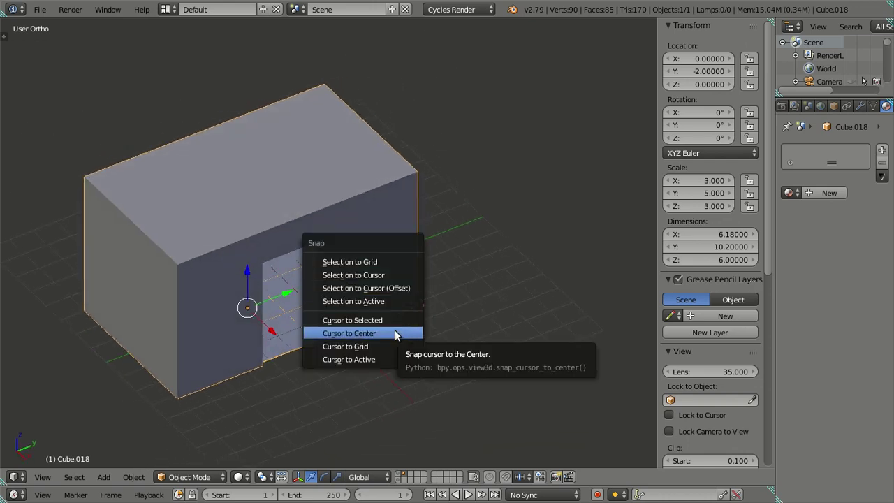
{"action": "left_click", "coordinate": [395, 332]}
{"action": "key", "text": "Tab"}
{"action": "key", "text": "Tab"}
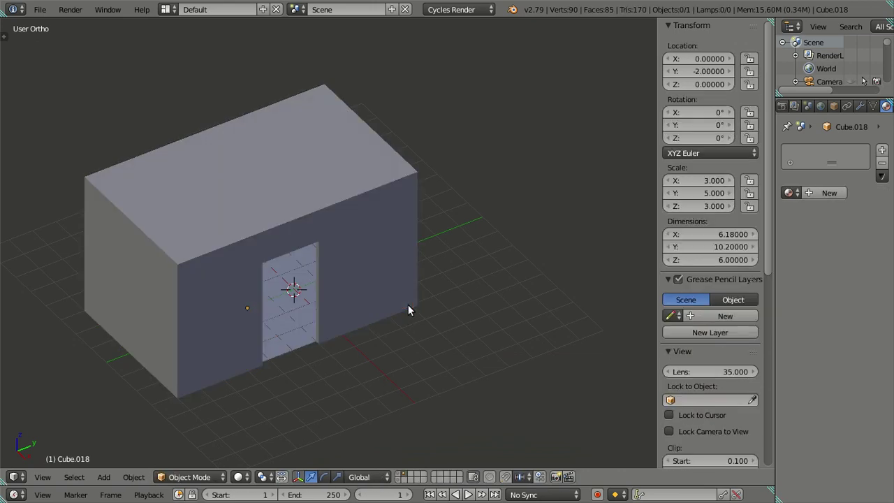
{"action": "key", "text": "Tab"}
{"action": "key", "text": "Tab"}
Add a new cube and set its X scale to 4
{"action": "key", "text": "shift+a"}
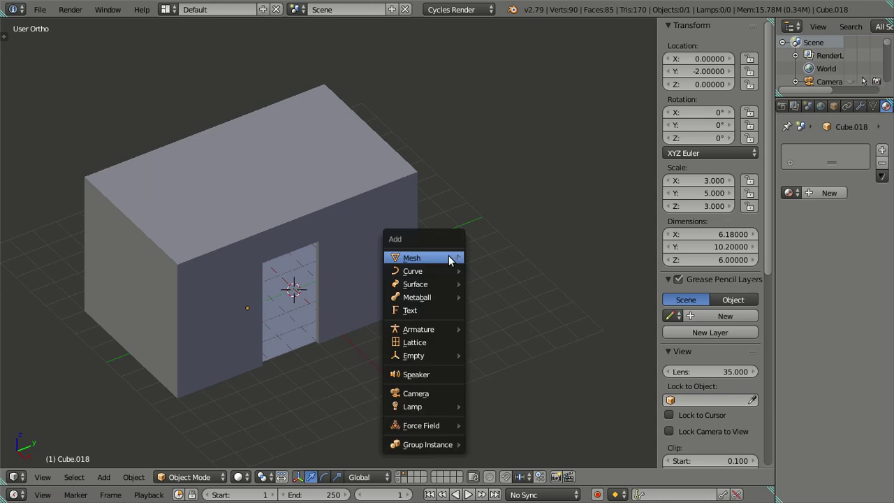
{"action": "left_click", "coordinate": [491, 270]}
{"action": "mouse_move", "coordinate": [328, 302]}
{"action": "middle_mouse_down"}
{"action": "mouse_move", "coordinate": [334, 317]}
{"action": "mouse_move", "coordinate": [368, 307]}
{"action": "middle_mouse_up"}
{"action": "right_click", "coordinate": [367, 307]}
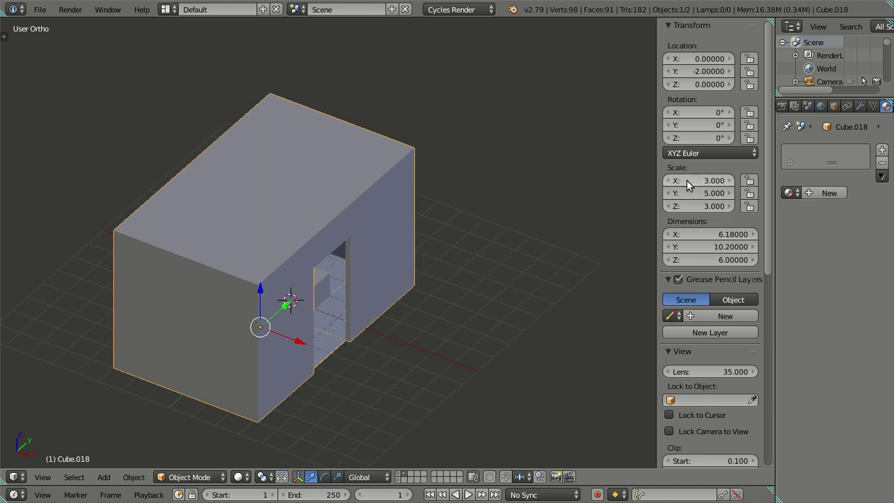
{"action": "right_click", "coordinate": [323, 291]}
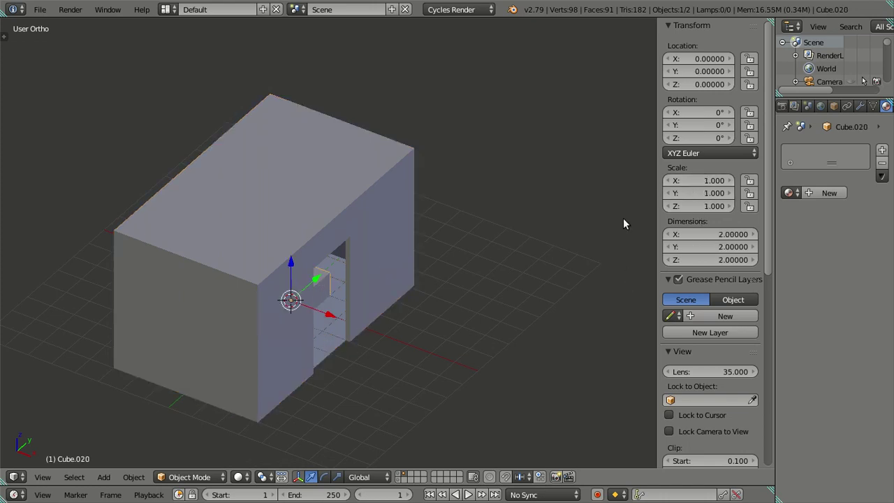
{"action": "left_click", "coordinate": [701, 182]}
{"action": "key", "text": "Return"}
{"action": "mouse_move", "coordinate": [565, 237]}
{"action": "middle_mouse_down"}
{"action": "mouse_move", "coordinate": [318, 219]}
{"action": "mouse_move", "coordinate": [319, 150]}
{"action": "mouse_move", "coordinate": [289, 160]}
{"action": "mouse_move", "coordinate": [277, 192]}
{"action": "mouse_move", "coordinate": [328, 208]}
{"action": "mouse_move", "coordinate": [359, 340]}
{"action": "mouse_move", "coordinate": [381, 387]}
{"action": "mouse_move", "coordinate": [381, 275]}
{"action": "mouse_move", "coordinate": [428, 200]}
{"action": "mouse_move", "coordinate": [399, 184]}
{"action": "mouse_move", "coordinate": [300, 224]}
{"action": "mouse_move", "coordinate": [223, 239]}
{"action": "mouse_move", "coordinate": [228, 259]}
{"action": "mouse_move", "coordinate": [235, 213]}
{"action": "mouse_move", "coordinate": [237, 264]}
{"action": "middle_mouse_up"}
Snap the cursor to the room box's origin and move the stretched cube onto it
{"action": "right_click", "coordinate": [241, 300]}
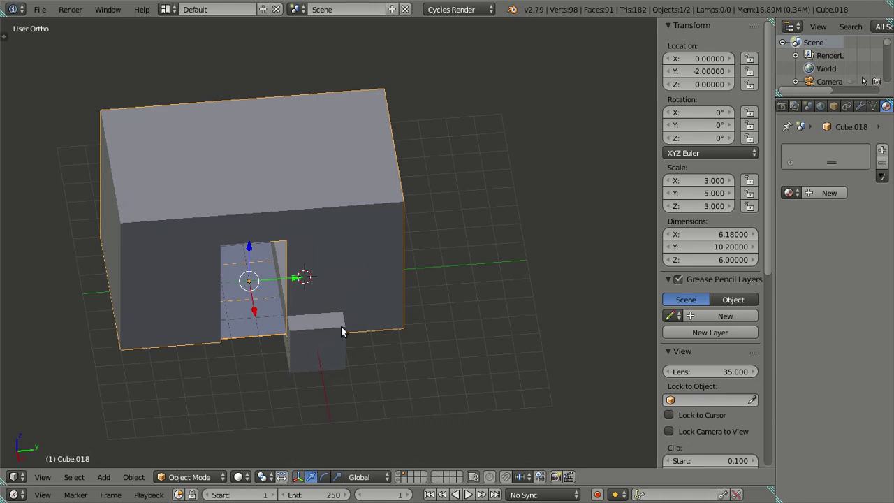
{"action": "key", "text": "shift+s"}
{"action": "left_click", "coordinate": [398, 307]}
{"action": "right_click", "coordinate": [320, 342]}
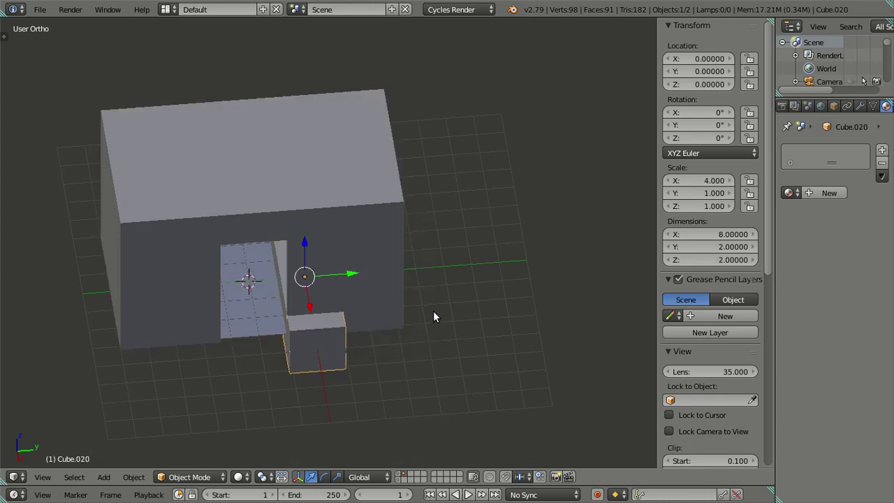
{"action": "key", "text": "shift+s"}
{"action": "left_click", "coordinate": [429, 264]}
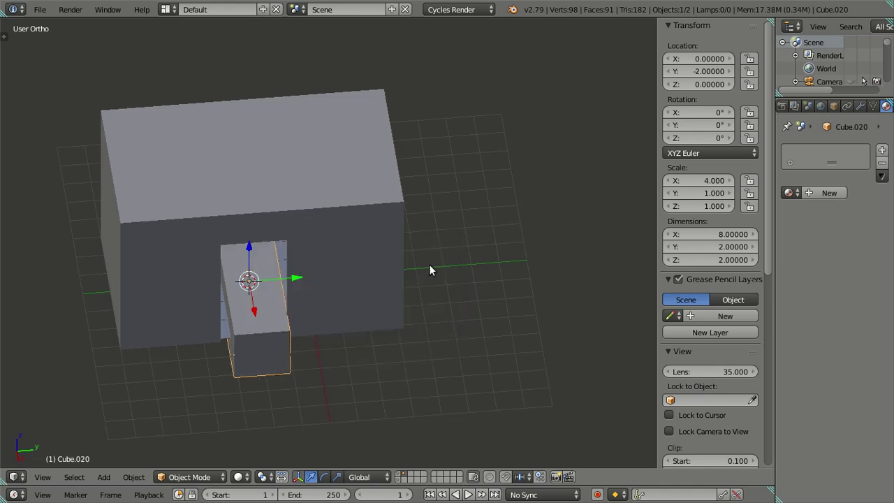
{"action": "mouse_move", "coordinate": [321, 284]}
{"action": "middle_mouse_down"}
{"action": "mouse_move", "coordinate": [350, 324]}
{"action": "mouse_move", "coordinate": [417, 365]}
{"action": "mouse_move", "coordinate": [433, 351]}
{"action": "middle_mouse_up"}
In top wireframe Edit Mode, add seven evenly spaced loop cuts across the box
{"action": "key", "text": "KP_7"}
{"action": "key", "text": "z"}
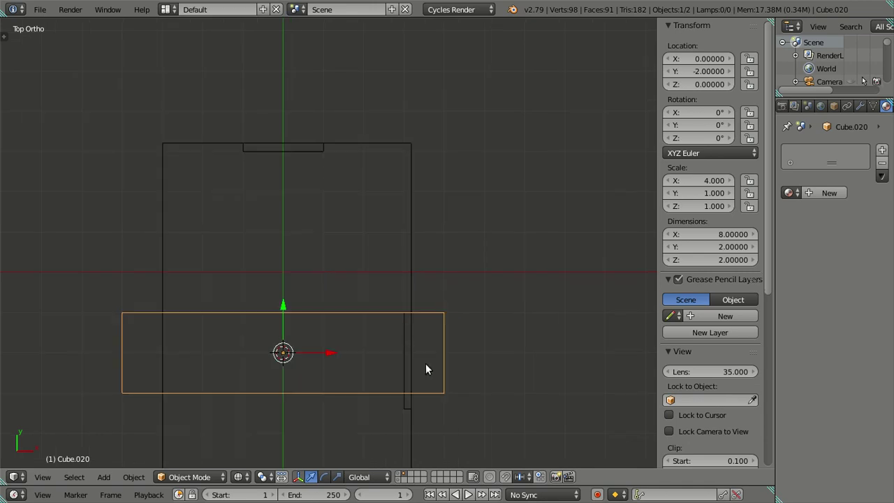
{"action": "key", "text": "Tab"}
{"action": "scroll", "coordinate": [349, 238], "scroll_direction": "up", "scroll_amount": 2}
{"action": "scroll", "coordinate": [293, 183], "scroll_direction": "up", "scroll_amount": 3}
{"action": "key", "text": "a"}
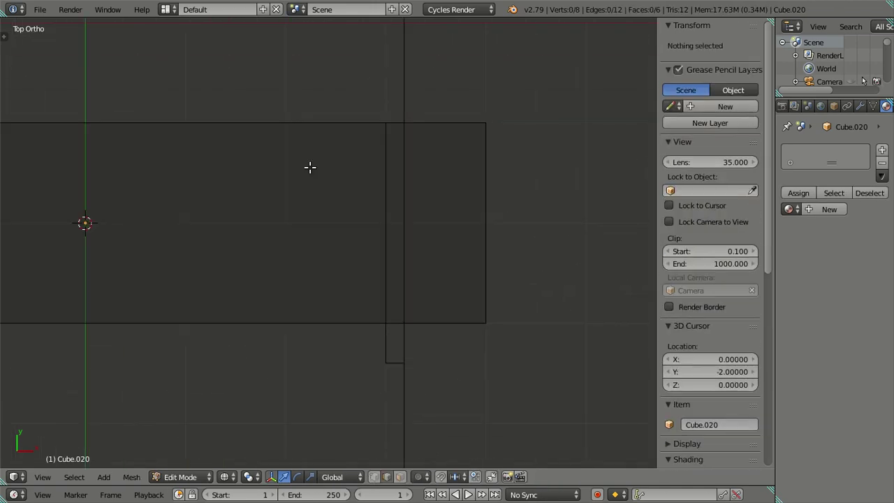
{"action": "key", "text": "ctrl+r"}
{"action": "scroll", "coordinate": [293, 126], "scroll_direction": "up", "scroll_amount": 1}
{"action": "scroll", "coordinate": [293, 126], "scroll_direction": "up", "scroll_amount": 2}
{"action": "scroll", "coordinate": [293, 126], "scroll_direction": "up", "scroll_amount": 1}
{"action": "scroll", "coordinate": [294, 126], "scroll_direction": "up", "scroll_amount": 1}
{"action": "scroll", "coordinate": [294, 126], "scroll_direction": "up", "scroll_amount": 1}
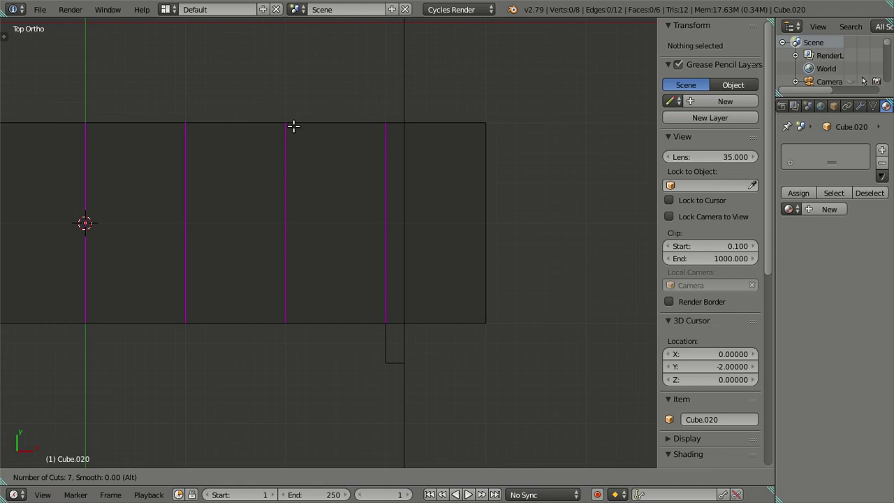
{"action": "left_click", "coordinate": [294, 125]}
{"action": "right_click", "coordinate": [293, 125]}
Add four more evenly spaced loop cuts along the box
{"action": "middle_click_drag", "start_coordinate": [408, 166], "coordinate": [339, 223], "text": "shift"}
{"action": "scroll", "coordinate": [341, 219], "scroll_direction": "up", "scroll_amount": 4}
{"action": "scroll", "coordinate": [342, 171], "scroll_direction": "down", "scroll_amount": 4}
{"action": "middle_click_drag", "start_coordinate": [203, 183], "coordinate": [341, 163], "text": "shift"}
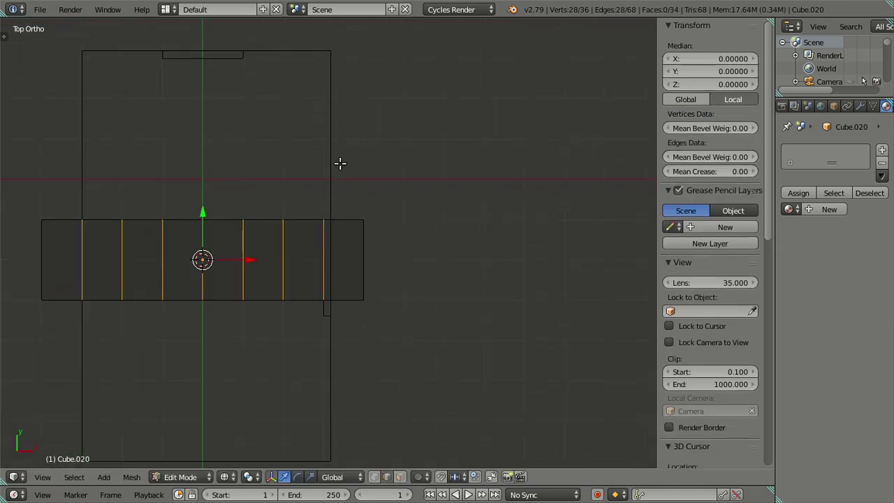
{"action": "middle_click_drag", "start_coordinate": [335, 124], "coordinate": [303, 182], "text": "shift"}
{"action": "scroll", "coordinate": [303, 182], "scroll_direction": "up", "scroll_amount": 4}
{"action": "scroll", "coordinate": [303, 182], "scroll_direction": "down", "scroll_amount": 5}
{"action": "middle_click_drag", "start_coordinate": [298, 338], "coordinate": [329, 240], "text": "shift"}
{"action": "scroll", "coordinate": [329, 239], "scroll_direction": "up", "scroll_amount": 4}
{"action": "middle_click_drag", "start_coordinate": [347, 289], "coordinate": [355, 240], "text": "shift"}
{"action": "scroll", "coordinate": [374, 222], "scroll_direction": "up", "scroll_amount": 2}
{"action": "key", "text": "a"}
{"action": "key", "text": "ctrl+r"}
{"action": "scroll", "coordinate": [394, 161], "scroll_direction": "up", "scroll_amount": 2}
{"action": "scroll", "coordinate": [394, 161], "scroll_direction": "up", "scroll_amount": 1}
{"action": "left_click", "coordinate": [393, 161]}
{"action": "right_click", "coordinate": [394, 161]}
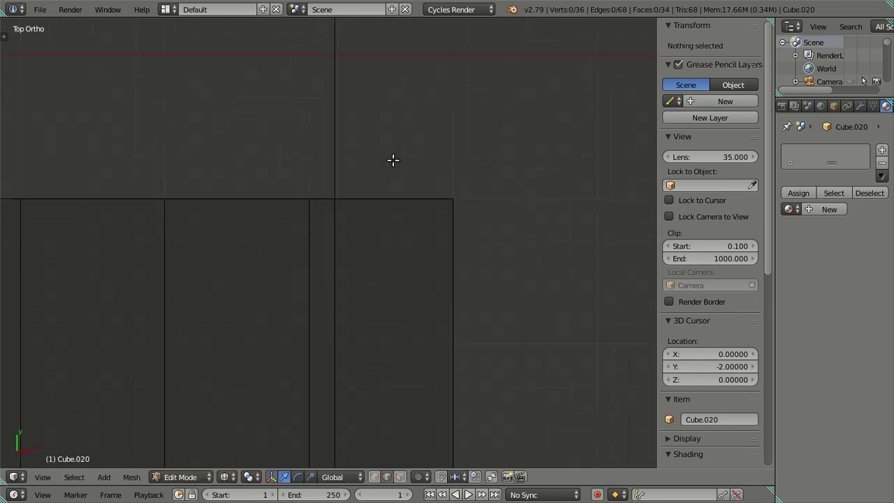
Add a third set of four evenly spaced loop cuts at the box's other end
{"action": "scroll", "coordinate": [389, 213], "scroll_direction": "down", "scroll_amount": 3}
{"action": "mouse_move", "coordinate": [389, 213]}
{"action": "middle_mouse_down"}
{"action": "mouse_move", "coordinate": [351, 262]}
{"action": "mouse_move", "coordinate": [313, 222]}
{"action": "mouse_move", "coordinate": [361, 355]}
{"action": "mouse_move", "coordinate": [391, 278]}
{"action": "mouse_move", "coordinate": [378, 231]}
{"action": "middle_mouse_up"}
{"action": "scroll", "coordinate": [378, 231], "scroll_direction": "down", "scroll_amount": 3}
{"action": "scroll", "coordinate": [381, 209], "scroll_direction": "up", "scroll_amount": 1}
{"action": "key", "text": "ctrl+r"}
{"action": "scroll", "coordinate": [404, 185], "scroll_direction": "up", "scroll_amount": 2}
{"action": "scroll", "coordinate": [403, 184], "scroll_direction": "up", "scroll_amount": 1}
{"action": "scroll", "coordinate": [404, 185], "scroll_direction": "up", "scroll_amount": 1}
{"action": "scroll", "coordinate": [404, 184], "scroll_direction": "down", "scroll_amount": 1}
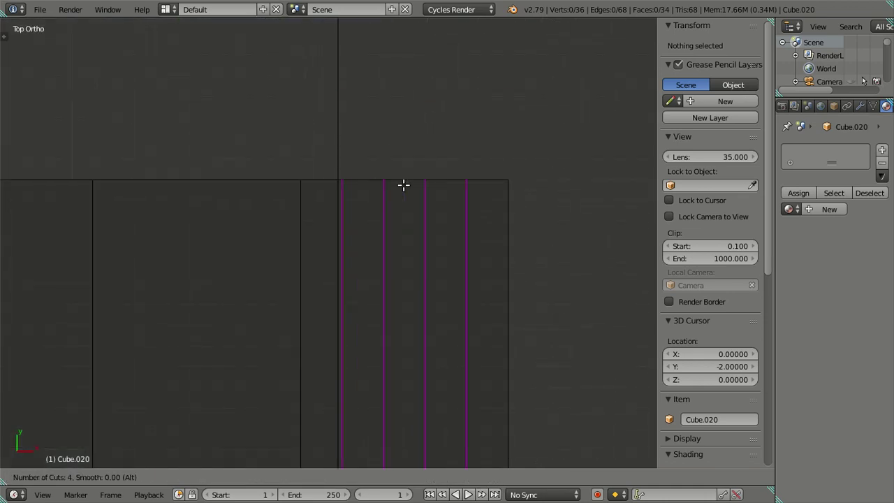
{"action": "left_click", "coordinate": [404, 185]}
{"action": "right_click", "coordinate": [404, 184]}
Dissolve the extra edges, keeping the leftmost new cut
{"action": "right_click", "coordinate": [345, 253], "text": "alt+shift"}
{"action": "key", "text": "x"}
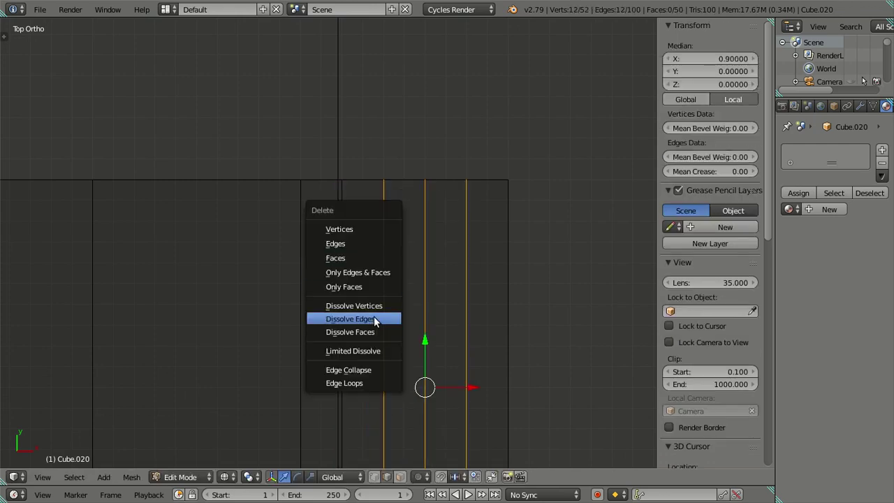
{"action": "left_click", "coordinate": [372, 317]}
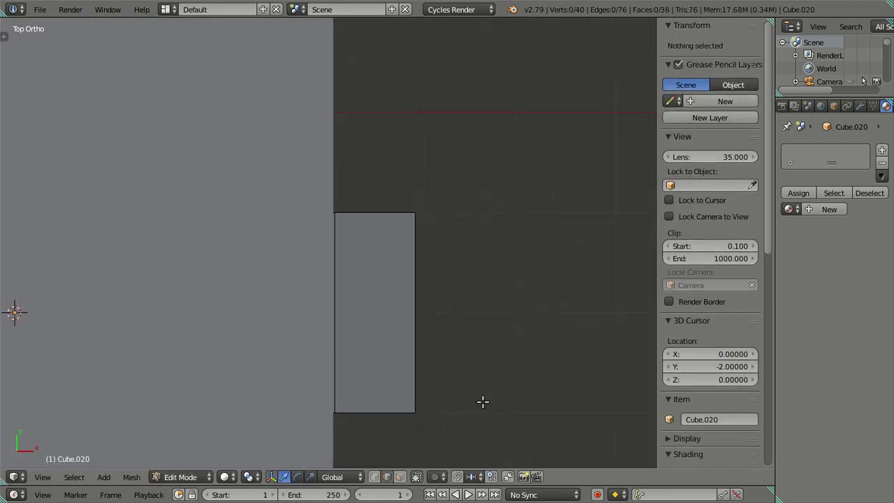
{"action": "middle_click_drag", "start_coordinate": [482, 401], "coordinate": [385, 310]}
Join the small box and the large room box into one mesh with Ctrl+J
{"action": "scroll", "coordinate": [386, 310], "scroll_direction": "down", "scroll_amount": 5}
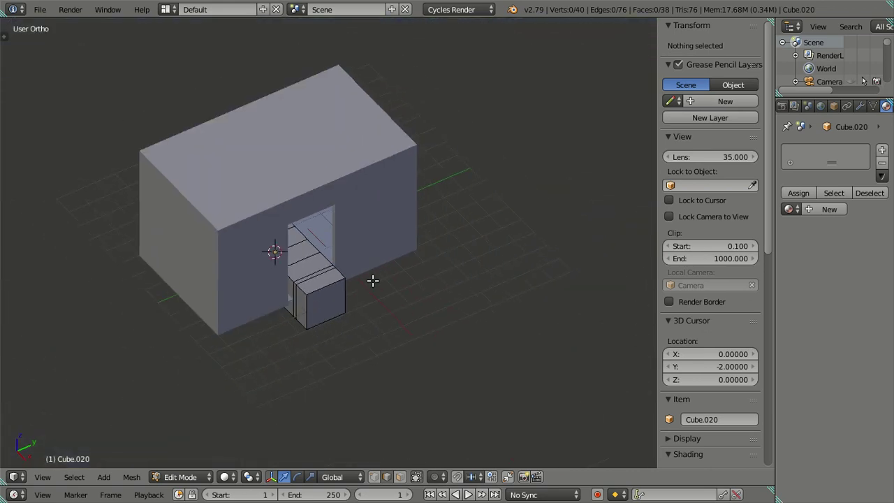
{"action": "key", "text": "Tab"}
{"action": "right_click", "coordinate": [356, 228]}
{"action": "right_click", "coordinate": [336, 306], "text": "shift"}
{"action": "key", "text": "ctrl+j"}
In Edit Mode, select an edge of the small box and slide it slightly along X
{"action": "key", "text": "Tab"}
{"action": "right_click", "coordinate": [332, 308]}
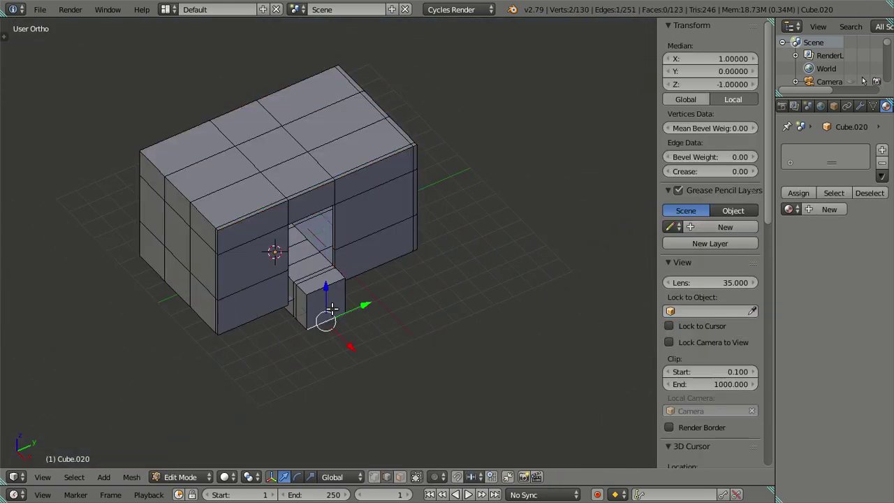
{"action": "key", "text": "a"}
{"action": "scroll", "coordinate": [373, 289], "scroll_direction": "up", "scroll_amount": 3}
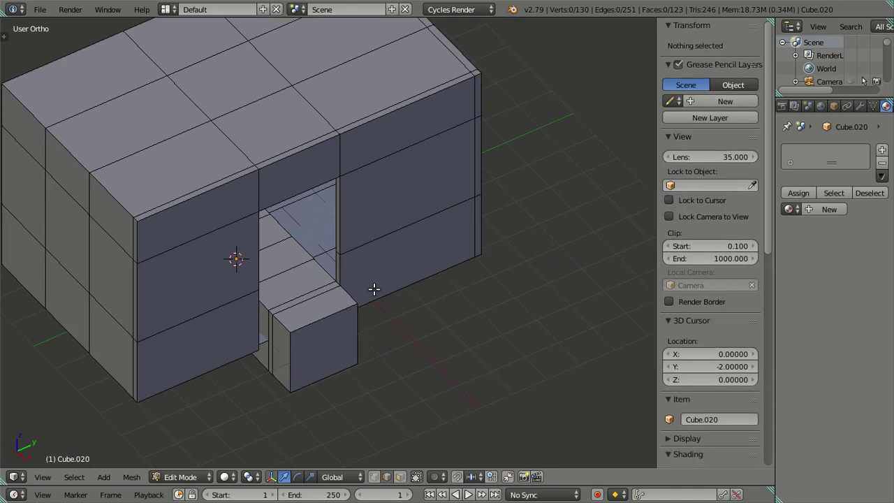
{"action": "key", "text": "ctrl+z"}
{"action": "right_click", "coordinate": [405, 255], "text": "alt"}
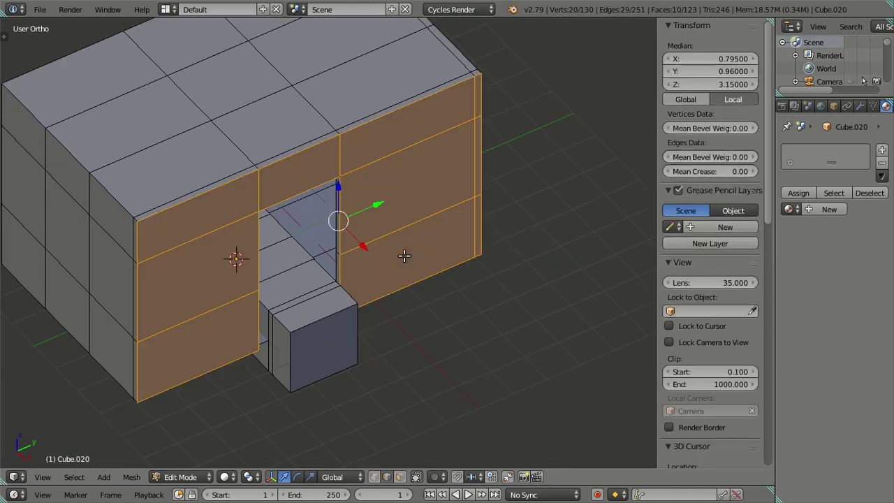
{"action": "middle_click_drag", "start_coordinate": [324, 281], "coordinate": [332, 334]}
{"action": "scroll", "coordinate": [328, 322], "scroll_direction": "up", "scroll_amount": 1}
{"action": "scroll", "coordinate": [314, 285], "scroll_direction": "up", "scroll_amount": 1}
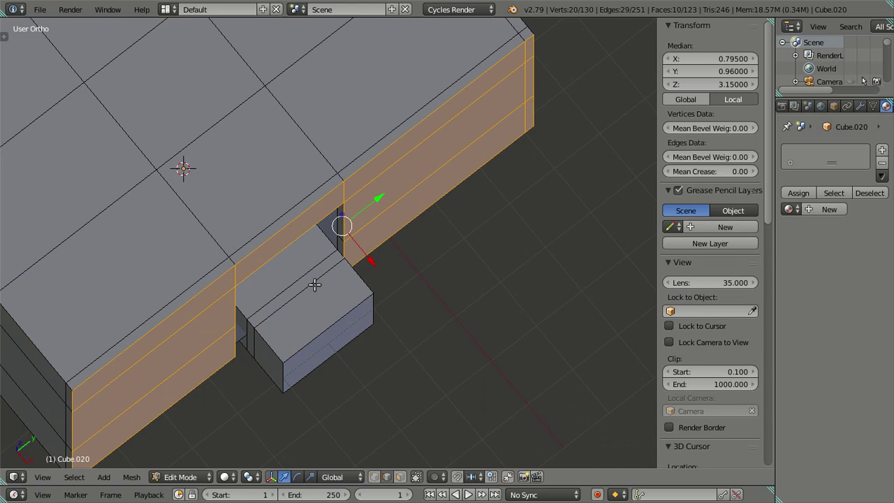
{"action": "right_click", "coordinate": [318, 286]}
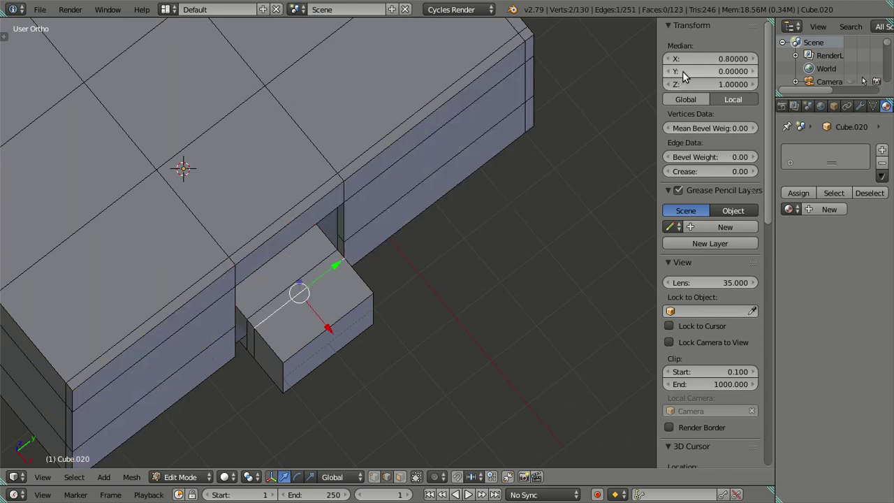
{"action": "left_click_drag", "start_coordinate": [327, 326], "coordinate": [343, 336]}
Undo the join to separate the boxes, and move the small box to the world origin
{"action": "scroll", "coordinate": [359, 311], "scroll_direction": "down", "scroll_amount": 4}
{"action": "key", "text": "Tab"}
{"action": "key", "text": "ctrl+z"}
{"action": "key", "text": "ctrl+z"}
{"action": "key", "text": "ctrl+z"}
{"action": "key", "text": "alt+g"}
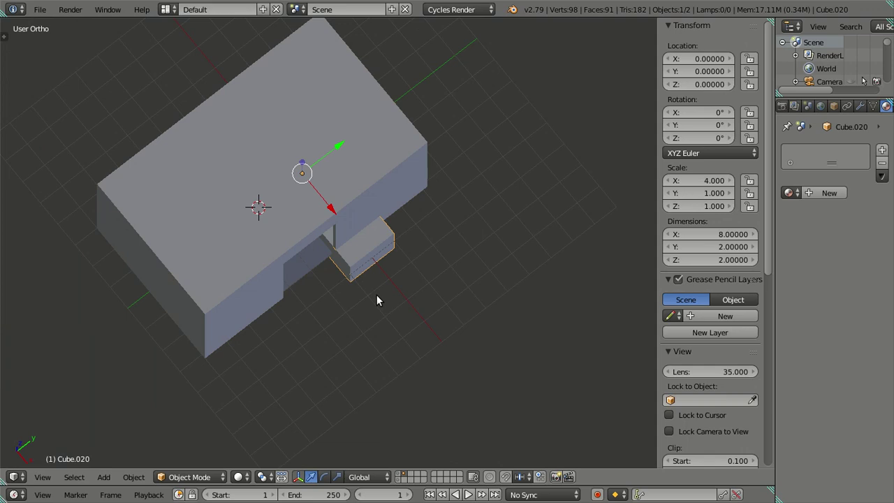
Set the small box's scale to Y 5 and Z 3 in the N panel
{"action": "right_click", "coordinate": [410, 168]}
{"action": "right_click", "coordinate": [378, 254]}
{"action": "key", "text": "Tab"}
{"action": "key", "text": "Tab"}
{"action": "right_click", "coordinate": [374, 203]}
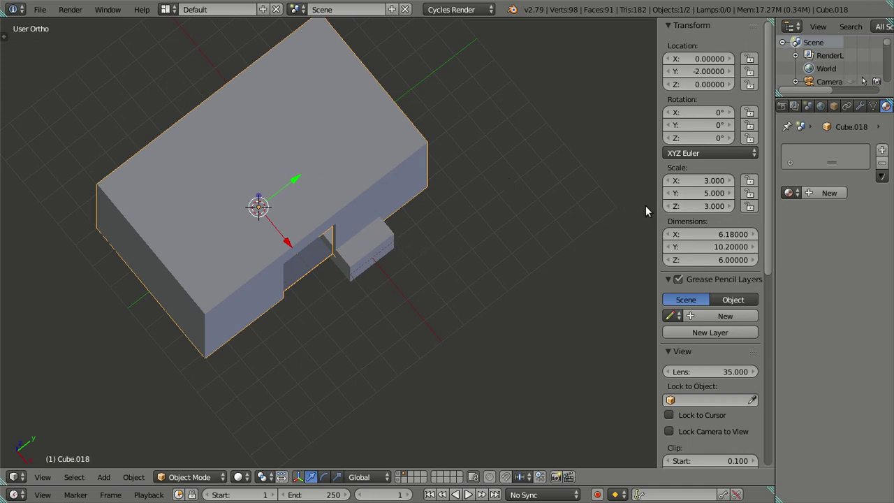
{"action": "right_click", "coordinate": [374, 250]}
{"action": "left_click", "coordinate": [682, 192]}
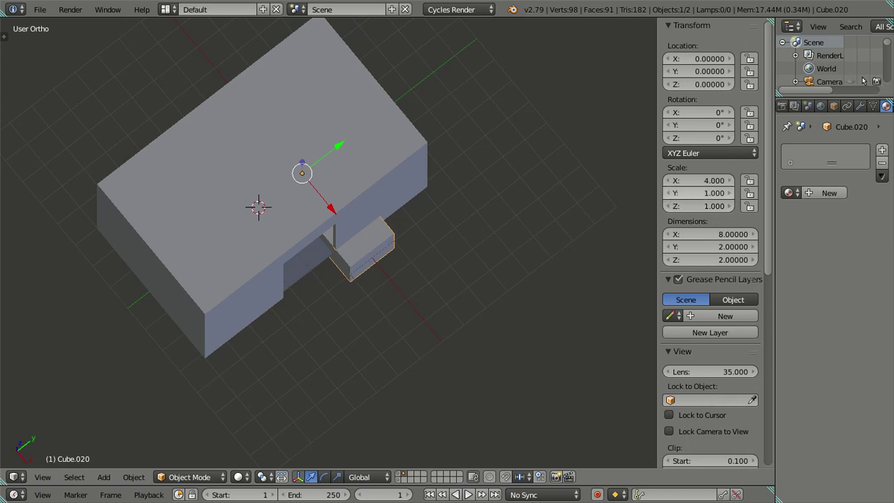
{"action": "key", "text": "Return"}
{"action": "left_click", "coordinate": [691, 206]}
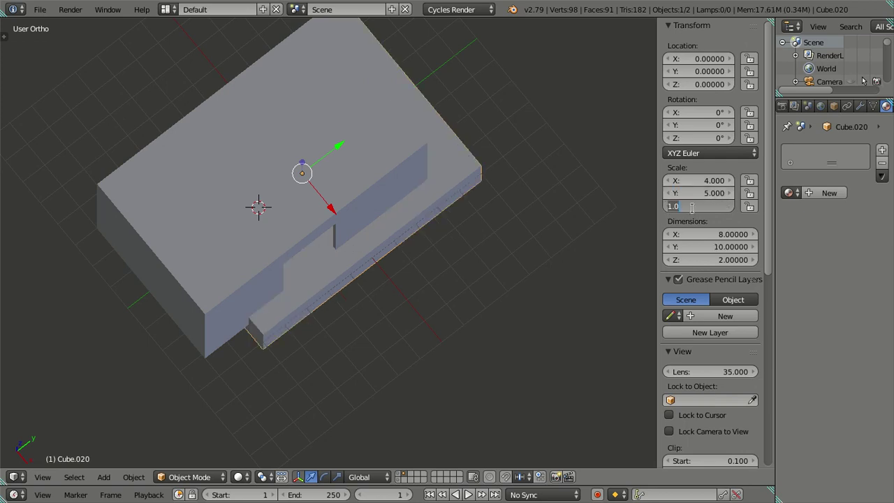
{"action": "type", "text": "3"}
{"action": "key", "text": "Return"}
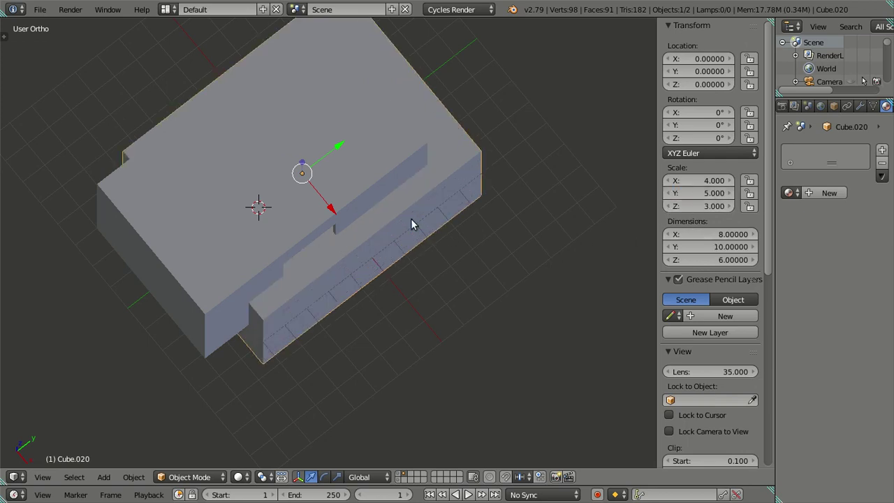
Select the room box Cube.018 and view the scaled block from a side angle
{"action": "middle_click_drag", "start_coordinate": [410, 223], "coordinate": [390, 120]}
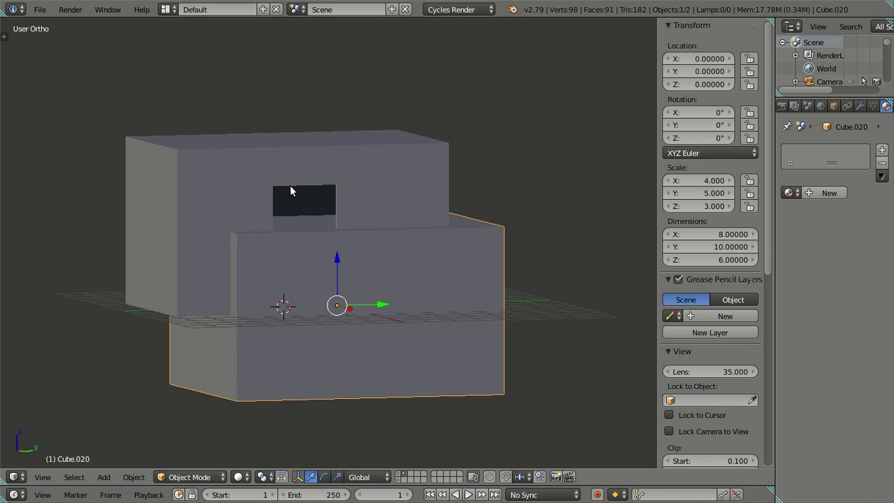
{"action": "right_click", "coordinate": [219, 203]}
{"action": "mouse_move", "coordinate": [310, 268]}
{"action": "middle_mouse_down"}
{"action": "mouse_move", "coordinate": [307, 305]}
{"action": "mouse_move", "coordinate": [323, 240]}
{"action": "mouse_move", "coordinate": [314, 253]}
{"action": "mouse_move", "coordinate": [349, 262]}
{"action": "mouse_move", "coordinate": [335, 281]}
{"action": "mouse_move", "coordinate": [351, 226]}
{"action": "mouse_move", "coordinate": [358, 272]}
{"action": "middle_mouse_up"}
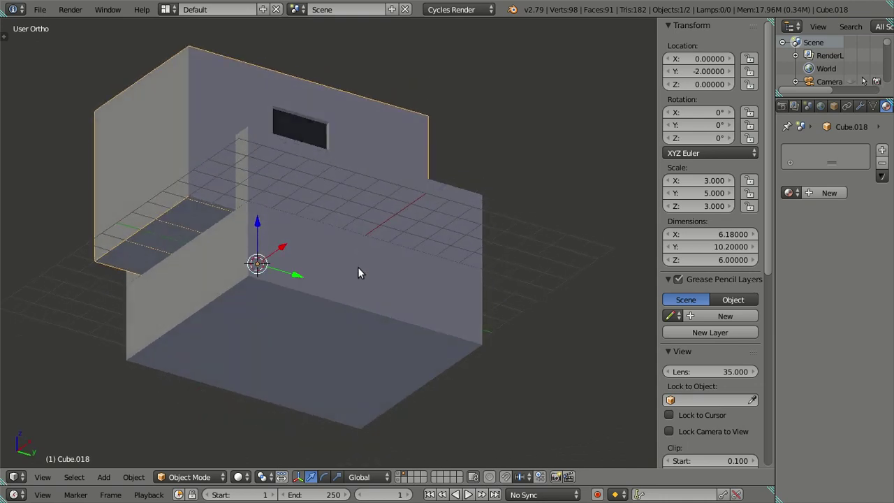
Set Cube.020's origin to the midpoint between its two bottom edges
{"action": "right_click", "coordinate": [348, 326]}
{"action": "key", "text": "Tab"}
{"action": "right_click", "coordinate": [250, 274]}
{"action": "right_click", "coordinate": [290, 405], "text": "shift"}
{"action": "key", "text": "shift+s"}
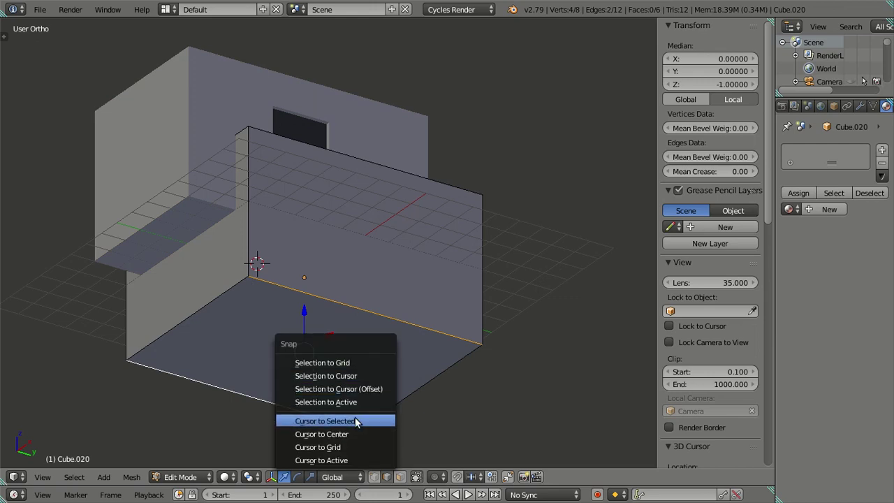
{"action": "left_click", "coordinate": [355, 421]}
{"action": "key", "text": "a"}
{"action": "key", "text": "Tab"}
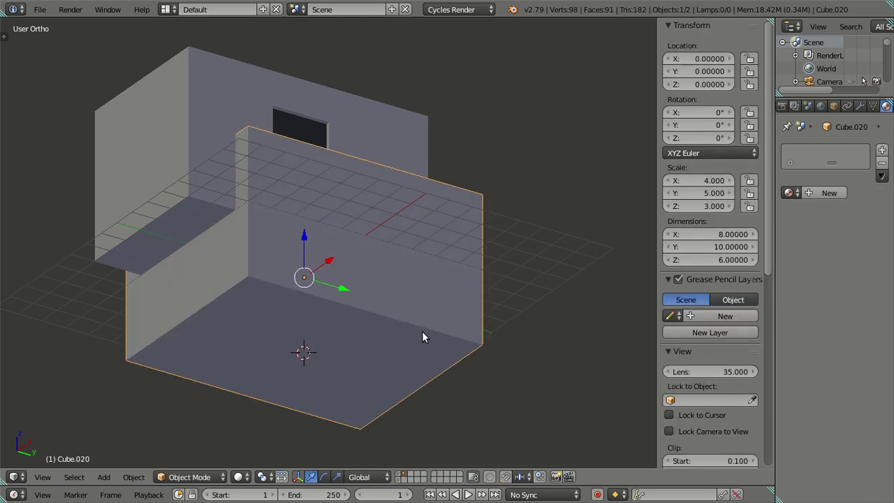
{"action": "key", "text": "shift+ctrl+alt+c"}
{"action": "left_click", "coordinate": [379, 363]}
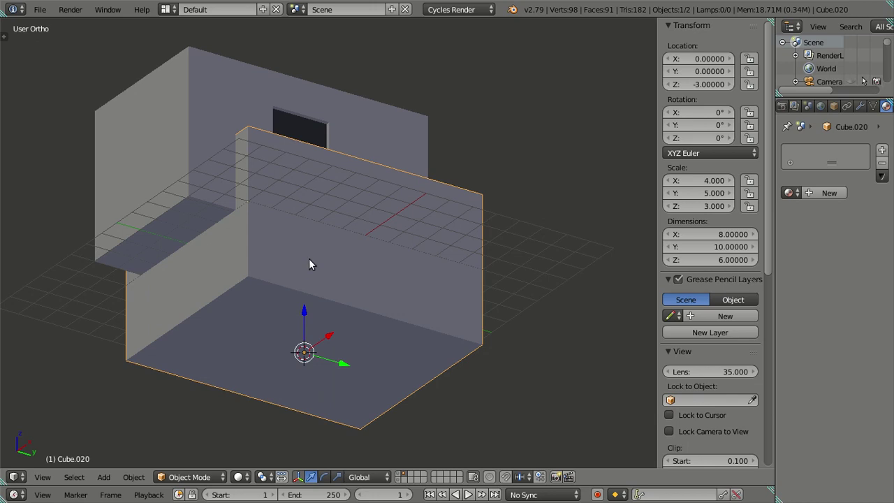
Snap Cube.020 onto the origin of the room box Cube.018
{"action": "right_click", "coordinate": [209, 135]}
{"action": "key", "text": "shift+s"}
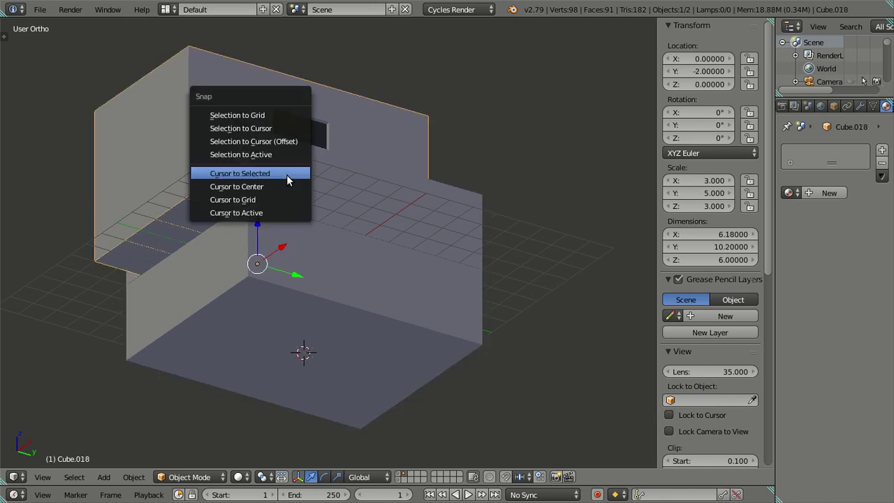
{"action": "left_click", "coordinate": [279, 173]}
{"action": "right_click", "coordinate": [299, 299]}
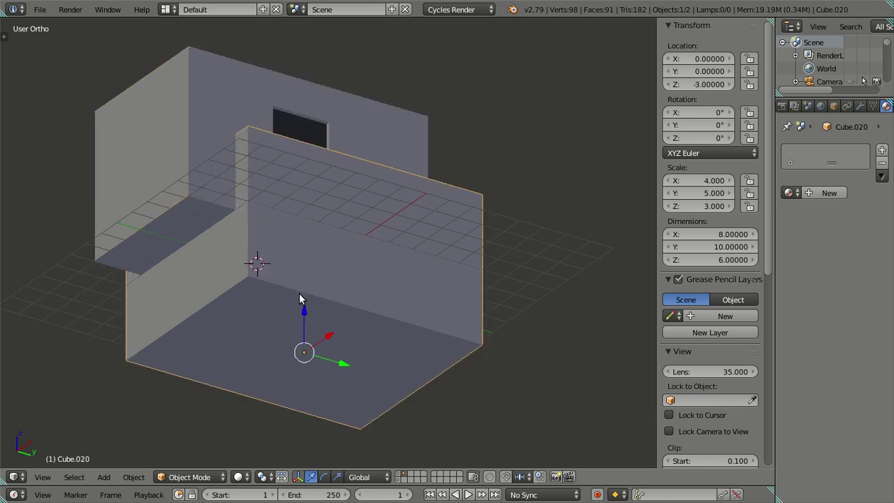
{"action": "key", "text": "shift+s"}
{"action": "left_click", "coordinate": [361, 239]}
Switch to wireframe and orbit to look down into the room
{"action": "mouse_move", "coordinate": [361, 238]}
{"action": "middle_mouse_down"}
{"action": "mouse_move", "coordinate": [258, 262]}
{"action": "mouse_move", "coordinate": [263, 236]}
{"action": "middle_mouse_up"}
{"action": "key", "text": "z"}
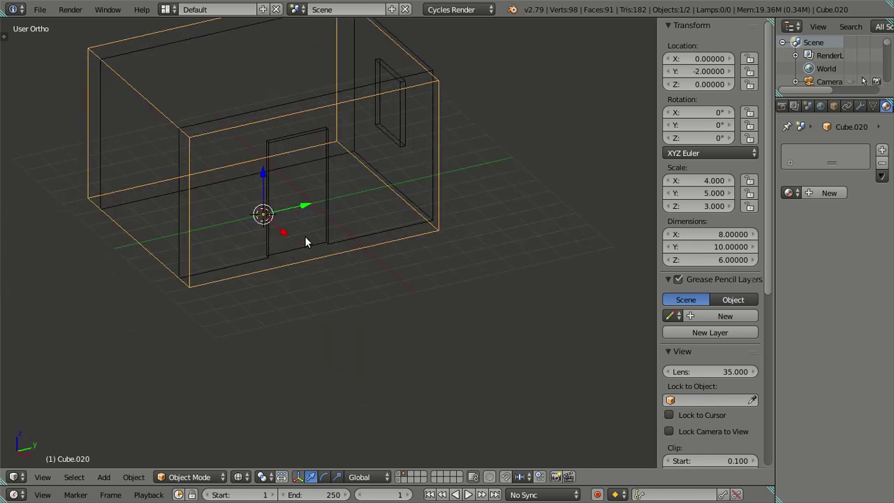
{"action": "mouse_move", "coordinate": [330, 238]}
{"action": "middle_mouse_down"}
{"action": "mouse_move", "coordinate": [350, 279]}
{"action": "mouse_move", "coordinate": [405, 238]}
{"action": "mouse_move", "coordinate": [387, 239]}
{"action": "mouse_move", "coordinate": [371, 264]}
{"action": "mouse_move", "coordinate": [367, 320]}
{"action": "mouse_move", "coordinate": [350, 278]}
{"action": "mouse_move", "coordinate": [351, 257]}
{"action": "mouse_move", "coordinate": [378, 250]}
{"action": "mouse_move", "coordinate": [409, 313]}
{"action": "mouse_move", "coordinate": [394, 253]}
{"action": "mouse_move", "coordinate": [344, 258]}
{"action": "mouse_move", "coordinate": [335, 289]}
{"action": "mouse_move", "coordinate": [397, 269]}
{"action": "mouse_move", "coordinate": [443, 277]}
{"action": "mouse_move", "coordinate": [429, 314]}
{"action": "middle_mouse_up"}
Enter Edit Mode on the box and view it from the top in wireframe
{"action": "scroll", "coordinate": [336, 170], "scroll_direction": "up", "scroll_amount": 2}
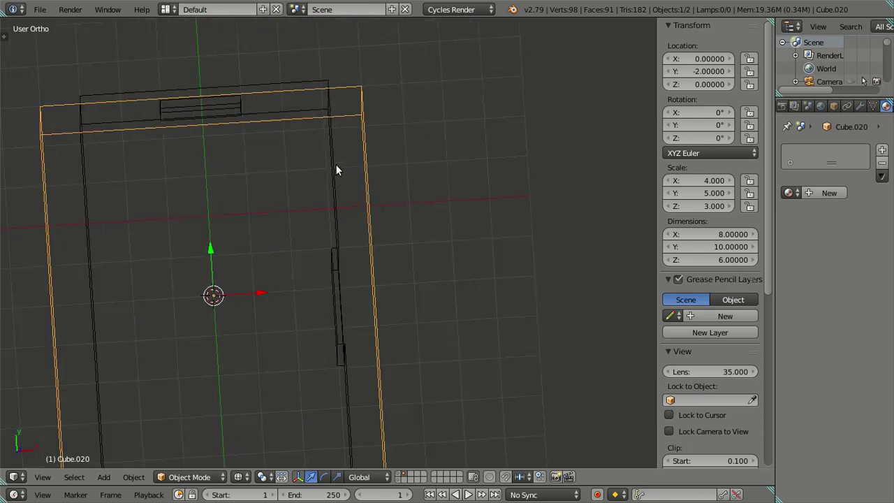
{"action": "key", "text": "Tab"}
{"action": "key", "text": "z"}
{"action": "mouse_move", "coordinate": [365, 193]}
{"action": "middle_mouse_down"}
{"action": "mouse_move", "coordinate": [359, 172]}
{"action": "mouse_move", "coordinate": [342, 194]}
{"action": "middle_mouse_up"}
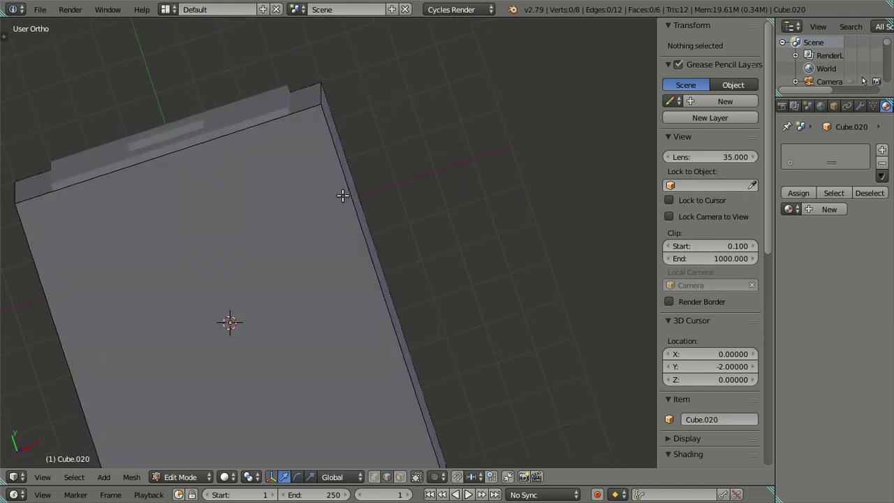
{"action": "key", "text": "KP_7"}
{"action": "key", "text": "z"}
{"action": "middle_click_drag", "start_coordinate": [269, 124], "coordinate": [266, 149], "text": "shift"}
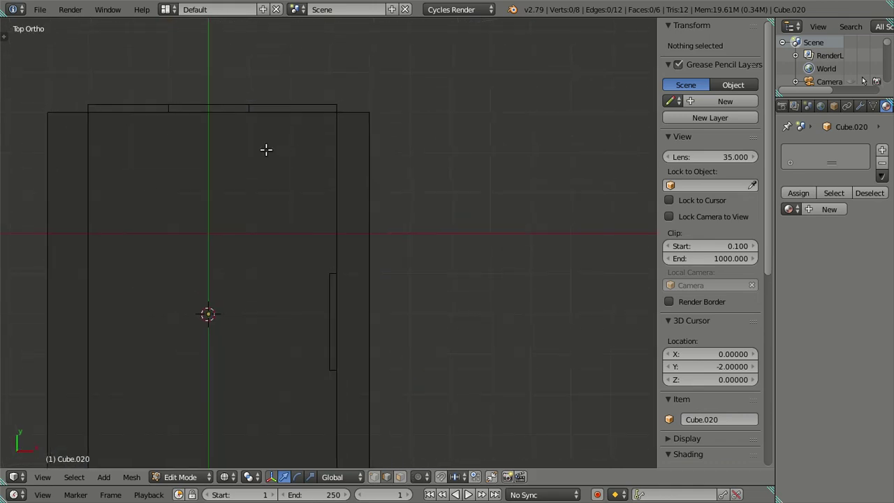
Add evenly spaced loop cuts across the box, plus four more in the rightmost section
{"action": "key", "text": "ctrl+r"}
{"action": "scroll", "coordinate": [292, 118], "scroll_direction": "up", "scroll_amount": 5}
{"action": "left_click", "coordinate": [291, 119]}
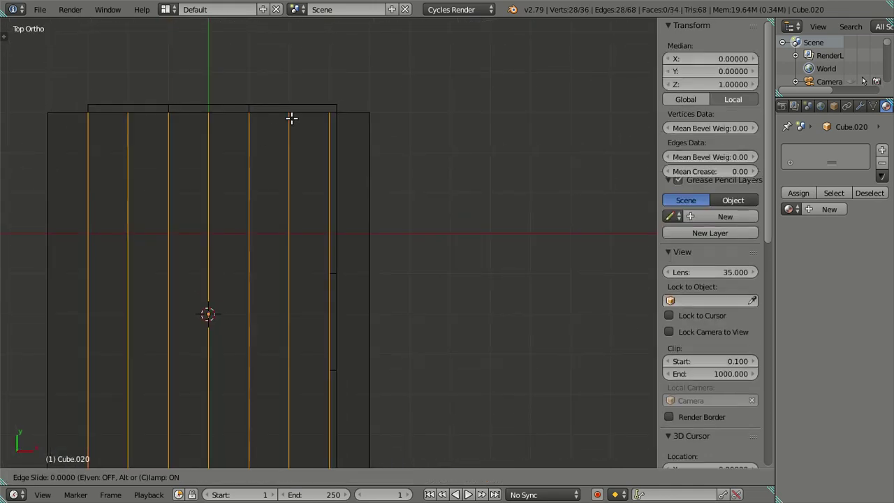
{"action": "right_click", "coordinate": [291, 119]}
{"action": "key", "text": "a"}
{"action": "key", "text": "ctrl+r"}
{"action": "scroll", "coordinate": [347, 110], "scroll_direction": "up", "scroll_amount": 3}
{"action": "left_click", "coordinate": [347, 110]}
{"action": "right_click", "coordinate": [351, 112]}
{"action": "key", "text": "a"}
Place the 3D cursor on one of the new edge loops at X 3.2
{"action": "scroll", "coordinate": [347, 153], "scroll_direction": "up", "scroll_amount": 2}
{"action": "middle_click_drag", "start_coordinate": [348, 154], "coordinate": [353, 257], "text": "shift"}
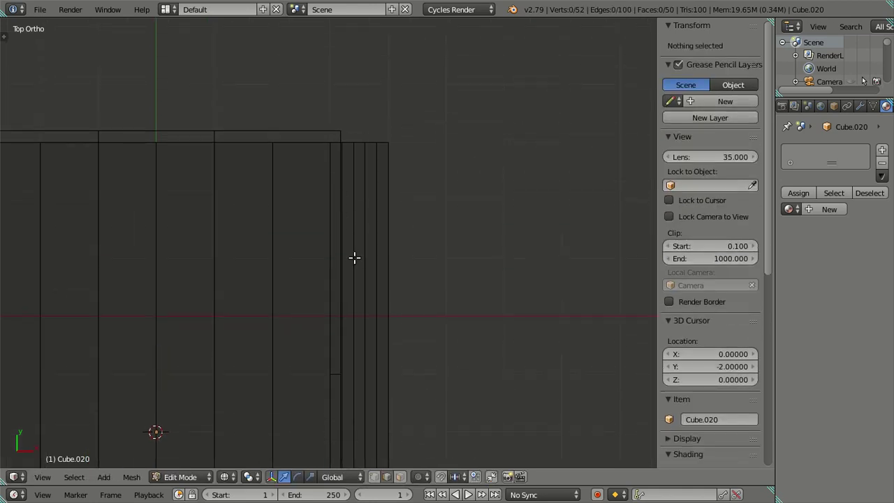
{"action": "key", "text": "z"}
{"action": "scroll", "coordinate": [352, 250], "scroll_direction": "up", "scroll_amount": 4}
{"action": "middle_click_drag", "start_coordinate": [355, 194], "coordinate": [353, 293], "text": "shift"}
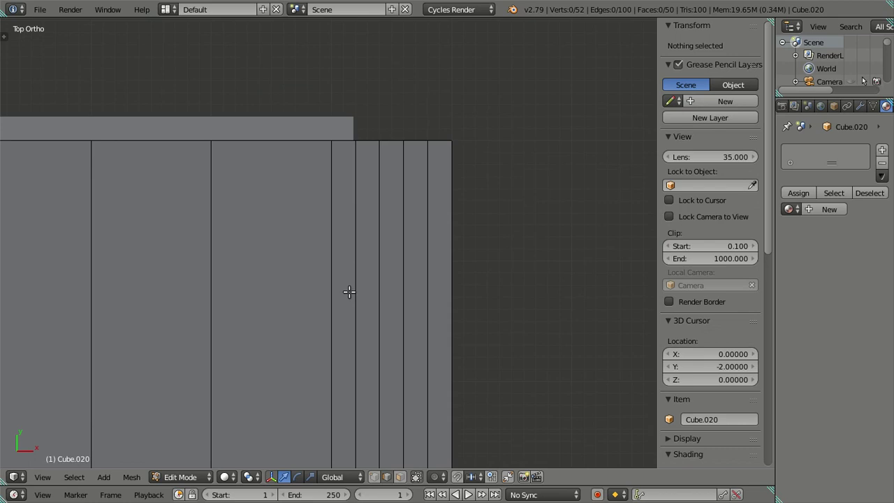
{"action": "right_click", "coordinate": [349, 289], "text": "alt"}
{"action": "scroll", "coordinate": [383, 282], "scroll_direction": "down", "scroll_amount": 3}
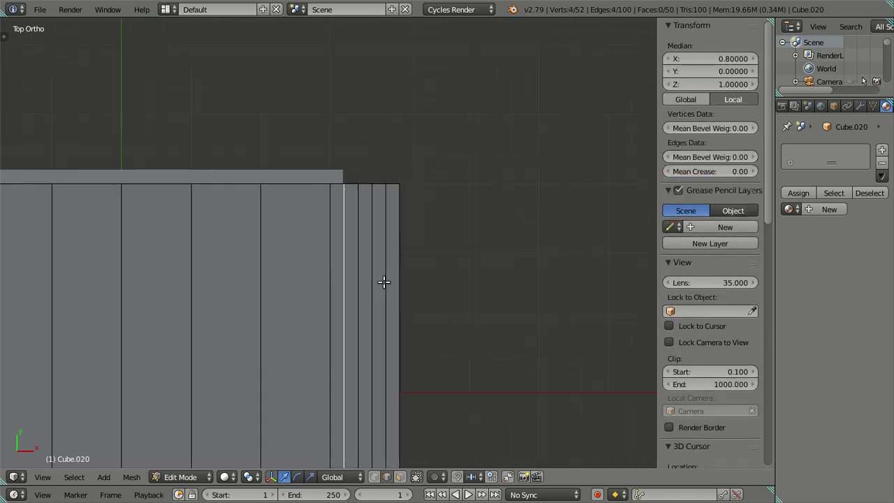
{"action": "key", "text": "shift+s"}
{"action": "left_click", "coordinate": [412, 369]}
{"action": "key", "text": "a"}
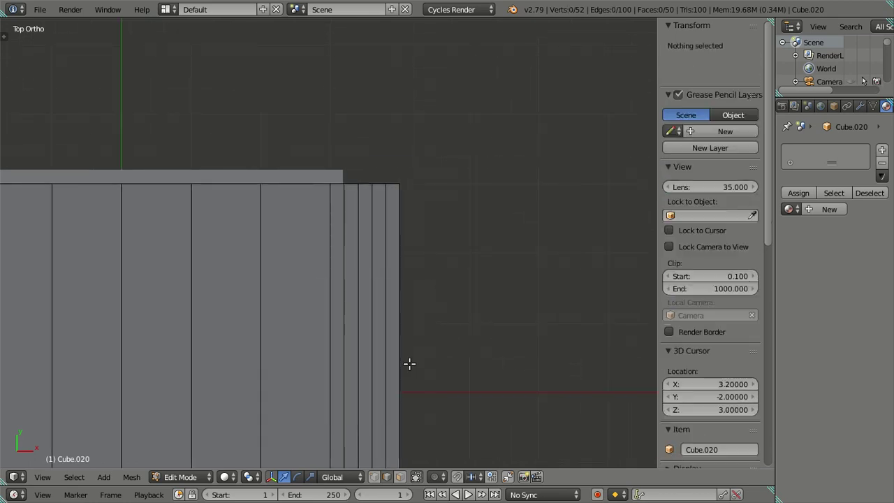
Orbit to an angled view and select the edge loop near the right side
{"action": "scroll", "coordinate": [433, 371], "scroll_direction": "down", "scroll_amount": 5}
{"action": "mouse_move", "coordinate": [432, 371]}
{"action": "middle_mouse_down"}
{"action": "mouse_move", "coordinate": [259, 259]}
{"action": "mouse_move", "coordinate": [254, 209]}
{"action": "mouse_move", "coordinate": [300, 251]}
{"action": "mouse_move", "coordinate": [380, 232]}
{"action": "mouse_move", "coordinate": [419, 242]}
{"action": "mouse_move", "coordinate": [431, 295]}
{"action": "middle_mouse_up"}
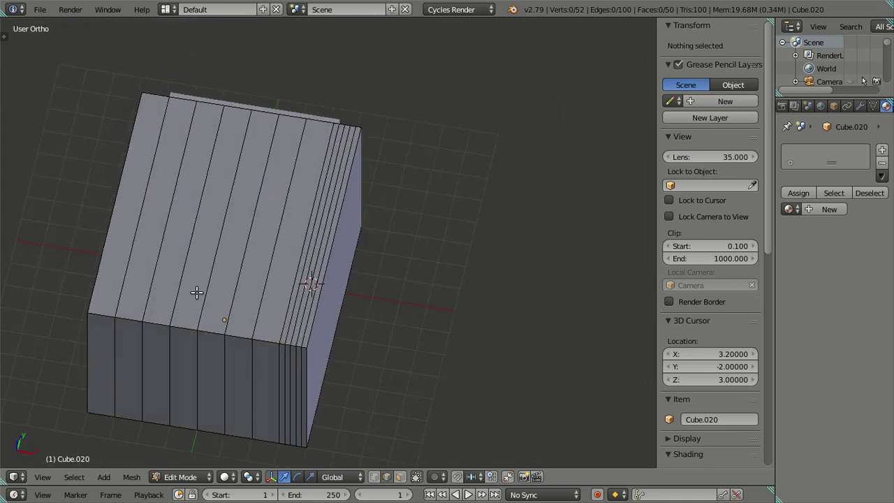
{"action": "mouse_move", "coordinate": [354, 270]}
{"action": "middle_mouse_down"}
{"action": "mouse_move", "coordinate": [339, 234]}
{"action": "mouse_move", "coordinate": [331, 294]}
{"action": "middle_mouse_up"}
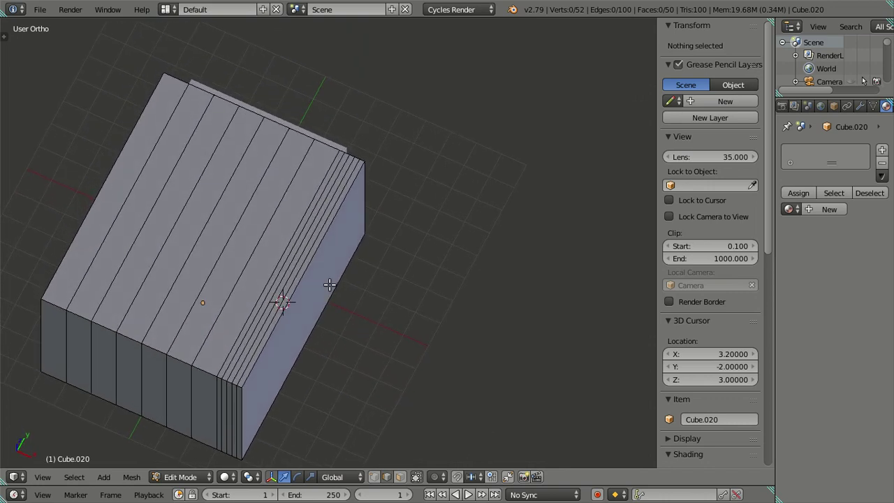
{"action": "right_click", "coordinate": [308, 220], "text": "alt"}
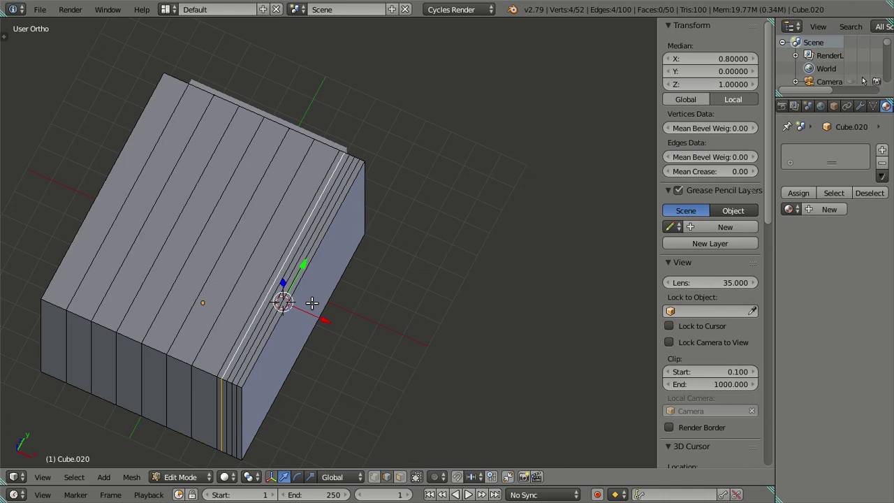
Undo the trial loop cuts, returning to the uncut box
{"action": "key", "text": "Tab"}
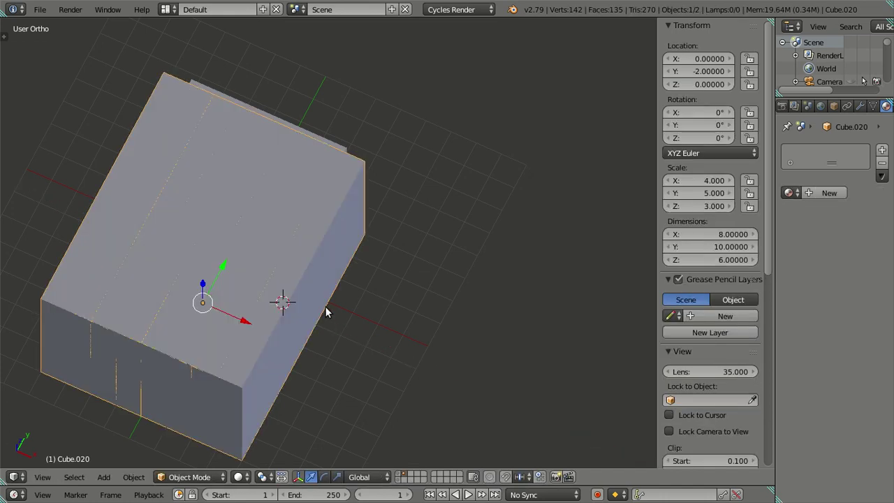
{"action": "key", "text": "Tab"}
{"action": "key", "text": "a"}
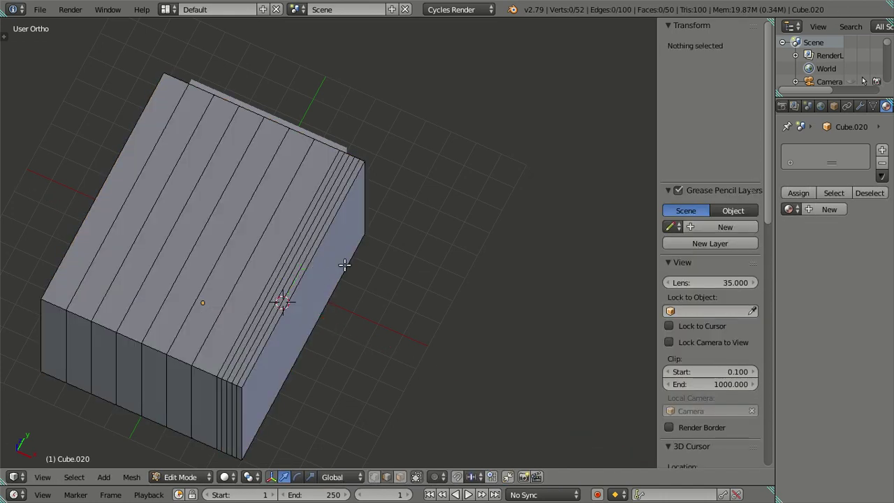
{"action": "key", "text": "ctrl+z"}
{"action": "key", "text": "ctrl+z"}
{"action": "key", "text": "ctrl+z"}
{"action": "key", "text": "ctrl+z"}
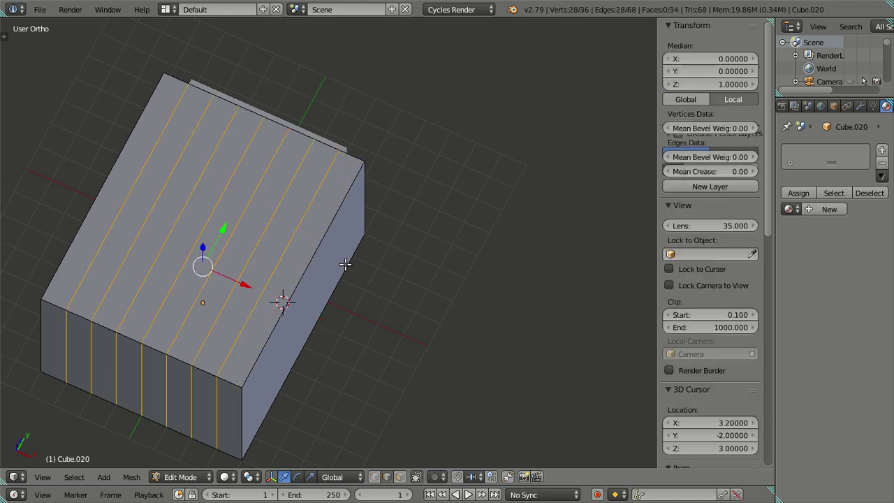
{"action": "key", "text": "ctrl+z"}
{"action": "key", "text": "ctrl+z"}
{"action": "key", "text": "ctrl+z"}
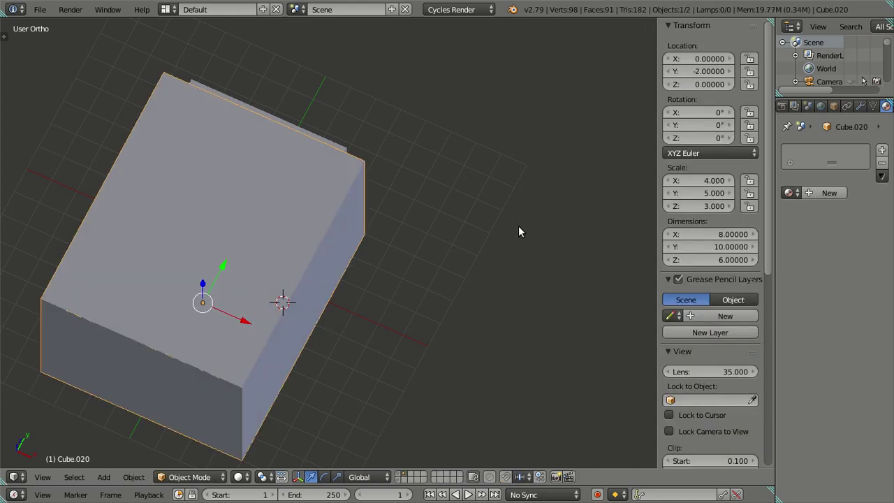
Set Cube.020's X scale to 3 in the N panel
{"action": "left_click", "coordinate": [687, 180]}
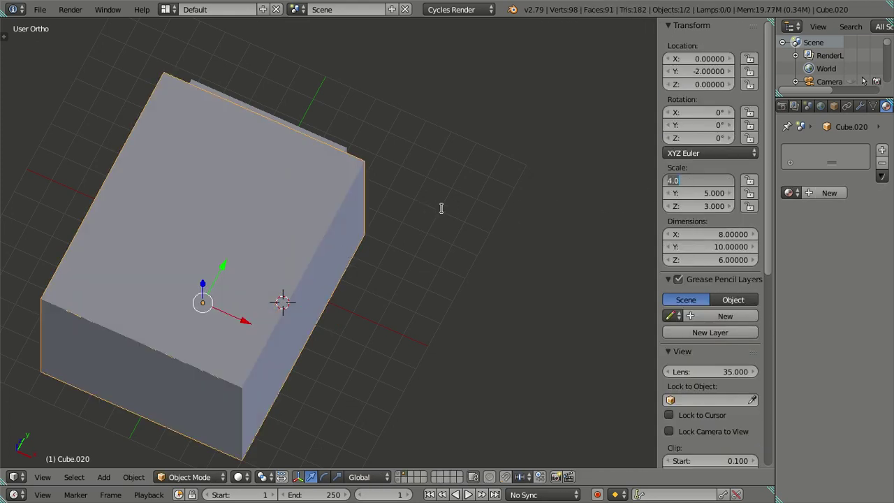
{"action": "type", "text": "3"}
{"action": "key", "text": "Return"}
{"action": "key", "text": "Tab"}
{"action": "mouse_move", "coordinate": [377, 236]}
{"action": "middle_mouse_down"}
{"action": "mouse_move", "coordinate": [330, 278]}
{"action": "mouse_move", "coordinate": [334, 85]}
{"action": "mouse_move", "coordinate": [309, 83]}
{"action": "mouse_move", "coordinate": [343, 125]}
{"action": "mouse_move", "coordinate": [353, 200]}
{"action": "middle_mouse_up"}
{"action": "key", "text": "Tab"}
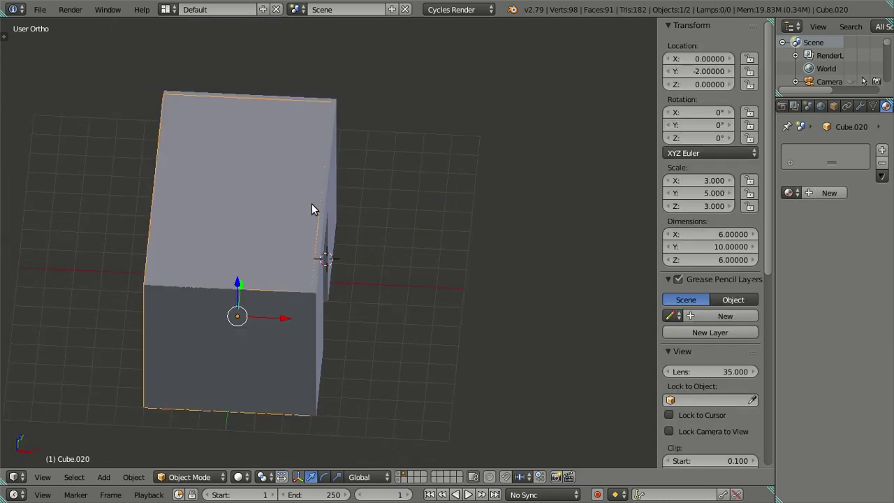
{"action": "key", "text": "a"}
{"action": "mouse_move", "coordinate": [349, 244]}
{"action": "middle_mouse_down"}
{"action": "mouse_move", "coordinate": [291, 242]}
{"action": "mouse_move", "coordinate": [280, 262]}
{"action": "middle_mouse_up"}
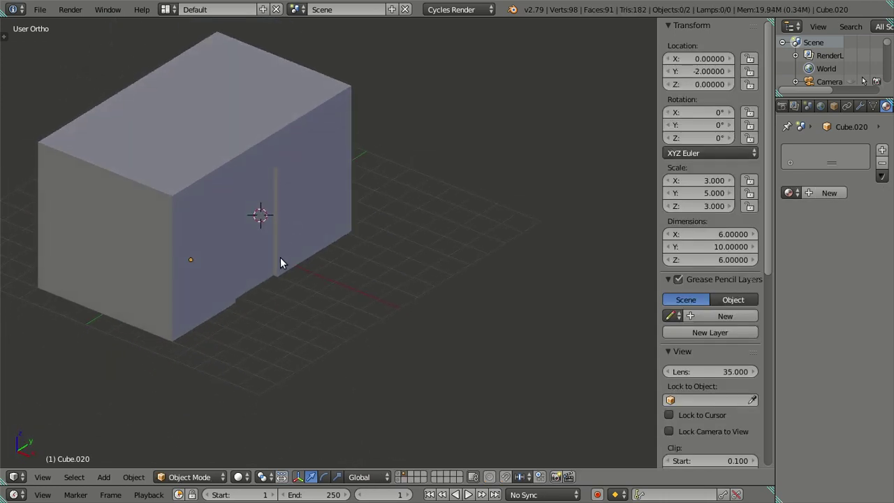
Snap the box's right edge to the 3D cursor, widening it to 6.2
{"action": "key", "text": "Tab"}
{"action": "right_click", "coordinate": [217, 171]}
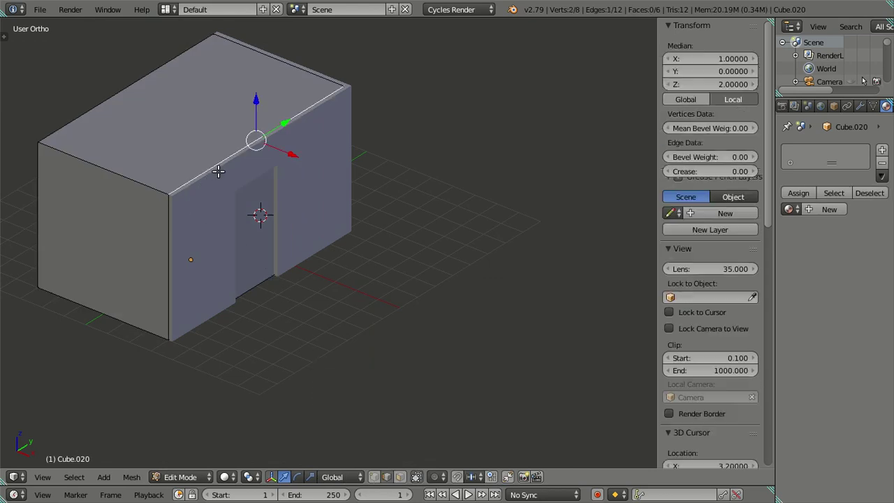
{"action": "mouse_move", "coordinate": [253, 289]}
{"action": "middle_mouse_down"}
{"action": "mouse_move", "coordinate": [296, 295]}
{"action": "mouse_move", "coordinate": [308, 318]}
{"action": "middle_mouse_up"}
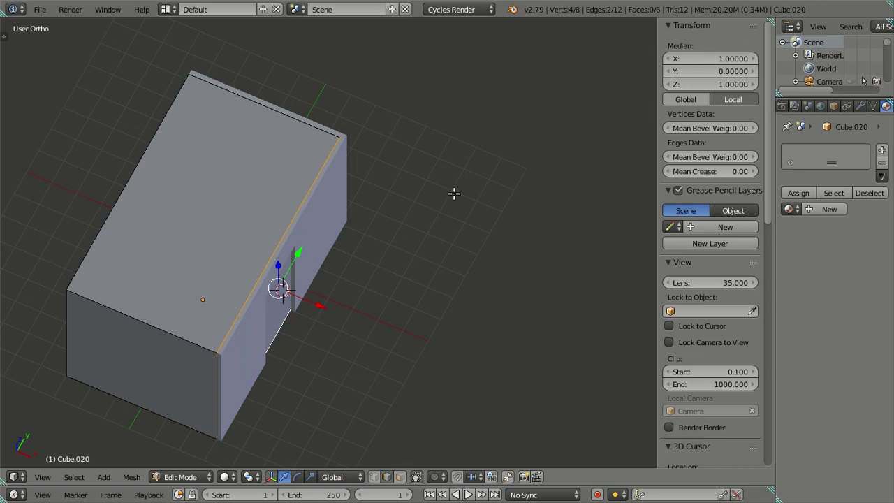
{"action": "key", "text": "shift+s"}
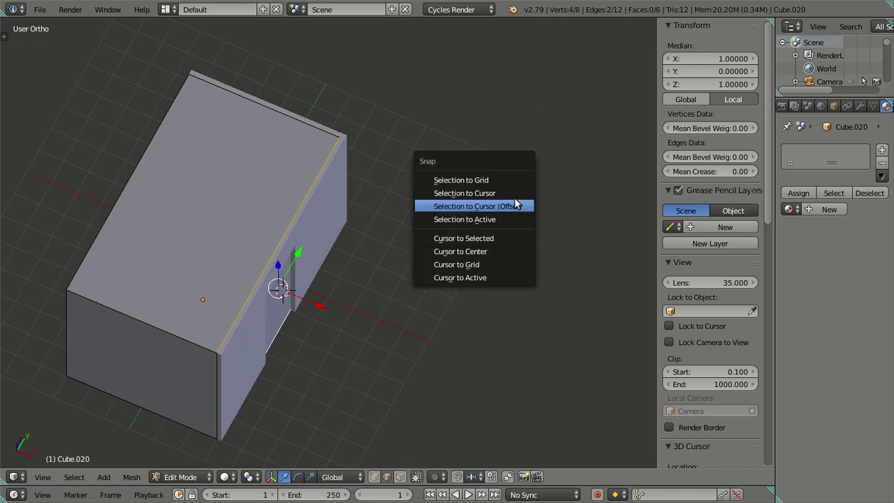
{"action": "left_click", "coordinate": [517, 207]}
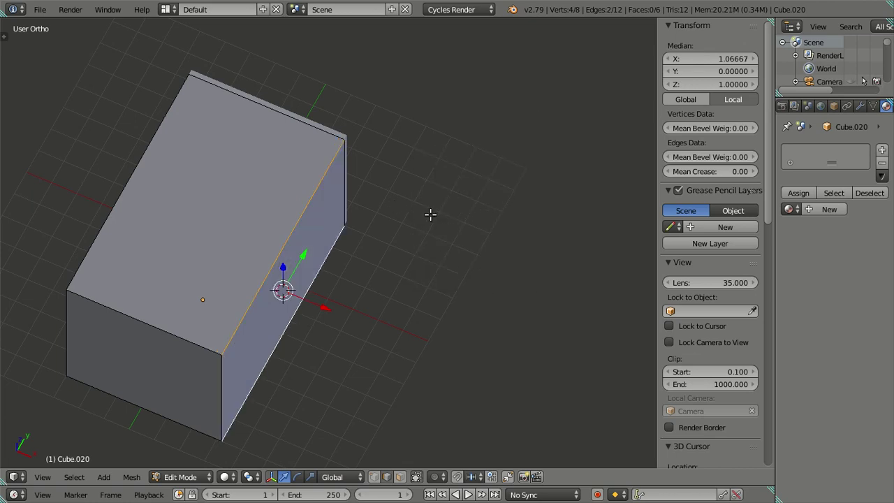
{"action": "left_click", "coordinate": [705, 61]}
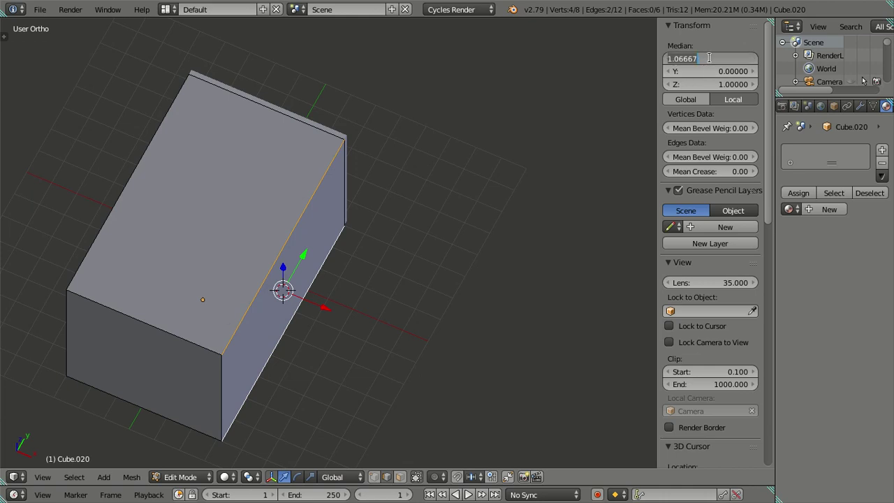
{"action": "key", "text": "Return"}
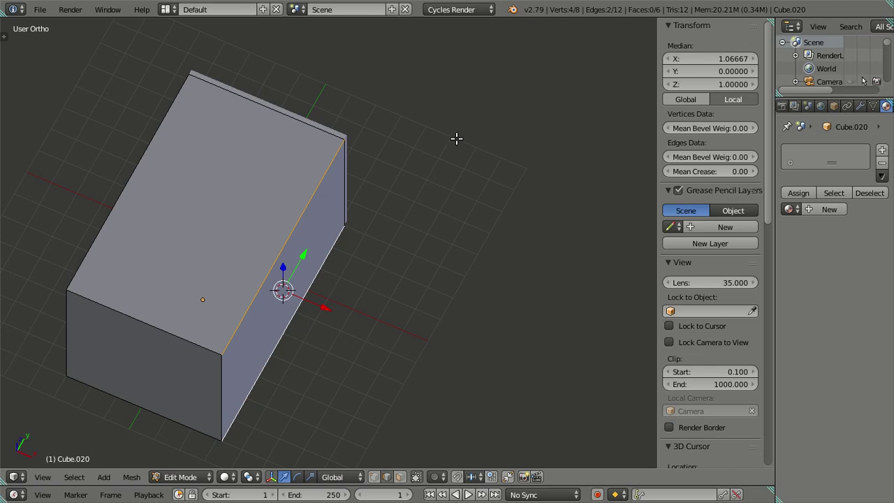
Inspect the widened box from the top and at an angle, then reselect Cube.020 in Object Mode
{"action": "mouse_move", "coordinate": [364, 301]}
{"action": "middle_mouse_down"}
{"action": "mouse_move", "coordinate": [343, 333]}
{"action": "mouse_move", "coordinate": [379, 307]}
{"action": "middle_mouse_up"}
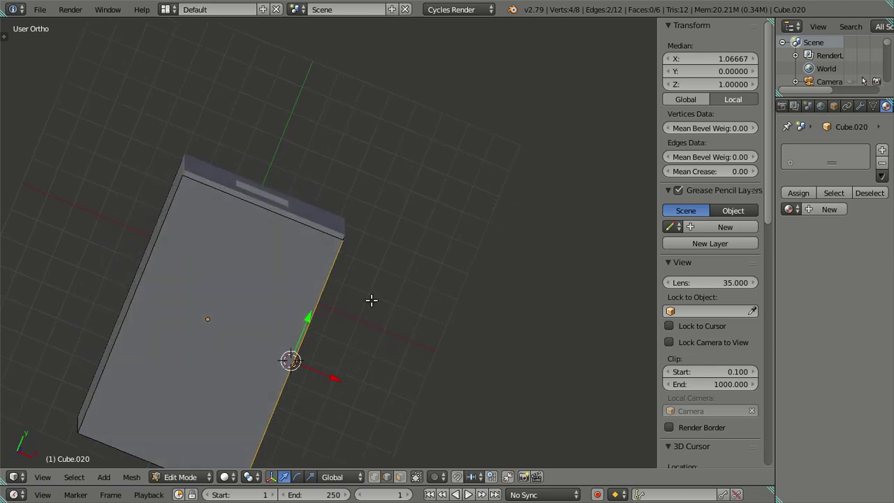
{"action": "key", "text": "KP_7"}
{"action": "key", "text": "KP_Decimal"}
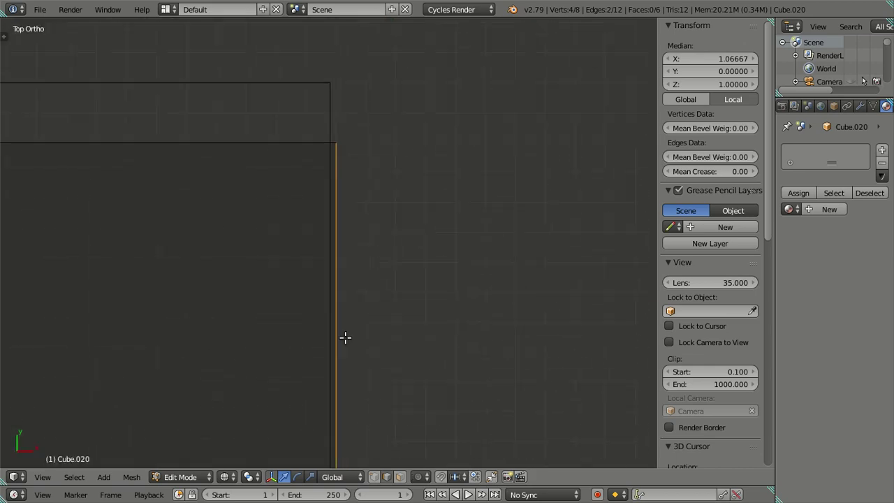
{"action": "scroll", "coordinate": [354, 241], "scroll_direction": "down", "scroll_amount": 2}
{"action": "key", "text": "z"}
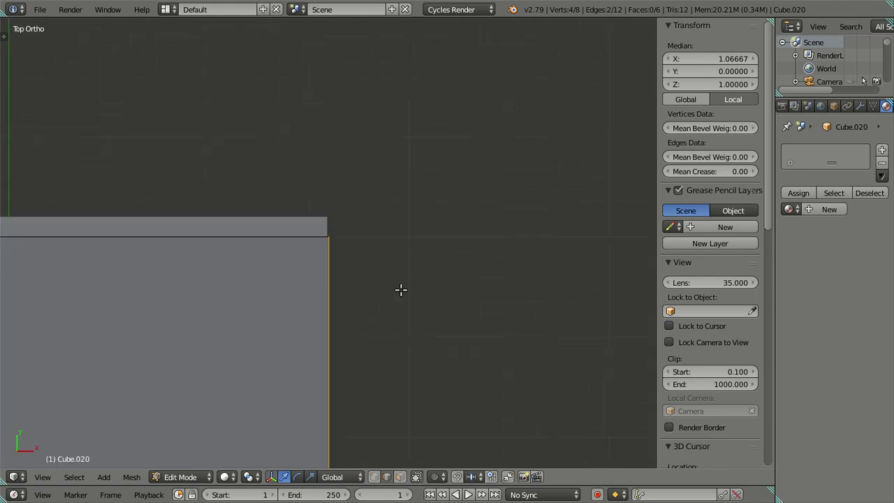
{"action": "middle_click_drag", "start_coordinate": [401, 290], "coordinate": [223, 219]}
{"action": "scroll", "coordinate": [236, 184], "scroll_direction": "down", "scroll_amount": 3}
{"action": "middle_click_drag", "start_coordinate": [235, 184], "coordinate": [310, 259]}
{"action": "key", "text": "Tab"}
{"action": "right_click", "coordinate": [310, 180]}
Delete the leftover box Cube.020 and enter Edit Mode on the room shell with nothing selected
{"action": "key", "text": "x"}
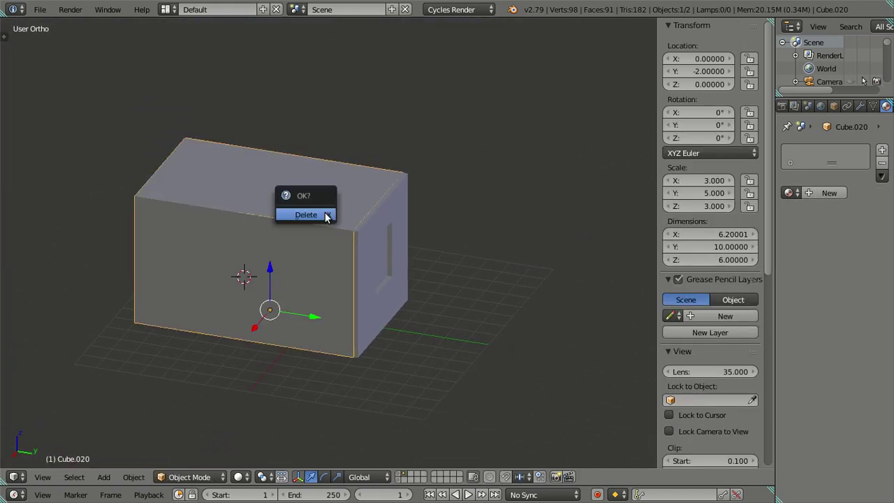
{"action": "left_click", "coordinate": [318, 213]}
{"action": "mouse_move", "coordinate": [290, 264]}
{"action": "middle_mouse_down"}
{"action": "mouse_move", "coordinate": [376, 296]}
{"action": "mouse_move", "coordinate": [377, 341]}
{"action": "middle_mouse_up"}
{"action": "key", "text": "Tab"}
{"action": "scroll", "coordinate": [378, 341], "scroll_direction": "up", "scroll_amount": 1}
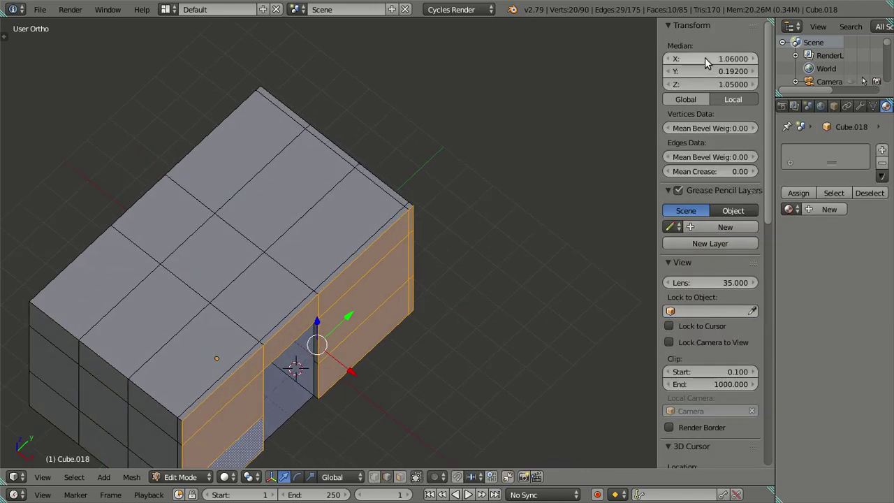
{"action": "left_click_drag", "start_coordinate": [705, 59], "coordinate": [709, 58]}
{"action": "key", "text": "a"}
Frame the room from the top view and save the file, overwriting it
{"action": "key", "text": "KP_7"}
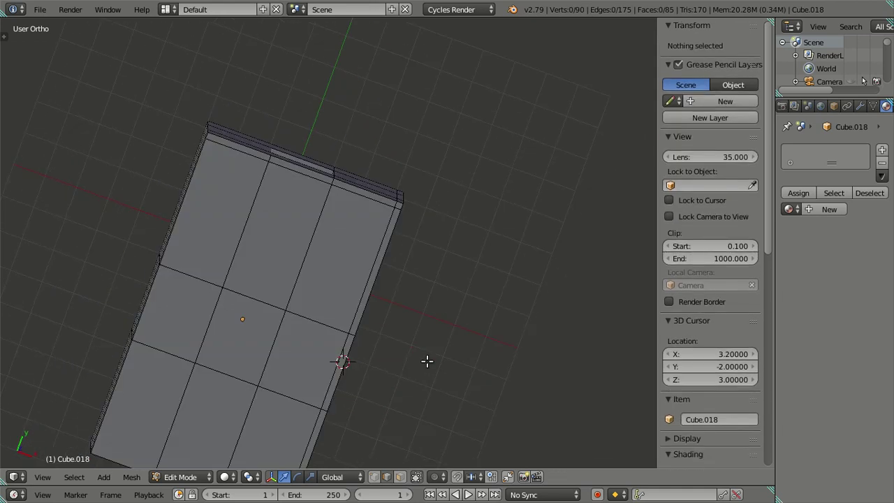
{"action": "scroll", "coordinate": [419, 201], "scroll_direction": "up", "scroll_amount": 3}
{"action": "middle_click_drag", "start_coordinate": [419, 201], "coordinate": [336, 300], "text": "shift"}
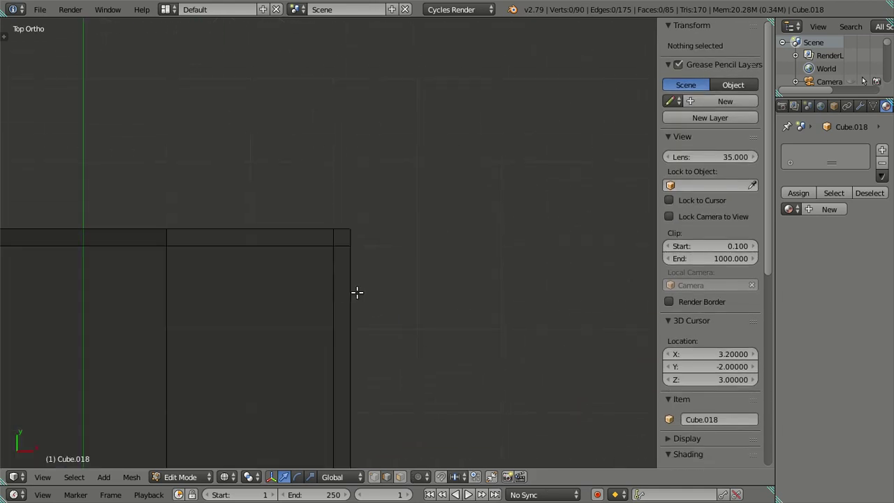
{"action": "scroll", "coordinate": [357, 292], "scroll_direction": "up", "scroll_amount": 4}
{"action": "scroll", "coordinate": [370, 280], "scroll_direction": "down", "scroll_amount": 2}
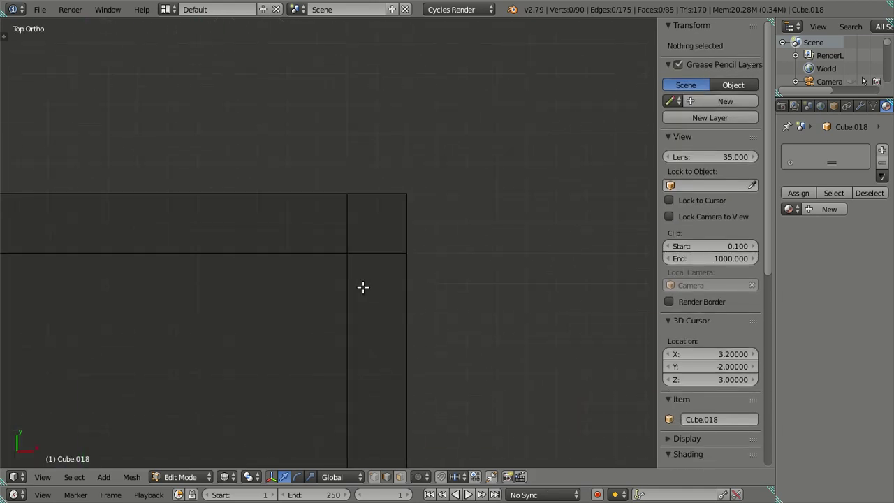
{"action": "scroll", "coordinate": [365, 319], "scroll_direction": "up", "scroll_amount": 3}
{"action": "scroll", "coordinate": [370, 320], "scroll_direction": "up", "scroll_amount": 4}
{"action": "scroll", "coordinate": [369, 320], "scroll_direction": "up", "scroll_amount": 4}
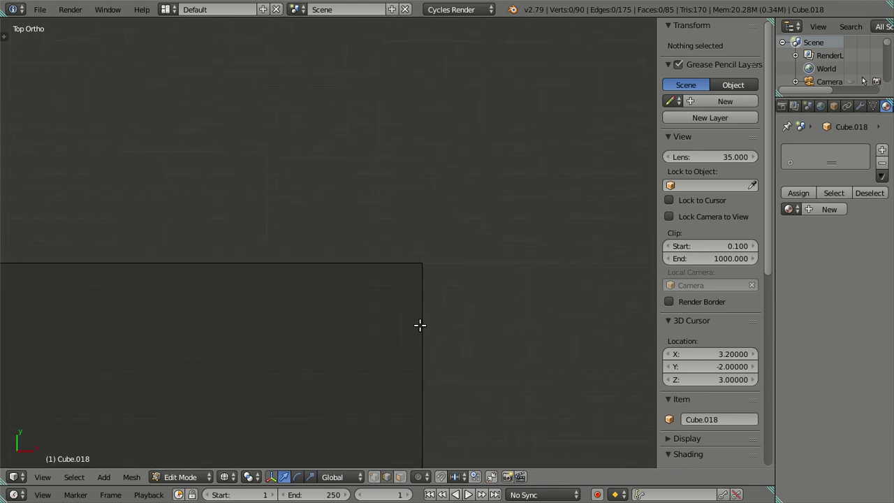
{"action": "scroll", "coordinate": [437, 323], "scroll_direction": "up", "scroll_amount": 4}
{"action": "scroll", "coordinate": [416, 327], "scroll_direction": "down", "scroll_amount": 5}
{"action": "scroll", "coordinate": [403, 295], "scroll_direction": "up", "scroll_amount": 4}
{"action": "scroll", "coordinate": [403, 295], "scroll_direction": "down", "scroll_amount": 3}
{"action": "key", "text": "ctrl+s"}
{"action": "left_click", "coordinate": [402, 294]}
In face select mode, pick the nine front-wall faces and delete them
{"action": "scroll", "coordinate": [400, 293], "scroll_direction": "down", "scroll_amount": 2}
{"action": "scroll", "coordinate": [399, 291], "scroll_direction": "down", "scroll_amount": 2}
{"action": "scroll", "coordinate": [373, 280], "scroll_direction": "down", "scroll_amount": 3}
{"action": "scroll", "coordinate": [381, 294], "scroll_direction": "down", "scroll_amount": 2}
{"action": "mouse_move", "coordinate": [391, 312]}
{"action": "middle_mouse_down"}
{"action": "mouse_move", "coordinate": [255, 197]}
{"action": "mouse_move", "coordinate": [228, 231]}
{"action": "mouse_move", "coordinate": [262, 249]}
{"action": "mouse_move", "coordinate": [202, 319]}
{"action": "middle_mouse_up"}
{"action": "scroll", "coordinate": [256, 196], "scroll_direction": "up", "scroll_amount": 4}
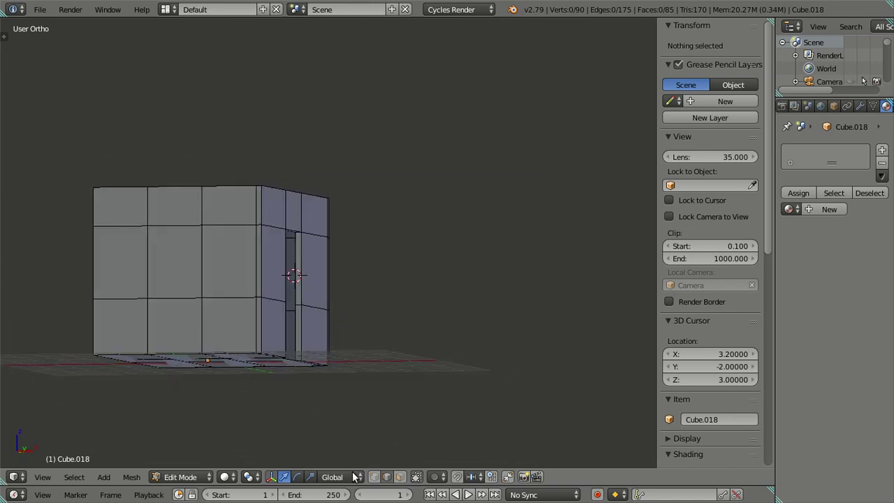
{"action": "left_click", "coordinate": [399, 476]}
{"action": "left_click", "coordinate": [231, 321]}
{"action": "left_click", "coordinate": [216, 203], "text": "ctrl"}
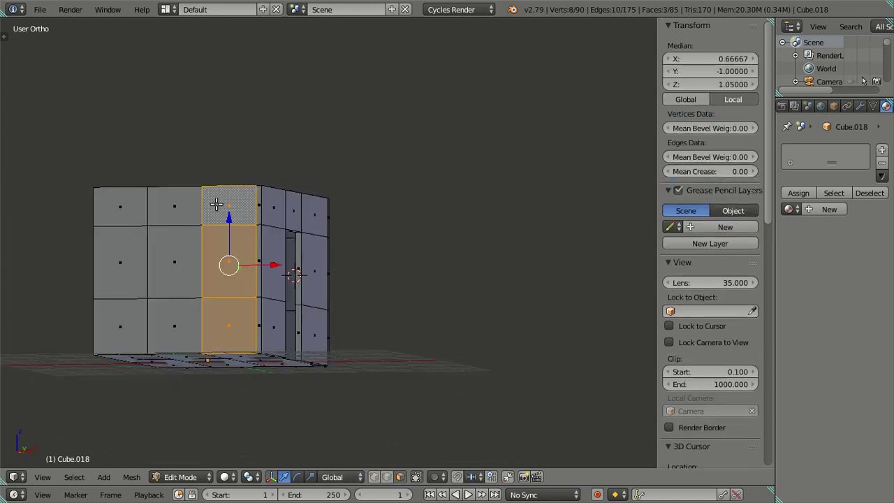
{"action": "left_click", "coordinate": [124, 216], "text": "ctrl"}
{"action": "left_click", "coordinate": [124, 315], "text": "ctrl"}
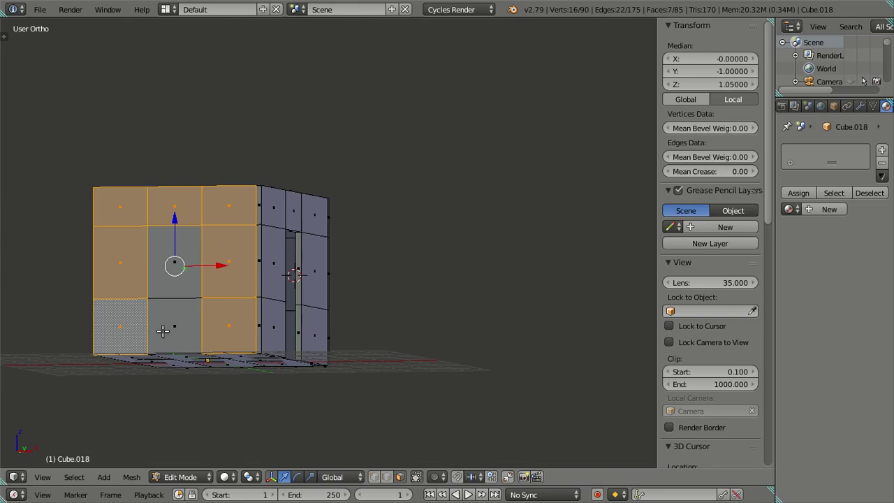
{"action": "left_click", "coordinate": [164, 332], "text": "ctrl"}
{"action": "left_click", "coordinate": [173, 260], "text": "ctrl"}
{"action": "mouse_move", "coordinate": [208, 234]}
{"action": "middle_mouse_down"}
{"action": "mouse_move", "coordinate": [208, 325]}
{"action": "mouse_move", "coordinate": [224, 293]}
{"action": "middle_mouse_up"}
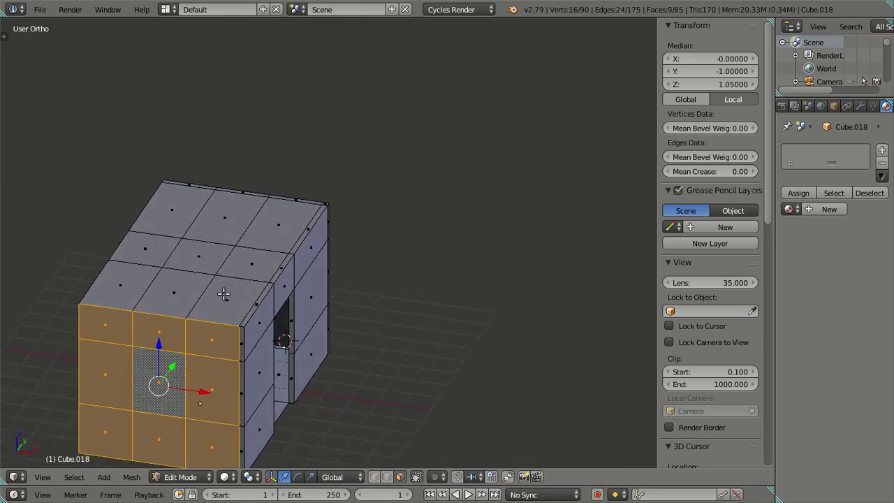
{"action": "key", "text": "x"}
{"action": "left_click", "coordinate": [233, 294]}
Select the nine ceiling faces and delete them to open the box's top
{"action": "left_click", "coordinate": [226, 300]}
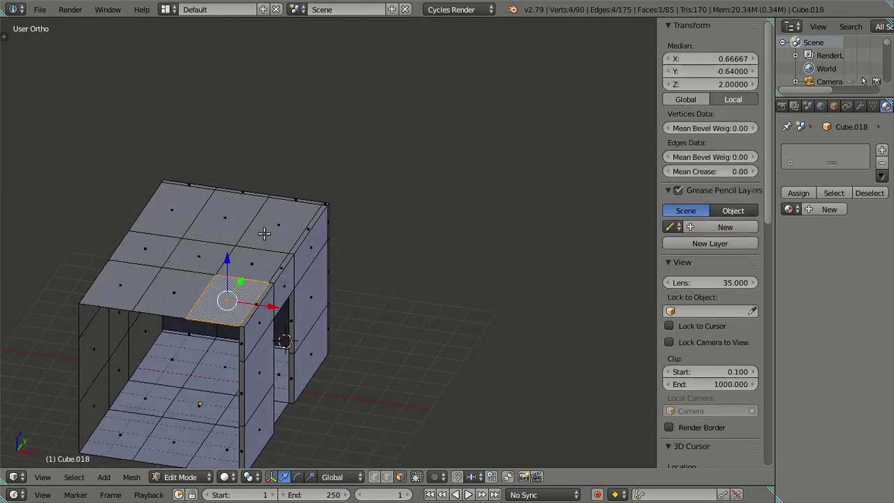
{"action": "left_click", "coordinate": [264, 232], "text": "ctrl"}
{"action": "left_click", "coordinate": [183, 208], "text": "ctrl"}
{"action": "left_click", "coordinate": [133, 283], "text": "ctrl"}
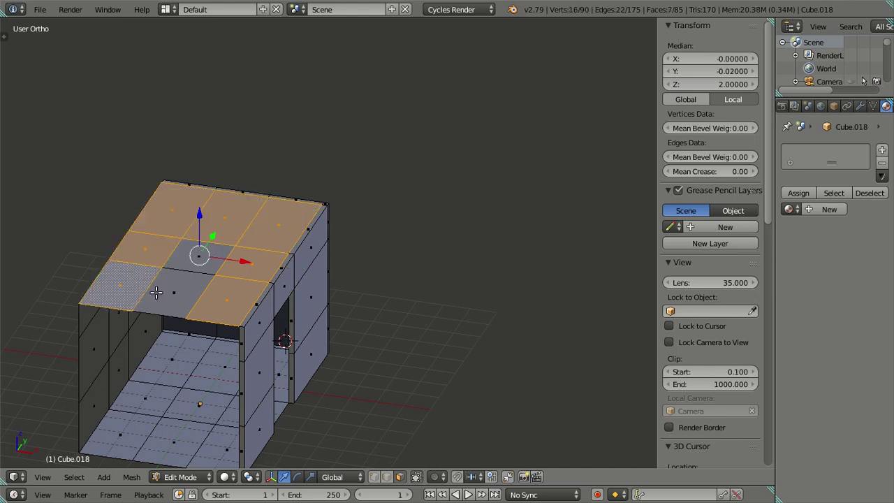
{"action": "left_click", "coordinate": [156, 291], "text": "ctrl"}
{"action": "left_click", "coordinate": [177, 266], "text": "ctrl"}
{"action": "key", "text": "x"}
Switch to edge select, check the door-frame and outer wall edges, then deselect them
{"action": "mouse_move", "coordinate": [182, 266]}
{"action": "middle_mouse_down"}
{"action": "mouse_move", "coordinate": [293, 300]}
{"action": "mouse_move", "coordinate": [282, 261]}
{"action": "mouse_move", "coordinate": [305, 272]}
{"action": "middle_mouse_up"}
{"action": "scroll", "coordinate": [281, 261], "scroll_direction": "up", "scroll_amount": 2}
{"action": "scroll", "coordinate": [292, 287], "scroll_direction": "up", "scroll_amount": 2}
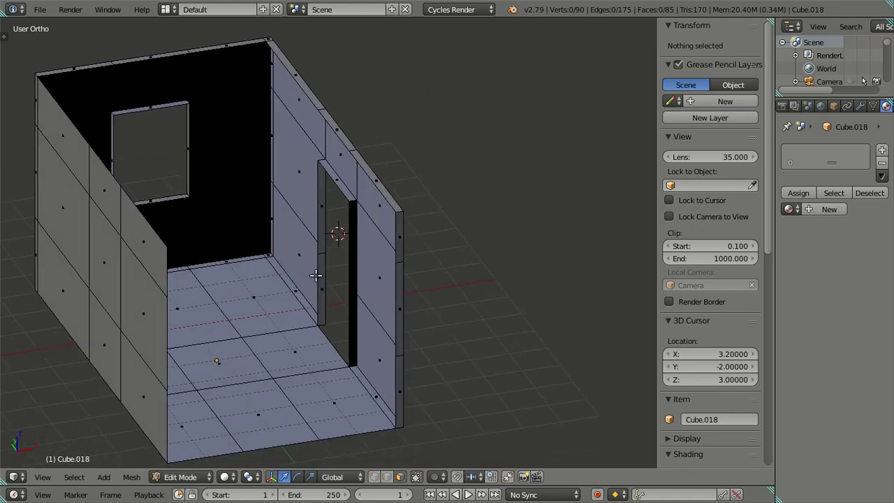
{"action": "scroll", "coordinate": [316, 275], "scroll_direction": "up", "scroll_amount": 1}
{"action": "key", "text": "ctrl+Tab"}
{"action": "left_click", "coordinate": [355, 390]}
{"action": "middle_click_drag", "start_coordinate": [355, 373], "coordinate": [337, 299], "text": "shift"}
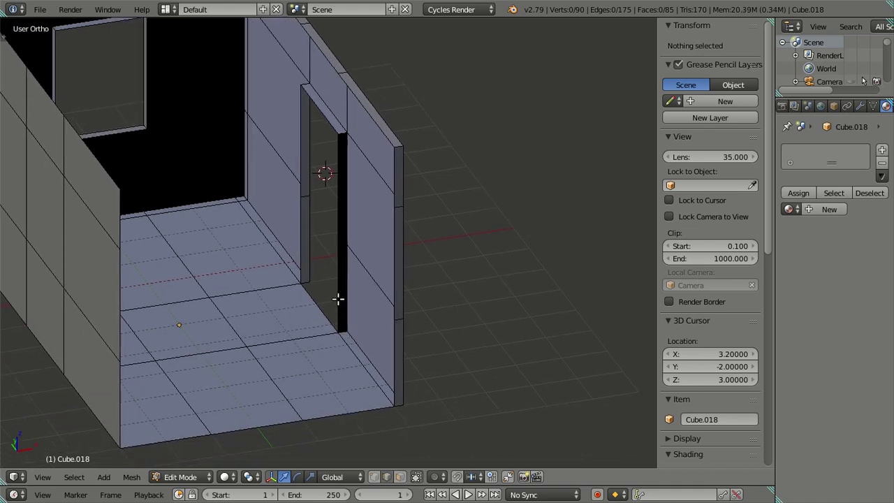
{"action": "right_click", "coordinate": [337, 299]}
{"action": "right_click", "coordinate": [394, 340], "text": "shift"}
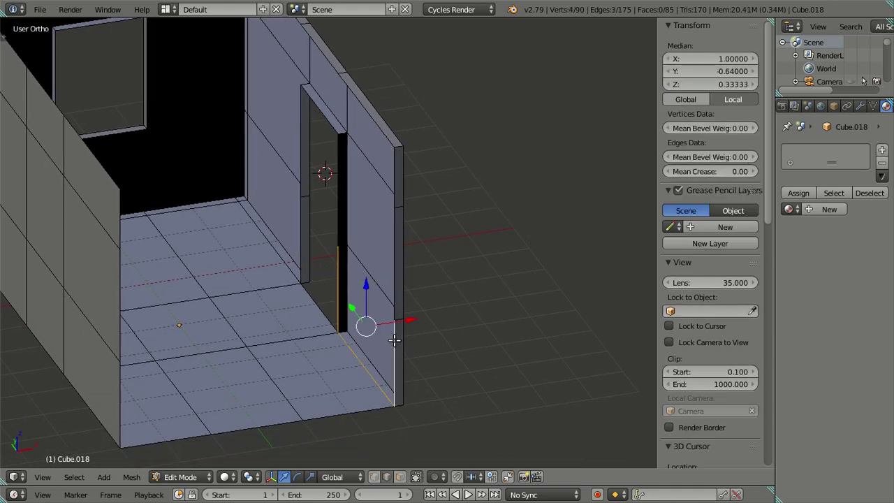
{"action": "key", "text": "a"}
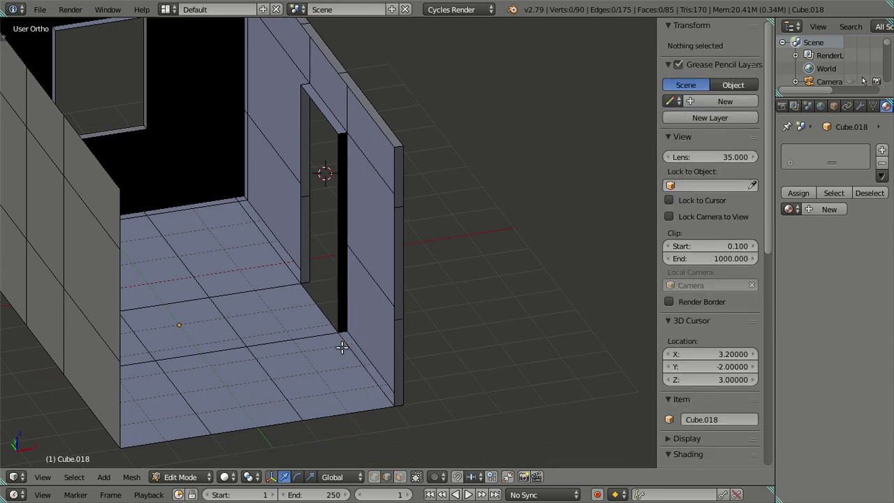
{"action": "scroll", "coordinate": [341, 344], "scroll_direction": "down", "scroll_amount": 2}
{"action": "scroll", "coordinate": [335, 321], "scroll_direction": "down", "scroll_amount": 1}
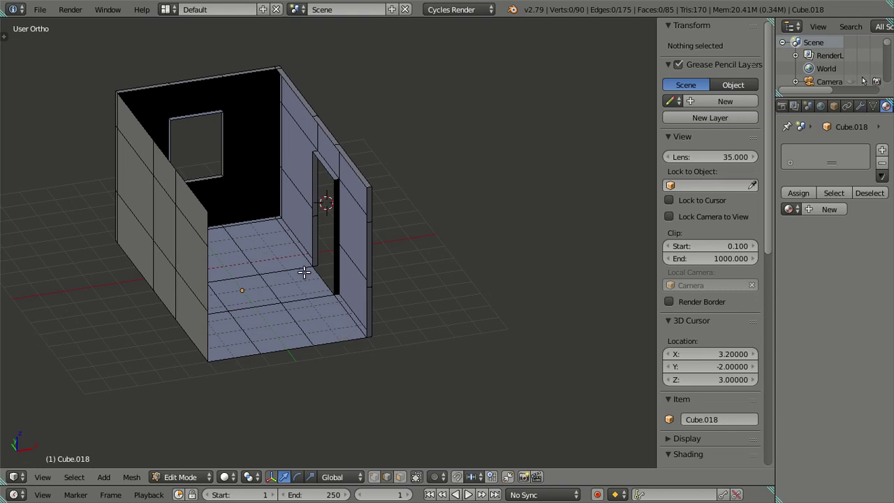
{"action": "middle_click_drag", "start_coordinate": [325, 282], "coordinate": [320, 308]}
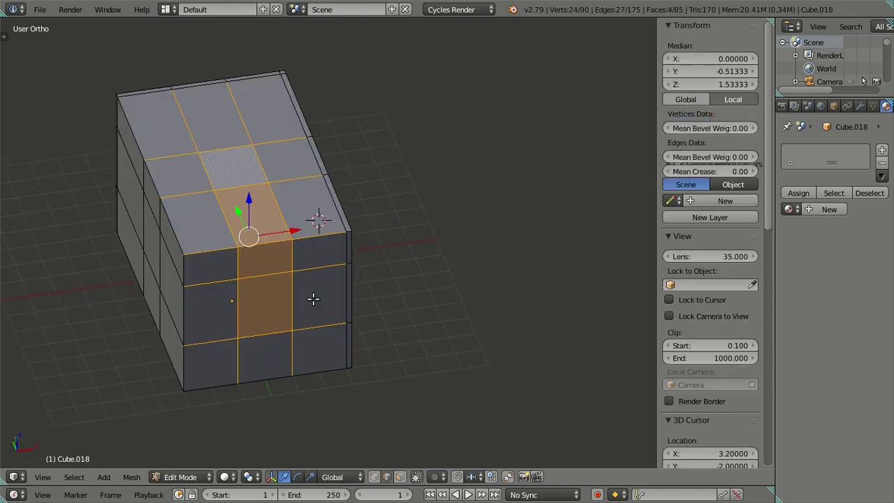
In face select mode, select the right, middle and left column face loops
{"action": "mouse_move", "coordinate": [310, 298]}
{"action": "middle_mouse_down"}
{"action": "mouse_move", "coordinate": [214, 215]}
{"action": "mouse_move", "coordinate": [211, 185]}
{"action": "mouse_move", "coordinate": [238, 174]}
{"action": "mouse_move", "coordinate": [249, 146]}
{"action": "mouse_move", "coordinate": [259, 146]}
{"action": "mouse_move", "coordinate": [289, 291]}
{"action": "mouse_move", "coordinate": [283, 451]}
{"action": "middle_mouse_up"}
{"action": "left_click", "coordinate": [399, 476]}
{"action": "right_click", "coordinate": [242, 246], "text": "alt"}
{"action": "right_click", "coordinate": [171, 239], "text": "alt+shift"}
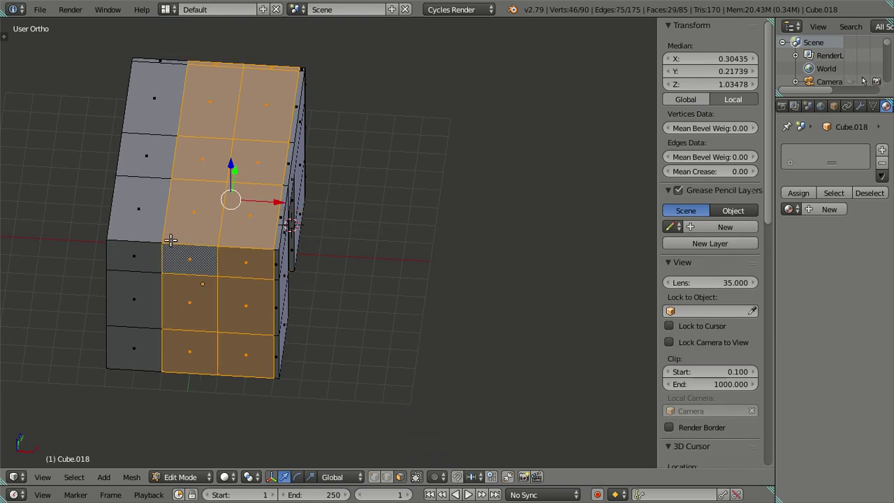
{"action": "right_click", "coordinate": [154, 241], "text": "alt+shift"}
{"action": "mouse_move", "coordinate": [147, 239]}
{"action": "middle_mouse_down"}
{"action": "mouse_move", "coordinate": [140, 200]}
{"action": "mouse_move", "coordinate": [331, 137]}
{"action": "mouse_move", "coordinate": [305, 257]}
{"action": "mouse_move", "coordinate": [281, 245]}
{"action": "mouse_move", "coordinate": [256, 202]}
{"action": "mouse_move", "coordinate": [277, 205]}
{"action": "mouse_move", "coordinate": [286, 226]}
{"action": "mouse_move", "coordinate": [250, 194]}
{"action": "mouse_move", "coordinate": [262, 205]}
{"action": "middle_mouse_up"}
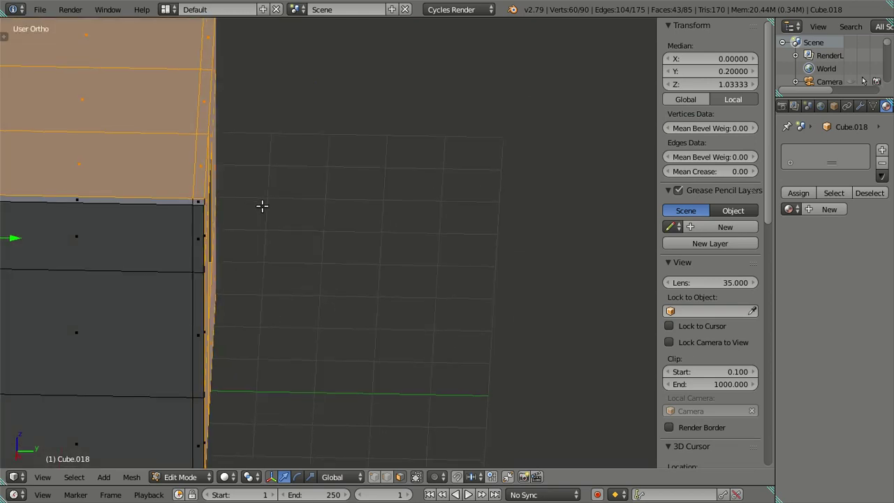
Deselect the face strips around the window opening: beside, above and at its top
{"action": "right_click", "coordinate": [204, 134], "text": "alt+shift"}
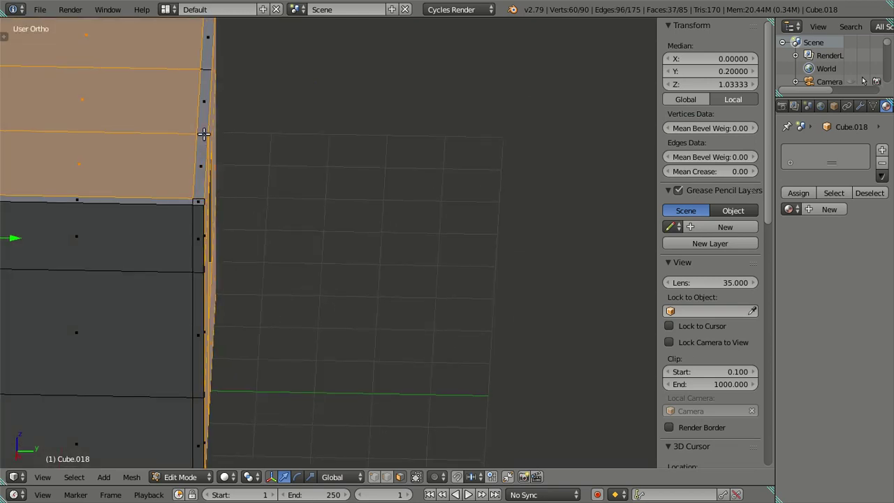
{"action": "middle_click_drag", "start_coordinate": [320, 228], "coordinate": [288, 202]}
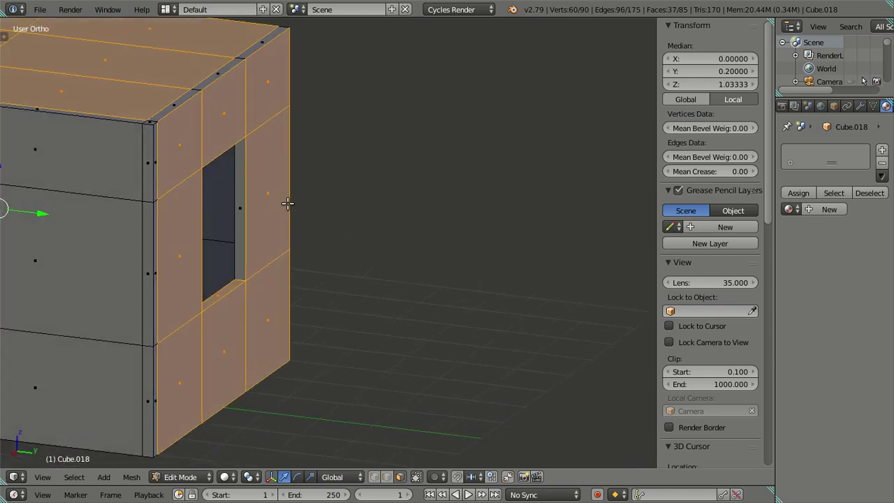
{"action": "right_click", "coordinate": [202, 139], "text": "alt+shift"}
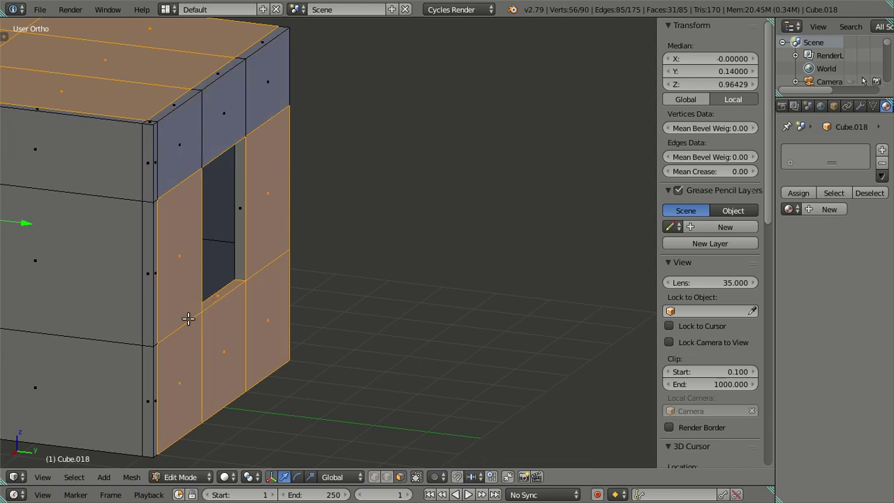
{"action": "middle_click_drag", "start_coordinate": [244, 293], "coordinate": [206, 239]}
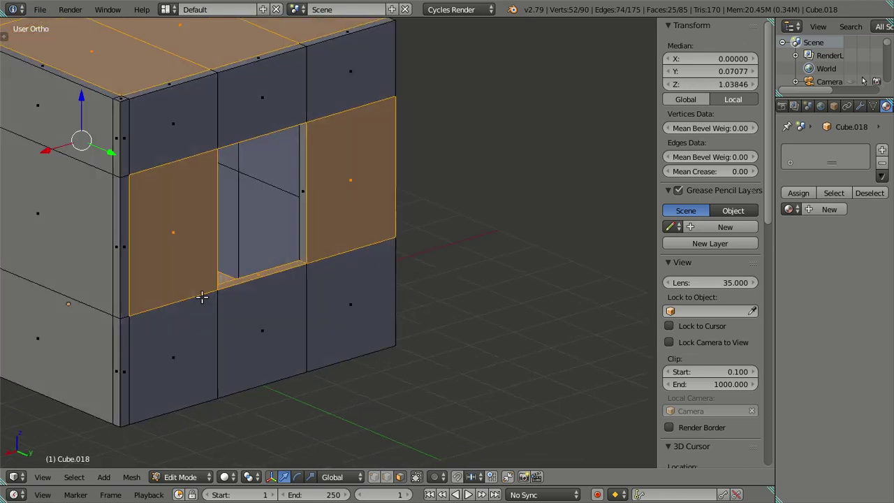
{"action": "right_click", "coordinate": [206, 239], "text": "shift"}
{"action": "right_click", "coordinate": [433, 227], "text": "shift"}
{"action": "mouse_move", "coordinate": [429, 224]}
{"action": "middle_mouse_down"}
{"action": "mouse_move", "coordinate": [483, 198]}
{"action": "mouse_move", "coordinate": [372, 173]}
{"action": "middle_mouse_up"}
{"action": "right_click", "coordinate": [412, 214], "text": "shift"}
{"action": "scroll", "coordinate": [413, 213], "scroll_direction": "down", "scroll_amount": 3}
{"action": "mouse_move", "coordinate": [413, 214]}
{"action": "middle_mouse_down"}
{"action": "mouse_move", "coordinate": [479, 286]}
{"action": "mouse_move", "coordinate": [427, 278]}
{"action": "mouse_move", "coordinate": [419, 213]}
{"action": "mouse_move", "coordinate": [391, 195]}
{"action": "mouse_move", "coordinate": [262, 344]}
{"action": "mouse_move", "coordinate": [310, 339]}
{"action": "middle_mouse_up"}
{"action": "scroll", "coordinate": [293, 361], "scroll_direction": "up", "scroll_amount": 2}
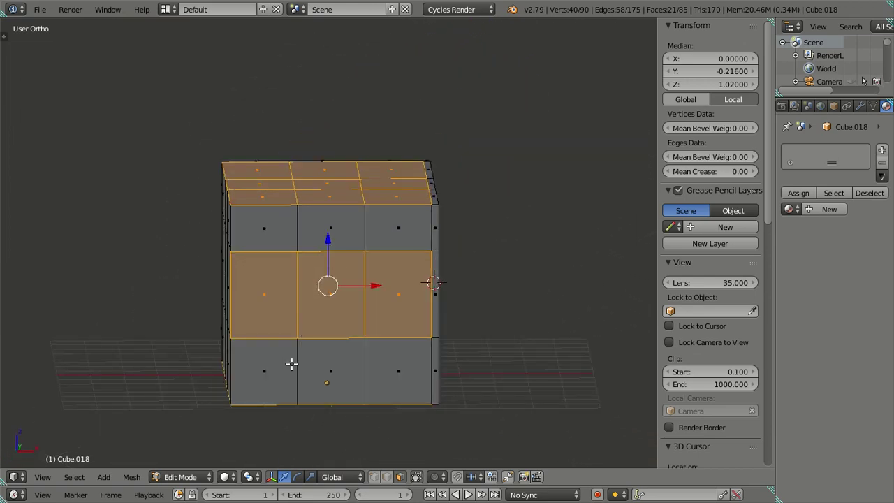
Add three bottom-front and three upper-front faces to the selection
{"action": "right_click", "coordinate": [290, 363], "text": "shift"}
{"action": "right_click", "coordinate": [308, 365], "text": "shift"}
{"action": "right_click", "coordinate": [385, 345], "text": "shift"}
{"action": "right_click", "coordinate": [381, 221], "text": "shift"}
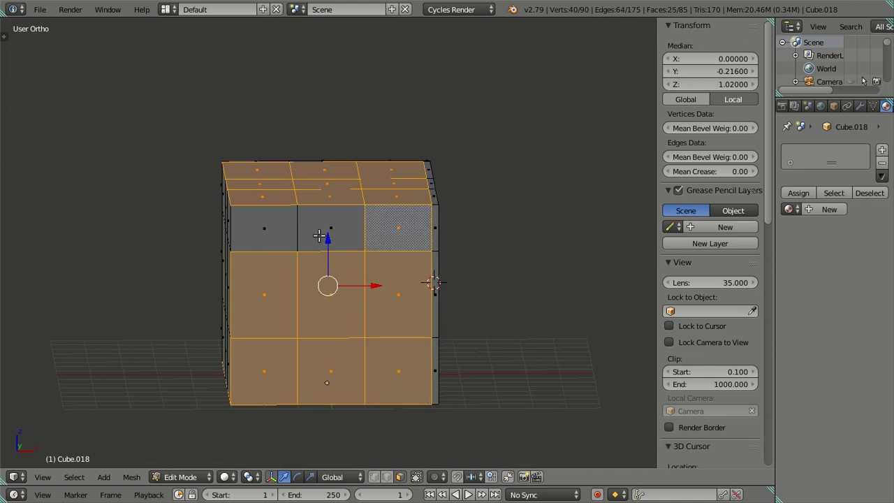
{"action": "right_click", "coordinate": [244, 217], "text": "shift"}
{"action": "right_click", "coordinate": [315, 236], "text": "shift"}
{"action": "scroll", "coordinate": [419, 241], "scroll_direction": "down", "scroll_amount": 2}
{"action": "mouse_move", "coordinate": [461, 245]}
{"action": "middle_mouse_down"}
{"action": "mouse_move", "coordinate": [417, 388]}
{"action": "mouse_move", "coordinate": [529, 248]}
{"action": "middle_mouse_up"}
{"action": "scroll", "coordinate": [519, 262], "scroll_direction": "up", "scroll_amount": 1}
{"action": "scroll", "coordinate": [434, 229], "scroll_direction": "up", "scroll_amount": 1}
{"action": "mouse_move", "coordinate": [435, 228]}
{"action": "middle_mouse_down"}
{"action": "mouse_move", "coordinate": [419, 200]}
{"action": "mouse_move", "coordinate": [363, 328]}
{"action": "mouse_move", "coordinate": [327, 293]}
{"action": "mouse_move", "coordinate": [343, 256]}
{"action": "mouse_move", "coordinate": [277, 164]}
{"action": "mouse_move", "coordinate": [279, 143]}
{"action": "middle_mouse_up"}
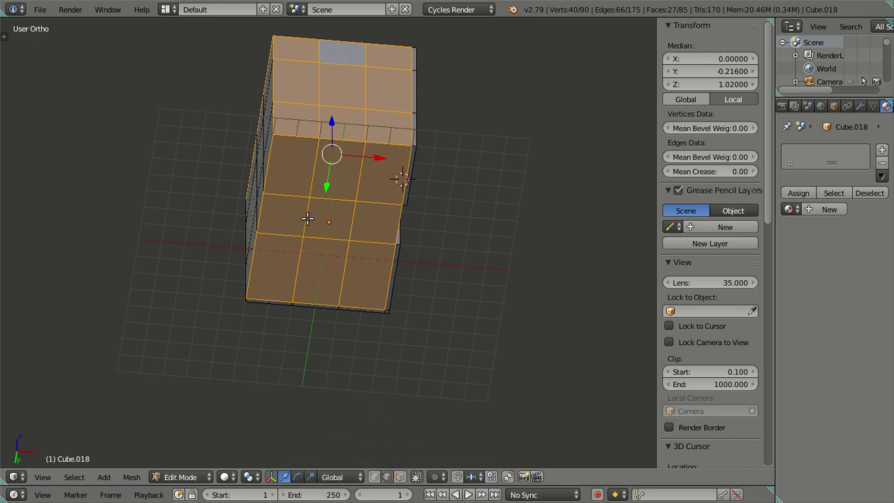
Undo the selection, deselect three edge rows and a stray edge, and switch to wireframe view
{"action": "key", "text": "ctrl+z"}
{"action": "key", "text": "ctrl+z"}
{"action": "key", "text": "ctrl+z"}
{"action": "key", "text": "ctrl+z"}
{"action": "key", "text": "KP_8"}
{"action": "key", "text": "KP_8"}
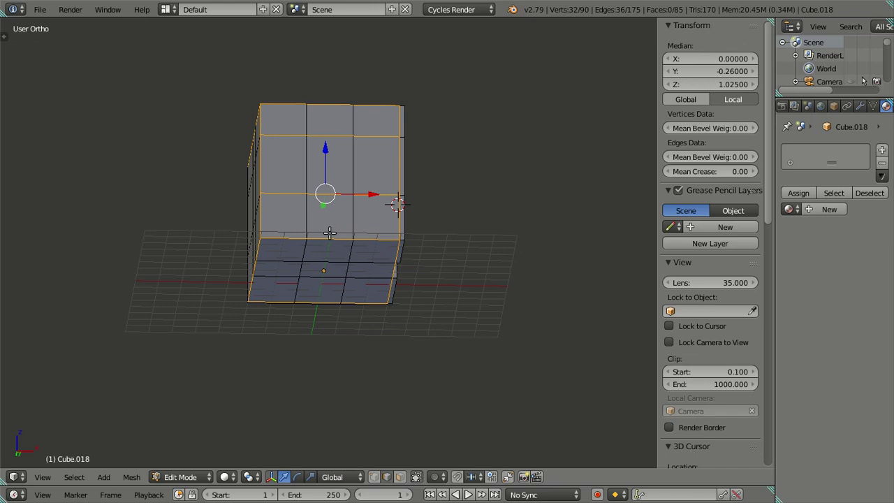
{"action": "right_click", "coordinate": [328, 236], "text": "alt+shift"}
{"action": "right_click", "coordinate": [330, 194], "text": "alt+shift"}
{"action": "right_click", "coordinate": [328, 145], "text": "alt+shift"}
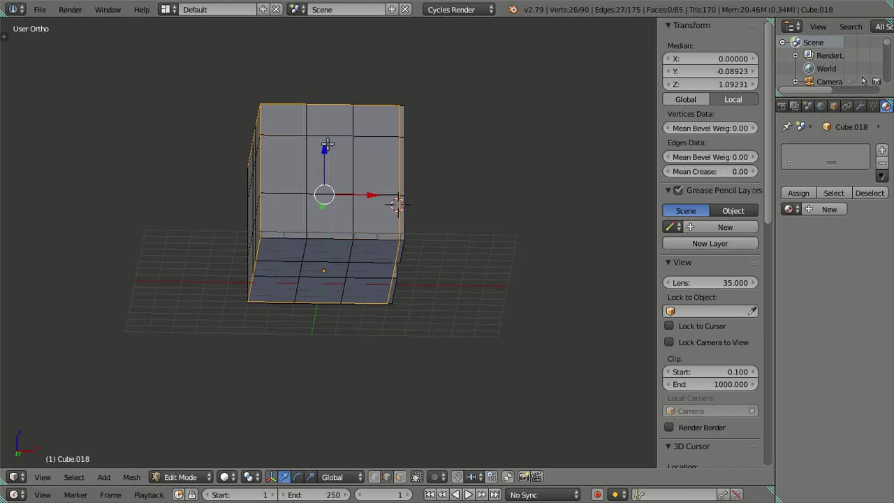
{"action": "key", "text": "KP_8"}
{"action": "middle_click_drag", "start_coordinate": [338, 189], "coordinate": [316, 278]}
{"action": "right_click", "coordinate": [298, 307], "text": "shift"}
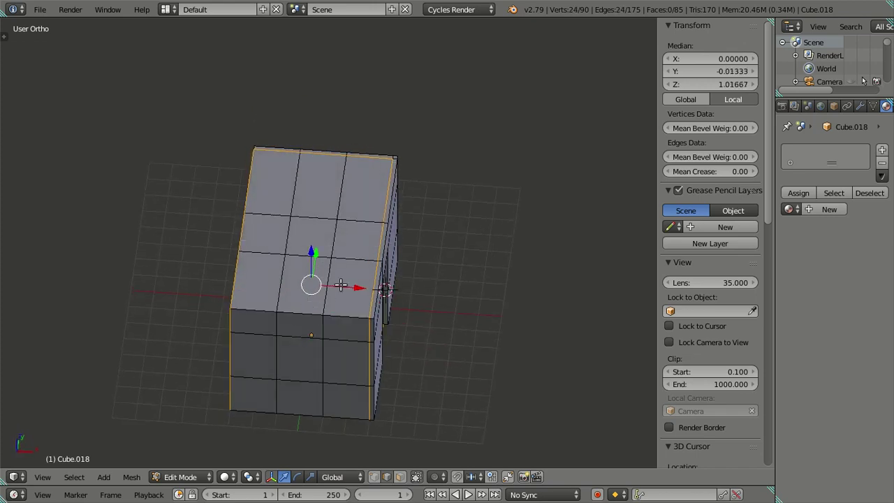
{"action": "mouse_move", "coordinate": [298, 308]}
{"action": "middle_mouse_down"}
{"action": "mouse_move", "coordinate": [365, 250]}
{"action": "mouse_move", "coordinate": [320, 326]}
{"action": "mouse_move", "coordinate": [314, 212]}
{"action": "middle_mouse_up"}
{"action": "key", "text": "z"}
{"action": "key", "text": "z"}
{"action": "mouse_move", "coordinate": [353, 332]}
{"action": "middle_mouse_down"}
{"action": "mouse_move", "coordinate": [383, 369]}
{"action": "mouse_move", "coordinate": [439, 326]}
{"action": "middle_mouse_up"}
{"action": "scroll", "coordinate": [441, 325], "scroll_direction": "up", "scroll_amount": 2}
Cancel a stray extrude, select the connected box piece with Ctrl+L and hide it
{"action": "key", "text": "e"}
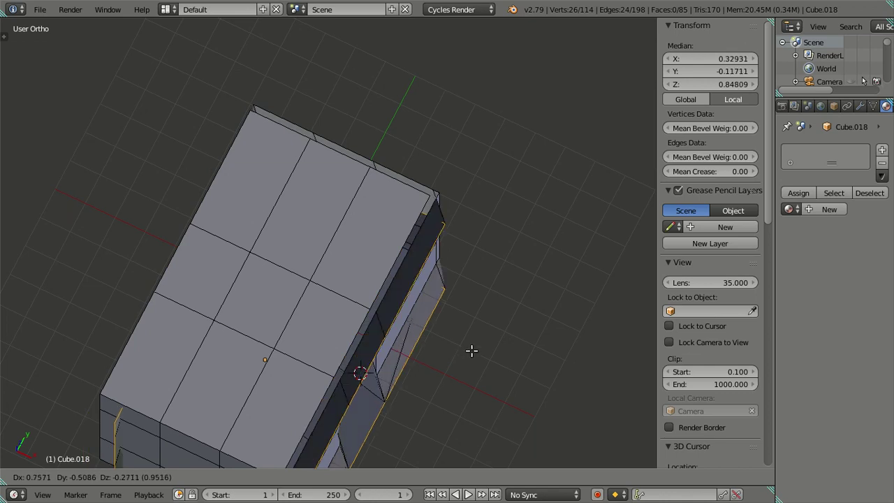
{"action": "right_click", "coordinate": [457, 305]}
{"action": "right_click", "coordinate": [271, 266]}
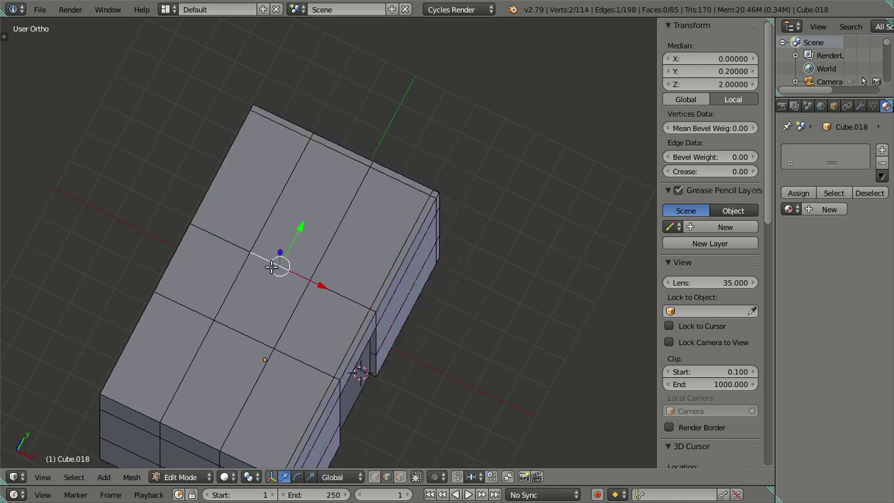
{"action": "key", "text": "ctrl+l"}
{"action": "scroll", "coordinate": [279, 293], "scroll_direction": "down", "scroll_amount": 3}
{"action": "mouse_move", "coordinate": [289, 300]}
{"action": "middle_mouse_down"}
{"action": "mouse_move", "coordinate": [289, 249]}
{"action": "mouse_move", "coordinate": [309, 209]}
{"action": "mouse_move", "coordinate": [358, 146]}
{"action": "mouse_move", "coordinate": [375, 155]}
{"action": "middle_mouse_up"}
{"action": "key", "text": "h"}
Orbit around the remaining three open walls and return to face select mode
{"action": "scroll", "coordinate": [447, 198], "scroll_direction": "up", "scroll_amount": 4}
{"action": "mouse_move", "coordinate": [447, 198]}
{"action": "middle_mouse_down"}
{"action": "mouse_move", "coordinate": [398, 266]}
{"action": "mouse_move", "coordinate": [391, 293]}
{"action": "mouse_move", "coordinate": [409, 282]}
{"action": "mouse_move", "coordinate": [403, 273]}
{"action": "mouse_move", "coordinate": [359, 333]}
{"action": "middle_mouse_up"}
{"action": "scroll", "coordinate": [356, 309], "scroll_direction": "up", "scroll_amount": 1}
{"action": "scroll", "coordinate": [356, 303], "scroll_direction": "down", "scroll_amount": 2}
{"action": "mouse_move", "coordinate": [357, 303]}
{"action": "middle_mouse_down"}
{"action": "mouse_move", "coordinate": [339, 303]}
{"action": "mouse_move", "coordinate": [363, 305]}
{"action": "mouse_move", "coordinate": [303, 284]}
{"action": "mouse_move", "coordinate": [380, 424]}
{"action": "middle_mouse_up"}
{"action": "scroll", "coordinate": [310, 295], "scroll_direction": "up", "scroll_amount": 2}
{"action": "left_click", "coordinate": [401, 476]}
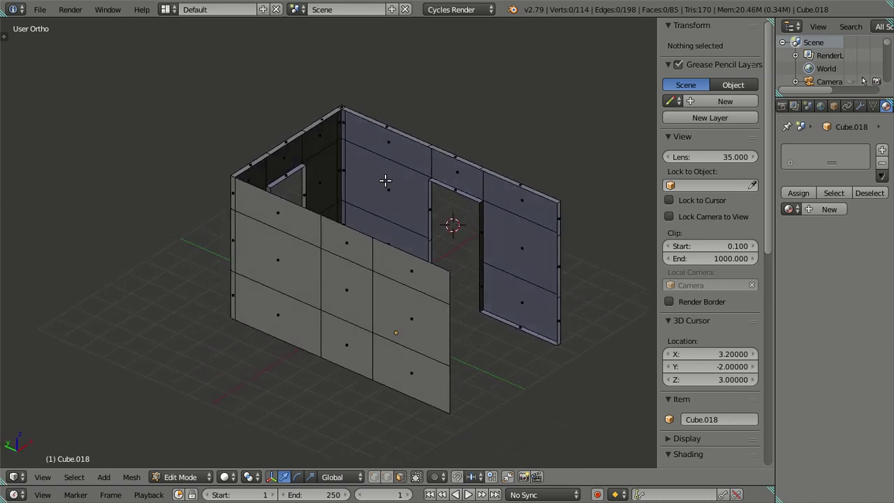
Select the back wall's top panel, inspect its X position without changing it, then deselect
{"action": "right_click", "coordinate": [406, 159]}
{"action": "left_click", "coordinate": [710, 58]}
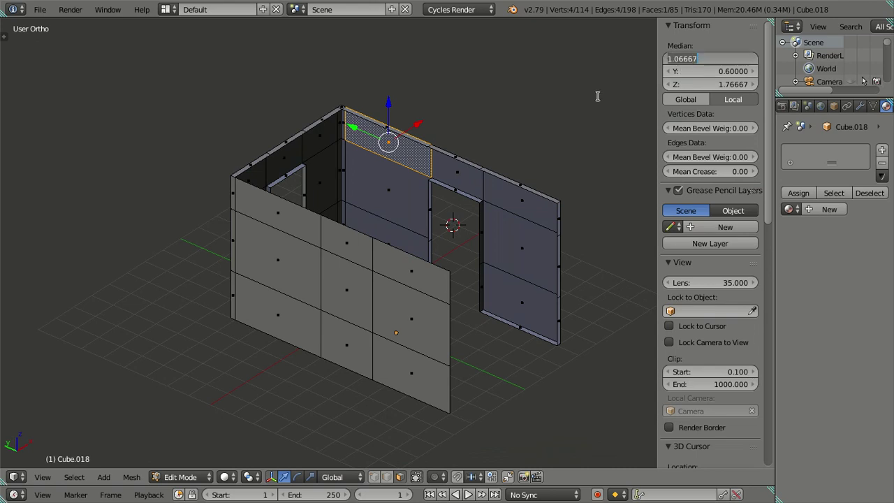
{"action": "key", "text": "Return"}
{"action": "key", "text": "a"}
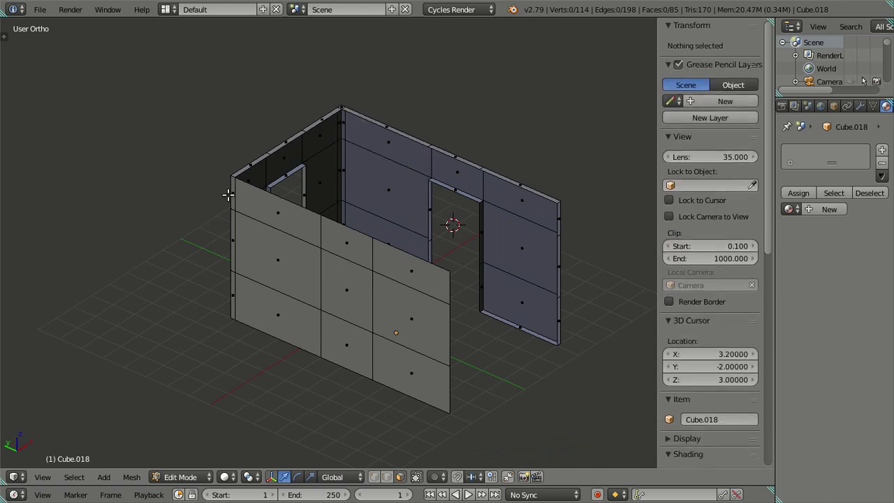
Select all the faces of the separate paneled front wall
{"action": "right_click", "coordinate": [229, 194], "text": "alt"}
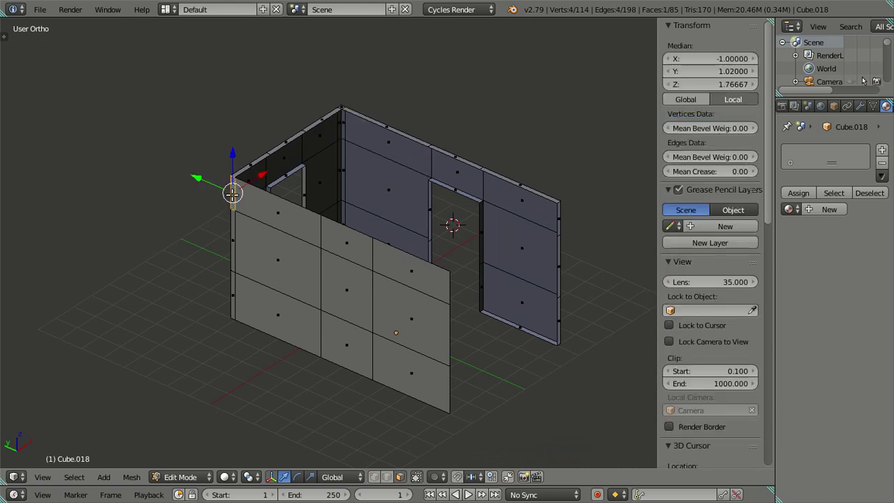
{"action": "right_click", "coordinate": [287, 227], "text": "shift"}
{"action": "right_click", "coordinate": [294, 281], "text": "shift"}
{"action": "right_click", "coordinate": [296, 311], "text": "shift"}
{"action": "right_click", "coordinate": [334, 327], "text": "shift"}
{"action": "right_click", "coordinate": [341, 295], "text": "shift"}
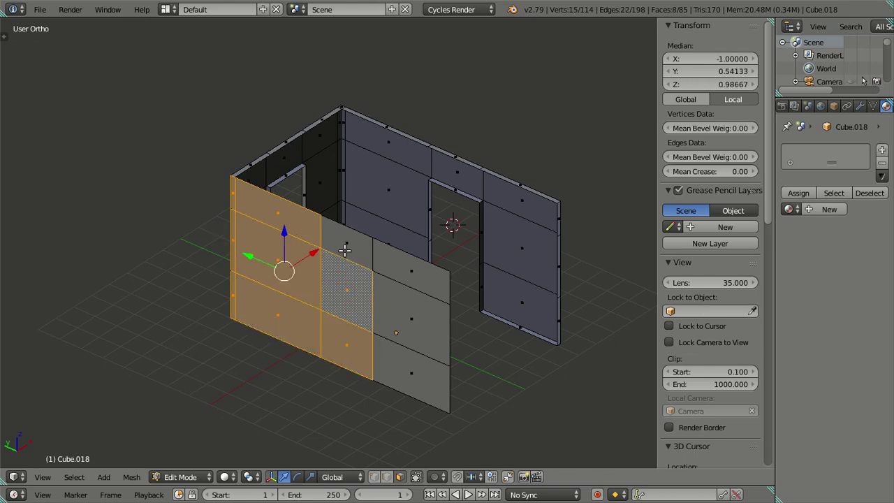
{"action": "right_click", "coordinate": [346, 249], "text": "shift"}
{"action": "right_click", "coordinate": [395, 265], "text": "shift"}
{"action": "right_click", "coordinate": [395, 310], "text": "shift"}
{"action": "right_click", "coordinate": [395, 349], "text": "shift"}
{"action": "middle_click_drag", "start_coordinate": [400, 327], "coordinate": [340, 349]}
Extrude the wall faces in place and set their Median X to -1.06667
{"action": "key", "text": "e"}
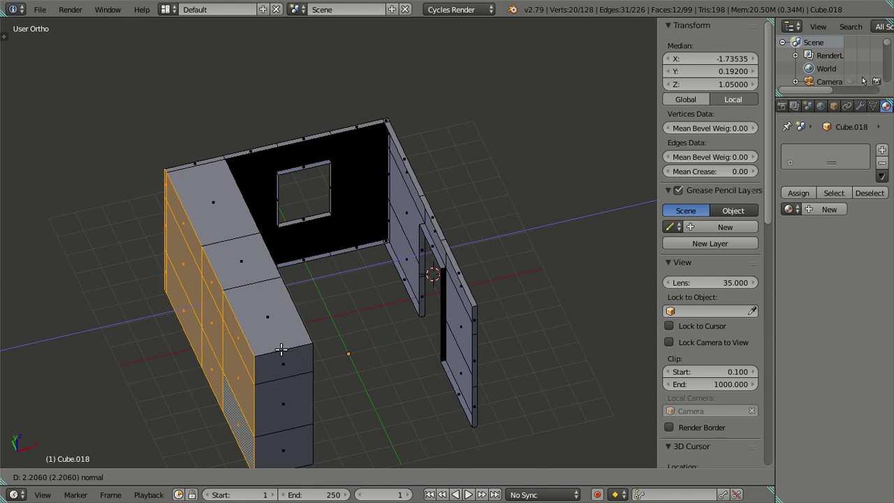
{"action": "right_click", "coordinate": [279, 349]}
{"action": "left_click", "coordinate": [716, 60]}
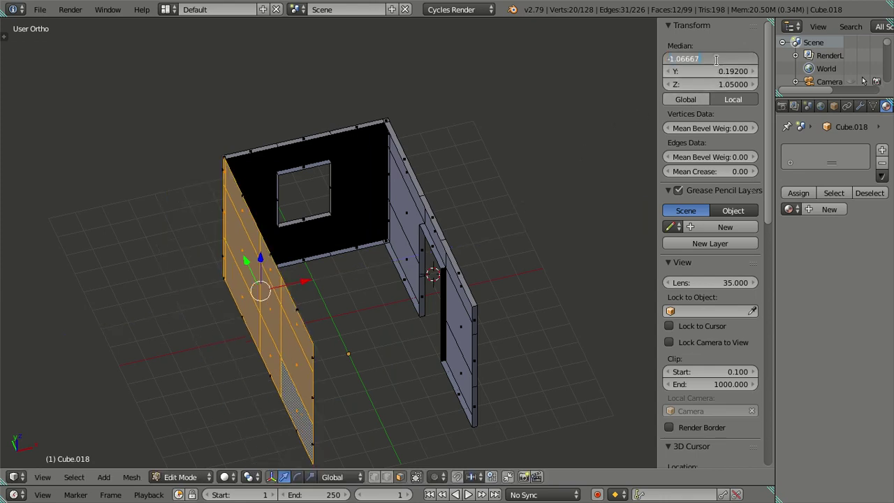
{"action": "key", "text": "Return"}
{"action": "key", "text": "a"}
{"action": "mouse_move", "coordinate": [420, 249]}
{"action": "middle_mouse_down"}
{"action": "mouse_move", "coordinate": [336, 212]}
{"action": "mouse_move", "coordinate": [327, 194]}
{"action": "mouse_move", "coordinate": [328, 268]}
{"action": "mouse_move", "coordinate": [301, 259]}
{"action": "mouse_move", "coordinate": [303, 273]}
{"action": "mouse_move", "coordinate": [308, 259]}
{"action": "middle_mouse_up"}
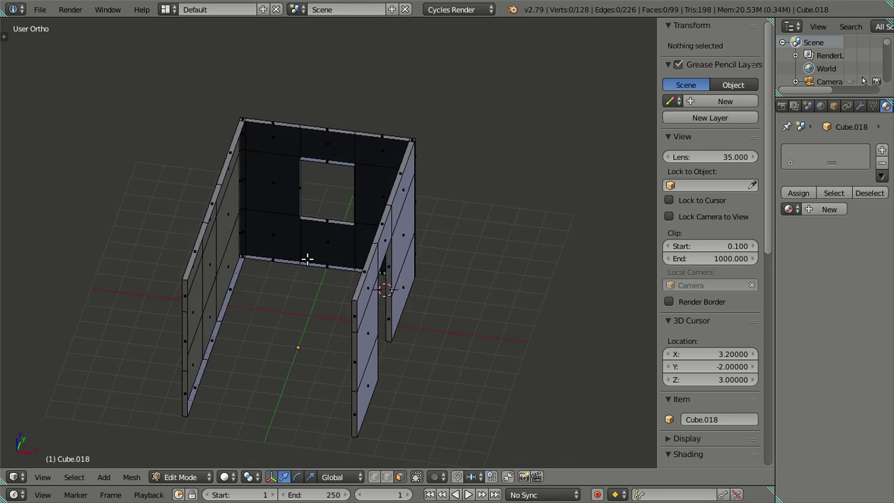
In edge select mode, fill a face between the top and bottom edges of the left wall gap
{"action": "scroll", "coordinate": [307, 259], "scroll_direction": "up", "scroll_amount": 1}
{"action": "scroll", "coordinate": [261, 266], "scroll_direction": "up", "scroll_amount": 2}
{"action": "scroll", "coordinate": [307, 296], "scroll_direction": "up", "scroll_amount": 1}
{"action": "scroll", "coordinate": [305, 300], "scroll_direction": "up", "scroll_amount": 1}
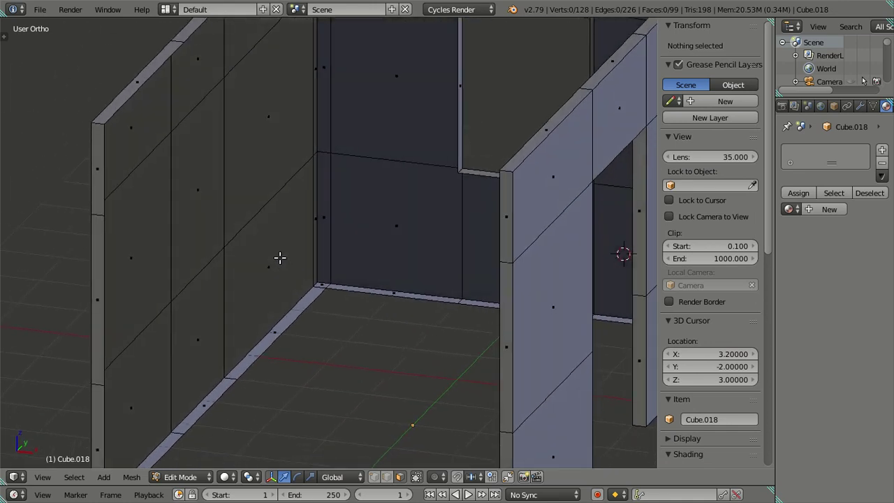
{"action": "scroll", "coordinate": [280, 258], "scroll_direction": "down", "scroll_amount": 4}
{"action": "mouse_move", "coordinate": [279, 300]}
{"action": "middle_mouse_down"}
{"action": "mouse_move", "coordinate": [270, 269]}
{"action": "mouse_move", "coordinate": [265, 295]}
{"action": "middle_mouse_up"}
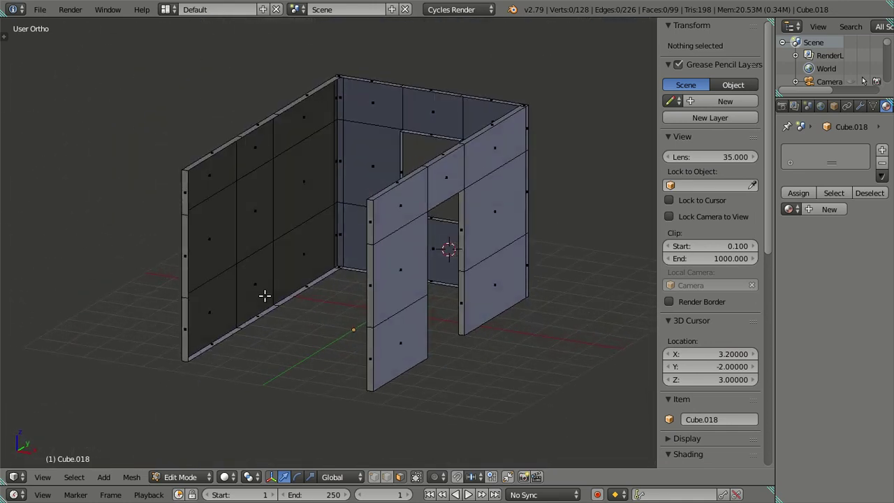
{"action": "key", "text": "ctrl+Tab"}
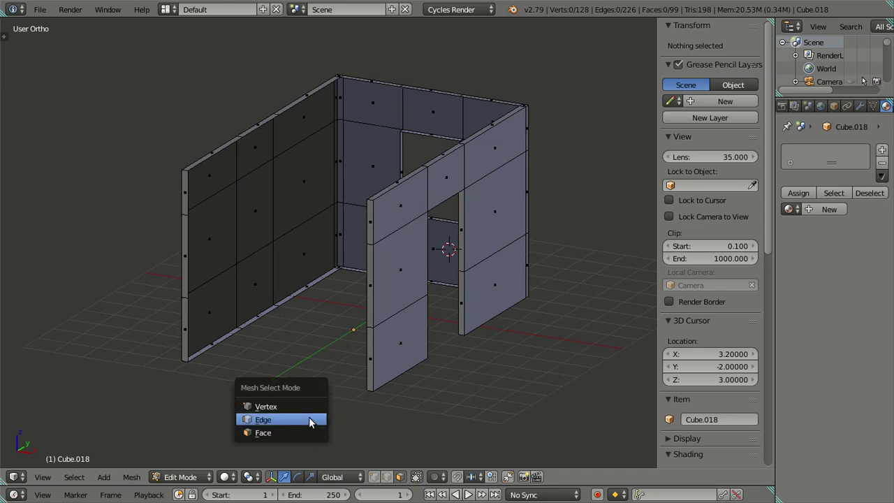
{"action": "left_click", "coordinate": [294, 423]}
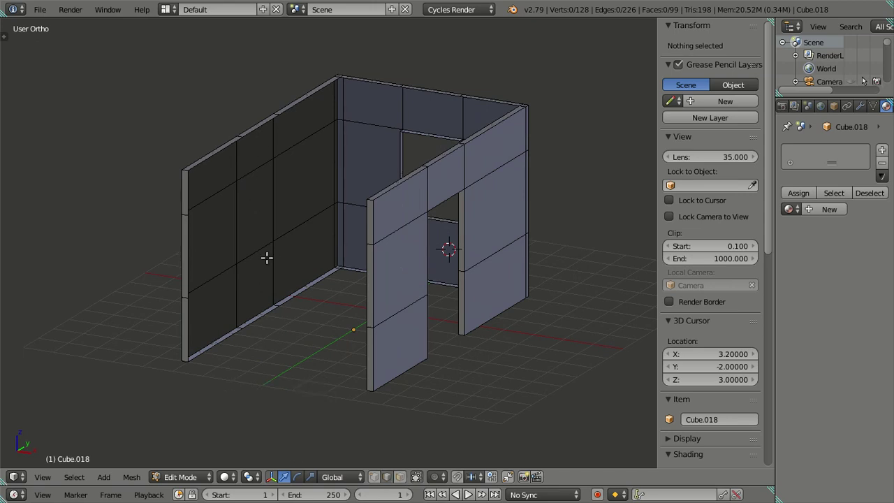
{"action": "right_click", "coordinate": [263, 130]}
{"action": "right_click", "coordinate": [263, 318], "text": "shift"}
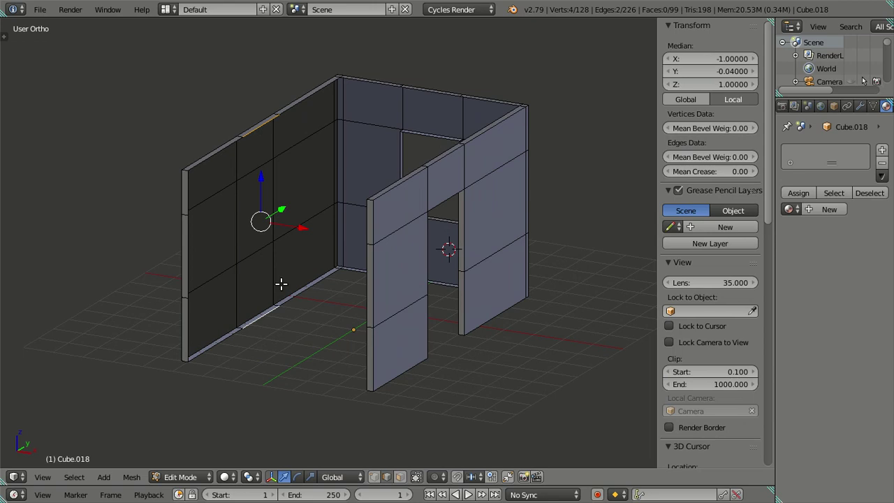
{"action": "key", "text": "f"}
Cut an edge loop through the left wall strip and raise it to height 1.53333
{"action": "scroll", "coordinate": [279, 216], "scroll_direction": "up", "scroll_amount": 2}
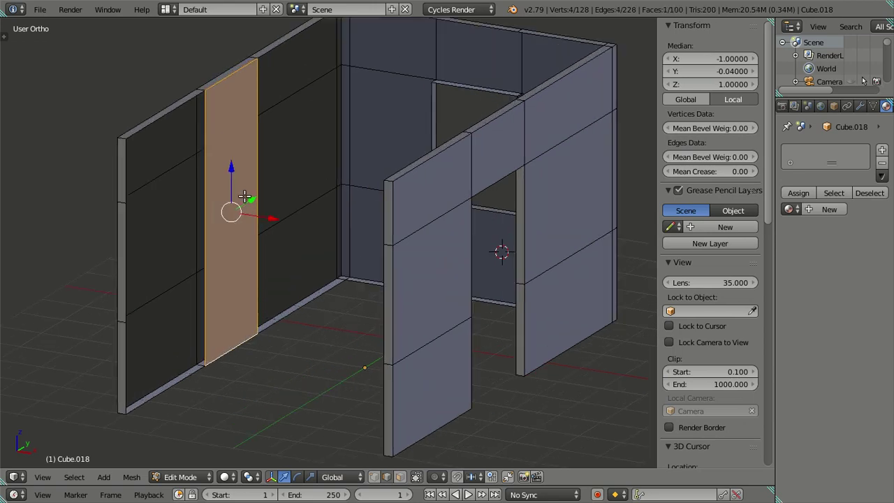
{"action": "right_click", "coordinate": [169, 176]}
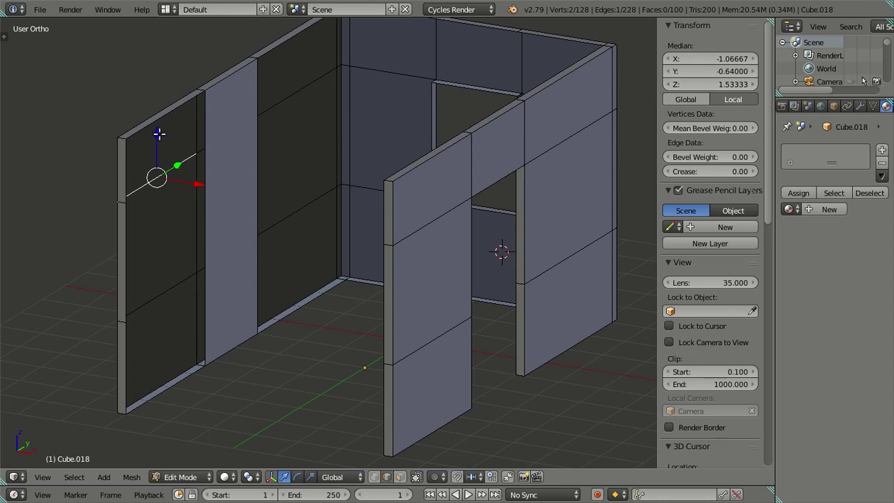
{"action": "left_click", "coordinate": [709, 84]}
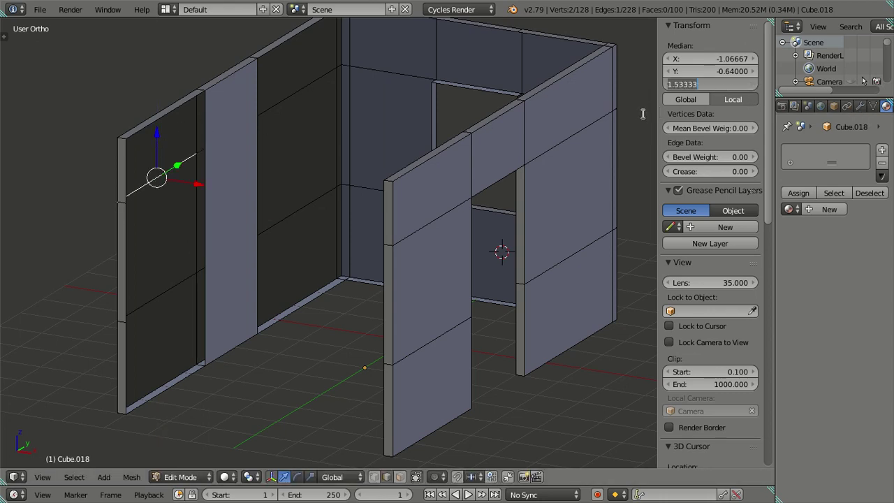
{"action": "key", "text": "Return"}
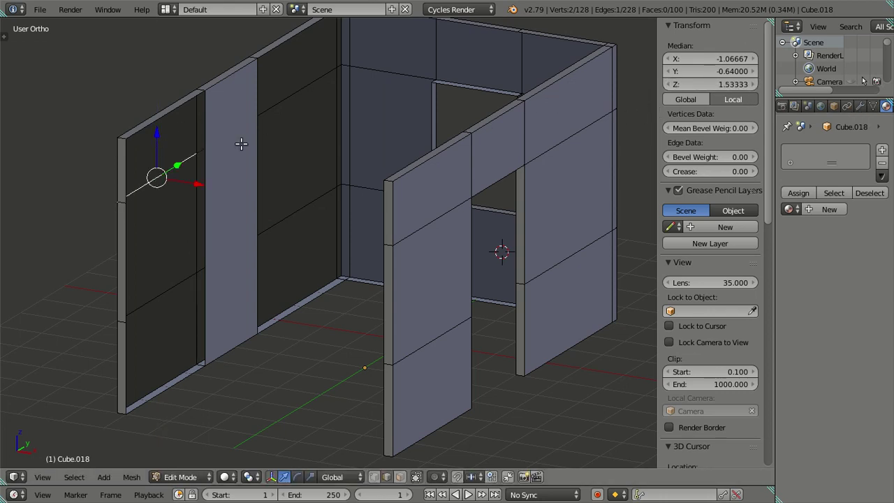
{"action": "key", "text": "a"}
{"action": "key", "text": "ctrl+r"}
{"action": "left_click", "coordinate": [249, 154]}
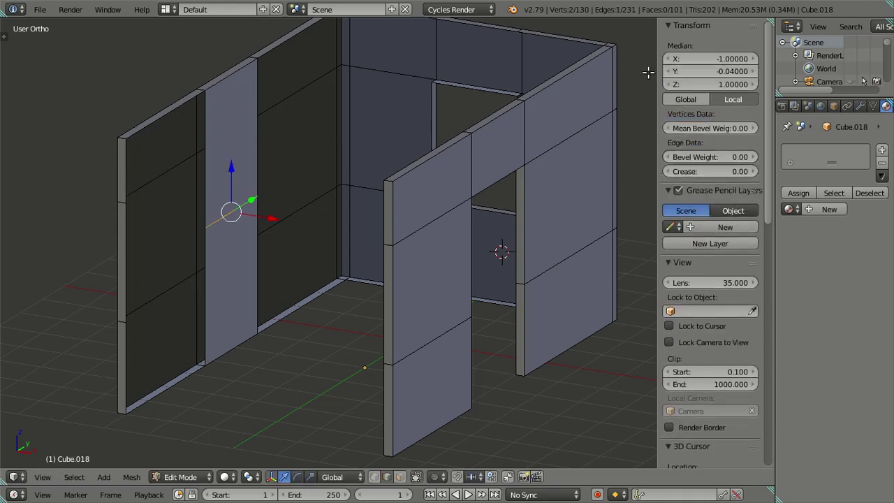
{"action": "key", "text": "ctrl+v"}
Read the lower edge's 0.666667 height, then cut another edge loop into the new panel
{"action": "right_click", "coordinate": [170, 275]}
{"action": "left_click", "coordinate": [730, 84]}
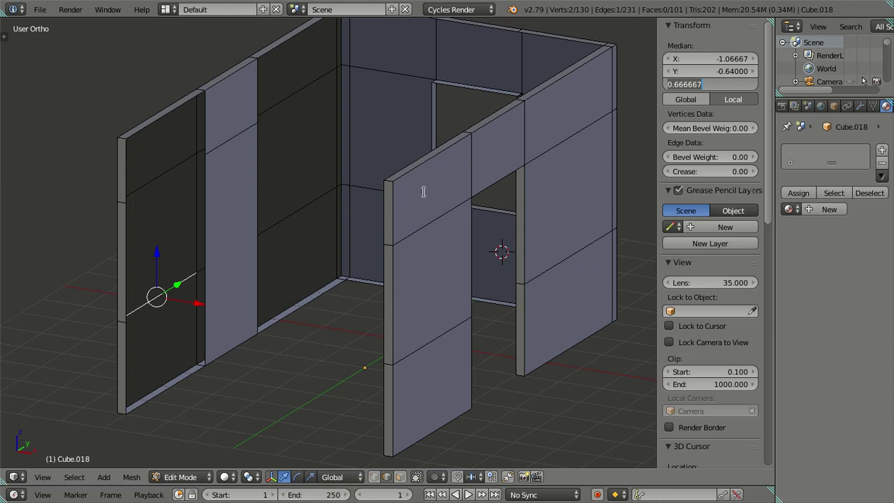
{"action": "key", "text": "Return"}
{"action": "key", "text": "ctrl+r"}
{"action": "left_click", "coordinate": [246, 227]}
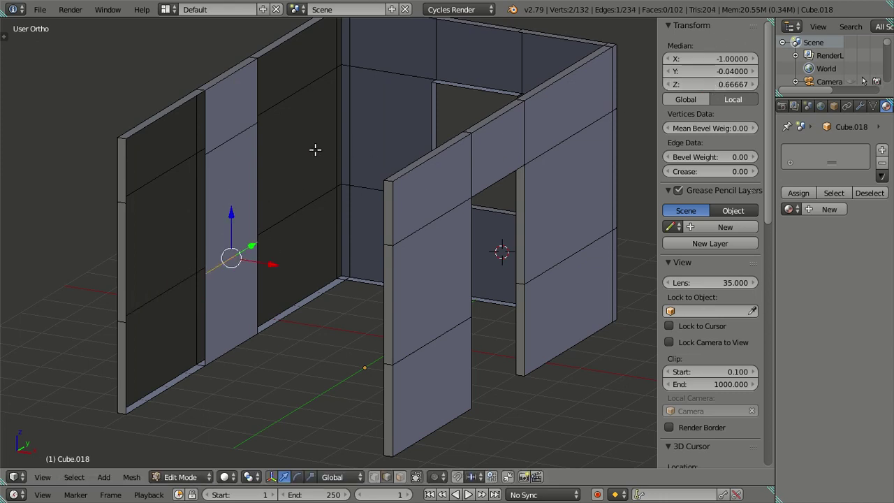
{"action": "key", "text": "a"}
Dissolve two selected wall edges to merge their neighbouring faces
{"action": "mouse_move", "coordinate": [259, 167]}
{"action": "middle_mouse_down"}
{"action": "mouse_move", "coordinate": [275, 193]}
{"action": "mouse_move", "coordinate": [253, 194]}
{"action": "mouse_move", "coordinate": [255, 165]}
{"action": "mouse_move", "coordinate": [273, 185]}
{"action": "mouse_move", "coordinate": [253, 195]}
{"action": "mouse_move", "coordinate": [265, 175]}
{"action": "mouse_move", "coordinate": [233, 193]}
{"action": "mouse_move", "coordinate": [245, 189]}
{"action": "mouse_move", "coordinate": [253, 225]}
{"action": "mouse_move", "coordinate": [250, 213]}
{"action": "middle_mouse_up"}
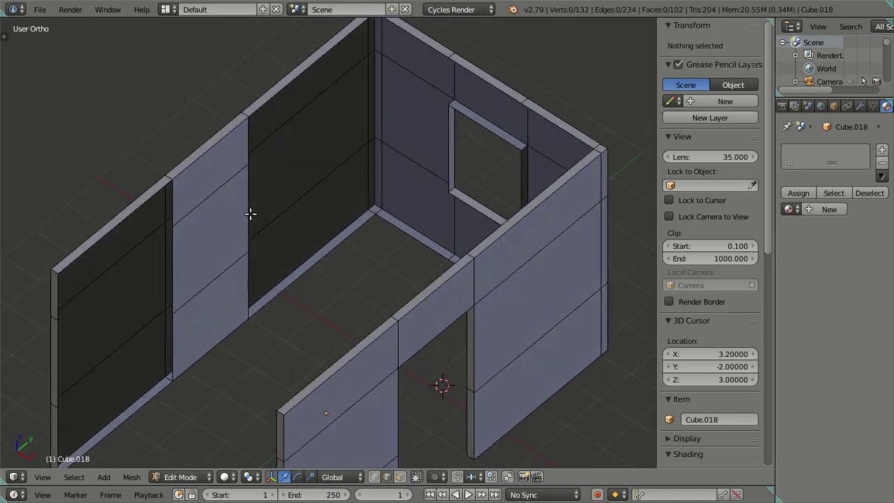
{"action": "mouse_move", "coordinate": [313, 181]}
{"action": "middle_mouse_down"}
{"action": "mouse_move", "coordinate": [367, 254]}
{"action": "mouse_move", "coordinate": [353, 244]}
{"action": "mouse_move", "coordinate": [373, 235]}
{"action": "mouse_move", "coordinate": [361, 223]}
{"action": "mouse_move", "coordinate": [310, 225]}
{"action": "mouse_move", "coordinate": [322, 211]}
{"action": "mouse_move", "coordinate": [341, 250]}
{"action": "middle_mouse_up"}
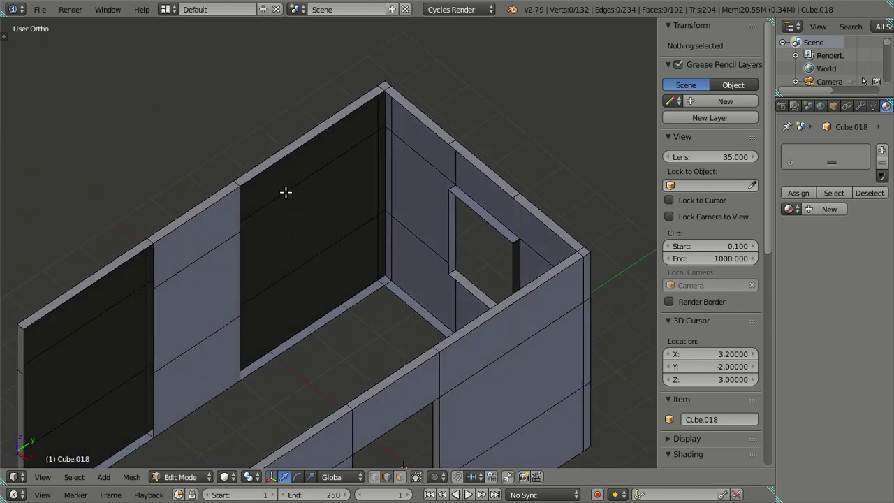
{"action": "right_click", "coordinate": [194, 267]}
{"action": "right_click", "coordinate": [208, 338], "text": "shift"}
{"action": "key", "text": "z"}
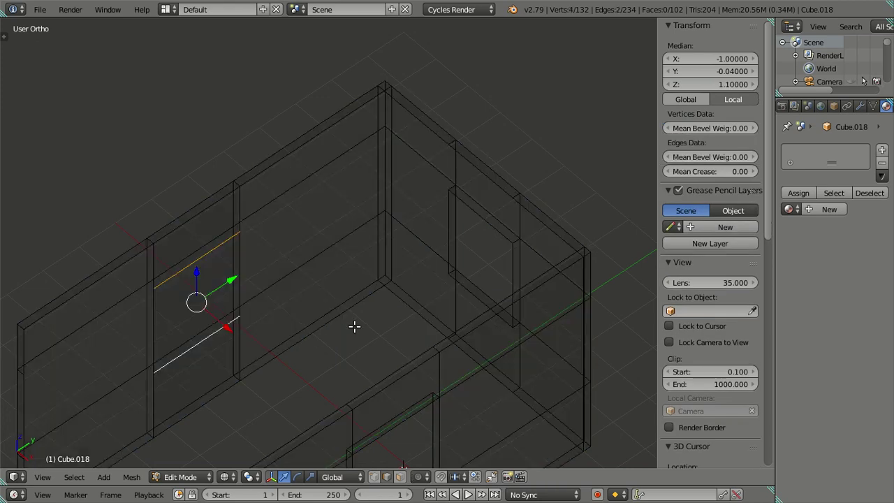
{"action": "key", "text": "z"}
{"action": "key", "text": "x"}
{"action": "left_click", "coordinate": [355, 323]}
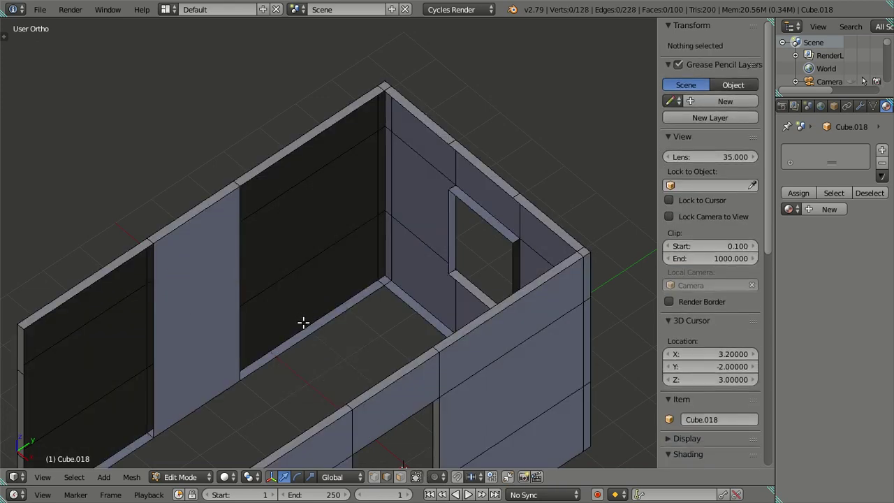
Fill a new face from the bottom, left and top edges bordering the wall gap
{"action": "right_click", "coordinate": [290, 343]}
{"action": "right_click", "coordinate": [238, 330], "text": "shift"}
{"action": "right_click", "coordinate": [284, 159], "text": "shift"}
{"action": "key", "text": "f"}
{"action": "middle_click_drag", "start_coordinate": [284, 158], "coordinate": [472, 93], "text": "shift"}
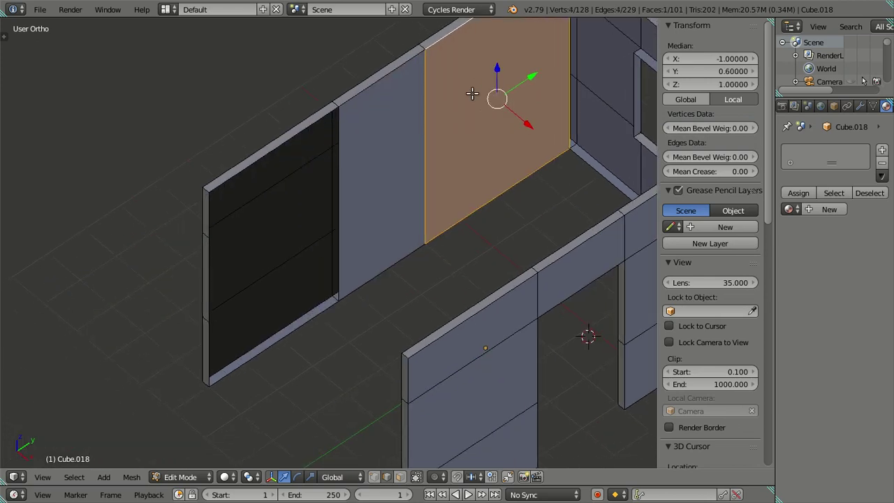
{"action": "right_click", "coordinate": [273, 344]}
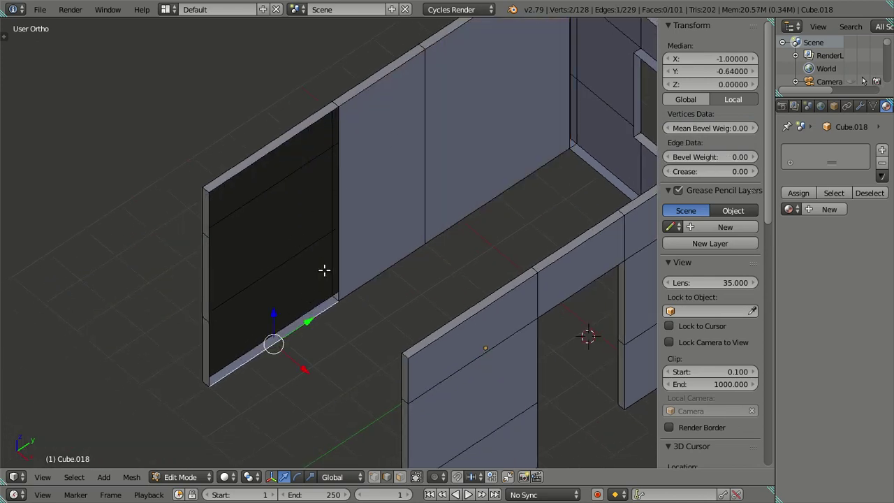
{"action": "middle_click_drag", "start_coordinate": [325, 269], "coordinate": [342, 257]}
{"action": "key", "text": "a"}
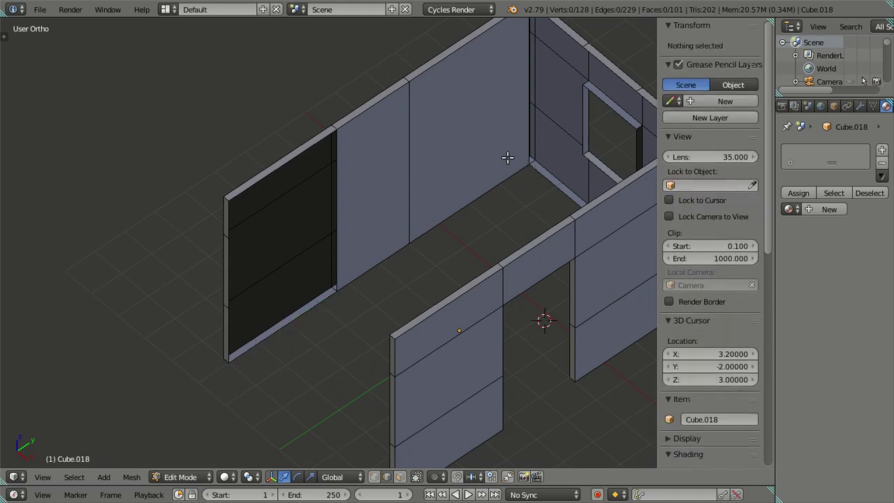
{"action": "middle_click_drag", "start_coordinate": [523, 170], "coordinate": [365, 249], "text": "shift"}
{"action": "middle_click_drag", "start_coordinate": [160, 315], "coordinate": [183, 294], "text": "shift"}
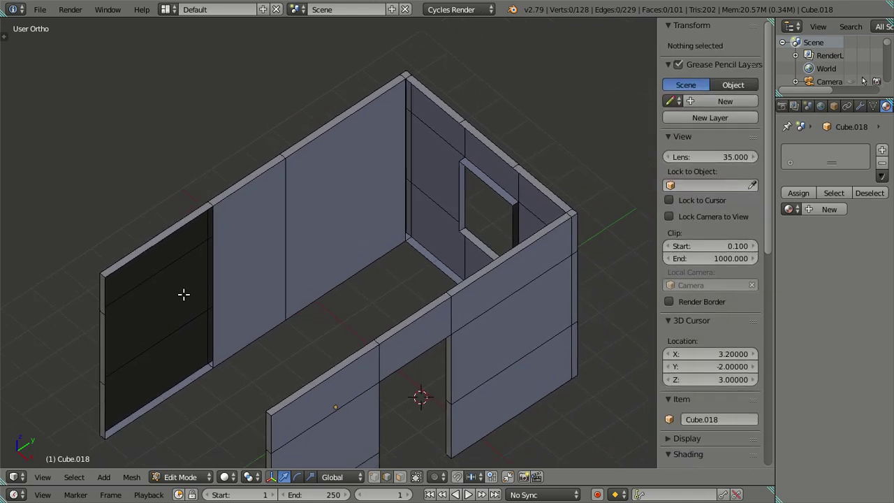
Add horizontal edge loops across the middle wall, keeping the edge height at 0.66667
{"action": "right_click", "coordinate": [157, 322]}
{"action": "left_click", "coordinate": [684, 85]}
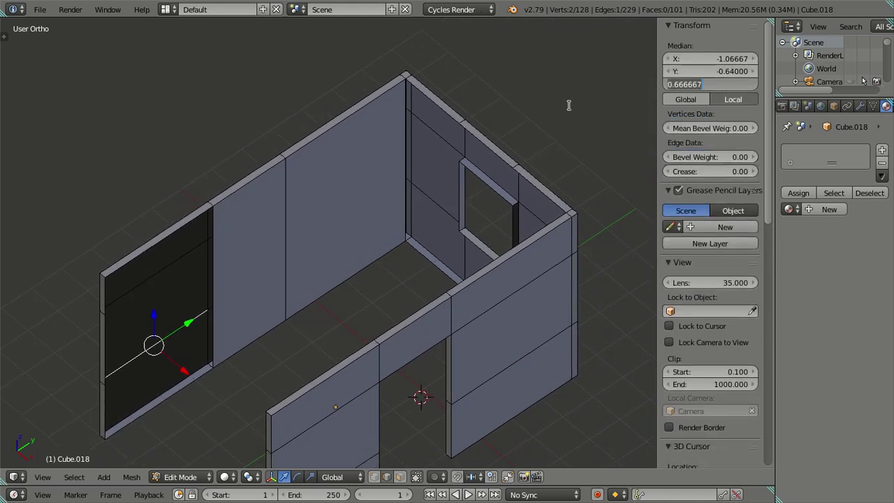
{"action": "key", "text": "Return"}
{"action": "key", "text": "ctrl+r"}
{"action": "scroll", "coordinate": [272, 232], "scroll_direction": "up", "scroll_amount": 1}
{"action": "left_click", "coordinate": [286, 234]}
{"action": "right_click", "coordinate": [286, 234]}
{"action": "right_click", "coordinate": [352, 224]}
{"action": "right_click", "coordinate": [285, 263], "text": "shift"}
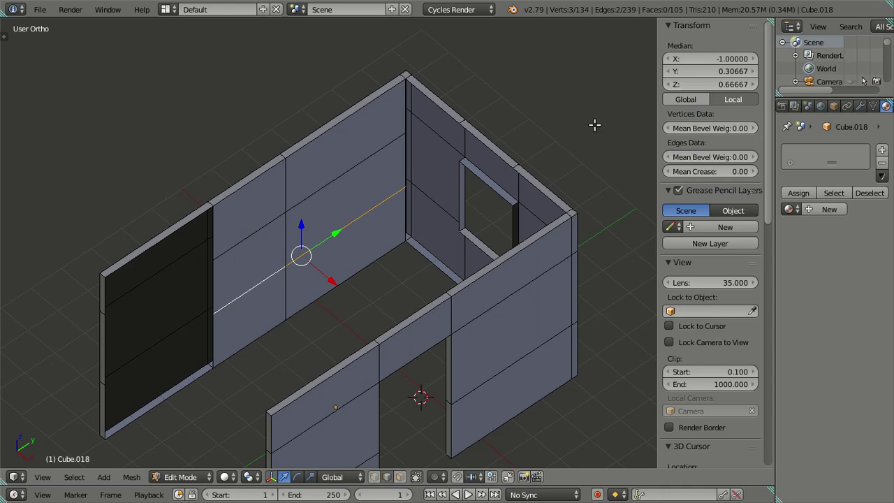
Check edge heights on the left and middle walls, then select a border edge of the open left wall
{"action": "right_click", "coordinate": [171, 258]}
{"action": "left_click", "coordinate": [705, 84]}
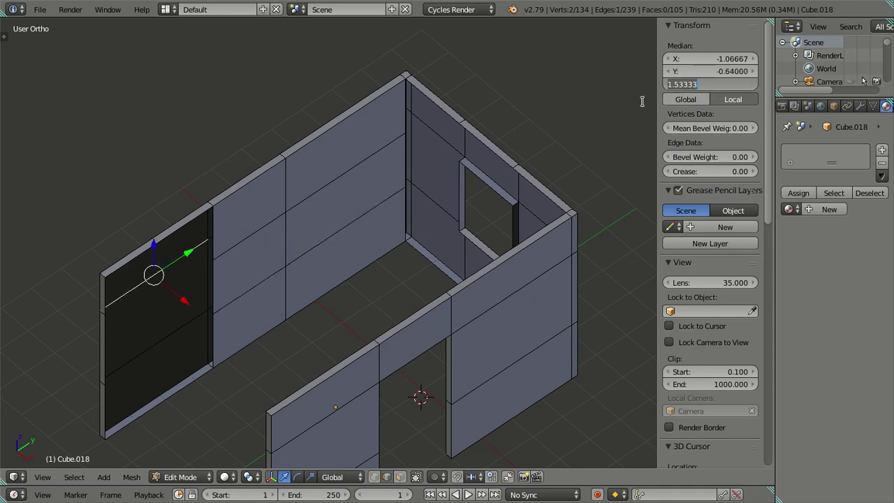
{"action": "key", "text": "Return"}
{"action": "right_click", "coordinate": [356, 164]}
{"action": "right_click", "coordinate": [247, 224], "text": "shift"}
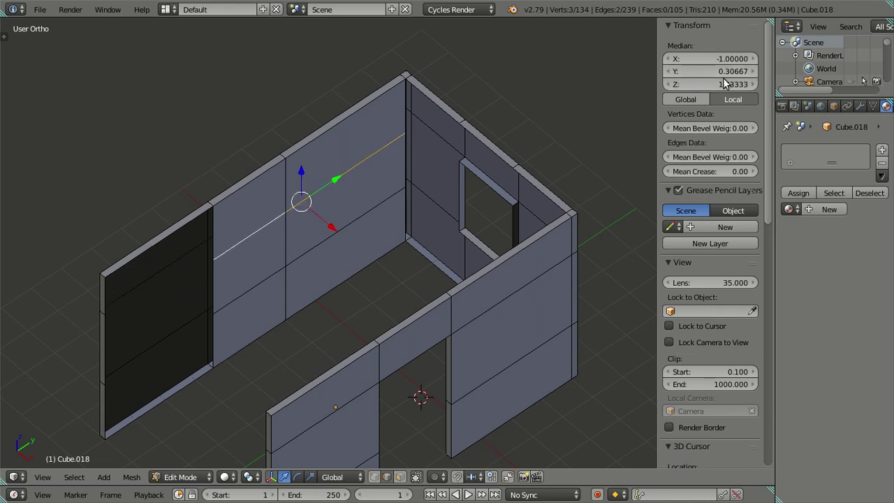
{"action": "key", "text": "a"}
{"action": "mouse_move", "coordinate": [359, 213]}
{"action": "middle_mouse_down"}
{"action": "mouse_move", "coordinate": [378, 146]}
{"action": "mouse_move", "coordinate": [398, 126]}
{"action": "mouse_move", "coordinate": [405, 133]}
{"action": "mouse_move", "coordinate": [498, 132]}
{"action": "mouse_move", "coordinate": [479, 144]}
{"action": "mouse_move", "coordinate": [391, 133]}
{"action": "mouse_move", "coordinate": [399, 156]}
{"action": "mouse_move", "coordinate": [309, 209]}
{"action": "middle_mouse_up"}
{"action": "right_click", "coordinate": [179, 335], "text": "alt"}
Close the lower, middle and upper gaps of the open left wall with faces
{"action": "right_click", "coordinate": [286, 288], "text": "alt"}
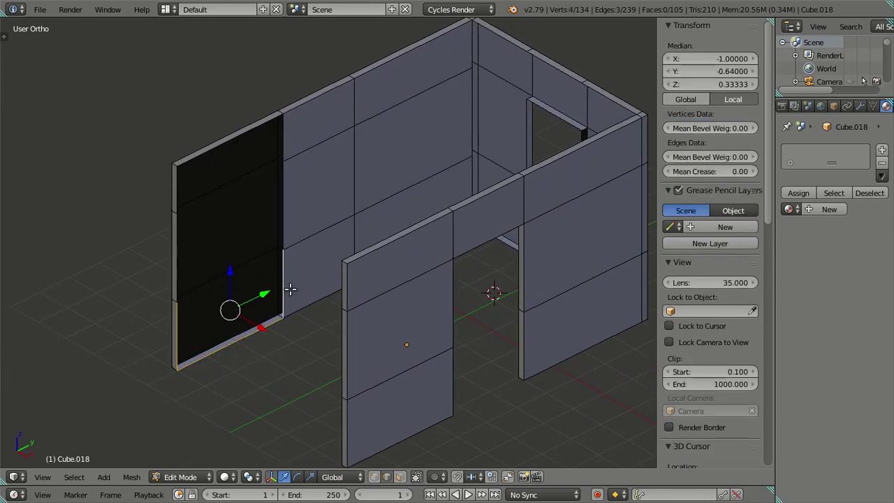
{"action": "key", "text": "f"}
{"action": "right_click", "coordinate": [178, 258]}
{"action": "right_click", "coordinate": [282, 222], "text": "shift"}
{"action": "key", "text": "f"}
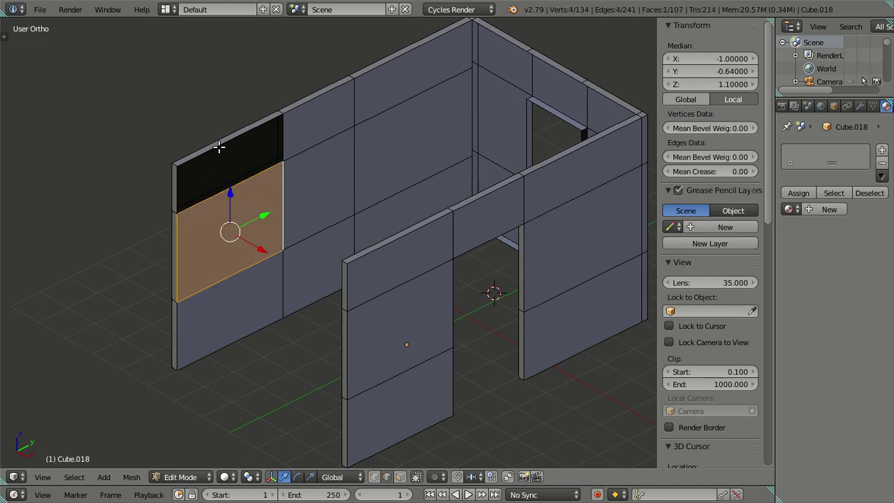
{"action": "right_click", "coordinate": [218, 147], "text": "alt"}
{"action": "right_click", "coordinate": [292, 134], "text": "shift"}
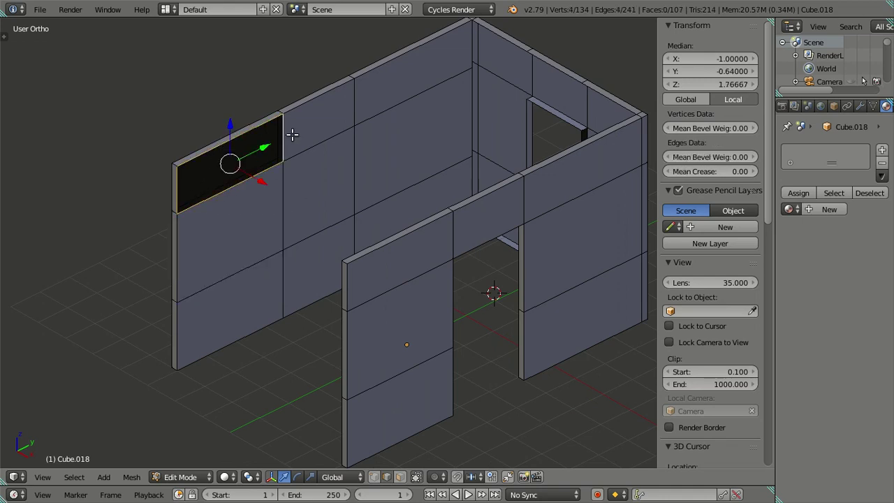
{"action": "key", "text": "f"}
{"action": "key", "text": "a"}
Fill the middle, upper and lower gaps beside the side window with faces
{"action": "scroll", "coordinate": [295, 132], "scroll_direction": "down", "scroll_amount": 3}
{"action": "mouse_move", "coordinate": [365, 211]}
{"action": "middle_mouse_down"}
{"action": "mouse_move", "coordinate": [354, 259]}
{"action": "mouse_move", "coordinate": [419, 209]}
{"action": "mouse_move", "coordinate": [410, 200]}
{"action": "mouse_move", "coordinate": [433, 188]}
{"action": "mouse_move", "coordinate": [405, 202]}
{"action": "mouse_move", "coordinate": [389, 165]}
{"action": "mouse_move", "coordinate": [380, 192]}
{"action": "middle_mouse_up"}
{"action": "scroll", "coordinate": [381, 192], "scroll_direction": "up", "scroll_amount": 4}
{"action": "mouse_move", "coordinate": [411, 166]}
{"action": "middle_mouse_down"}
{"action": "mouse_move", "coordinate": [380, 216]}
{"action": "mouse_move", "coordinate": [349, 219]}
{"action": "middle_mouse_up"}
{"action": "scroll", "coordinate": [349, 219], "scroll_direction": "up", "scroll_amount": 2}
{"action": "right_click", "coordinate": [334, 133]}
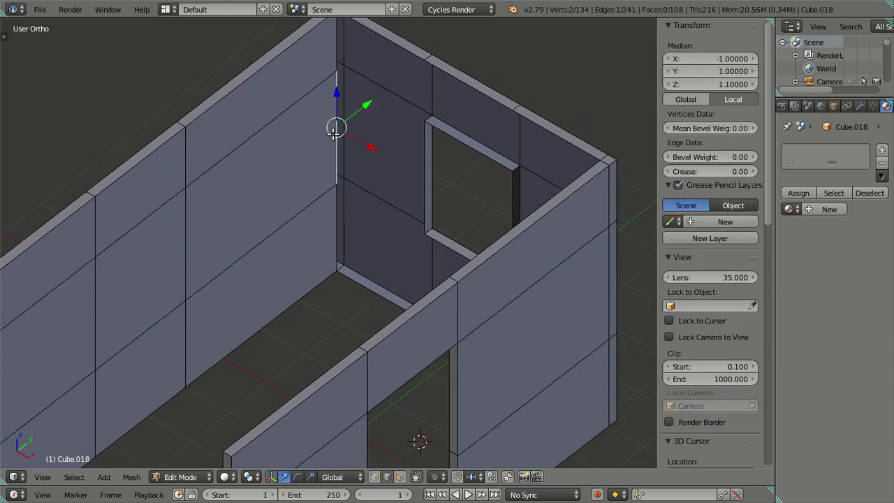
{"action": "right_click", "coordinate": [420, 165], "text": "shift"}
{"action": "key", "text": "f"}
{"action": "right_click", "coordinate": [398, 98]}
{"action": "right_click", "coordinate": [407, 46], "text": "shift"}
{"action": "key", "text": "f"}
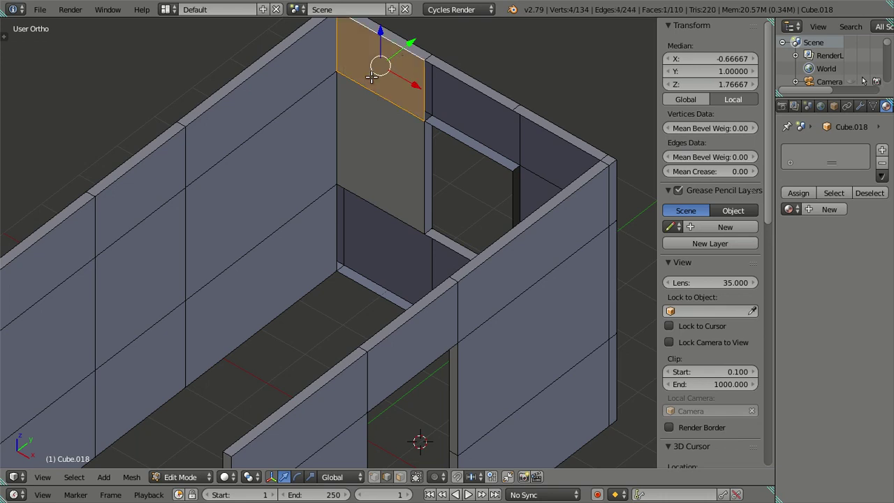
{"action": "right_click", "coordinate": [384, 208]}
{"action": "right_click", "coordinate": [357, 289], "text": "shift"}
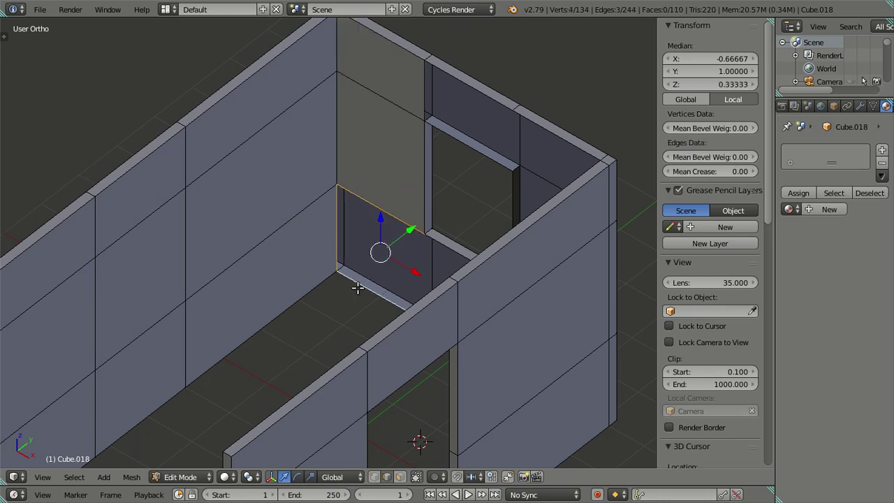
{"action": "key", "text": "f"}
{"action": "middle_click_drag", "start_coordinate": [357, 281], "coordinate": [413, 286]}
Bridge the edge pairs under and over the back window with faces, then clear the selection
{"action": "right_click", "coordinate": [427, 285]}
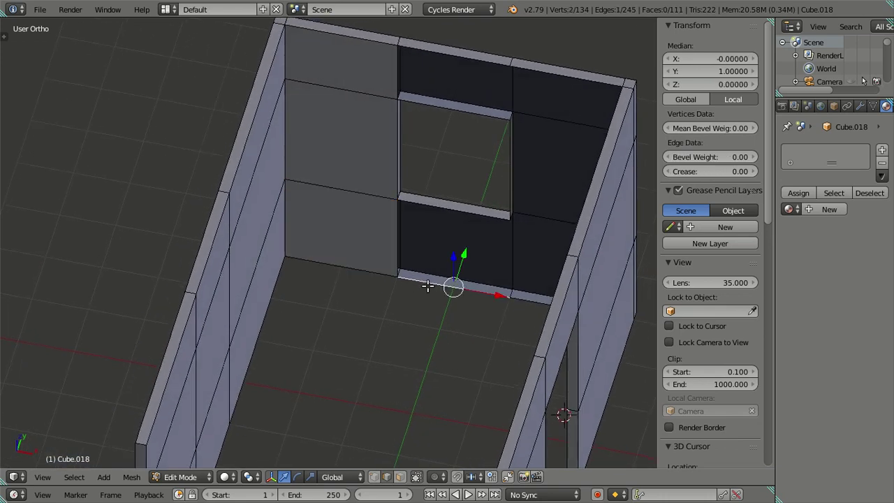
{"action": "right_click", "coordinate": [451, 211], "text": "shift"}
{"action": "key", "text": "f"}
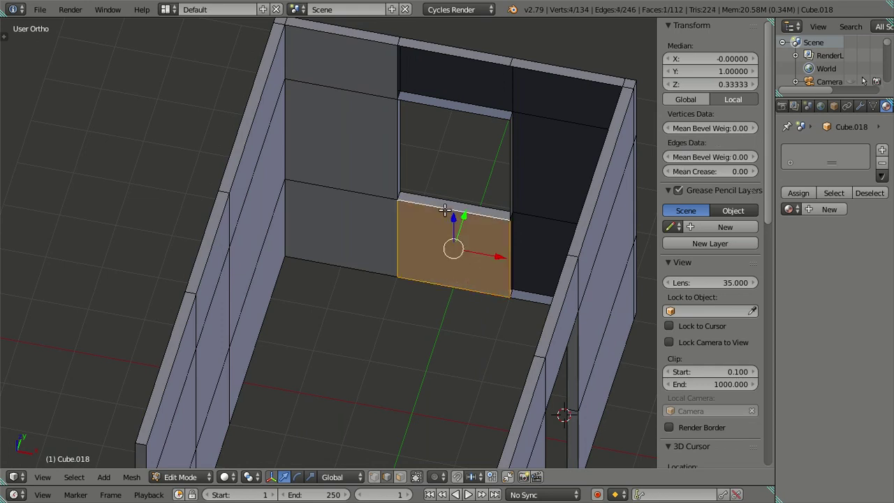
{"action": "right_click", "coordinate": [449, 105]}
{"action": "right_click", "coordinate": [458, 56], "text": "shift"}
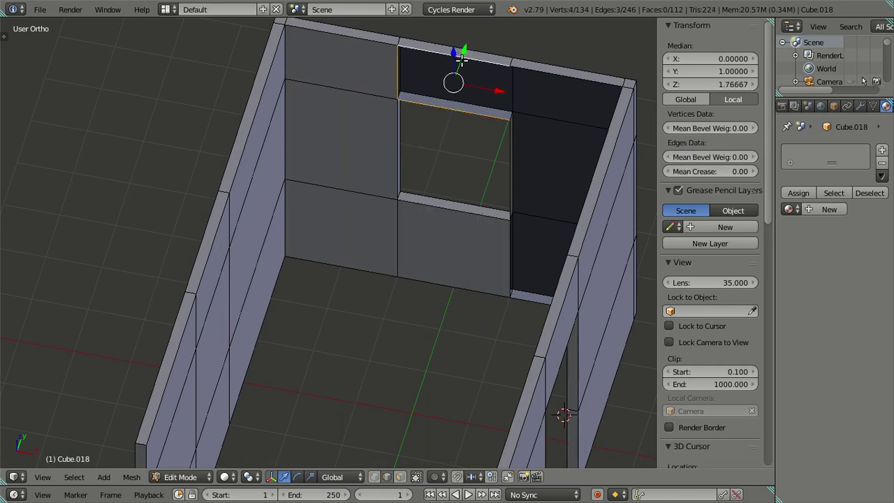
{"action": "key", "text": "f"}
{"action": "mouse_move", "coordinate": [469, 183]}
{"action": "middle_mouse_down"}
{"action": "mouse_move", "coordinate": [262, 214]}
{"action": "mouse_move", "coordinate": [314, 168]}
{"action": "mouse_move", "coordinate": [360, 164]}
{"action": "mouse_move", "coordinate": [344, 179]}
{"action": "middle_mouse_up"}
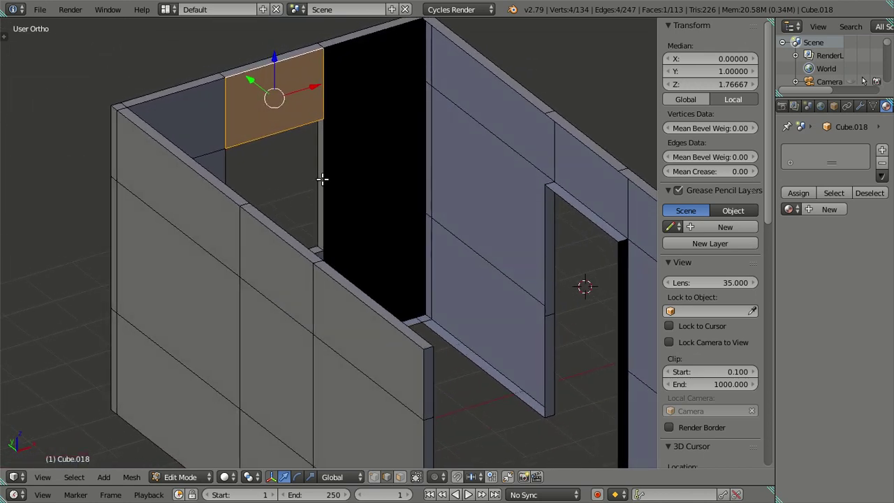
{"action": "right_click", "coordinate": [322, 179]}
{"action": "mouse_move", "coordinate": [430, 154]}
{"action": "middle_mouse_down"}
{"action": "mouse_move", "coordinate": [435, 193]}
{"action": "mouse_move", "coordinate": [452, 219]}
{"action": "middle_mouse_up"}
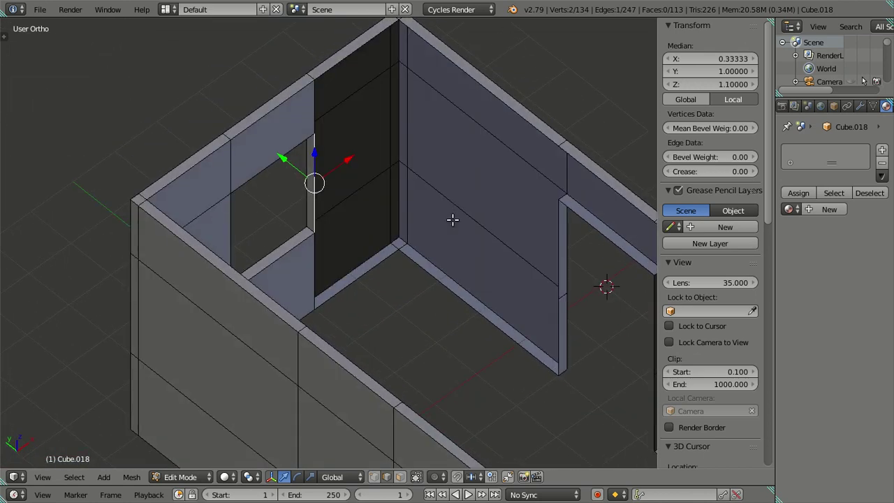
{"action": "key", "text": "a"}
{"action": "middle_click_drag", "start_coordinate": [455, 253], "coordinate": [408, 279]}
{"action": "mouse_move", "coordinate": [432, 275]}
{"action": "middle_mouse_down"}
{"action": "mouse_move", "coordinate": [413, 273]}
{"action": "mouse_move", "coordinate": [395, 251]}
{"action": "mouse_move", "coordinate": [412, 261]}
{"action": "middle_mouse_up"}
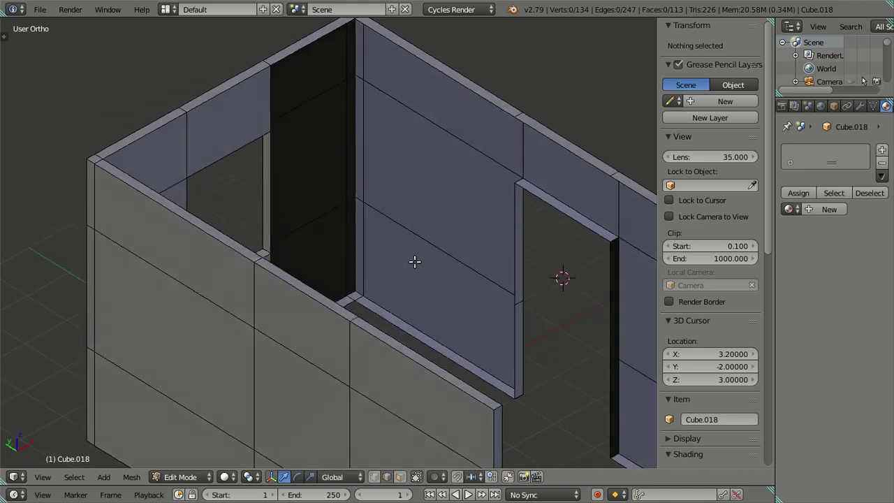
Extrude the vertical doorway edge and place it at Y 1.0 to close the gap
{"action": "right_click", "coordinate": [509, 237]}
{"action": "middle_click_drag", "start_coordinate": [489, 252], "coordinate": [412, 200]}
{"action": "right_click", "coordinate": [359, 143]}
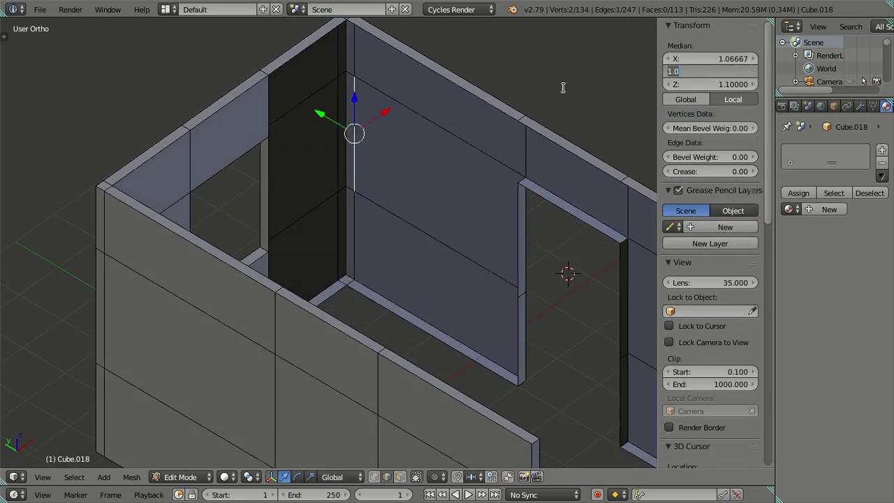
{"action": "key", "text": "Escape"}
{"action": "right_click", "coordinate": [517, 227]}
{"action": "key", "text": "e"}
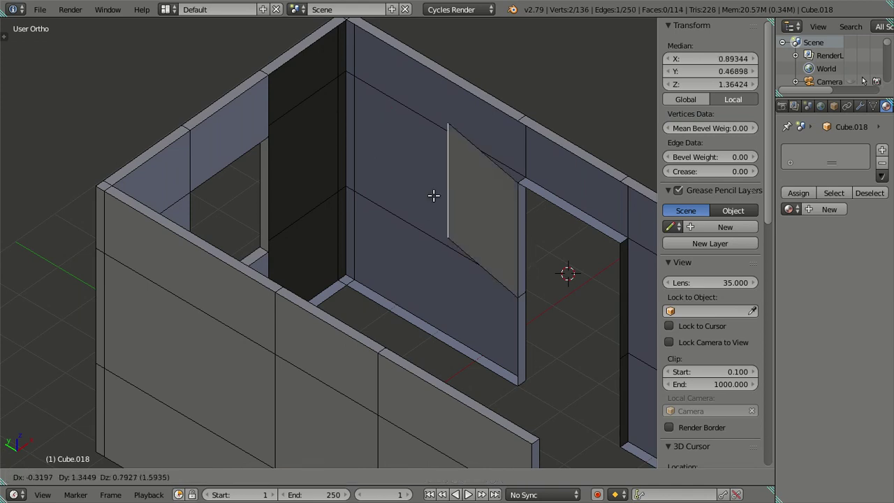
{"action": "key", "text": "Escape"}
{"action": "left_click_drag", "start_coordinate": [721, 70], "coordinate": [698, 69]}
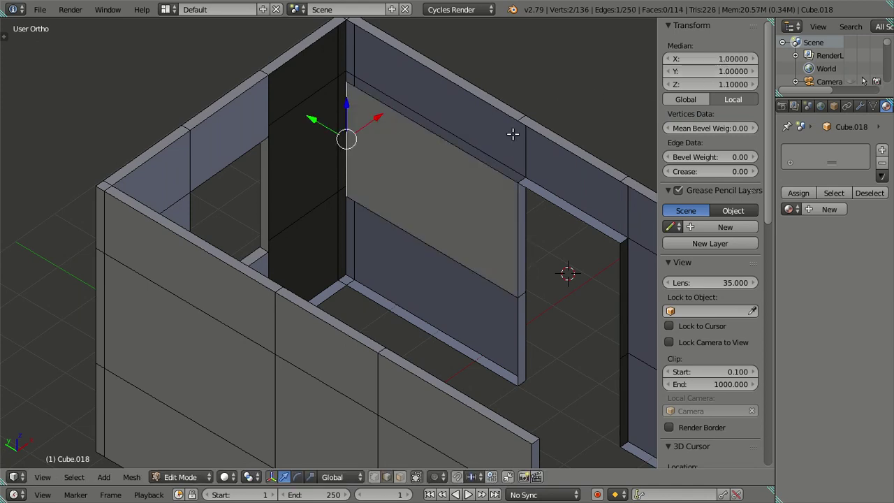
Fill the lower and upper panels beside the doorway with faces
{"action": "right_click", "coordinate": [445, 252]}
{"action": "right_click", "coordinate": [418, 312], "text": "ctrl"}
{"action": "key", "text": "f"}
{"action": "right_click", "coordinate": [455, 146]}
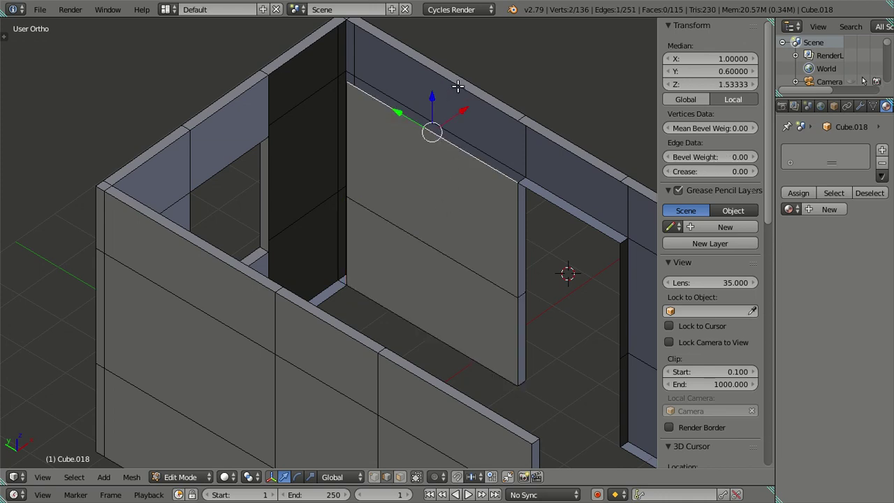
{"action": "right_click", "coordinate": [458, 85], "text": "shift"}
{"action": "key", "text": "f"}
Fill the top and middle panels of the dark strip beside the window, then select its bottom edges
{"action": "key", "text": "KP_8"}
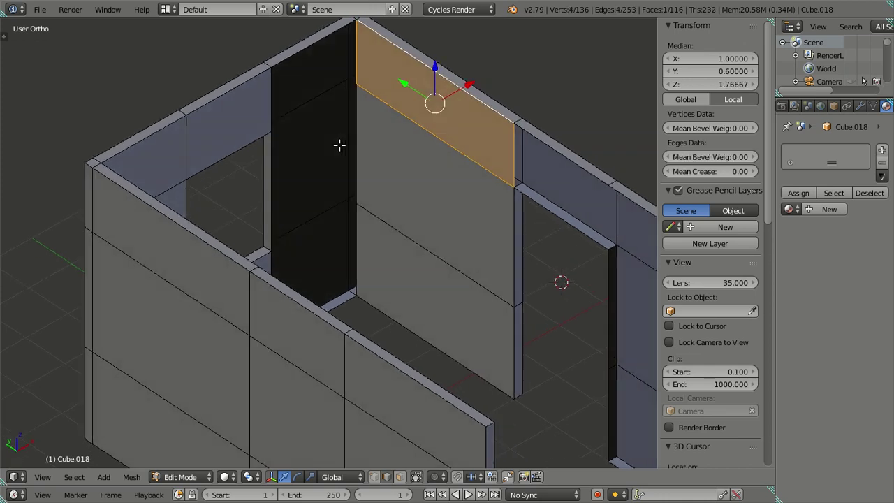
{"action": "right_click", "coordinate": [364, 55]}
{"action": "right_click", "coordinate": [278, 95], "text": "shift"}
{"action": "middle_click_drag", "start_coordinate": [389, 149], "coordinate": [361, 206]}
{"action": "key", "text": "f"}
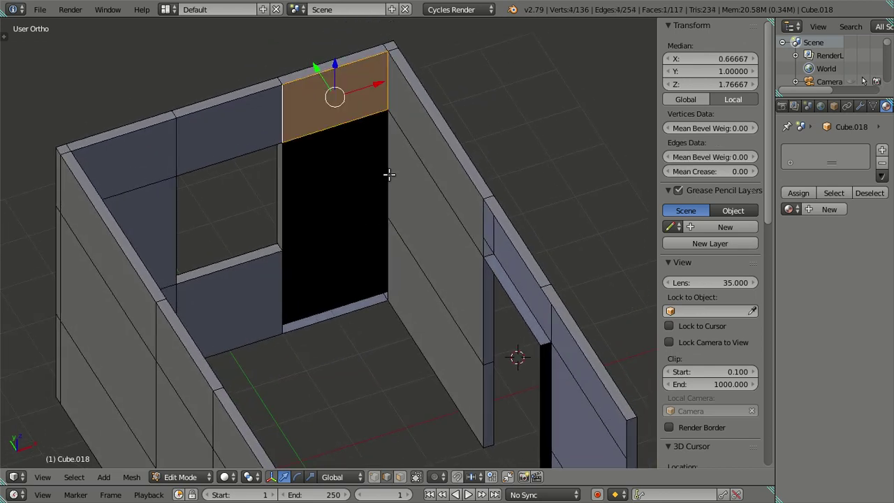
{"action": "right_click", "coordinate": [389, 175]}
{"action": "right_click", "coordinate": [280, 197], "text": "shift"}
{"action": "middle_click_drag", "start_coordinate": [324, 200], "coordinate": [356, 208]}
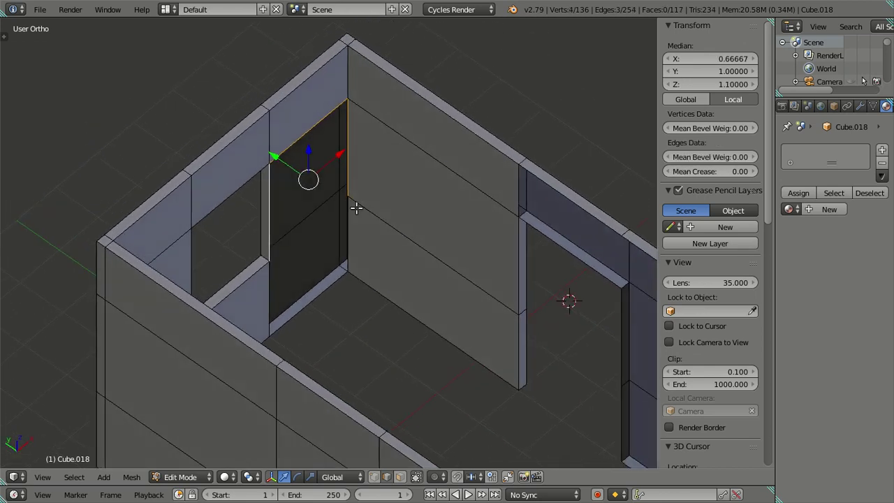
{"action": "key", "text": "f"}
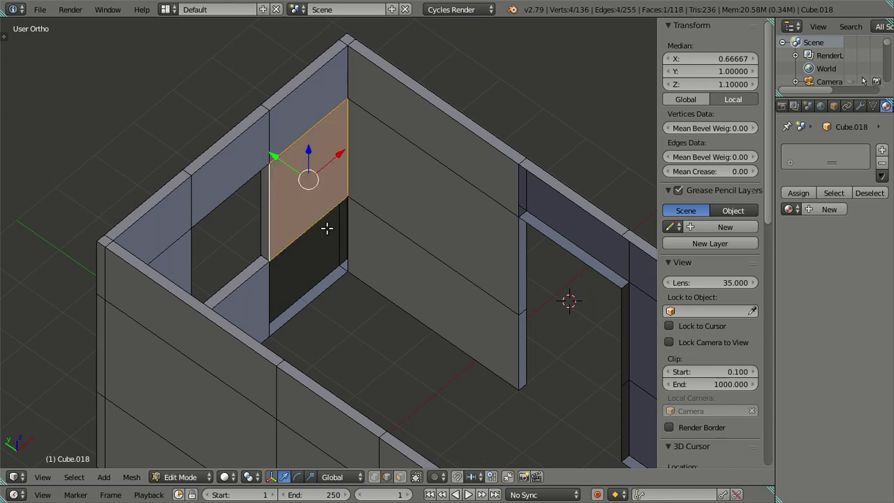
{"action": "right_click", "coordinate": [311, 238]}
{"action": "right_click", "coordinate": [314, 302], "text": "shift"}
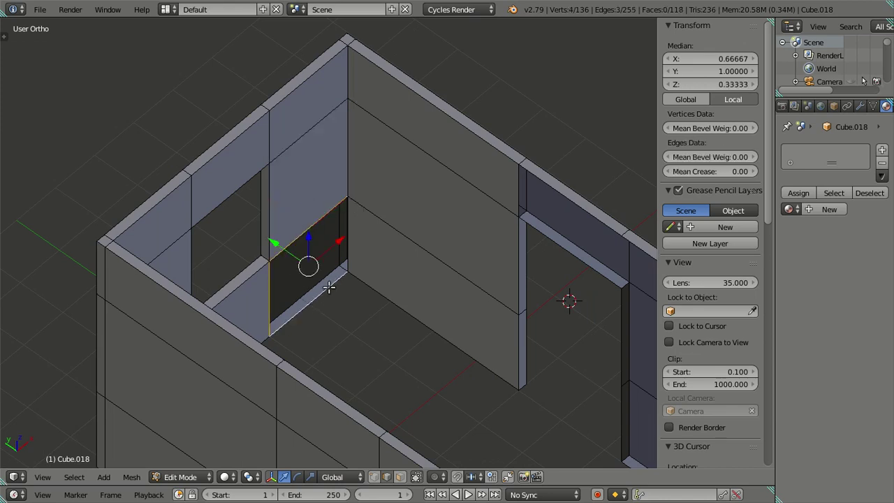
{"action": "mouse_move", "coordinate": [362, 233]}
{"action": "middle_mouse_down"}
{"action": "mouse_move", "coordinate": [401, 263]}
{"action": "mouse_move", "coordinate": [380, 260]}
{"action": "mouse_move", "coordinate": [403, 263]}
{"action": "middle_mouse_up"}
Fill the strip's bottom panel and the lintel gap above the doorway
{"action": "key", "text": "f"}
{"action": "key", "text": "a"}
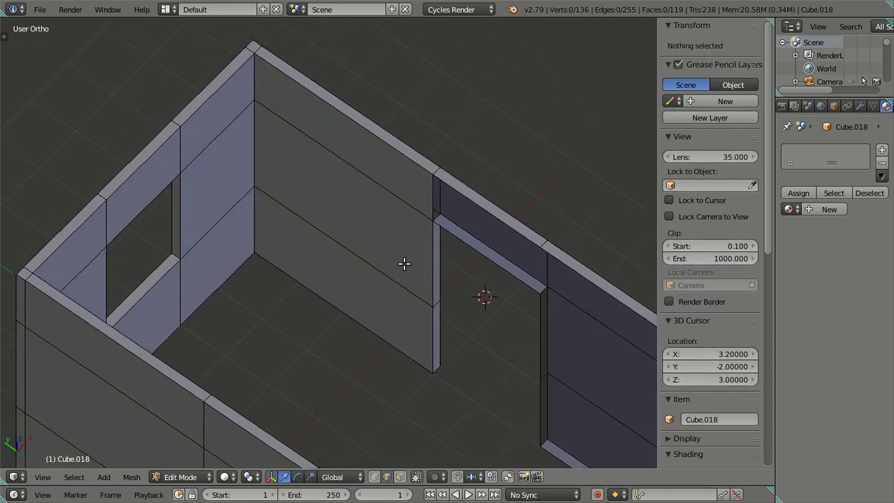
{"action": "right_click", "coordinate": [489, 259], "text": "alt"}
{"action": "key", "text": "f"}
At the other wall opening, fill the face between its two vertical edges
{"action": "middle_click_drag", "start_coordinate": [515, 303], "coordinate": [393, 182], "text": "shift"}
{"action": "right_click", "coordinate": [392, 187]}
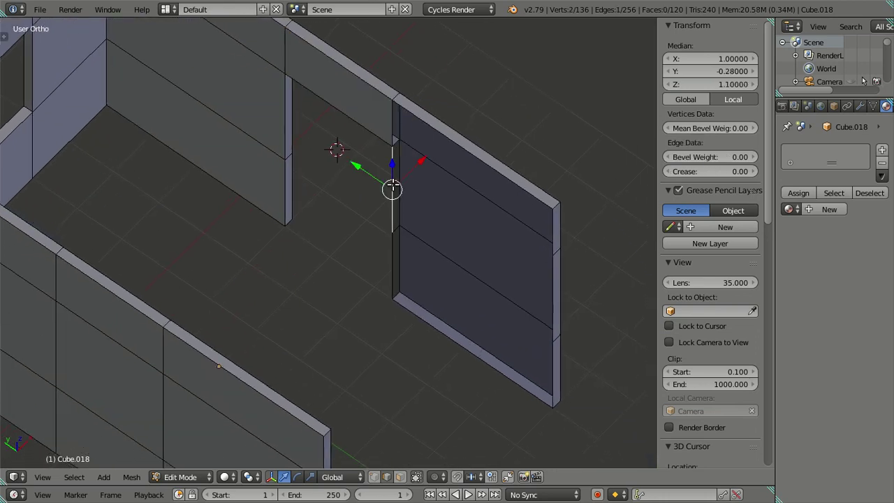
{"action": "right_click", "coordinate": [548, 275], "text": "alt+shift"}
{"action": "right_click", "coordinate": [383, 192]}
{"action": "right_click", "coordinate": [547, 282], "text": "shift"}
{"action": "key", "text": "f"}
Fill the wall panel above the opening between its lower and top edges
{"action": "right_click", "coordinate": [451, 183]}
{"action": "right_click", "coordinate": [472, 151], "text": "shift"}
{"action": "right_click", "coordinate": [546, 228], "text": "shift"}
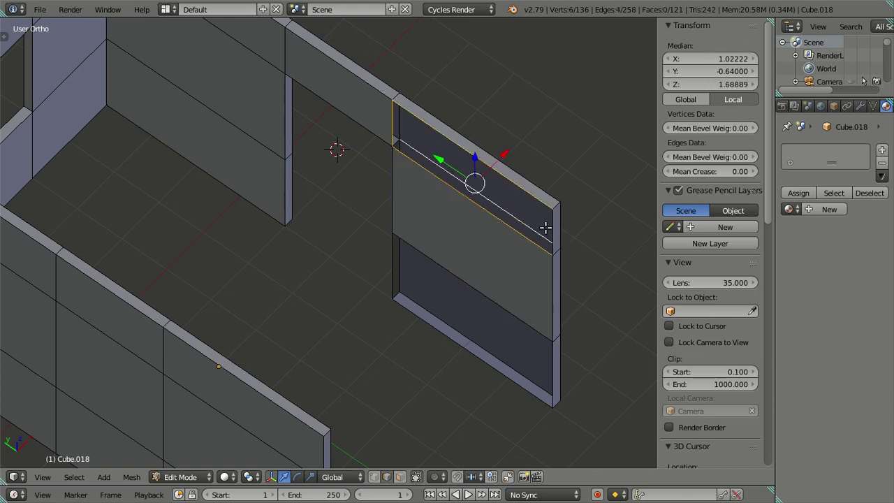
{"action": "right_click", "coordinate": [551, 228], "text": "shift"}
{"action": "key", "text": "f"}
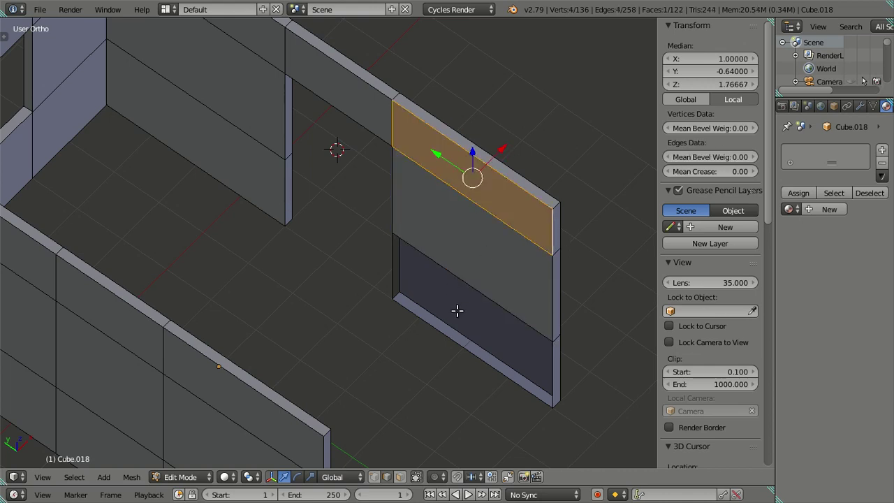
Fill the panel below the opening, deselect, and zoom out to view the whole room
{"action": "right_click", "coordinate": [481, 299]}
{"action": "right_click", "coordinate": [457, 334], "text": "shift"}
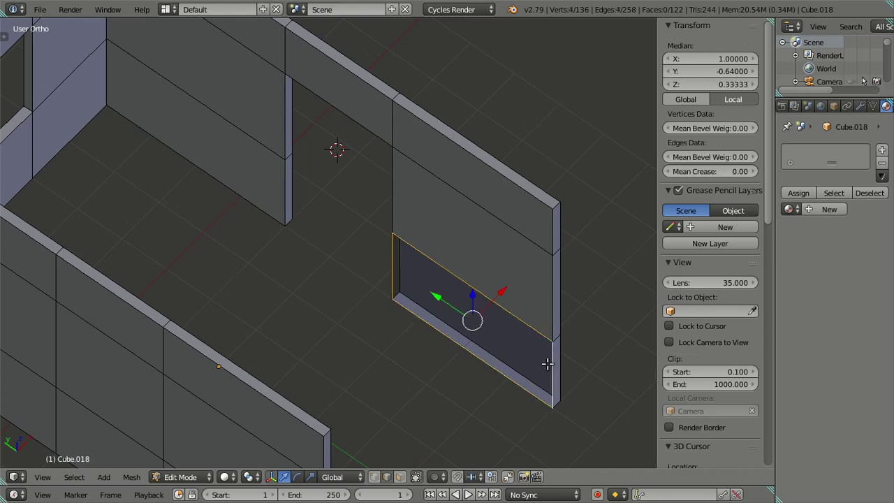
{"action": "key", "text": "f"}
{"action": "key", "text": "a"}
{"action": "scroll", "coordinate": [489, 267], "scroll_direction": "down", "scroll_amount": 5}
{"action": "mouse_move", "coordinate": [489, 268]}
{"action": "middle_mouse_down"}
{"action": "mouse_move", "coordinate": [345, 126]}
{"action": "mouse_move", "coordinate": [379, 96]}
{"action": "mouse_move", "coordinate": [334, 190]}
{"action": "mouse_move", "coordinate": [338, 319]}
{"action": "mouse_move", "coordinate": [379, 307]}
{"action": "mouse_move", "coordinate": [384, 282]}
{"action": "mouse_move", "coordinate": [361, 181]}
{"action": "mouse_move", "coordinate": [399, 194]}
{"action": "mouse_move", "coordinate": [475, 100]}
{"action": "mouse_move", "coordinate": [447, 245]}
{"action": "mouse_move", "coordinate": [341, 175]}
{"action": "mouse_move", "coordinate": [382, 222]}
{"action": "mouse_move", "coordinate": [319, 198]}
{"action": "mouse_move", "coordinate": [331, 275]}
{"action": "mouse_move", "coordinate": [325, 259]}
{"action": "mouse_move", "coordinate": [342, 217]}
{"action": "mouse_move", "coordinate": [289, 223]}
{"action": "mouse_move", "coordinate": [222, 255]}
{"action": "mouse_move", "coordinate": [194, 236]}
{"action": "mouse_move", "coordinate": [178, 181]}
{"action": "mouse_move", "coordinate": [206, 247]}
{"action": "mouse_move", "coordinate": [425, 205]}
{"action": "mouse_move", "coordinate": [441, 186]}
{"action": "mouse_move", "coordinate": [482, 194]}
{"action": "mouse_move", "coordinate": [359, 224]}
{"action": "mouse_move", "coordinate": [387, 152]}
{"action": "middle_mouse_up"}
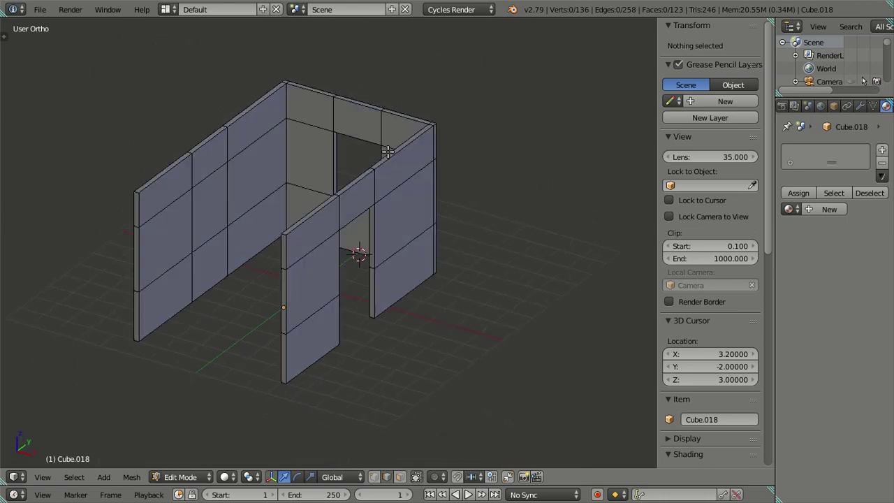
Reveal the hidden walls and roof and view the room in wireframe
{"action": "mouse_move", "coordinate": [245, 192]}
{"action": "middle_mouse_down"}
{"action": "mouse_move", "coordinate": [309, 245]}
{"action": "mouse_move", "coordinate": [379, 281]}
{"action": "mouse_move", "coordinate": [429, 266]}
{"action": "middle_mouse_up"}
{"action": "mouse_move", "coordinate": [340, 249]}
{"action": "middle_mouse_down"}
{"action": "mouse_move", "coordinate": [365, 256]}
{"action": "mouse_move", "coordinate": [335, 176]}
{"action": "mouse_move", "coordinate": [349, 255]}
{"action": "mouse_move", "coordinate": [351, 203]}
{"action": "mouse_move", "coordinate": [325, 300]}
{"action": "mouse_move", "coordinate": [321, 286]}
{"action": "mouse_move", "coordinate": [323, 311]}
{"action": "mouse_move", "coordinate": [338, 241]}
{"action": "mouse_move", "coordinate": [374, 290]}
{"action": "mouse_move", "coordinate": [313, 199]}
{"action": "mouse_move", "coordinate": [252, 202]}
{"action": "mouse_move", "coordinate": [291, 212]}
{"action": "mouse_move", "coordinate": [284, 226]}
{"action": "mouse_move", "coordinate": [249, 151]}
{"action": "mouse_move", "coordinate": [328, 109]}
{"action": "mouse_move", "coordinate": [325, 261]}
{"action": "middle_mouse_up"}
{"action": "key", "text": "alt+h"}
{"action": "key", "text": "a"}
{"action": "key", "text": "z"}
{"action": "scroll", "coordinate": [322, 261], "scroll_direction": "up", "scroll_amount": 2}
{"action": "scroll", "coordinate": [324, 263], "scroll_direction": "up", "scroll_amount": 2}
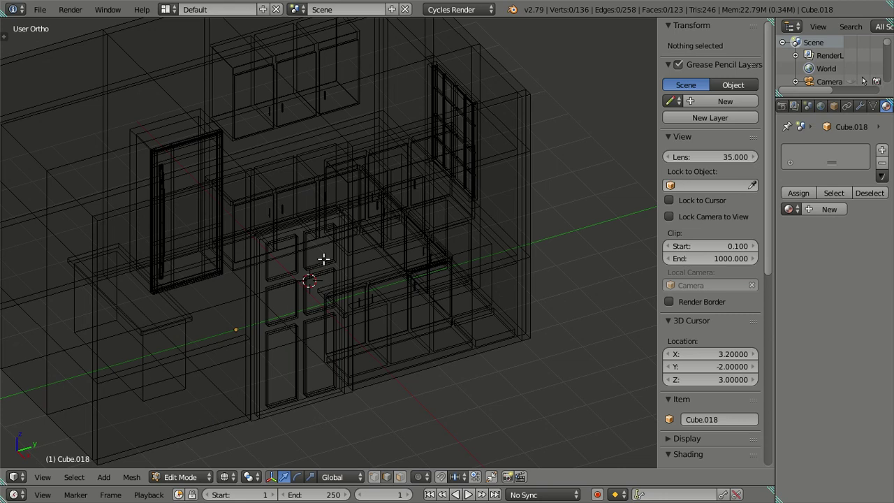
Return to Object Mode and select the room box
{"action": "key", "text": "Tab"}
{"action": "scroll", "coordinate": [342, 262], "scroll_direction": "down", "scroll_amount": 4}
{"action": "key", "text": "a"}
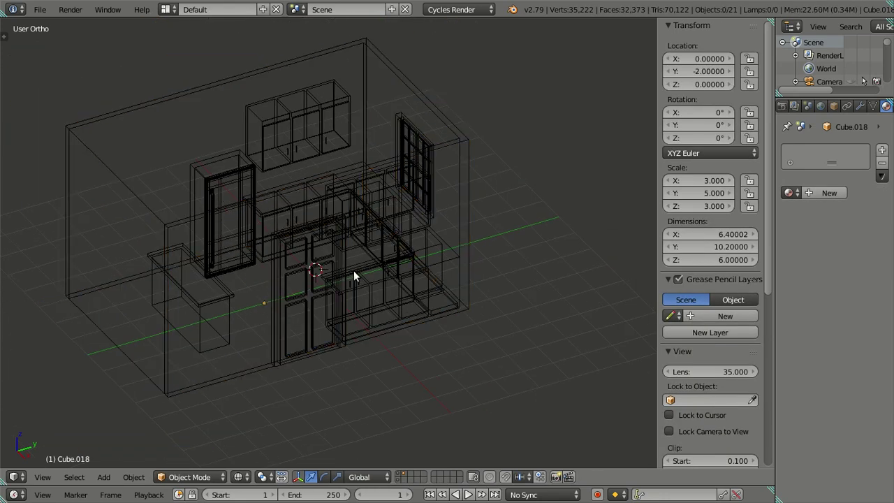
{"action": "middle_click_drag", "start_coordinate": [353, 270], "coordinate": [374, 294], "text": "shift"}
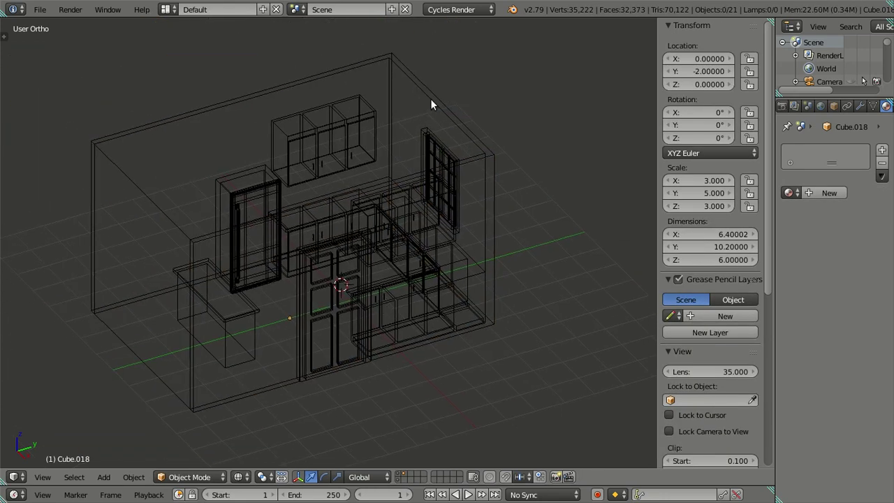
{"action": "right_click", "coordinate": [431, 102]}
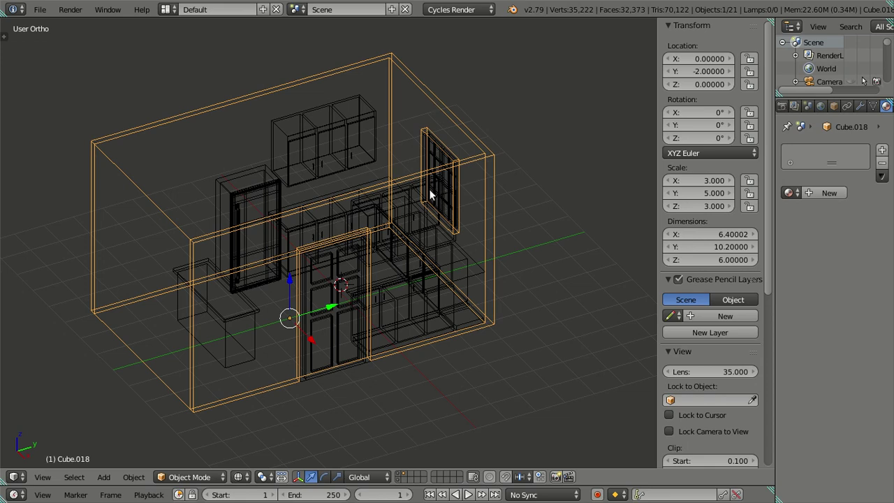
Go back to solid shading, reselect the room box, and look inside the room
{"action": "scroll", "coordinate": [368, 240], "scroll_direction": "up", "scroll_amount": 1}
{"action": "key", "text": "a"}
{"action": "scroll", "coordinate": [368, 241], "scroll_direction": "up", "scroll_amount": 2}
{"action": "key", "text": "z"}
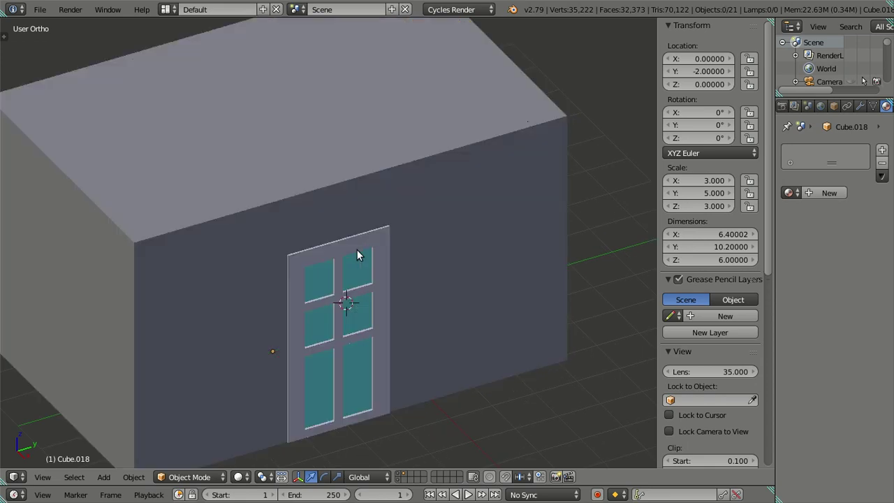
{"action": "right_click", "coordinate": [343, 220]}
{"action": "middle_click_drag", "start_coordinate": [385, 259], "coordinate": [379, 171]}
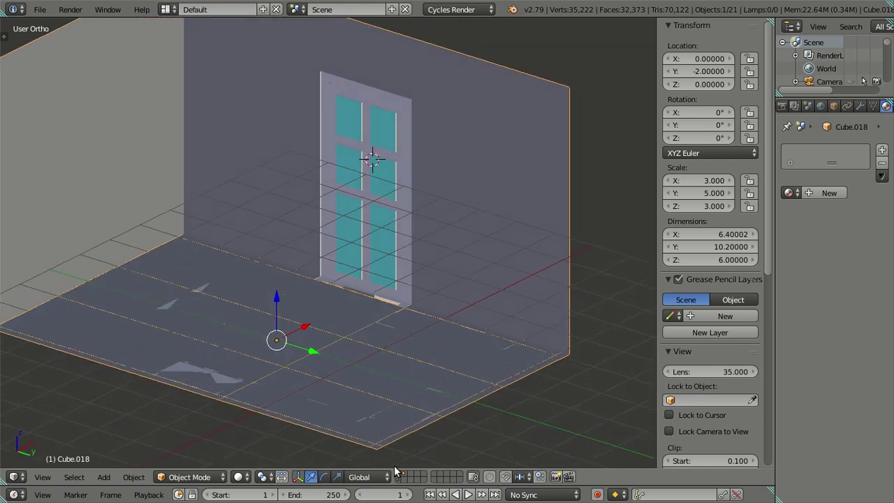
Show only layer 2 and select the glazed door from the front
{"action": "key", "text": "2"}
{"action": "mouse_move", "coordinate": [330, 209]}
{"action": "middle_mouse_down"}
{"action": "mouse_move", "coordinate": [345, 266]}
{"action": "mouse_move", "coordinate": [330, 216]}
{"action": "mouse_move", "coordinate": [310, 197]}
{"action": "mouse_move", "coordinate": [296, 200]}
{"action": "mouse_move", "coordinate": [535, 259]}
{"action": "mouse_move", "coordinate": [538, 250]}
{"action": "mouse_move", "coordinate": [445, 229]}
{"action": "mouse_move", "coordinate": [396, 240]}
{"action": "mouse_move", "coordinate": [233, 222]}
{"action": "middle_mouse_up"}
{"action": "right_click", "coordinate": [345, 267]}
In Edit Mode, hide the door's window geometry so only the frame is left to edit
{"action": "key", "text": "Tab"}
{"action": "key", "text": "a"}
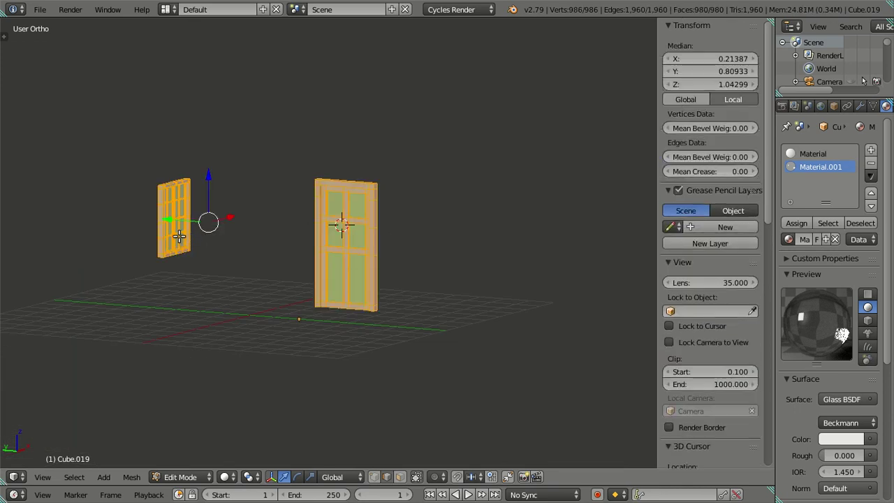
{"action": "key", "text": "a"}
{"action": "key", "text": "z"}
{"action": "key", "text": "b"}
{"action": "left_click_drag", "start_coordinate": [108, 148], "coordinate": [232, 320]}
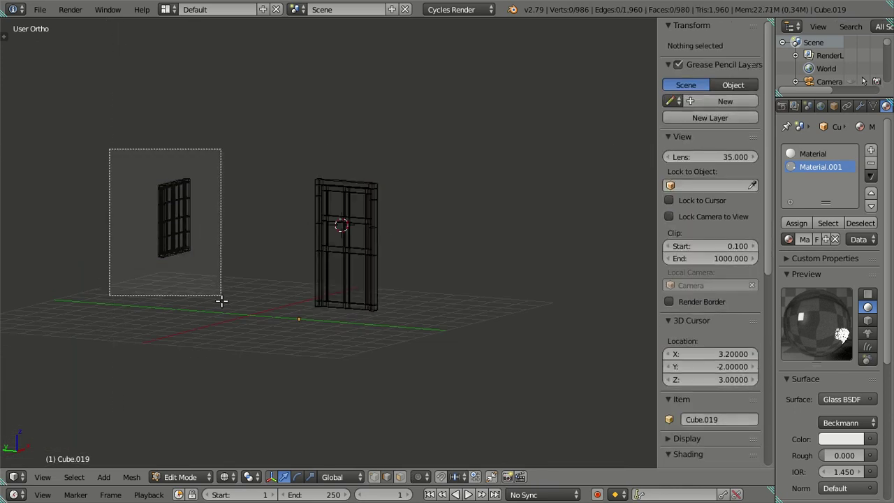
{"action": "key", "text": "h"}
{"action": "key", "text": "z"}
Frame the door in the right-side orthographic view with wireframe shading
{"action": "mouse_move", "coordinate": [393, 269]}
{"action": "middle_mouse_down"}
{"action": "mouse_move", "coordinate": [440, 276]}
{"action": "mouse_move", "coordinate": [419, 287]}
{"action": "mouse_move", "coordinate": [329, 265]}
{"action": "mouse_move", "coordinate": [354, 244]}
{"action": "mouse_move", "coordinate": [329, 193]}
{"action": "middle_mouse_up"}
{"action": "scroll", "coordinate": [393, 293], "scroll_direction": "up", "scroll_amount": 3}
{"action": "scroll", "coordinate": [234, 226], "scroll_direction": "up", "scroll_amount": 3}
{"action": "middle_click_drag", "start_coordinate": [234, 227], "coordinate": [239, 186]}
{"action": "scroll", "coordinate": [245, 157], "scroll_direction": "down", "scroll_amount": 2}
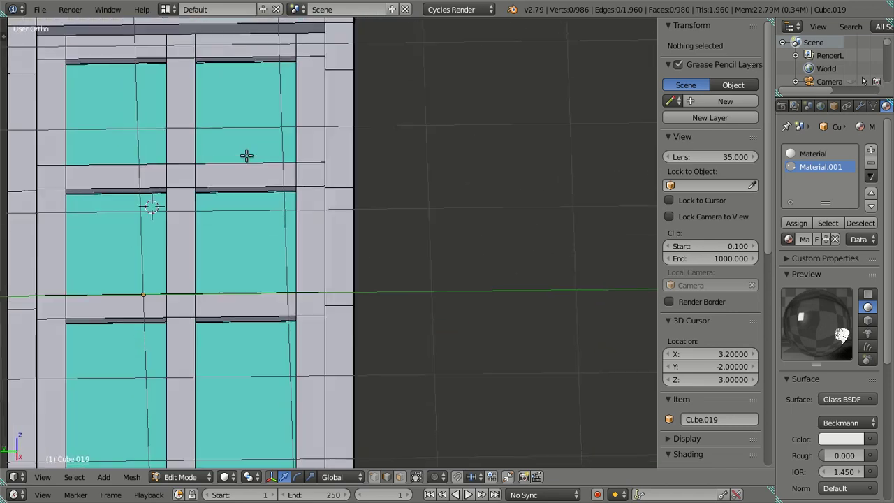
{"action": "middle_click_drag", "start_coordinate": [245, 154], "coordinate": [248, 147]}
{"action": "scroll", "coordinate": [319, 209], "scroll_direction": "down", "scroll_amount": 2}
{"action": "mouse_move", "coordinate": [319, 210]}
{"action": "middle_mouse_down"}
{"action": "mouse_move", "coordinate": [265, 255]}
{"action": "mouse_move", "coordinate": [214, 183]}
{"action": "mouse_move", "coordinate": [130, 185]}
{"action": "mouse_move", "coordinate": [303, 226]}
{"action": "mouse_move", "coordinate": [269, 256]}
{"action": "mouse_move", "coordinate": [312, 163]}
{"action": "mouse_move", "coordinate": [293, 175]}
{"action": "mouse_move", "coordinate": [318, 283]}
{"action": "mouse_move", "coordinate": [289, 321]}
{"action": "mouse_move", "coordinate": [300, 210]}
{"action": "middle_mouse_up"}
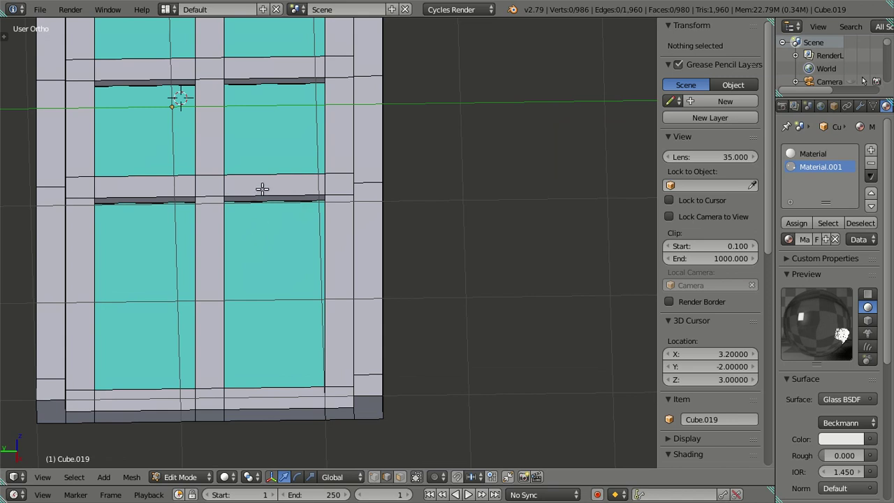
{"action": "mouse_move", "coordinate": [267, 399]}
{"action": "middle_mouse_down"}
{"action": "mouse_move", "coordinate": [281, 381]}
{"action": "mouse_move", "coordinate": [295, 451]}
{"action": "mouse_move", "coordinate": [262, 370]}
{"action": "middle_mouse_up"}
{"action": "key", "text": "KP_3"}
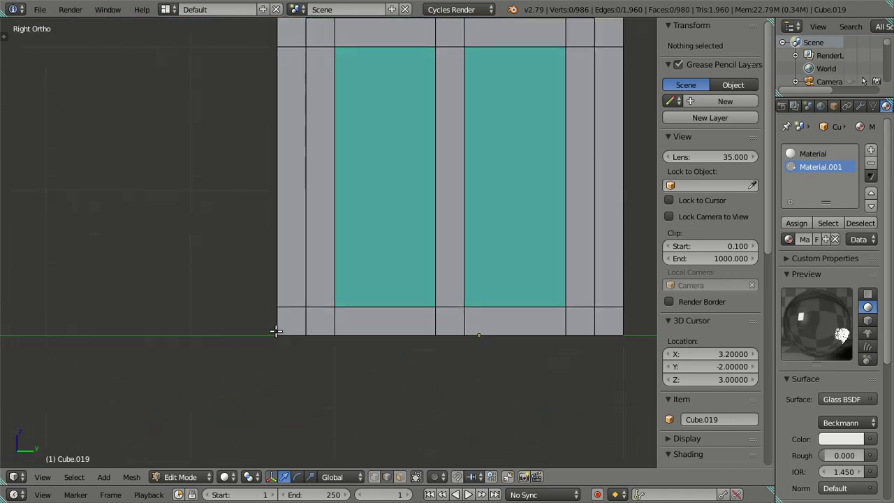
{"action": "key", "text": "z"}
{"action": "mouse_move", "coordinate": [391, 319]}
{"action": "middle_mouse_down", "text": "shift"}
{"action": "mouse_move", "coordinate": [371, 323]}
{"action": "mouse_move", "coordinate": [323, 281]}
{"action": "middle_mouse_up", "text": "shift"}
{"action": "scroll", "coordinate": [323, 282], "scroll_direction": "up", "scroll_amount": 3}
{"action": "scroll", "coordinate": [262, 340], "scroll_direction": "up", "scroll_amount": 2}
Cut six edge loops across the door and dissolve the four middle ones
{"action": "key", "text": "ctrl+r"}
{"action": "scroll", "coordinate": [267, 370], "scroll_direction": "up", "scroll_amount": 2}
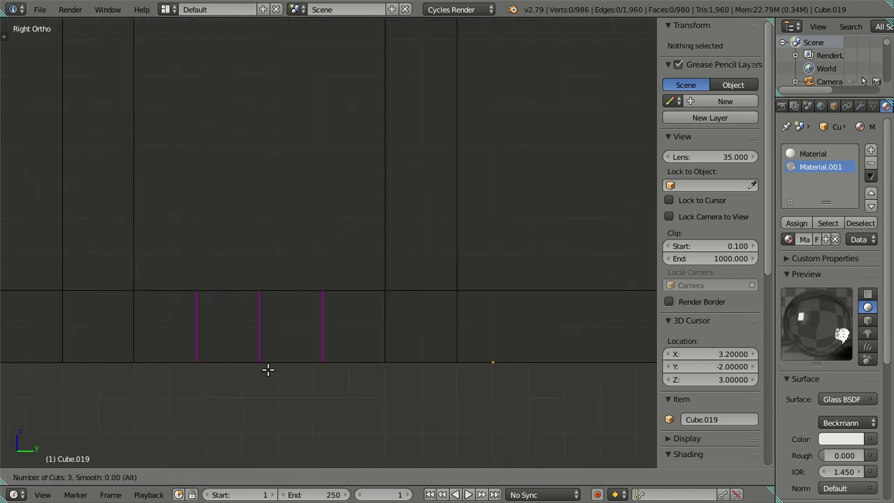
{"action": "scroll", "coordinate": [267, 370], "scroll_direction": "up", "scroll_amount": 1}
{"action": "left_click", "coordinate": [267, 370]}
{"action": "right_click", "coordinate": [199, 340]}
{"action": "right_click", "coordinate": [170, 324], "text": "shift"}
{"action": "right_click", "coordinate": [350, 328], "text": "shift"}
{"action": "key", "text": "x"}
{"action": "left_click", "coordinate": [464, 353]}
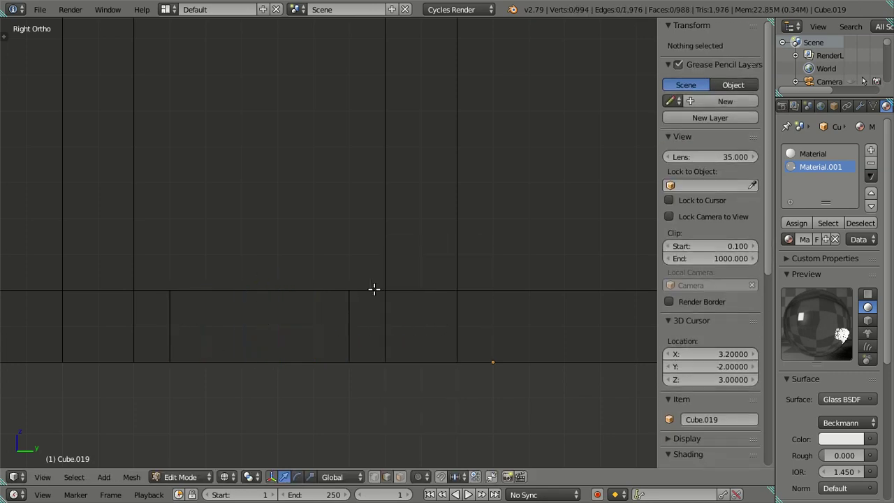
Cut six more edge loops near the door's bottom edge and dissolve them
{"action": "scroll", "coordinate": [373, 289], "scroll_direction": "down", "scroll_amount": 4}
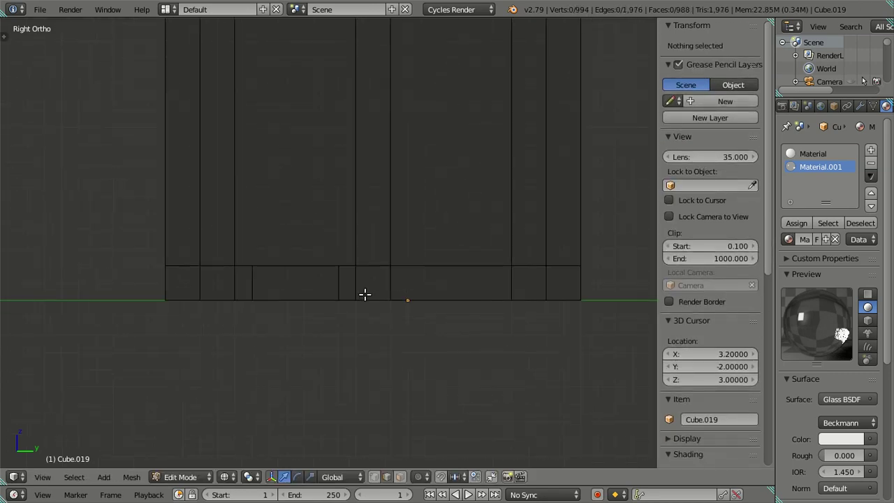
{"action": "middle_click_drag", "start_coordinate": [369, 230], "coordinate": [356, 305], "text": "shift"}
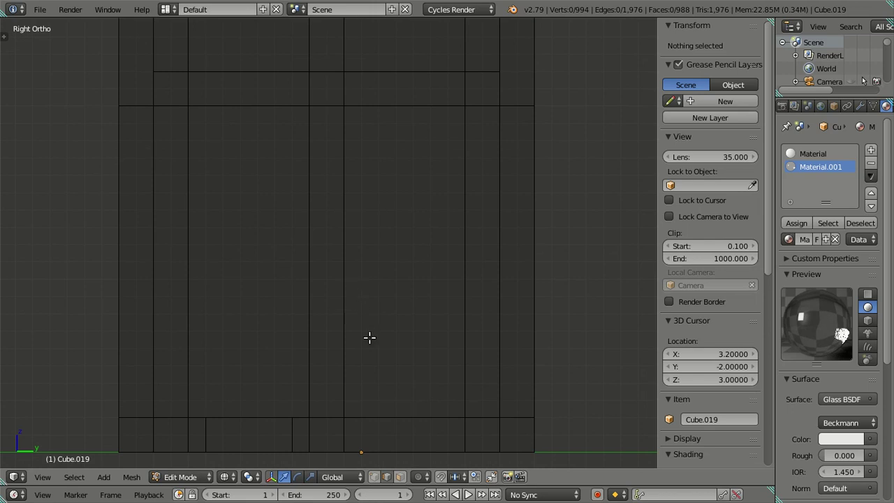
{"action": "middle_click_drag", "start_coordinate": [396, 385], "coordinate": [353, 258], "text": "shift"}
{"action": "scroll", "coordinate": [354, 258], "scroll_direction": "up", "scroll_amount": 2}
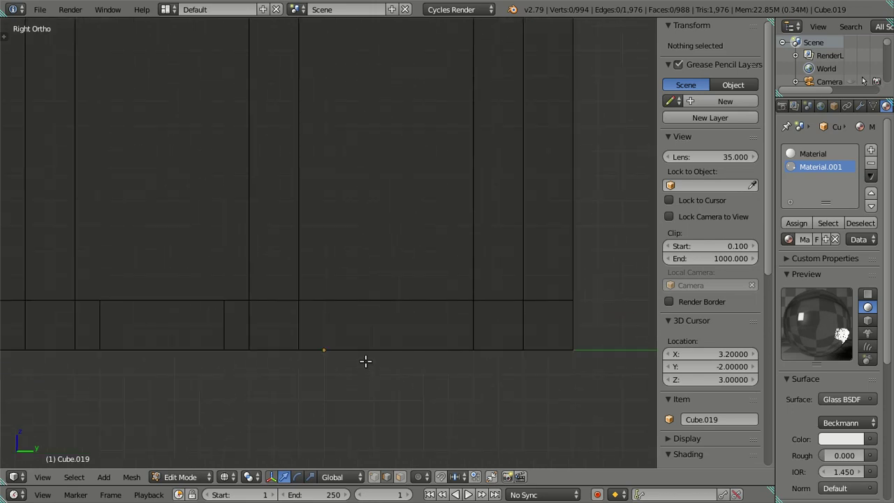
{"action": "key", "text": "ctrl+r"}
{"action": "scroll", "coordinate": [364, 355], "scroll_direction": "up", "scroll_amount": 4}
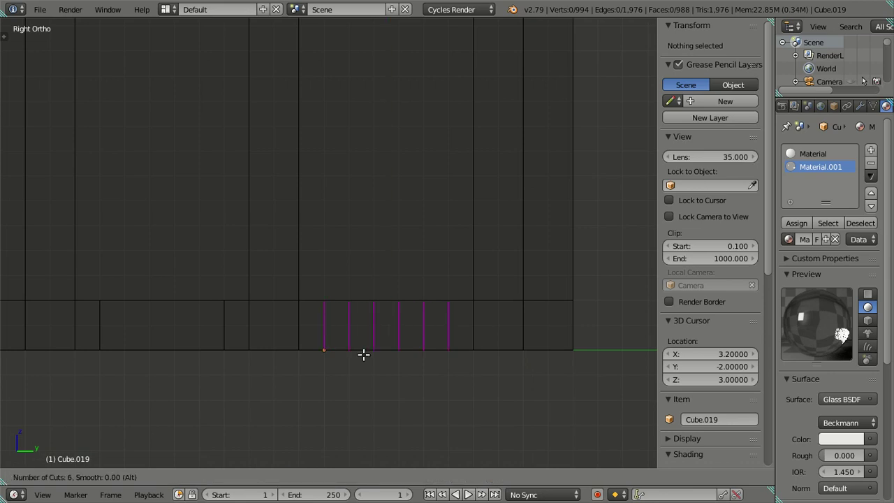
{"action": "left_click", "coordinate": [362, 352]}
{"action": "right_click", "coordinate": [356, 342]}
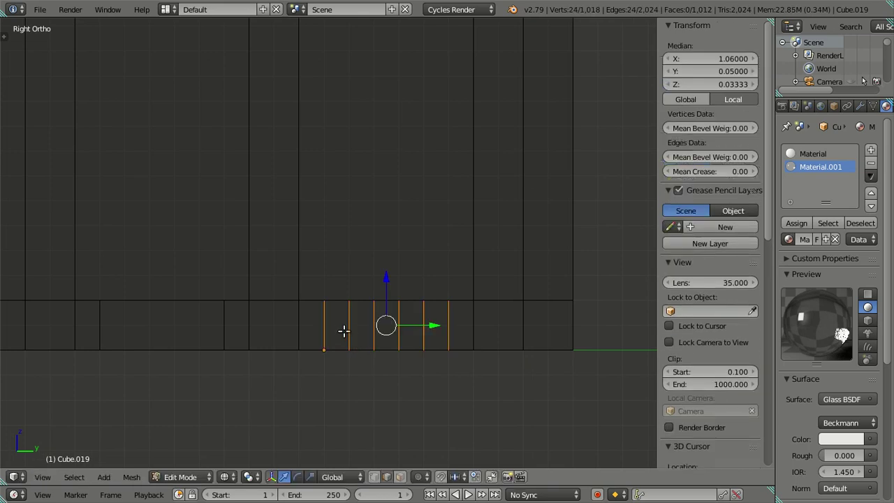
{"action": "key", "text": "x"}
{"action": "left_click", "coordinate": [443, 325]}
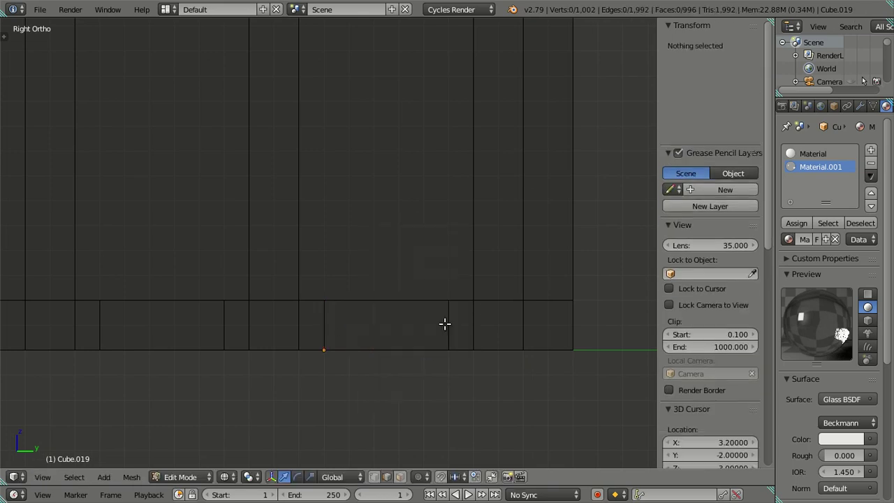
Select a vertical column of faces at the door's bottom and hide it
{"action": "scroll", "coordinate": [301, 199], "scroll_direction": "down", "scroll_amount": 3}
{"action": "middle_click_drag", "start_coordinate": [301, 200], "coordinate": [299, 275], "text": "shift"}
{"action": "middle_click_drag", "start_coordinate": [376, 276], "coordinate": [343, 216], "text": "shift"}
{"action": "scroll", "coordinate": [346, 224], "scroll_direction": "up", "scroll_amount": 3}
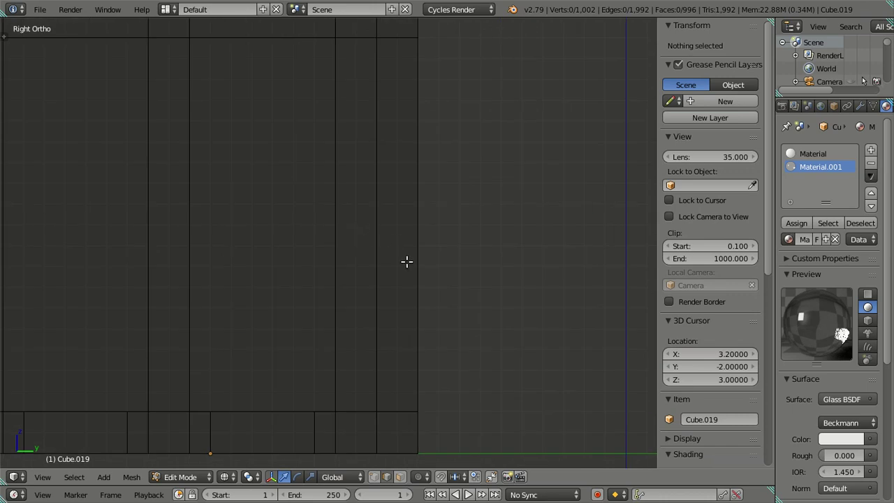
{"action": "right_click", "coordinate": [399, 410]}
{"action": "right_click", "coordinate": [399, 410], "text": "alt"}
{"action": "key", "text": "h"}
{"action": "scroll", "coordinate": [401, 384], "scroll_direction": "down", "scroll_amount": 3}
{"action": "mouse_move", "coordinate": [353, 244]}
{"action": "middle_mouse_down", "text": "shift"}
{"action": "mouse_move", "coordinate": [371, 329]}
{"action": "mouse_move", "coordinate": [380, 269]}
{"action": "middle_mouse_up", "text": "shift"}
{"action": "scroll", "coordinate": [371, 329], "scroll_direction": "up", "scroll_amount": 3}
{"action": "scroll", "coordinate": [380, 270], "scroll_direction": "up", "scroll_amount": 2}
{"action": "scroll", "coordinate": [379, 268], "scroll_direction": "down", "scroll_amount": 1}
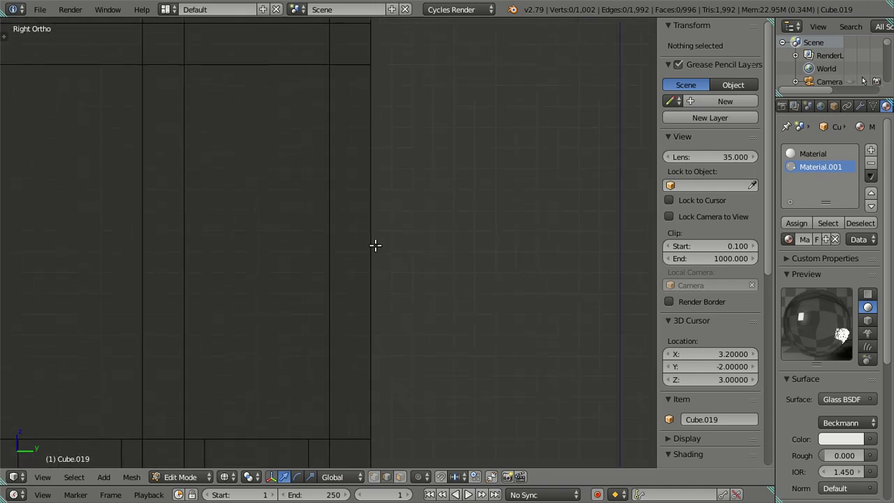
Cut eight edge loops in the side strip and dissolve all but the bottom one
{"action": "key", "text": "ctrl+r"}
{"action": "scroll", "coordinate": [375, 245], "scroll_direction": "up", "scroll_amount": 4}
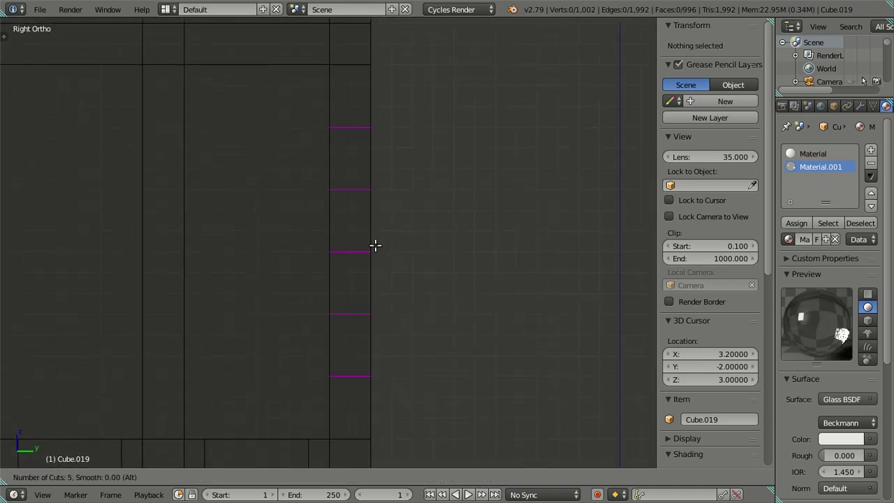
{"action": "scroll", "coordinate": [375, 245], "scroll_direction": "up", "scroll_amount": 1}
{"action": "scroll", "coordinate": [375, 245], "scroll_direction": "down", "scroll_amount": 1}
{"action": "left_click", "coordinate": [375, 245]}
{"action": "right_click", "coordinate": [375, 245]}
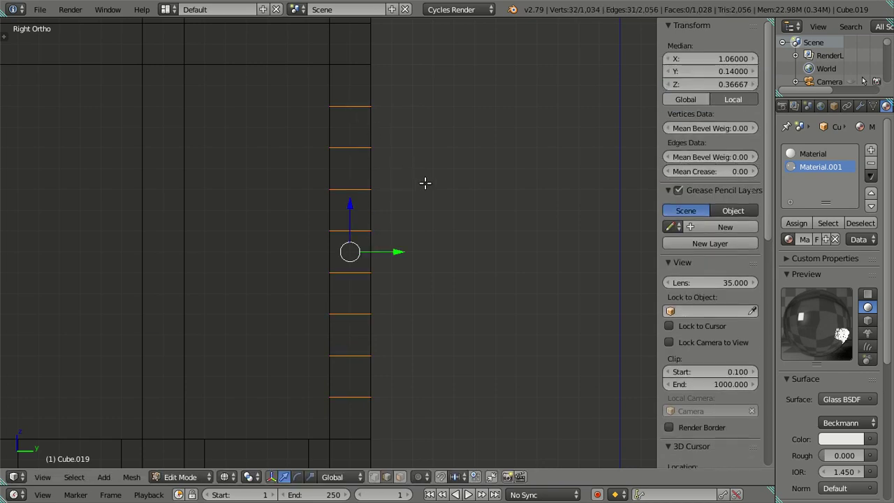
{"action": "key", "text": "ctrl+z"}
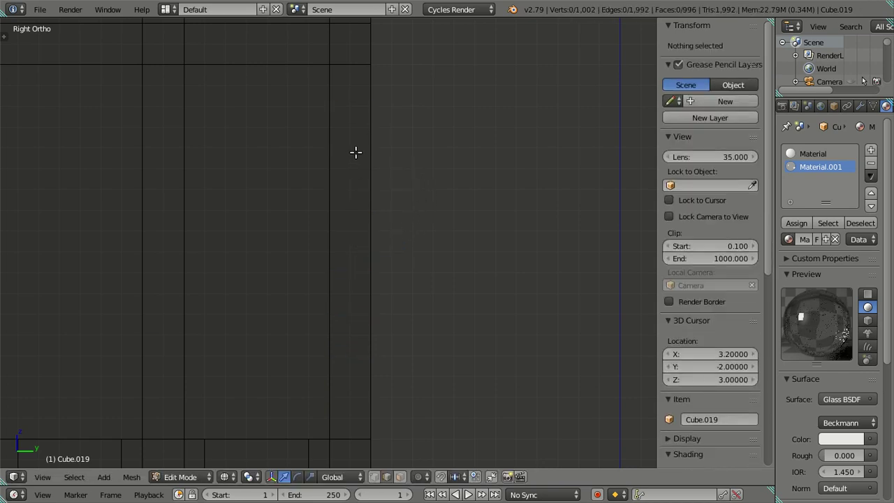
{"action": "key", "text": "ctrl+r"}
{"action": "scroll", "coordinate": [383, 182], "scroll_direction": "up", "scroll_amount": 1}
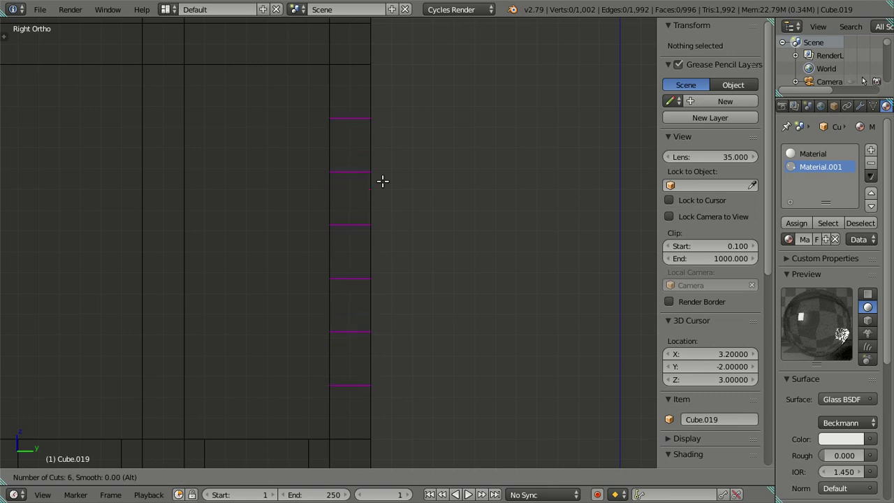
{"action": "scroll", "coordinate": [383, 182], "scroll_direction": "down", "scroll_amount": 1}
{"action": "double_click", "coordinate": [383, 182]}
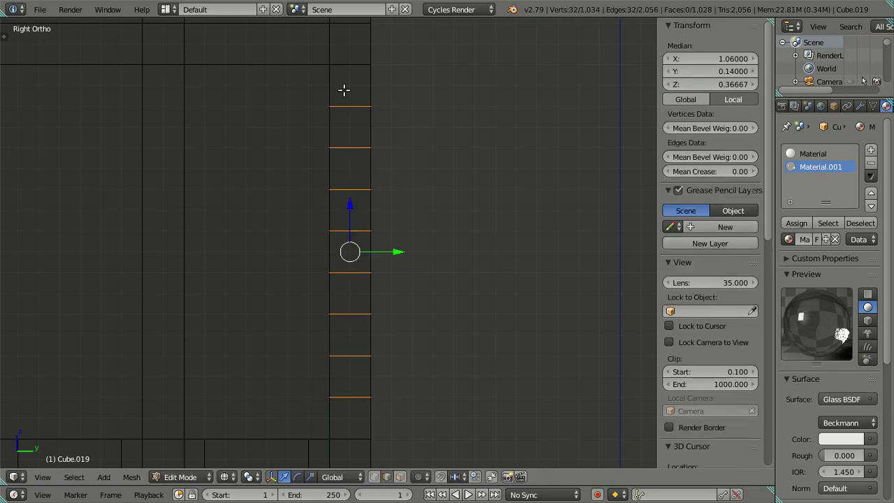
{"action": "right_click", "coordinate": [353, 391], "text": "alt+shift"}
{"action": "key", "text": "x"}
{"action": "left_click", "coordinate": [399, 396]}
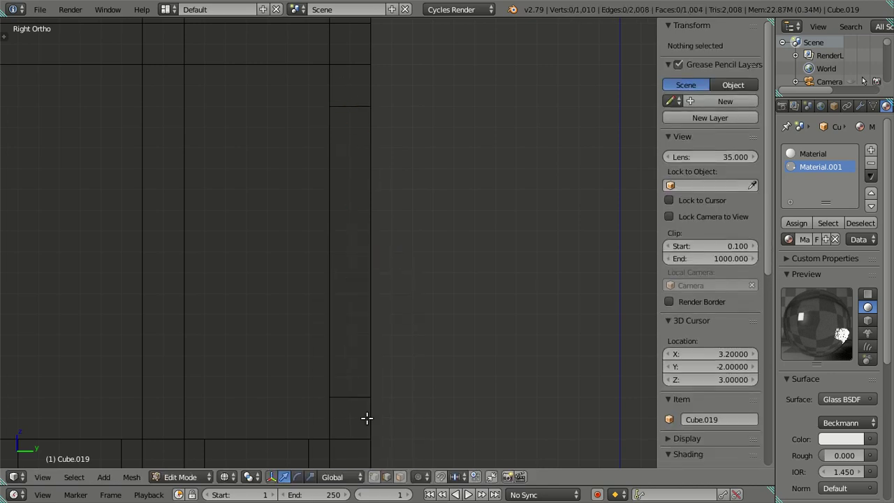
Add single edge loops near the strip's top and bottom, then dissolve both
{"action": "key", "text": "ctrl+r"}
{"action": "double_click", "coordinate": [364, 417]}
{"action": "key", "text": "ctrl+r"}
{"action": "double_click", "coordinate": [361, 99]}
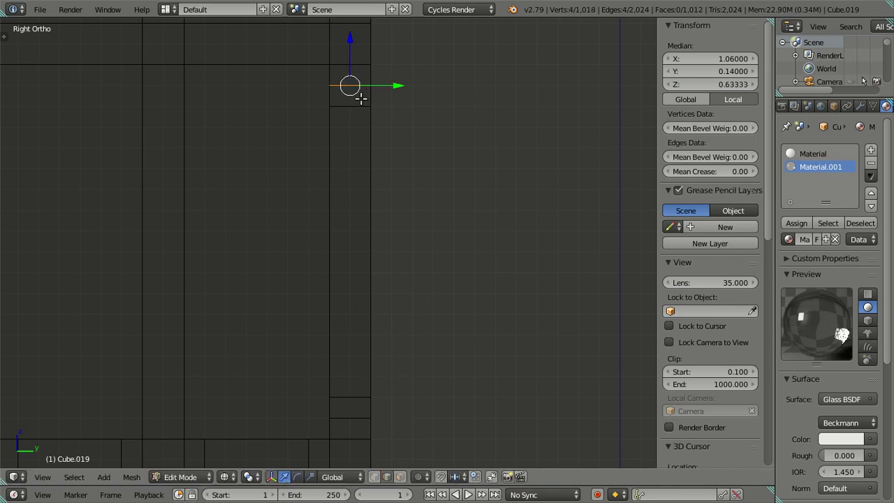
{"action": "key", "text": "a"}
{"action": "right_click", "coordinate": [355, 105], "text": "alt"}
{"action": "right_click", "coordinate": [349, 397], "text": "alt+shift"}
{"action": "key", "text": "x"}
{"action": "left_click", "coordinate": [501, 396]}
Cut eight edge loops and dissolve all except the top and bottom ones
{"action": "scroll", "coordinate": [321, 239], "scroll_direction": "down", "scroll_amount": 4}
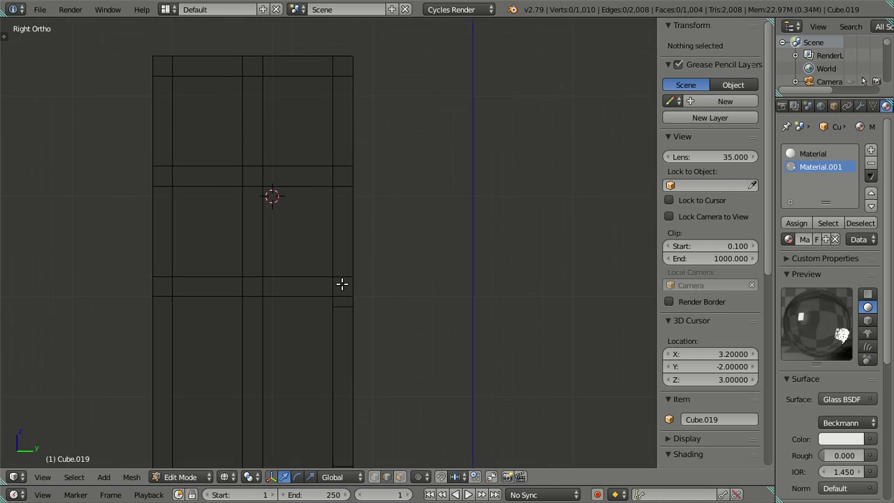
{"action": "scroll", "coordinate": [357, 241], "scroll_direction": "up", "scroll_amount": 1}
{"action": "scroll", "coordinate": [361, 233], "scroll_direction": "up", "scroll_amount": 2}
{"action": "key", "text": "ctrl+r"}
{"action": "scroll", "coordinate": [387, 200], "scroll_direction": "up", "scroll_amount": 3}
{"action": "scroll", "coordinate": [387, 199], "scroll_direction": "up", "scroll_amount": 2}
{"action": "scroll", "coordinate": [386, 200], "scroll_direction": "up", "scroll_amount": 1}
{"action": "scroll", "coordinate": [387, 200], "scroll_direction": "up", "scroll_amount": 1}
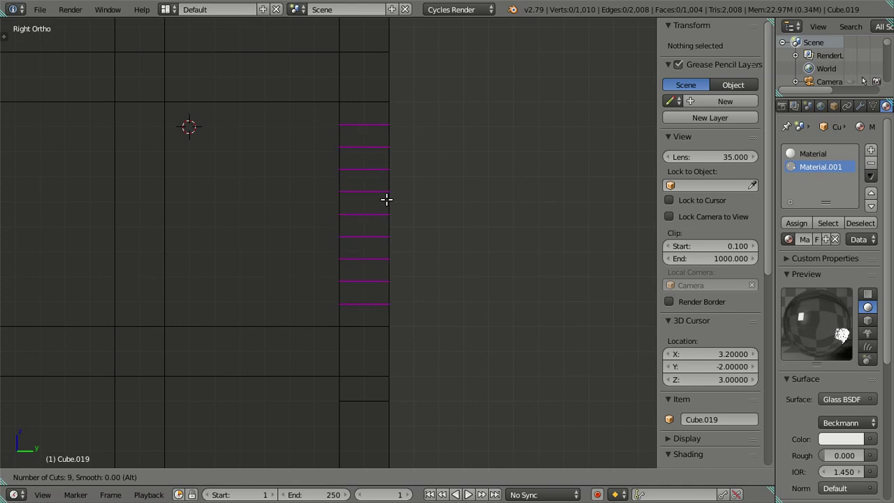
{"action": "left_click", "coordinate": [387, 199]}
{"action": "right_click", "coordinate": [387, 200]}
{"action": "right_click", "coordinate": [361, 126], "text": "shift"}
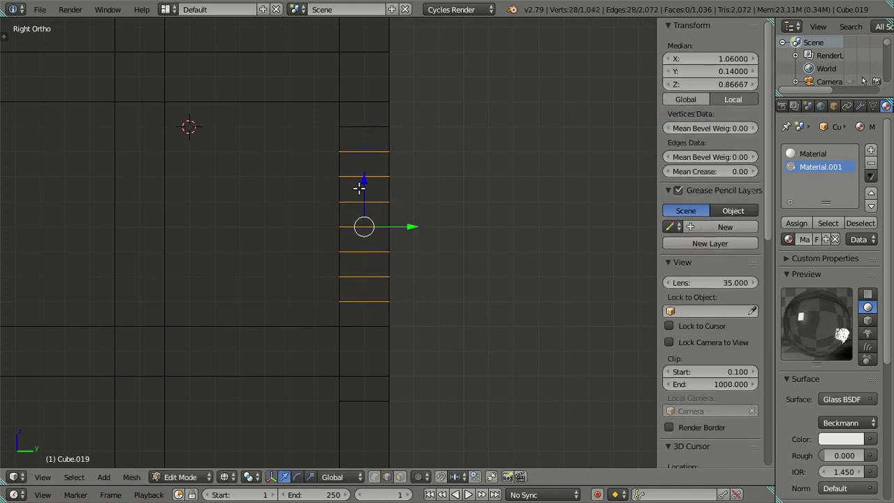
{"action": "right_click", "coordinate": [365, 301], "text": "shift"}
{"action": "key", "text": "x"}
{"action": "left_click", "coordinate": [411, 296]}
Cut and dissolve eight loops in the right strip, then zoom out in solid shading
{"action": "scroll", "coordinate": [393, 279], "scroll_direction": "up", "scroll_amount": 5, "text": "shift"}
{"action": "scroll", "coordinate": [367, 271], "scroll_direction": "up", "scroll_amount": 4, "text": "shift"}
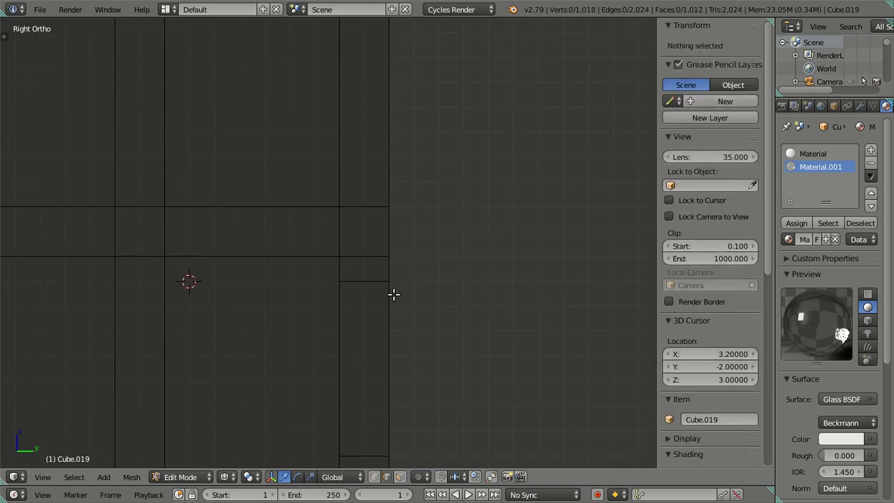
{"action": "key", "text": "ctrl+r"}
{"action": "scroll", "coordinate": [376, 177], "scroll_direction": "up", "scroll_amount": 5}
{"action": "scroll", "coordinate": [375, 177], "scroll_direction": "up", "scroll_amount": 1}
{"action": "scroll", "coordinate": [376, 177], "scroll_direction": "up", "scroll_amount": 1}
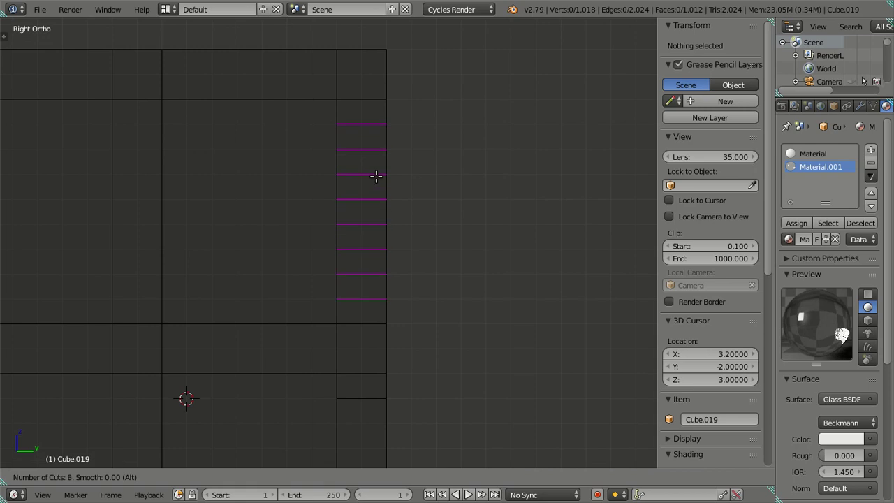
{"action": "left_click", "coordinate": [376, 177]}
{"action": "right_click", "coordinate": [376, 177]}
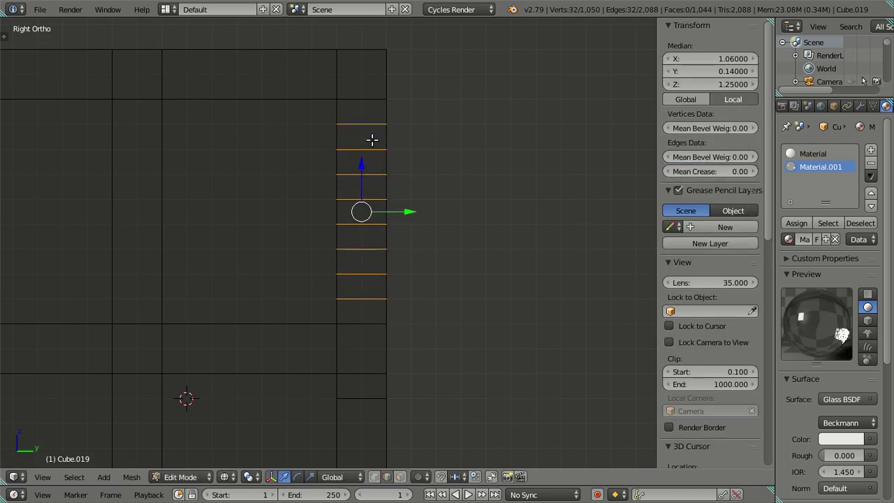
{"action": "key", "text": "x"}
{"action": "left_click", "coordinate": [421, 296]}
{"action": "scroll", "coordinate": [370, 263], "scroll_direction": "down", "scroll_amount": 2}
{"action": "scroll", "coordinate": [343, 201], "scroll_direction": "down", "scroll_amount": 1}
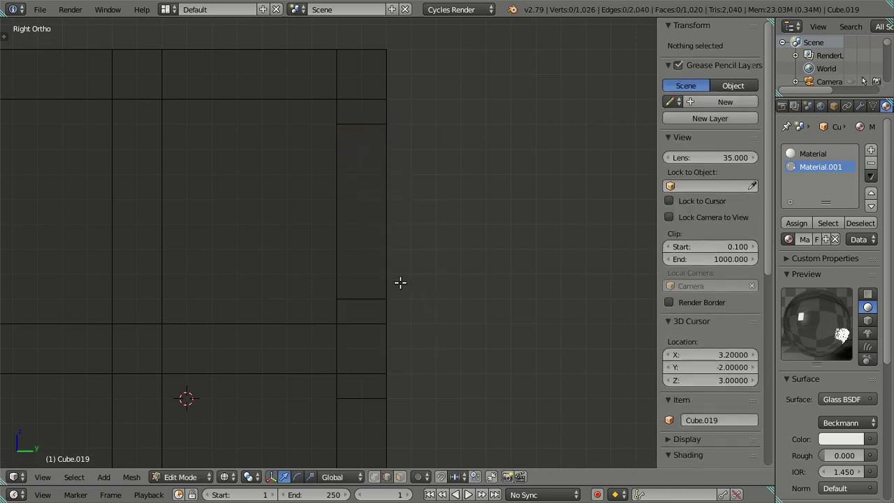
{"action": "scroll", "coordinate": [343, 201], "scroll_direction": "down", "scroll_amount": 1}
{"action": "scroll", "coordinate": [343, 205], "scroll_direction": "down", "scroll_amount": 2}
{"action": "scroll", "coordinate": [315, 315], "scroll_direction": "down", "scroll_amount": 2, "text": "shift"}
{"action": "key", "text": "z"}
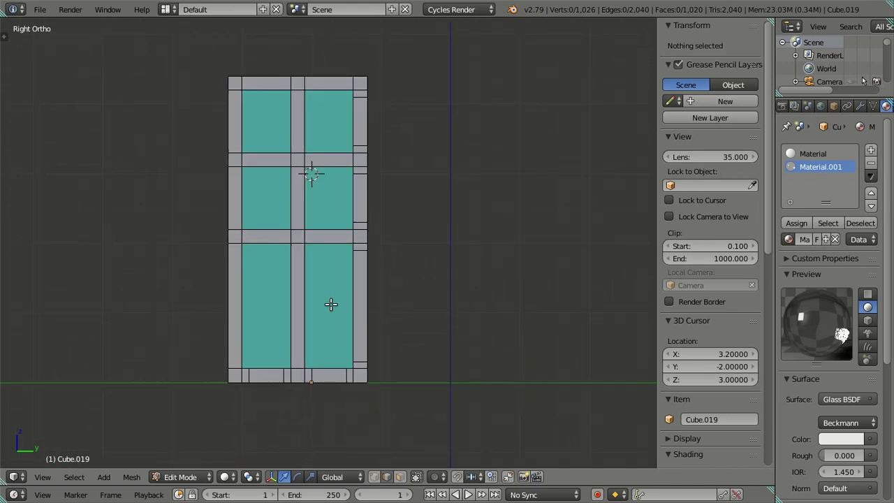
{"action": "mouse_move", "coordinate": [331, 304]}
{"action": "middle_mouse_down"}
{"action": "mouse_move", "coordinate": [355, 220]}
{"action": "mouse_move", "coordinate": [397, 178]}
{"action": "mouse_move", "coordinate": [433, 163]}
{"action": "mouse_move", "coordinate": [493, 199]}
{"action": "mouse_move", "coordinate": [528, 291]}
{"action": "mouse_move", "coordinate": [571, 303]}
{"action": "mouse_move", "coordinate": [563, 310]}
{"action": "middle_mouse_up"}
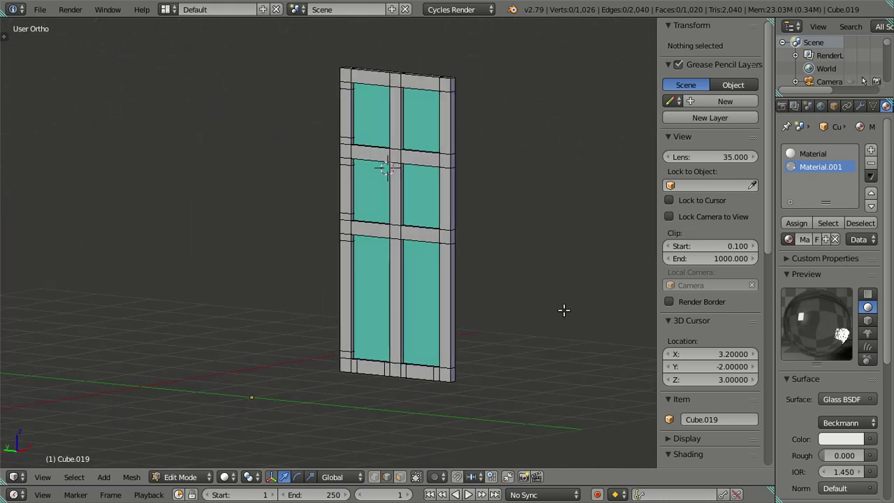
{"action": "left_click", "coordinate": [400, 477]}
{"action": "mouse_move", "coordinate": [382, 333]}
{"action": "middle_mouse_down"}
{"action": "mouse_move", "coordinate": [300, 261]}
{"action": "mouse_move", "coordinate": [383, 259]}
{"action": "mouse_move", "coordinate": [342, 238]}
{"action": "mouse_move", "coordinate": [345, 277]}
{"action": "mouse_move", "coordinate": [359, 265]}
{"action": "mouse_move", "coordinate": [319, 298]}
{"action": "middle_mouse_up"}
{"action": "left_click", "coordinate": [416, 477]}
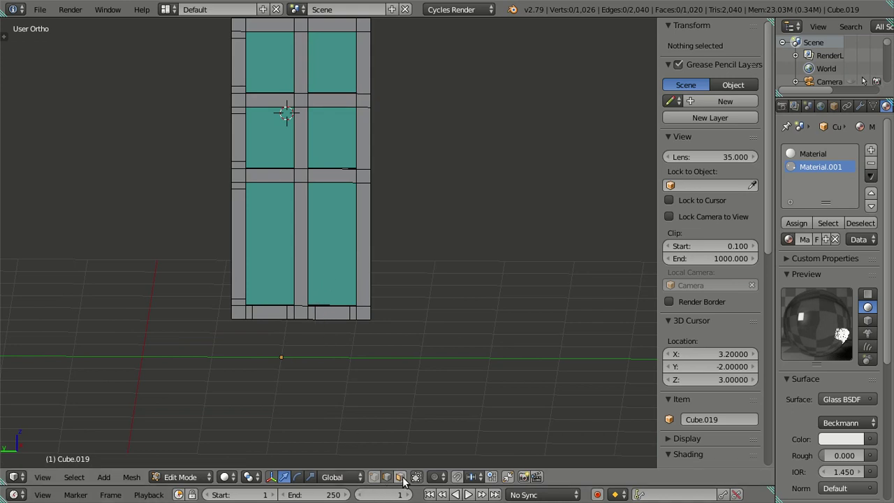
{"action": "left_click", "coordinate": [274, 222]}
{"action": "left_click", "coordinate": [356, 255], "text": "shift"}
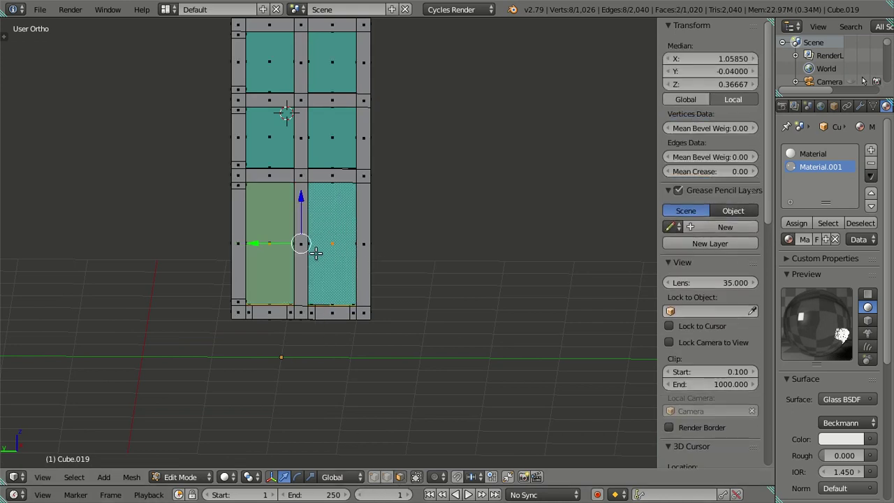
{"action": "left_click", "coordinate": [273, 205]}
{"action": "scroll", "coordinate": [280, 312], "scroll_direction": "up", "scroll_amount": 2}
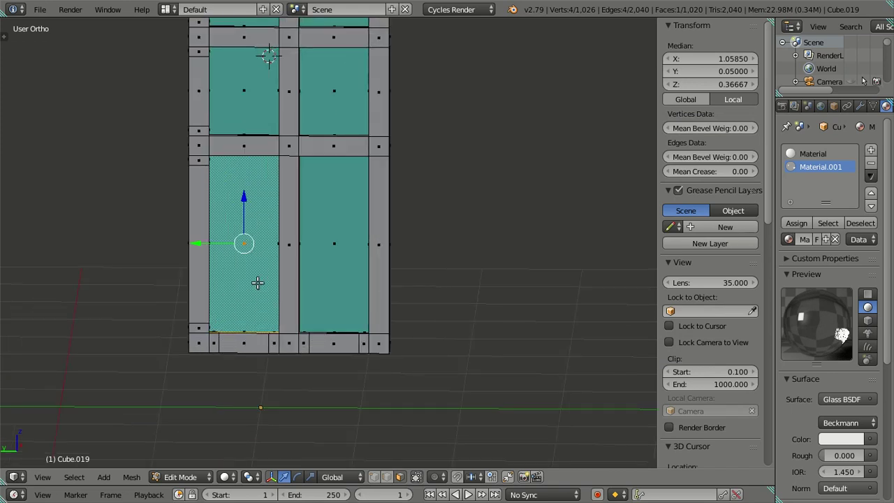
{"action": "middle_click_drag", "start_coordinate": [255, 135], "coordinate": [255, 296], "text": "shift"}
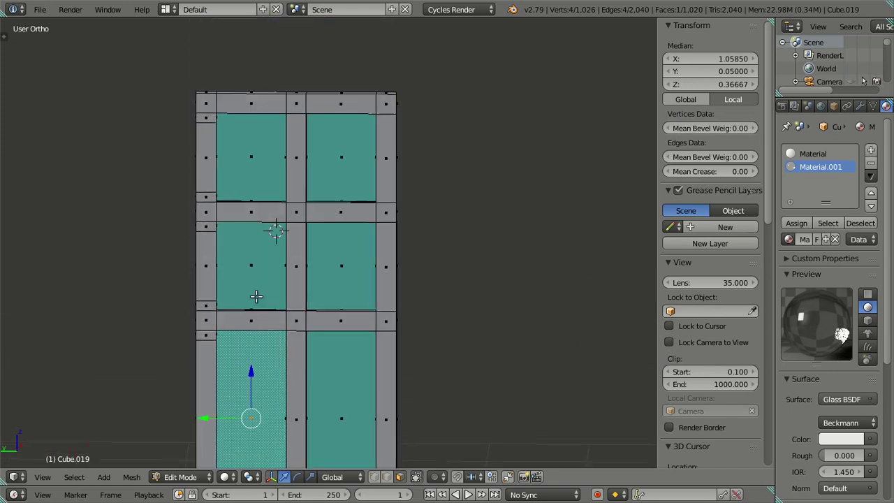
{"action": "right_click", "coordinate": [247, 262], "text": "shift"}
{"action": "right_click", "coordinate": [253, 188], "text": "shift"}
{"action": "middle_click_drag", "start_coordinate": [272, 209], "coordinate": [191, 269]}
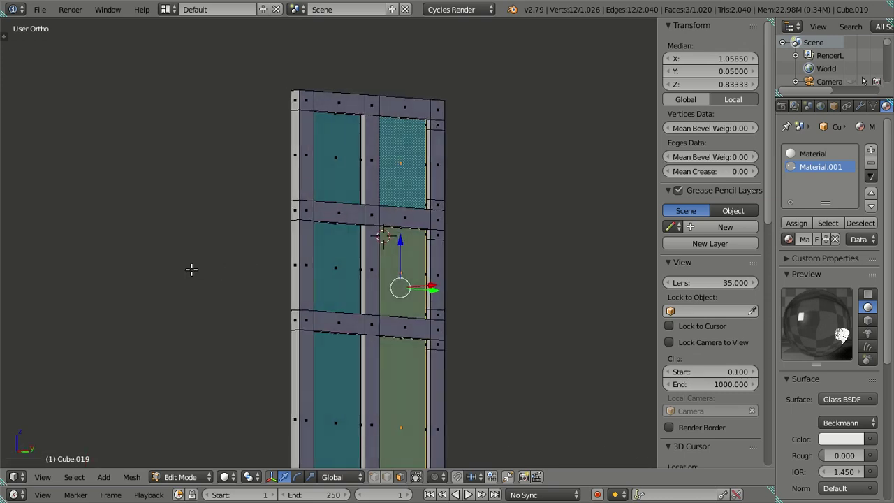
{"action": "middle_click_drag", "start_coordinate": [383, 223], "coordinate": [557, 235]}
{"action": "key", "text": "a"}
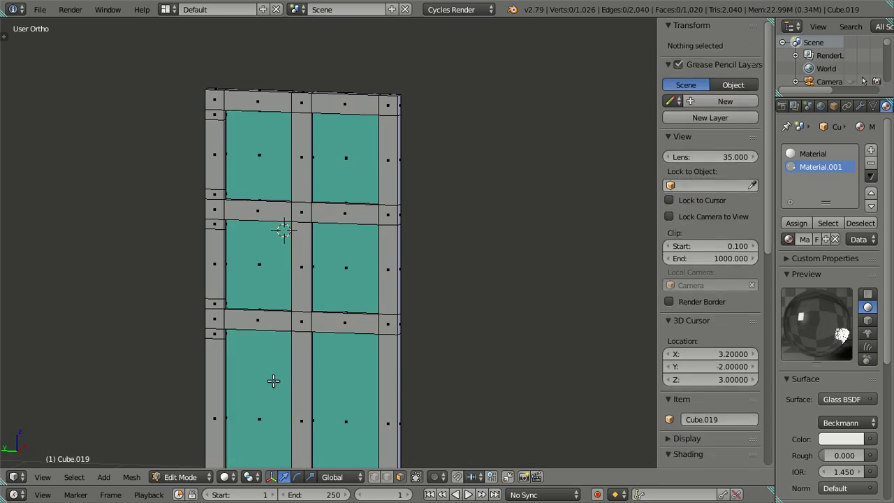
{"action": "scroll", "coordinate": [279, 234], "scroll_direction": "down", "scroll_amount": 4}
{"action": "scroll", "coordinate": [293, 279], "scroll_direction": "down", "scroll_amount": 2, "text": "shift"}
{"action": "scroll", "coordinate": [300, 289], "scroll_direction": "up", "scroll_amount": 4}
{"action": "right_click", "coordinate": [236, 308]}
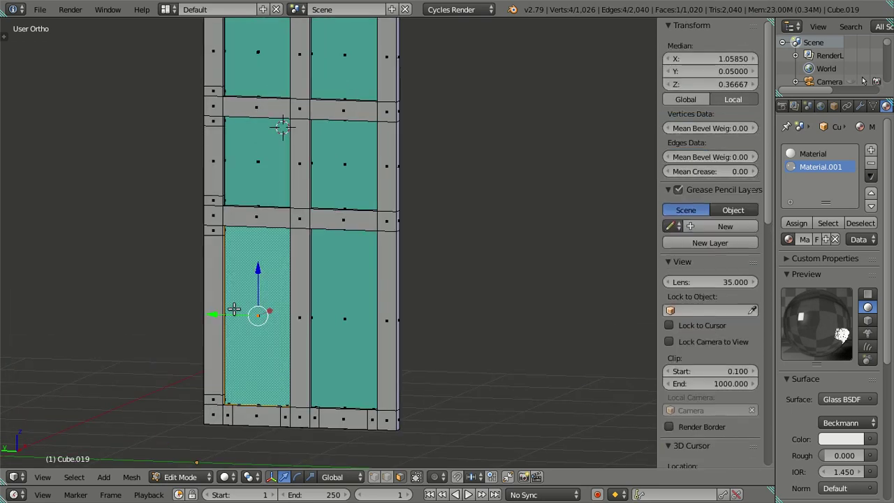
{"action": "mouse_move", "coordinate": [325, 210]}
{"action": "middle_mouse_down"}
{"action": "mouse_move", "coordinate": [225, 247]}
{"action": "mouse_move", "coordinate": [170, 228]}
{"action": "mouse_move", "coordinate": [132, 194]}
{"action": "mouse_move", "coordinate": [130, 150]}
{"action": "middle_mouse_up"}
{"action": "scroll", "coordinate": [133, 134], "scroll_direction": "up", "scroll_amount": 2}
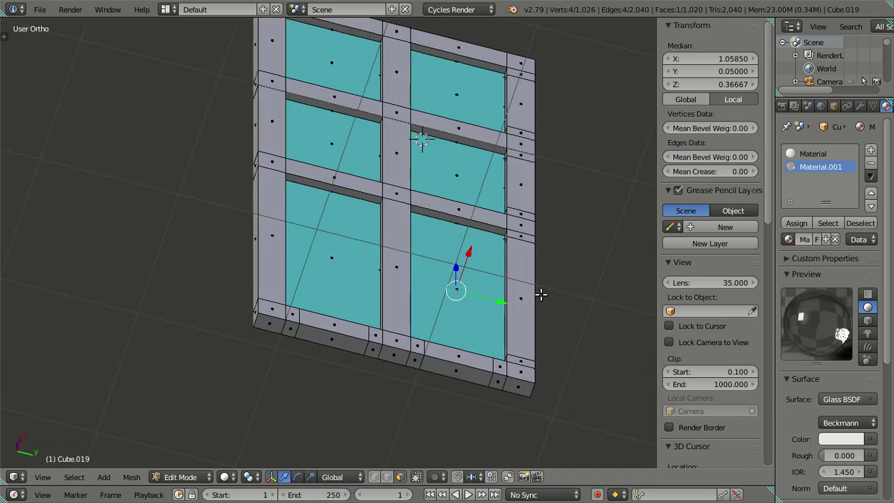
{"action": "key", "text": "z"}
{"action": "mouse_move", "coordinate": [494, 371]}
{"action": "middle_mouse_down"}
{"action": "mouse_move", "coordinate": [545, 394]}
{"action": "mouse_move", "coordinate": [520, 391]}
{"action": "mouse_move", "coordinate": [413, 279]}
{"action": "middle_mouse_up"}
{"action": "scroll", "coordinate": [409, 290], "scroll_direction": "up", "scroll_amount": 4}
{"action": "scroll", "coordinate": [404, 299], "scroll_direction": "up", "scroll_amount": 1}
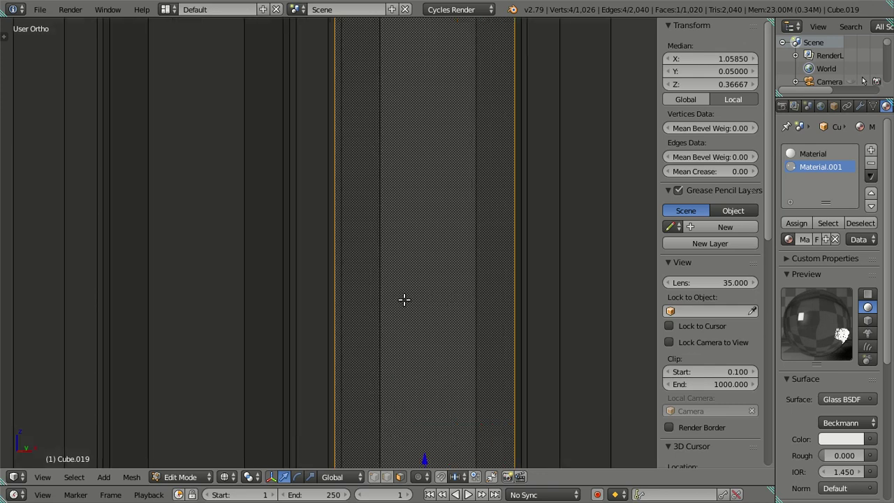
{"action": "scroll", "coordinate": [397, 295], "scroll_direction": "down", "scroll_amount": 5}
{"action": "key", "text": "z"}
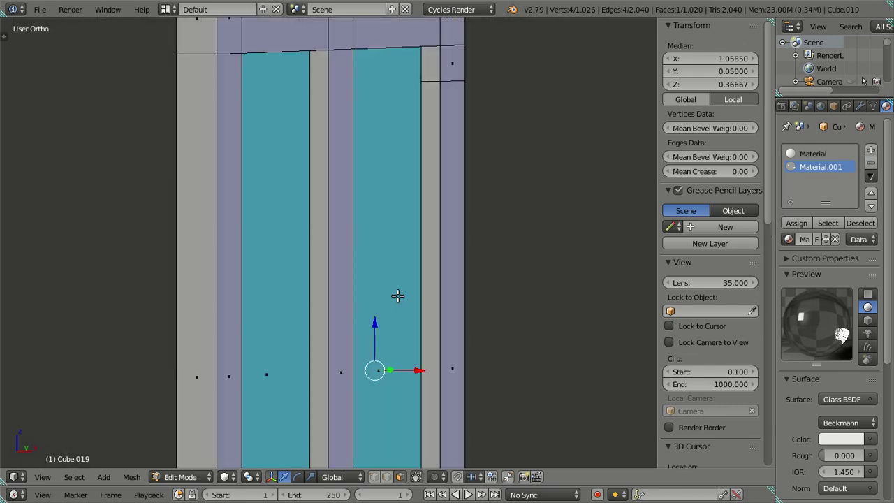
{"action": "key", "text": "a"}
{"action": "right_click", "coordinate": [401, 334]}
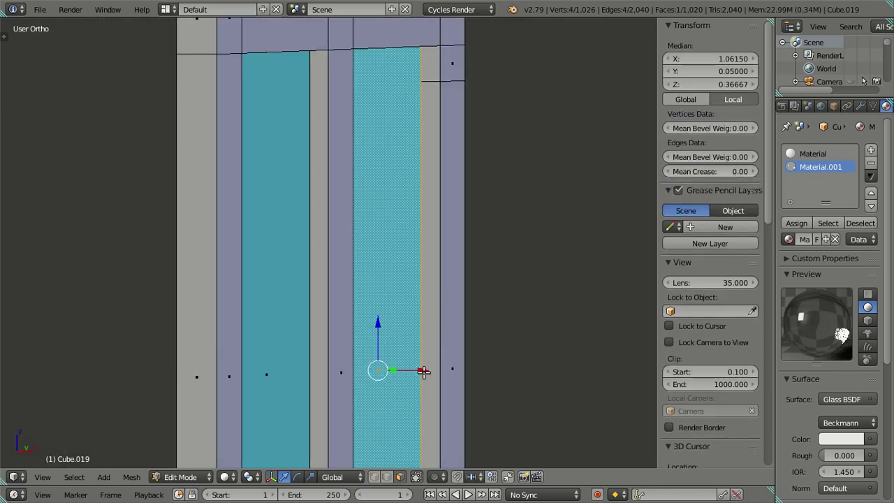
{"action": "key", "text": "g"}
{"action": "key", "text": "x"}
{"action": "left_click", "coordinate": [226, 325]}
{"action": "mouse_move", "coordinate": [225, 325]}
{"action": "middle_mouse_down"}
{"action": "mouse_move", "coordinate": [316, 322]}
{"action": "mouse_move", "coordinate": [265, 306]}
{"action": "middle_mouse_up"}
{"action": "key", "text": "ctrl+z"}
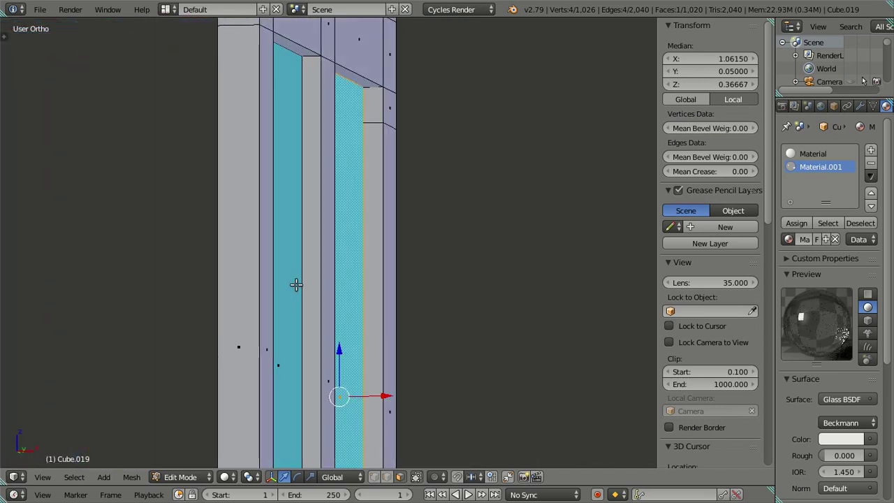
{"action": "key", "text": "KP_3"}
{"action": "key", "text": "KP_1"}
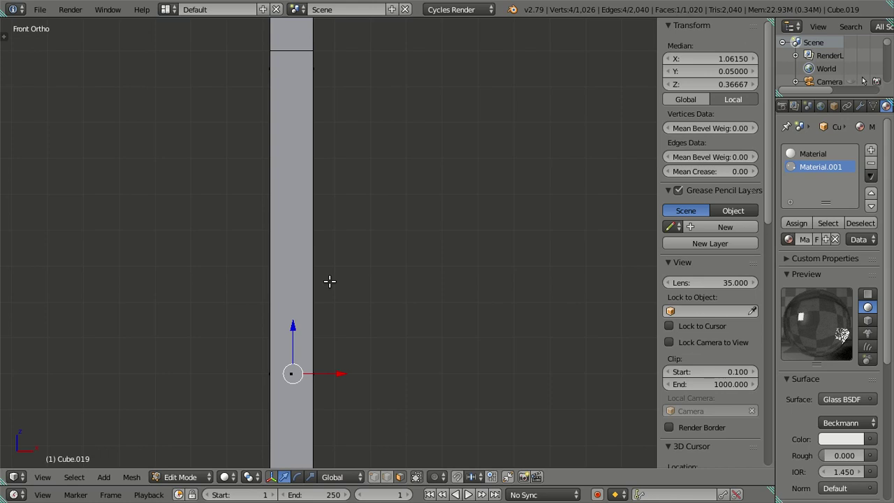
{"action": "key", "text": "z"}
{"action": "mouse_move", "coordinate": [327, 340]}
{"action": "middle_mouse_down"}
{"action": "mouse_move", "coordinate": [355, 104]}
{"action": "mouse_move", "coordinate": [335, 144]}
{"action": "middle_mouse_up"}
{"action": "key", "text": "KP_1"}
{"action": "scroll", "coordinate": [332, 143], "scroll_direction": "down", "scroll_amount": 2}
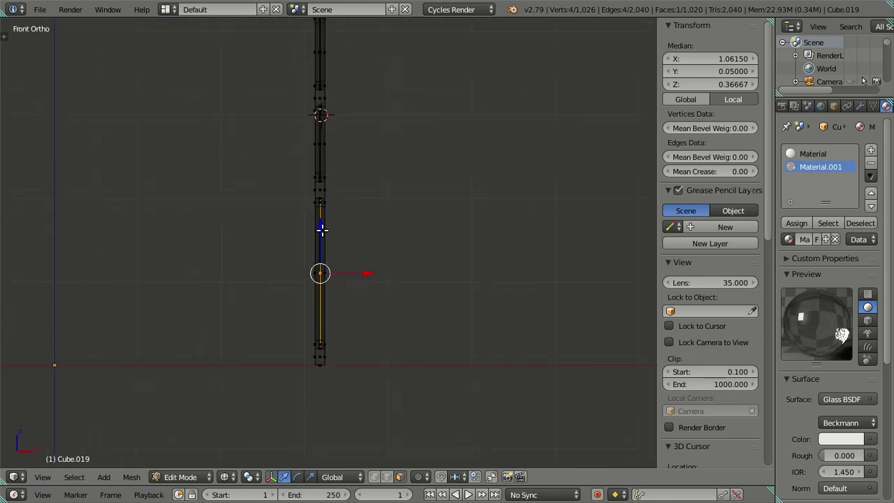
{"action": "mouse_move", "coordinate": [321, 228]}
{"action": "middle_mouse_down"}
{"action": "mouse_move", "coordinate": [399, 231]}
{"action": "mouse_move", "coordinate": [359, 235]}
{"action": "mouse_move", "coordinate": [375, 278]}
{"action": "middle_mouse_up"}
{"action": "key", "text": "KP_1"}
{"action": "scroll", "coordinate": [337, 286], "scroll_direction": "up", "scroll_amount": 3}
{"action": "scroll", "coordinate": [333, 284], "scroll_direction": "up", "scroll_amount": 3}
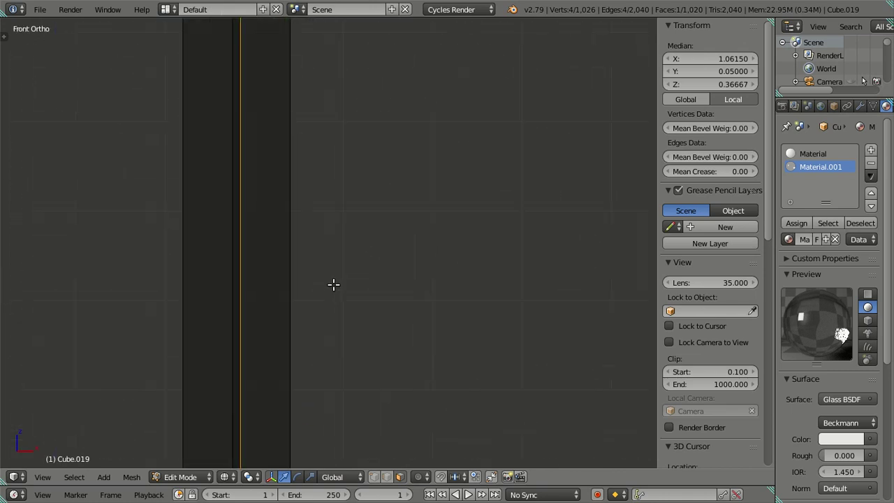
{"action": "key", "text": "a"}
{"action": "mouse_move", "coordinate": [337, 272]}
{"action": "middle_mouse_down"}
{"action": "mouse_move", "coordinate": [328, 273]}
{"action": "mouse_move", "coordinate": [355, 257]}
{"action": "mouse_move", "coordinate": [391, 254]}
{"action": "middle_mouse_up"}
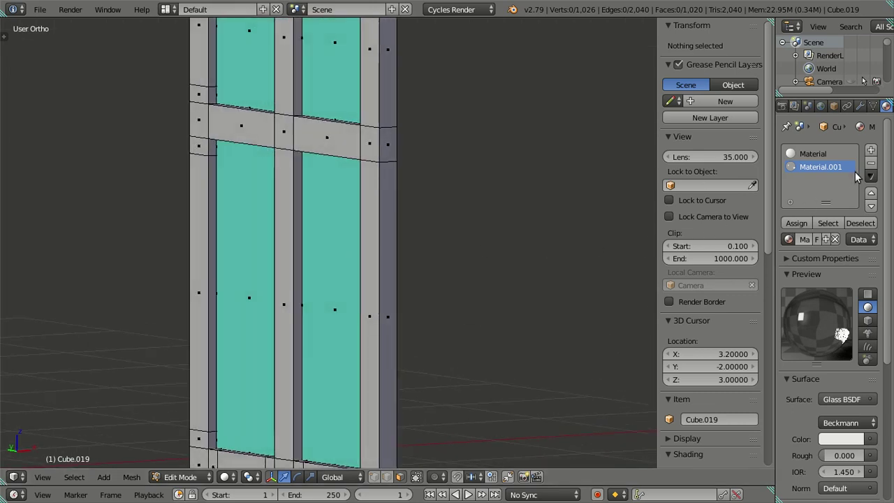
Remove the glass material slot Material.001 from the door in Object Mode
{"action": "left_click", "coordinate": [871, 164]}
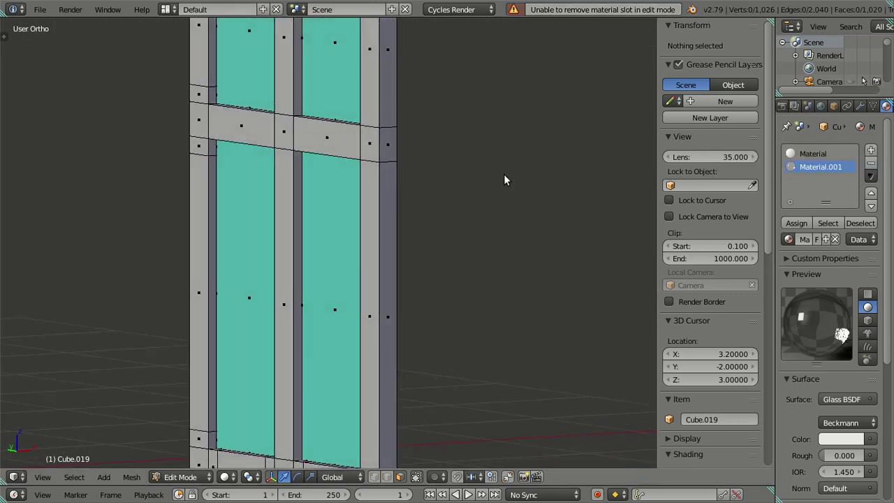
{"action": "key", "text": "Tab"}
{"action": "left_click", "coordinate": [871, 165]}
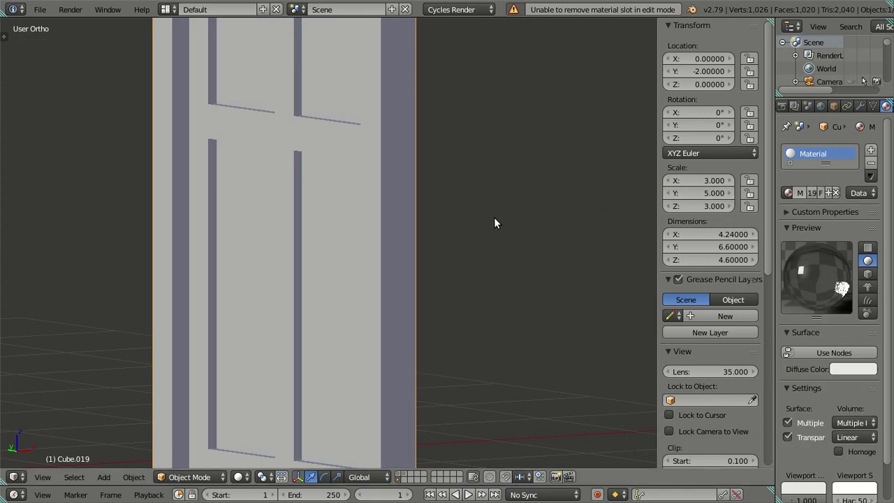
Select the right-hand door, isolate it in local view, and enter Edit Mode
{"action": "scroll", "coordinate": [313, 244], "scroll_direction": "down", "scroll_amount": 3}
{"action": "scroll", "coordinate": [314, 243], "scroll_direction": "down", "scroll_amount": 2}
{"action": "left_click", "coordinate": [313, 243]}
{"action": "key", "text": "KP_Divide"}
{"action": "key", "text": "Tab"}
{"action": "scroll", "coordinate": [314, 244], "scroll_direction": "up", "scroll_amount": 2}
{"action": "scroll", "coordinate": [274, 280], "scroll_direction": "up", "scroll_amount": 2}
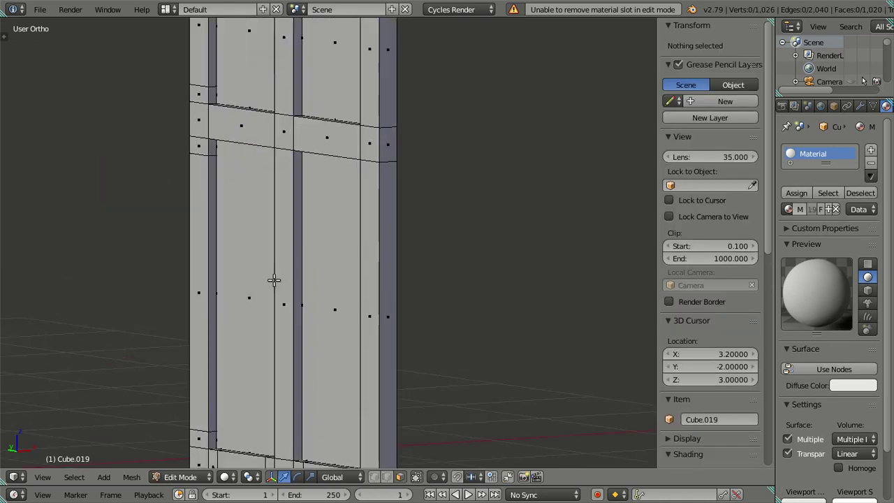
Select several pane faces on the door and check them from front and right views
{"action": "right_click", "coordinate": [274, 280]}
{"action": "mouse_move", "coordinate": [470, 357]}
{"action": "middle_mouse_down"}
{"action": "mouse_move", "coordinate": [310, 312]}
{"action": "mouse_move", "coordinate": [454, 321]}
{"action": "middle_mouse_up"}
{"action": "right_click", "coordinate": [411, 302], "text": "shift"}
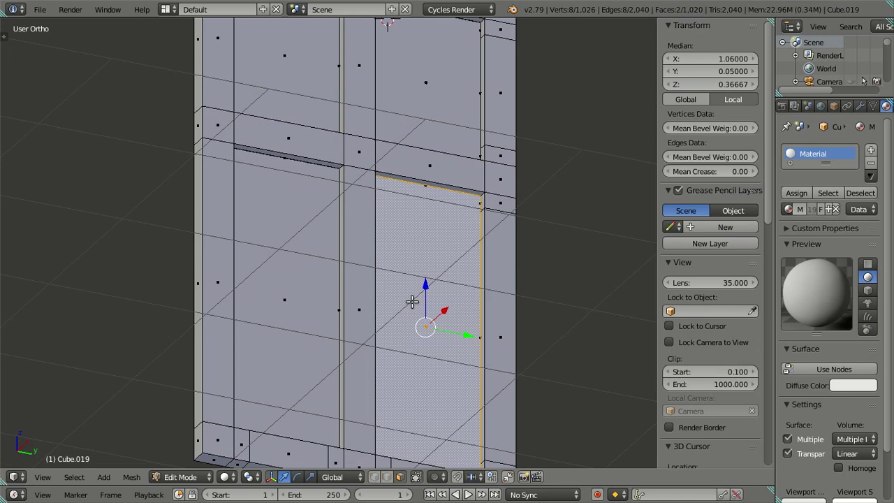
{"action": "right_click", "coordinate": [415, 94], "text": "shift"}
{"action": "scroll", "coordinate": [416, 93], "scroll_direction": "down", "scroll_amount": 3}
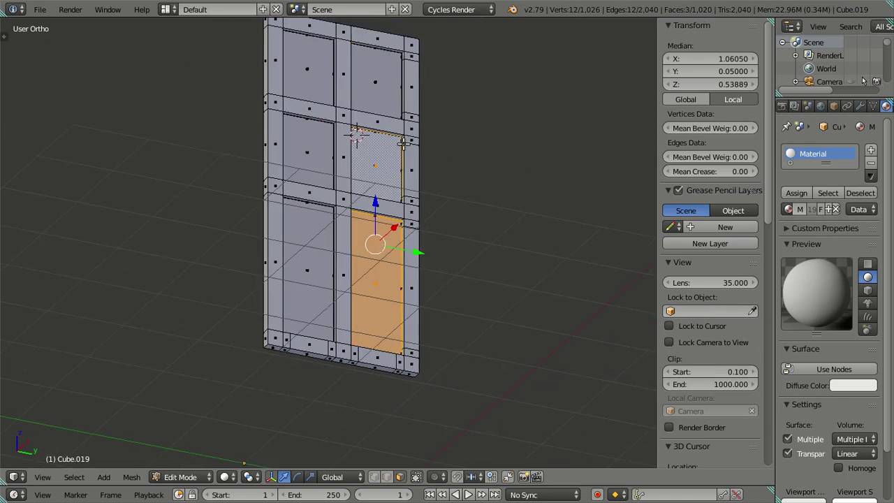
{"action": "key", "text": "KP_1"}
{"action": "key", "text": "KP_3"}
{"action": "scroll", "coordinate": [312, 226], "scroll_direction": "up", "scroll_amount": 1}
{"action": "scroll", "coordinate": [377, 279], "scroll_direction": "down", "scroll_amount": 1}
{"action": "scroll", "coordinate": [378, 281], "scroll_direction": "down", "scroll_amount": 3}
Select the lower, middle and top panels of the door's right-hand column
{"action": "key", "text": "a"}
{"action": "key", "text": "z"}
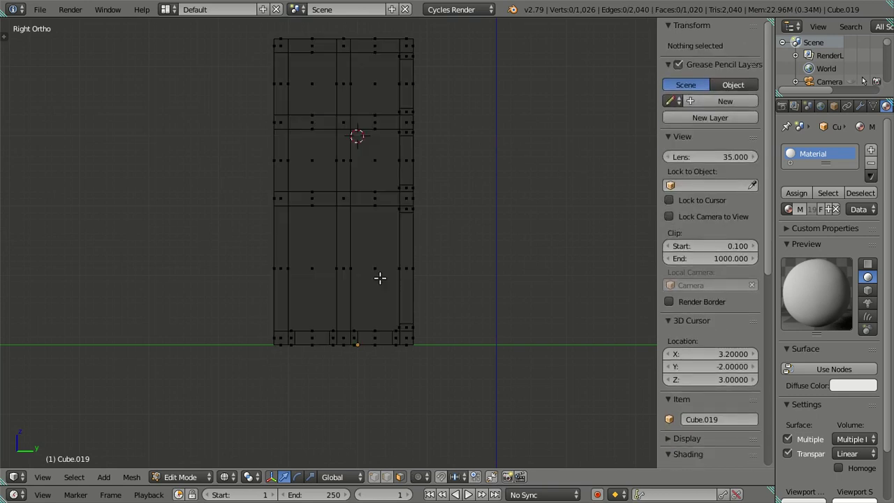
{"action": "right_click", "coordinate": [377, 266]}
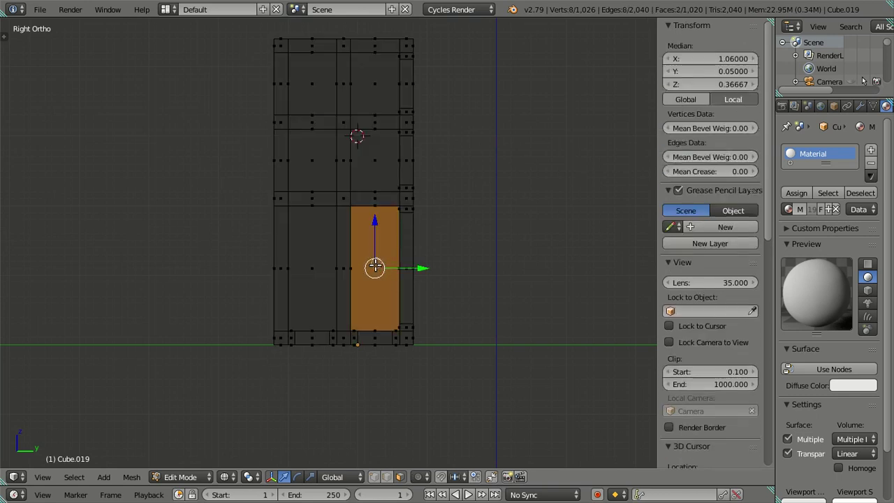
{"action": "right_click", "coordinate": [375, 150], "text": "shift"}
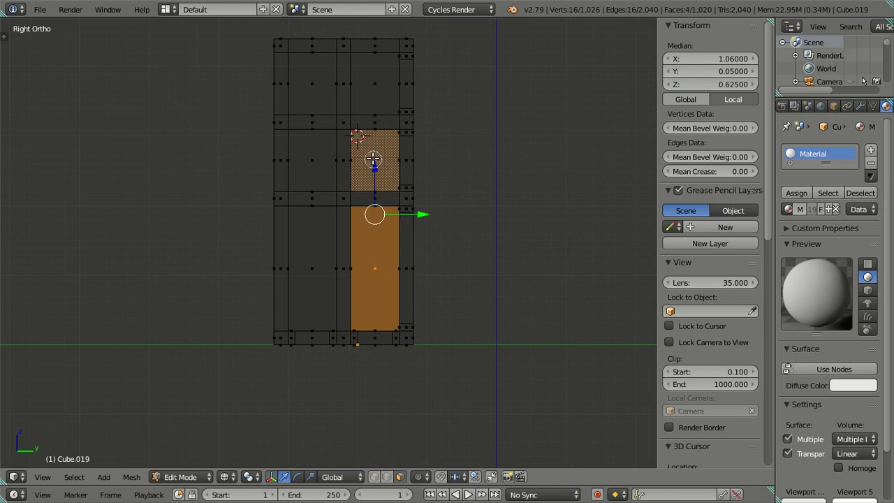
{"action": "right_click", "coordinate": [375, 85], "text": "shift"}
{"action": "key", "text": "z"}
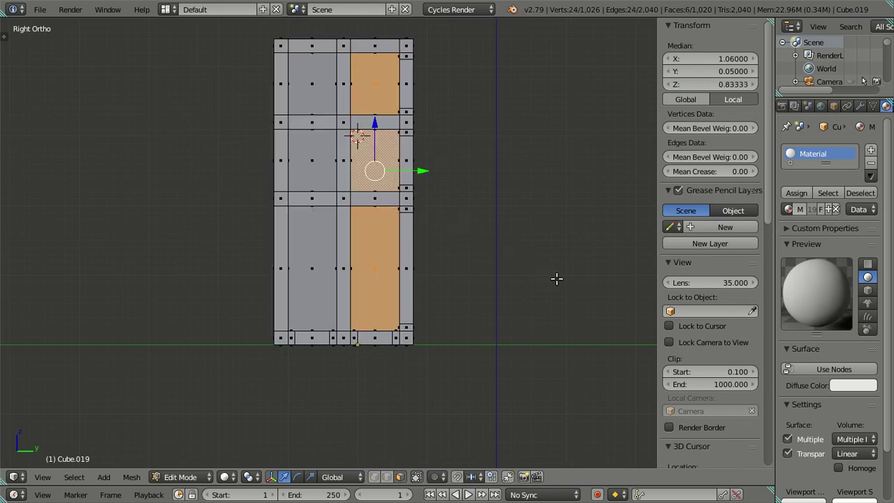
Extrude the right-column panels in place and scale them along the Y axis
{"action": "key", "text": "e"}
{"action": "right_click", "coordinate": [533, 247]}
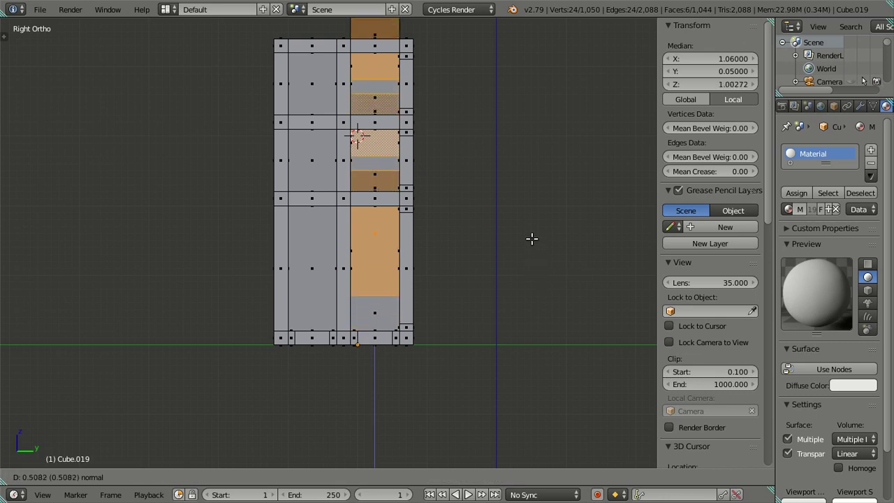
{"action": "key", "text": "s"}
{"action": "key", "text": "y"}
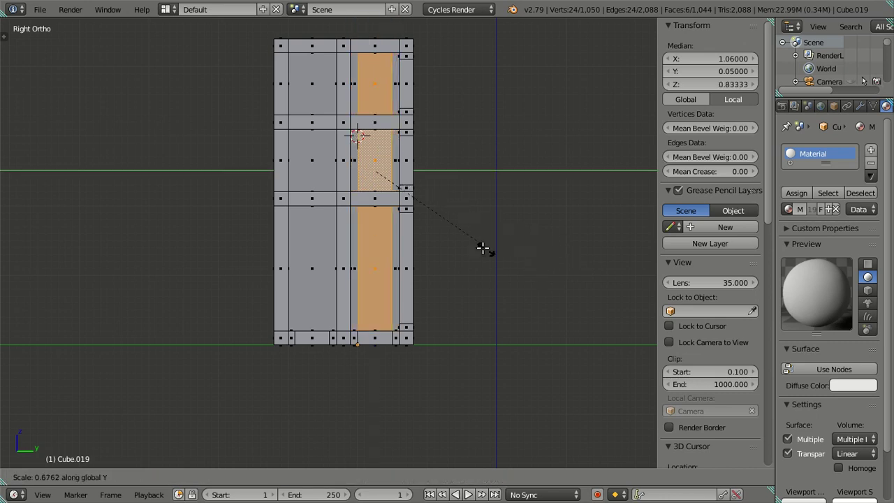
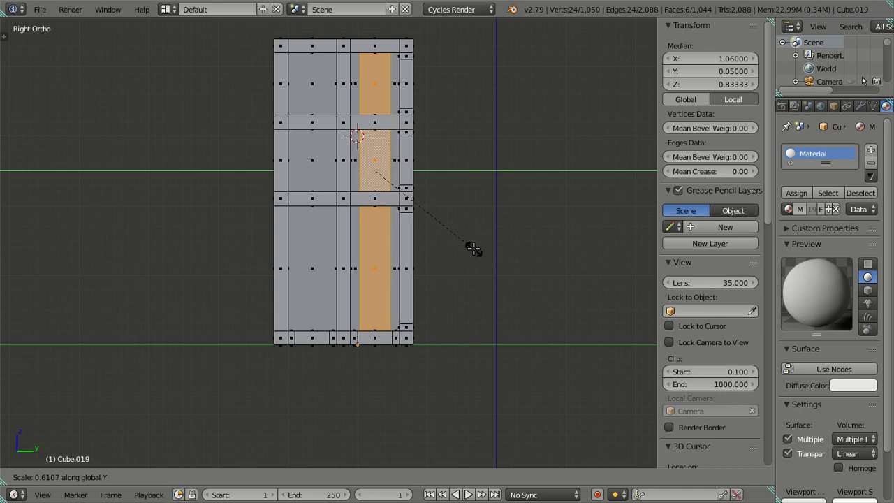
Confirm the narrowed right-column panels, then select the left-column door panel faces in wireframe
{"action": "left_click", "coordinate": [472, 249]}
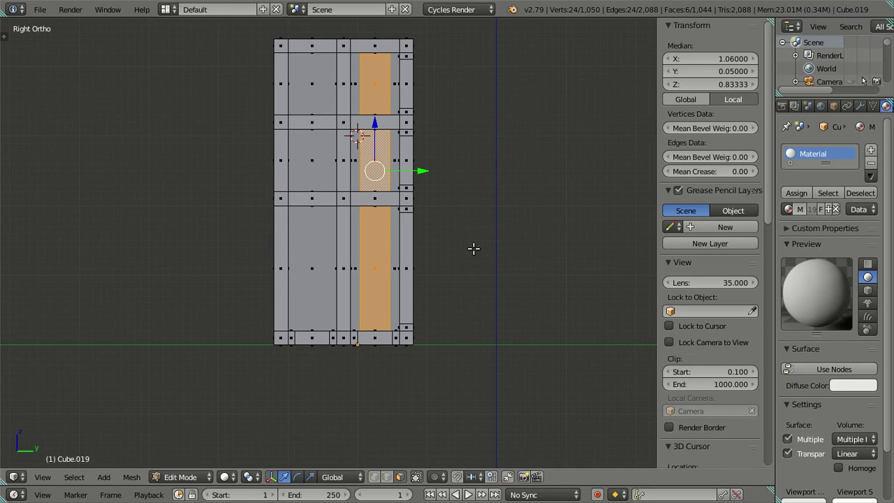
{"action": "key", "text": "a"}
{"action": "right_click", "coordinate": [308, 261]}
{"action": "key", "text": "z"}
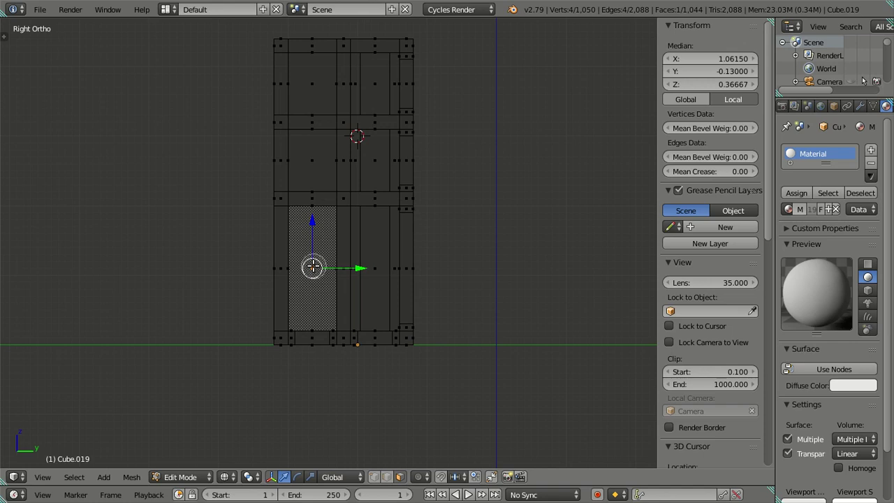
{"action": "right_click", "coordinate": [313, 204], "text": "shift"}
{"action": "right_click", "coordinate": [312, 160], "text": "shift"}
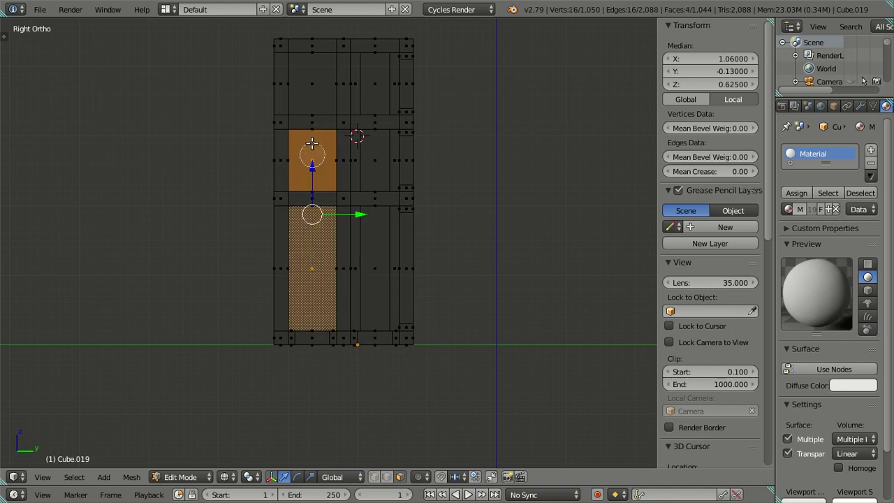
{"action": "right_click", "coordinate": [313, 84], "text": "shift"}
Extrude the left-column panel faces and scale them narrower along Y
{"action": "key", "text": "e"}
{"action": "key", "text": "s"}
{"action": "key", "text": "y"}
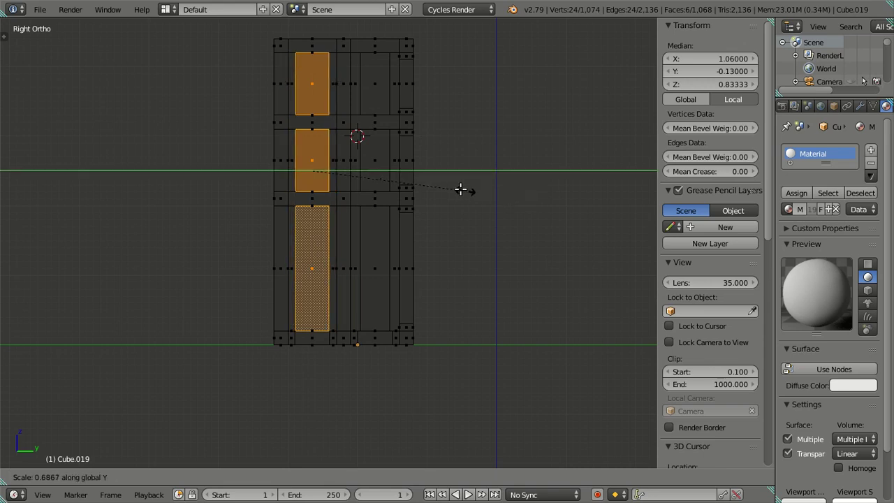
{"action": "left_click", "coordinate": [442, 189]}
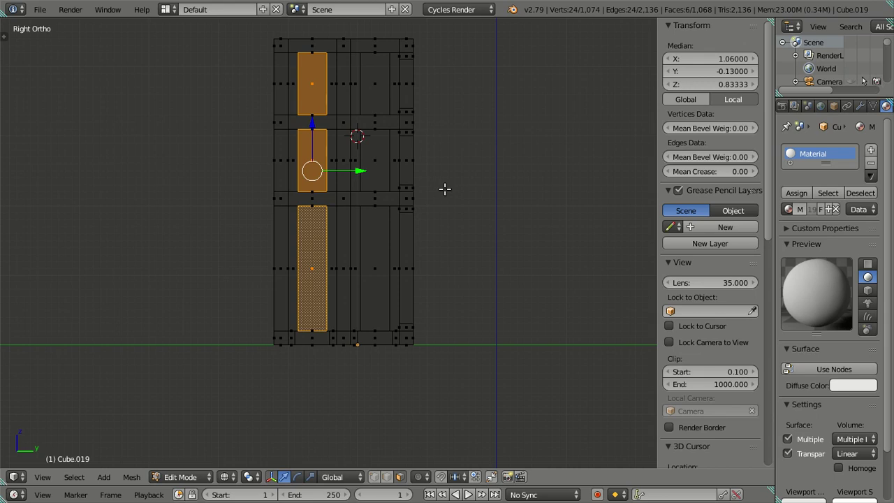
Select a vertical edge in the bottom rail and set its Median Y to 0.1
{"action": "key", "text": "a"}
{"action": "key", "text": "z"}
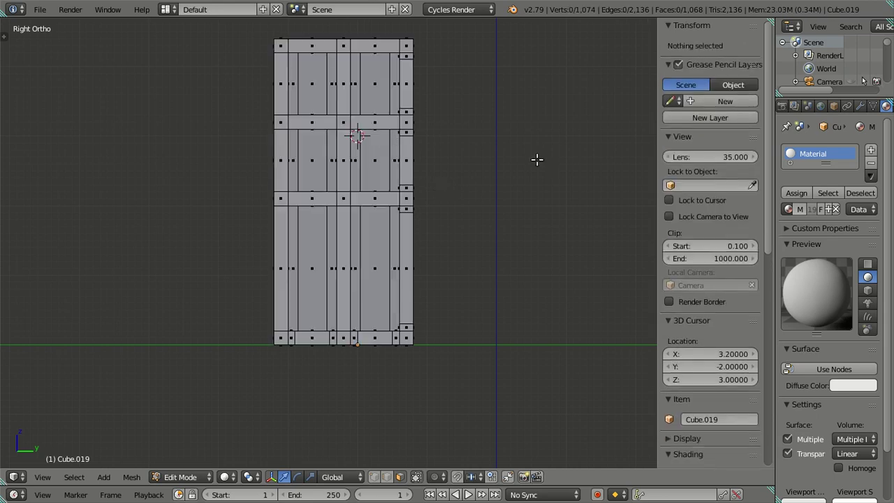
{"action": "scroll", "coordinate": [426, 254], "scroll_direction": "up", "scroll_amount": 2}
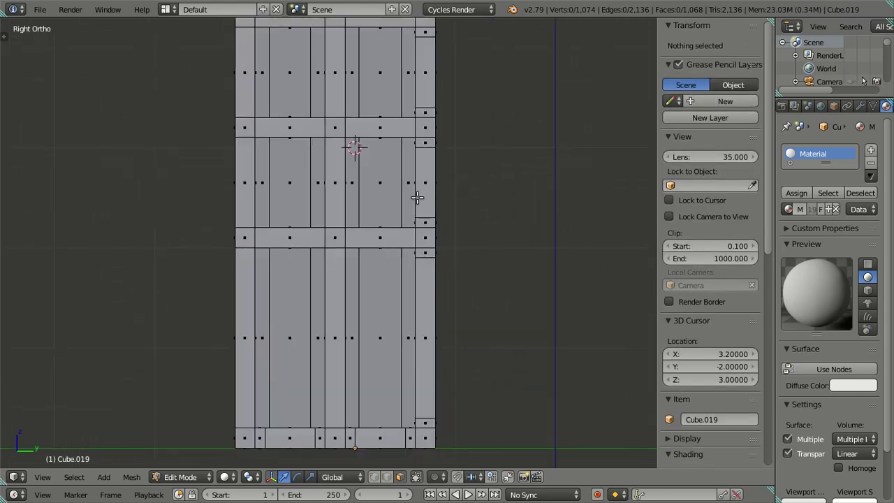
{"action": "middle_click_drag", "start_coordinate": [417, 198], "coordinate": [388, 270], "text": "shift"}
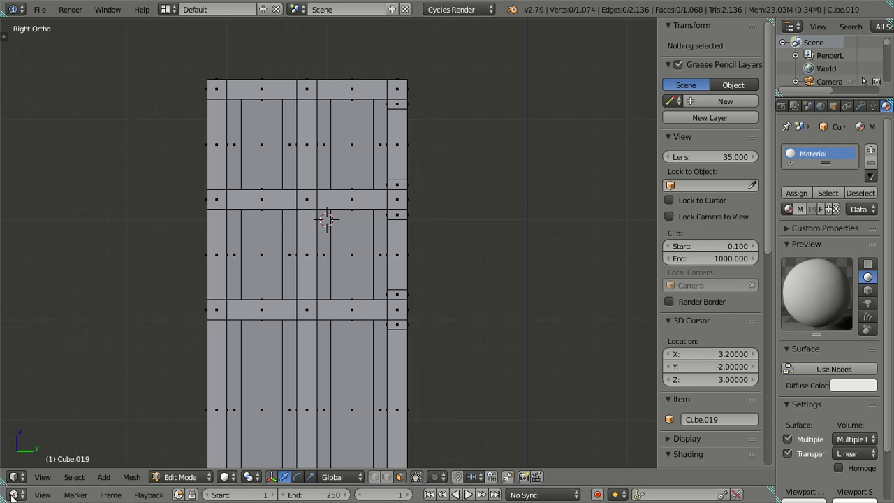
{"action": "scroll", "coordinate": [384, 145], "scroll_direction": "down", "scroll_amount": 2, "text": "shift"}
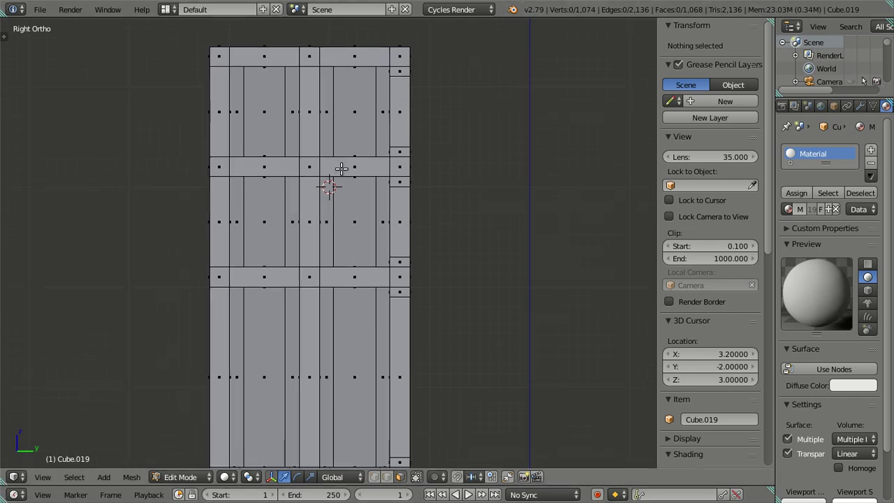
{"action": "key", "text": "z"}
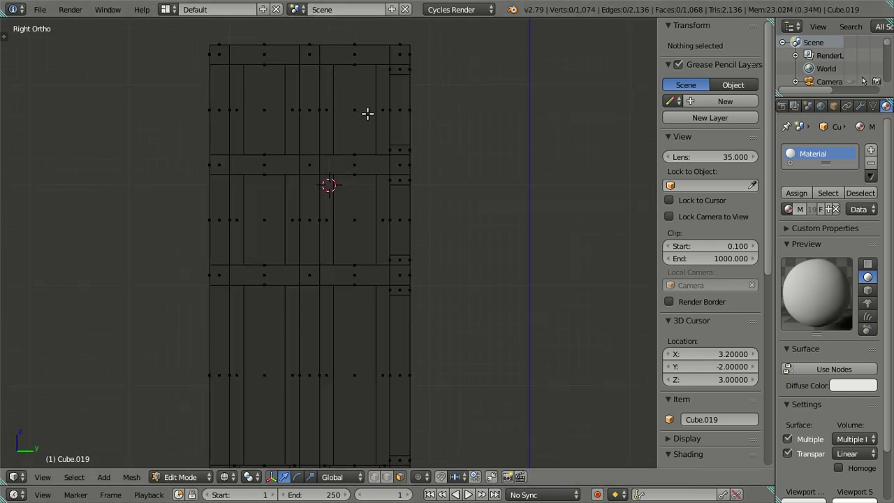
{"action": "scroll", "coordinate": [382, 227], "scroll_direction": "down", "scroll_amount": 6, "text": "shift"}
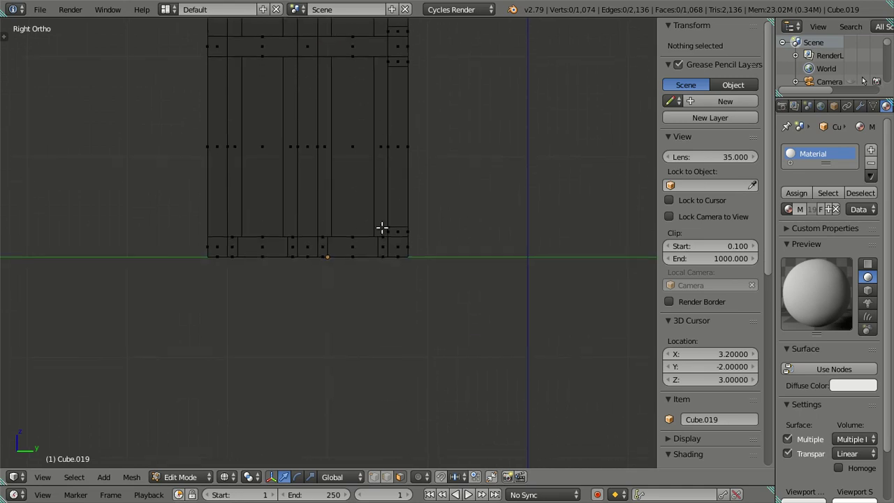
{"action": "scroll", "coordinate": [325, 253], "scroll_direction": "up", "scroll_amount": 5}
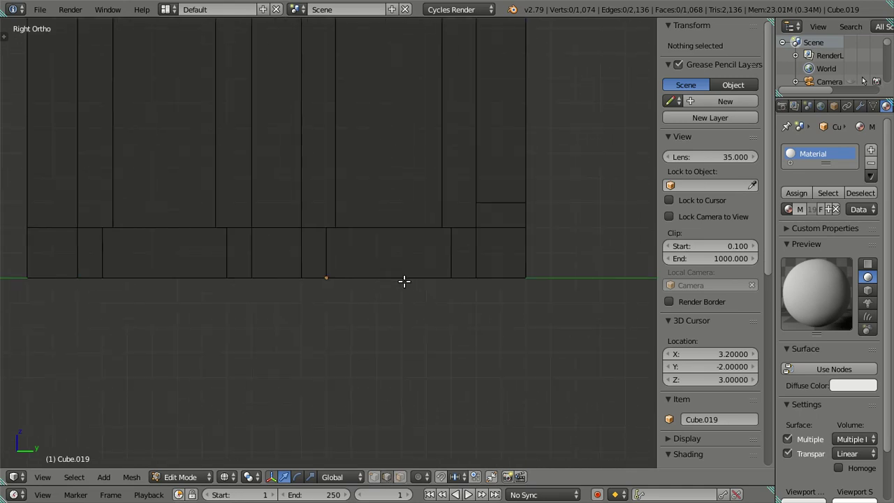
{"action": "left_click", "coordinate": [452, 254]}
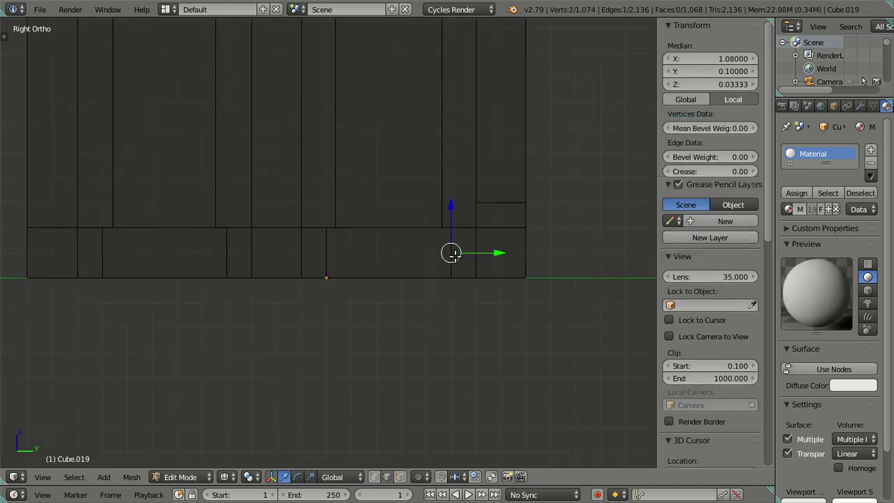
{"action": "key", "text": "g"}
{"action": "key", "text": "y"}
{"action": "key", "text": "Escape"}
{"action": "left_click", "coordinate": [719, 71]}
{"action": "key", "text": "Return"}
{"action": "scroll", "coordinate": [535, 160], "scroll_direction": "down", "scroll_amount": 2}
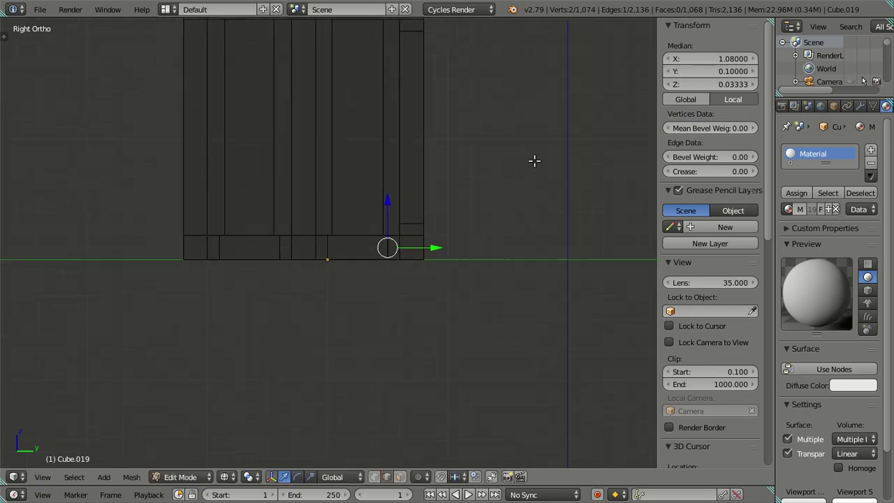
Select the remaining bottom-rail vertical edges and set their Median Y to 0.01
{"action": "key", "text": "a"}
{"action": "middle_click_drag", "start_coordinate": [342, 189], "coordinate": [351, 282], "text": "shift"}
{"action": "scroll", "coordinate": [333, 251], "scroll_direction": "down", "scroll_amount": 4}
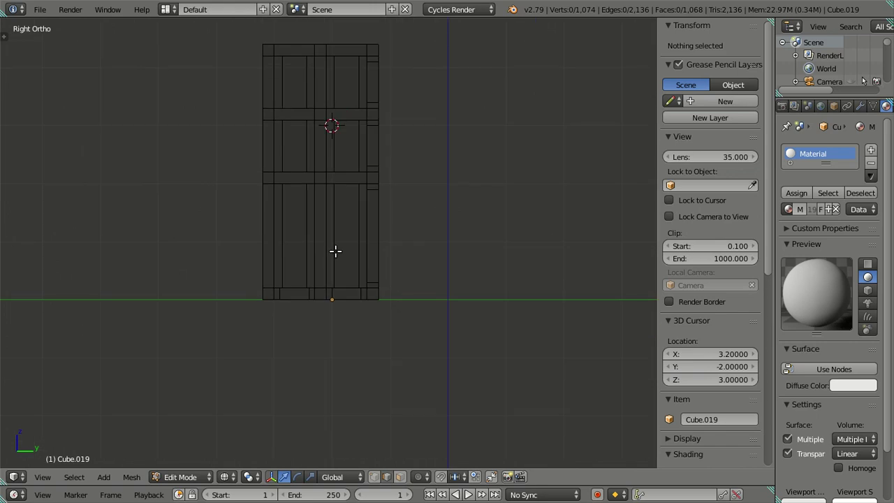
{"action": "scroll", "coordinate": [335, 252], "scroll_direction": "up", "scroll_amount": 2}
{"action": "scroll", "coordinate": [335, 252], "scroll_direction": "up", "scroll_amount": 1}
{"action": "scroll", "coordinate": [361, 328], "scroll_direction": "up", "scroll_amount": 1}
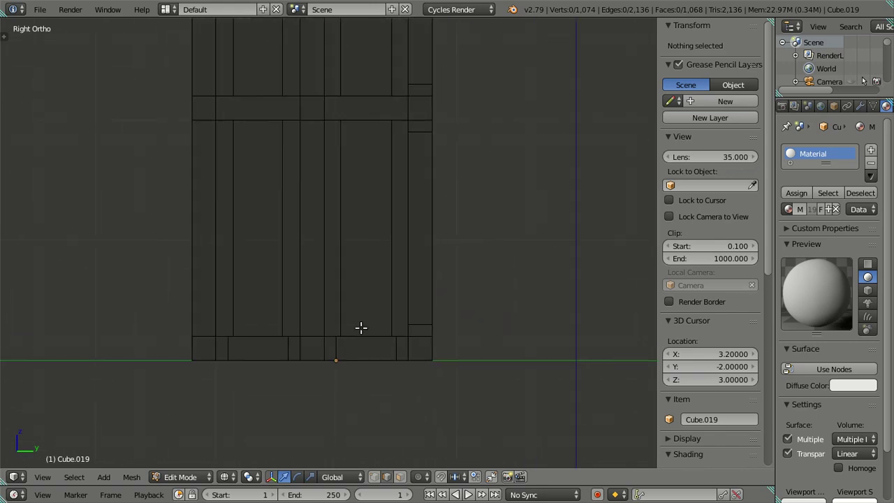
{"action": "middle_click_drag", "start_coordinate": [356, 324], "coordinate": [375, 236], "text": "shift"}
{"action": "scroll", "coordinate": [356, 305], "scroll_direction": "up", "scroll_amount": 2}
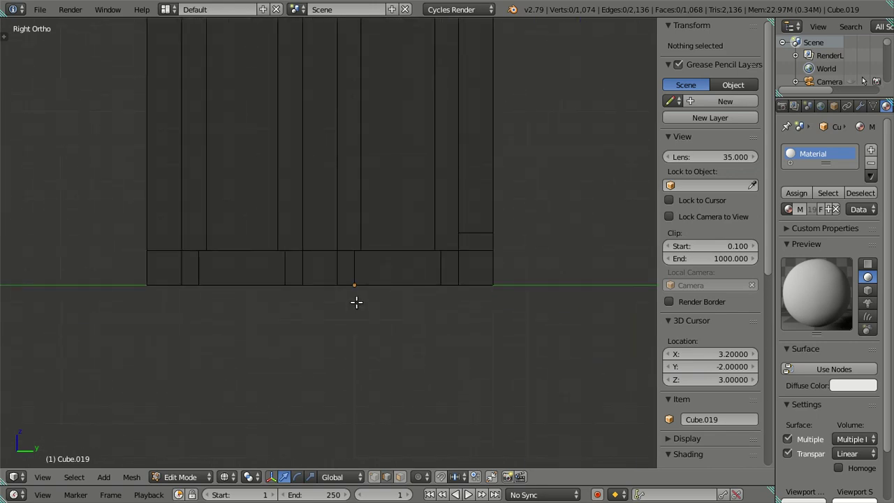
{"action": "right_click", "coordinate": [286, 265]}
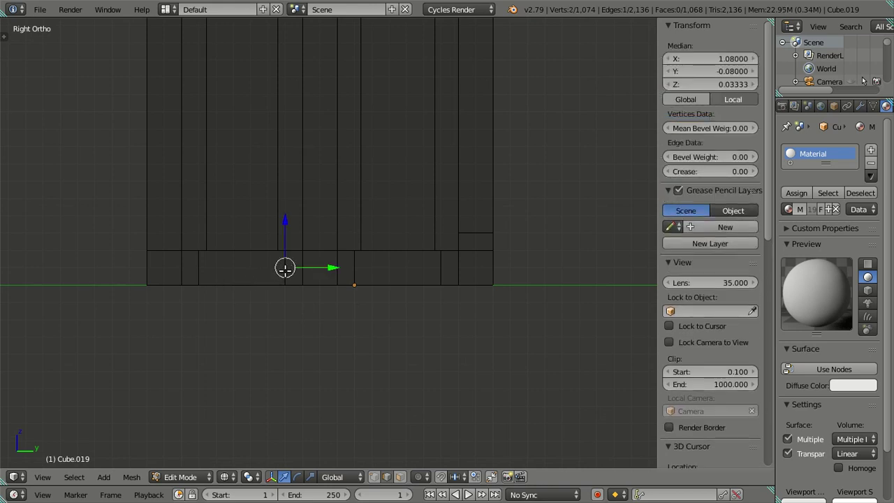
{"action": "right_click", "coordinate": [285, 268], "text": "shift"}
{"action": "right_click", "coordinate": [285, 269], "text": "shift"}
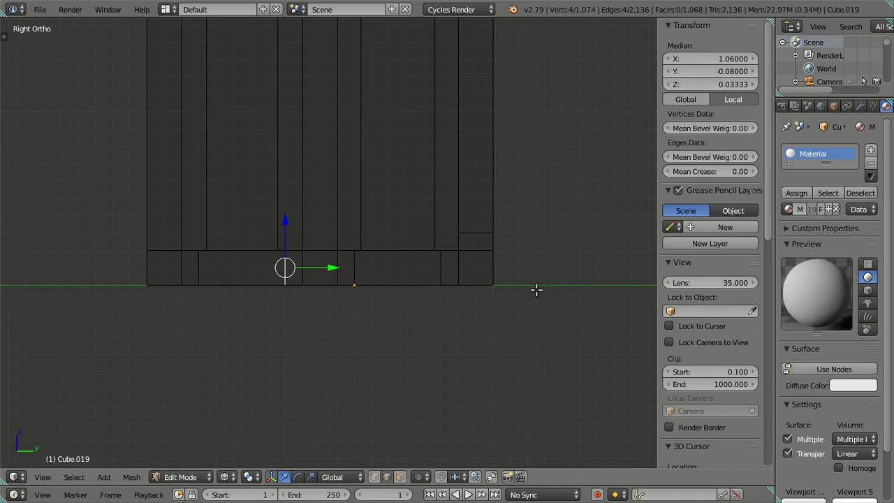
{"action": "right_click", "coordinate": [440, 269], "text": "shift"}
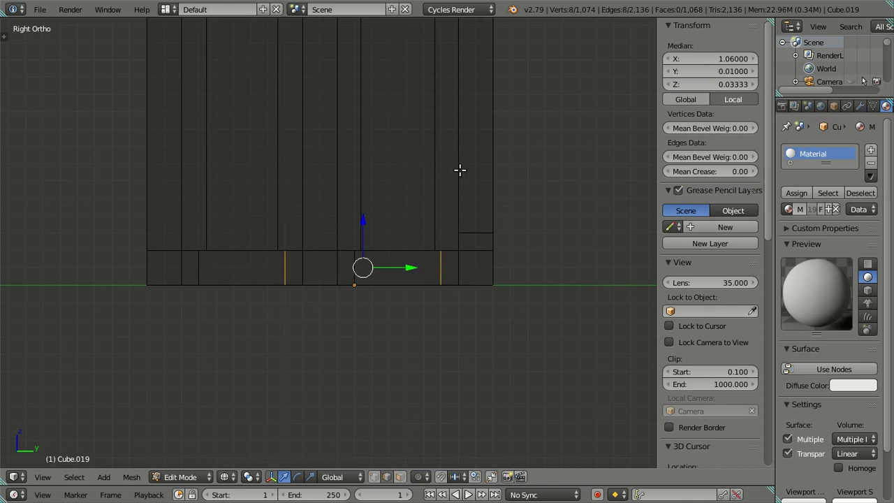
{"action": "left_click", "coordinate": [705, 71]}
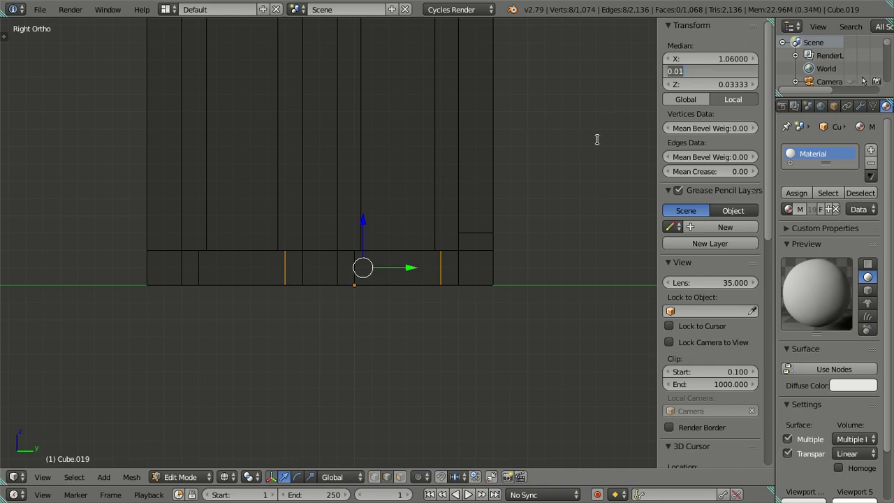
{"action": "key", "text": "Return"}
{"action": "key", "text": "a"}
{"action": "scroll", "coordinate": [488, 280], "scroll_direction": "down", "scroll_amount": 4}
{"action": "middle_click_drag", "start_coordinate": [397, 232], "coordinate": [418, 338], "text": "shift"}
Circle-select all six door panel strips, left and right columns
{"action": "key", "text": "c"}
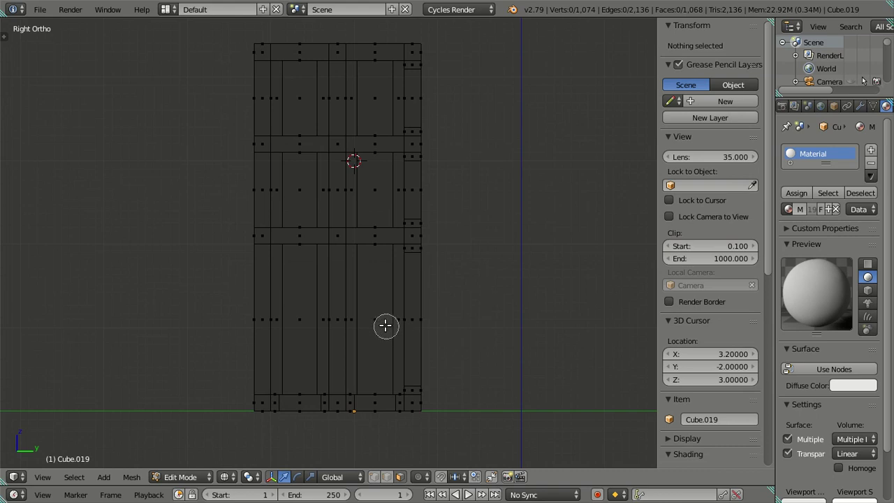
{"action": "left_click", "coordinate": [375, 321]}
{"action": "left_click", "coordinate": [299, 319]}
{"action": "left_click", "coordinate": [298, 189]}
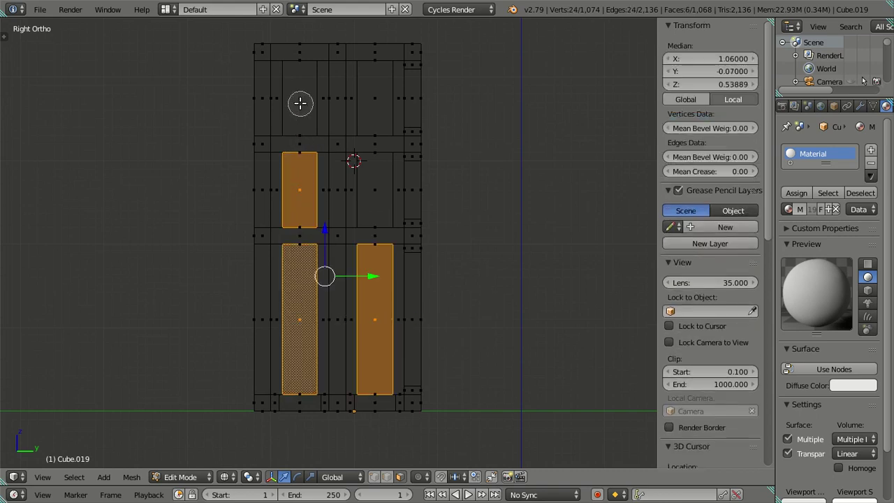
{"action": "left_click", "coordinate": [299, 98]}
{"action": "left_click", "coordinate": [371, 97]}
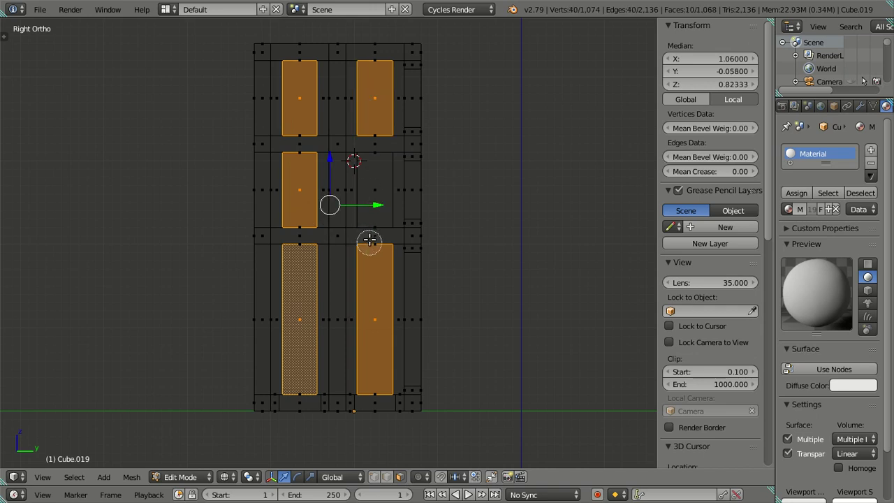
{"action": "left_click", "coordinate": [374, 190]}
{"action": "key", "text": "Escape"}
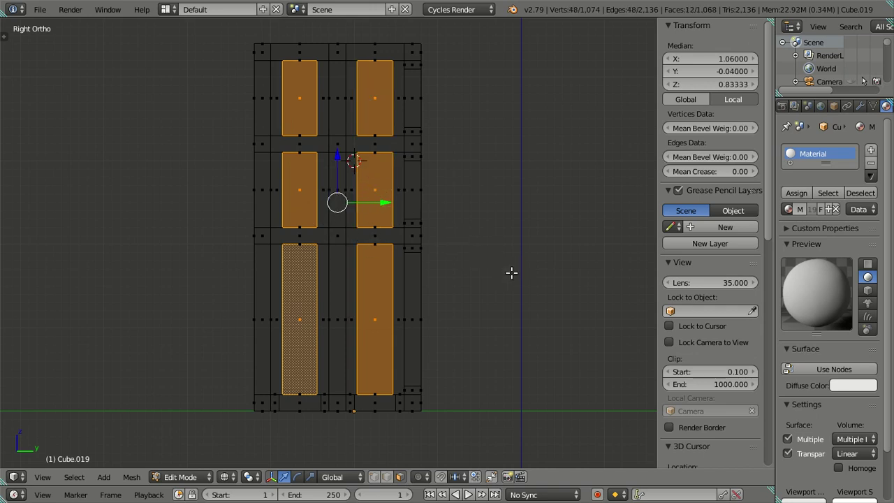
In edge mode, brush-deselect the panel faces, keeping only the two long inner vertical edges
{"action": "key", "text": "ctrl+Tab"}
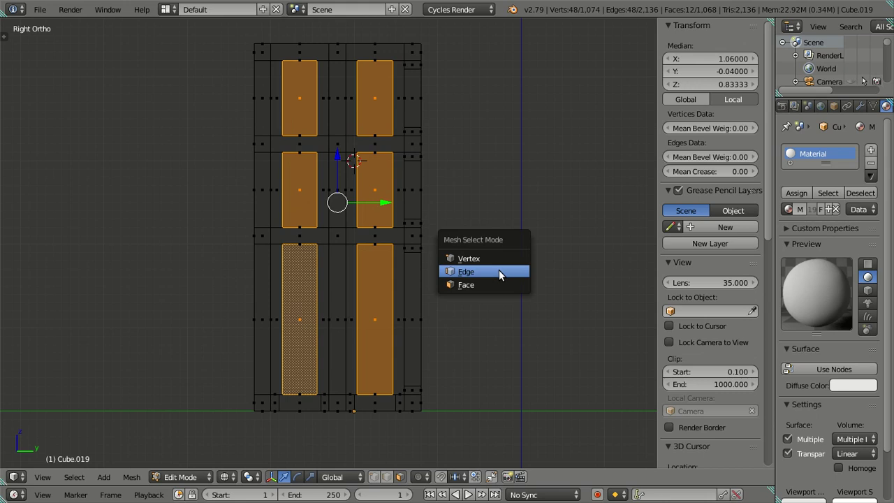
{"action": "left_click", "coordinate": [499, 274]}
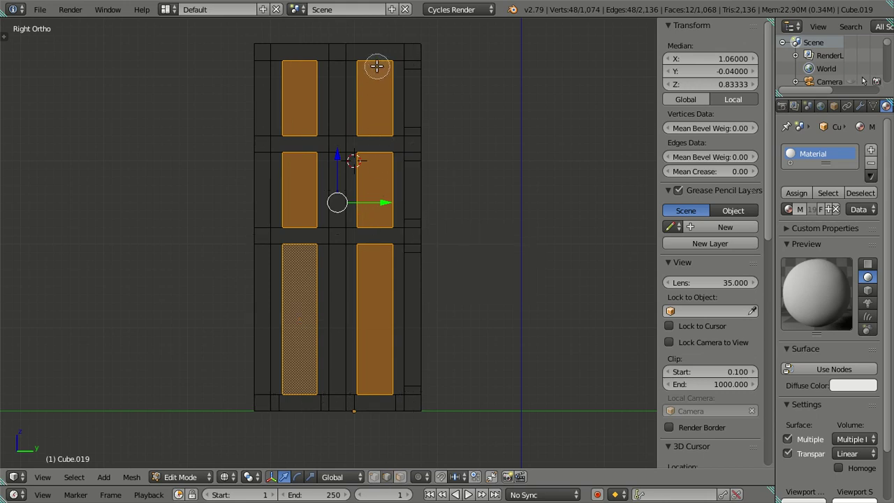
{"action": "middle_click_drag", "start_coordinate": [375, 60], "coordinate": [365, 56]}
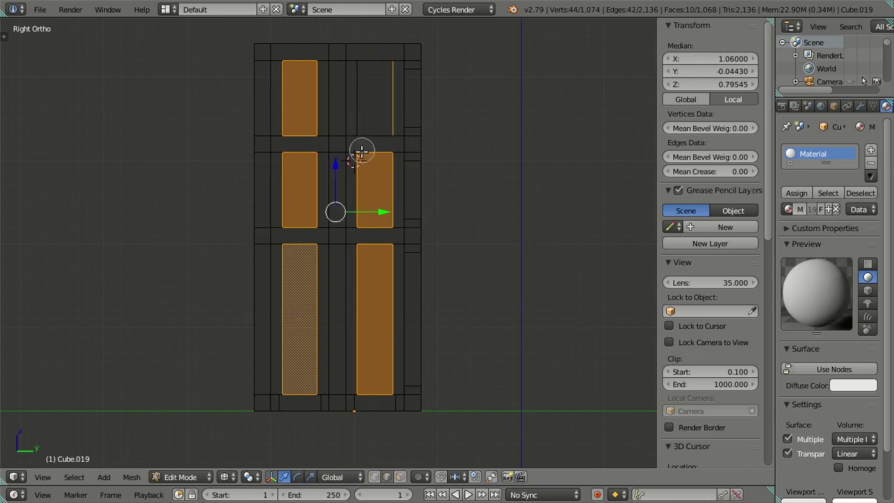
{"action": "middle_click_drag", "start_coordinate": [360, 150], "coordinate": [358, 155]}
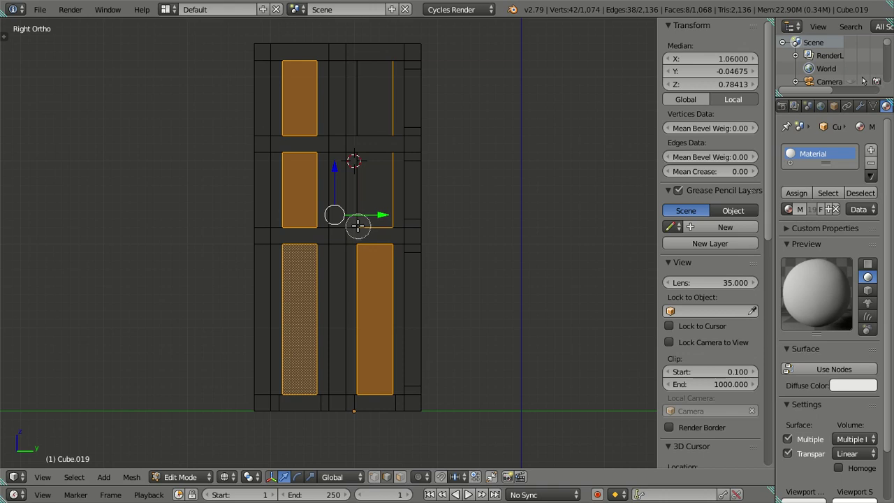
{"action": "middle_click_drag", "start_coordinate": [351, 254], "coordinate": [359, 244]}
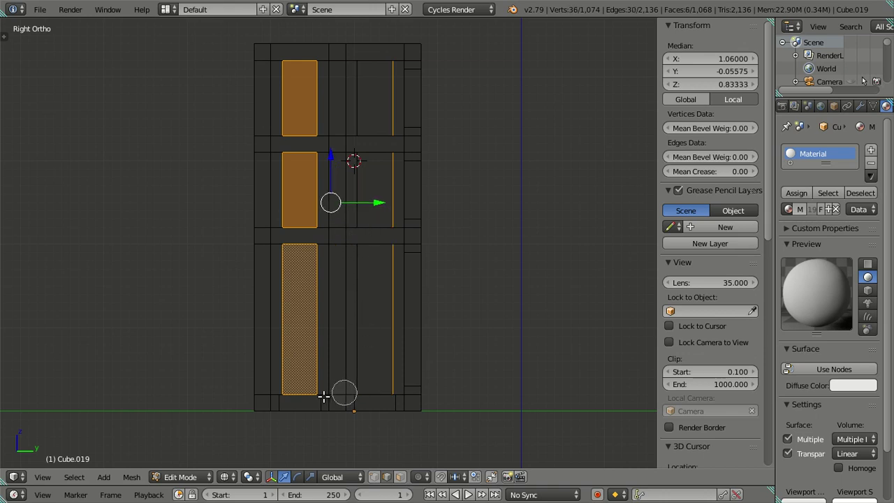
{"action": "middle_click", "coordinate": [281, 384]}
{"action": "middle_click", "coordinate": [285, 227]}
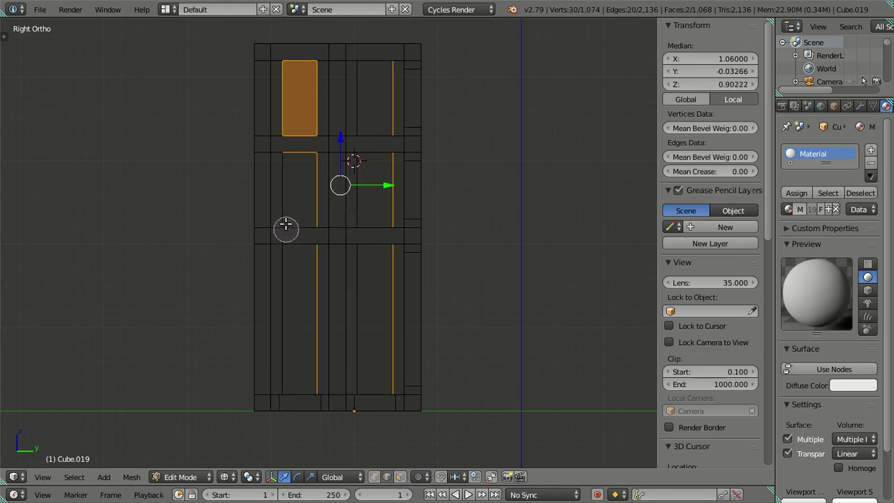
{"action": "middle_click_drag", "start_coordinate": [285, 144], "coordinate": [284, 72]}
{"action": "key", "text": "Escape"}
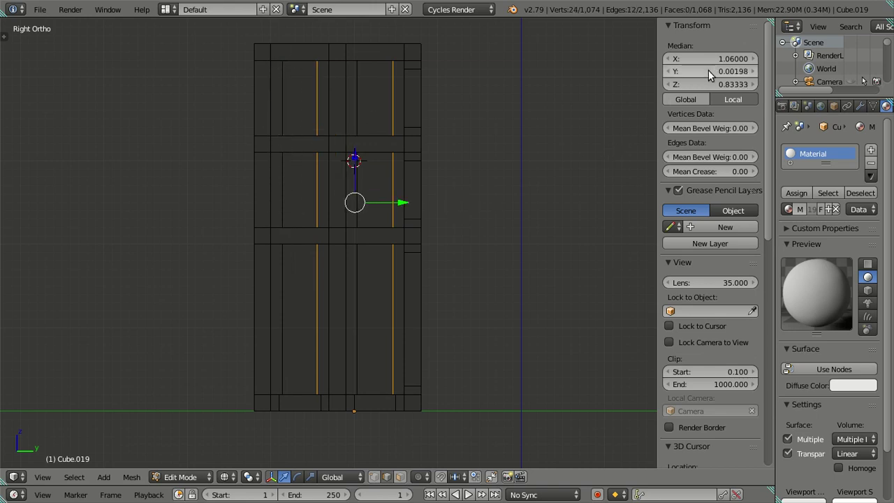
Set the two inner vertical edges' Median Y to 0.01 and inspect the door's lower edges
{"action": "left_click_drag", "start_coordinate": [709, 75], "coordinate": [719, 75]}
{"action": "middle_click_drag", "start_coordinate": [440, 448], "coordinate": [424, 259], "text": "shift"}
{"action": "scroll", "coordinate": [419, 273], "scroll_direction": "up", "scroll_amount": 4}
{"action": "scroll", "coordinate": [353, 253], "scroll_direction": "up", "scroll_amount": 3}
{"action": "scroll", "coordinate": [485, 250], "scroll_direction": "up", "scroll_amount": 1}
{"action": "scroll", "coordinate": [487, 253], "scroll_direction": "up", "scroll_amount": 1}
{"action": "scroll", "coordinate": [489, 253], "scroll_direction": "up", "scroll_amount": 1}
{"action": "middle_click_drag", "start_coordinate": [521, 254], "coordinate": [316, 335], "text": "shift"}
{"action": "scroll", "coordinate": [478, 322], "scroll_direction": "down", "scroll_amount": 2}
{"action": "scroll", "coordinate": [443, 191], "scroll_direction": "down", "scroll_amount": 2}
{"action": "scroll", "coordinate": [379, 144], "scroll_direction": "down", "scroll_amount": 2}
{"action": "middle_click_drag", "start_coordinate": [379, 144], "coordinate": [405, 253]}
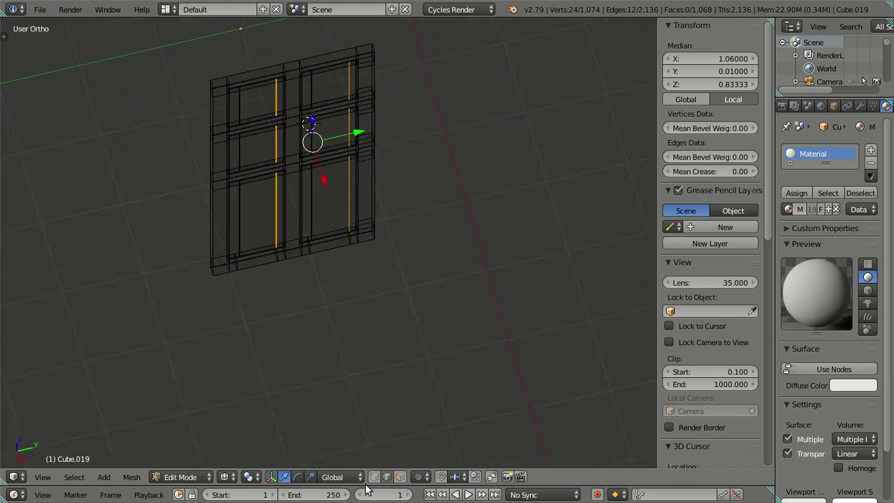
View the door from the front, then the right-side orthographic view, zooming in
{"action": "mouse_move", "coordinate": [363, 307]}
{"action": "middle_mouse_down"}
{"action": "mouse_move", "coordinate": [343, 296]}
{"action": "mouse_move", "coordinate": [339, 235]}
{"action": "mouse_move", "coordinate": [356, 180]}
{"action": "mouse_move", "coordinate": [373, 345]}
{"action": "mouse_move", "coordinate": [370, 249]}
{"action": "mouse_move", "coordinate": [351, 277]}
{"action": "mouse_move", "coordinate": [355, 335]}
{"action": "middle_mouse_up"}
{"action": "key", "text": "KP_1"}
{"action": "key", "text": "KP_3"}
{"action": "scroll", "coordinate": [375, 88], "scroll_direction": "up", "scroll_amount": 2}
{"action": "scroll", "coordinate": [426, 266], "scroll_direction": "up", "scroll_amount": 2}
{"action": "scroll", "coordinate": [429, 144], "scroll_direction": "up", "scroll_amount": 2}
{"action": "scroll", "coordinate": [371, 307], "scroll_direction": "up", "scroll_amount": 2}
{"action": "scroll", "coordinate": [370, 307], "scroll_direction": "up", "scroll_amount": 2}
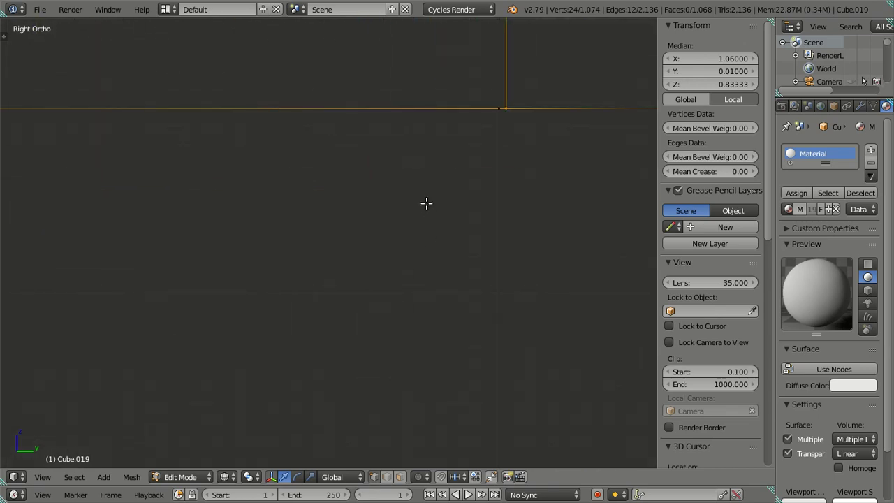
{"action": "scroll", "coordinate": [426, 203], "scroll_direction": "down", "scroll_amount": 2}
{"action": "scroll", "coordinate": [425, 202], "scroll_direction": "down", "scroll_amount": 2}
{"action": "scroll", "coordinate": [421, 203], "scroll_direction": "down", "scroll_amount": 2}
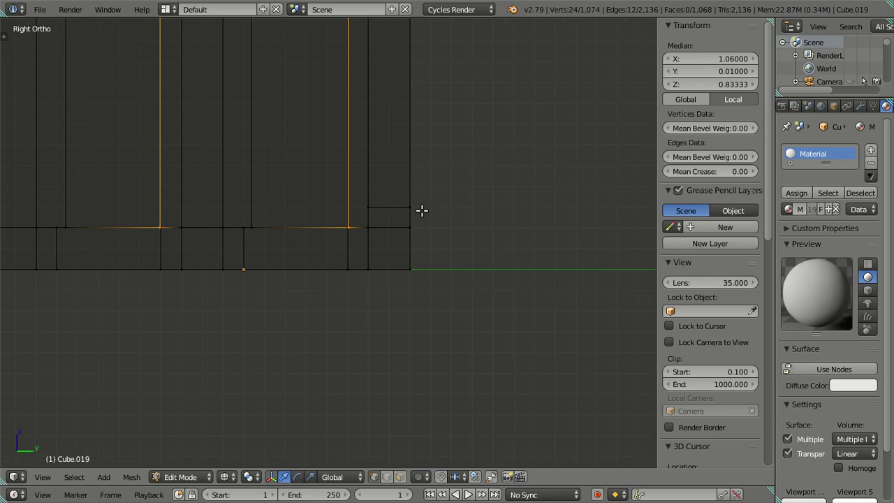
{"action": "scroll", "coordinate": [333, 209], "scroll_direction": "up", "scroll_amount": 2, "text": "ctrl"}
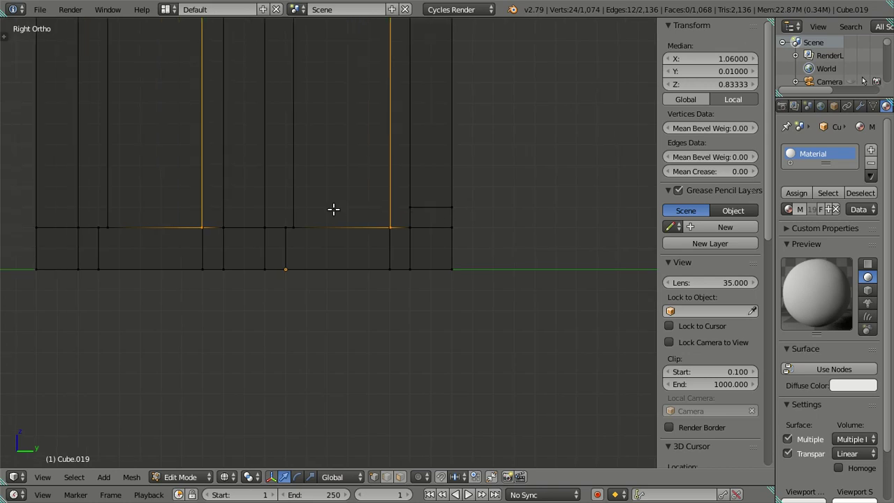
{"action": "scroll", "coordinate": [333, 210], "scroll_direction": "down", "scroll_amount": 2}
{"action": "scroll", "coordinate": [335, 199], "scroll_direction": "down", "scroll_amount": 2}
{"action": "scroll", "coordinate": [369, 231], "scroll_direction": "down", "scroll_amount": 2}
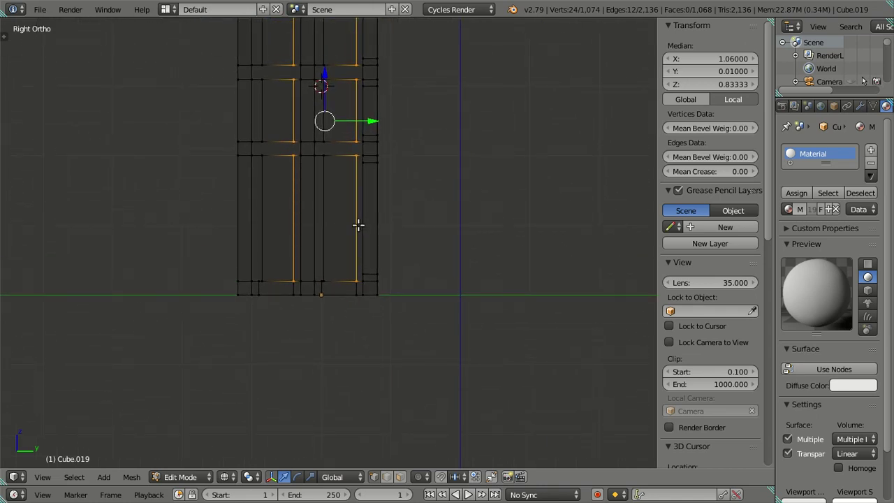
In edge mode, select the short lower-right bottom-rail edge and set its Median Y to 0.1
{"action": "key", "text": "2"}
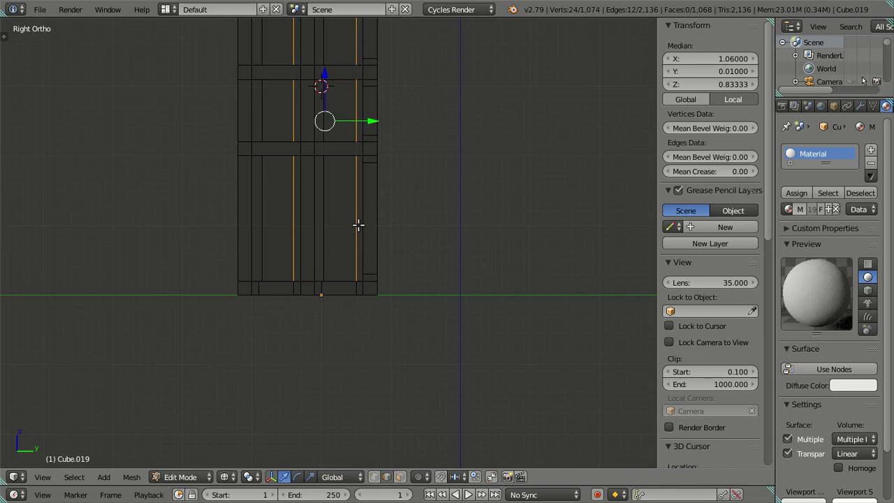
{"action": "scroll", "coordinate": [326, 315], "scroll_direction": "up", "scroll_amount": 3}
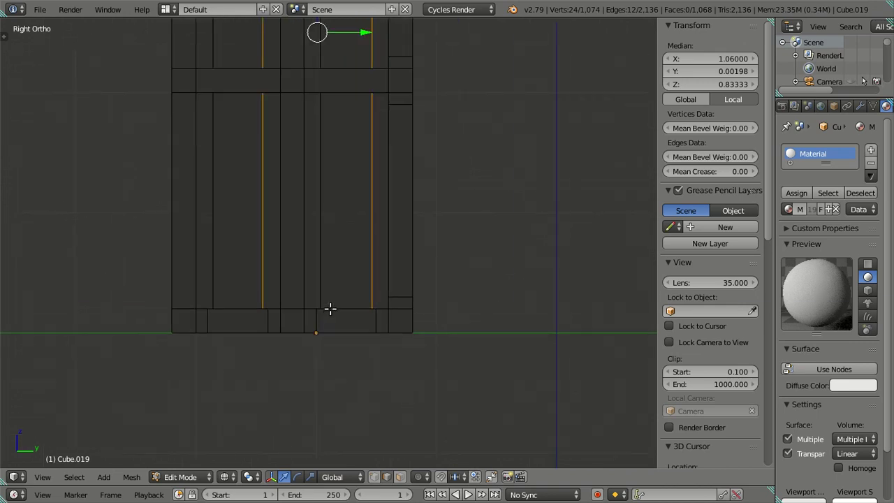
{"action": "scroll", "coordinate": [331, 308], "scroll_direction": "up", "scroll_amount": 1}
{"action": "key", "text": "a"}
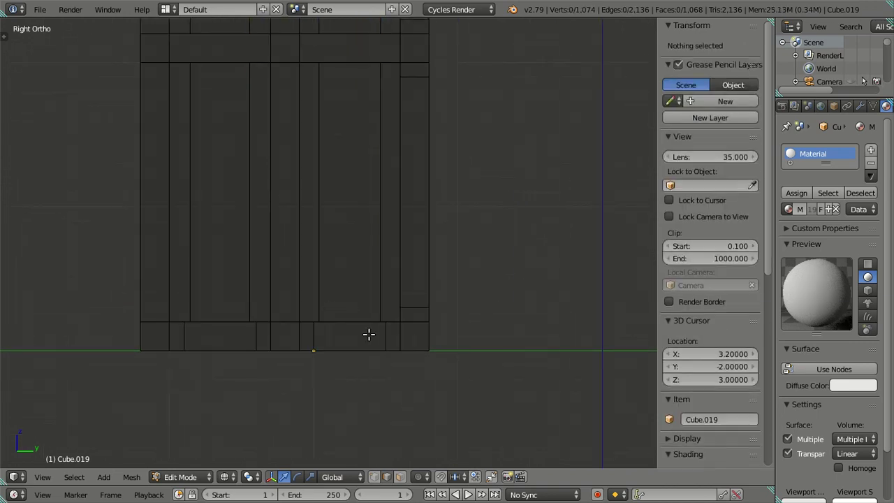
{"action": "right_click", "coordinate": [377, 337]}
{"action": "left_click", "coordinate": [719, 71]}
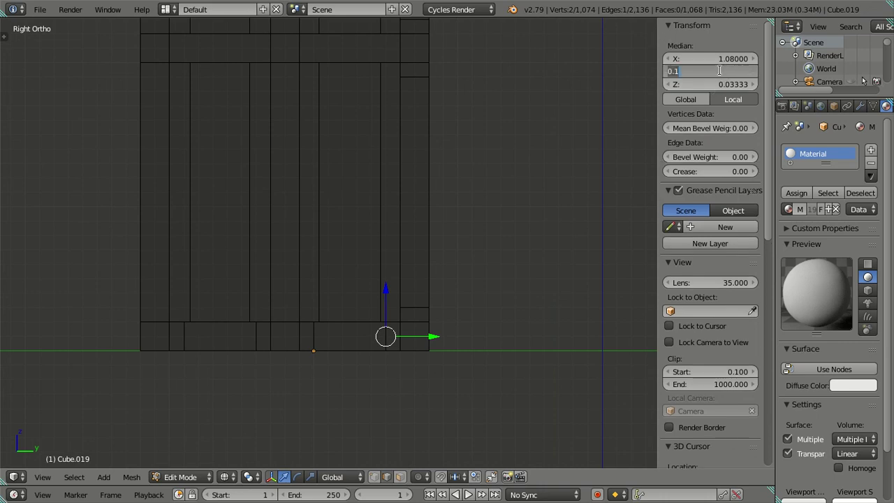
{"action": "key", "text": "Return"}
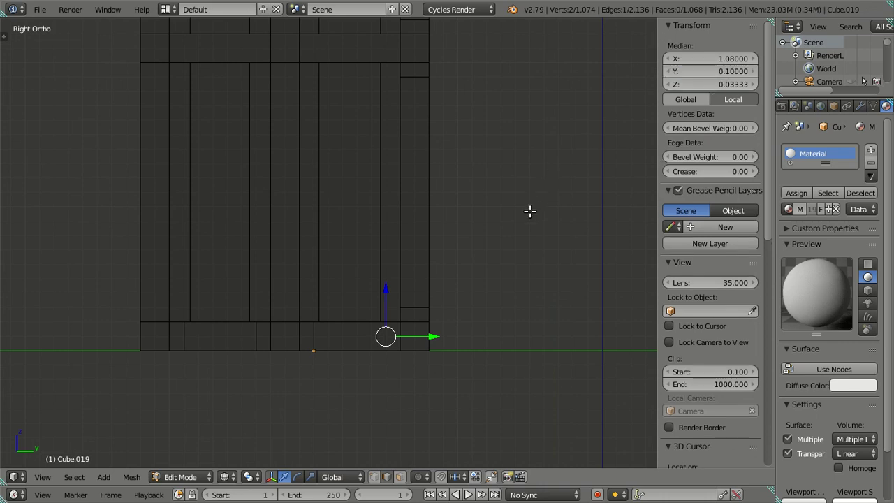
Switch to face selection mode and clear the selection
{"action": "key", "text": "ctrl+Tab"}
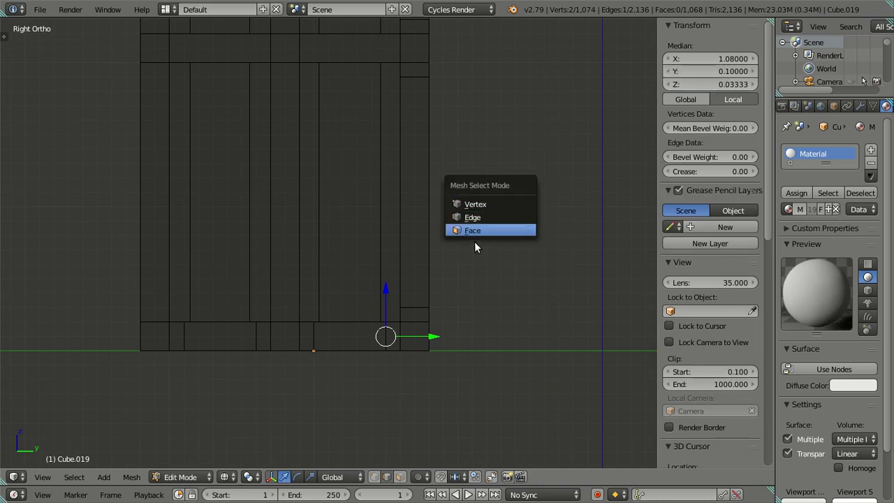
{"action": "left_click", "coordinate": [474, 234]}
{"action": "scroll", "coordinate": [346, 178], "scroll_direction": "down", "scroll_amount": 3}
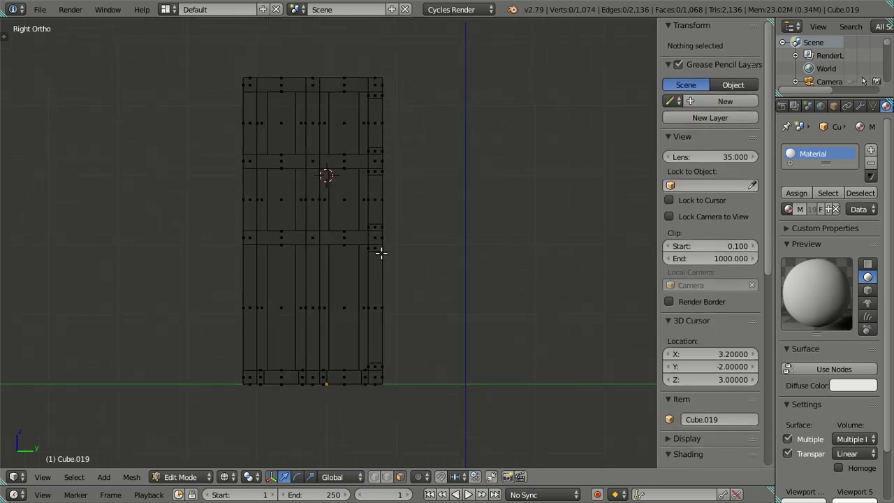
{"action": "key", "text": "a"}
{"action": "key", "text": "a"}
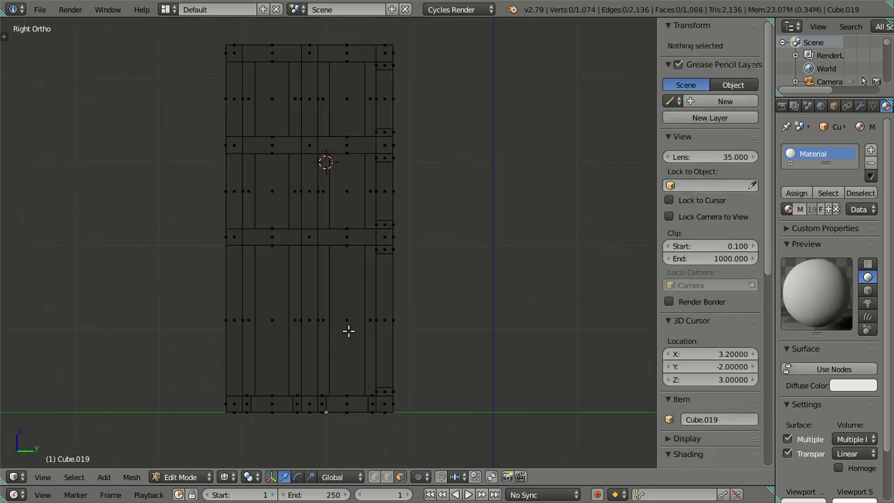
Select the three right-column panel faces and convert the selection to edges
{"action": "right_click", "coordinate": [347, 320]}
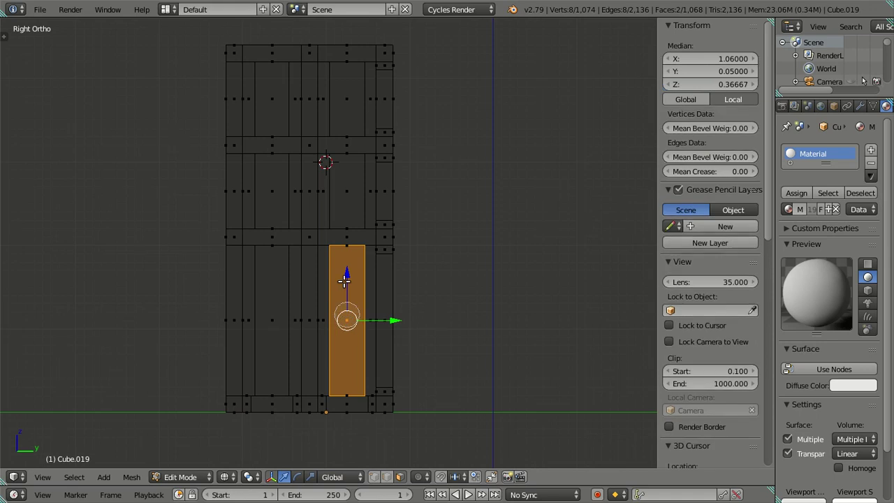
{"action": "right_click", "coordinate": [350, 190], "text": "shift"}
{"action": "right_click", "coordinate": [346, 94], "text": "shift"}
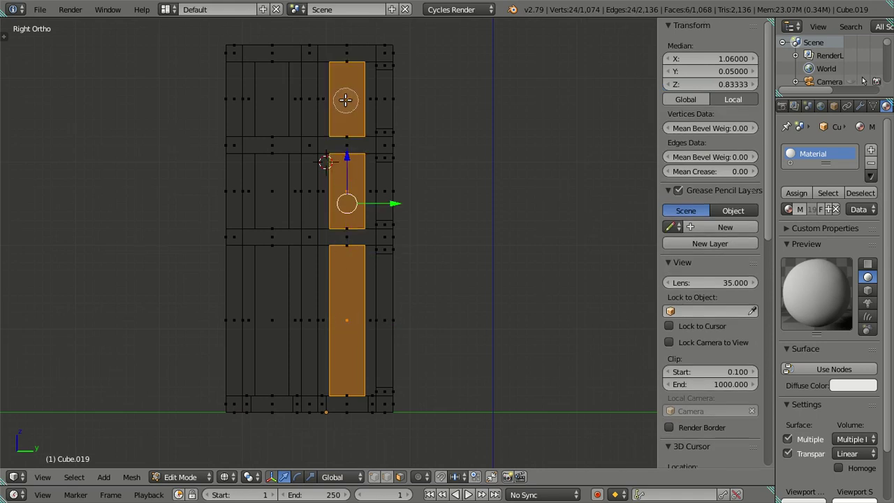
{"action": "key", "text": "ctrl+Tab"}
{"action": "left_click", "coordinate": [335, 93]}
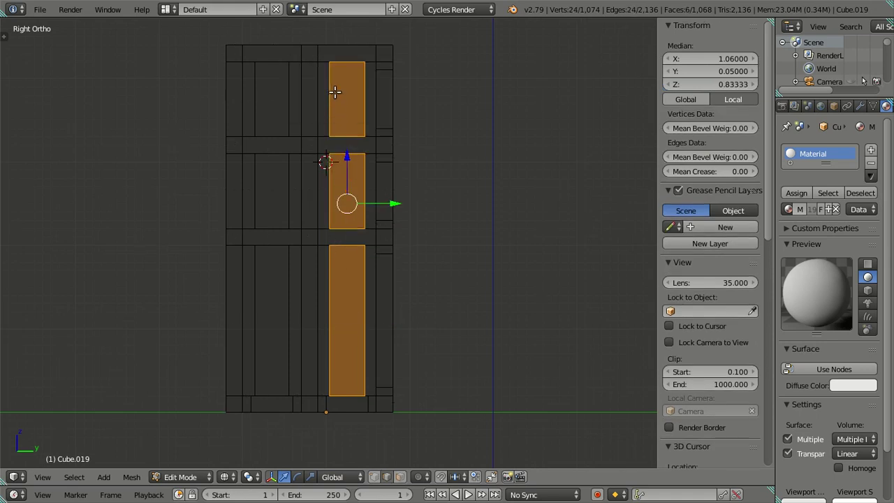
Brush-deselect the right-panel edges, then clear the whole selection and recentre the door
{"action": "key", "text": "c"}
{"action": "middle_click_drag", "start_coordinate": [326, 59], "coordinate": [326, 405]}
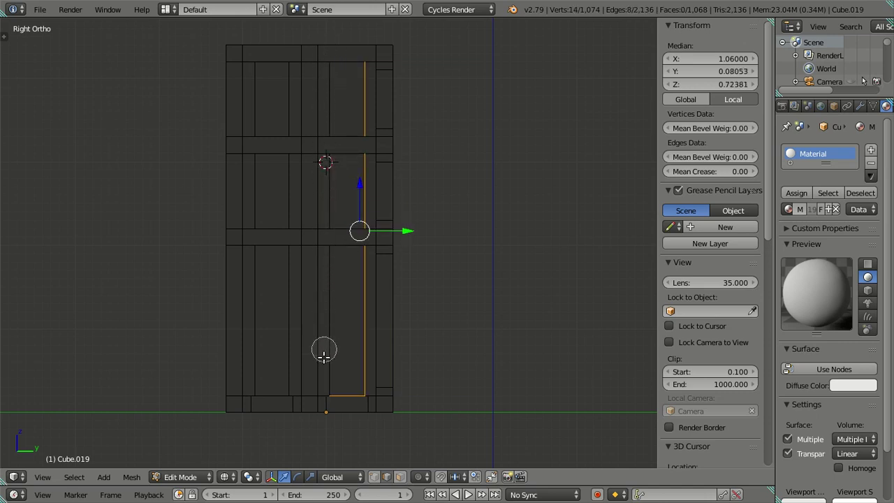
{"action": "right_click", "coordinate": [326, 405]}
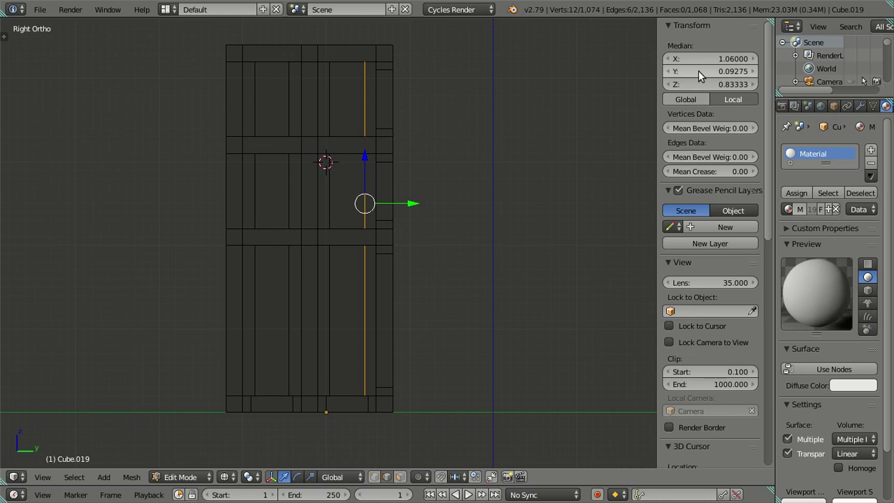
{"action": "key", "text": "a"}
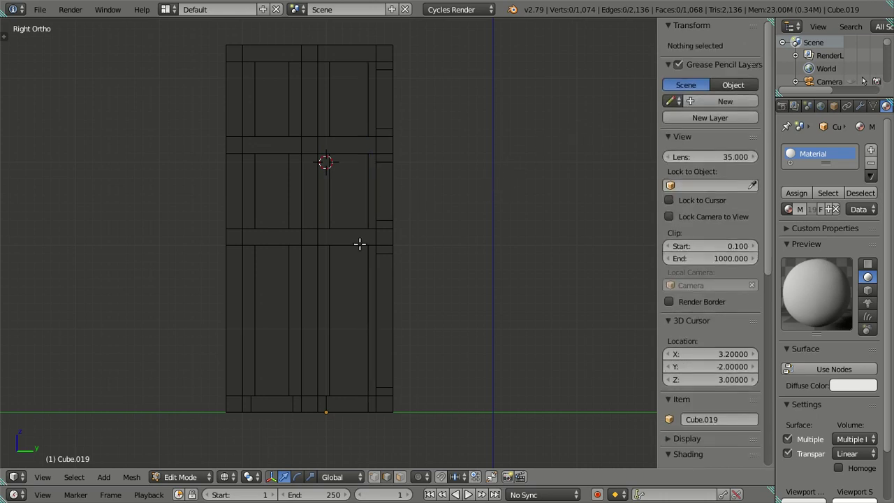
{"action": "middle_click_drag", "start_coordinate": [359, 244], "coordinate": [435, 199], "text": "shift"}
{"action": "scroll", "coordinate": [419, 203], "scroll_direction": "up", "scroll_amount": 2}
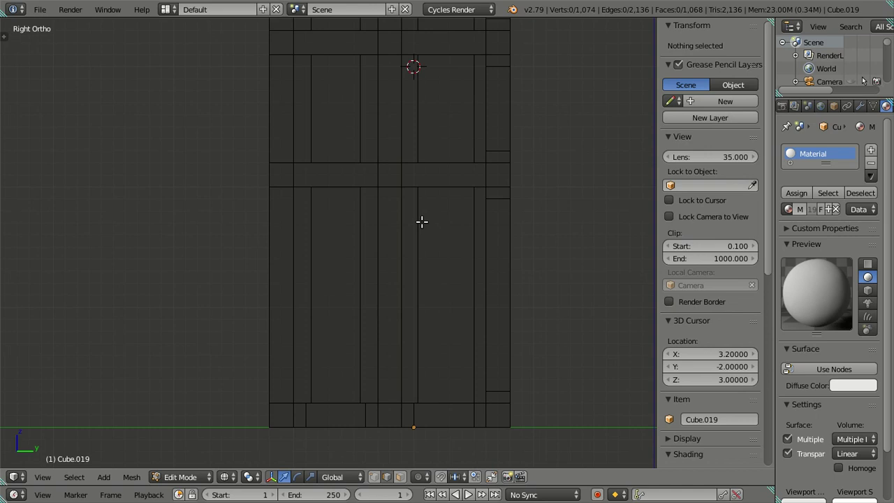
Select the short edge loop in the bottom rail and set its Median Y to -0.08
{"action": "left_click", "coordinate": [400, 476]}
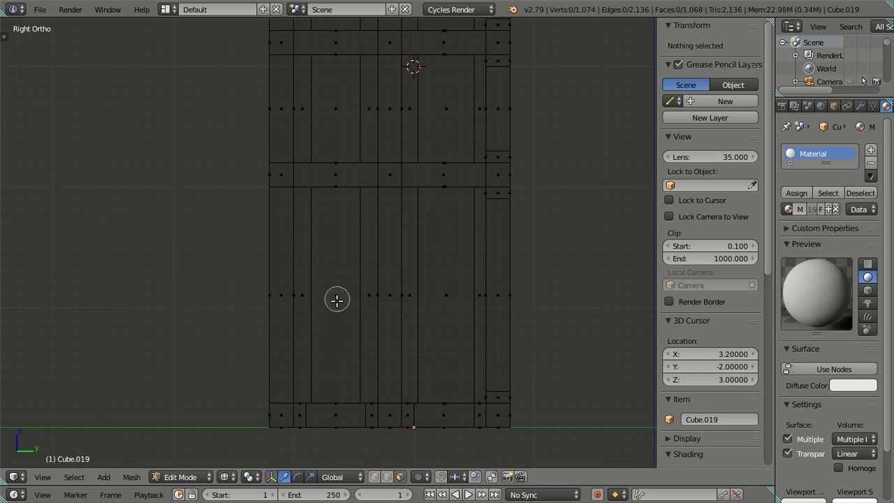
{"action": "key", "text": "ctrl+Tab"}
{"action": "left_click", "coordinate": [362, 334]}
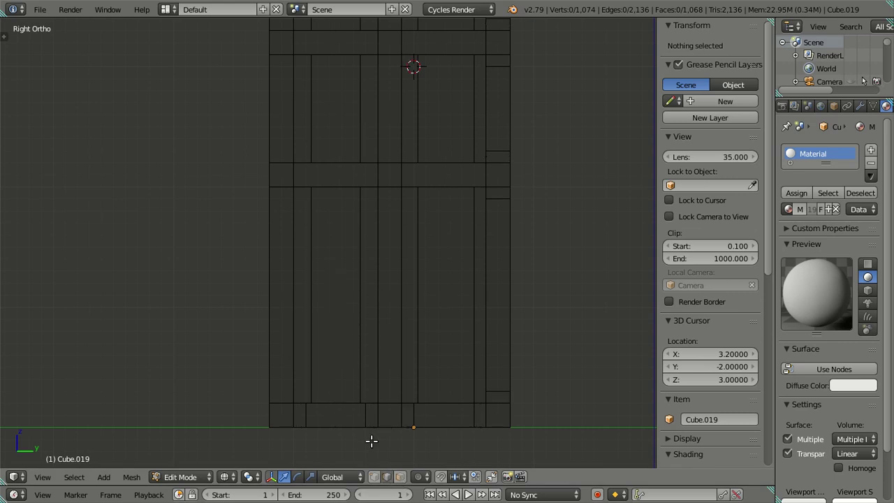
{"action": "right_click", "coordinate": [367, 416], "text": "alt"}
{"action": "left_click", "coordinate": [710, 71]}
{"action": "type", "text": "-0.08"}
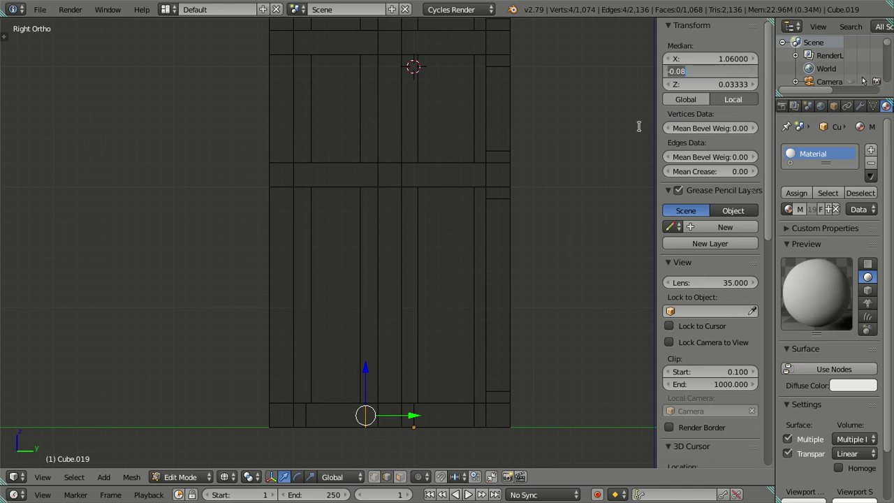
{"action": "key", "text": "Return"}
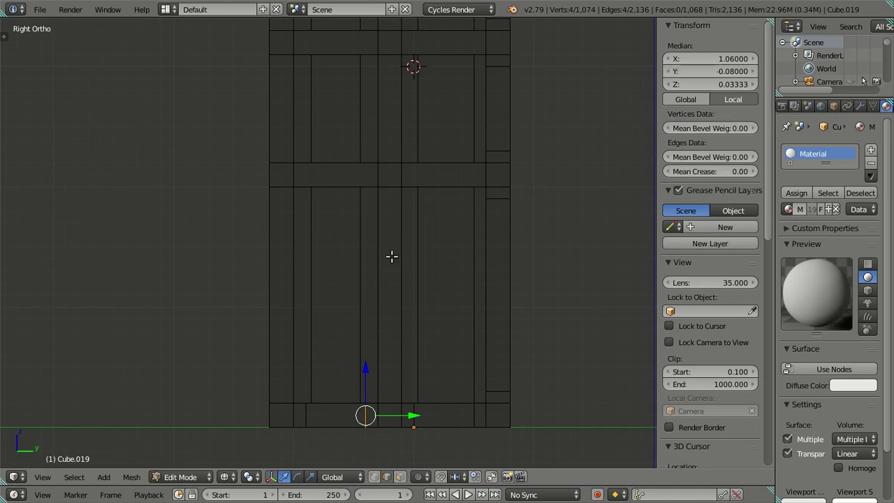
In vertex mode, brush-select the three left-column panel strips
{"action": "key", "text": "ctrl+Tab"}
{"action": "left_click", "coordinate": [347, 244]}
{"action": "key", "text": "a"}
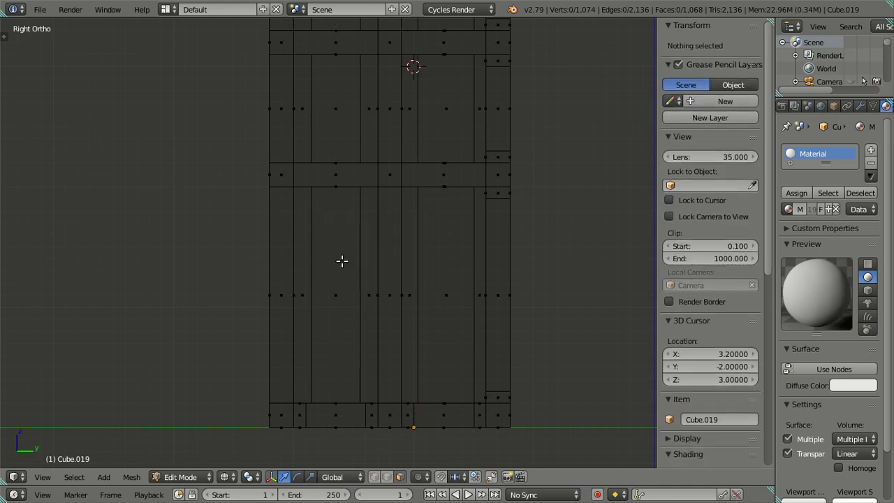
{"action": "key", "text": "c"}
{"action": "left_click", "coordinate": [333, 296]}
{"action": "left_click", "coordinate": [331, 95]}
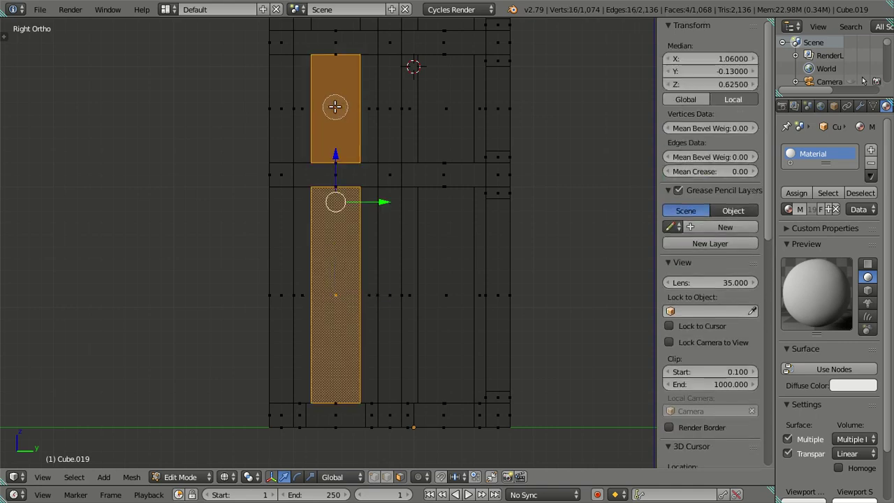
{"action": "key", "text": "Escape"}
{"action": "scroll", "coordinate": [361, 198], "scroll_direction": "up", "scroll_amount": 1, "text": "shift"}
{"action": "scroll", "coordinate": [360, 197], "scroll_direction": "up", "scroll_amount": 5, "text": "shift"}
{"action": "key", "text": "c"}
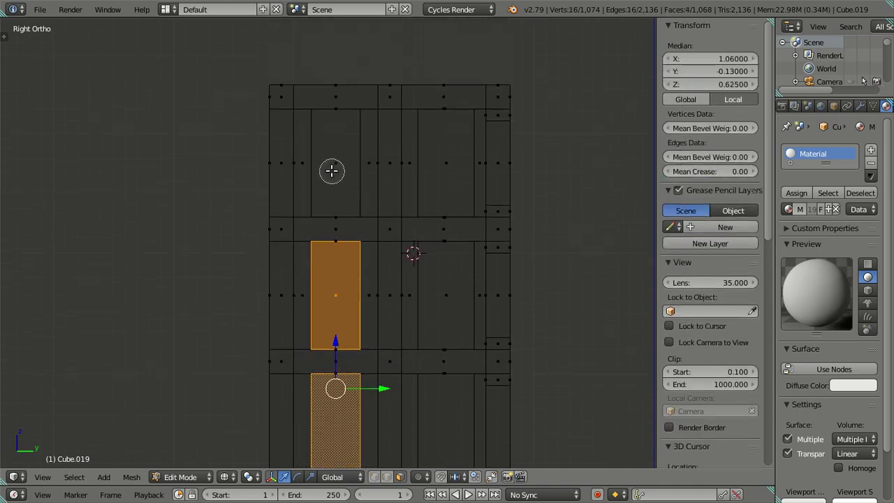
{"action": "left_click", "coordinate": [333, 164]}
{"action": "key", "text": "Escape"}
{"action": "scroll", "coordinate": [333, 164], "scroll_direction": "down", "scroll_amount": 2}
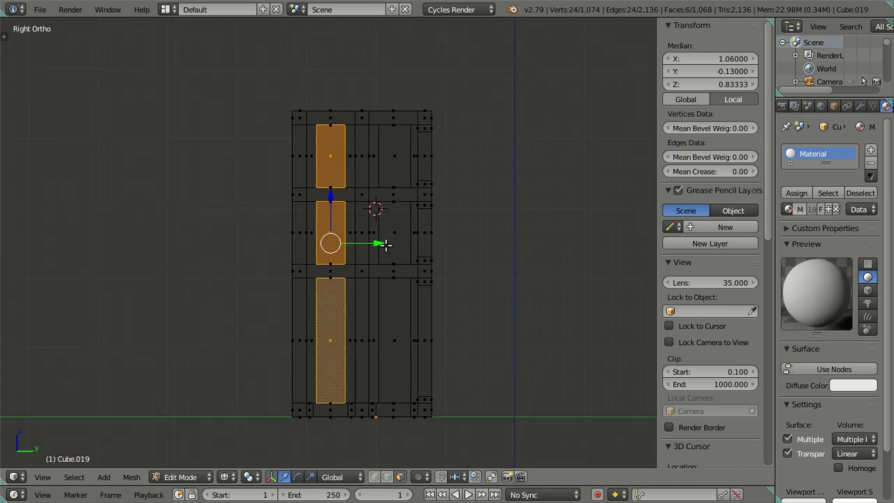
{"action": "scroll", "coordinate": [385, 228], "scroll_direction": "down", "scroll_amount": 2, "text": "shift"}
{"action": "scroll", "coordinate": [386, 228], "scroll_direction": "down", "scroll_amount": 1, "text": "shift"}
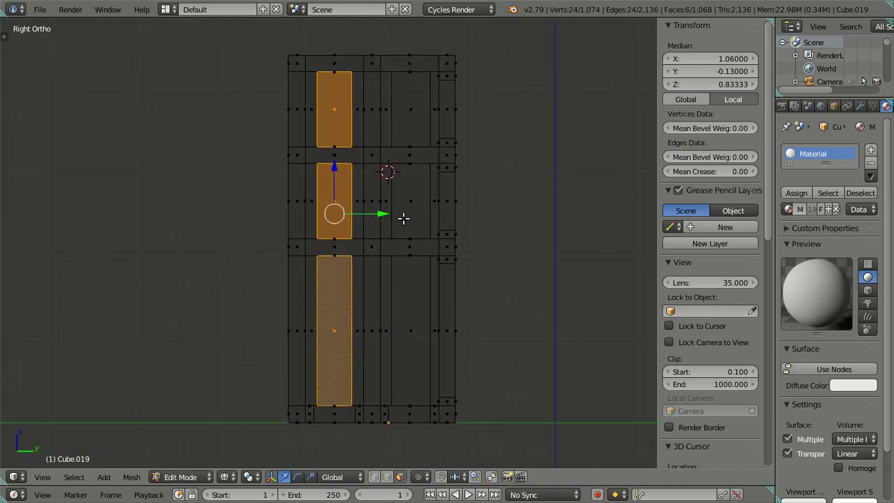
In edge mode, brush-deselect the top and middle panel faces, then clear the selection
{"action": "key", "text": "ctrl+Tab"}
{"action": "left_click", "coordinate": [369, 269]}
{"action": "key", "text": "c"}
{"action": "middle_click_drag", "start_coordinate": [307, 66], "coordinate": [318, 401]}
{"action": "key", "text": "Escape"}
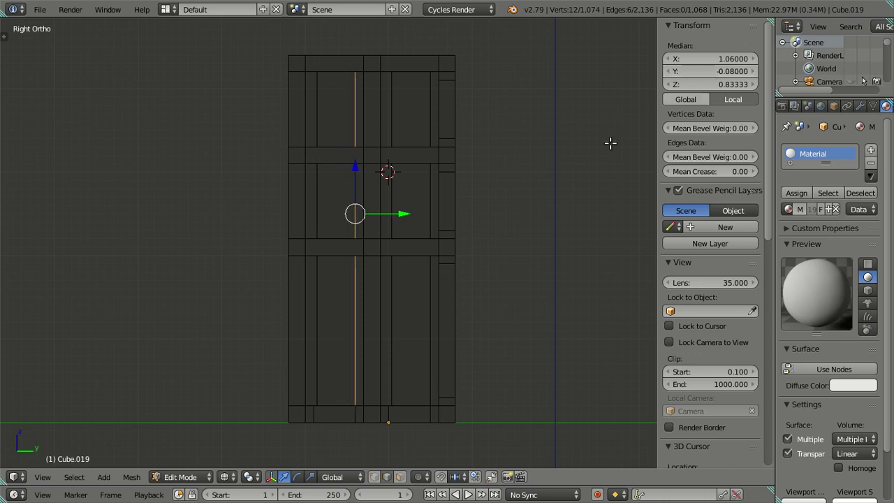
{"action": "key", "text": "a"}
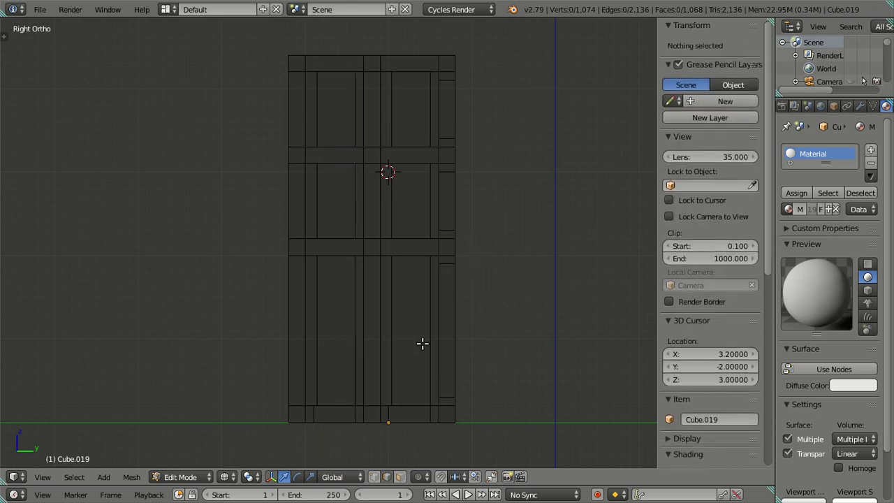
{"action": "middle_click_drag", "start_coordinate": [423, 343], "coordinate": [385, 175], "text": "shift"}
Dissolve two unneeded edge loops from the door with Dissolve Edges
{"action": "scroll", "coordinate": [398, 261], "scroll_direction": "up", "scroll_amount": 1}
{"action": "scroll", "coordinate": [315, 257], "scroll_direction": "up", "scroll_amount": 5}
{"action": "scroll", "coordinate": [298, 240], "scroll_direction": "down", "scroll_amount": 2}
{"action": "right_click", "coordinate": [298, 240], "text": "alt"}
{"action": "right_click", "coordinate": [485, 246], "text": "alt+shift"}
{"action": "key", "text": "x"}
{"action": "left_click", "coordinate": [520, 271]}
Enable X-ray, then select the lower tall panel face and the upper face strip
{"action": "scroll", "coordinate": [449, 242], "scroll_direction": "down", "scroll_amount": 5}
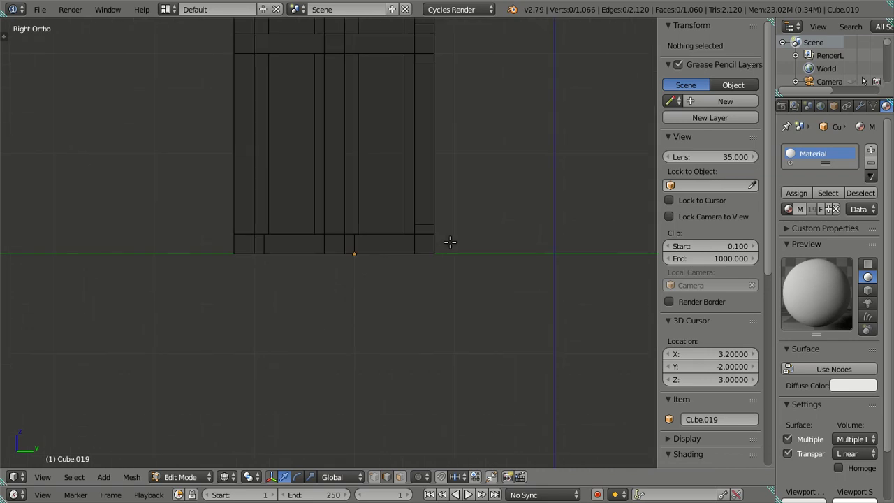
{"action": "scroll", "coordinate": [407, 283], "scroll_direction": "up", "scroll_amount": 2}
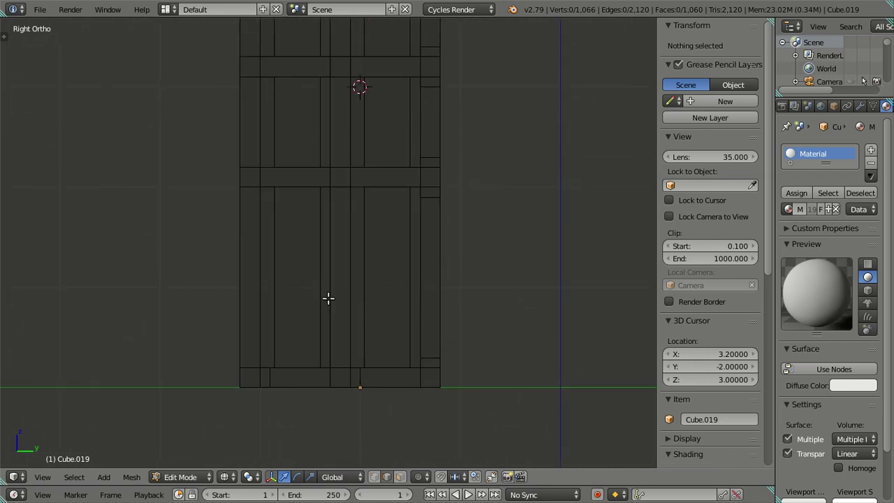
{"action": "scroll", "coordinate": [342, 280], "scroll_direction": "down", "scroll_amount": 1}
{"action": "scroll", "coordinate": [354, 265], "scroll_direction": "up", "scroll_amount": 3}
{"action": "left_click", "coordinate": [400, 476]}
{"action": "scroll", "coordinate": [465, 213], "scroll_direction": "down", "scroll_amount": 2}
{"action": "scroll", "coordinate": [433, 160], "scroll_direction": "up", "scroll_amount": 1, "text": "shift"}
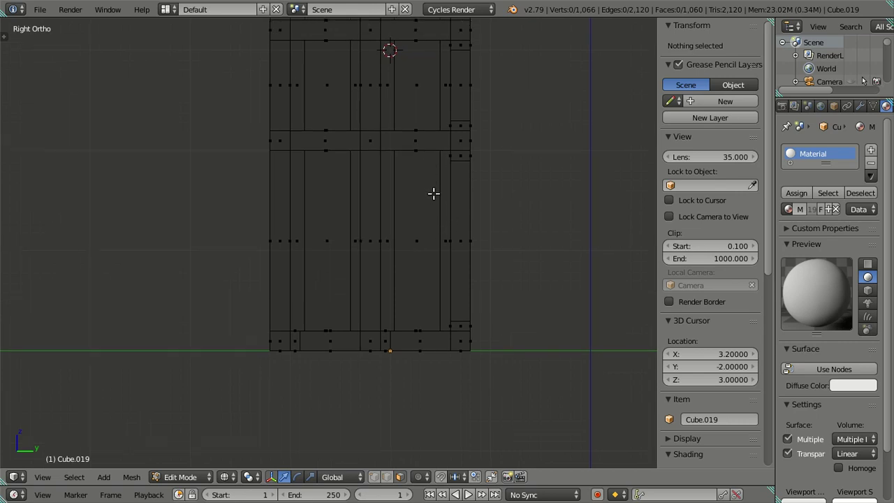
{"action": "right_click", "coordinate": [417, 241]}
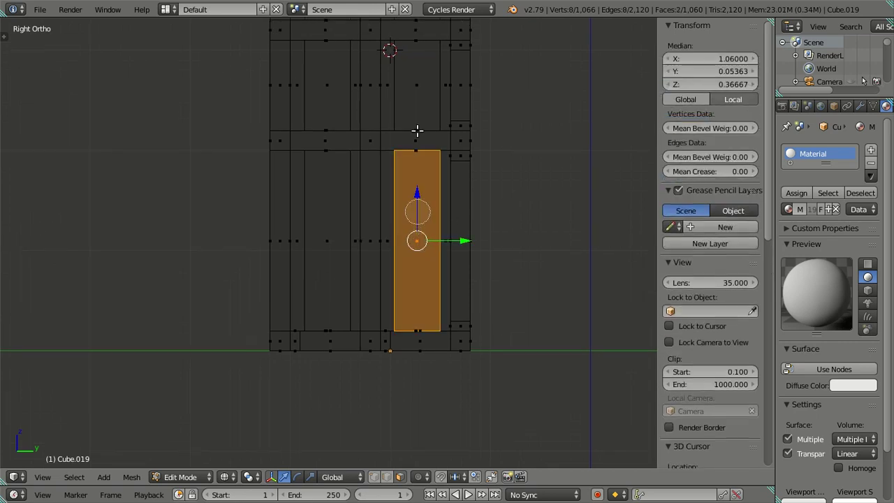
{"action": "right_click", "coordinate": [416, 73], "text": "shift"}
{"action": "middle_click_drag", "start_coordinate": [416, 73], "coordinate": [415, 238], "text": "shift"}
{"action": "key", "text": "c"}
{"action": "left_click", "coordinate": [419, 143]}
{"action": "right_click", "coordinate": [418, 143]}
Switch to edge mode and circle-deselect the top, middle and bottom face strips
{"action": "scroll", "coordinate": [425, 186], "scroll_direction": "down", "scroll_amount": 4}
{"action": "scroll", "coordinate": [439, 194], "scroll_direction": "down", "scroll_amount": 4, "text": "shift"}
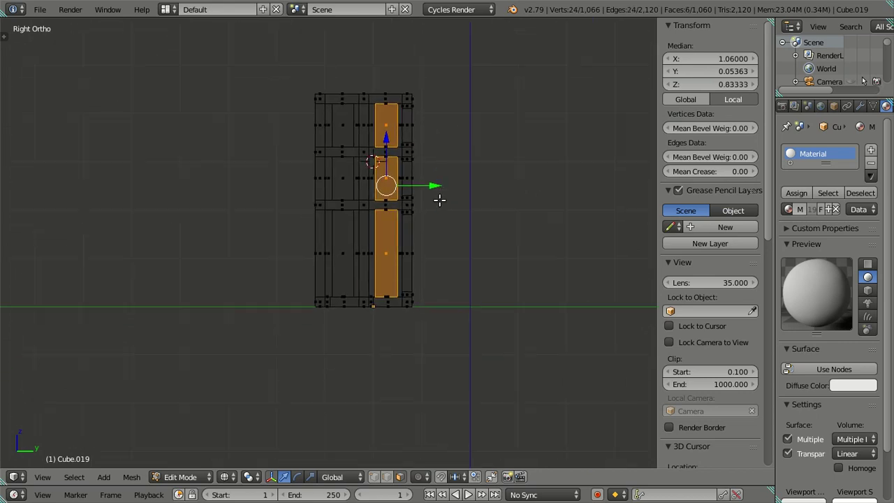
{"action": "scroll", "coordinate": [443, 166], "scroll_direction": "down", "scroll_amount": 3, "text": "shift"}
{"action": "key", "text": "ctrl+Tab"}
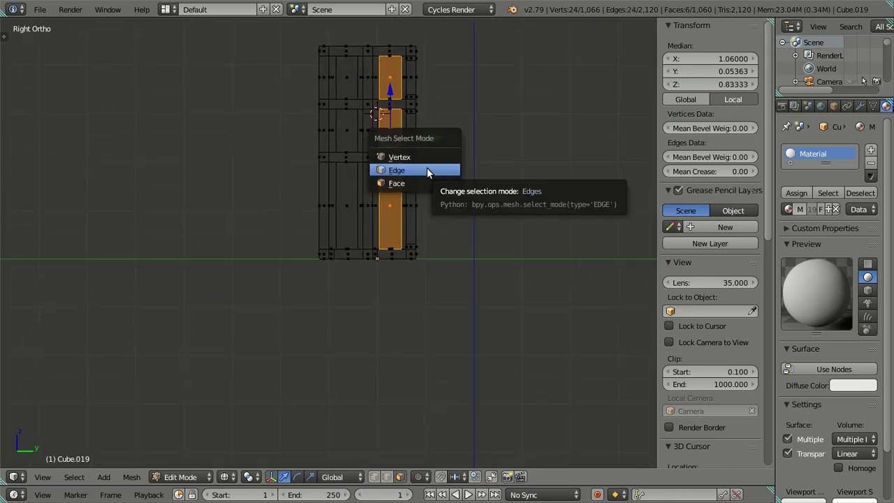
{"action": "left_click", "coordinate": [428, 170]}
{"action": "scroll", "coordinate": [413, 150], "scroll_direction": "up", "scroll_amount": 2}
{"action": "key", "text": "c"}
{"action": "mouse_move", "coordinate": [415, 49]}
{"action": "middle_mouse_down"}
{"action": "mouse_move", "coordinate": [436, 143]}
{"action": "mouse_move", "coordinate": [430, 348]}
{"action": "mouse_move", "coordinate": [401, 231]}
{"action": "middle_mouse_up"}
{"action": "right_click", "coordinate": [429, 349]}
{"action": "scroll", "coordinate": [430, 348], "scroll_direction": "up", "scroll_amount": 2}
{"action": "scroll", "coordinate": [423, 209], "scroll_direction": "up", "scroll_amount": 1}
{"action": "key", "text": "a"}
Select the bottom edge loop and set its Median Y to exactly 0
{"action": "right_click", "coordinate": [426, 210], "text": "alt"}
{"action": "left_click", "coordinate": [705, 71]}
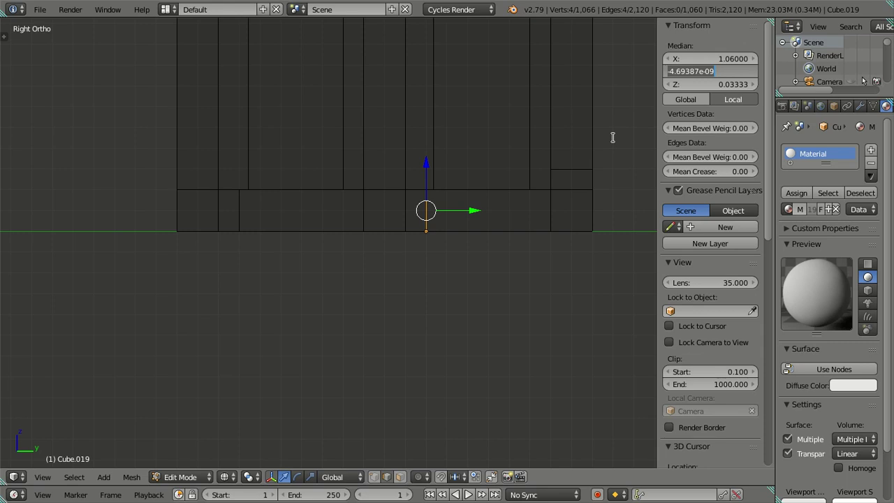
{"action": "key", "text": "Return"}
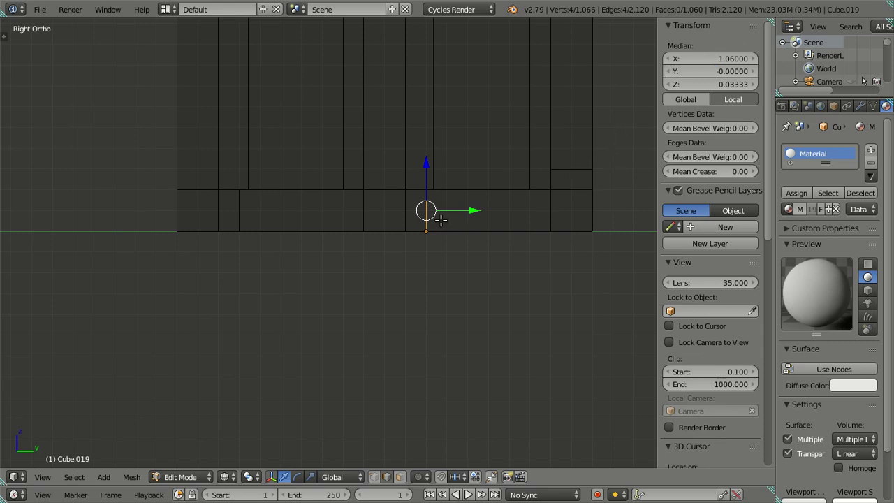
{"action": "key", "text": "a"}
{"action": "right_click", "coordinate": [430, 207], "text": "alt"}
{"action": "left_click", "coordinate": [701, 71]}
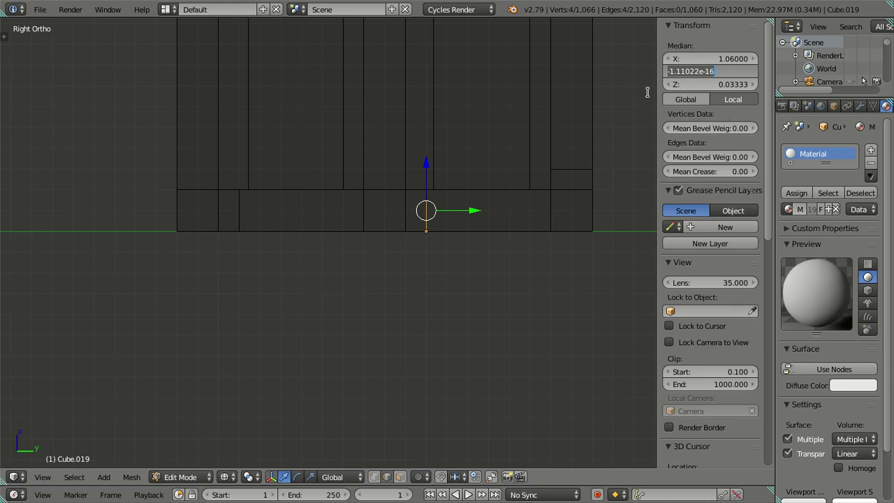
{"action": "type", "text": "0"}
{"action": "key", "text": "Return"}
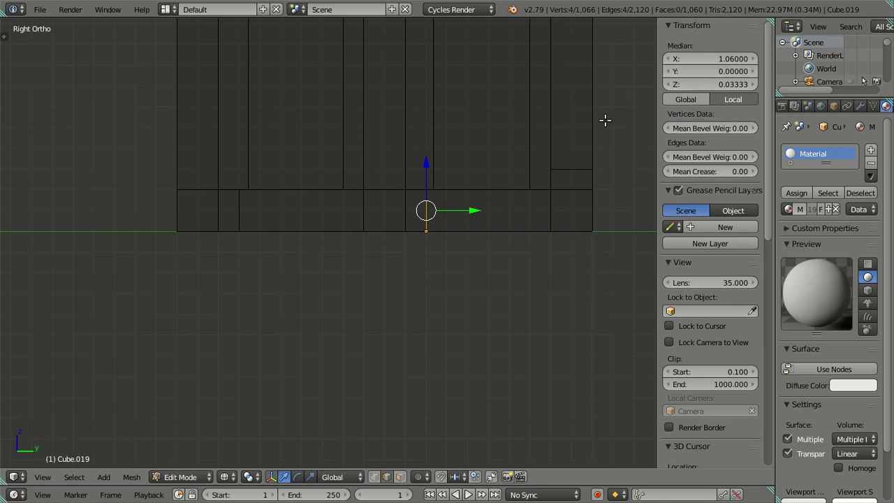
Restore the vertical edge selection and set its Median Y to 0
{"action": "key", "text": "a"}
{"action": "scroll", "coordinate": [417, 181], "scroll_direction": "down", "scroll_amount": 4}
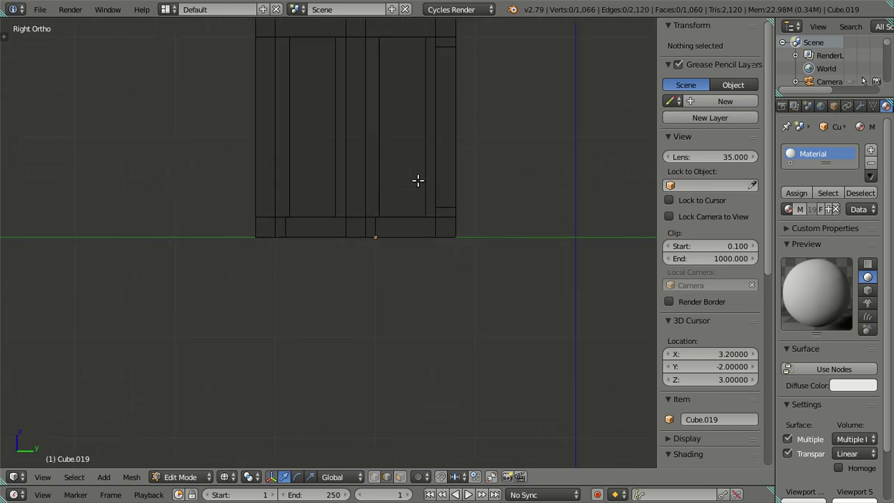
{"action": "key", "text": "ctrl+z"}
{"action": "key", "text": "a"}
{"action": "key", "text": "ctrl+z"}
{"action": "key", "text": "a"}
{"action": "key", "text": "ctrl+z"}
{"action": "left_click", "coordinate": [704, 70]}
{"action": "type", "text": "0"}
{"action": "key", "text": "Return"}
Dissolve the stray edge loop with Dissolve Edges
{"action": "scroll", "coordinate": [494, 192], "scroll_direction": "up", "scroll_amount": 3}
{"action": "scroll", "coordinate": [481, 201], "scroll_direction": "up", "scroll_amount": 4}
{"action": "key", "text": "a"}
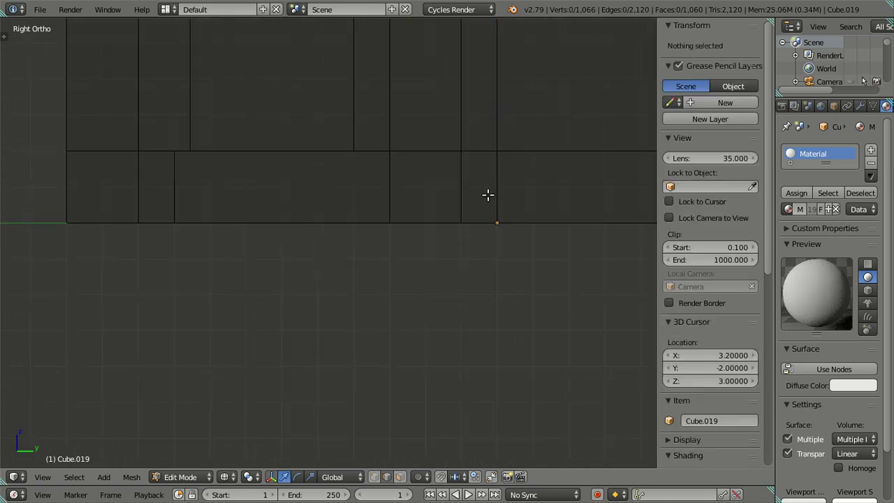
{"action": "right_click", "coordinate": [495, 191], "text": "alt"}
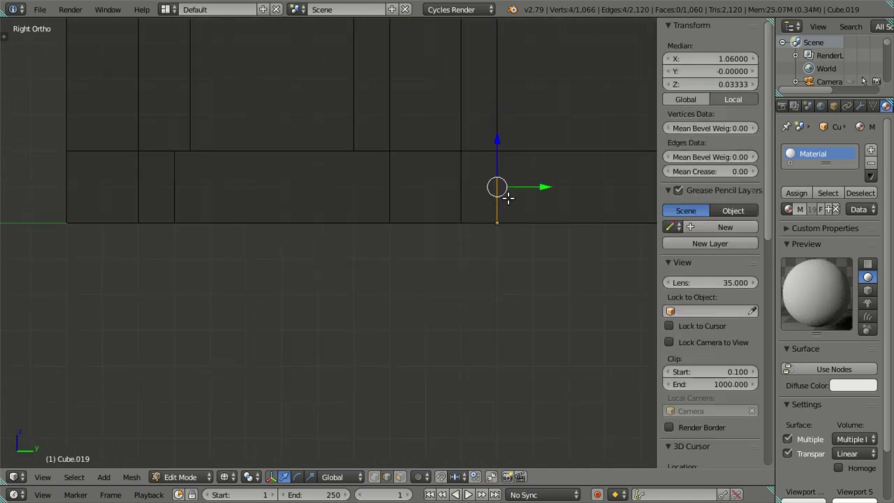
{"action": "key", "text": "x"}
{"action": "left_click", "coordinate": [545, 204]}
Set the edge loop near the door bottom to a Median Y of -0.18
{"action": "scroll", "coordinate": [327, 130], "scroll_direction": "down", "scroll_amount": 3}
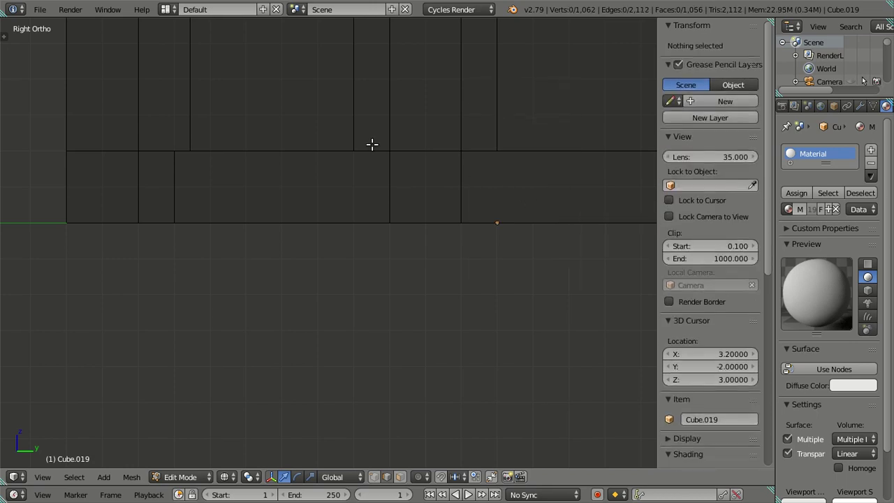
{"action": "scroll", "coordinate": [377, 175], "scroll_direction": "up", "scroll_amount": 1}
{"action": "scroll", "coordinate": [329, 216], "scroll_direction": "up", "scroll_amount": 1}
{"action": "scroll", "coordinate": [285, 249], "scroll_direction": "up", "scroll_amount": 1}
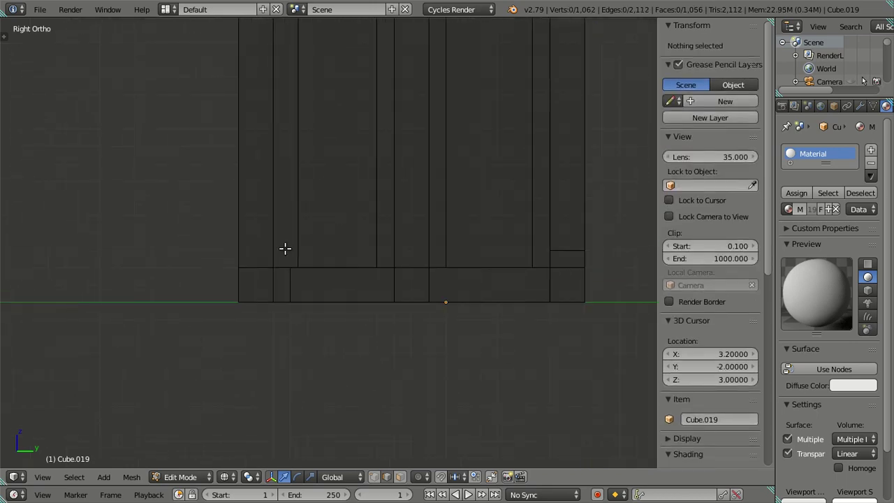
{"action": "middle_click_drag", "start_coordinate": [289, 239], "coordinate": [341, 305], "text": "shift"}
{"action": "right_click", "coordinate": [329, 389], "text": "alt"}
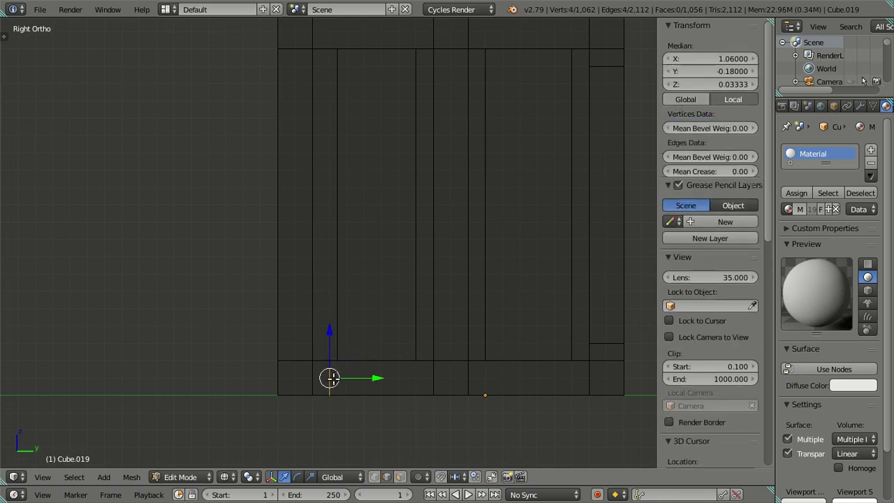
{"action": "double_click", "coordinate": [710, 71]}
{"action": "key", "text": "Return"}
Clear the selection and switch to face select mode
{"action": "key", "text": "a"}
{"action": "scroll", "coordinate": [454, 158], "scroll_direction": "down", "scroll_amount": 4}
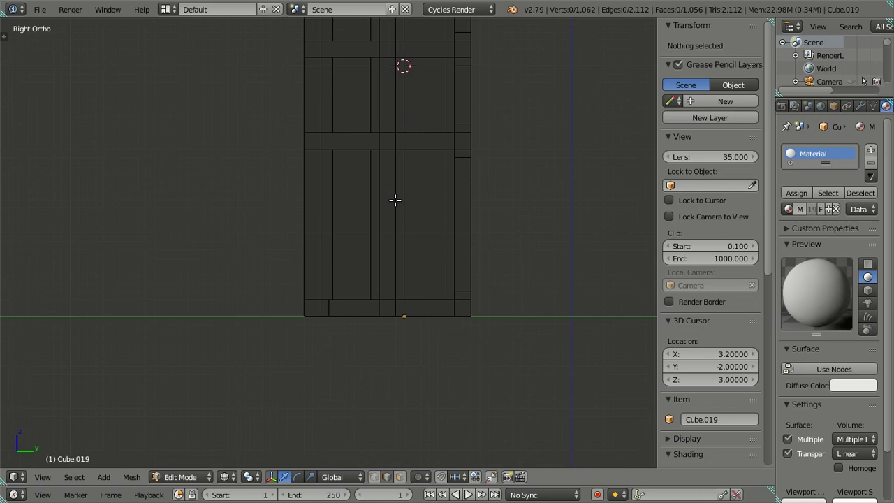
{"action": "key", "text": "ctrl+Tab"}
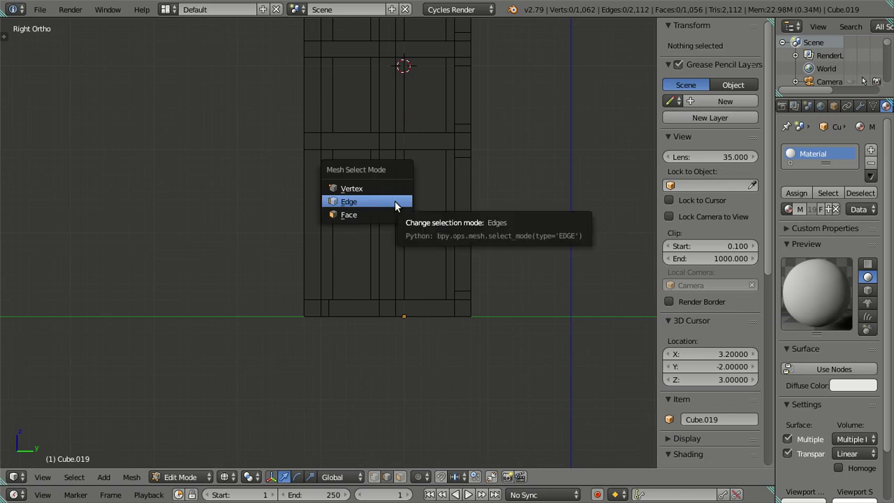
{"action": "left_click", "coordinate": [388, 213]}
{"action": "scroll", "coordinate": [367, 286], "scroll_direction": "up", "scroll_amount": 5, "text": "shift"}
Paint-select the three left panel faces, switch to edge mode, then deselect them
{"action": "key", "text": "c"}
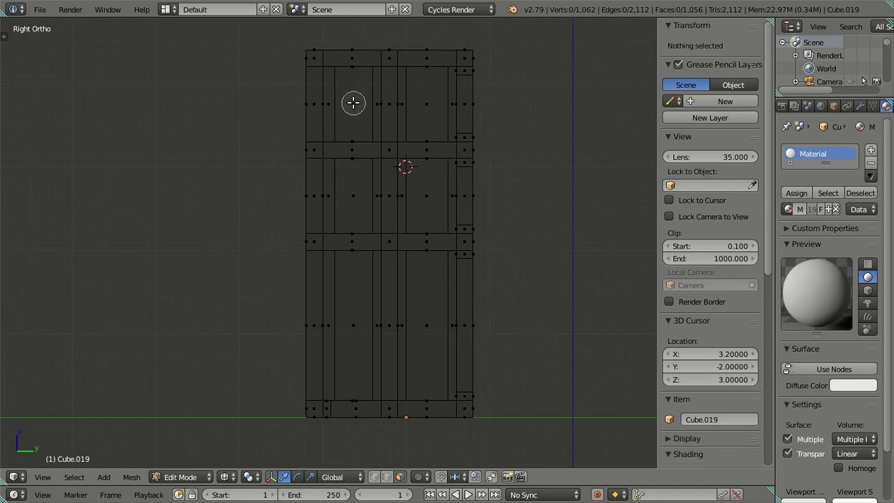
{"action": "left_click", "coordinate": [353, 103]}
{"action": "left_click", "coordinate": [353, 196]}
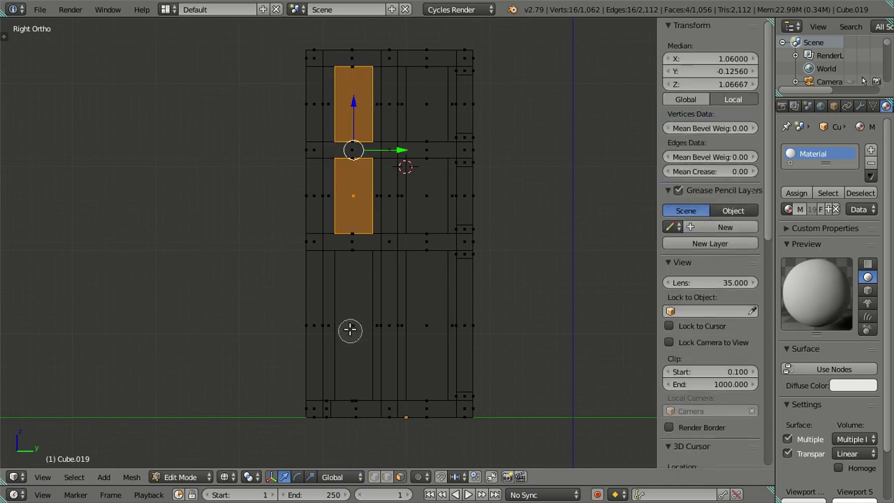
{"action": "right_click", "coordinate": [350, 330]}
{"action": "right_click", "coordinate": [351, 326], "text": "shift"}
{"action": "key", "text": "ctrl+Tab"}
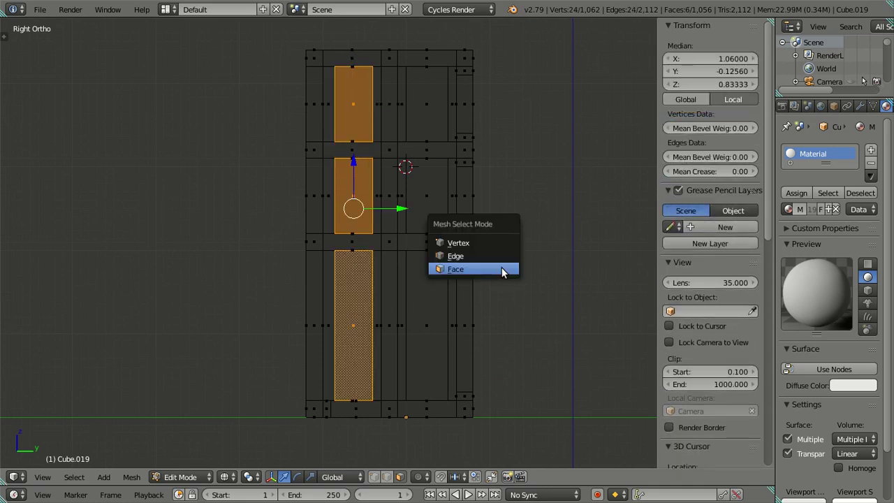
{"action": "left_click", "coordinate": [495, 257]}
{"action": "key", "text": "c"}
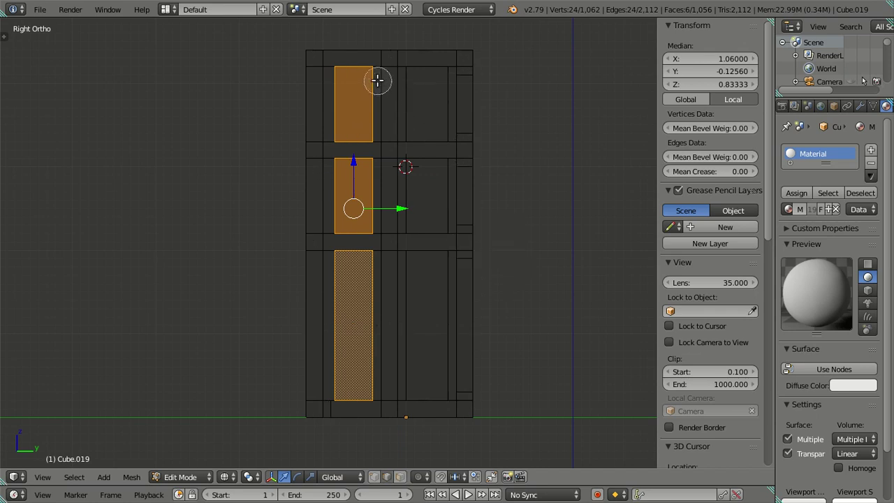
{"action": "middle_click_drag", "start_coordinate": [379, 70], "coordinate": [380, 280]}
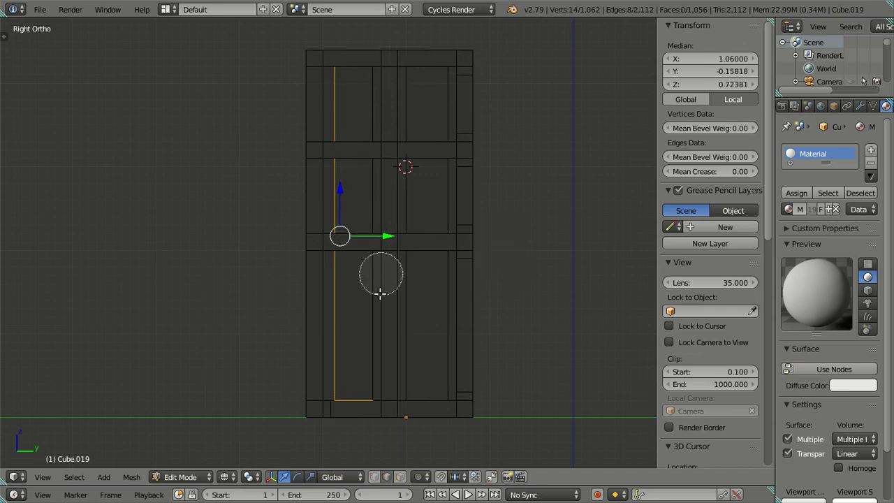
{"action": "key", "text": "Escape"}
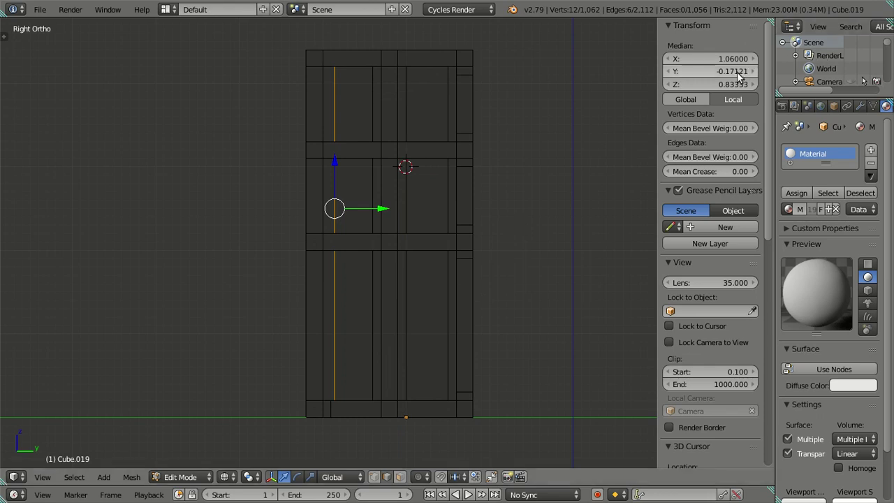
{"action": "key", "text": "a"}
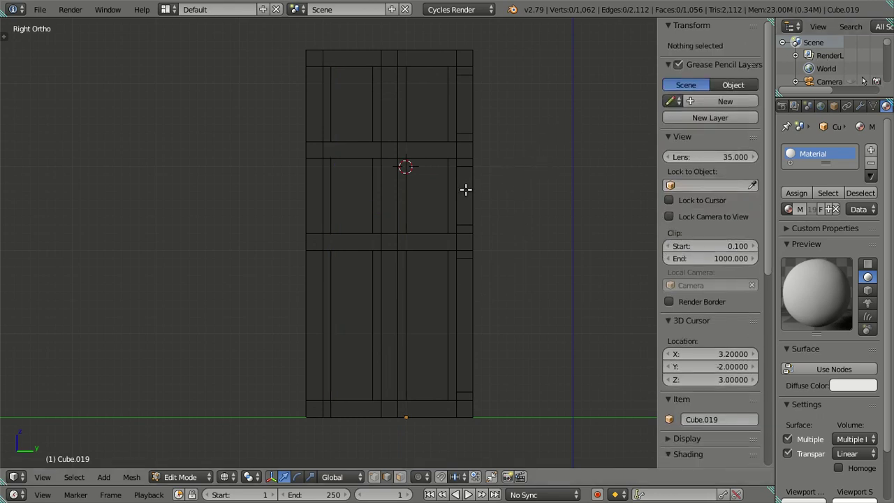
Dissolve the edge loop along the door's bottom
{"action": "middle_click_drag", "start_coordinate": [472, 282], "coordinate": [467, 268], "text": "shift"}
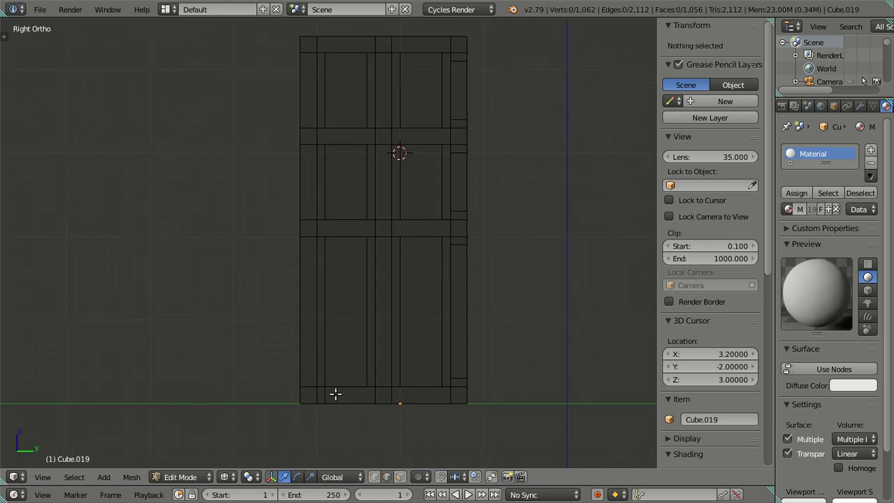
{"action": "right_click", "coordinate": [335, 394], "text": "alt"}
{"action": "key", "text": "x"}
{"action": "left_click", "coordinate": [381, 394]}
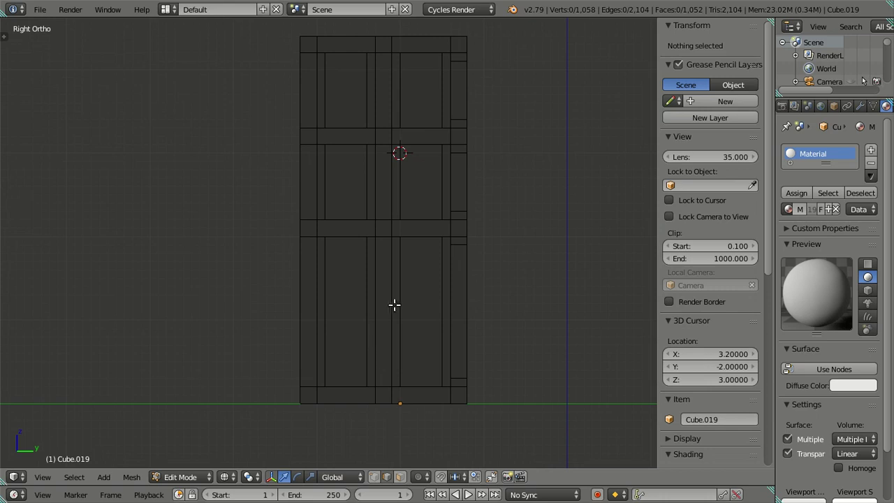
Set the two short lower-right edges to a Median Z of 0.1
{"action": "key", "text": "space"}
{"action": "middle_click_drag", "start_coordinate": [466, 221], "coordinate": [458, 235], "text": "shift"}
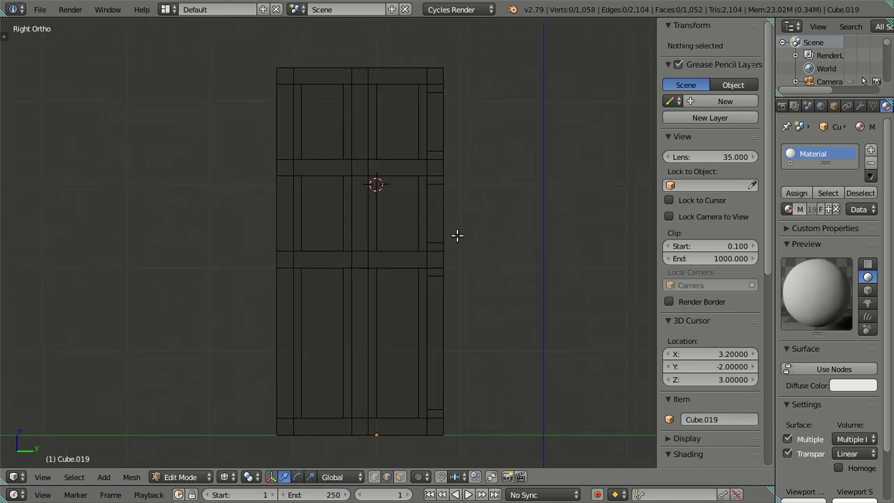
{"action": "scroll", "coordinate": [440, 256], "scroll_direction": "up", "scroll_amount": 1}
{"action": "scroll", "coordinate": [439, 278], "scroll_direction": "up", "scroll_amount": 2}
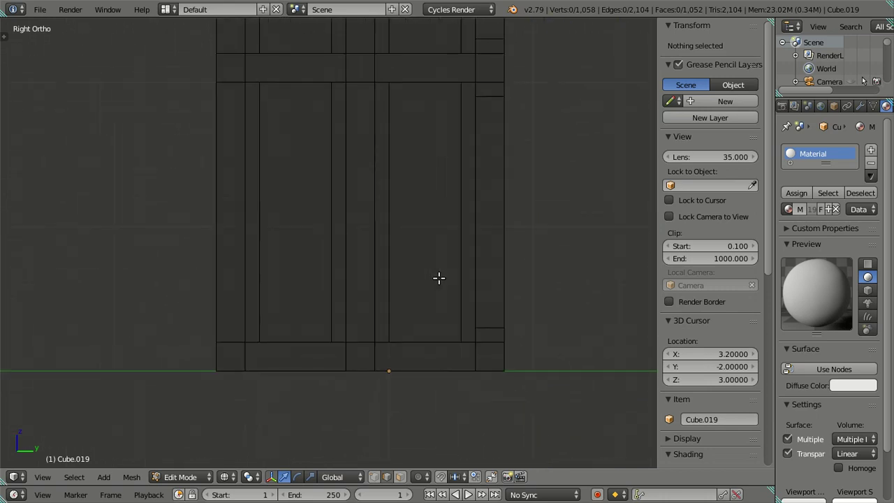
{"action": "right_click", "coordinate": [490, 327]}
{"action": "right_click", "coordinate": [490, 325], "text": "shift"}
{"action": "right_click", "coordinate": [493, 325], "text": "shift"}
{"action": "right_click", "coordinate": [489, 326], "text": "shift"}
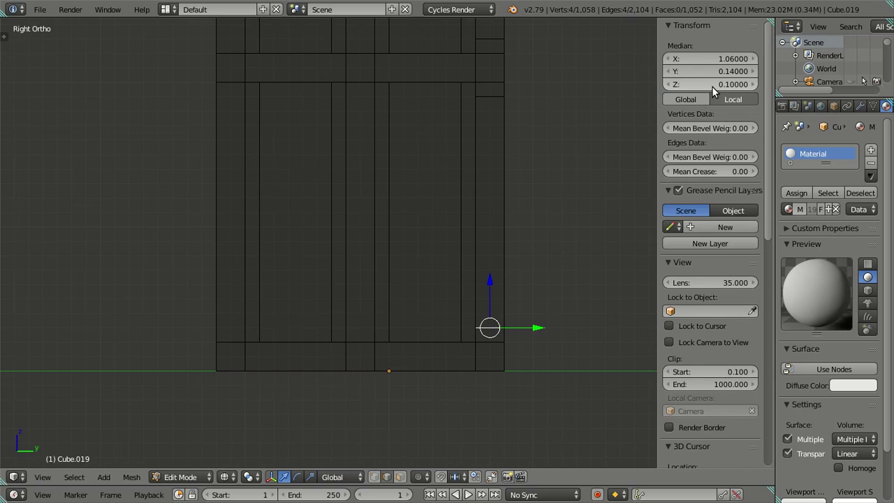
{"action": "left_click", "coordinate": [494, 279]}
{"action": "key", "text": "Escape"}
{"action": "left_click", "coordinate": [710, 83]}
{"action": "key", "text": "Return"}
{"action": "key", "text": "a"}
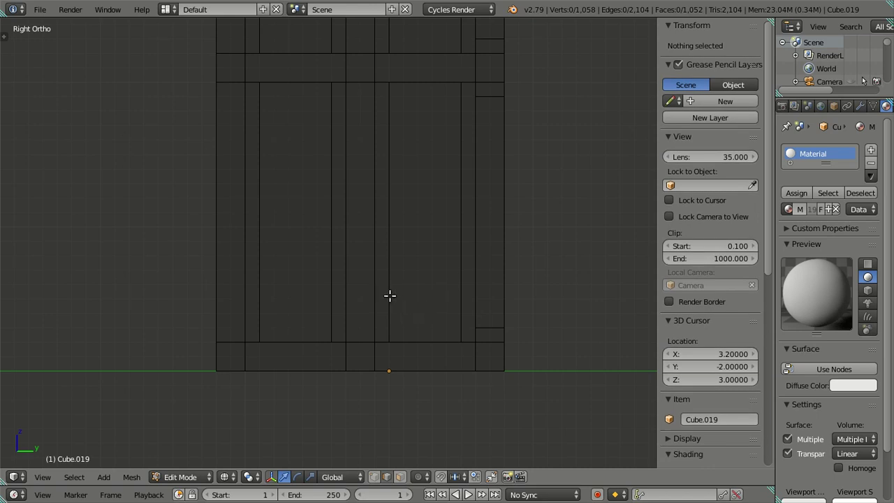
{"action": "key", "text": "ctrl+Tab"}
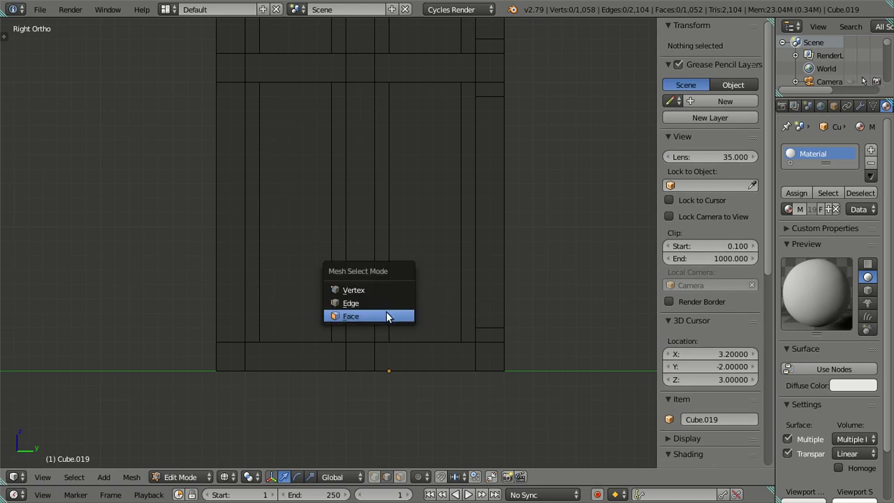
Isolate the bottom edges of both lower panels and raise them via the Z field
{"action": "left_click", "coordinate": [404, 288]}
{"action": "key", "text": "c"}
{"action": "left_click", "coordinate": [418, 215]}
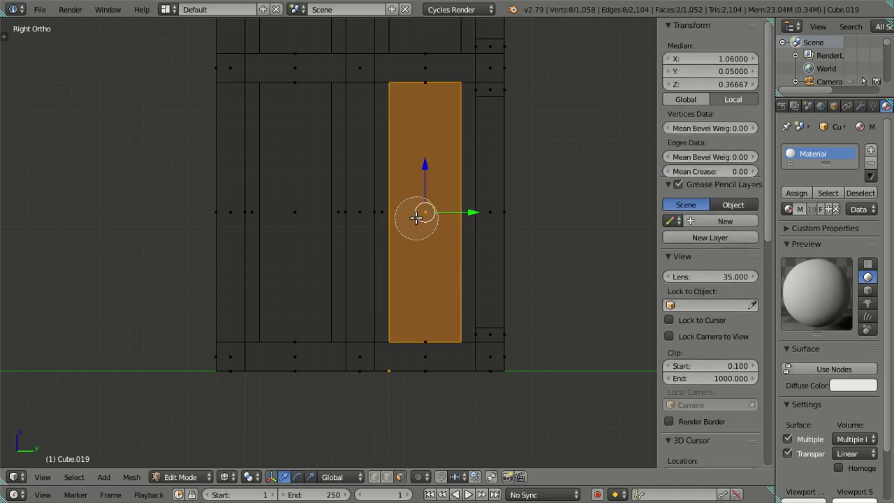
{"action": "left_click", "coordinate": [292, 209]}
{"action": "right_click", "coordinate": [292, 210]}
{"action": "key", "text": "ctrl+Tab"}
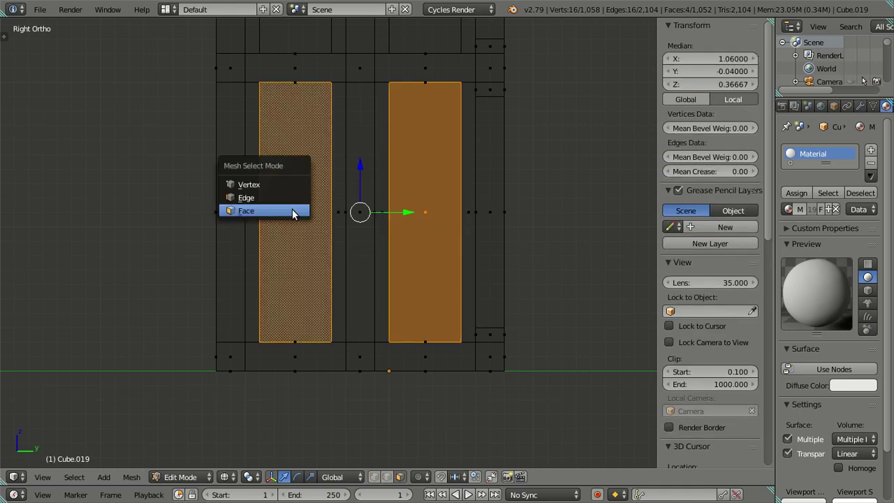
{"action": "left_click", "coordinate": [283, 198]}
{"action": "key", "text": "c"}
{"action": "middle_click_drag", "start_coordinate": [287, 83], "coordinate": [459, 90]}
{"action": "right_click", "coordinate": [459, 90]}
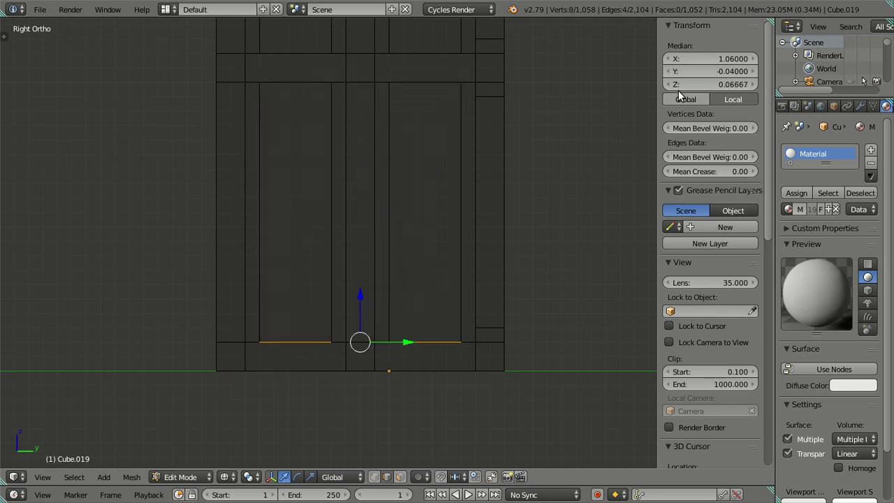
{"action": "left_click_drag", "start_coordinate": [710, 86], "coordinate": [719, 86]}
{"action": "key", "text": "a"}
Dissolve two more edge loops, including the one across the right stile
{"action": "right_click", "coordinate": [489, 326], "text": "alt"}
{"action": "key", "text": "x"}
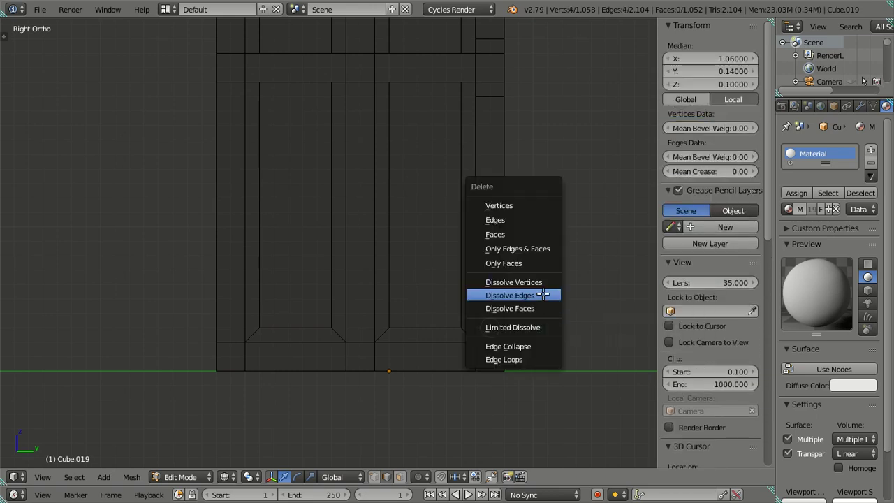
{"action": "left_click", "coordinate": [543, 295]}
{"action": "middle_click_drag", "start_coordinate": [487, 198], "coordinate": [433, 303], "text": "shift"}
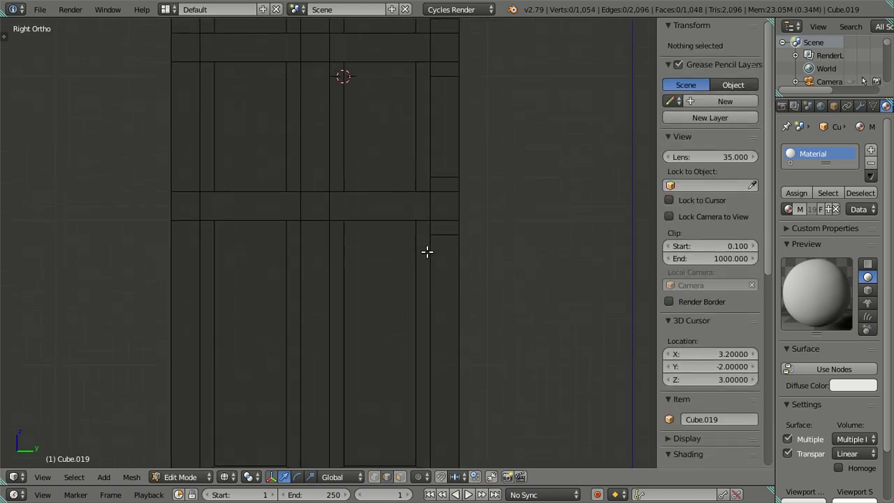
{"action": "middle_click_drag", "start_coordinate": [426, 251], "coordinate": [458, 210], "text": "shift"}
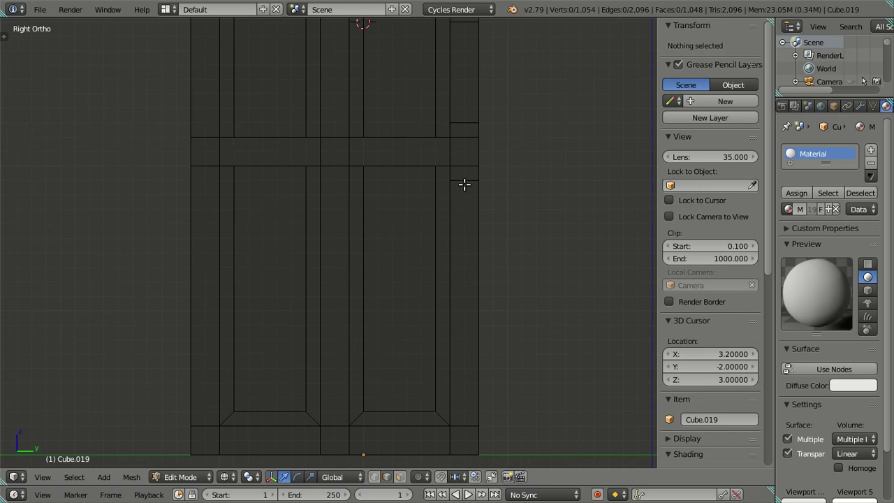
{"action": "right_click", "coordinate": [464, 184], "text": "alt"}
{"action": "left_click", "coordinate": [706, 84]}
{"action": "key", "text": "Return"}
{"action": "key", "text": "x"}
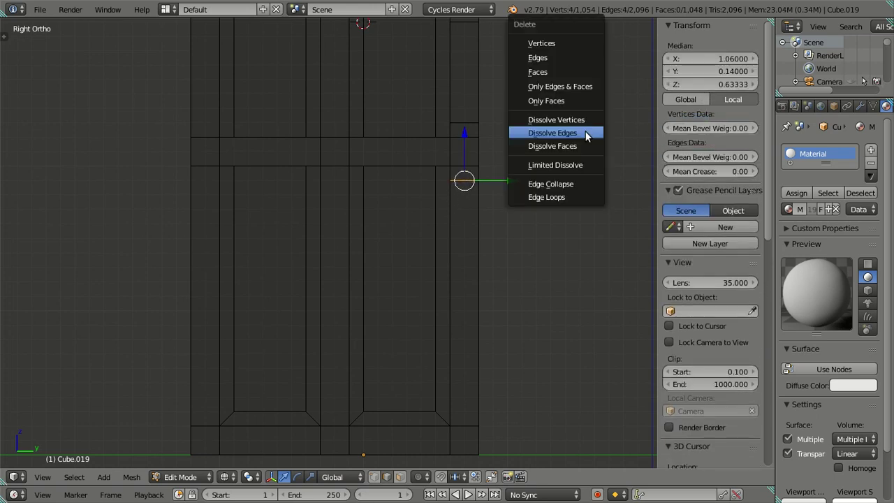
{"action": "left_click", "coordinate": [585, 131]}
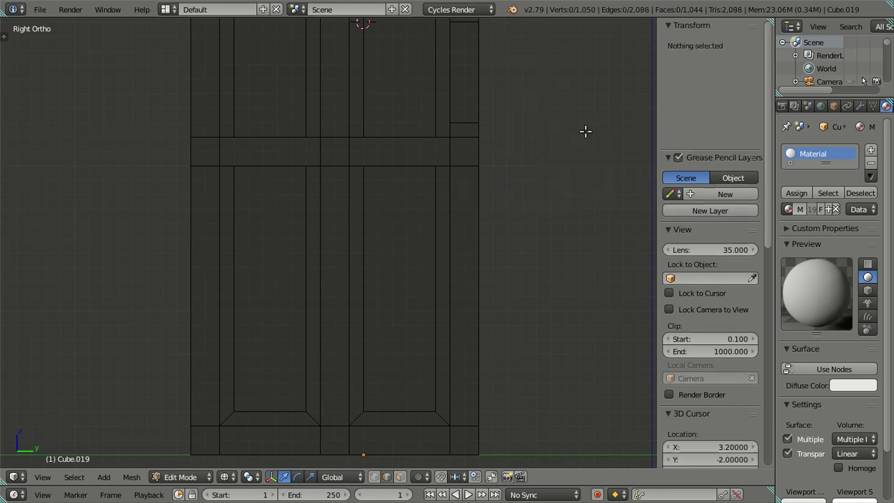
Select both lower panel faces and circle-deselect all but their top edges in edge mode
{"action": "key", "text": "ctrl+Tab"}
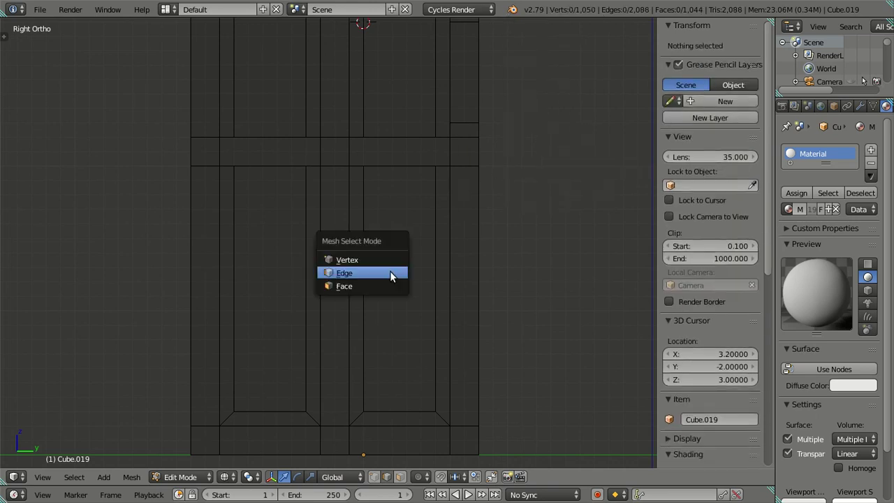
{"action": "left_click", "coordinate": [385, 287]}
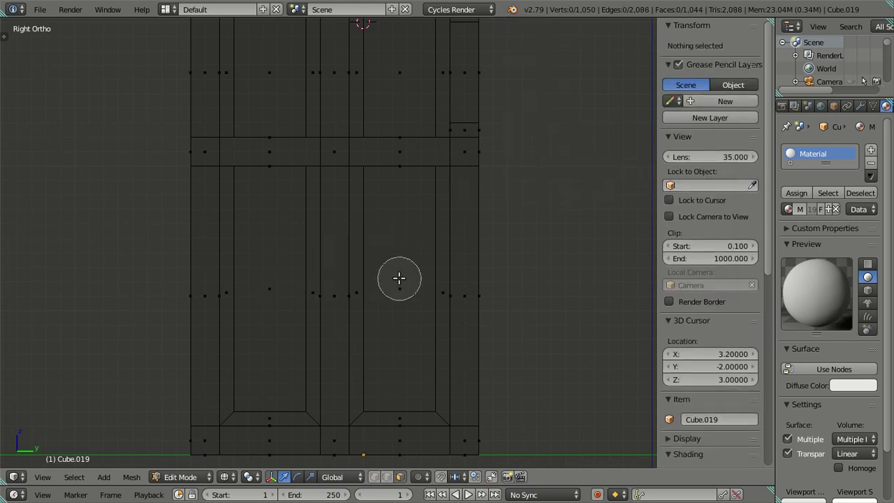
{"action": "left_click", "coordinate": [399, 277]}
{"action": "left_click", "coordinate": [273, 280], "text": "shift"}
{"action": "key", "text": "c"}
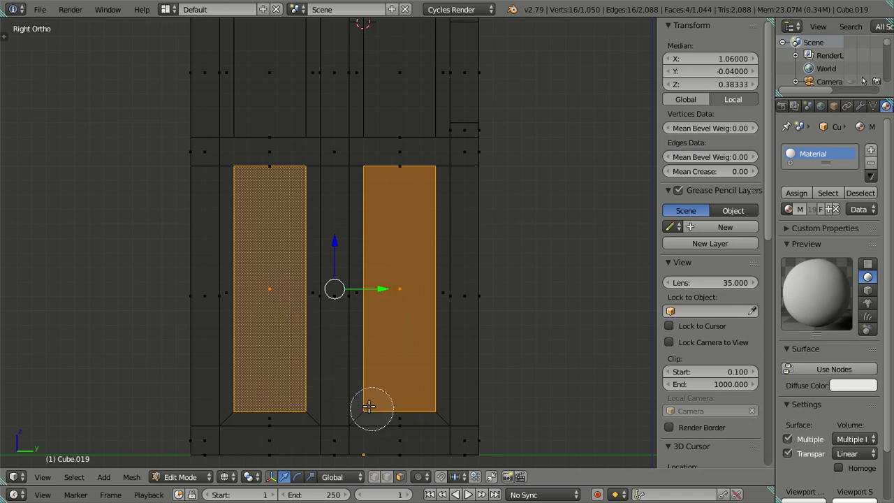
{"action": "key", "text": "Escape"}
{"action": "key", "text": "ctrl+Tab"}
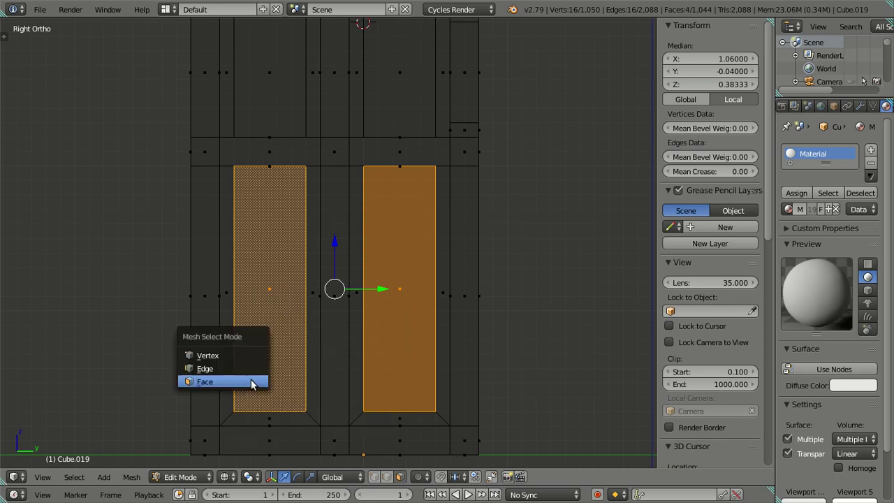
{"action": "left_click", "coordinate": [234, 369]}
{"action": "key", "text": "c"}
{"action": "mouse_move", "coordinate": [230, 405]}
{"action": "middle_mouse_down"}
{"action": "mouse_move", "coordinate": [363, 404]}
{"action": "mouse_move", "coordinate": [281, 406]}
{"action": "middle_mouse_up"}
{"action": "key", "text": "Escape"}
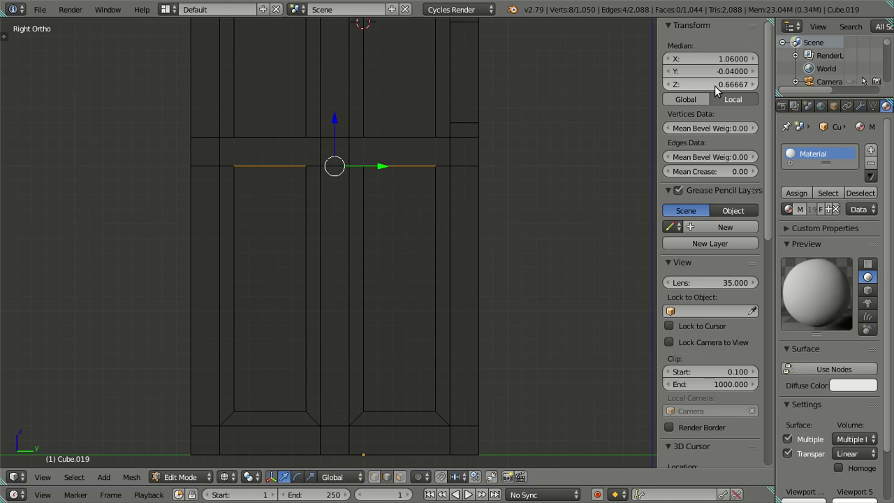
{"action": "key", "text": "a"}
{"action": "scroll", "coordinate": [419, 185], "scroll_direction": "down", "scroll_amount": 1}
{"action": "middle_click_drag", "start_coordinate": [415, 179], "coordinate": [385, 280], "text": "shift"}
{"action": "scroll", "coordinate": [385, 279], "scroll_direction": "up", "scroll_amount": 2}
{"action": "middle_click_drag", "start_coordinate": [389, 242], "coordinate": [462, 293], "text": "shift"}
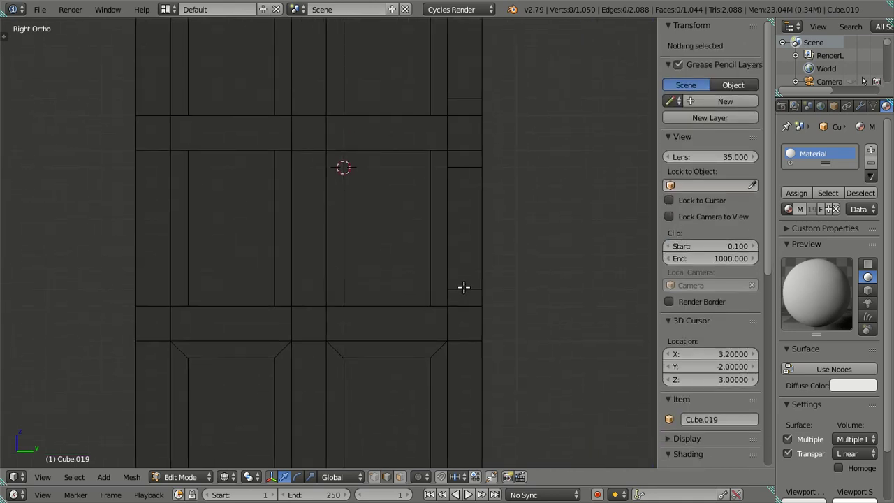
Dissolve the stray Z 0.7667 edge loop on the right stile
{"action": "right_click", "coordinate": [463, 287]}
{"action": "left_click", "coordinate": [706, 84]}
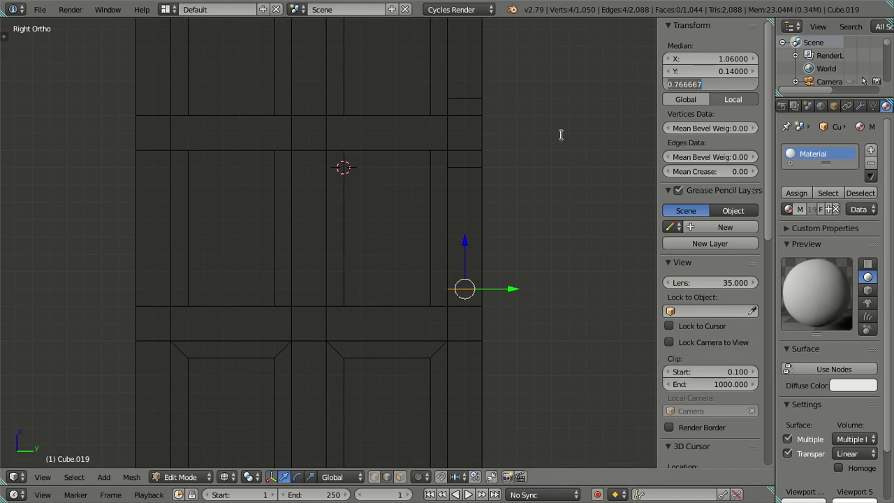
{"action": "key", "text": "Return"}
{"action": "key", "text": "x"}
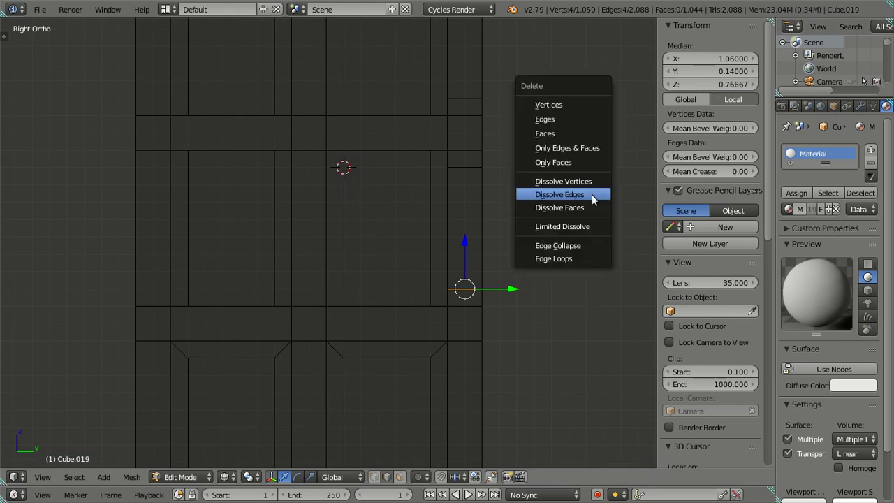
{"action": "left_click", "coordinate": [592, 195]}
Raise the bottom edges of both middle panels along Z to bevel their lower corners
{"action": "key", "text": "ctrl+Tab"}
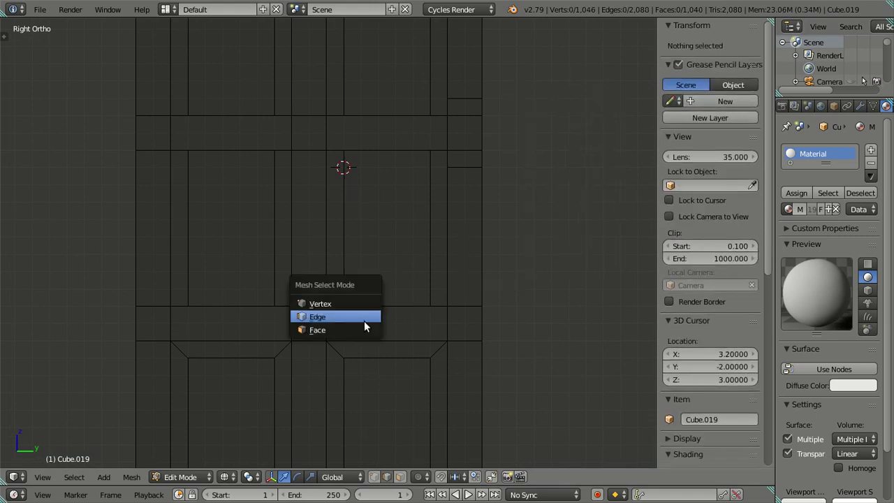
{"action": "key", "text": "f"}
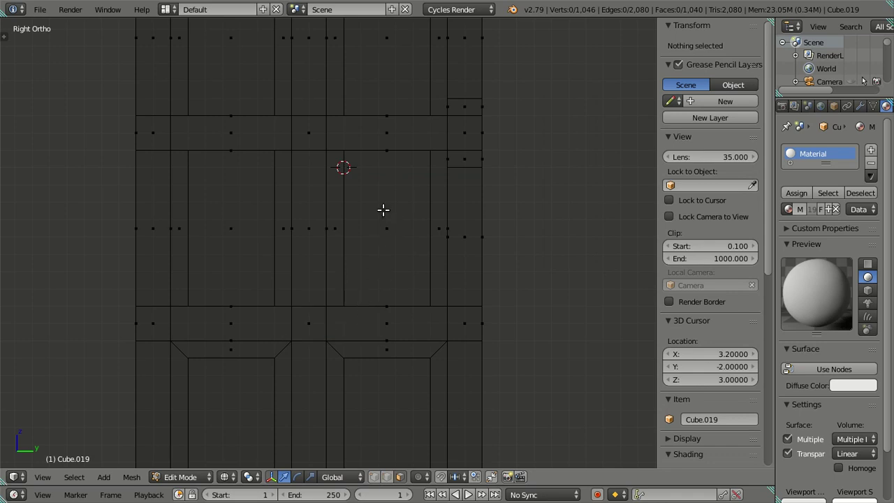
{"action": "right_click", "coordinate": [382, 220]}
{"action": "right_click", "coordinate": [231, 221], "text": "shift"}
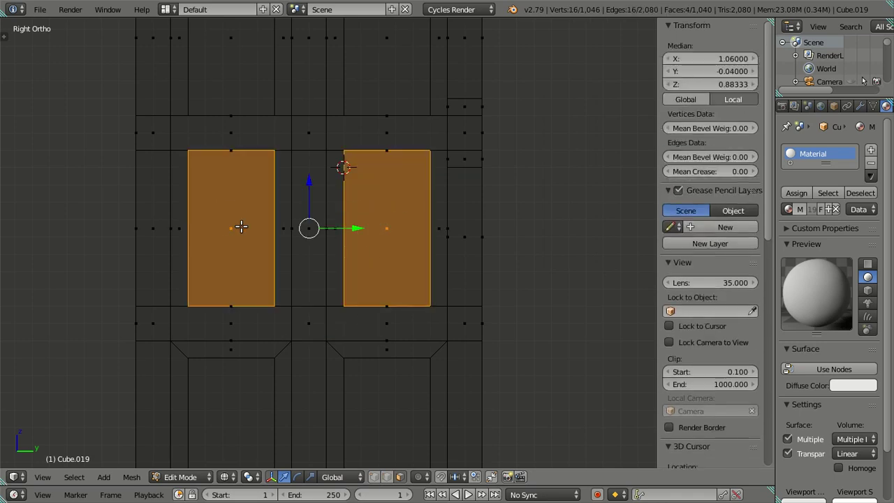
{"action": "key", "text": "ctrl+Tab"}
{"action": "left_click", "coordinate": [236, 212]}
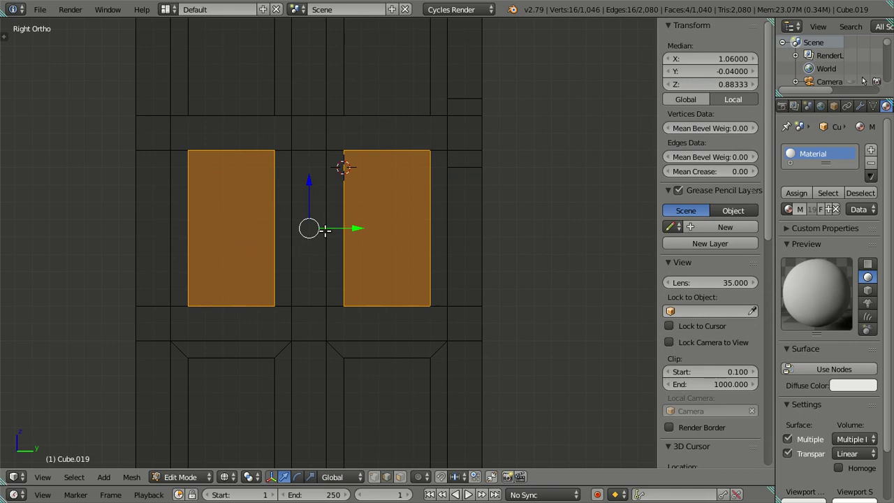
{"action": "key", "text": "c"}
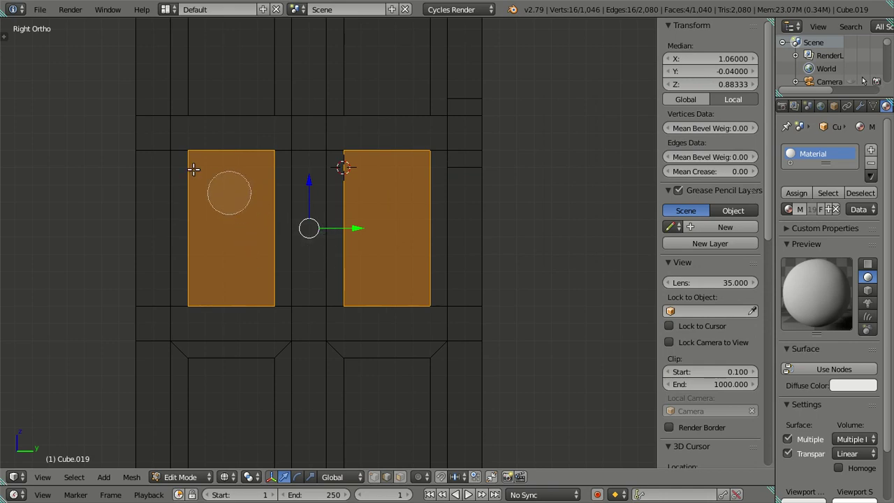
{"action": "middle_click_drag", "start_coordinate": [168, 152], "coordinate": [438, 151]}
{"action": "right_click", "coordinate": [439, 152]}
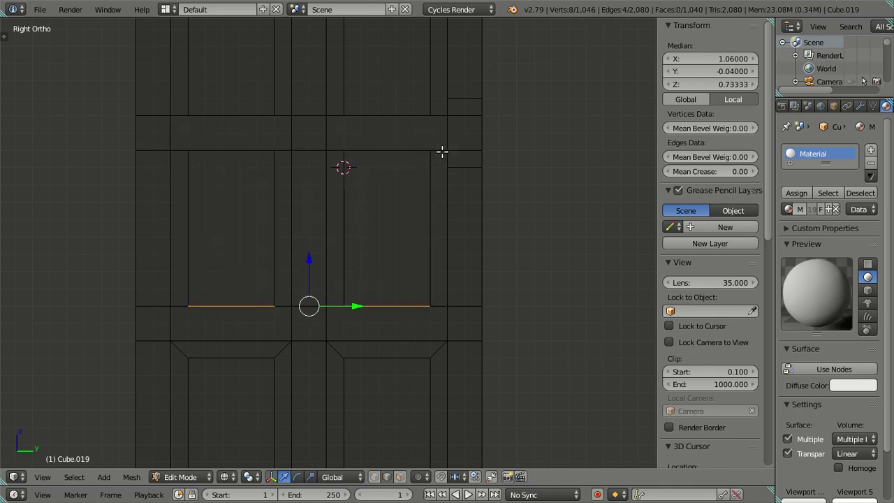
{"action": "left_click_drag", "start_coordinate": [705, 81], "coordinate": [691, 86]}
{"action": "key", "text": "a"}
Dissolve the stray Z 1.0 edge loop on the right stile
{"action": "right_click", "coordinate": [467, 168], "text": "alt"}
{"action": "left_click", "coordinate": [679, 87]}
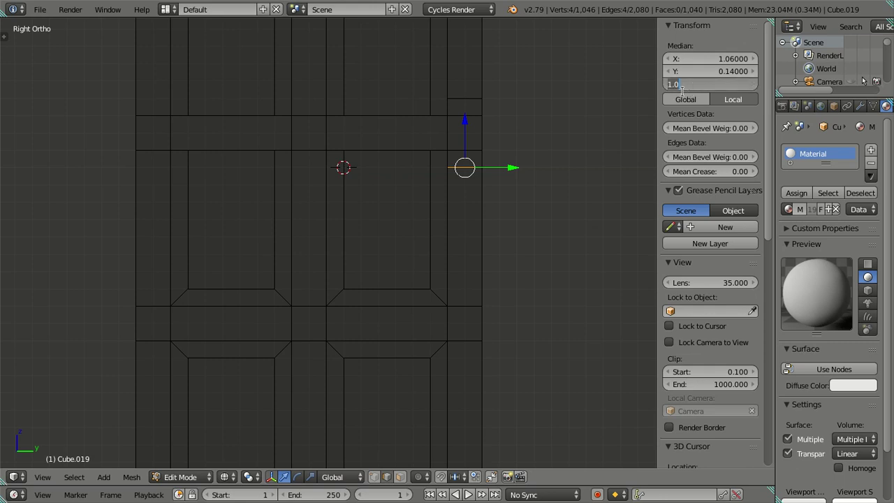
{"action": "key", "text": "Return"}
{"action": "key", "text": "x"}
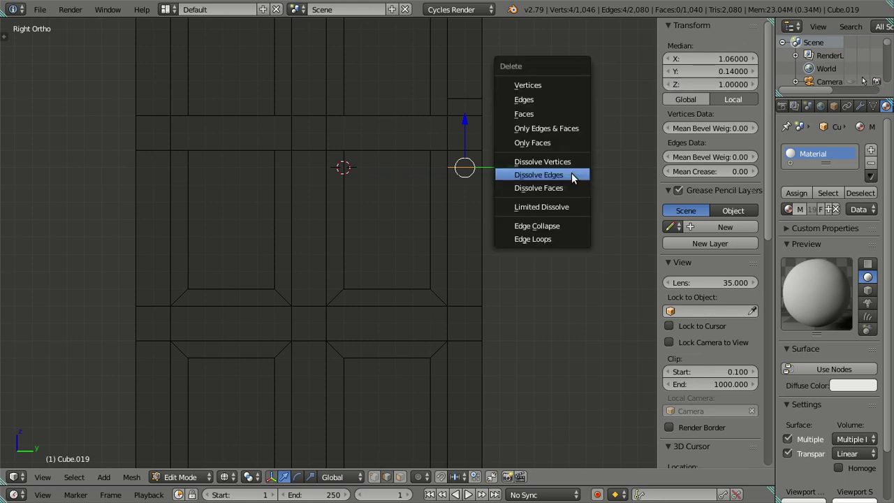
{"action": "left_click", "coordinate": [567, 173]}
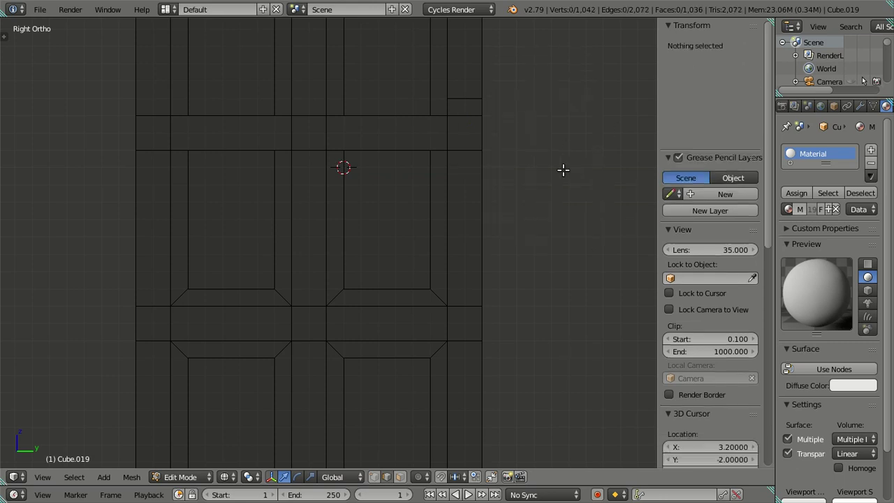
{"action": "key", "text": "ctrl+Tab"}
{"action": "left_click", "coordinate": [454, 223]}
Isolate the top edges of the two middle panels with circle selection
{"action": "key", "text": "c"}
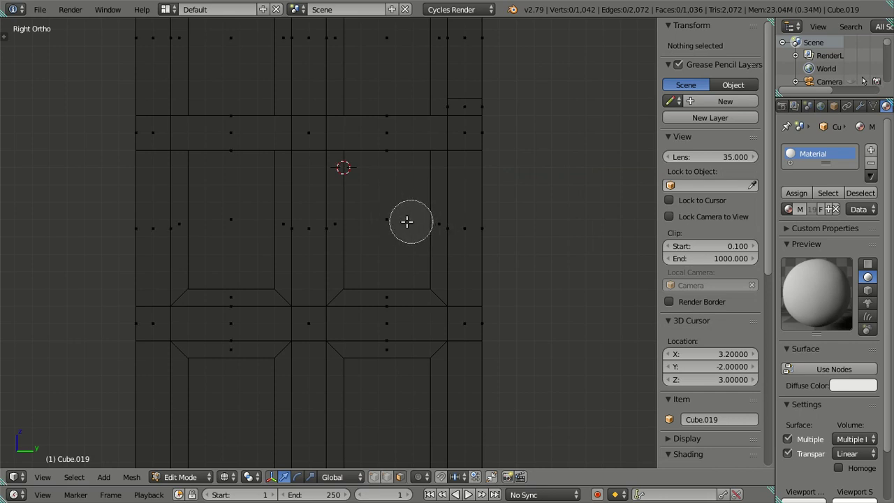
{"action": "left_click", "coordinate": [382, 220]}
{"action": "left_click", "coordinate": [244, 216]}
{"action": "key", "text": "Escape"}
{"action": "key", "text": "ctrl+Tab"}
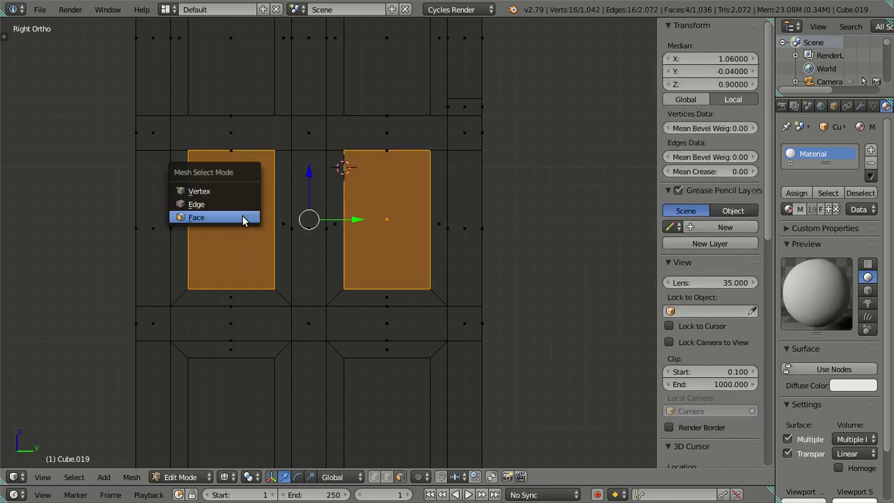
{"action": "left_click", "coordinate": [218, 204]}
{"action": "key", "text": "c"}
{"action": "mouse_move", "coordinate": [432, 305]}
{"action": "middle_mouse_down"}
{"action": "mouse_move", "coordinate": [398, 289]}
{"action": "mouse_move", "coordinate": [217, 283]}
{"action": "middle_mouse_up"}
{"action": "key", "text": "Escape"}
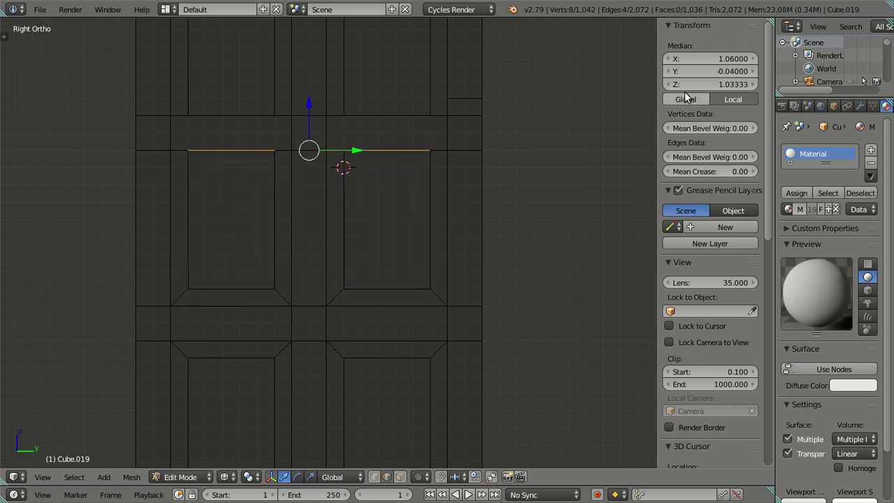
Lower the middle panels' top edges to match the other panels, undoing a stray sideways move
{"action": "left_click", "coordinate": [707, 71]}
{"action": "type", "text": "1"}
{"action": "key", "text": "Return"}
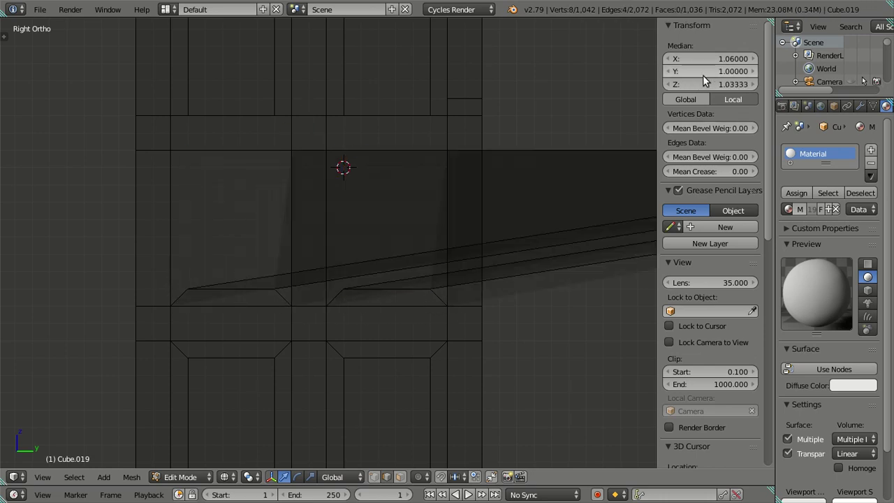
{"action": "key", "text": "ctrl+z"}
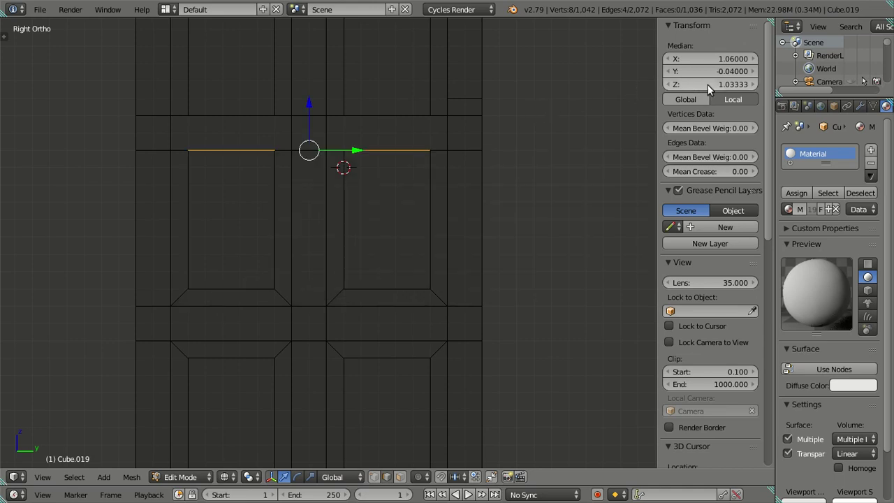
{"action": "key", "text": "ctrl+z"}
Select the stray Z 1.1333 edge loop on the right stile
{"action": "key", "text": "a"}
{"action": "middle_click_drag", "start_coordinate": [434, 93], "coordinate": [439, 279], "text": "shift"}
{"action": "right_click", "coordinate": [470, 275]}
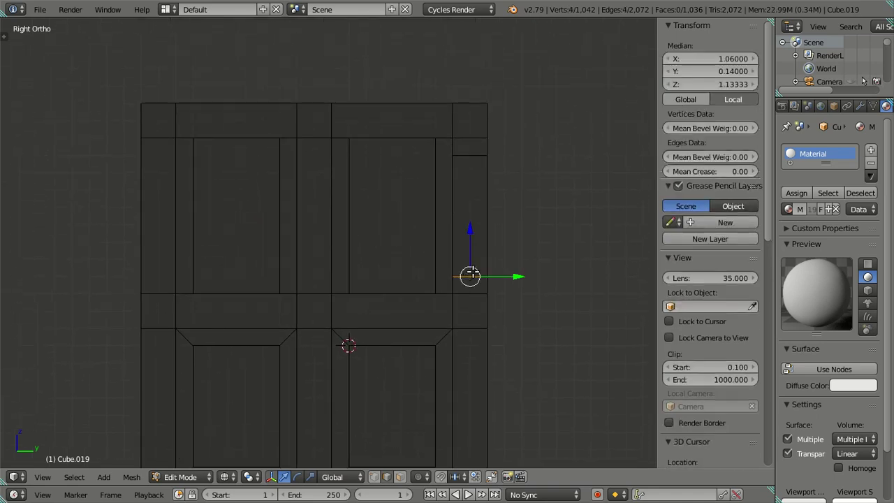
{"action": "left_click", "coordinate": [710, 84]}
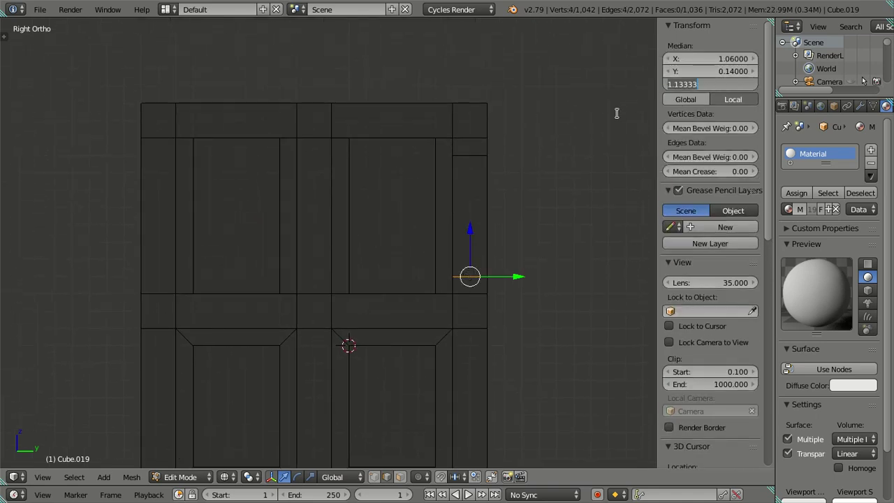
{"action": "key", "text": "Return"}
Dissolve the Z 1.1333 loop and raise the upper panels' bottom edges along Z
{"action": "key", "text": "x"}
{"action": "left_click", "coordinate": [584, 131]}
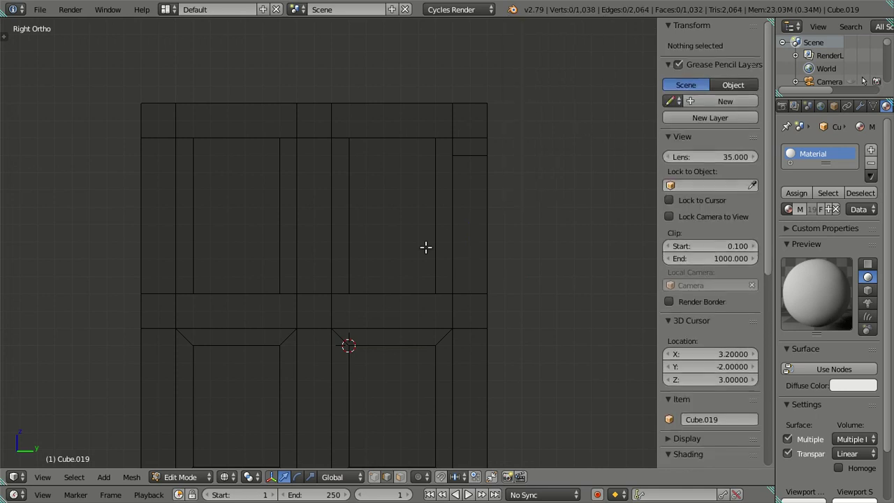
{"action": "left_click", "coordinate": [400, 476]}
{"action": "right_click", "coordinate": [395, 222]}
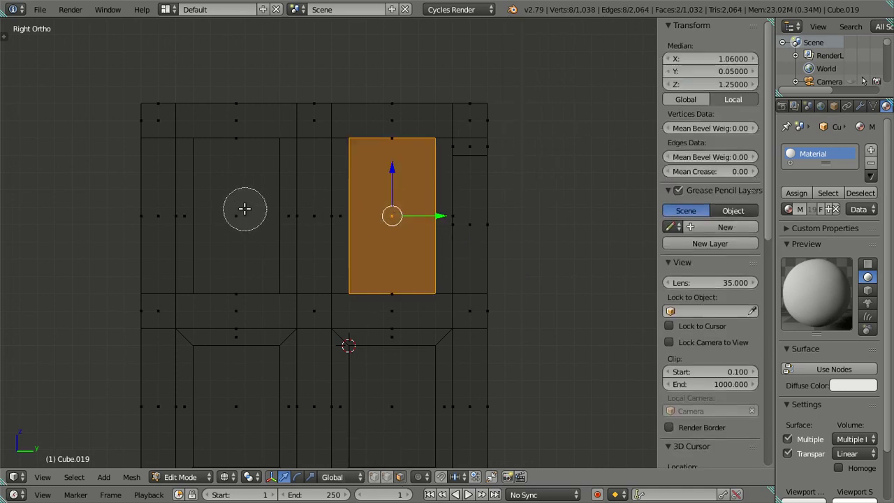
{"action": "right_click", "coordinate": [245, 208], "text": "shift"}
{"action": "key", "text": "ctrl+Tab"}
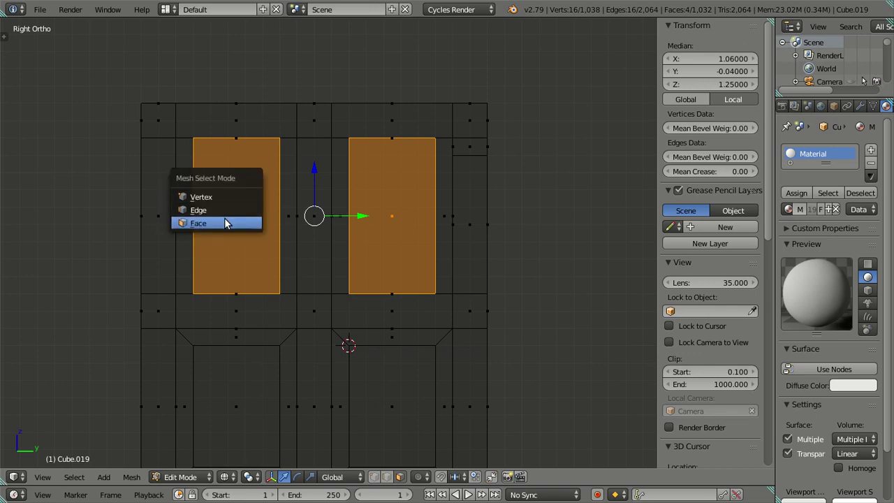
{"action": "left_click", "coordinate": [222, 211]}
{"action": "key", "text": "c"}
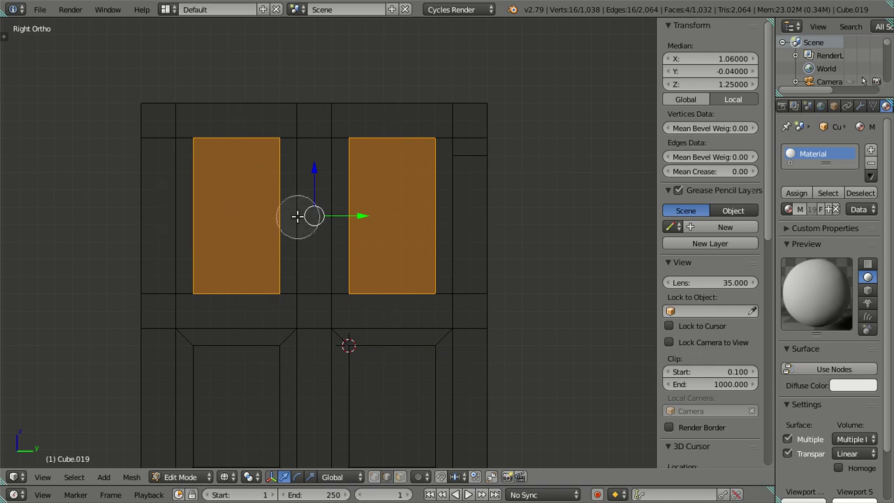
{"action": "middle_click_drag", "start_coordinate": [457, 139], "coordinate": [287, 128]}
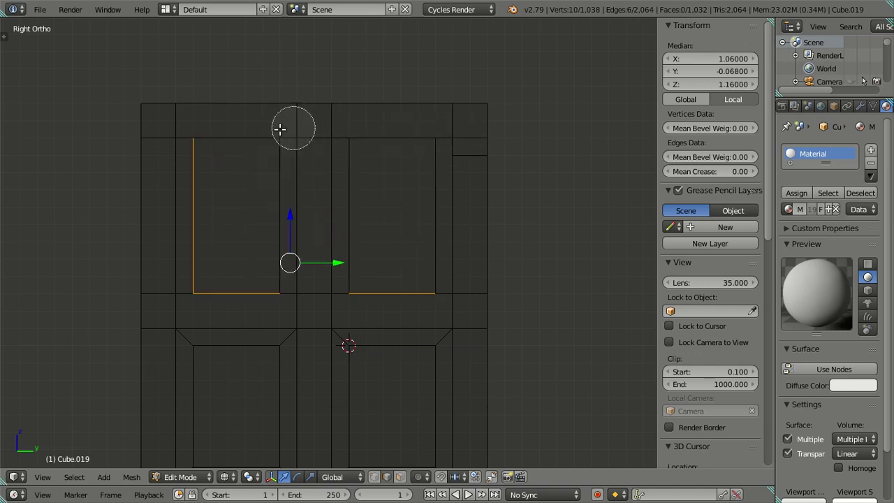
{"action": "right_click", "coordinate": [175, 132]}
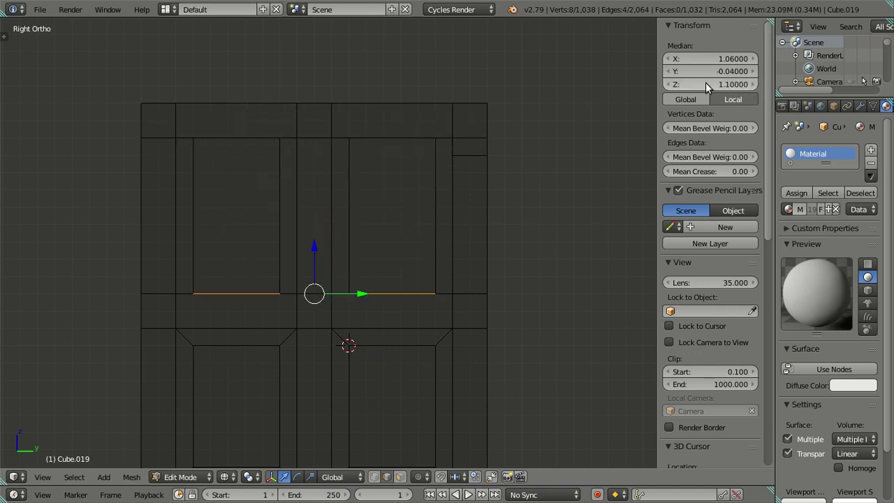
{"action": "left_click_drag", "start_coordinate": [705, 84], "coordinate": [719, 84]}
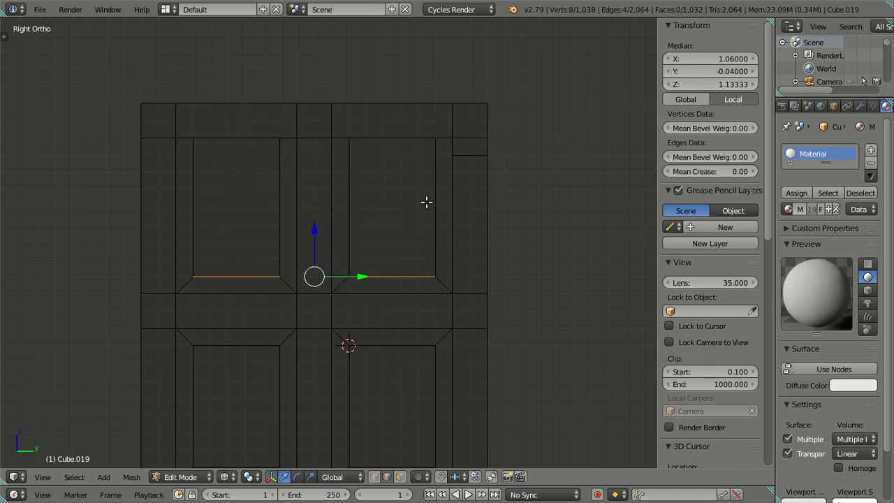
Dissolve the stray short edge on the right stile
{"action": "key", "text": "a"}
{"action": "right_click", "coordinate": [472, 157]}
{"action": "left_click", "coordinate": [705, 84]}
{"action": "key", "text": "Return"}
{"action": "key", "text": "x"}
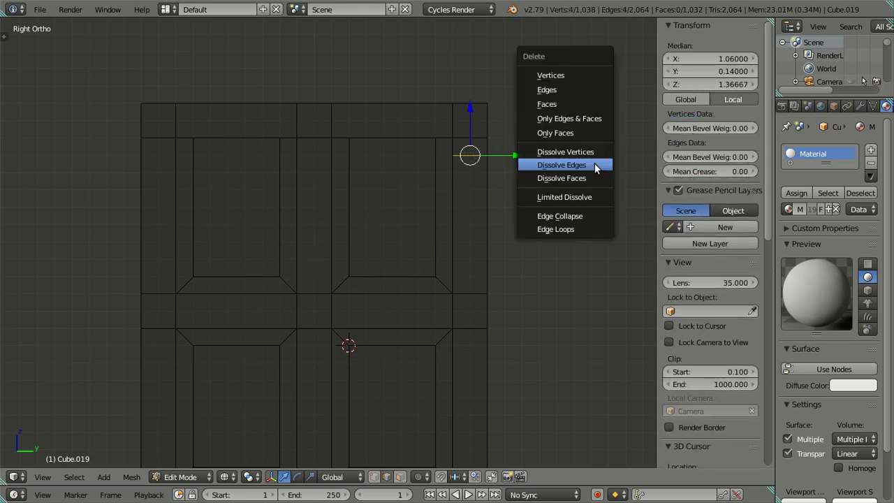
{"action": "left_click", "coordinate": [594, 163]}
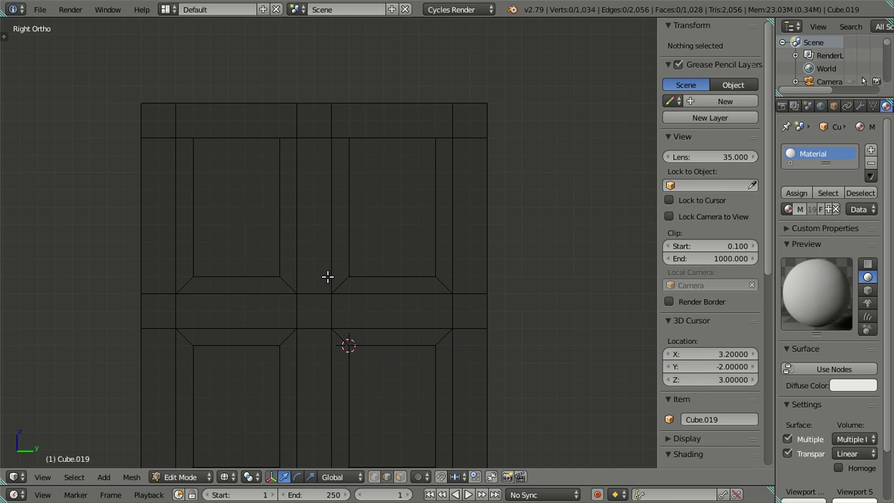
{"action": "key", "text": "ctrl+Tab"}
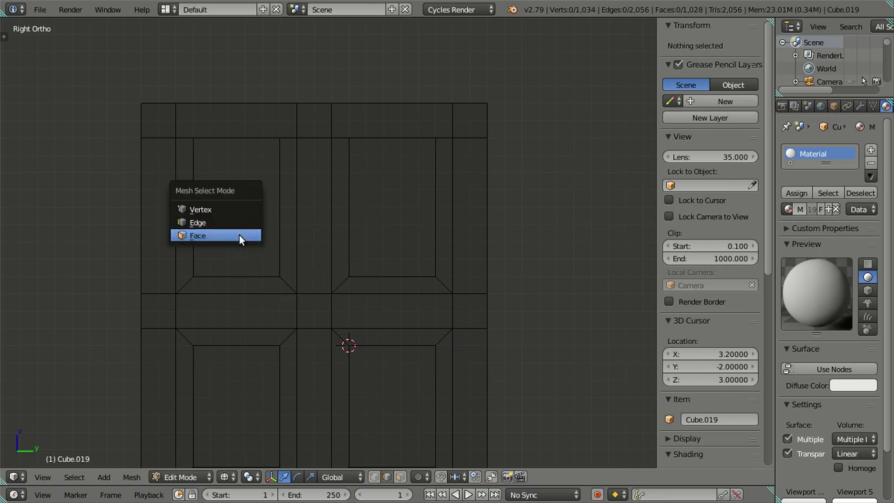
Circle-select just the top edges of the two upper panels
{"action": "left_click", "coordinate": [238, 237]}
{"action": "key", "text": "c"}
{"action": "left_click", "coordinate": [240, 199]}
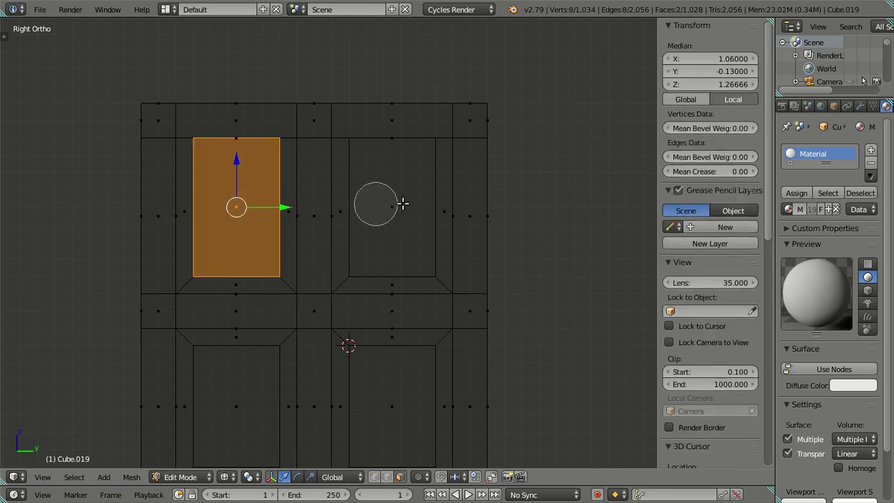
{"action": "left_click", "coordinate": [385, 203]}
{"action": "right_click", "coordinate": [442, 204]}
{"action": "key", "text": "ctrl+Tab"}
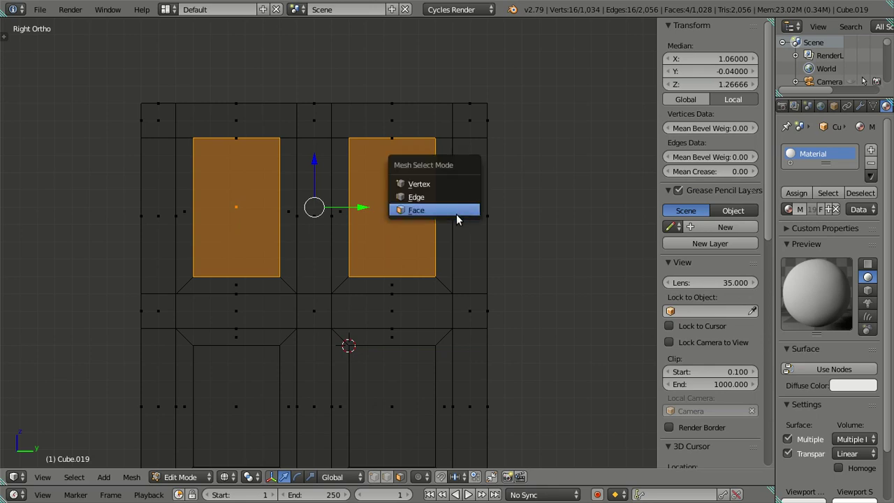
{"action": "left_click", "coordinate": [450, 198]}
{"action": "key", "text": "c"}
{"action": "middle_click_drag", "start_coordinate": [458, 273], "coordinate": [198, 281]}
{"action": "right_click", "coordinate": [198, 281]}
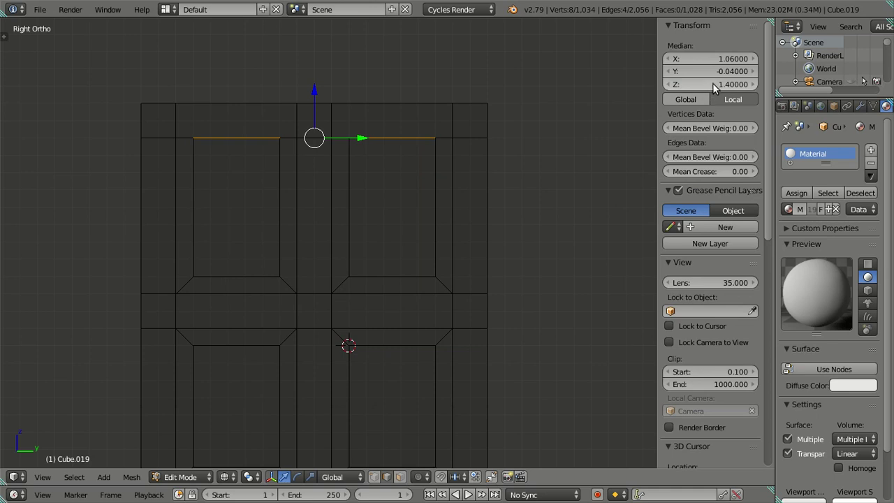
{"action": "key", "text": "a"}
Switch to solid shading and orbit in close on the bevelled panel rails
{"action": "scroll", "coordinate": [568, 137], "scroll_direction": "down", "scroll_amount": 3}
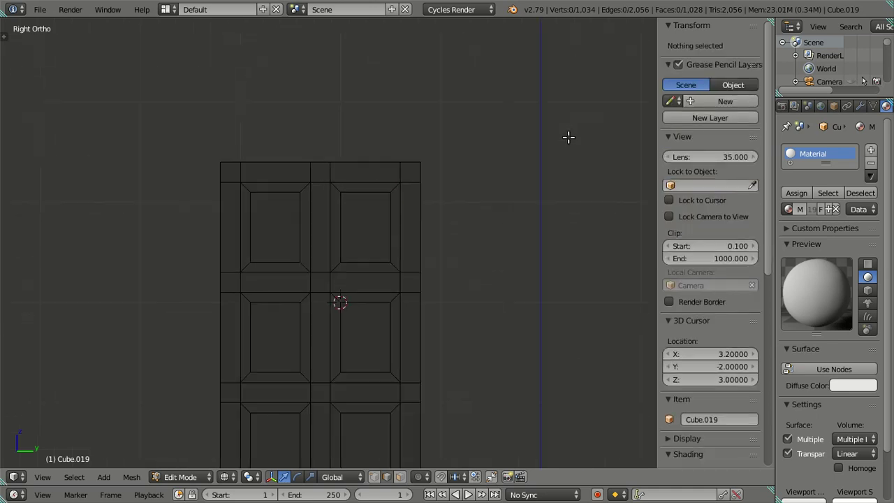
{"action": "key", "text": "z"}
{"action": "mouse_move", "coordinate": [343, 247]}
{"action": "middle_mouse_down"}
{"action": "mouse_move", "coordinate": [405, 305]}
{"action": "mouse_move", "coordinate": [523, 307]}
{"action": "middle_mouse_up"}
{"action": "scroll", "coordinate": [413, 286], "scroll_direction": "up", "scroll_amount": 3}
{"action": "scroll", "coordinate": [389, 116], "scroll_direction": "up", "scroll_amount": 3}
{"action": "scroll", "coordinate": [470, 211], "scroll_direction": "up", "scroll_amount": 3}
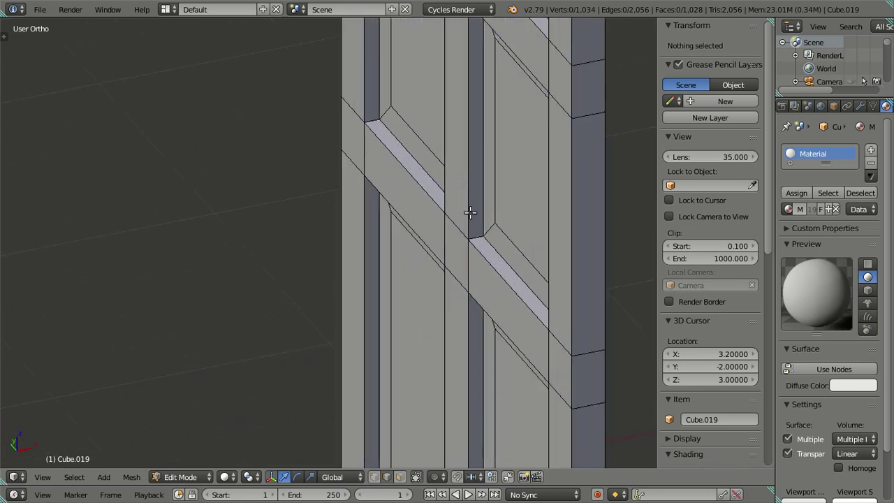
{"action": "mouse_move", "coordinate": [493, 240]}
{"action": "middle_mouse_down"}
{"action": "mouse_move", "coordinate": [399, 180]}
{"action": "mouse_move", "coordinate": [389, 250]}
{"action": "mouse_move", "coordinate": [406, 247]}
{"action": "middle_mouse_up"}
{"action": "scroll", "coordinate": [419, 202], "scroll_direction": "down", "scroll_amount": 1}
{"action": "scroll", "coordinate": [380, 310], "scroll_direction": "down", "scroll_amount": 2}
{"action": "scroll", "coordinate": [370, 208], "scroll_direction": "up", "scroll_amount": 4}
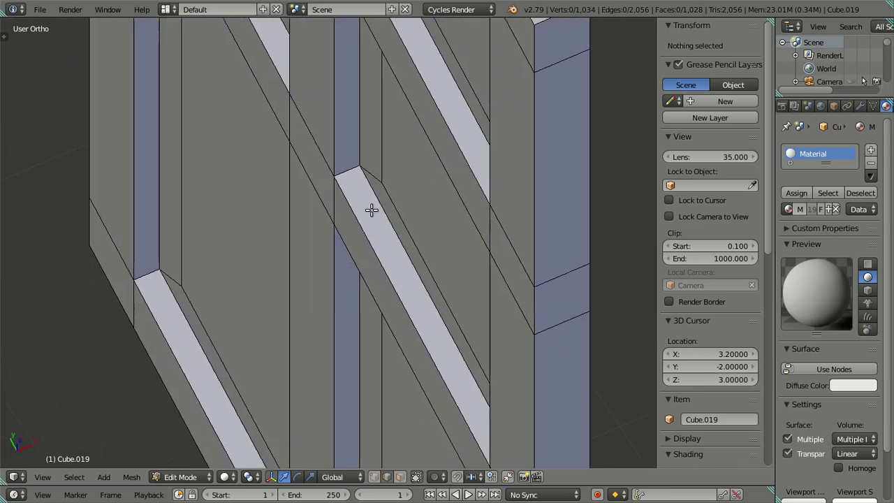
Add three loop cuts running lengthwise along the slanted bevel strip
{"action": "key", "text": "ctrl+r"}
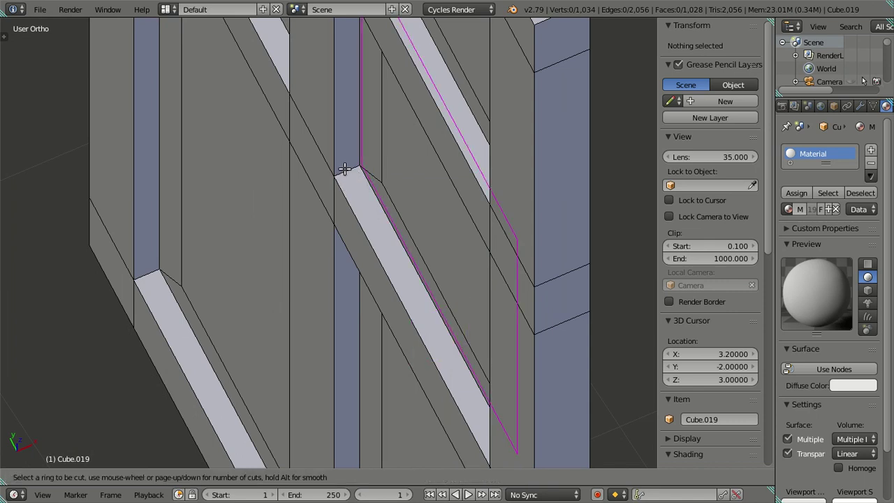
{"action": "scroll", "coordinate": [345, 169], "scroll_direction": "up", "scroll_amount": 1}
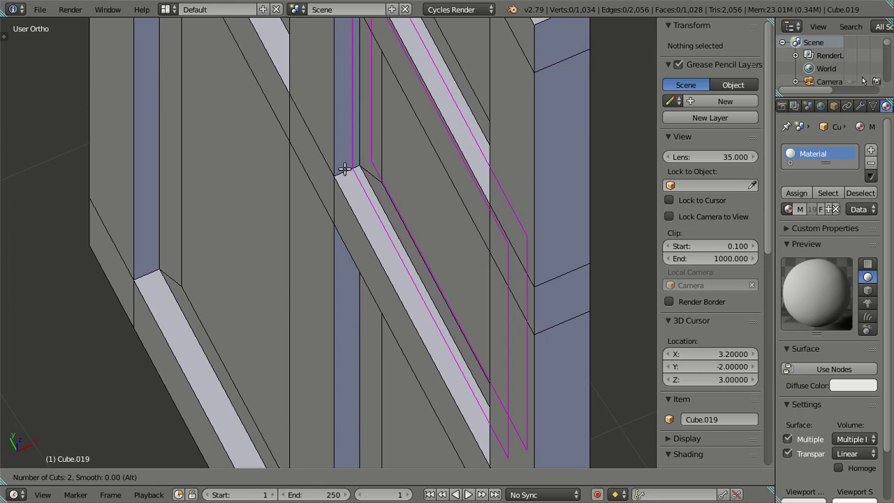
{"action": "scroll", "coordinate": [344, 168], "scroll_direction": "up", "scroll_amount": 1}
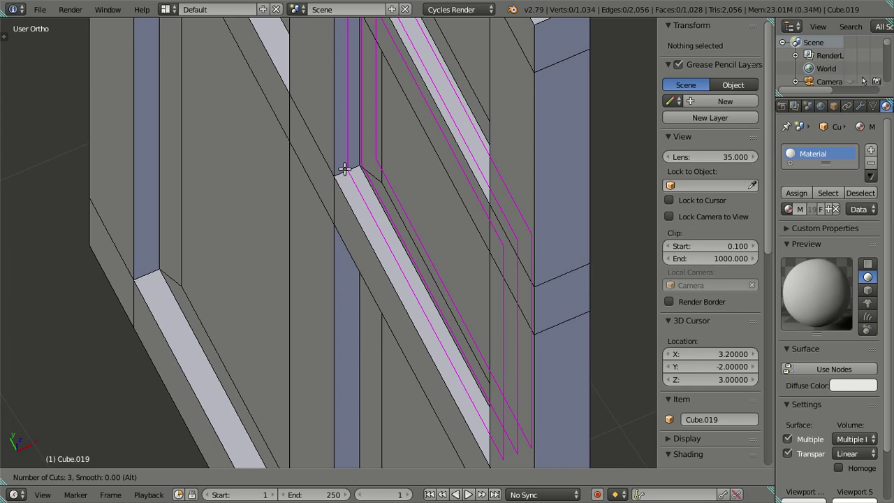
{"action": "left_click", "coordinate": [344, 168]}
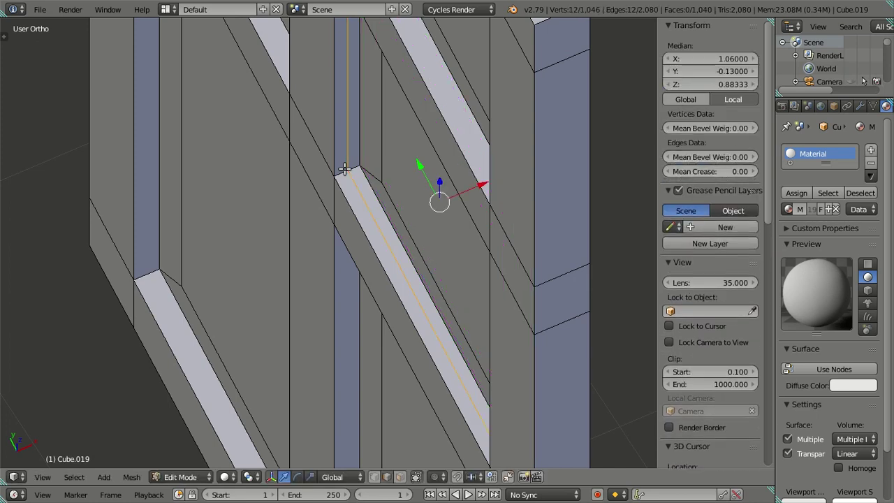
{"action": "scroll", "coordinate": [345, 169], "scroll_direction": "down", "scroll_amount": 4}
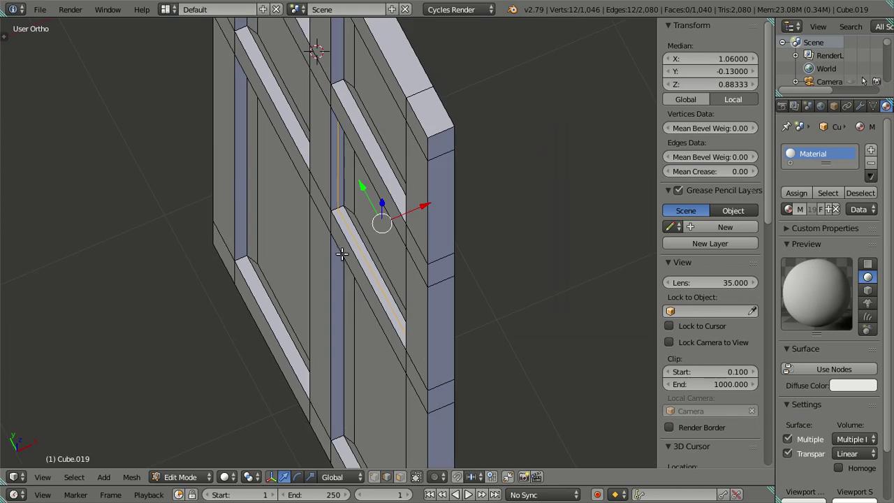
{"action": "scroll", "coordinate": [342, 254], "scroll_direction": "up", "scroll_amount": 2}
Inspect an edge on the slanted strip, then view the door from the front
{"action": "right_click", "coordinate": [360, 228]}
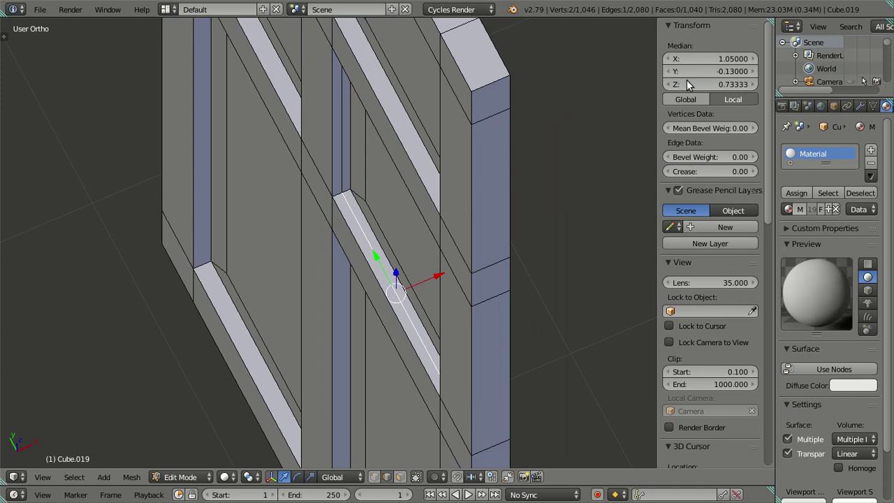
{"action": "left_click", "coordinate": [705, 60]}
{"action": "key", "text": "Escape"}
{"action": "key", "text": "a"}
{"action": "scroll", "coordinate": [532, 185], "scroll_direction": "down", "scroll_amount": 3}
{"action": "scroll", "coordinate": [538, 286], "scroll_direction": "up", "scroll_amount": 3}
{"action": "scroll", "coordinate": [529, 230], "scroll_direction": "down", "scroll_amount": 4}
{"action": "middle_click_drag", "start_coordinate": [474, 274], "coordinate": [440, 242]}
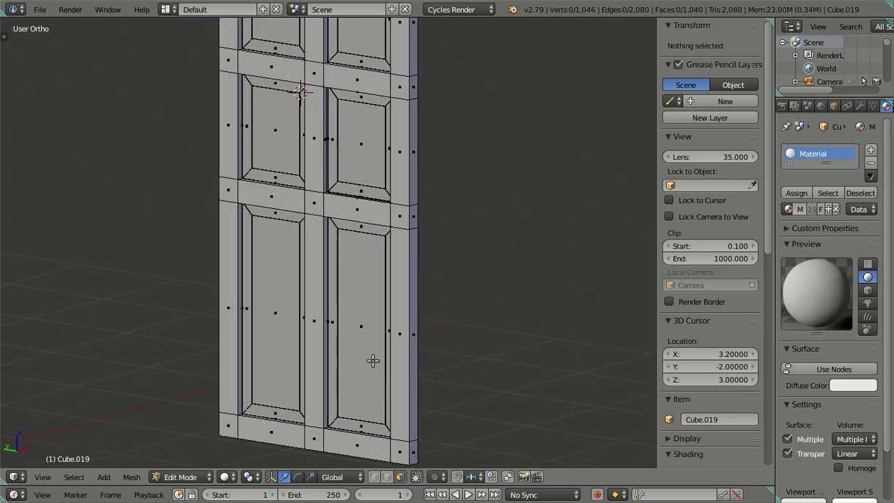
Select all six panel faces, then deselect and orbit to view the door's top and left side
{"action": "left_click", "coordinate": [364, 335]}
{"action": "left_click", "coordinate": [273, 288], "text": "shift"}
{"action": "left_click", "coordinate": [278, 145], "text": "shift"}
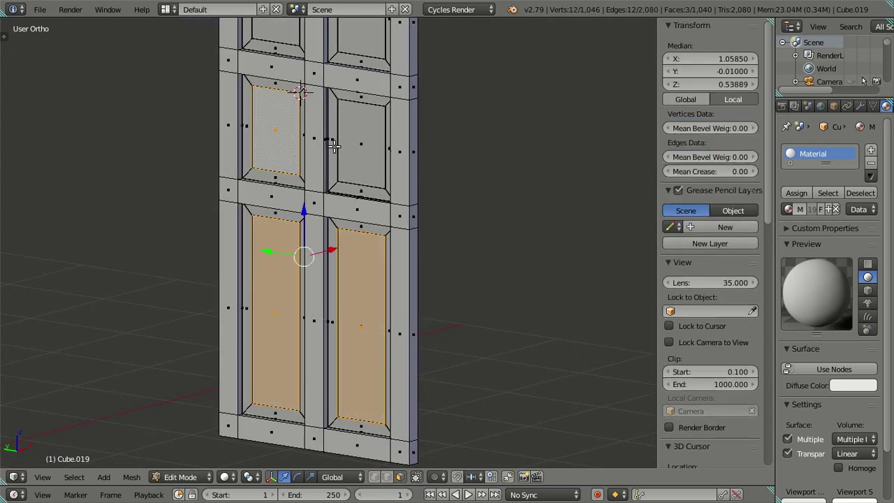
{"action": "left_click", "coordinate": [358, 143], "text": "shift"}
{"action": "middle_click_drag", "start_coordinate": [358, 143], "coordinate": [419, 318], "text": "shift"}
{"action": "left_click", "coordinate": [380, 191], "text": "shift"}
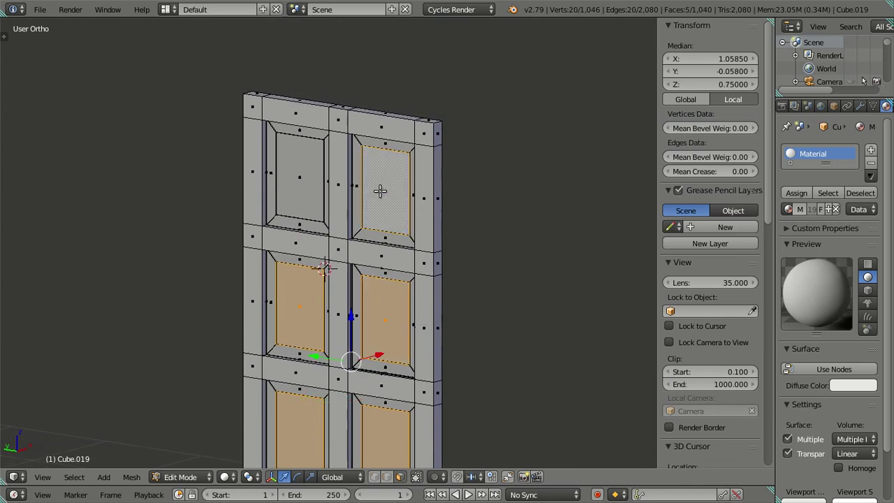
{"action": "left_click", "coordinate": [289, 175], "text": "shift"}
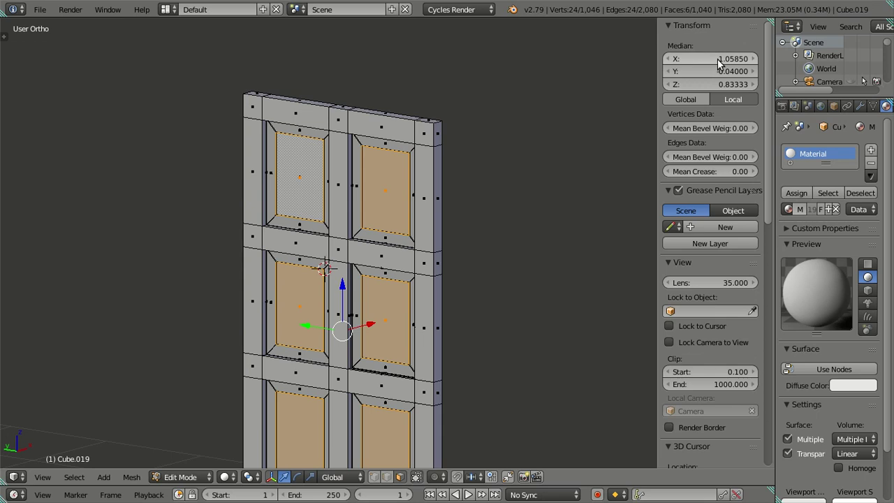
{"action": "key", "text": "a"}
{"action": "middle_click_drag", "start_coordinate": [439, 266], "coordinate": [413, 354]}
{"action": "scroll", "coordinate": [462, 387], "scroll_direction": "up", "scroll_amount": 5}
{"action": "middle_click_drag", "start_coordinate": [462, 388], "coordinate": [340, 262]}
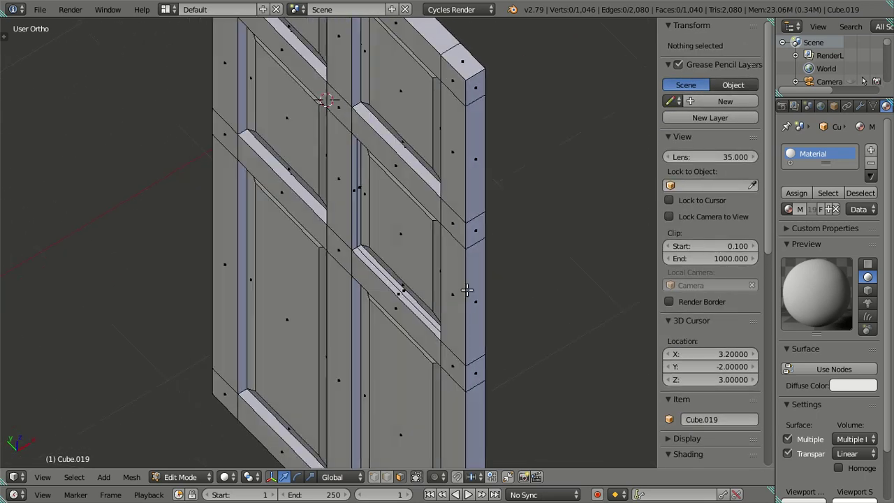
{"action": "scroll", "coordinate": [442, 342], "scroll_direction": "up", "scroll_amount": 2}
{"action": "scroll", "coordinate": [343, 323], "scroll_direction": "up", "scroll_amount": 2}
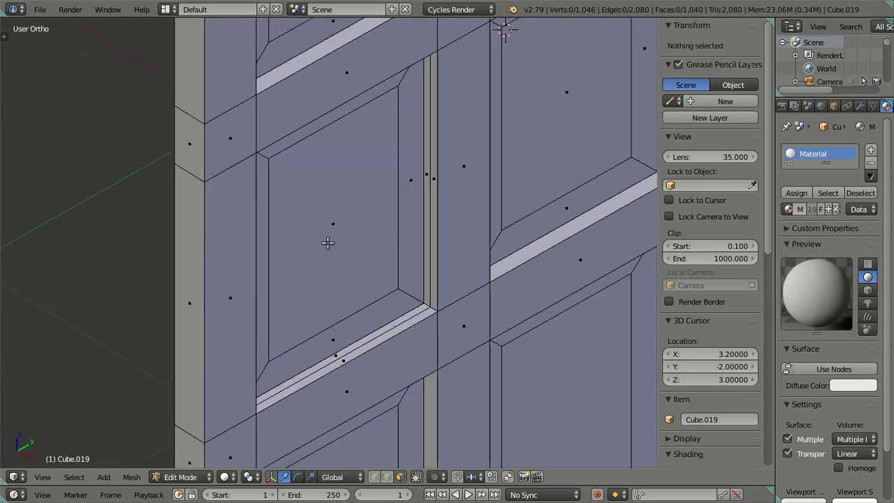
{"action": "scroll", "coordinate": [327, 242], "scroll_direction": "up", "scroll_amount": 1}
Check the X position of an edge on the rail strip
{"action": "key", "text": "ctrl+Tab"}
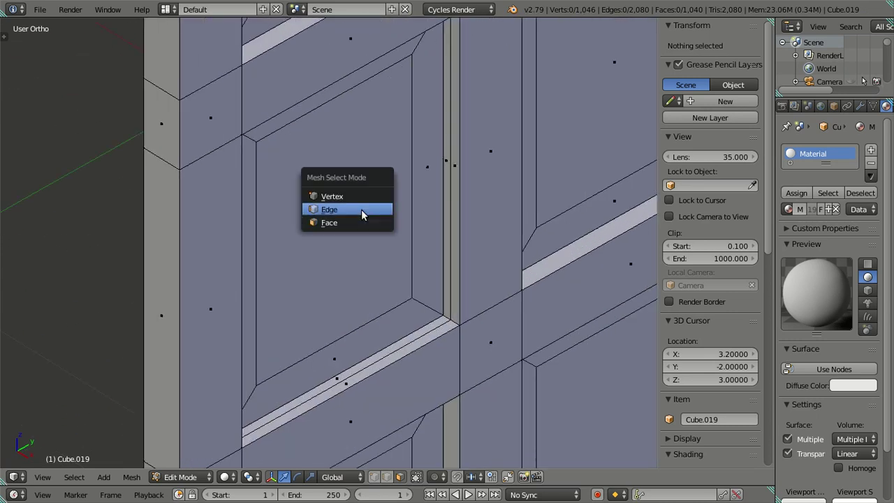
{"action": "left_click", "coordinate": [360, 209]}
{"action": "left_click", "coordinate": [428, 329]}
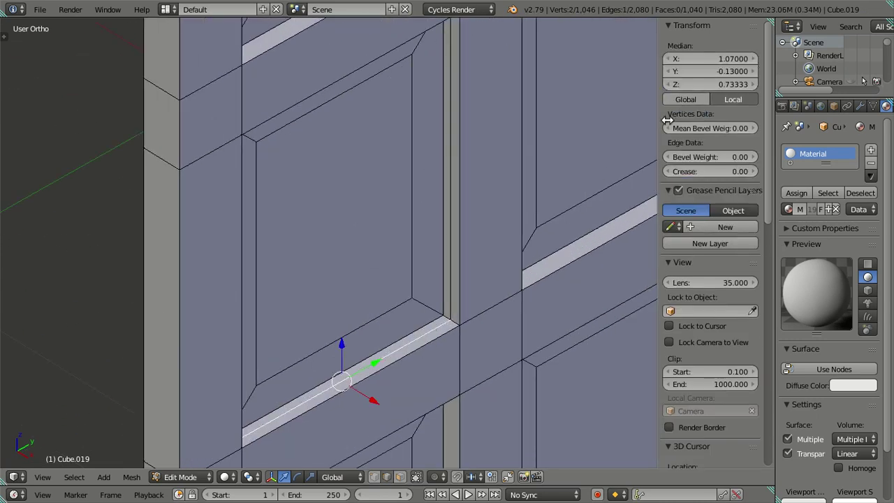
{"action": "left_click", "coordinate": [704, 60]}
{"action": "key", "text": "Escape"}
{"action": "scroll", "coordinate": [572, 133], "scroll_direction": "down", "scroll_amount": 3}
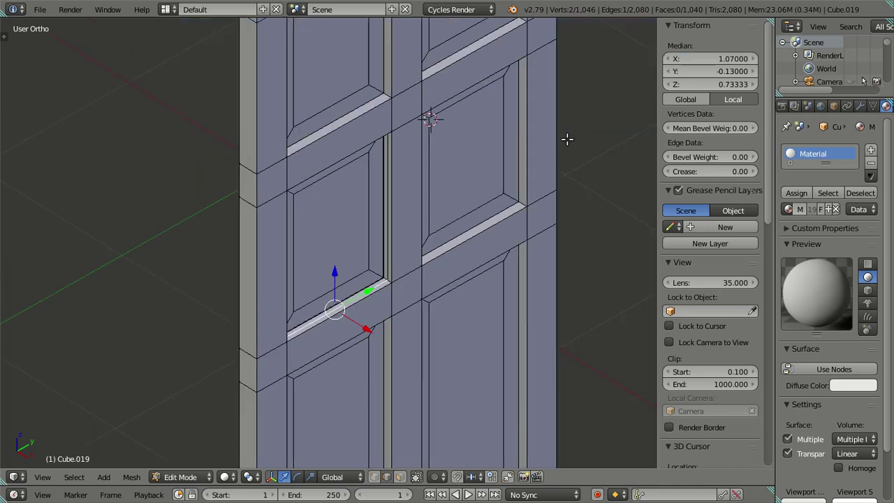
{"action": "key", "text": "a"}
{"action": "key", "text": "ctrl+Tab"}
{"action": "left_click", "coordinate": [535, 197]}
{"action": "scroll", "coordinate": [472, 180], "scroll_direction": "down", "scroll_amount": 5}
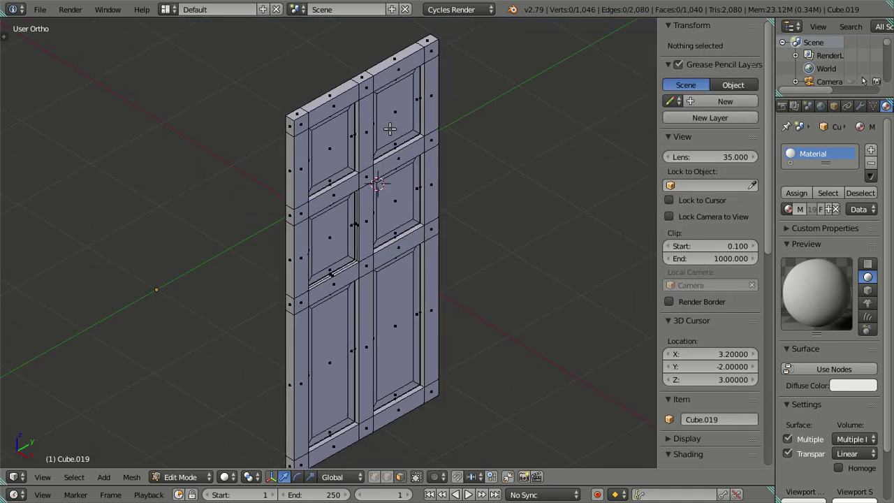
Select all six panel faces again, then deselect them
{"action": "right_click", "coordinate": [329, 136]}
{"action": "right_click", "coordinate": [398, 119], "text": "shift"}
{"action": "right_click", "coordinate": [397, 194], "text": "shift"}
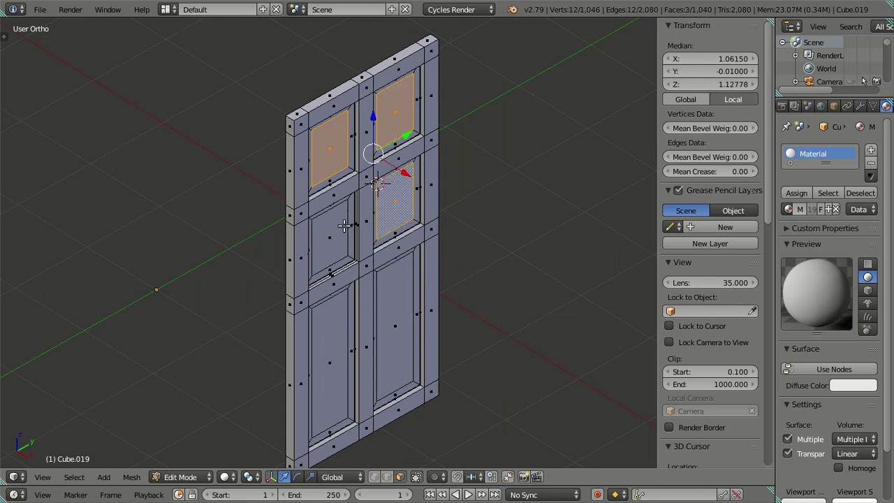
{"action": "right_click", "coordinate": [330, 235], "text": "shift"}
{"action": "right_click", "coordinate": [353, 325], "text": "shift"}
{"action": "left_click", "coordinate": [396, 300], "text": "shift"}
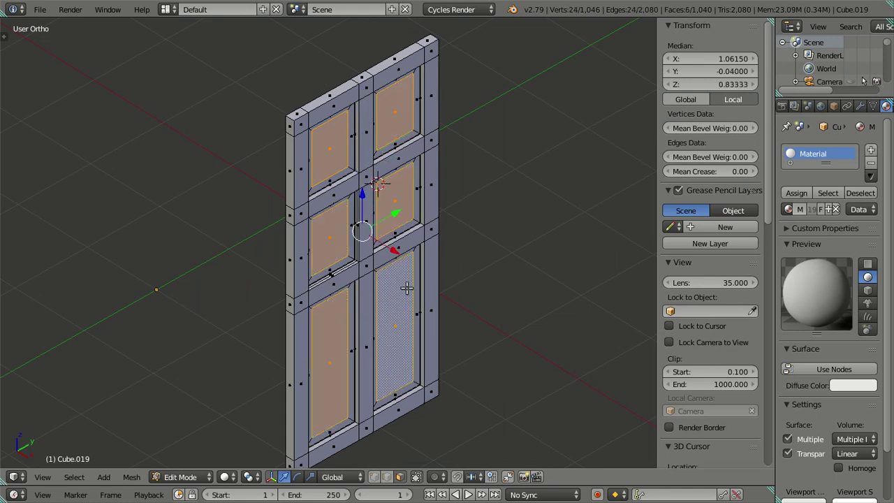
{"action": "scroll", "coordinate": [426, 279], "scroll_direction": "up", "scroll_amount": 2}
{"action": "scroll", "coordinate": [439, 263], "scroll_direction": "up", "scroll_amount": 2}
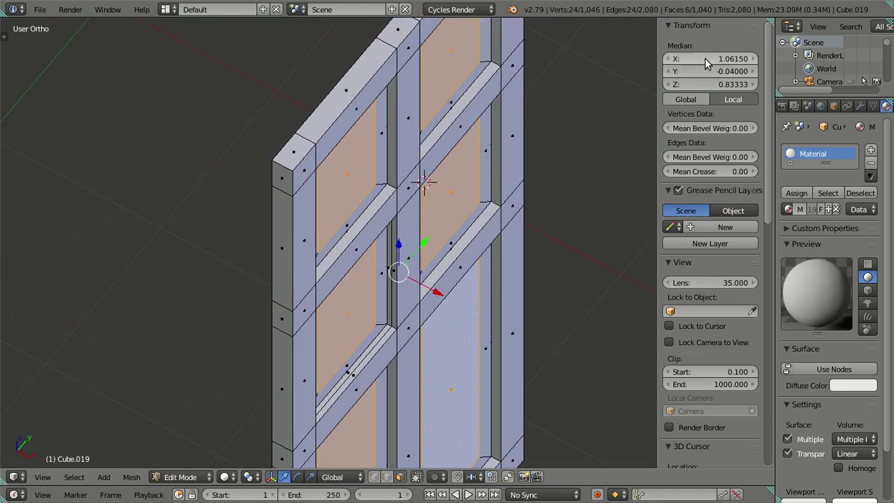
{"action": "key", "text": "a"}
Select one door panel face and hide it to open a gap
{"action": "key", "text": "ctrl+Tab"}
{"action": "left_click", "coordinate": [434, 336]}
{"action": "right_click", "coordinate": [344, 316]}
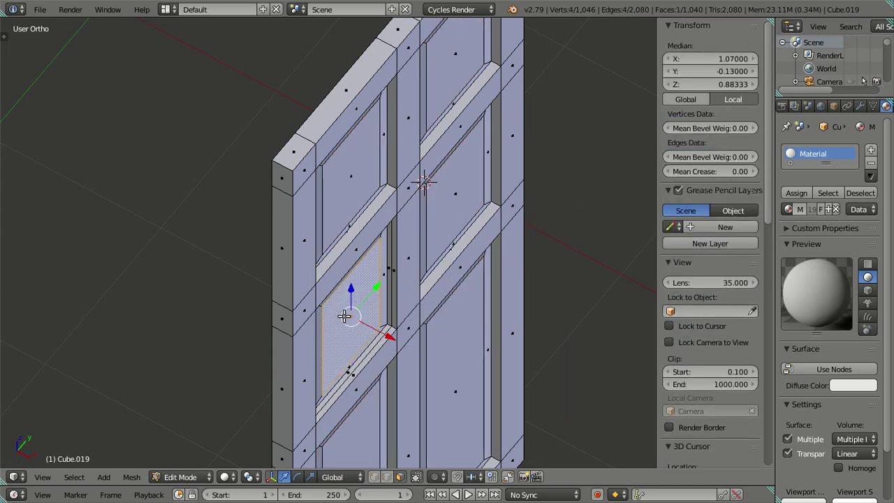
{"action": "key", "text": "x"}
{"action": "left_click", "coordinate": [344, 316]}
In Edge select mode, dissolve the leftover edge loop inside the panel opening
{"action": "scroll", "coordinate": [376, 338], "scroll_direction": "up", "scroll_amount": 3}
{"action": "key", "text": "ctrl+Tab"}
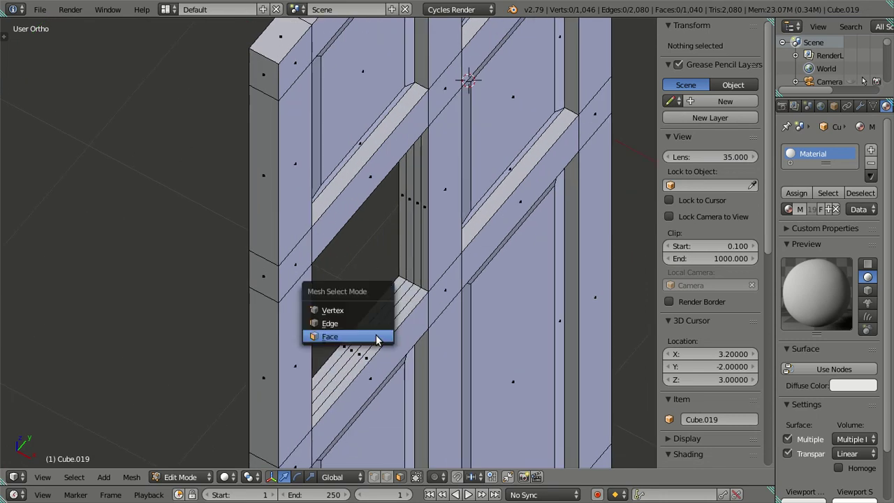
{"action": "left_click", "coordinate": [365, 331]}
{"action": "scroll", "coordinate": [375, 313], "scroll_direction": "up", "scroll_amount": 3}
{"action": "right_click", "coordinate": [411, 332]}
{"action": "key", "text": "a"}
{"action": "right_click", "coordinate": [417, 337], "text": "alt"}
{"action": "key", "text": "a"}
{"action": "right_click", "coordinate": [419, 330], "text": "alt"}
{"action": "key", "text": "x"}
{"action": "left_click", "coordinate": [502, 338]}
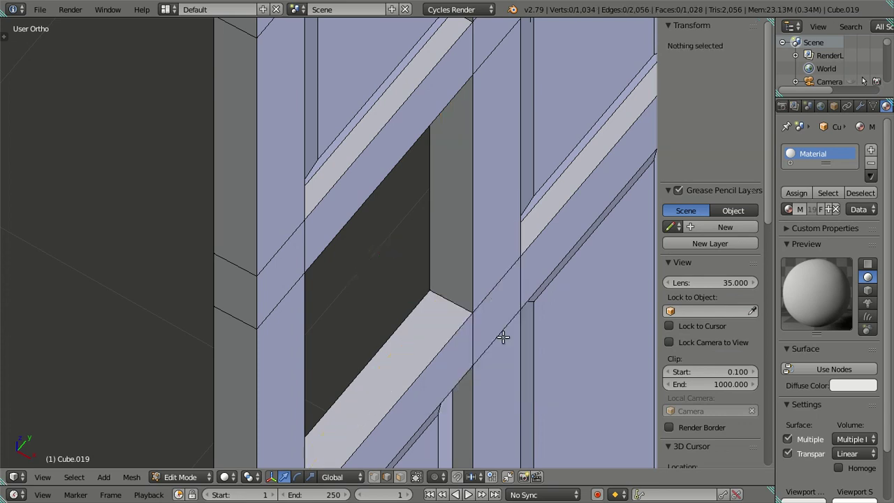
{"action": "scroll", "coordinate": [495, 306], "scroll_direction": "down", "scroll_amount": 5}
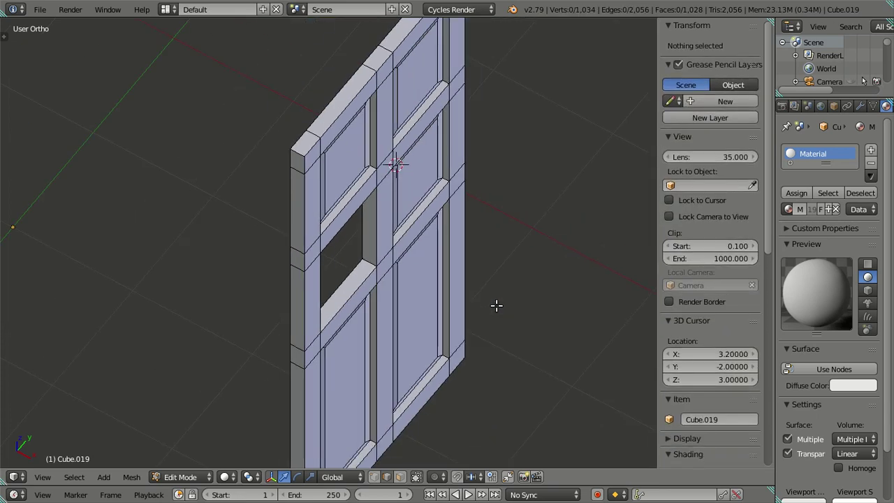
Unhide the door's hidden outer frame geometry and clear the selection
{"action": "key", "text": "alt+h"}
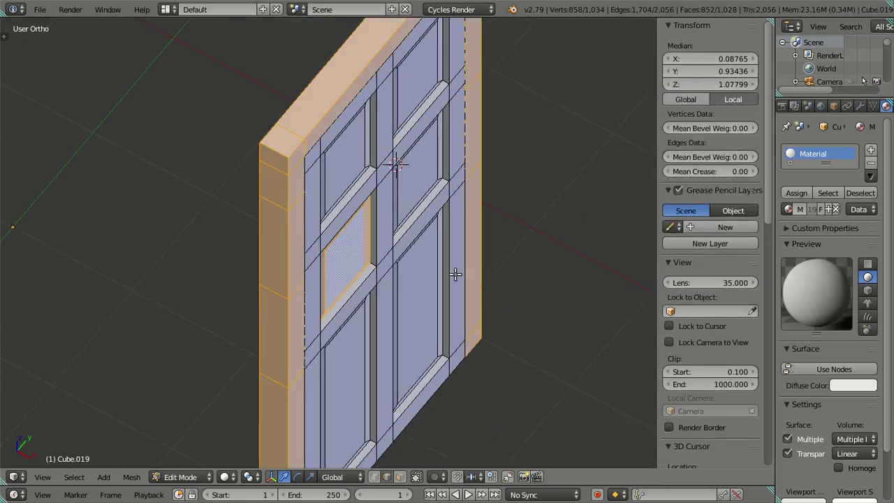
{"action": "key", "text": "a"}
{"action": "mouse_move", "coordinate": [456, 273]}
{"action": "middle_mouse_down"}
{"action": "mouse_move", "coordinate": [479, 273]}
{"action": "mouse_move", "coordinate": [424, 225]}
{"action": "mouse_move", "coordinate": [564, 250]}
{"action": "mouse_move", "coordinate": [584, 273]}
{"action": "mouse_move", "coordinate": [559, 250]}
{"action": "middle_mouse_up"}
{"action": "scroll", "coordinate": [479, 273], "scroll_direction": "down", "scroll_amount": 3}
Inspect the panel bevels in Object Mode, then return to Edit Mode
{"action": "key", "text": "Tab"}
{"action": "key", "text": "a"}
{"action": "mouse_move", "coordinate": [472, 255]}
{"action": "middle_mouse_down"}
{"action": "mouse_move", "coordinate": [426, 338]}
{"action": "mouse_move", "coordinate": [418, 318]}
{"action": "mouse_move", "coordinate": [239, 202]}
{"action": "mouse_move", "coordinate": [235, 174]}
{"action": "mouse_move", "coordinate": [351, 168]}
{"action": "mouse_move", "coordinate": [363, 126]}
{"action": "mouse_move", "coordinate": [355, 125]}
{"action": "mouse_move", "coordinate": [355, 104]}
{"action": "mouse_move", "coordinate": [435, 216]}
{"action": "mouse_move", "coordinate": [494, 277]}
{"action": "mouse_move", "coordinate": [483, 265]}
{"action": "middle_mouse_up"}
{"action": "scroll", "coordinate": [493, 273], "scroll_direction": "down", "scroll_amount": 2}
{"action": "scroll", "coordinate": [419, 217], "scroll_direction": "up", "scroll_amount": 4}
{"action": "mouse_move", "coordinate": [410, 211]}
{"action": "middle_mouse_down"}
{"action": "mouse_move", "coordinate": [371, 147]}
{"action": "mouse_move", "coordinate": [359, 179]}
{"action": "mouse_move", "coordinate": [406, 140]}
{"action": "mouse_move", "coordinate": [387, 117]}
{"action": "middle_mouse_up"}
{"action": "scroll", "coordinate": [413, 180], "scroll_direction": "up", "scroll_amount": 2}
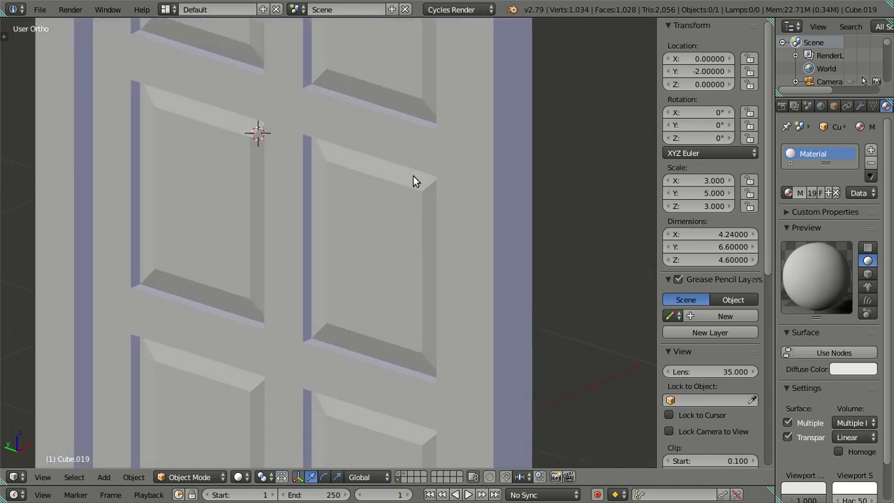
{"action": "scroll", "coordinate": [402, 171], "scroll_direction": "down", "scroll_amount": 2}
{"action": "key", "text": "Tab"}
{"action": "middle_click_drag", "start_coordinate": [393, 161], "coordinate": [405, 236]}
{"action": "scroll", "coordinate": [398, 152], "scroll_direction": "up", "scroll_amount": 3}
{"action": "mouse_move", "coordinate": [398, 152]}
{"action": "middle_mouse_down"}
{"action": "mouse_move", "coordinate": [515, 163]}
{"action": "mouse_move", "coordinate": [393, 110]}
{"action": "mouse_move", "coordinate": [403, 110]}
{"action": "mouse_move", "coordinate": [398, 159]}
{"action": "mouse_move", "coordinate": [289, 150]}
{"action": "mouse_move", "coordinate": [317, 264]}
{"action": "middle_mouse_up"}
Select the connected recessed panel with Ctrl+L and hide it to expose the opening
{"action": "right_click", "coordinate": [338, 245]}
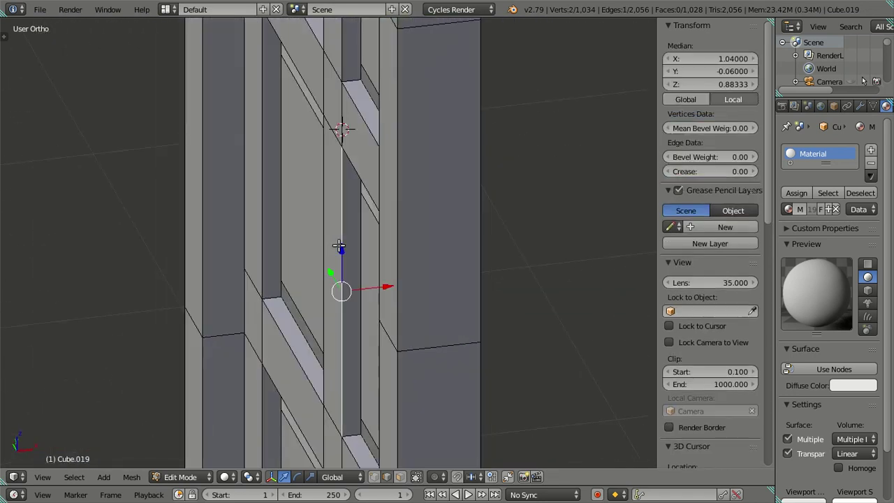
{"action": "mouse_move", "coordinate": [558, 127]}
{"action": "middle_mouse_down"}
{"action": "mouse_move", "coordinate": [372, 314]}
{"action": "mouse_move", "coordinate": [385, 323]}
{"action": "mouse_move", "coordinate": [399, 313]}
{"action": "mouse_move", "coordinate": [399, 296]}
{"action": "mouse_move", "coordinate": [393, 314]}
{"action": "mouse_move", "coordinate": [412, 314]}
{"action": "mouse_move", "coordinate": [401, 295]}
{"action": "mouse_move", "coordinate": [419, 239]}
{"action": "mouse_move", "coordinate": [400, 275]}
{"action": "middle_mouse_up"}
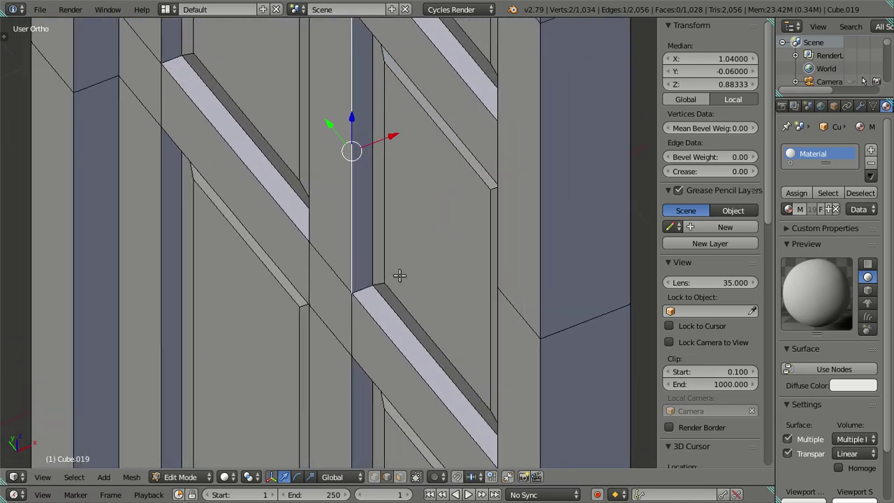
{"action": "key", "text": "a"}
{"action": "left_click", "coordinate": [385, 261]}
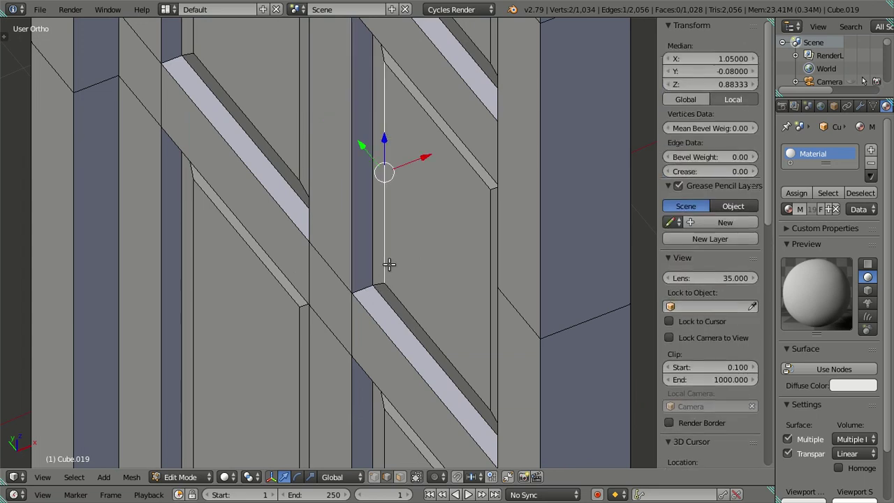
{"action": "key", "text": "ctrl+l"}
{"action": "key", "text": "h"}
{"action": "middle_click_drag", "start_coordinate": [395, 259], "coordinate": [383, 284]}
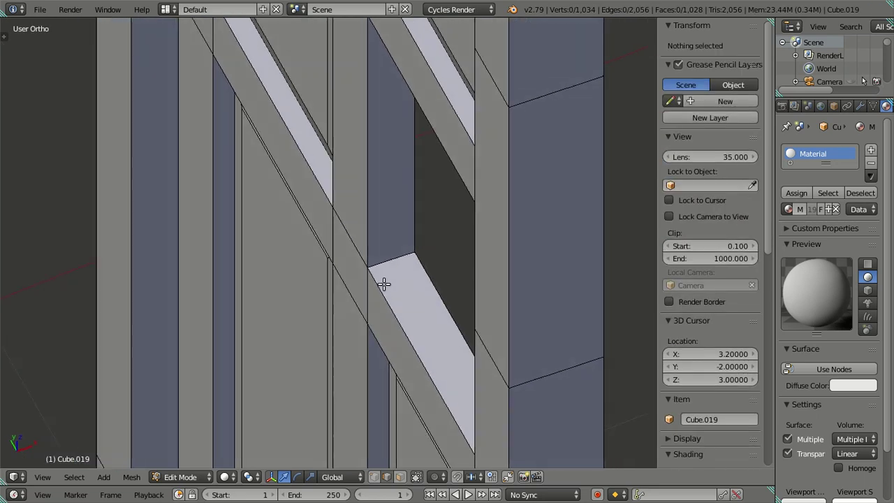
Add three edge loops around the panel opening at default spacing
{"action": "key", "text": "ctrl+r"}
{"action": "scroll", "coordinate": [395, 258], "scroll_direction": "up", "scroll_amount": 1}
{"action": "scroll", "coordinate": [395, 258], "scroll_direction": "up", "scroll_amount": 1}
{"action": "left_click", "coordinate": [395, 257]}
{"action": "right_click", "coordinate": [395, 257]}
{"action": "scroll", "coordinate": [395, 258], "scroll_direction": "up", "scroll_amount": 1}
{"action": "key", "text": "a"}
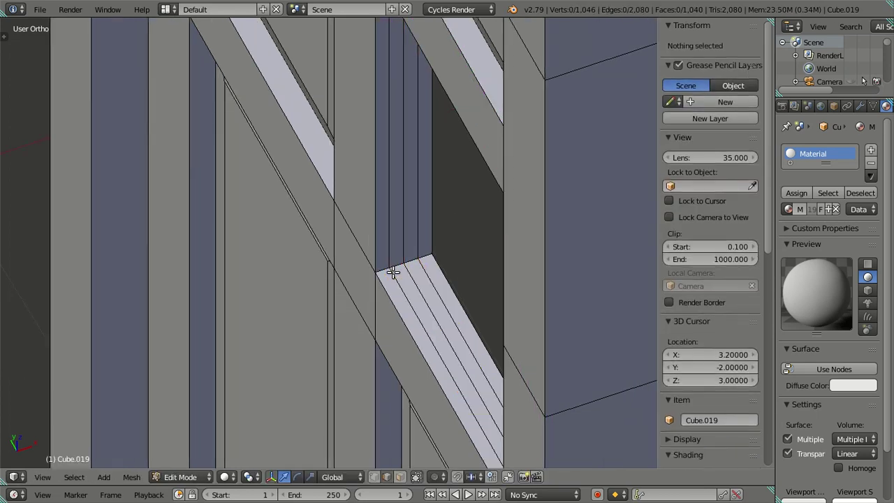
Add one more edge loop on the rail at its default position
{"action": "key", "text": "ctrl+r"}
{"action": "left_click", "coordinate": [384, 270]}
{"action": "right_click", "coordinate": [391, 266]}
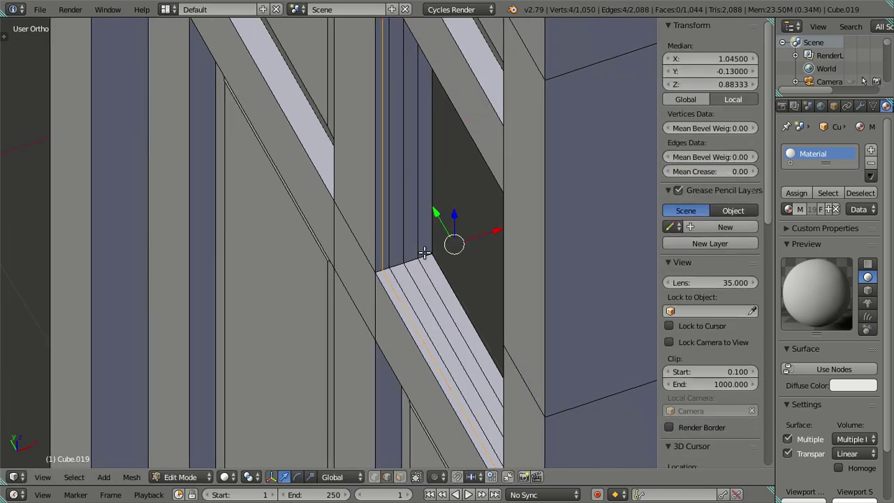
{"action": "key", "text": "a"}
Dissolve the one unneeded new edge loop
{"action": "right_click", "coordinate": [416, 287], "text": "alt"}
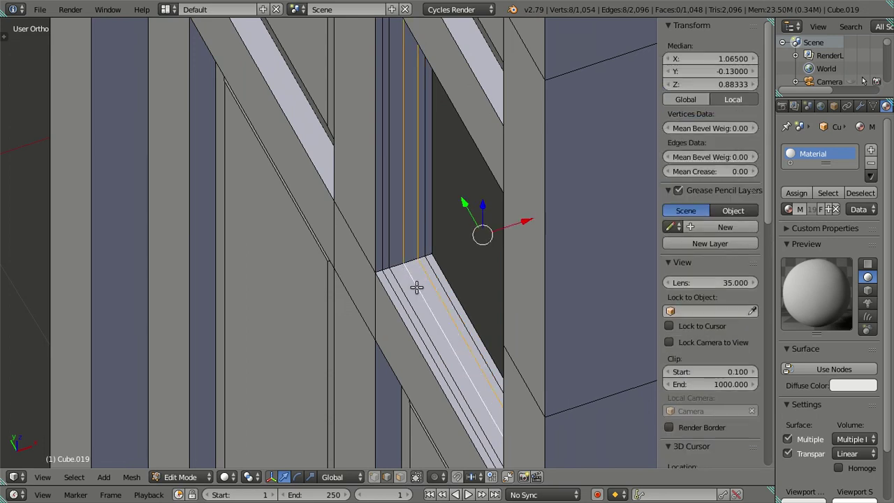
{"action": "key", "text": "x"}
{"action": "left_click", "coordinate": [450, 280]}
{"action": "scroll", "coordinate": [391, 250], "scroll_direction": "down", "scroll_amount": 4}
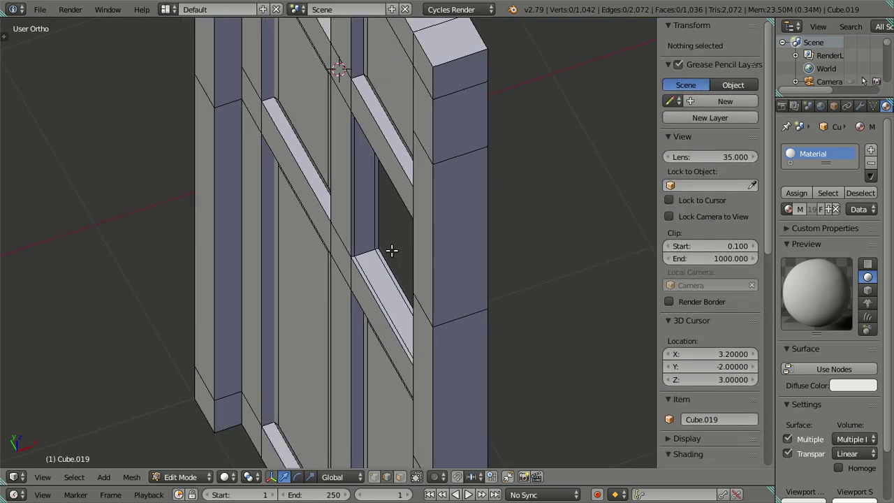
Check faces and edges in the opening, then enable X-ray to see hidden geometry
{"action": "right_click", "coordinate": [389, 230]}
{"action": "key", "text": "a"}
{"action": "scroll", "coordinate": [389, 254], "scroll_direction": "up", "scroll_amount": 2}
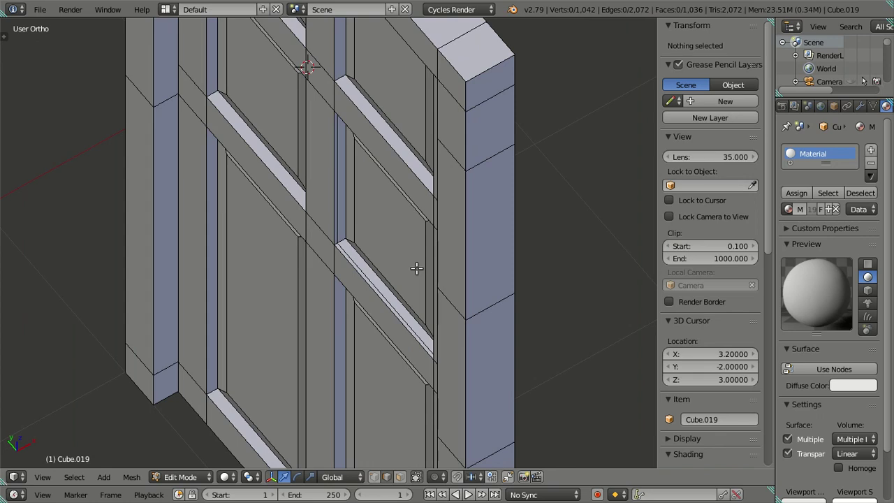
{"action": "right_click", "coordinate": [376, 290]}
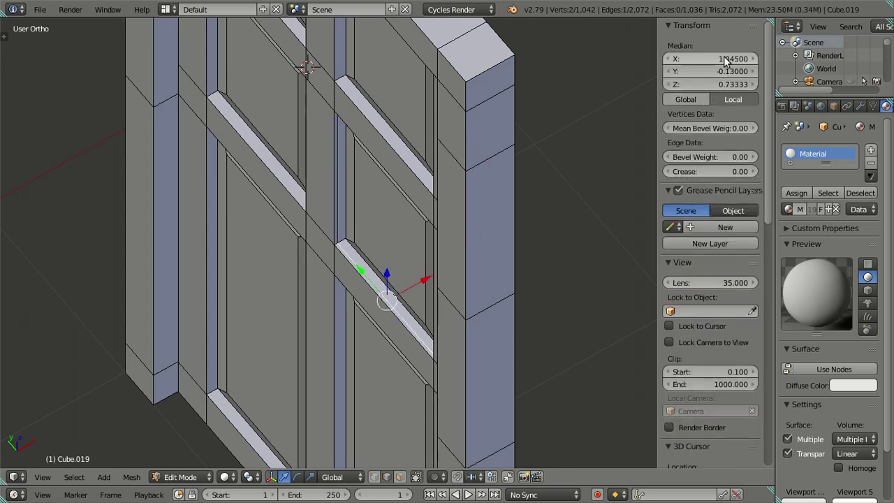
{"action": "key", "text": "a"}
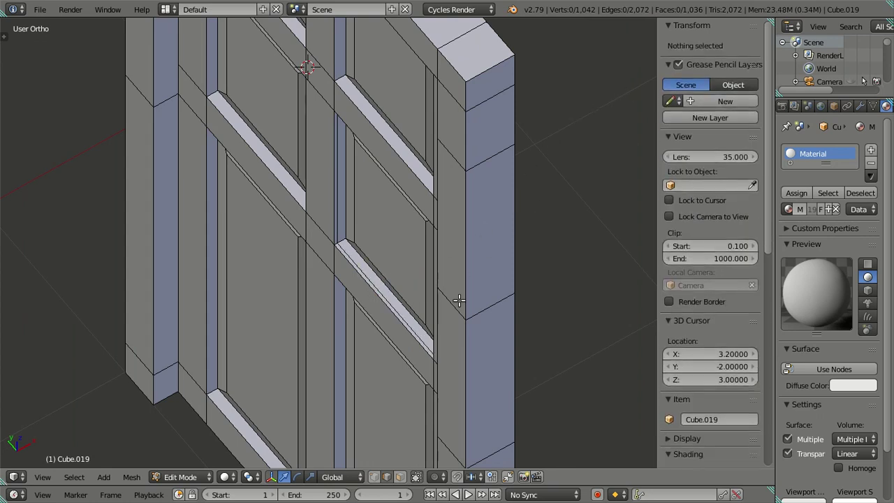
{"action": "left_click", "coordinate": [399, 476]}
{"action": "scroll", "coordinate": [369, 334], "scroll_direction": "down", "scroll_amount": 3}
Trial-select five recessed panel faces, then deselect them
{"action": "right_click", "coordinate": [361, 321]}
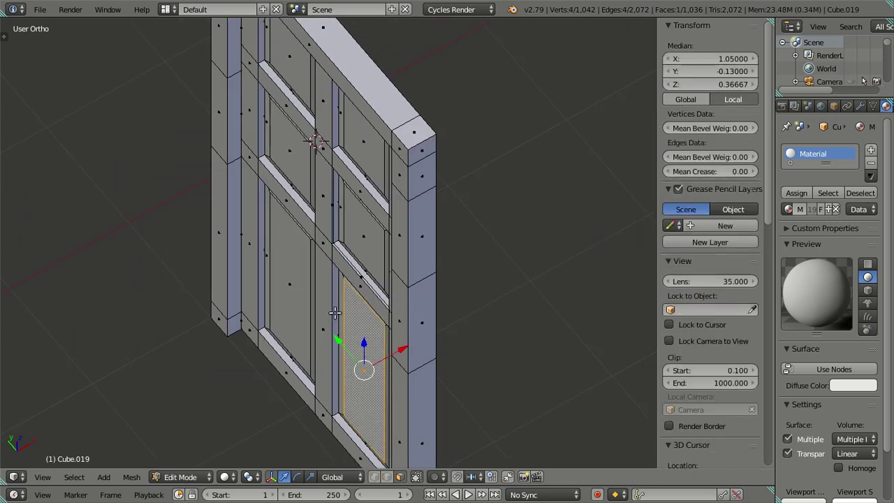
{"action": "right_click", "coordinate": [293, 268], "text": "shift"}
{"action": "right_click", "coordinate": [296, 133], "text": "shift"}
{"action": "right_click", "coordinate": [357, 218], "text": "shift"}
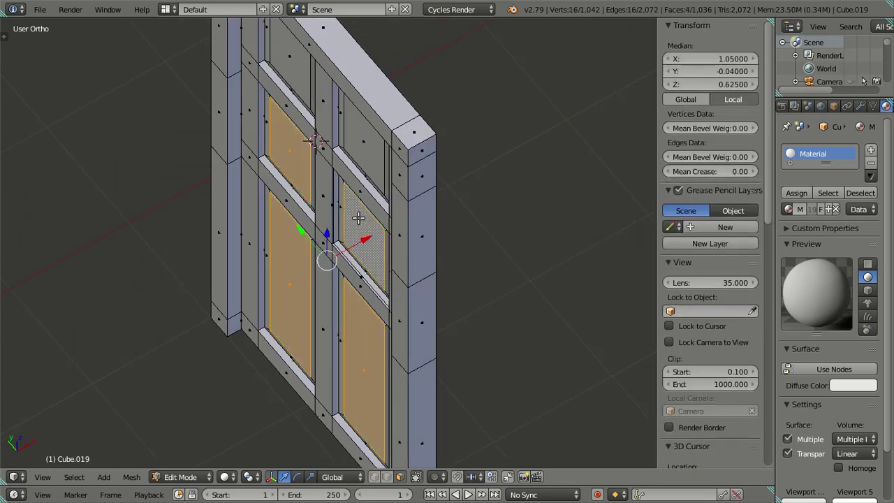
{"action": "right_click", "coordinate": [289, 67], "text": "shift"}
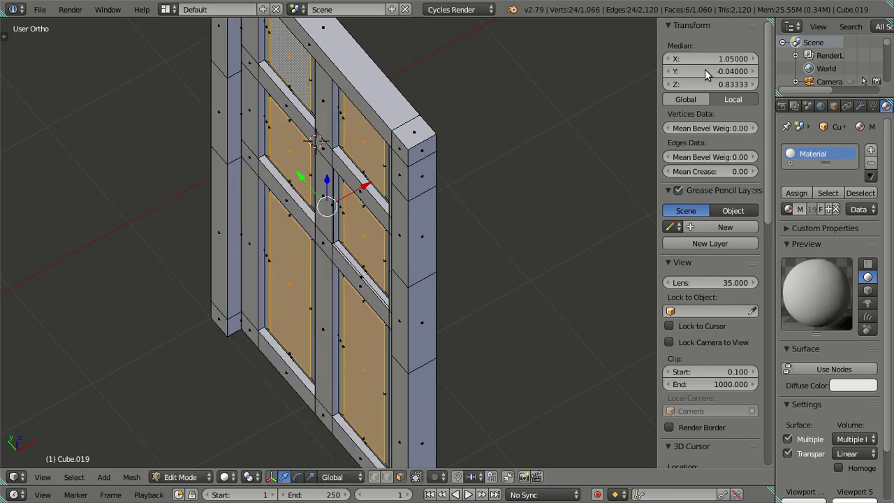
{"action": "key", "text": "a"}
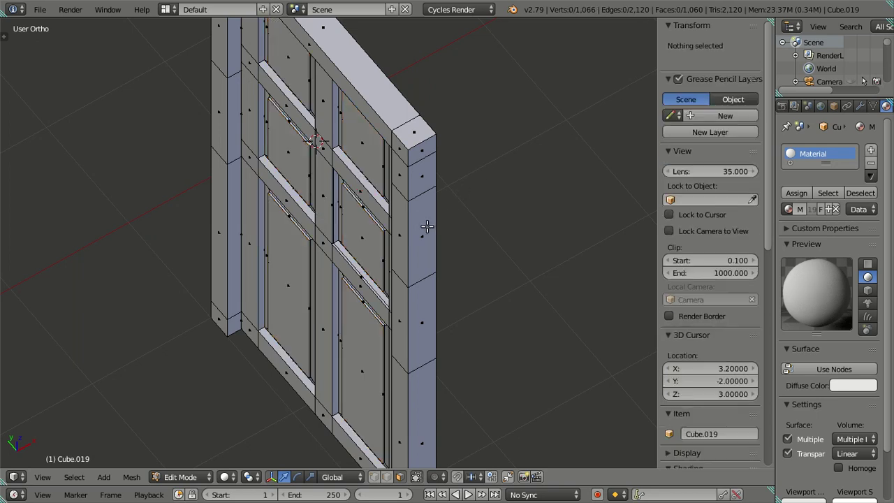
{"action": "scroll", "coordinate": [424, 241], "scroll_direction": "up", "scroll_amount": 3}
{"action": "scroll", "coordinate": [428, 310], "scroll_direction": "up", "scroll_amount": 2}
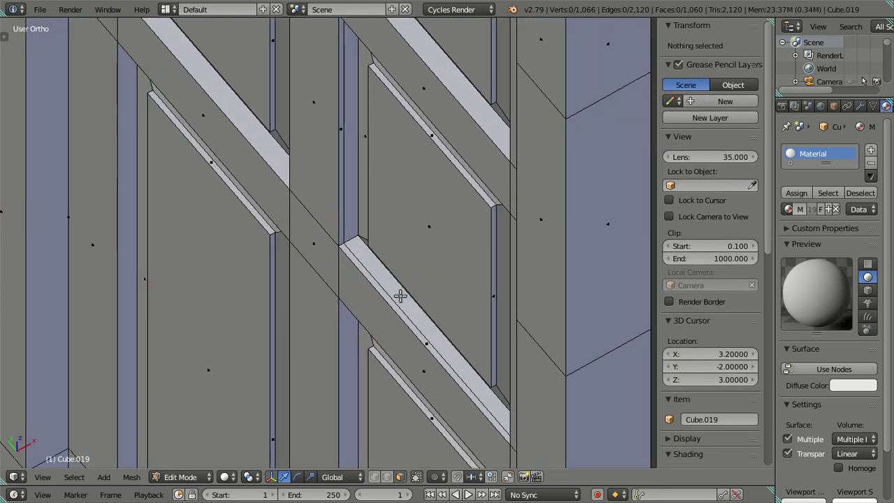
In Edge select mode, dissolve the stray edges and leftover edge loop along the rail
{"action": "key", "text": "ctrl+Tab"}
{"action": "left_click", "coordinate": [401, 297]}
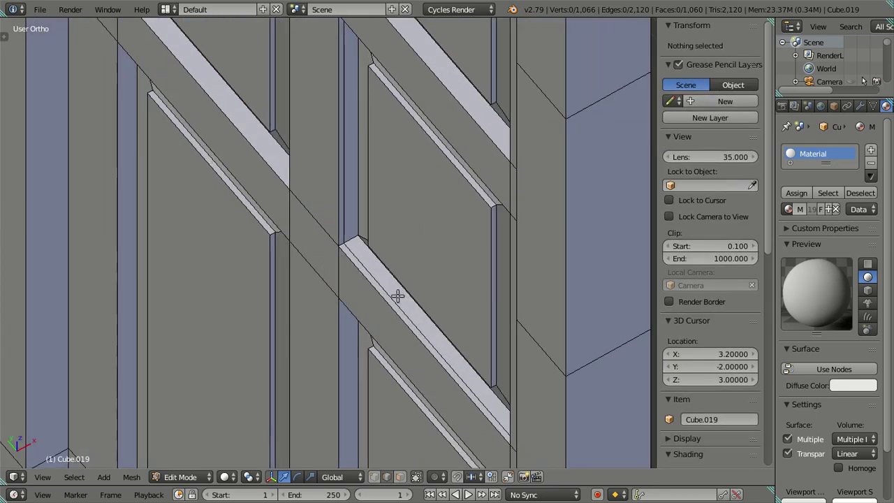
{"action": "left_click", "coordinate": [398, 297], "text": "alt"}
{"action": "key", "text": "x"}
{"action": "left_click", "coordinate": [421, 293]}
{"action": "mouse_move", "coordinate": [419, 296]}
{"action": "middle_mouse_down"}
{"action": "mouse_move", "coordinate": [475, 322]}
{"action": "mouse_move", "coordinate": [408, 309]}
{"action": "mouse_move", "coordinate": [435, 323]}
{"action": "mouse_move", "coordinate": [417, 283]}
{"action": "middle_mouse_up"}
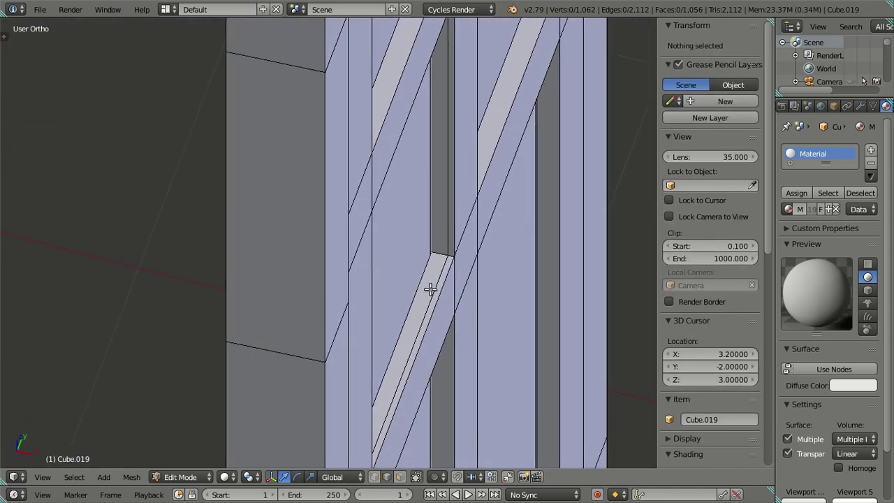
{"action": "left_click", "coordinate": [443, 283], "text": "alt"}
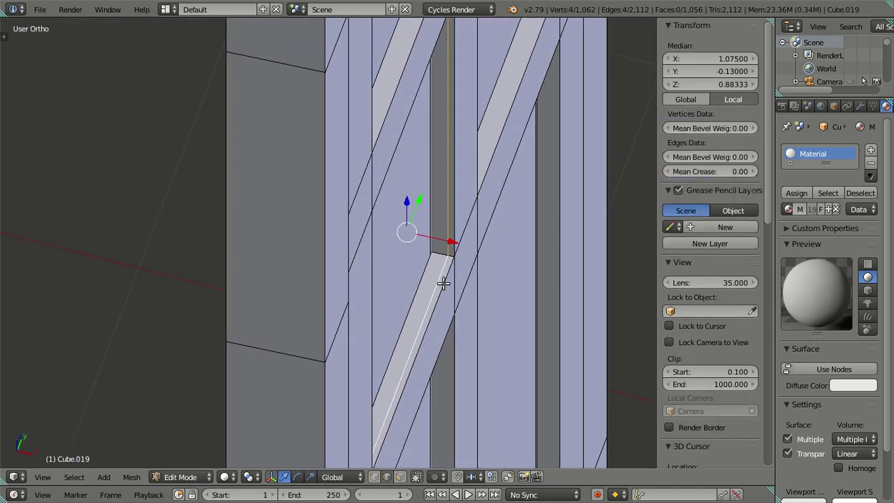
{"action": "key", "text": "x"}
{"action": "left_click", "coordinate": [586, 139]}
{"action": "mouse_move", "coordinate": [475, 180]}
{"action": "middle_mouse_down"}
{"action": "mouse_move", "coordinate": [505, 258]}
{"action": "mouse_move", "coordinate": [418, 207]}
{"action": "middle_mouse_up"}
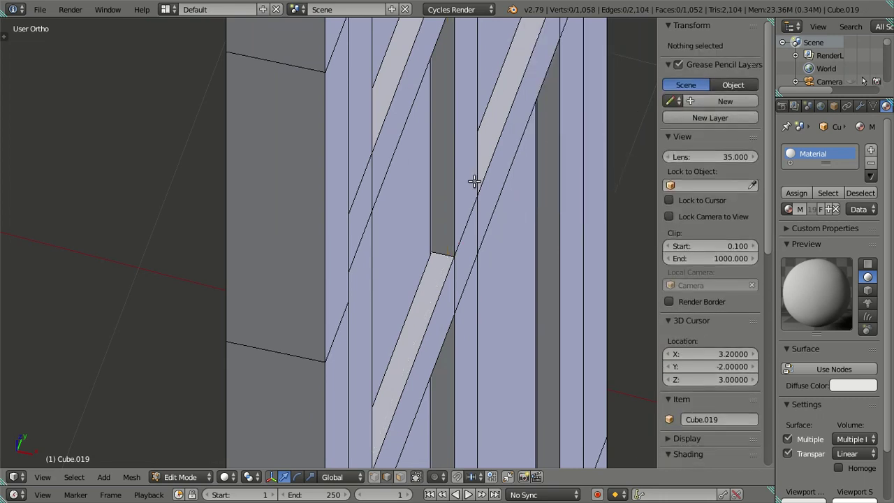
Select the six recessed panel faces and nudge them slightly via Median X
{"action": "key", "text": "ctrl+Tab"}
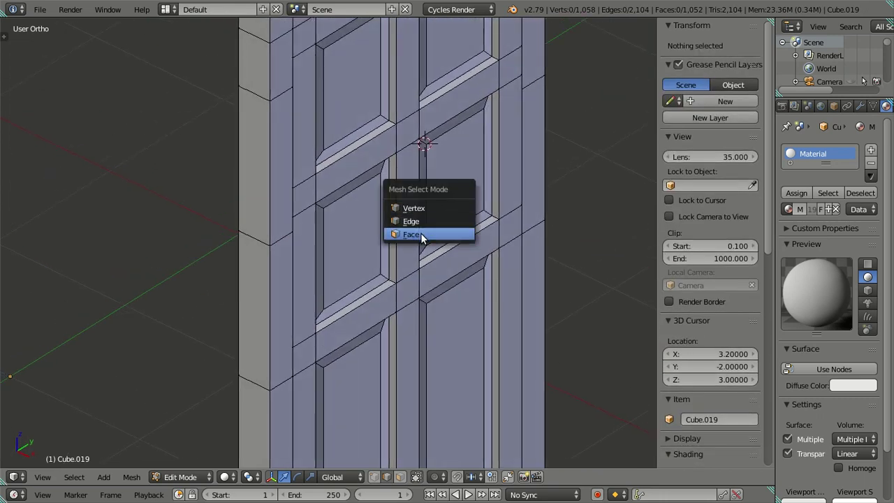
{"action": "left_click", "coordinate": [420, 235]}
{"action": "scroll", "coordinate": [419, 210], "scroll_direction": "down", "scroll_amount": 4}
{"action": "left_click", "coordinate": [341, 139]}
{"action": "left_click", "coordinate": [404, 115], "text": "shift"}
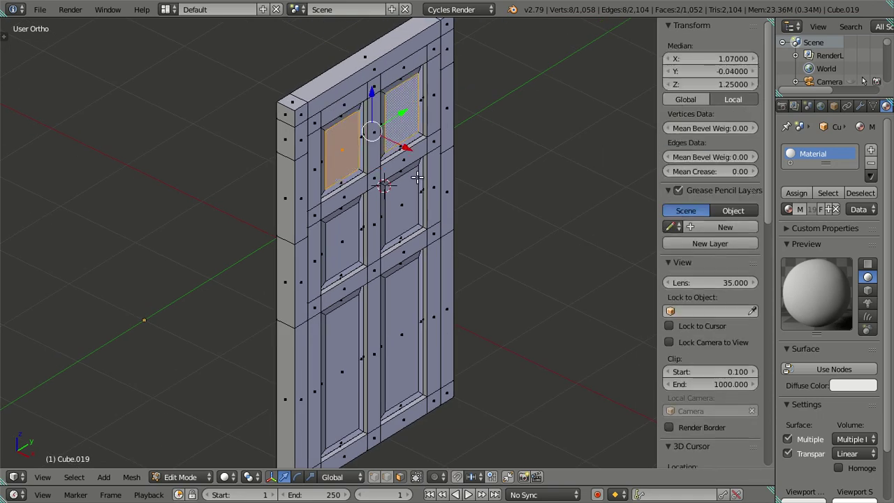
{"action": "left_click", "coordinate": [395, 234], "text": "shift"}
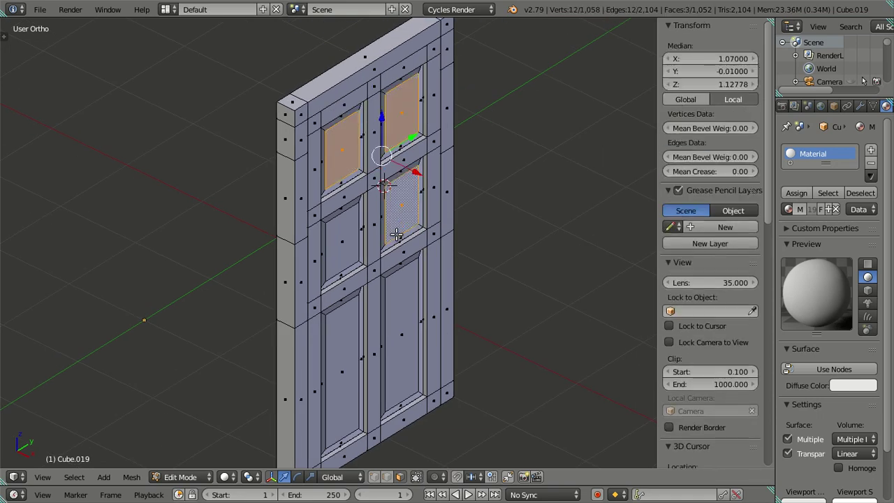
{"action": "left_click", "coordinate": [370, 312], "text": "shift"}
{"action": "left_click", "coordinate": [349, 310], "text": "shift"}
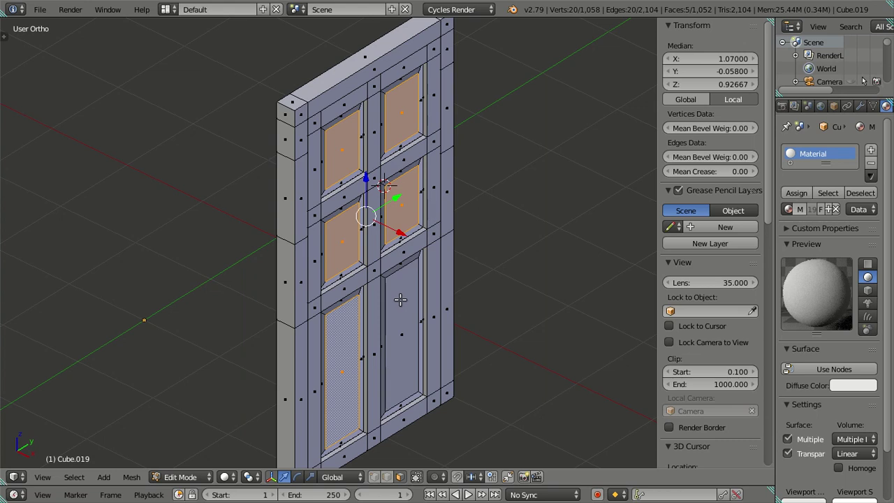
{"action": "left_click", "coordinate": [400, 299], "text": "shift"}
{"action": "left_click_drag", "start_coordinate": [716, 61], "coordinate": [695, 68]}
Deselect the panels and orbit around the door, checking it in wireframe and solid
{"action": "key", "text": "a"}
{"action": "middle_click_drag", "start_coordinate": [385, 202], "coordinate": [529, 226]}
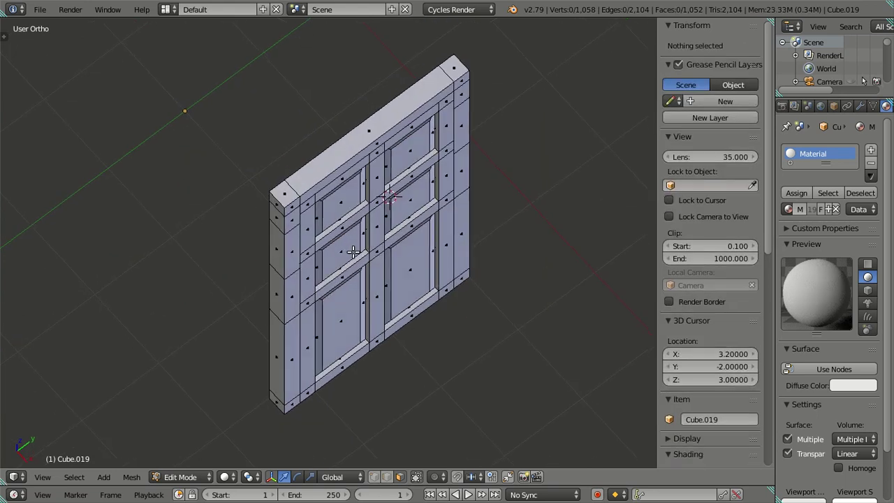
{"action": "key", "text": "z"}
{"action": "key", "text": "z"}
{"action": "mouse_move", "coordinate": [399, 220]}
{"action": "middle_mouse_down"}
{"action": "mouse_move", "coordinate": [483, 140]}
{"action": "mouse_move", "coordinate": [409, 94]}
{"action": "mouse_move", "coordinate": [356, 175]}
{"action": "mouse_move", "coordinate": [319, 163]}
{"action": "mouse_move", "coordinate": [345, 249]}
{"action": "mouse_move", "coordinate": [415, 230]}
{"action": "mouse_move", "coordinate": [558, 139]}
{"action": "mouse_move", "coordinate": [590, 136]}
{"action": "middle_mouse_up"}
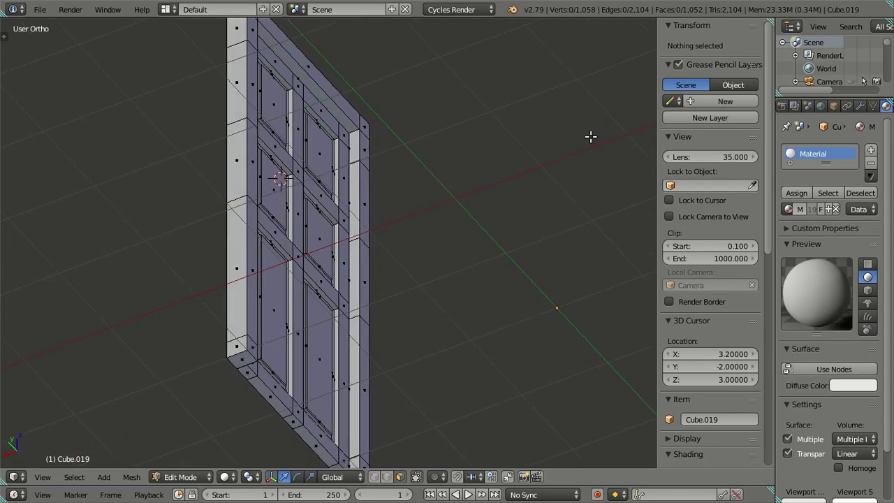
{"action": "mouse_move", "coordinate": [366, 318]}
{"action": "middle_mouse_down"}
{"action": "mouse_move", "coordinate": [415, 240]}
{"action": "mouse_move", "coordinate": [329, 300]}
{"action": "mouse_move", "coordinate": [294, 295]}
{"action": "mouse_move", "coordinate": [277, 335]}
{"action": "mouse_move", "coordinate": [284, 358]}
{"action": "middle_mouse_up"}
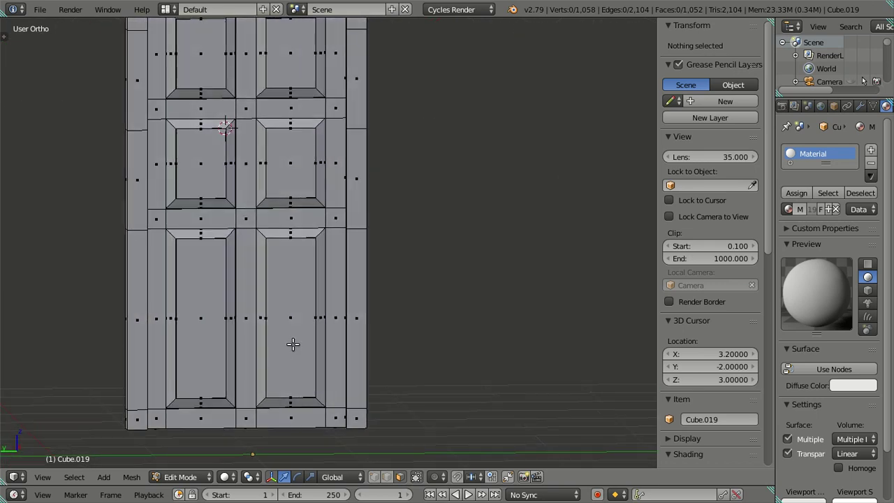
{"action": "key", "text": "KP_3"}
{"action": "key", "text": "z"}
{"action": "middle_click_drag", "start_coordinate": [469, 333], "coordinate": [437, 197], "text": "shift"}
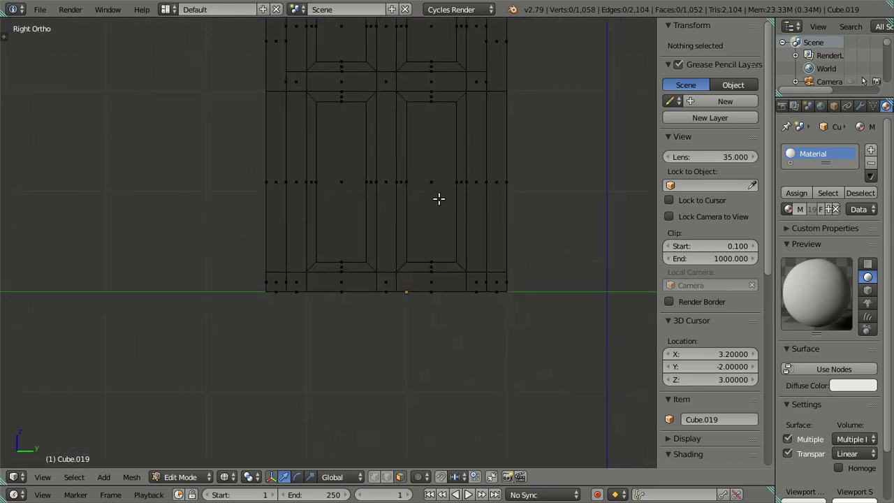
{"action": "scroll", "coordinate": [415, 368], "scroll_direction": "up", "scroll_amount": 2}
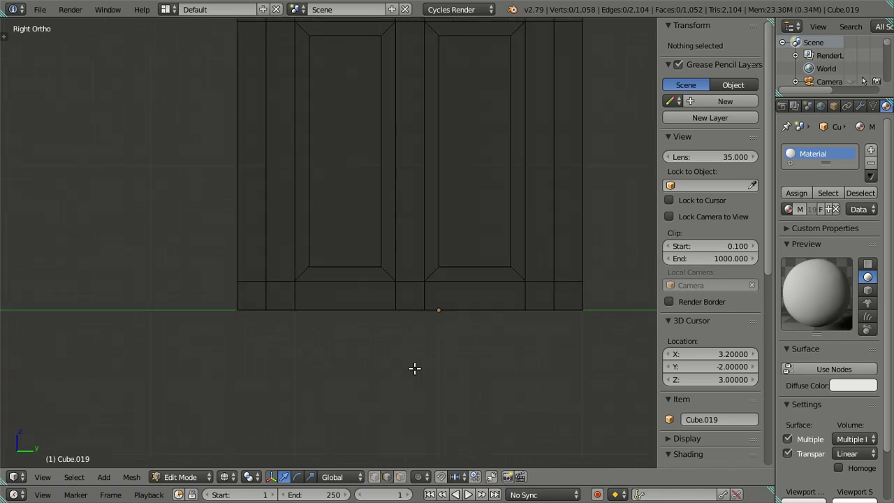
{"action": "key", "text": "z"}
{"action": "mouse_move", "coordinate": [536, 342]}
{"action": "middle_mouse_down"}
{"action": "mouse_move", "coordinate": [593, 261]}
{"action": "mouse_move", "coordinate": [598, 234]}
{"action": "mouse_move", "coordinate": [580, 178]}
{"action": "middle_mouse_up"}
{"action": "scroll", "coordinate": [575, 244], "scroll_direction": "up", "scroll_amount": 2}
{"action": "mouse_move", "coordinate": [551, 337]}
{"action": "middle_mouse_down"}
{"action": "mouse_move", "coordinate": [349, 265]}
{"action": "mouse_move", "coordinate": [398, 298]}
{"action": "mouse_move", "coordinate": [392, 337]}
{"action": "middle_mouse_up"}
{"action": "scroll", "coordinate": [392, 337], "scroll_direction": "up", "scroll_amount": 3}
Switch to Right view in wireframe and zoom in on the bottom rail
{"action": "key", "text": "KP_3"}
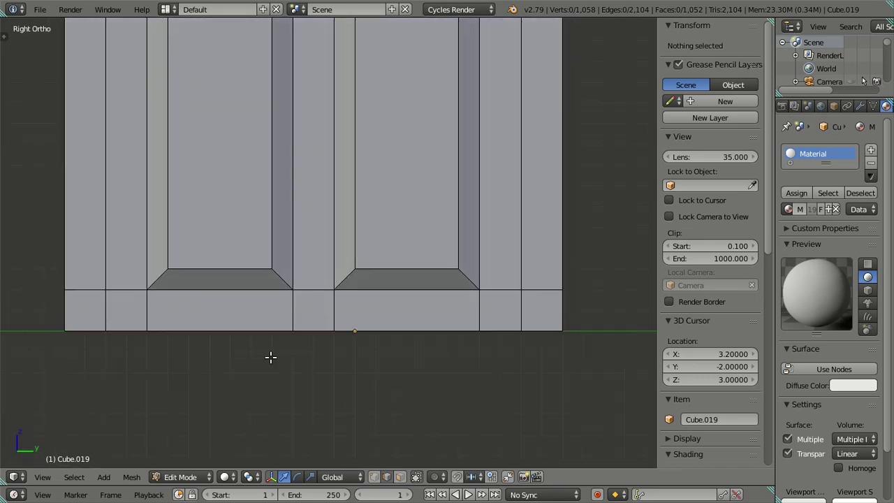
{"action": "key", "text": "z"}
{"action": "scroll", "coordinate": [279, 333], "scroll_direction": "up", "scroll_amount": 2}
{"action": "scroll", "coordinate": [245, 345], "scroll_direction": "up", "scroll_amount": 1}
{"action": "scroll", "coordinate": [401, 293], "scroll_direction": "up", "scroll_amount": 2}
{"action": "scroll", "coordinate": [398, 298], "scroll_direction": "up", "scroll_amount": 1}
{"action": "scroll", "coordinate": [398, 298], "scroll_direction": "up", "scroll_amount": 2}
{"action": "scroll", "coordinate": [383, 293], "scroll_direction": "down", "scroll_amount": 2}
{"action": "scroll", "coordinate": [393, 284], "scroll_direction": "down", "scroll_amount": 2}
{"action": "scroll", "coordinate": [393, 284], "scroll_direction": "down", "scroll_amount": 2}
{"action": "scroll", "coordinate": [393, 284], "scroll_direction": "down", "scroll_amount": 1}
{"action": "scroll", "coordinate": [348, 282], "scroll_direction": "up", "scroll_amount": 4}
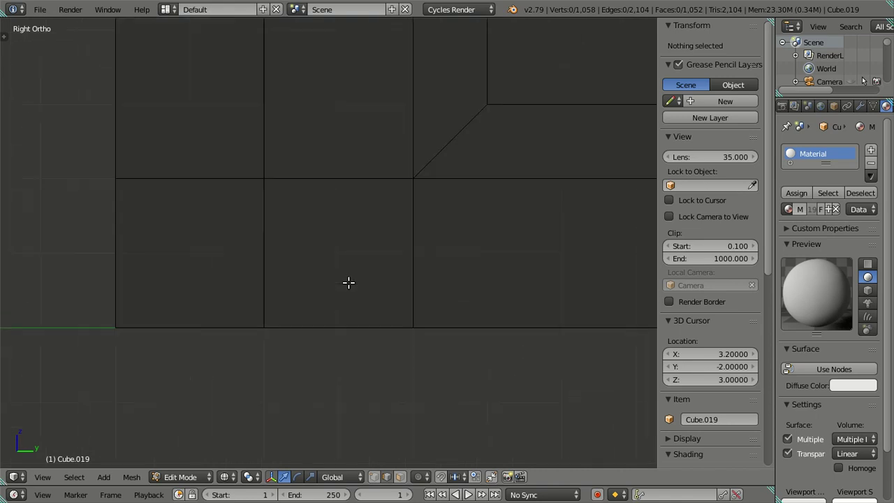
{"action": "scroll", "coordinate": [339, 190], "scroll_direction": "up", "scroll_amount": 2}
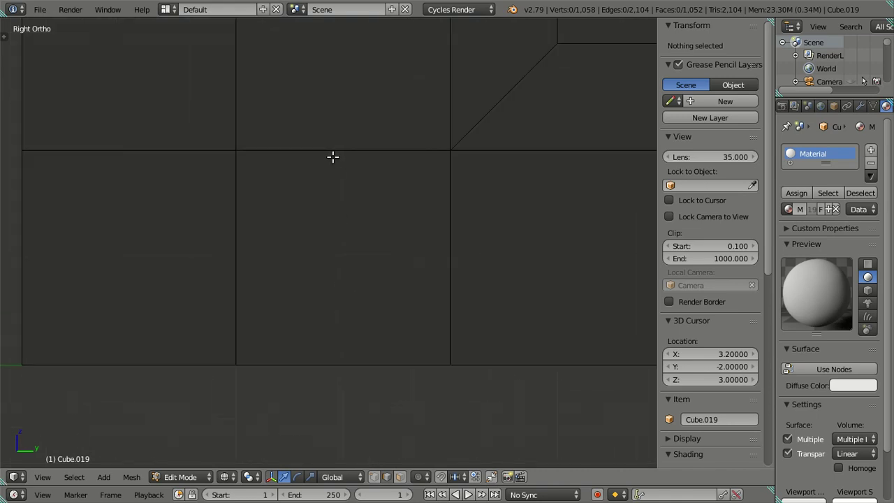
Loop-cut the bottom rail, then dissolve the four extra trial loops
{"action": "key", "text": "ctrl+r"}
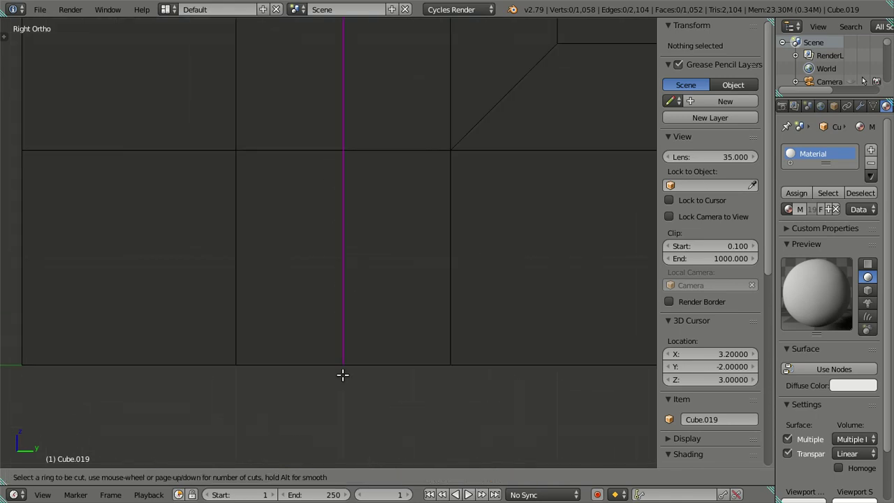
{"action": "left_click", "coordinate": [343, 375]}
{"action": "right_click", "coordinate": [343, 375]}
{"action": "key", "text": "ctrl+r"}
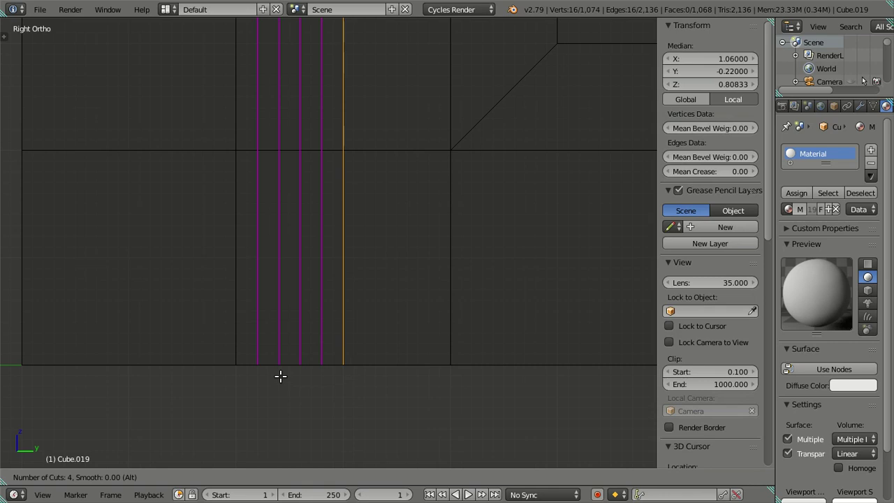
{"action": "left_click", "coordinate": [280, 376]}
{"action": "right_click", "coordinate": [280, 376]}
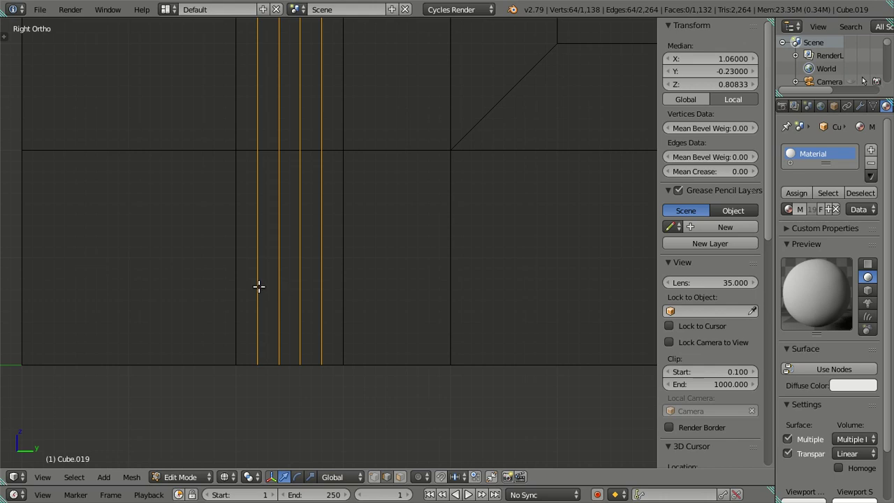
{"action": "key", "text": "x"}
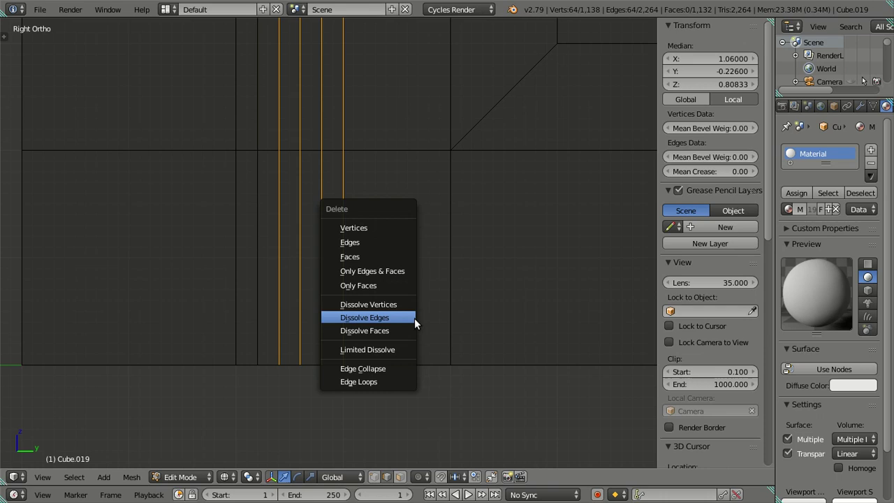
{"action": "left_click", "coordinate": [411, 317]}
{"action": "scroll", "coordinate": [405, 314], "scroll_direction": "down", "scroll_amount": 4}
{"action": "scroll", "coordinate": [409, 311], "scroll_direction": "down", "scroll_amount": 5, "text": "ctrl"}
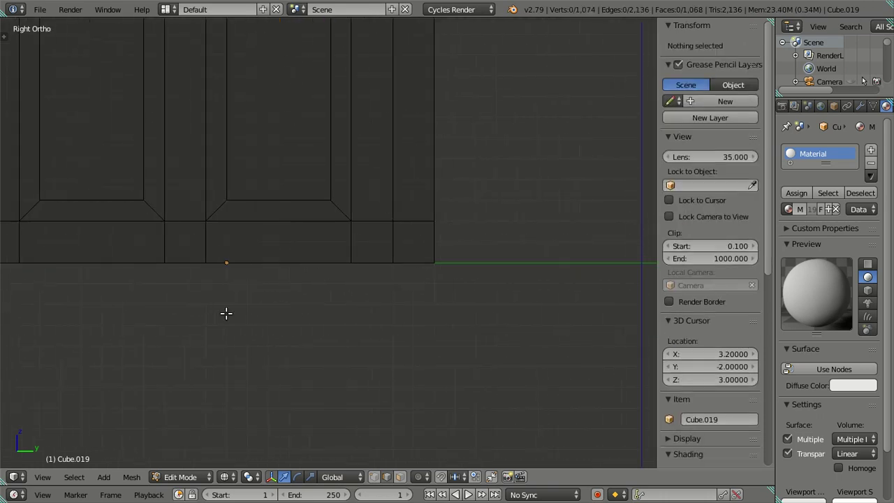
Add another vertical loop further along the rail, dissolve extra cuts, and return to solid view
{"action": "key", "text": "ctrl+r"}
{"action": "left_click", "coordinate": [423, 287]}
{"action": "right_click", "coordinate": [424, 287]}
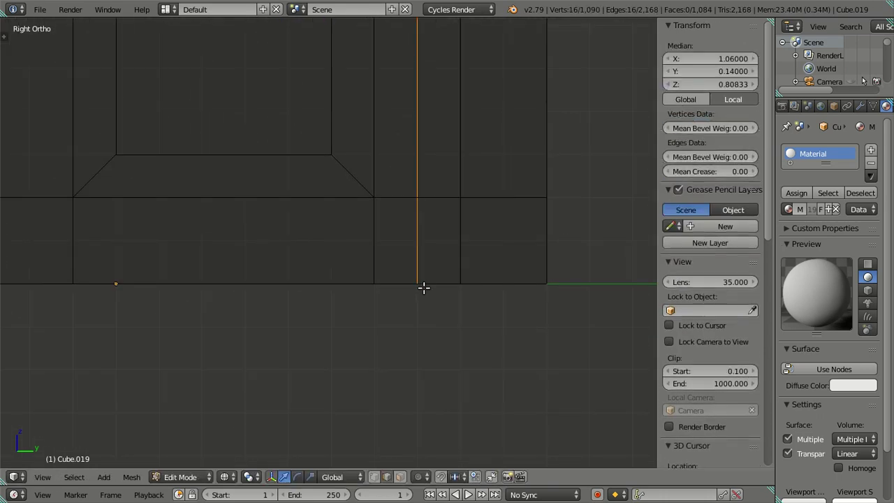
{"action": "key", "text": "ctrl+r"}
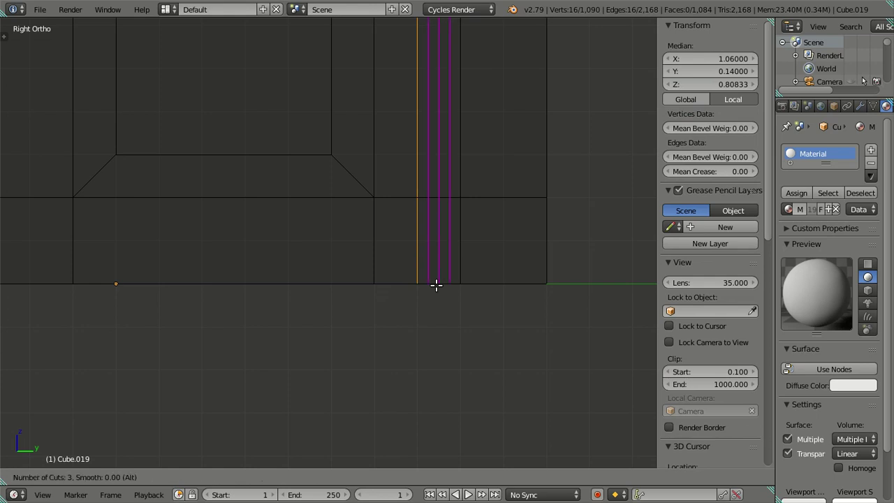
{"action": "left_click", "coordinate": [435, 282]}
{"action": "right_click", "coordinate": [439, 277]}
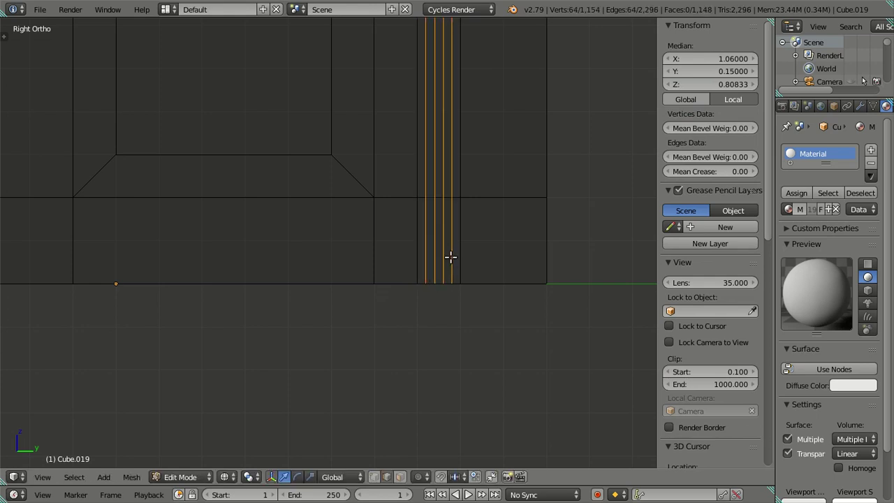
{"action": "key", "text": "x"}
{"action": "left_click", "coordinate": [481, 279]}
{"action": "mouse_move", "coordinate": [481, 275]}
{"action": "middle_mouse_down"}
{"action": "mouse_move", "coordinate": [343, 300]}
{"action": "mouse_move", "coordinate": [348, 255]}
{"action": "middle_mouse_up"}
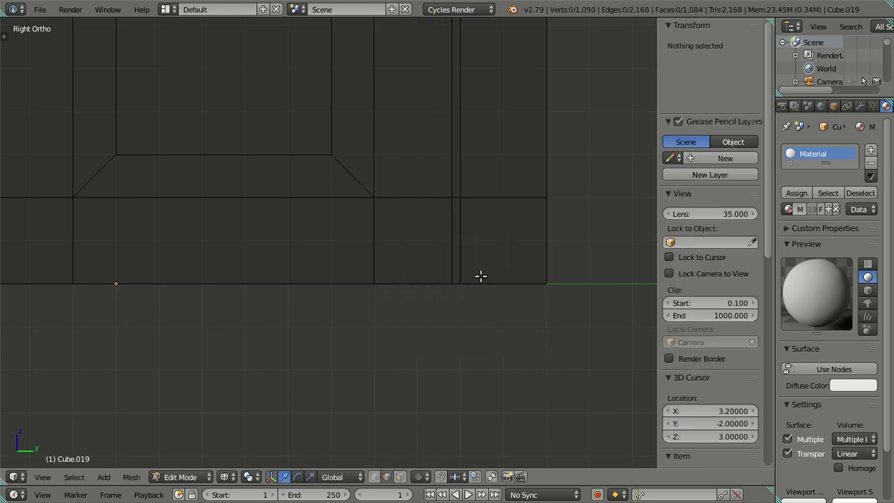
{"action": "key", "text": "z"}
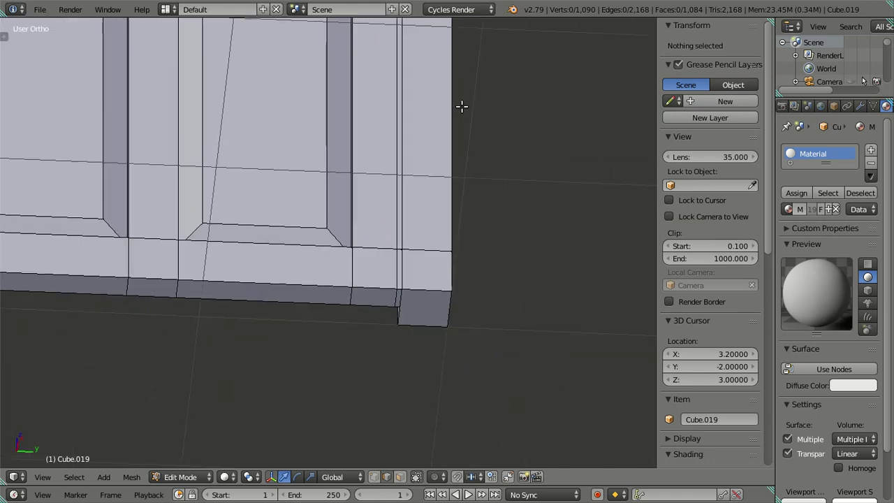
{"action": "scroll", "coordinate": [437, 299], "scroll_direction": "down", "scroll_amount": 3}
{"action": "scroll", "coordinate": [406, 150], "scroll_direction": "down", "scroll_amount": 3}
Switch to wireframe, box-select the separate upper window mesh and hide it
{"action": "key", "text": "KP_3"}
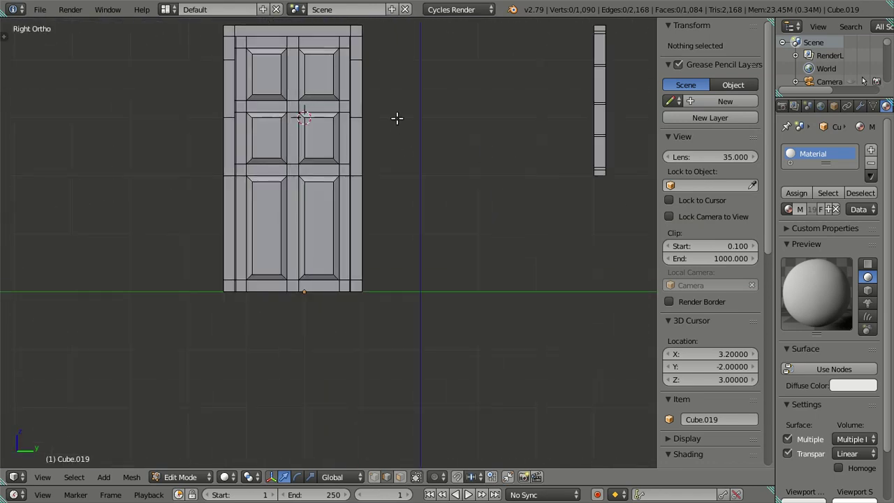
{"action": "middle_click_drag", "start_coordinate": [396, 118], "coordinate": [401, 265], "text": "shift"}
{"action": "scroll", "coordinate": [373, 303], "scroll_direction": "down", "scroll_amount": 3}
{"action": "key", "text": "z"}
{"action": "mouse_move", "coordinate": [373, 303]}
{"action": "middle_mouse_down"}
{"action": "mouse_move", "coordinate": [419, 170]}
{"action": "mouse_move", "coordinate": [366, 270]}
{"action": "middle_mouse_up"}
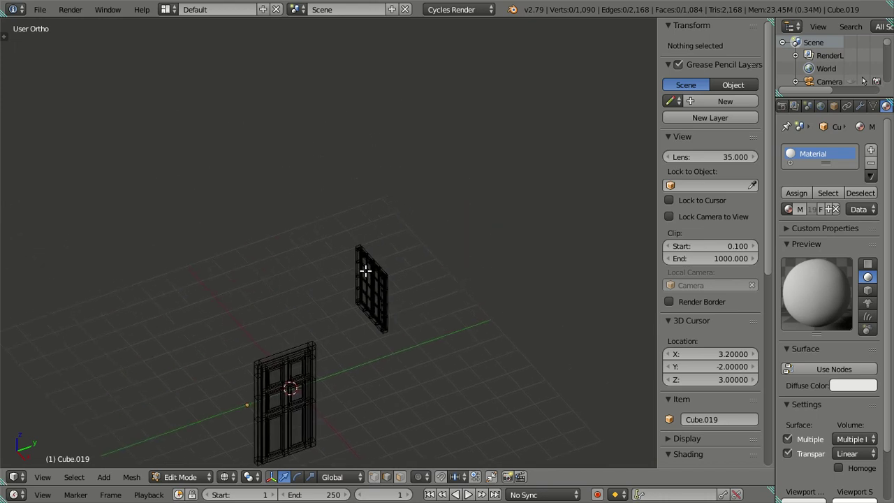
{"action": "left_click_drag", "start_coordinate": [343, 226], "coordinate": [412, 390]}
{"action": "key", "text": "h"}
In right side view, add one horizontal loop cut across the door
{"action": "mouse_move", "coordinate": [329, 411]}
{"action": "middle_mouse_down"}
{"action": "mouse_move", "coordinate": [426, 312]}
{"action": "mouse_move", "coordinate": [395, 291]}
{"action": "middle_mouse_up"}
{"action": "key", "text": "KP_3"}
{"action": "scroll", "coordinate": [373, 326], "scroll_direction": "up", "scroll_amount": 2}
{"action": "scroll", "coordinate": [393, 291], "scroll_direction": "up", "scroll_amount": 2}
{"action": "scroll", "coordinate": [385, 230], "scroll_direction": "up", "scroll_amount": 2}
{"action": "scroll", "coordinate": [377, 248], "scroll_direction": "up", "scroll_amount": 2}
{"action": "scroll", "coordinate": [343, 284], "scroll_direction": "up", "scroll_amount": 2}
{"action": "scroll", "coordinate": [395, 238], "scroll_direction": "up", "scroll_amount": 1}
{"action": "key", "text": "ctrl+r"}
{"action": "left_click", "coordinate": [393, 237]}
{"action": "right_click", "coordinate": [394, 238]}
Add four horizontal loop cuts, then dissolve those four edge loops
{"action": "scroll", "coordinate": [365, 273], "scroll_direction": "up", "scroll_amount": 1}
{"action": "scroll", "coordinate": [376, 260], "scroll_direction": "up", "scroll_amount": 1}
{"action": "key", "text": "ctrl+r"}
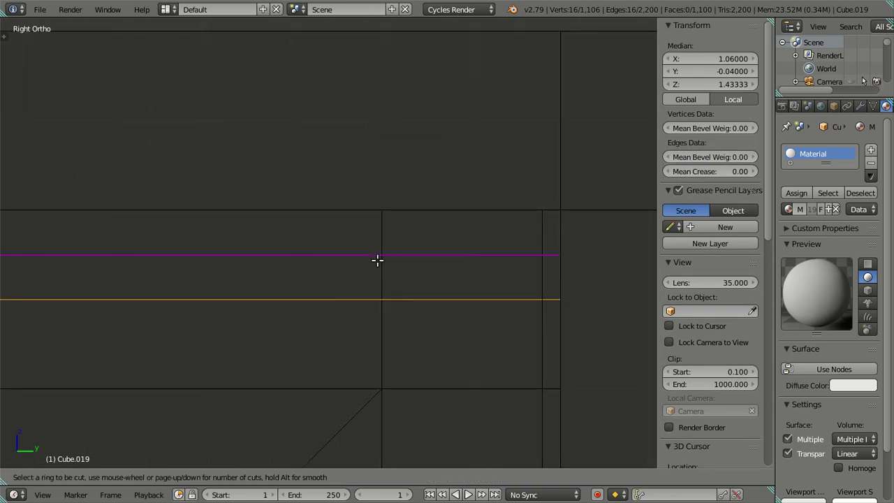
{"action": "scroll", "coordinate": [377, 261], "scroll_direction": "up", "scroll_amount": 1}
{"action": "left_click", "coordinate": [377, 260]}
{"action": "right_click", "coordinate": [377, 260]}
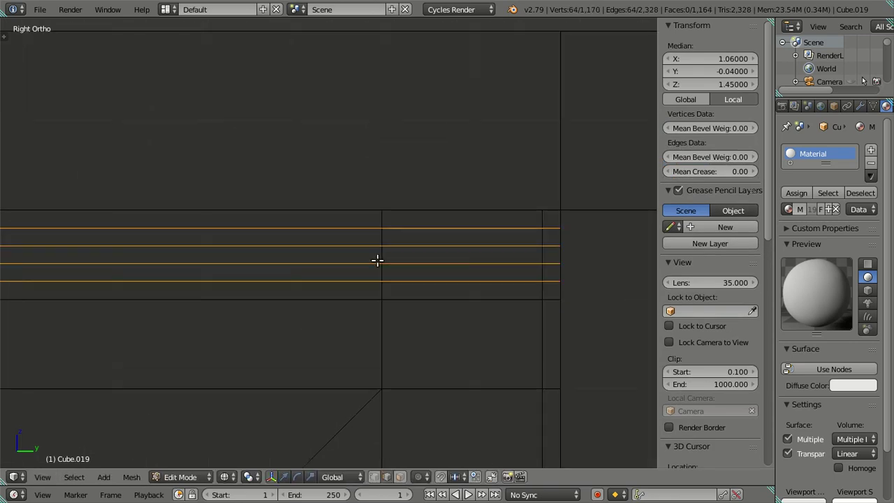
{"action": "key", "text": "x"}
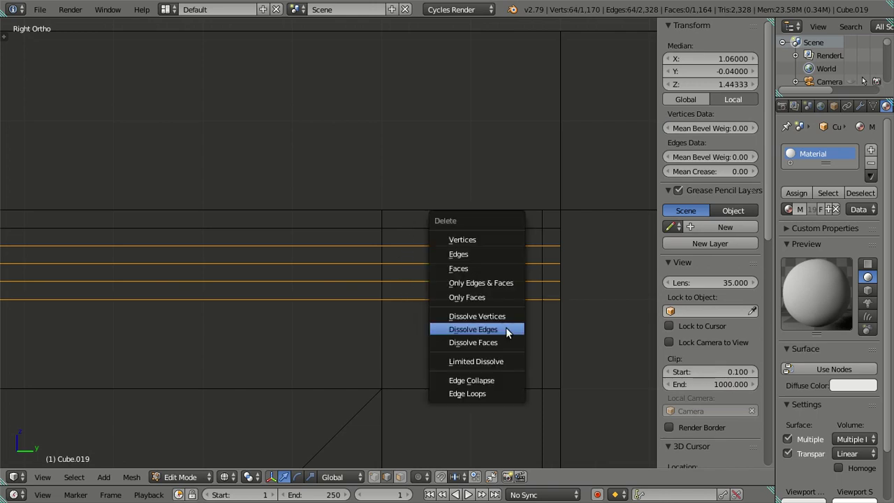
{"action": "left_click", "coordinate": [507, 326]}
From an angled view, add a loop cut near the door's top end
{"action": "scroll", "coordinate": [423, 314], "scroll_direction": "down", "scroll_amount": 1}
{"action": "scroll", "coordinate": [385, 307], "scroll_direction": "down", "scroll_amount": 1}
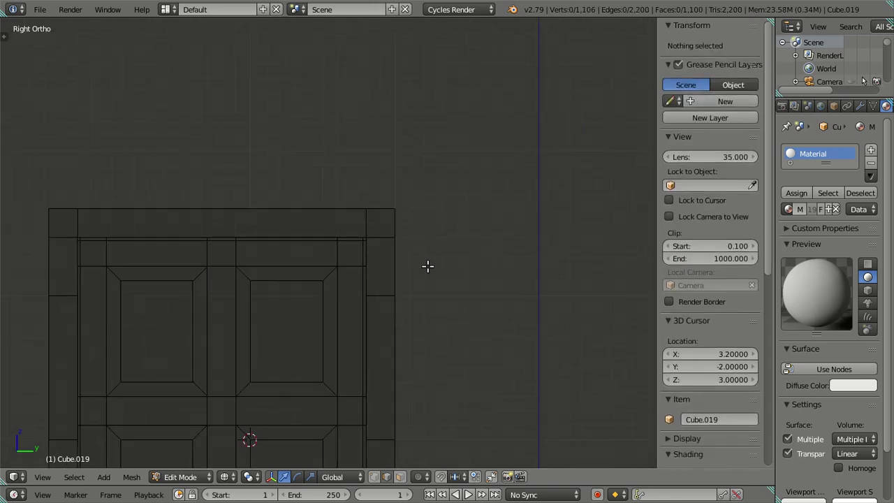
{"action": "mouse_move", "coordinate": [383, 254]}
{"action": "middle_mouse_down"}
{"action": "mouse_move", "coordinate": [433, 293]}
{"action": "mouse_move", "coordinate": [458, 361]}
{"action": "mouse_move", "coordinate": [513, 391]}
{"action": "mouse_move", "coordinate": [514, 355]}
{"action": "mouse_move", "coordinate": [458, 190]}
{"action": "mouse_move", "coordinate": [285, 275]}
{"action": "mouse_move", "coordinate": [311, 214]}
{"action": "middle_mouse_up"}
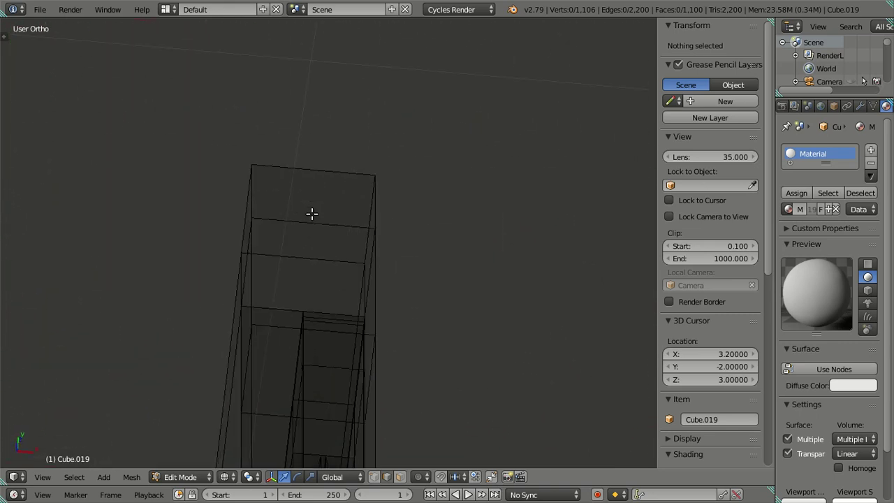
{"action": "key", "text": "ctrl+r"}
{"action": "left_click", "coordinate": [315, 179]}
Keep the top loop in place, switch to solid shading and view down the door
{"action": "right_click", "coordinate": [335, 223]}
{"action": "key", "text": "a"}
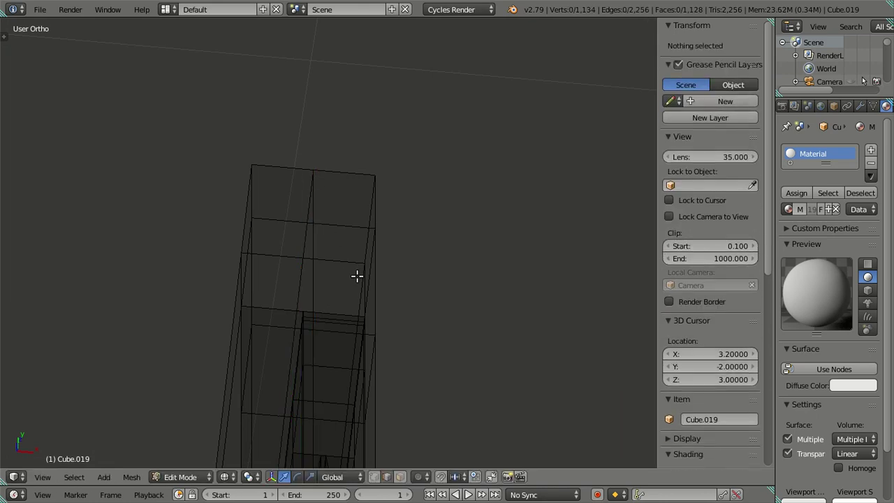
{"action": "key", "text": "z"}
{"action": "middle_click_drag", "start_coordinate": [387, 331], "coordinate": [386, 264]}
{"action": "key", "text": "KP_4"}
{"action": "key", "text": "KP_4"}
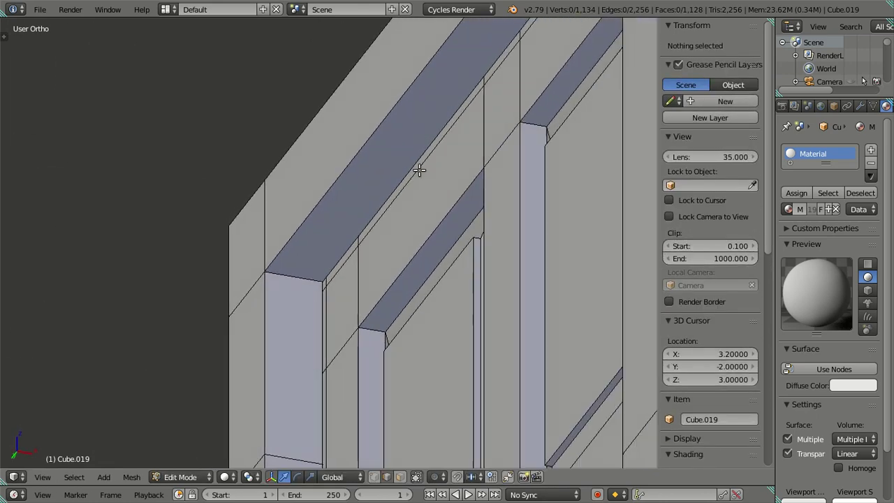
{"action": "key", "text": "KP_4"}
{"action": "key", "text": "KP_4"}
{"action": "key", "text": "KP_8"}
{"action": "key", "text": "KP_8"}
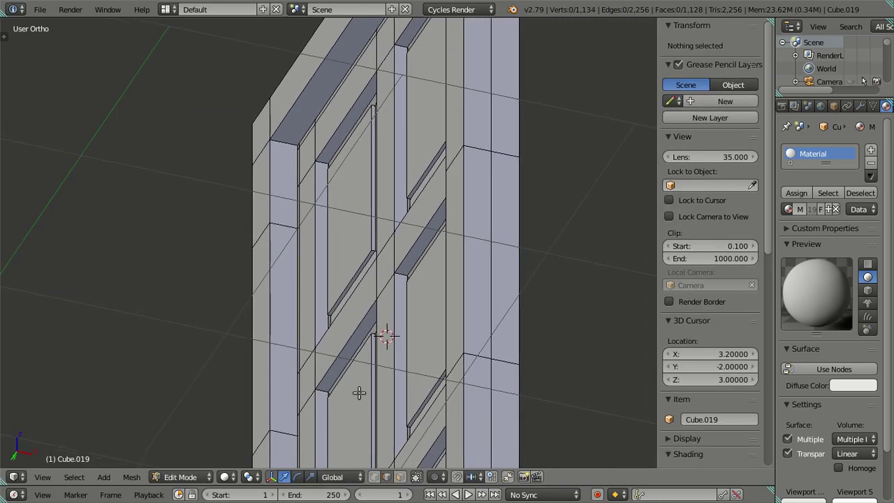
{"action": "key", "text": "KP_8"}
{"action": "key", "text": "KP_8"}
{"action": "key", "text": "KP_8"}
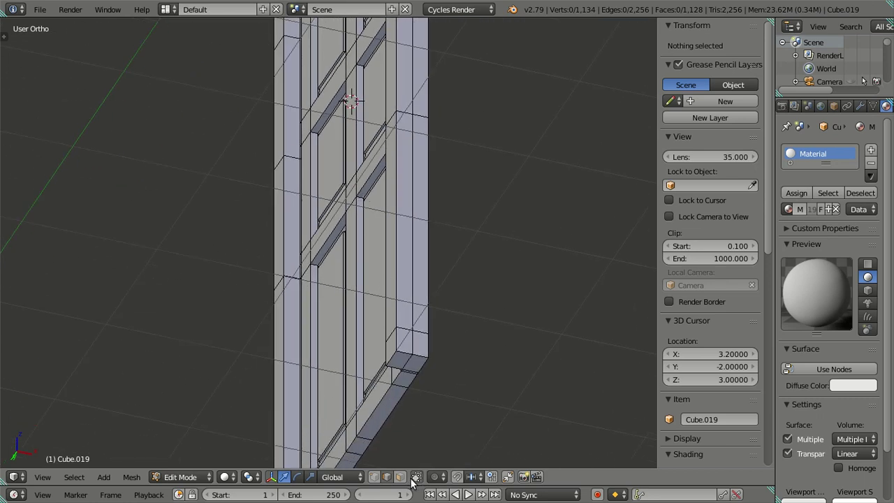
{"action": "scroll", "coordinate": [319, 405], "scroll_direction": "down", "scroll_amount": 3}
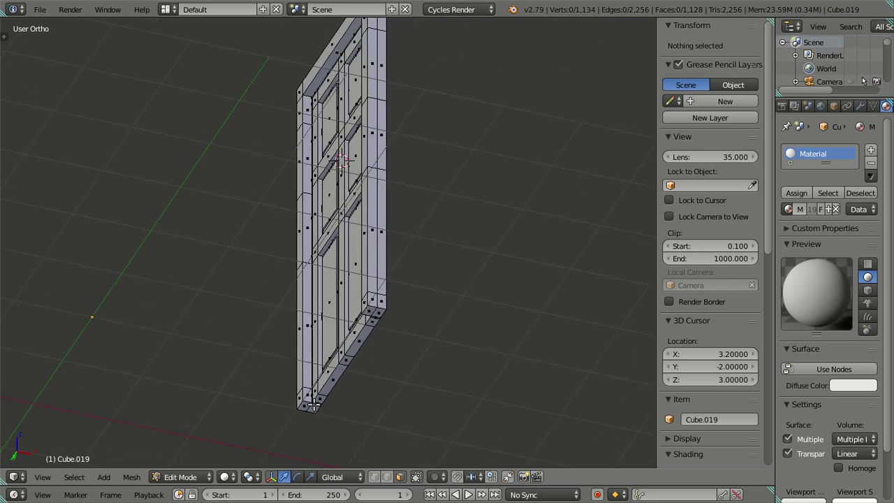
Select the loop of faces running around the door's edge
{"action": "right_click", "coordinate": [307, 387], "text": "alt"}
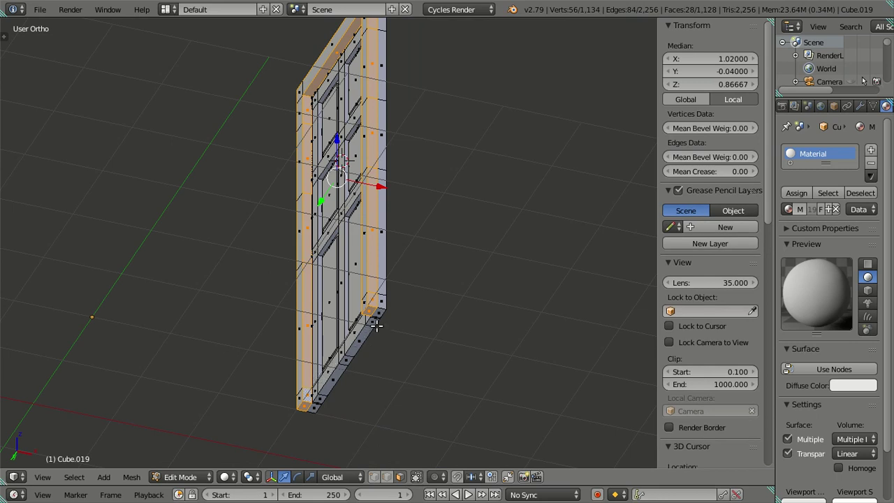
{"action": "middle_click_drag", "start_coordinate": [375, 325], "coordinate": [396, 335]}
{"action": "scroll", "coordinate": [422, 344], "scroll_direction": "up", "scroll_amount": 1}
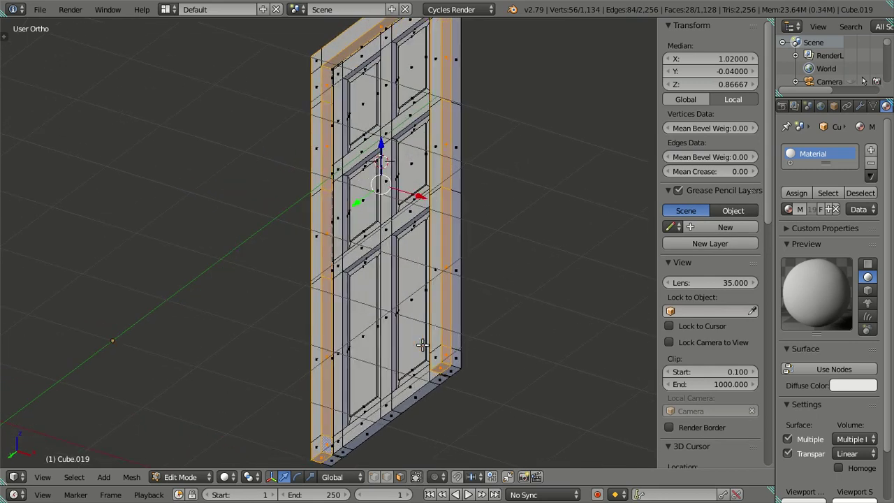
{"action": "mouse_move", "coordinate": [399, 137]}
{"action": "middle_mouse_down"}
{"action": "mouse_move", "coordinate": [430, 306]}
{"action": "mouse_move", "coordinate": [397, 342]}
{"action": "mouse_move", "coordinate": [385, 310]}
{"action": "middle_mouse_up"}
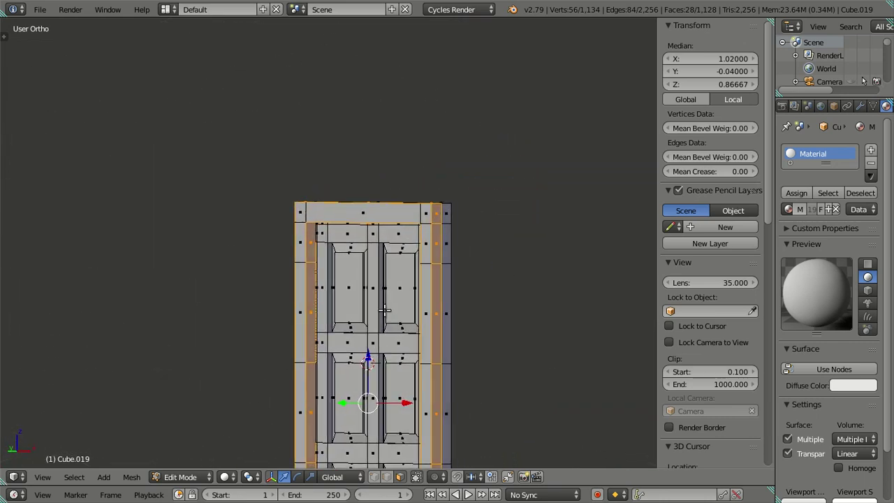
Clear the selection, then select the door's thin top face and left vertical strip
{"action": "key", "text": "a"}
{"action": "middle_click_drag", "start_coordinate": [398, 250], "coordinate": [377, 157]}
{"action": "scroll", "coordinate": [391, 161], "scroll_direction": "up", "scroll_amount": 2}
{"action": "scroll", "coordinate": [345, 136], "scroll_direction": "up", "scroll_amount": 2}
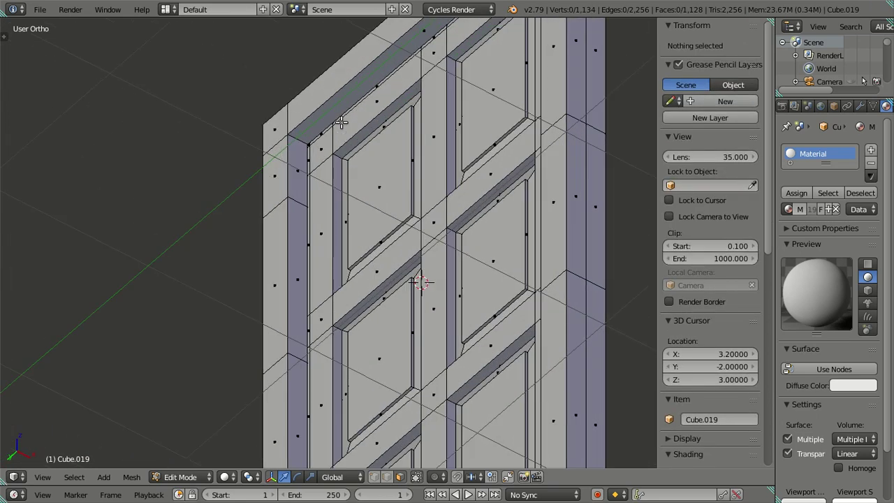
{"action": "left_click", "coordinate": [339, 104], "text": "alt"}
{"action": "scroll", "coordinate": [353, 91], "scroll_direction": "down", "scroll_amount": 3}
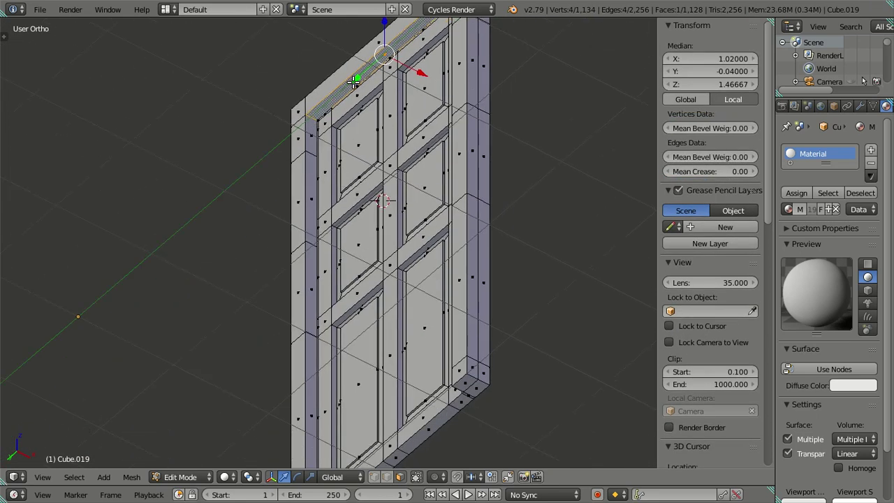
{"action": "scroll", "coordinate": [354, 82], "scroll_direction": "down", "scroll_amount": 4, "text": "shift"}
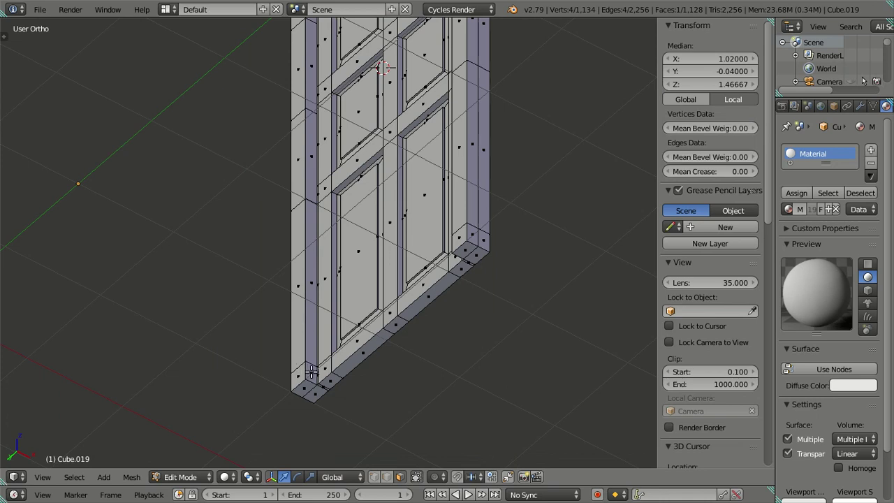
{"action": "left_click", "coordinate": [311, 371], "text": "alt+shift"}
Add a small bottom corner face and the right side strip to the selection
{"action": "mouse_move", "coordinate": [494, 328]}
{"action": "middle_mouse_down"}
{"action": "mouse_move", "coordinate": [319, 301]}
{"action": "mouse_move", "coordinate": [419, 305]}
{"action": "mouse_move", "coordinate": [144, 249]}
{"action": "mouse_move", "coordinate": [340, 297]}
{"action": "mouse_move", "coordinate": [413, 353]}
{"action": "mouse_move", "coordinate": [413, 373]}
{"action": "middle_mouse_up"}
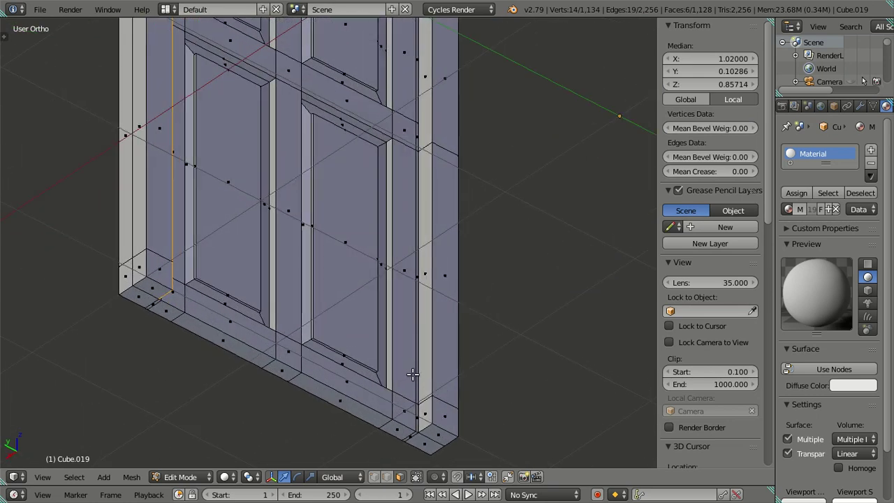
{"action": "left_click", "coordinate": [427, 410], "text": "shift"}
{"action": "mouse_move", "coordinate": [434, 74]}
{"action": "middle_mouse_down"}
{"action": "mouse_move", "coordinate": [403, 122]}
{"action": "mouse_move", "coordinate": [431, 147]}
{"action": "mouse_move", "coordinate": [433, 191]}
{"action": "mouse_move", "coordinate": [431, 172]}
{"action": "mouse_move", "coordinate": [411, 173]}
{"action": "mouse_move", "coordinate": [420, 182]}
{"action": "mouse_move", "coordinate": [385, 179]}
{"action": "mouse_move", "coordinate": [386, 191]}
{"action": "mouse_move", "coordinate": [455, 190]}
{"action": "mouse_move", "coordinate": [437, 168]}
{"action": "mouse_move", "coordinate": [430, 132]}
{"action": "middle_mouse_up"}
{"action": "left_click", "coordinate": [349, 84], "text": "shift"}
{"action": "scroll", "coordinate": [363, 103], "scroll_direction": "down", "scroll_amount": 4}
{"action": "scroll", "coordinate": [395, 300], "scroll_direction": "up", "scroll_amount": 3}
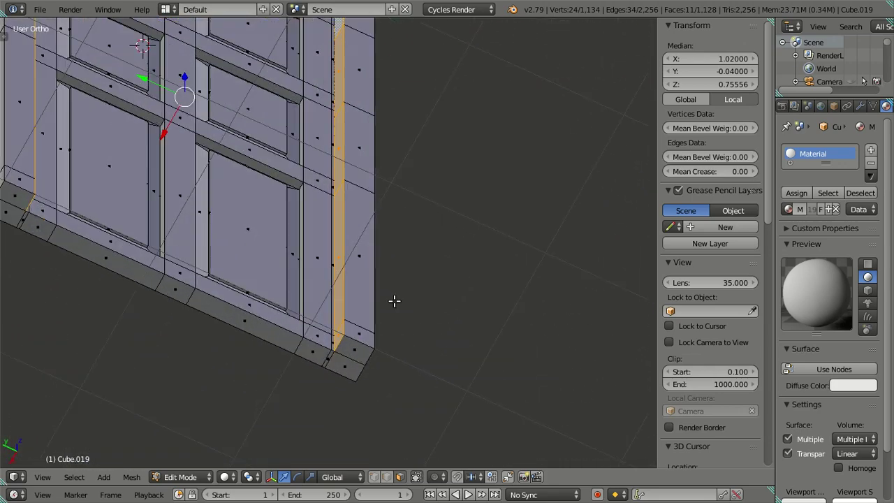
{"action": "scroll", "coordinate": [394, 299], "scroll_direction": "up", "scroll_amount": 1}
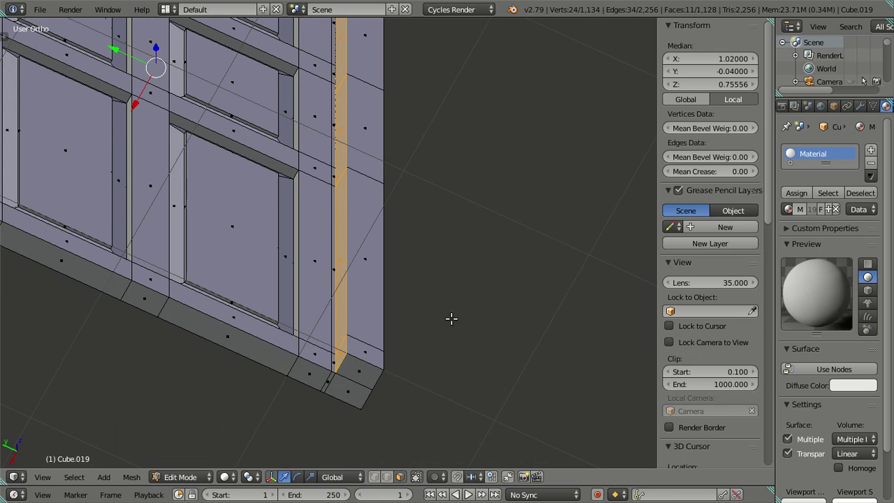
Extrude the door frame's side strip of faces and scale it along Y
{"action": "scroll", "coordinate": [452, 318], "scroll_direction": "down", "scroll_amount": 2}
{"action": "scroll", "coordinate": [437, 309], "scroll_direction": "down", "scroll_amount": 2}
{"action": "middle_click_drag", "start_coordinate": [384, 207], "coordinate": [400, 236]}
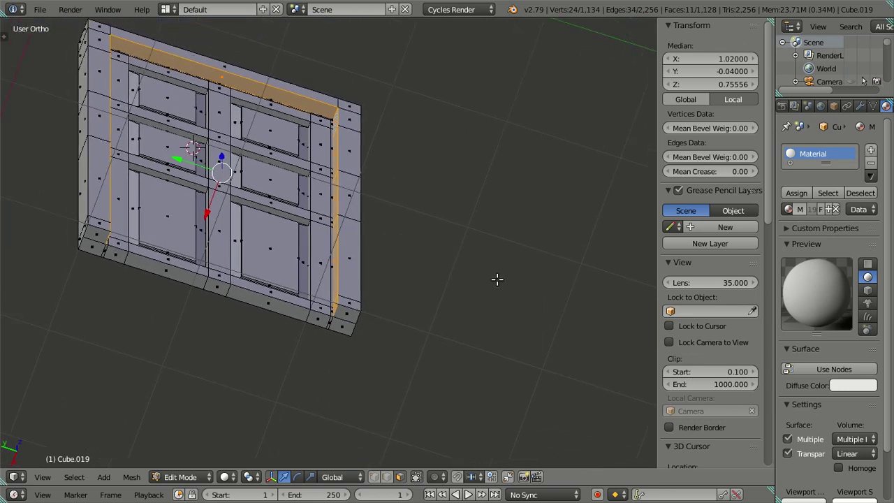
{"action": "scroll", "coordinate": [512, 282], "scroll_direction": "up", "scroll_amount": 2}
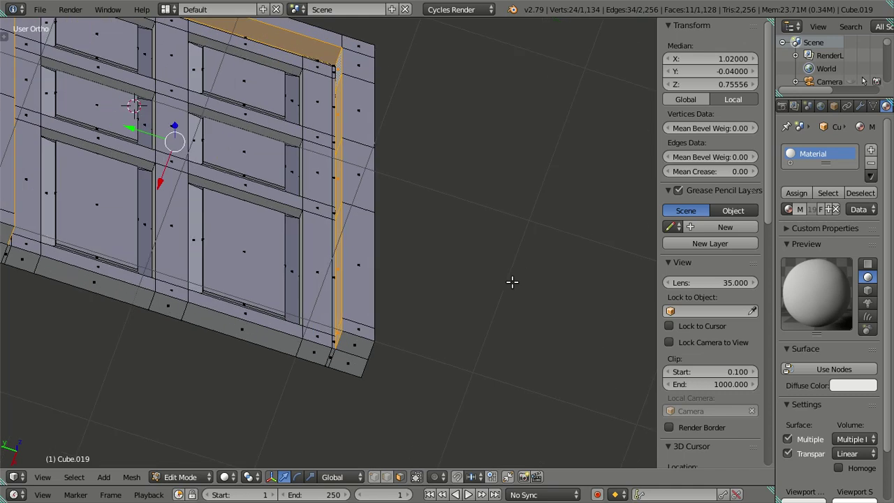
{"action": "scroll", "coordinate": [510, 281], "scroll_direction": "up", "scroll_amount": 1}
{"action": "scroll", "coordinate": [508, 282], "scroll_direction": "up", "scroll_amount": 1}
{"action": "key", "text": "e"}
{"action": "left_click", "coordinate": [488, 283]}
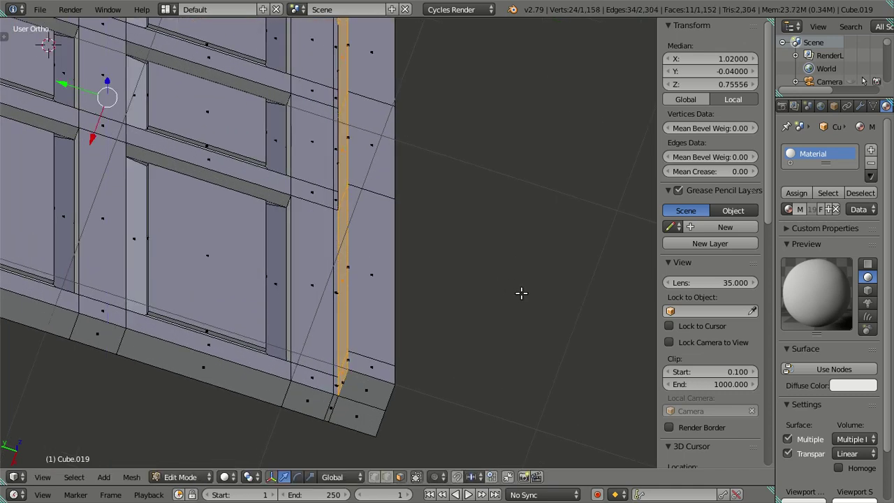
{"action": "key", "text": "s"}
{"action": "key", "text": "y"}
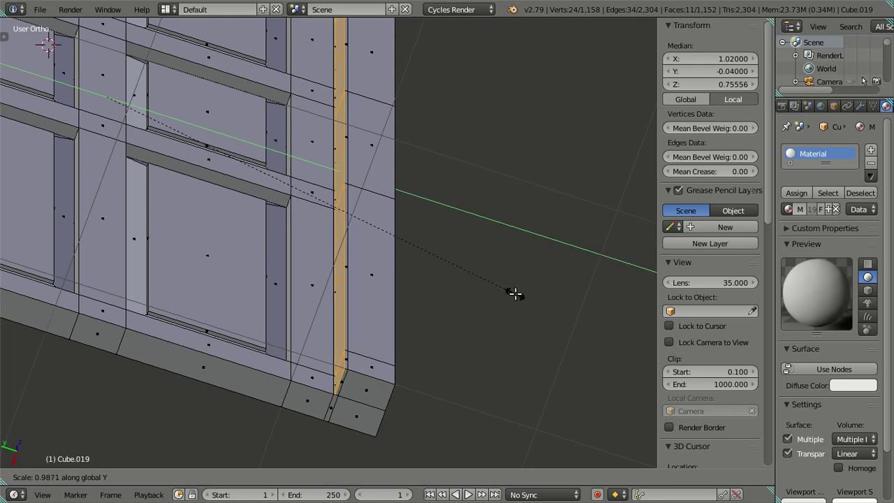
{"action": "left_click", "coordinate": [514, 294]}
Move the vertical edge beside the new strip to Y -0.236
{"action": "key", "text": "a"}
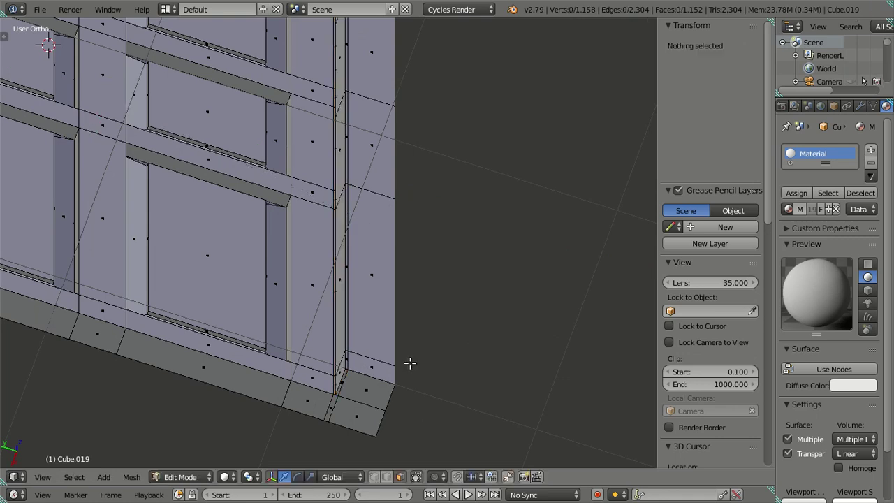
{"action": "scroll", "coordinate": [366, 385], "scroll_direction": "up", "scroll_amount": 2}
{"action": "key", "text": "ctrl+Tab"}
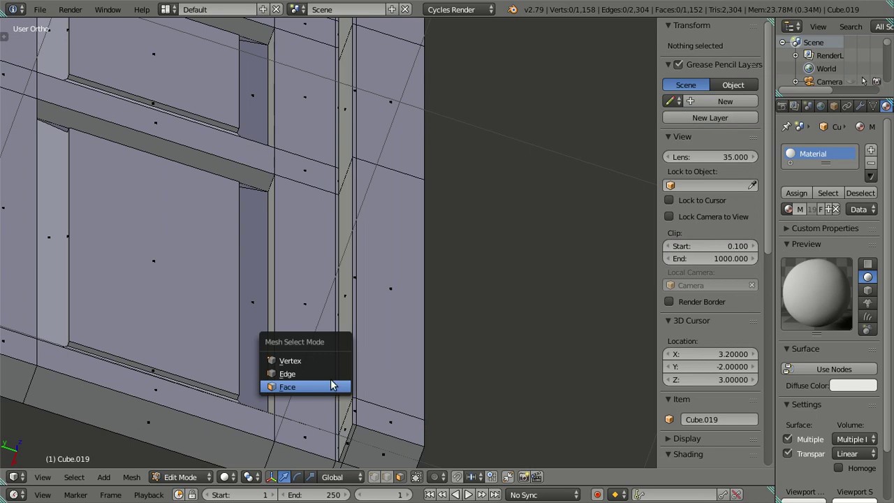
{"action": "left_click", "coordinate": [329, 370]}
{"action": "right_click", "coordinate": [337, 370]}
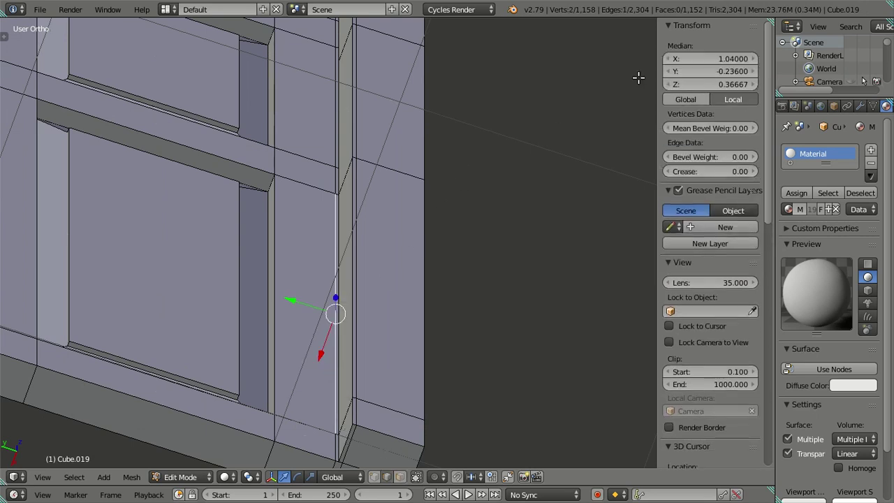
{"action": "left_click", "coordinate": [687, 71]}
{"action": "key", "text": "Return"}
Align the adjacent vertical face strip to Y -0.236 as well
{"action": "key", "text": "a"}
{"action": "left_click", "coordinate": [400, 477]}
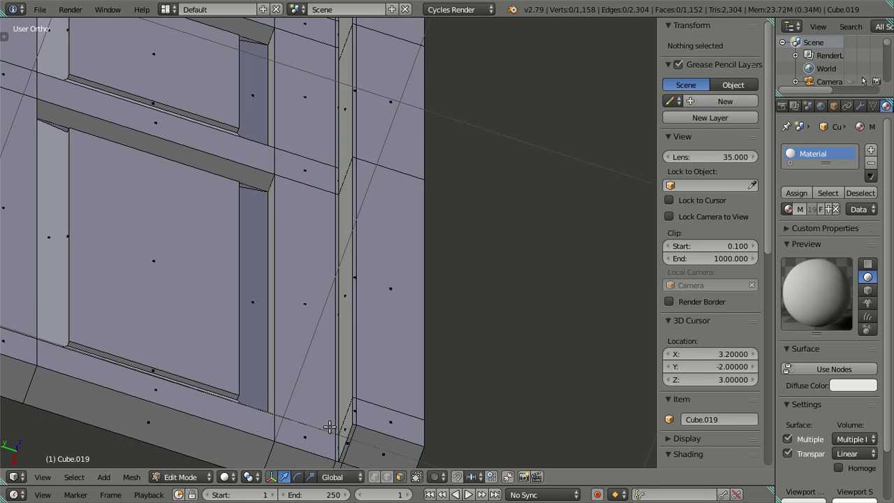
{"action": "right_click", "coordinate": [337, 428]}
{"action": "scroll", "coordinate": [365, 292], "scroll_direction": "down", "scroll_amount": 2}
{"action": "scroll", "coordinate": [364, 292], "scroll_direction": "up", "scroll_amount": 2, "text": "shift"}
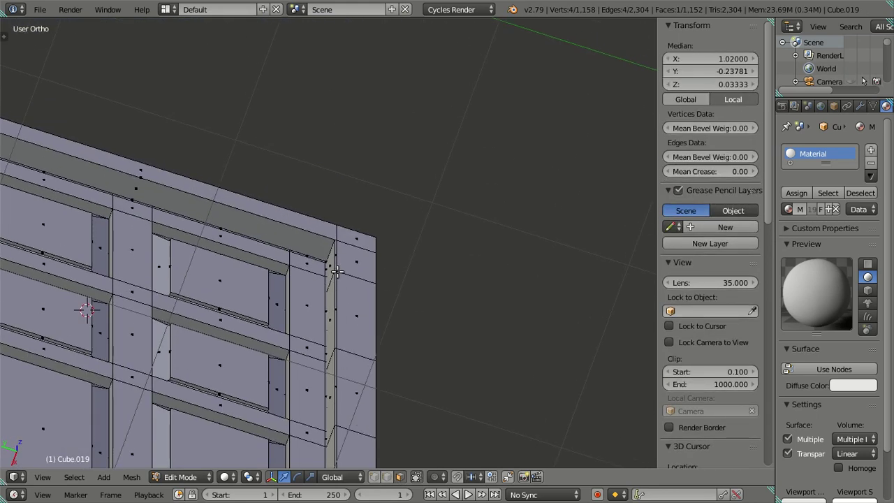
{"action": "scroll", "coordinate": [336, 265], "scroll_direction": "up", "scroll_amount": 4}
{"action": "right_click", "coordinate": [336, 297], "text": "alt"}
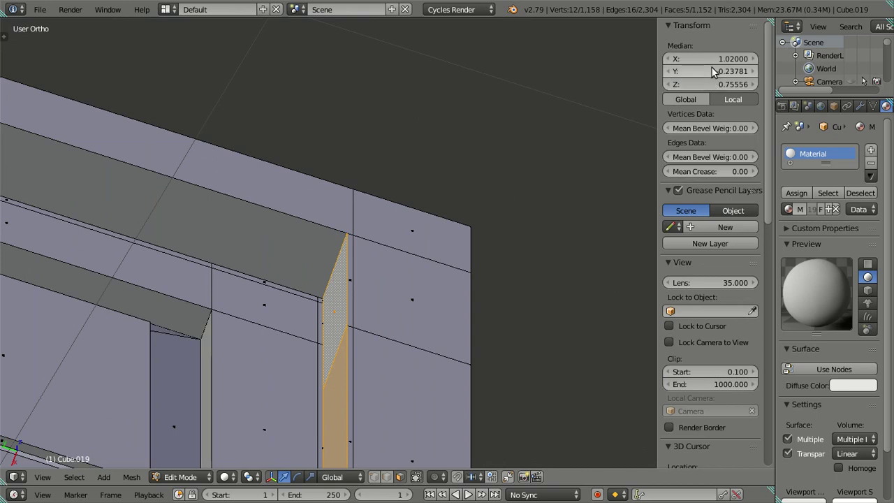
{"action": "key", "text": "ctrl+v"}
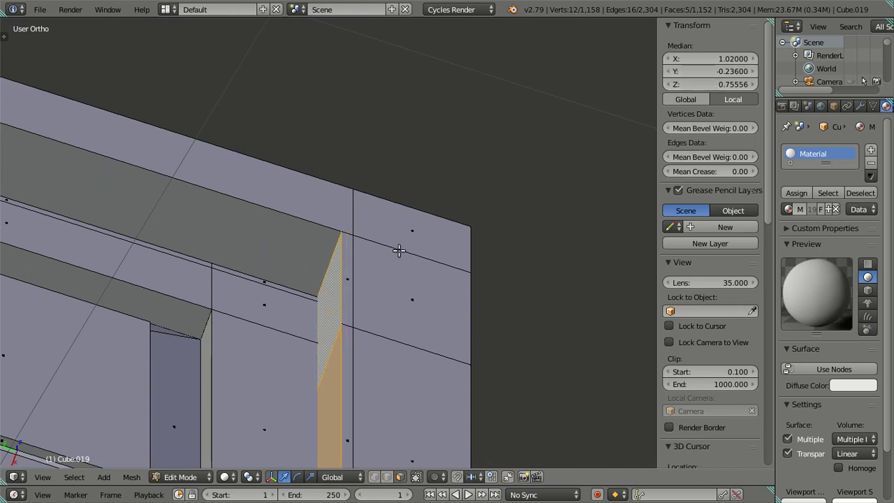
{"action": "key", "text": "a"}
{"action": "scroll", "coordinate": [399, 249], "scroll_direction": "down", "scroll_amount": 5}
{"action": "mouse_move", "coordinate": [399, 250]}
{"action": "middle_mouse_down"}
{"action": "mouse_move", "coordinate": [421, 249]}
{"action": "mouse_move", "coordinate": [307, 290]}
{"action": "middle_mouse_up"}
{"action": "key", "text": "ctrl+Tab"}
Set the vertical edge on the frame's other side to Y 0.156
{"action": "left_click", "coordinate": [306, 279]}
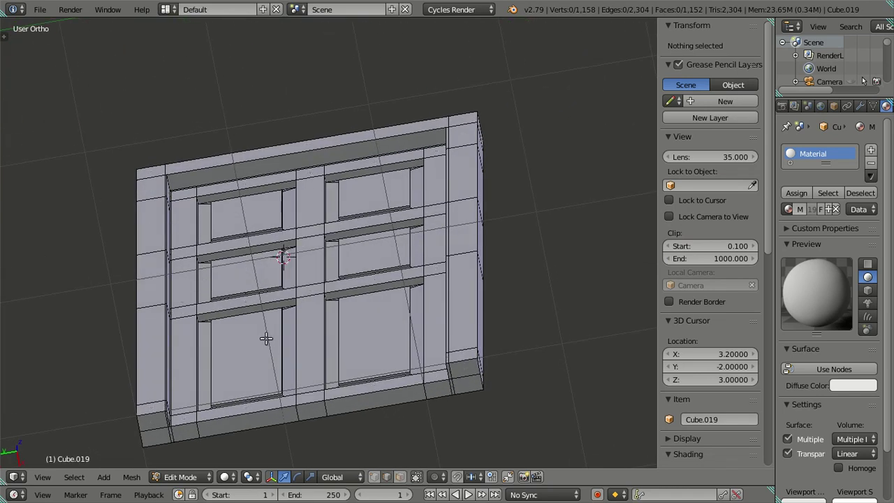
{"action": "middle_click_drag", "start_coordinate": [265, 340], "coordinate": [379, 259]}
{"action": "scroll", "coordinate": [336, 303], "scroll_direction": "up", "scroll_amount": 4}
{"action": "middle_click_drag", "start_coordinate": [337, 303], "coordinate": [379, 146], "text": "shift"}
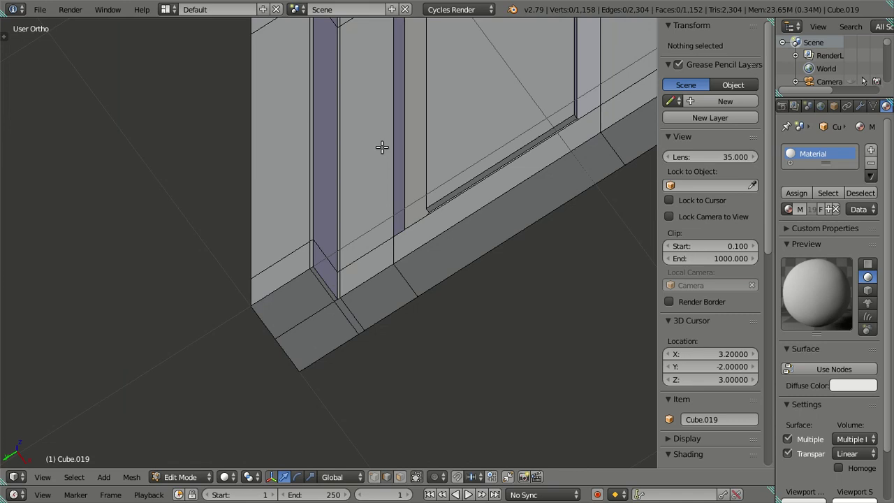
{"action": "scroll", "coordinate": [389, 179], "scroll_direction": "up", "scroll_amount": 2}
{"action": "scroll", "coordinate": [361, 309], "scroll_direction": "up", "scroll_amount": 2}
{"action": "right_click", "coordinate": [372, 223]}
{"action": "left_click", "coordinate": [677, 71]}
{"action": "key", "text": "Return"}
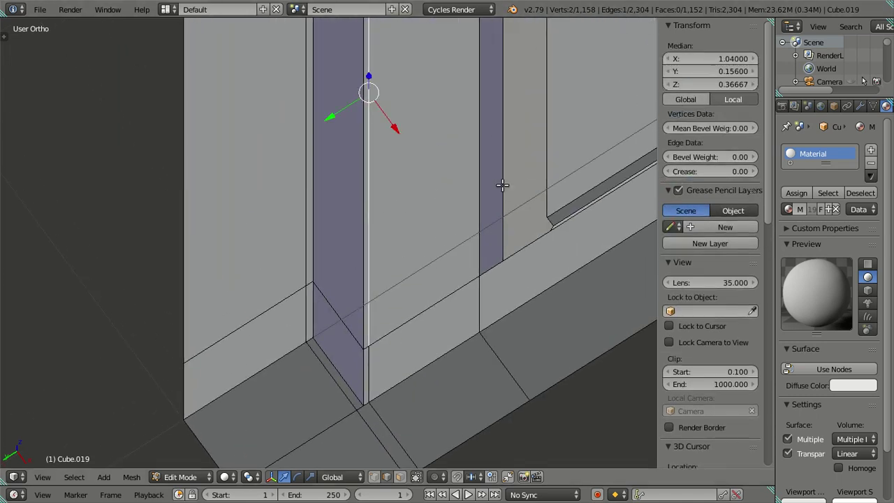
Select and check the vertical face strip along that side of the frame
{"action": "key", "text": "a"}
{"action": "scroll", "coordinate": [393, 210], "scroll_direction": "down", "scroll_amount": 2}
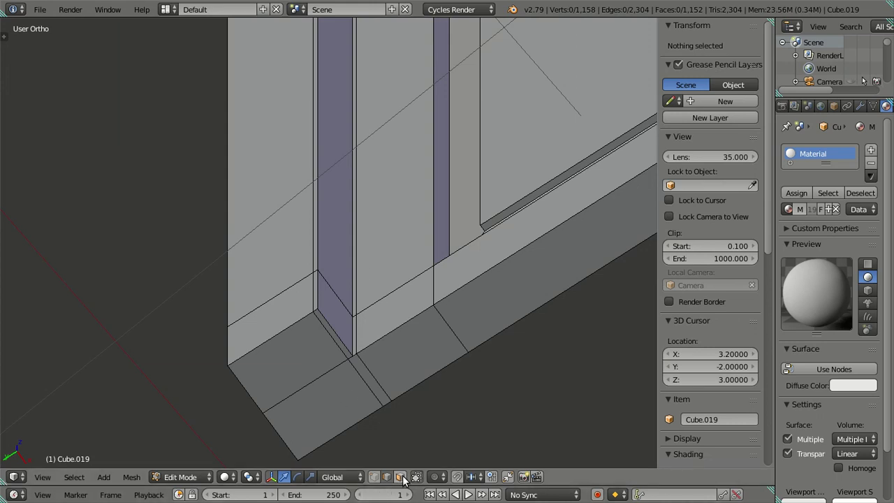
{"action": "right_click", "coordinate": [341, 314]}
{"action": "scroll", "coordinate": [341, 313], "scroll_direction": "down", "scroll_amount": 2}
{"action": "middle_click_drag", "start_coordinate": [359, 229], "coordinate": [338, 367], "text": "shift"}
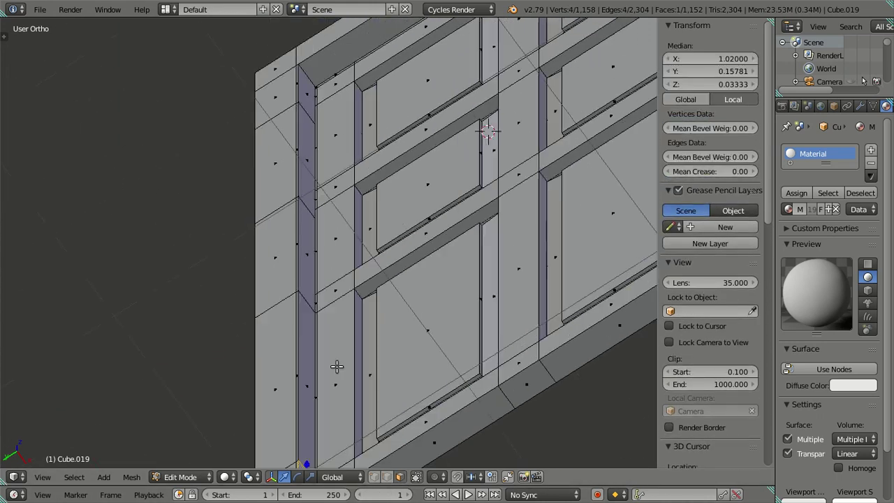
{"action": "scroll", "coordinate": [311, 229], "scroll_direction": "up", "scroll_amount": 1}
{"action": "right_click", "coordinate": [289, 112], "text": "ctrl"}
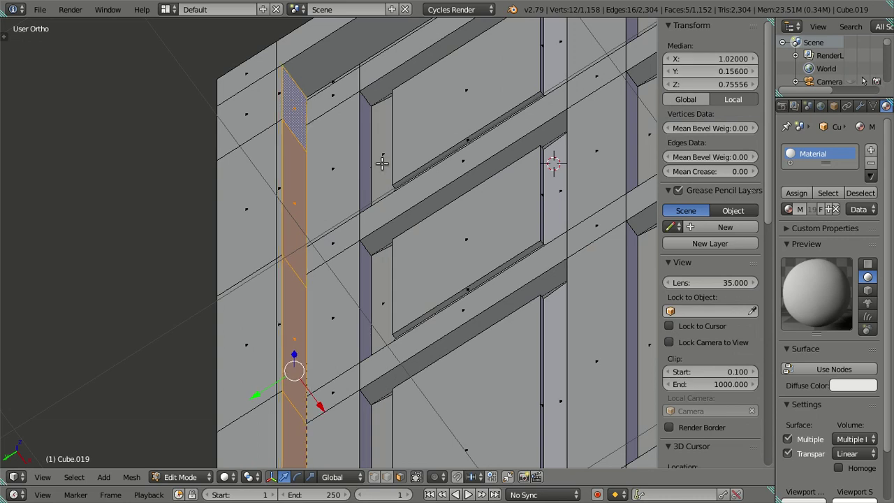
{"action": "key", "text": "a"}
Raise the frame's top edge to a height of Z 1.46
{"action": "middle_click_drag", "start_coordinate": [426, 163], "coordinate": [401, 242], "text": "shift"}
{"action": "scroll", "coordinate": [347, 291], "scroll_direction": "up", "scroll_amount": 2}
{"action": "scroll", "coordinate": [346, 292], "scroll_direction": "up", "scroll_amount": 1}
{"action": "key", "text": "ctrl+Tab"}
{"action": "left_click", "coordinate": [375, 229]}
{"action": "right_click", "coordinate": [399, 199]}
{"action": "middle_click_drag", "start_coordinate": [411, 197], "coordinate": [441, 255]}
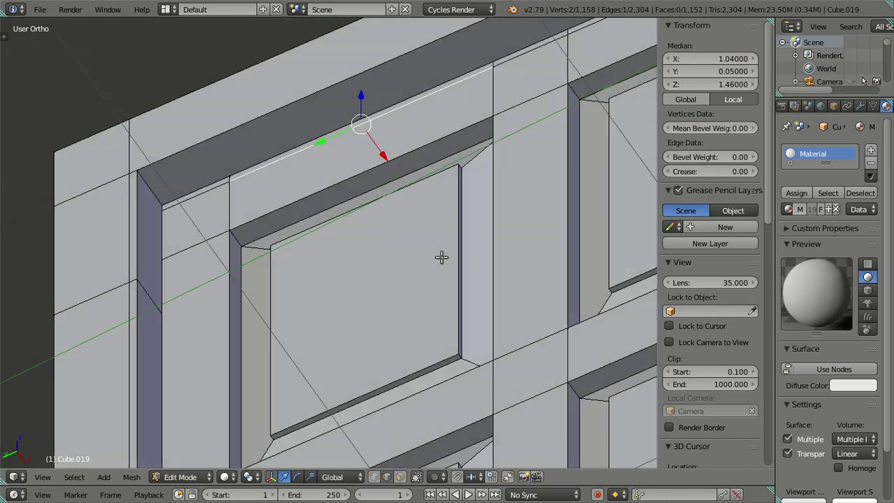
{"action": "left_click", "coordinate": [702, 85]}
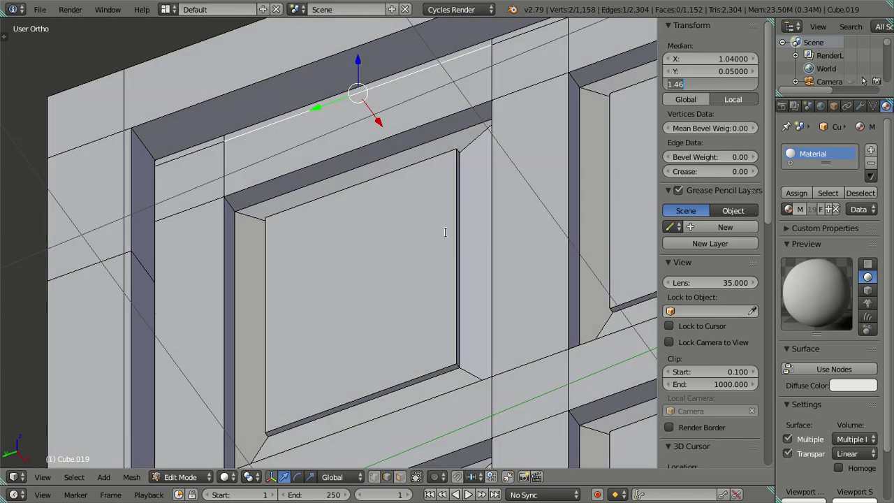
{"action": "key", "text": "Return"}
Inspect the top strip face, then deselect and orbit around the door
{"action": "key", "text": "ctrl+Tab"}
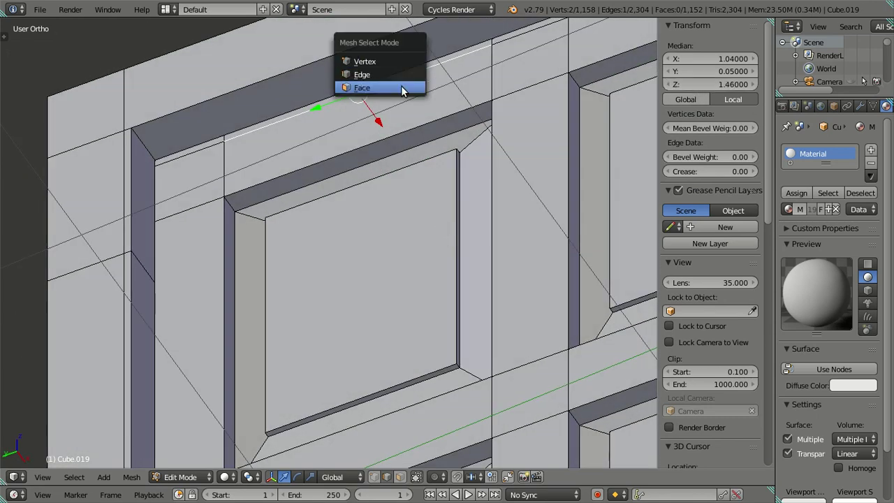
{"action": "left_click", "coordinate": [405, 88]}
{"action": "left_click", "coordinate": [409, 53]}
{"action": "scroll", "coordinate": [368, 231], "scroll_direction": "down", "scroll_amount": 2}
{"action": "scroll", "coordinate": [365, 220], "scroll_direction": "down", "scroll_amount": 2}
{"action": "key", "text": "a"}
{"action": "scroll", "coordinate": [366, 219], "scroll_direction": "down", "scroll_amount": 2}
{"action": "scroll", "coordinate": [369, 242], "scroll_direction": "down", "scroll_amount": 1}
{"action": "mouse_move", "coordinate": [369, 242]}
{"action": "middle_mouse_down"}
{"action": "mouse_move", "coordinate": [474, 243]}
{"action": "mouse_move", "coordinate": [400, 224]}
{"action": "middle_mouse_up"}
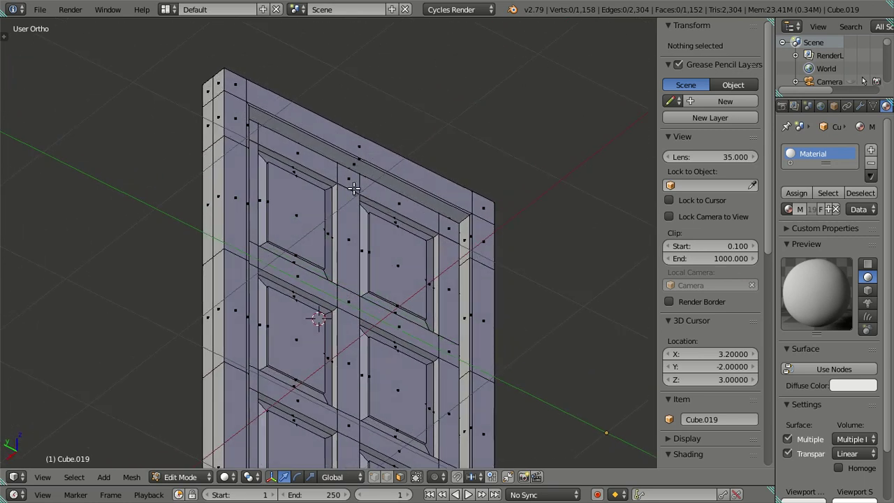
Select the whole outer door frame with Ctrl+L and move it aside
{"action": "middle_click_drag", "start_coordinate": [476, 289], "coordinate": [485, 295]}
{"action": "right_click", "coordinate": [471, 258]}
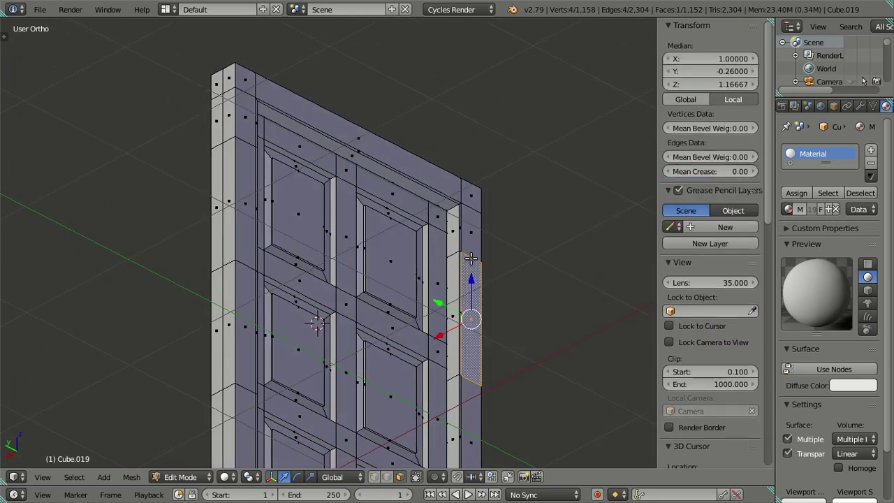
{"action": "key", "text": "ctrl+l"}
{"action": "key", "text": "ctrl+Tab"}
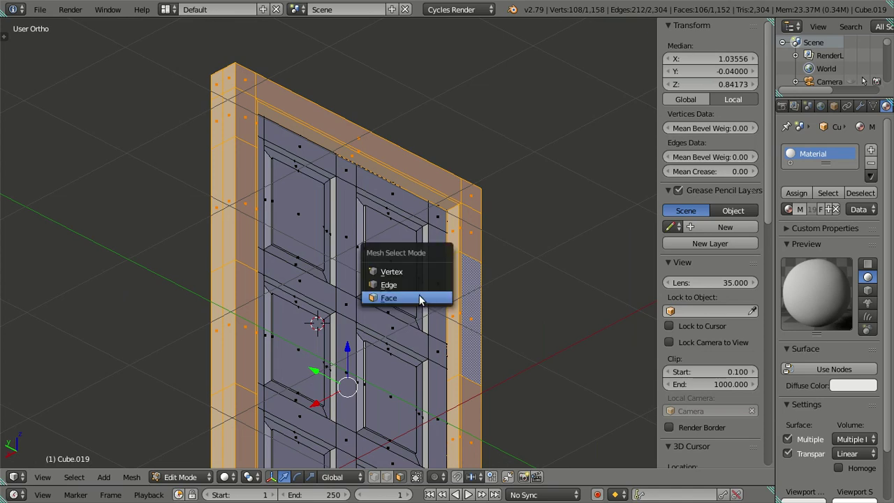
{"action": "left_click", "coordinate": [420, 299]}
{"action": "key", "text": "ctrl+Tab"}
{"action": "left_click", "coordinate": [419, 285]}
{"action": "scroll", "coordinate": [346, 316], "scroll_direction": "down", "scroll_amount": 3}
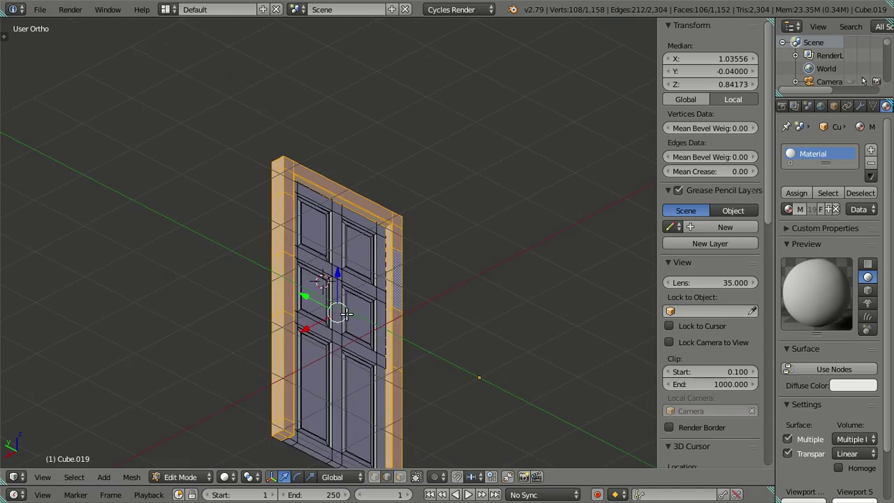
{"action": "key", "text": "g"}
{"action": "left_click", "coordinate": [457, 279]}
{"action": "key", "text": "a"}
Return the outer frame to its place and hide it
{"action": "mouse_move", "coordinate": [463, 277]}
{"action": "middle_mouse_down"}
{"action": "mouse_move", "coordinate": [559, 296]}
{"action": "mouse_move", "coordinate": [379, 261]}
{"action": "mouse_move", "coordinate": [447, 285]}
{"action": "middle_mouse_up"}
{"action": "scroll", "coordinate": [563, 298], "scroll_direction": "up", "scroll_amount": 3}
{"action": "scroll", "coordinate": [454, 226], "scroll_direction": "up", "scroll_amount": 4}
{"action": "mouse_move", "coordinate": [455, 225]}
{"action": "middle_mouse_down", "text": "shift"}
{"action": "mouse_move", "coordinate": [426, 350]}
{"action": "mouse_move", "coordinate": [413, 310]}
{"action": "mouse_move", "coordinate": [374, 312]}
{"action": "mouse_move", "coordinate": [393, 329]}
{"action": "middle_mouse_up", "text": "shift"}
{"action": "scroll", "coordinate": [370, 327], "scroll_direction": "down", "scroll_amount": 4}
{"action": "key", "text": "l"}
{"action": "key", "text": "ctrl+z"}
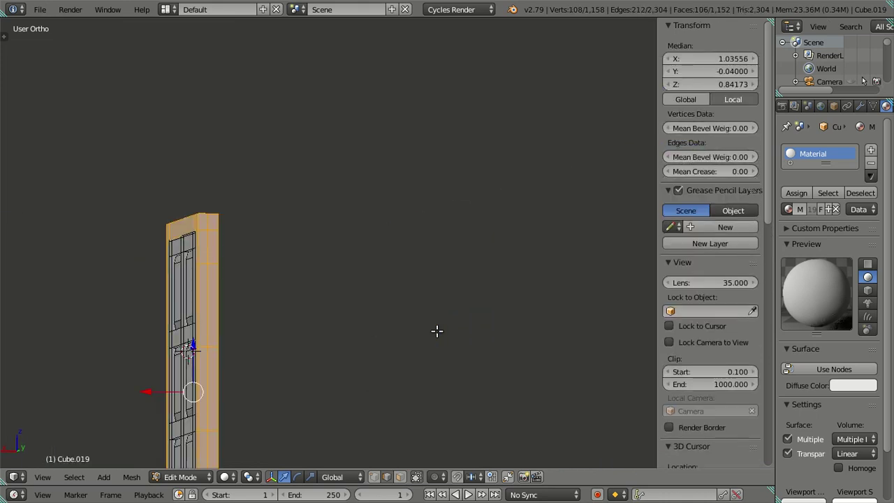
{"action": "mouse_move", "coordinate": [266, 323]}
{"action": "middle_mouse_down"}
{"action": "mouse_move", "coordinate": [247, 322]}
{"action": "mouse_move", "coordinate": [269, 303]}
{"action": "mouse_move", "coordinate": [203, 202]}
{"action": "middle_mouse_up"}
{"action": "key", "text": "a"}
Check the door's top-right corner vertex
{"action": "scroll", "coordinate": [314, 309], "scroll_direction": "down", "scroll_amount": 3}
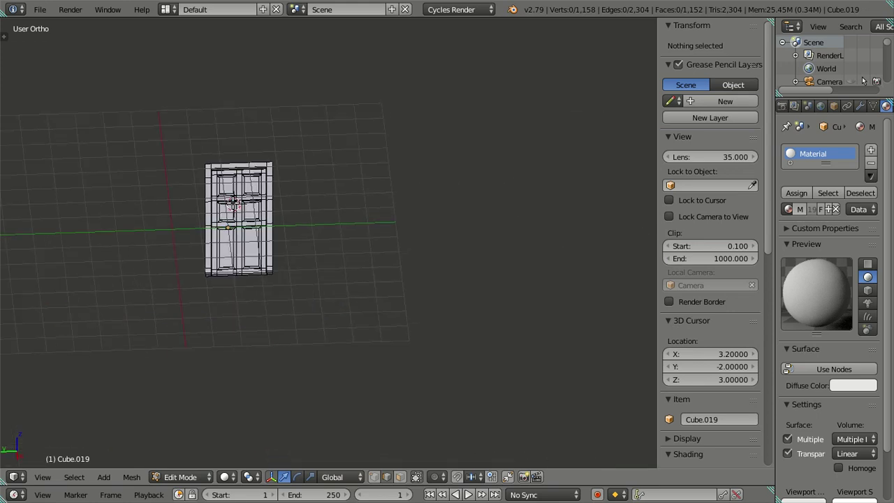
{"action": "scroll", "coordinate": [142, 180], "scroll_direction": "up", "scroll_amount": 4}
{"action": "middle_click_drag", "start_coordinate": [142, 181], "coordinate": [311, 235], "text": "shift"}
{"action": "scroll", "coordinate": [312, 235], "scroll_direction": "up", "scroll_amount": 2}
{"action": "scroll", "coordinate": [328, 195], "scroll_direction": "up", "scroll_amount": 3}
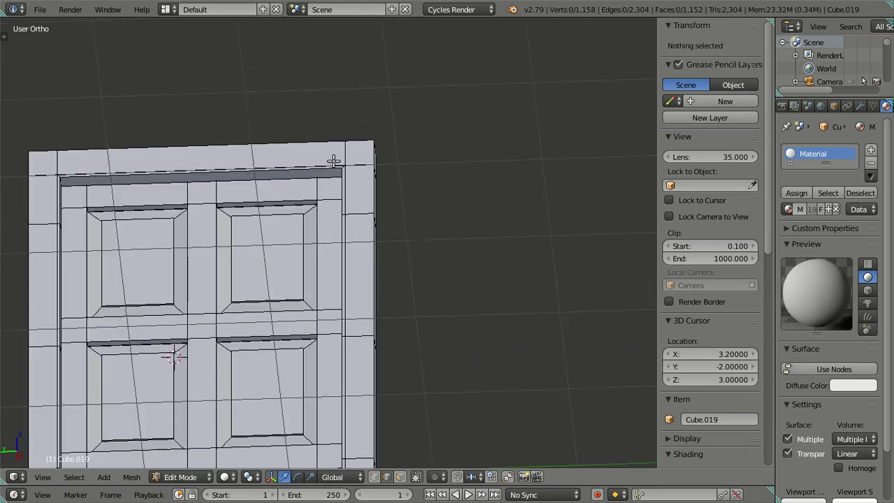
{"action": "right_click", "coordinate": [349, 155]}
{"action": "key", "text": "a"}
Dissolve the extra edge loop running along the door's top
{"action": "scroll", "coordinate": [349, 154], "scroll_direction": "up", "scroll_amount": 2}
{"action": "middle_click_drag", "start_coordinate": [349, 153], "coordinate": [409, 268], "text": "shift"}
{"action": "scroll", "coordinate": [409, 267], "scroll_direction": "up", "scroll_amount": 2}
{"action": "scroll", "coordinate": [409, 267], "scroll_direction": "up", "scroll_amount": 4}
{"action": "right_click", "coordinate": [436, 277], "text": "alt"}
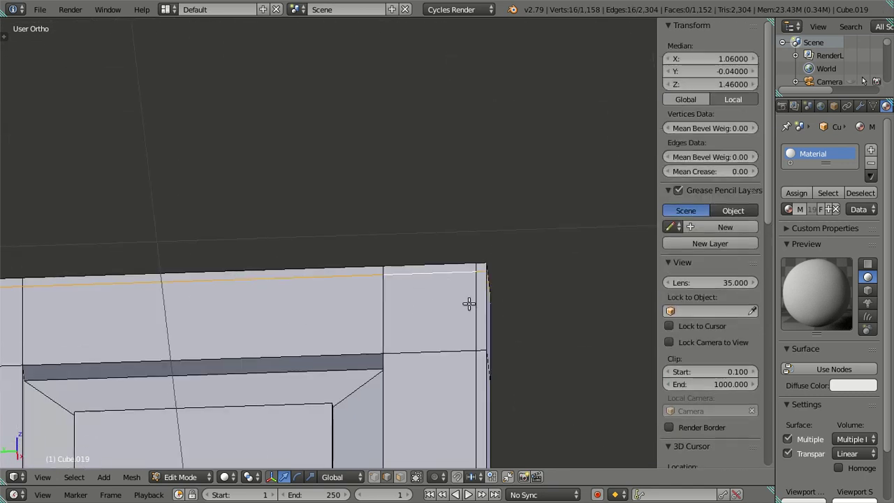
{"action": "scroll", "coordinate": [435, 305], "scroll_direction": "down", "scroll_amount": 3}
{"action": "middle_click_drag", "start_coordinate": [435, 305], "coordinate": [398, 279], "text": "shift"}
{"action": "scroll", "coordinate": [300, 281], "scroll_direction": "up", "scroll_amount": 4}
{"action": "mouse_move", "coordinate": [300, 280]}
{"action": "middle_mouse_down", "text": "shift"}
{"action": "mouse_move", "coordinate": [395, 255]}
{"action": "mouse_move", "coordinate": [493, 389]}
{"action": "mouse_move", "coordinate": [530, 373]}
{"action": "middle_mouse_up", "text": "shift"}
{"action": "key", "text": "x"}
{"action": "left_click", "coordinate": [470, 251]}
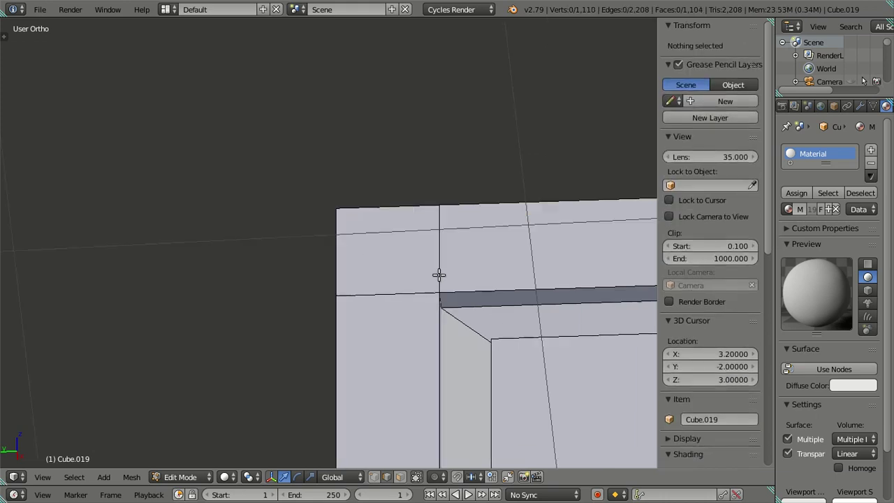
{"action": "scroll", "coordinate": [438, 275], "scroll_direction": "down", "scroll_amount": 3}
{"action": "mouse_move", "coordinate": [295, 302]}
{"action": "middle_mouse_down"}
{"action": "mouse_move", "coordinate": [271, 278]}
{"action": "mouse_move", "coordinate": [299, 282]}
{"action": "mouse_move", "coordinate": [463, 198]}
{"action": "middle_mouse_up"}
{"action": "scroll", "coordinate": [299, 281], "scroll_direction": "up", "scroll_amount": 3}
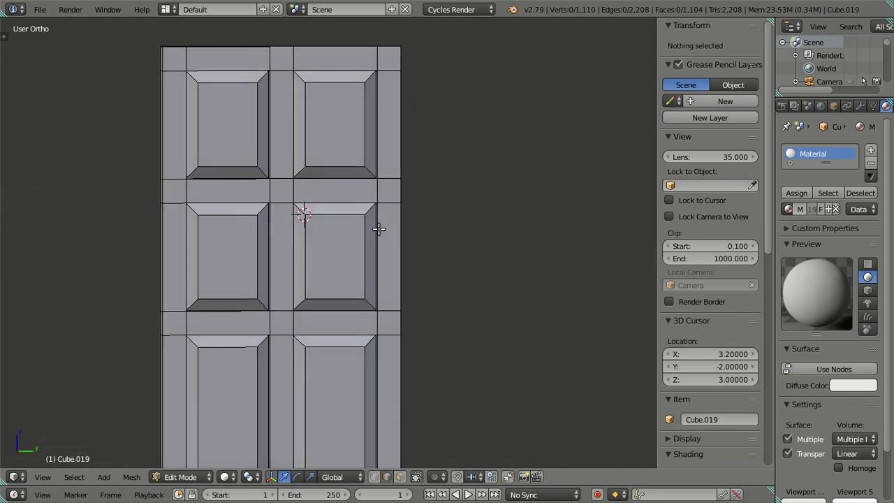
Reveal the hidden frame geometry, deselect everything, and return to Object Mode
{"action": "scroll", "coordinate": [310, 265], "scroll_direction": "down", "scroll_amount": 3}
{"action": "scroll", "coordinate": [309, 223], "scroll_direction": "down", "scroll_amount": 2}
{"action": "mouse_move", "coordinate": [310, 223]}
{"action": "middle_mouse_down"}
{"action": "mouse_move", "coordinate": [143, 300]}
{"action": "mouse_move", "coordinate": [148, 279]}
{"action": "mouse_move", "coordinate": [164, 271]}
{"action": "mouse_move", "coordinate": [225, 356]}
{"action": "middle_mouse_up"}
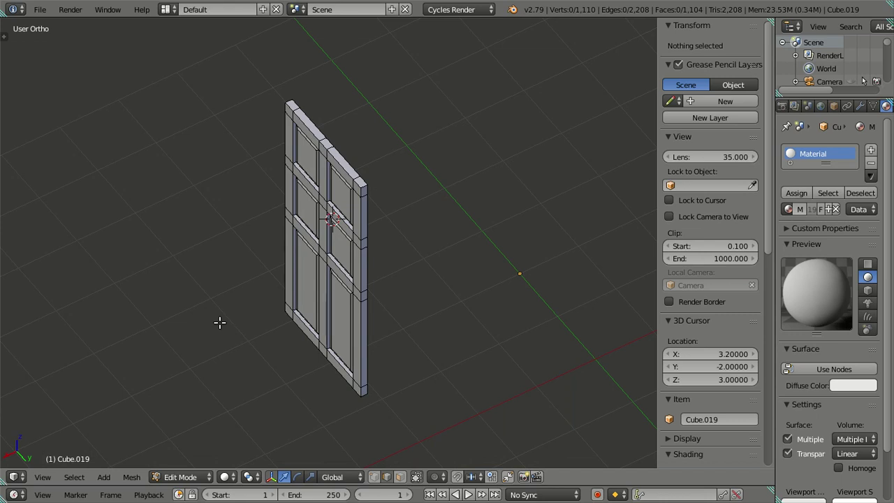
{"action": "mouse_move", "coordinate": [292, 330]}
{"action": "middle_mouse_down"}
{"action": "mouse_move", "coordinate": [447, 391]}
{"action": "mouse_move", "coordinate": [366, 323]}
{"action": "mouse_move", "coordinate": [256, 293]}
{"action": "mouse_move", "coordinate": [173, 213]}
{"action": "mouse_move", "coordinate": [165, 242]}
{"action": "mouse_move", "coordinate": [150, 241]}
{"action": "mouse_move", "coordinate": [153, 269]}
{"action": "mouse_move", "coordinate": [119, 247]}
{"action": "mouse_move", "coordinate": [198, 279]}
{"action": "mouse_move", "coordinate": [272, 287]}
{"action": "middle_mouse_up"}
{"action": "scroll", "coordinate": [270, 264], "scroll_direction": "down", "scroll_amount": 3}
{"action": "key", "text": "alt+h"}
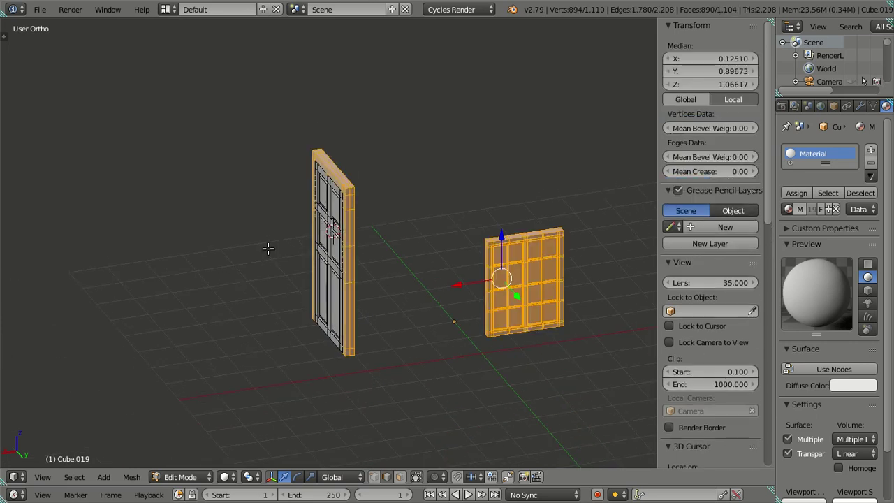
{"action": "key", "text": "a"}
{"action": "key", "text": "Tab"}
{"action": "mouse_move", "coordinate": [251, 242]}
{"action": "middle_mouse_down"}
{"action": "mouse_move", "coordinate": [411, 257]}
{"action": "mouse_move", "coordinate": [437, 244]}
{"action": "mouse_move", "coordinate": [442, 211]}
{"action": "mouse_move", "coordinate": [452, 213]}
{"action": "mouse_move", "coordinate": [352, 203]}
{"action": "mouse_move", "coordinate": [425, 261]}
{"action": "mouse_move", "coordinate": [494, 239]}
{"action": "middle_mouse_up"}
{"action": "scroll", "coordinate": [352, 203], "scroll_direction": "up", "scroll_amount": 2}
Select the window and enter Edit Mode with face selection
{"action": "scroll", "coordinate": [417, 231], "scroll_direction": "down", "scroll_amount": 3}
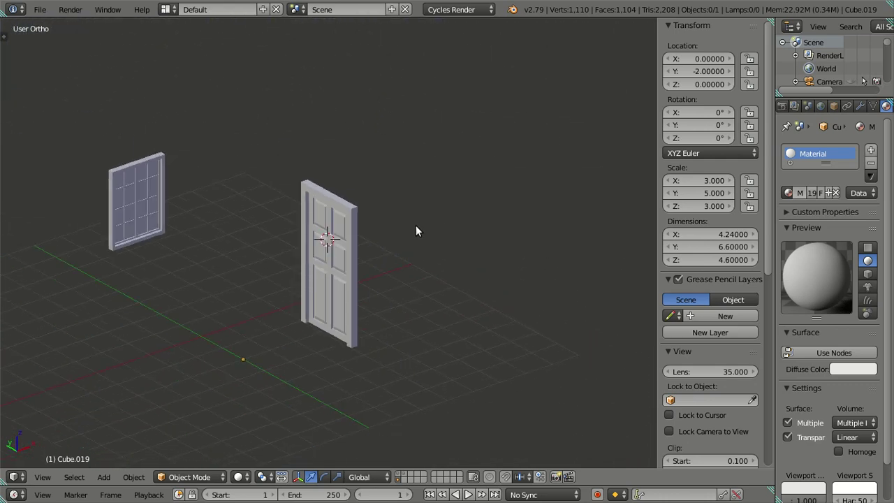
{"action": "middle_click_drag", "start_coordinate": [416, 231], "coordinate": [447, 236]}
{"action": "scroll", "coordinate": [226, 236], "scroll_direction": "up", "scroll_amount": 1}
{"action": "right_click", "coordinate": [152, 220]}
{"action": "scroll", "coordinate": [153, 219], "scroll_direction": "up", "scroll_amount": 1}
{"action": "mouse_move", "coordinate": [247, 251]}
{"action": "middle_mouse_down", "text": "shift"}
{"action": "mouse_move", "coordinate": [326, 269]}
{"action": "mouse_move", "coordinate": [306, 261]}
{"action": "middle_mouse_up", "text": "shift"}
{"action": "key", "text": "Tab"}
{"action": "scroll", "coordinate": [327, 269], "scroll_direction": "up", "scroll_amount": 3}
{"action": "key", "text": "ctrl+Tab"}
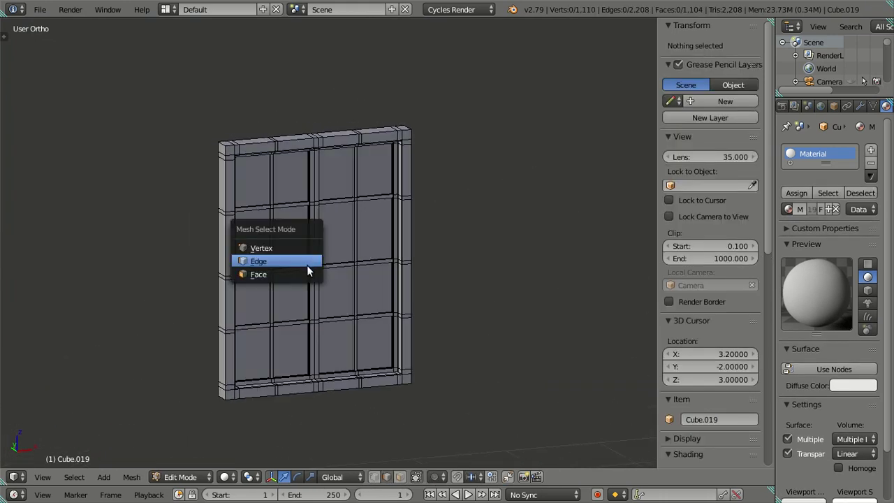
{"action": "left_click", "coordinate": [298, 271]}
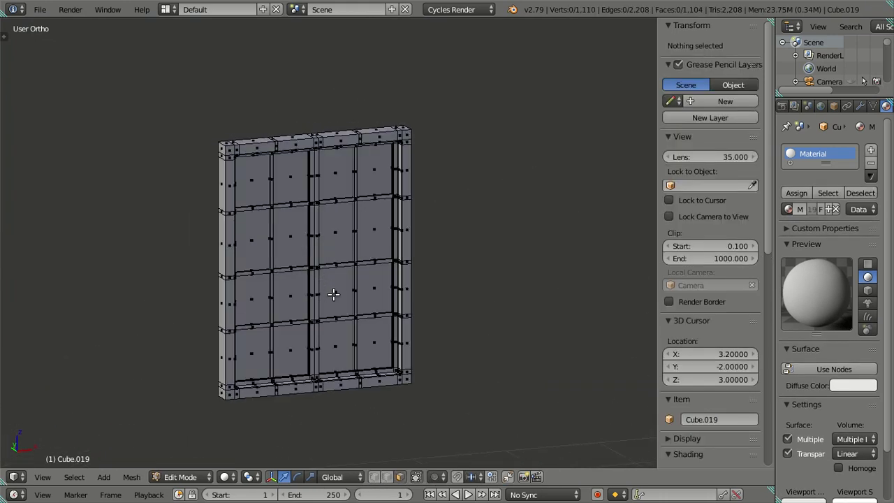
Select the window's glass panes one after another with linked selection
{"action": "right_click", "coordinate": [333, 294]}
{"action": "key", "text": "l"}
{"action": "key", "text": "l"}
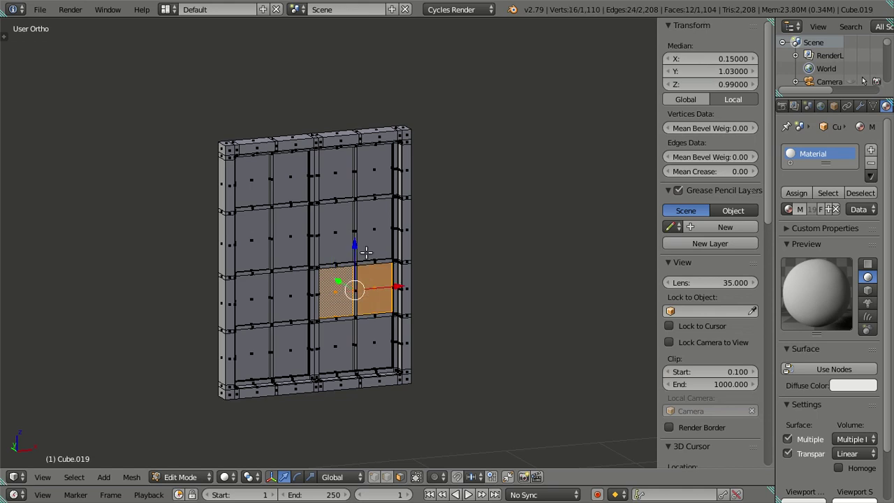
{"action": "key", "text": "l"}
{"action": "key", "text": "l"}
{"action": "key", "text": "l"}
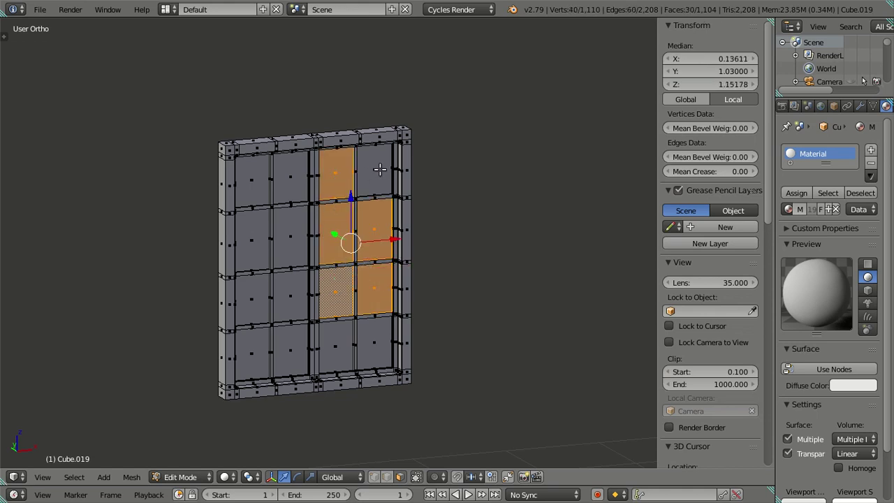
{"action": "key", "text": "l"}
{"action": "key", "text": "l"}
{"action": "key", "text": "l"}
{"action": "key", "text": "l"}
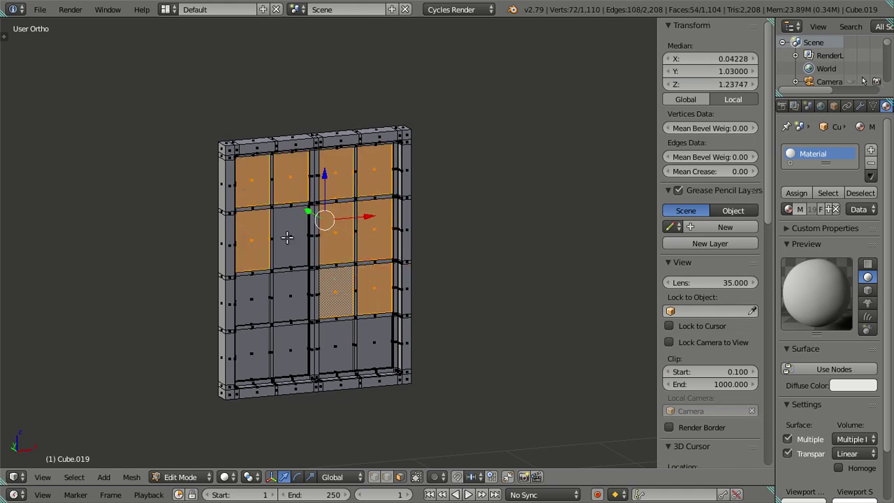
{"action": "key", "text": "l"}
{"action": "key", "text": "l"}
{"action": "key", "text": "l"}
{"action": "key", "text": "l"}
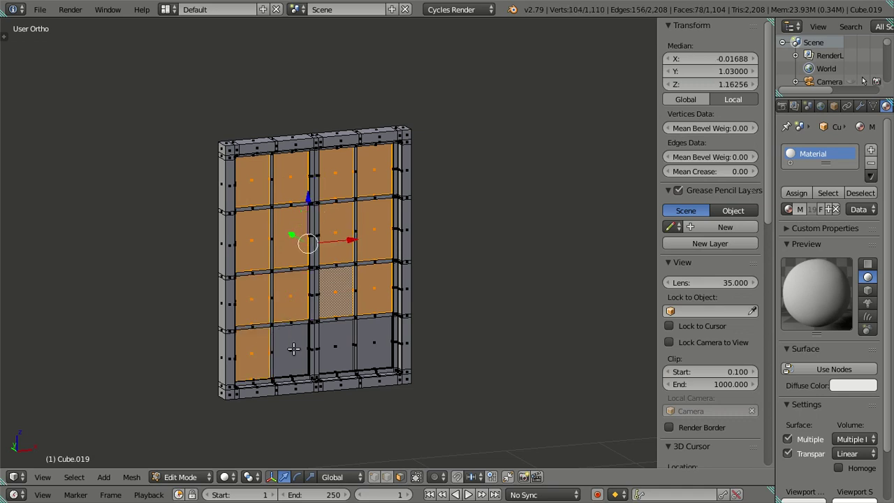
{"action": "key", "text": "l"}
Add a slot holding Material.001, add the bottom panes, and assign it to all panes
{"action": "left_click", "coordinate": [871, 152]}
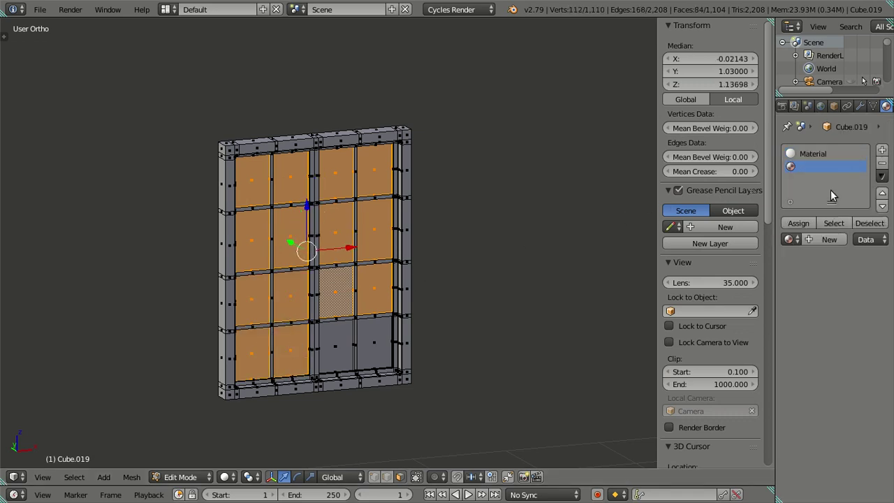
{"action": "left_click", "coordinate": [790, 239]}
{"action": "left_click", "coordinate": [721, 271]}
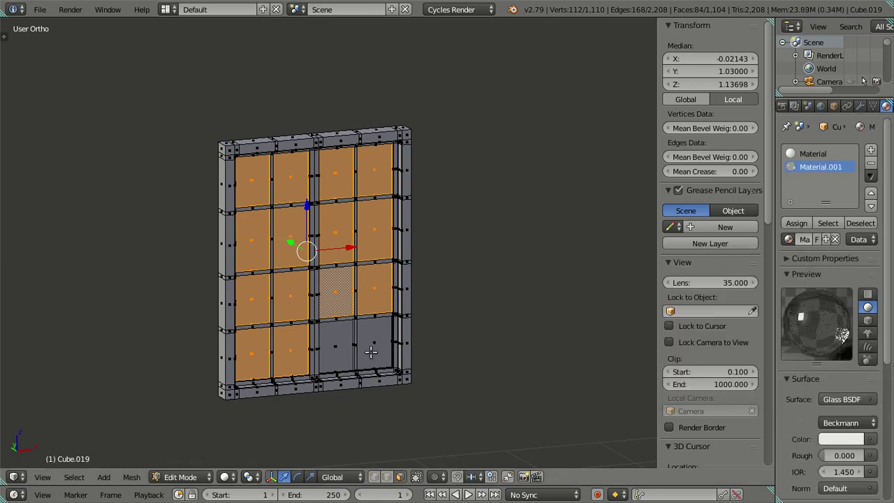
{"action": "right_click", "coordinate": [337, 347], "text": "shift"}
{"action": "right_click", "coordinate": [377, 342], "text": "shift"}
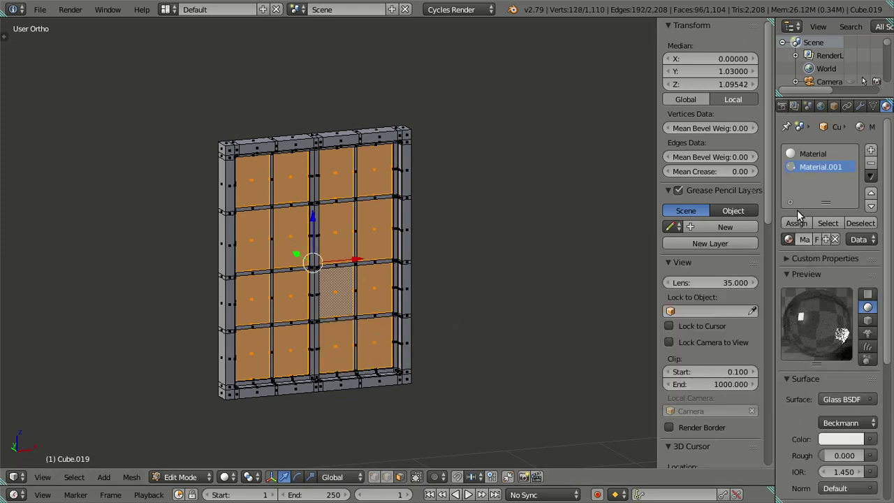
{"action": "left_click", "coordinate": [786, 225]}
{"action": "key", "text": "a"}
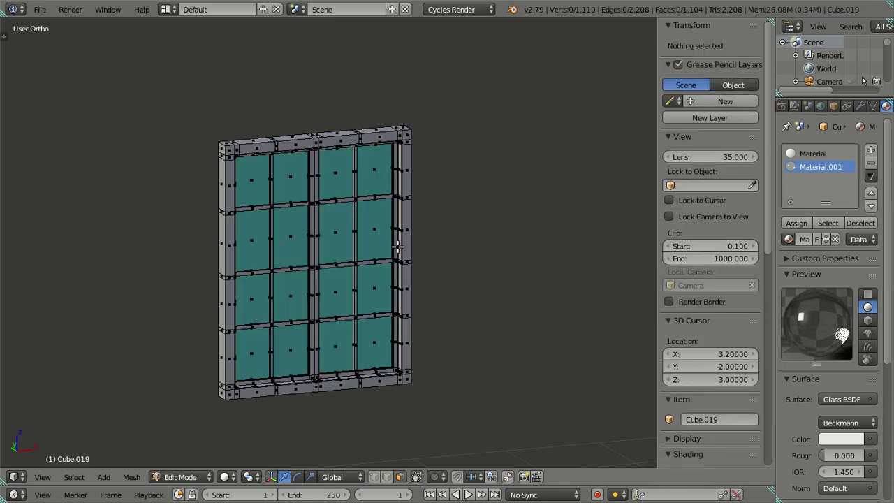
{"action": "scroll", "coordinate": [377, 227], "scroll_direction": "down", "scroll_amount": 3}
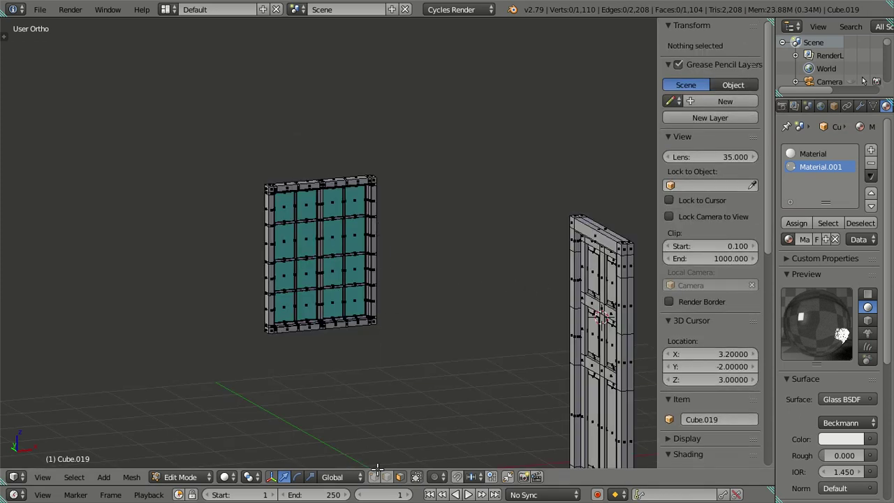
{"action": "key", "text": "Tab"}
{"action": "mouse_move", "coordinate": [340, 320]}
{"action": "middle_mouse_down"}
{"action": "mouse_move", "coordinate": [423, 307]}
{"action": "mouse_move", "coordinate": [445, 225]}
{"action": "mouse_move", "coordinate": [507, 241]}
{"action": "mouse_move", "coordinate": [351, 241]}
{"action": "mouse_move", "coordinate": [485, 289]}
{"action": "mouse_move", "coordinate": [342, 261]}
{"action": "mouse_move", "coordinate": [341, 249]}
{"action": "middle_mouse_up"}
Switch to camera view, unhide all hidden kitchen objects, and show wireframe
{"action": "key", "text": "KP_0"}
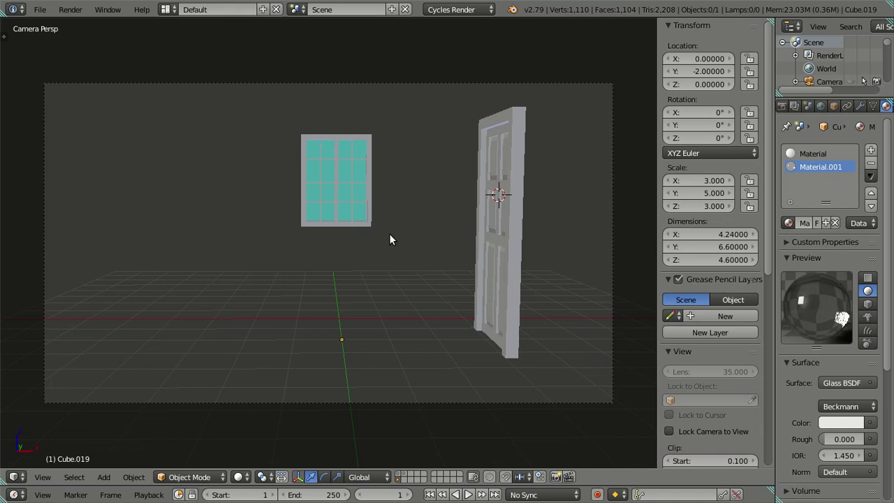
{"action": "key", "text": "grave"}
{"action": "key", "text": "z"}
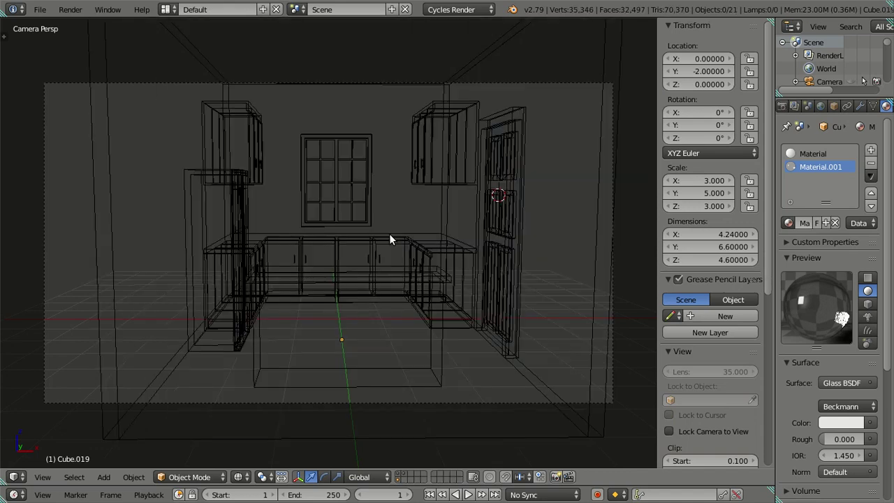
{"action": "mouse_move", "coordinate": [389, 238]}
{"action": "middle_mouse_down"}
{"action": "mouse_move", "coordinate": [405, 227]}
{"action": "mouse_move", "coordinate": [426, 236]}
{"action": "mouse_move", "coordinate": [423, 264]}
{"action": "mouse_move", "coordinate": [408, 250]}
{"action": "middle_mouse_up"}
{"action": "scroll", "coordinate": [424, 239], "scroll_direction": "up", "scroll_amount": 3}
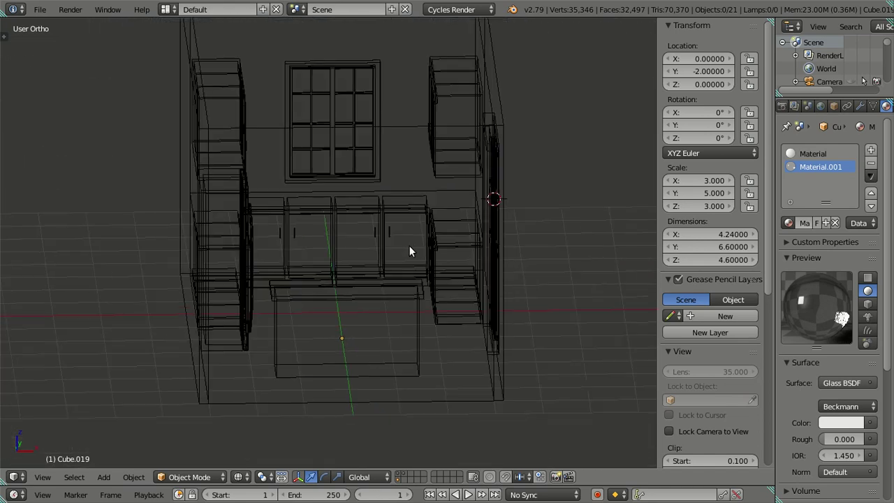
Delete the room box Cube.018, then return to camera view in solid shading
{"action": "right_click", "coordinate": [330, 405]}
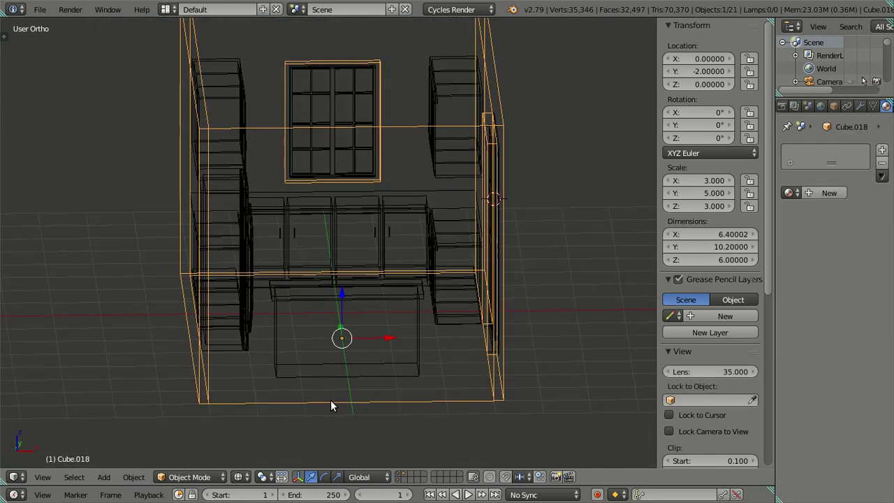
{"action": "middle_click_drag", "start_coordinate": [425, 406], "coordinate": [421, 452]}
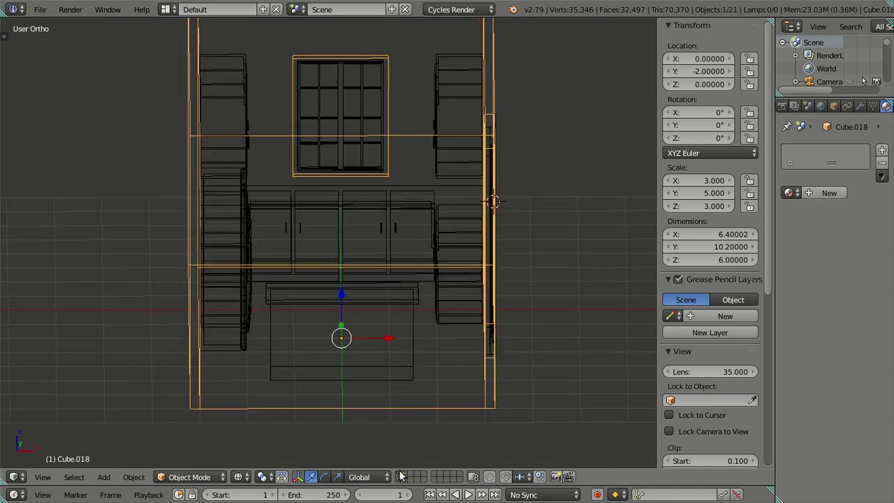
{"action": "key", "text": "Delete"}
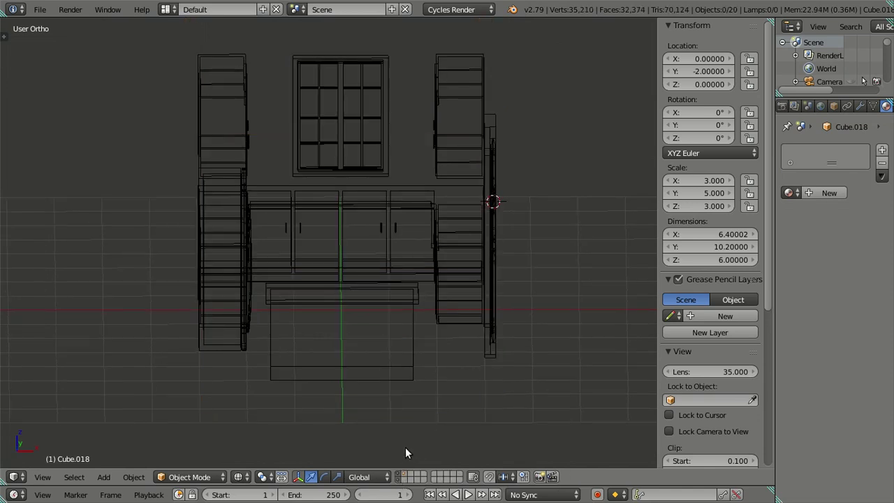
{"action": "key", "text": "KP_0"}
{"action": "key", "text": "z"}
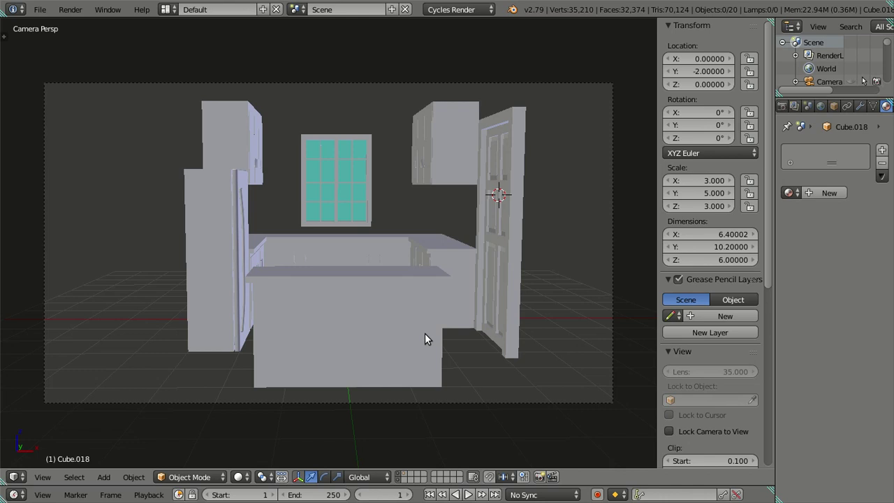
Orbit around the kitchen and select the door object Cube.019
{"action": "mouse_move", "coordinate": [420, 334]}
{"action": "middle_mouse_down"}
{"action": "mouse_move", "coordinate": [554, 260]}
{"action": "mouse_move", "coordinate": [611, 266]}
{"action": "middle_mouse_up"}
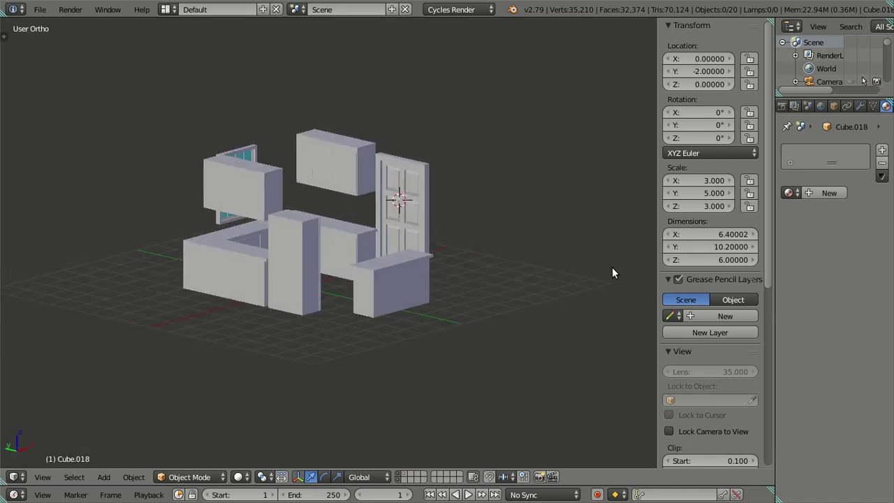
{"action": "scroll", "coordinate": [509, 206], "scroll_direction": "up", "scroll_amount": 4}
{"action": "mouse_move", "coordinate": [509, 206]}
{"action": "middle_mouse_down"}
{"action": "mouse_move", "coordinate": [396, 226]}
{"action": "mouse_move", "coordinate": [421, 287]}
{"action": "mouse_move", "coordinate": [465, 267]}
{"action": "mouse_move", "coordinate": [442, 231]}
{"action": "mouse_move", "coordinate": [445, 193]}
{"action": "mouse_move", "coordinate": [472, 194]}
{"action": "mouse_move", "coordinate": [500, 178]}
{"action": "mouse_move", "coordinate": [422, 255]}
{"action": "mouse_move", "coordinate": [457, 188]}
{"action": "mouse_move", "coordinate": [380, 298]}
{"action": "middle_mouse_up"}
{"action": "scroll", "coordinate": [460, 271], "scroll_direction": "up", "scroll_amount": 1}
{"action": "scroll", "coordinate": [380, 294], "scroll_direction": "up", "scroll_amount": 3}
{"action": "scroll", "coordinate": [378, 263], "scroll_direction": "down", "scroll_amount": 2}
{"action": "mouse_move", "coordinate": [379, 251]}
{"action": "middle_mouse_down"}
{"action": "mouse_move", "coordinate": [403, 267]}
{"action": "mouse_move", "coordinate": [401, 297]}
{"action": "mouse_move", "coordinate": [361, 314]}
{"action": "mouse_move", "coordinate": [317, 273]}
{"action": "mouse_move", "coordinate": [389, 208]}
{"action": "mouse_move", "coordinate": [350, 223]}
{"action": "middle_mouse_up"}
{"action": "scroll", "coordinate": [343, 219], "scroll_direction": "up", "scroll_amount": 2}
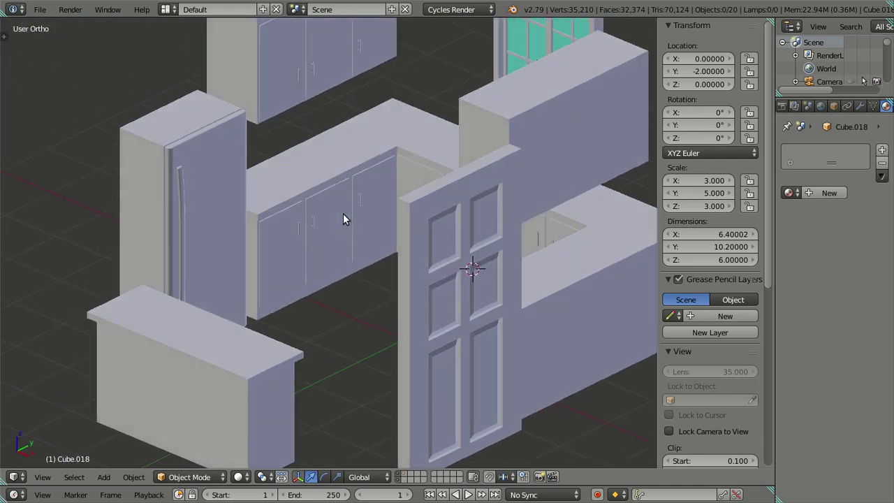
{"action": "right_click", "coordinate": [417, 254]}
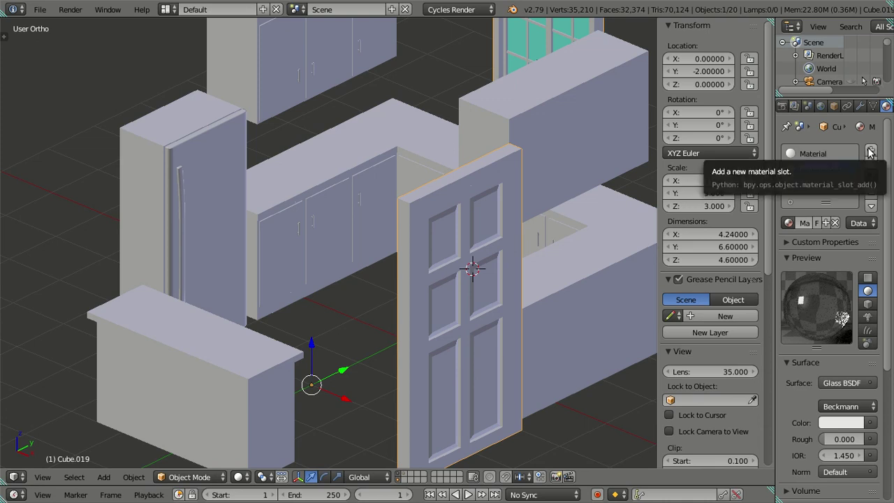
In the door's Edit Mode, add a third material slot holding Material
{"action": "key", "text": "Tab"}
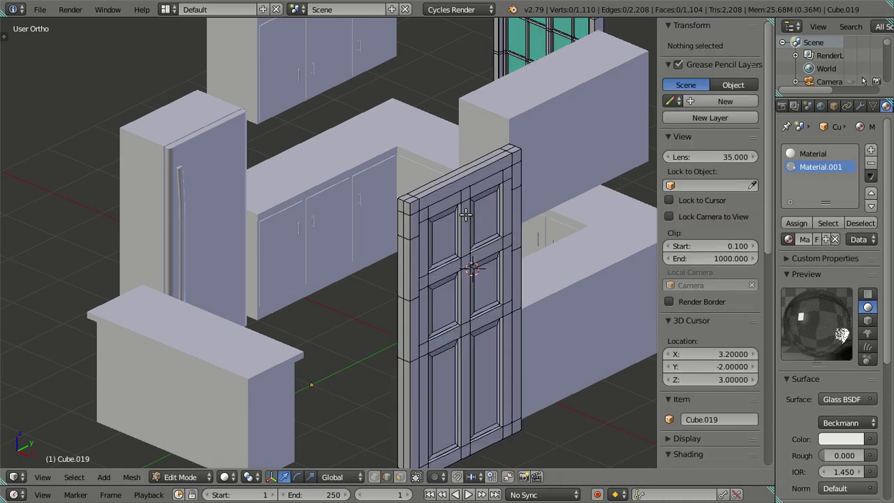
{"action": "left_click", "coordinate": [870, 150]}
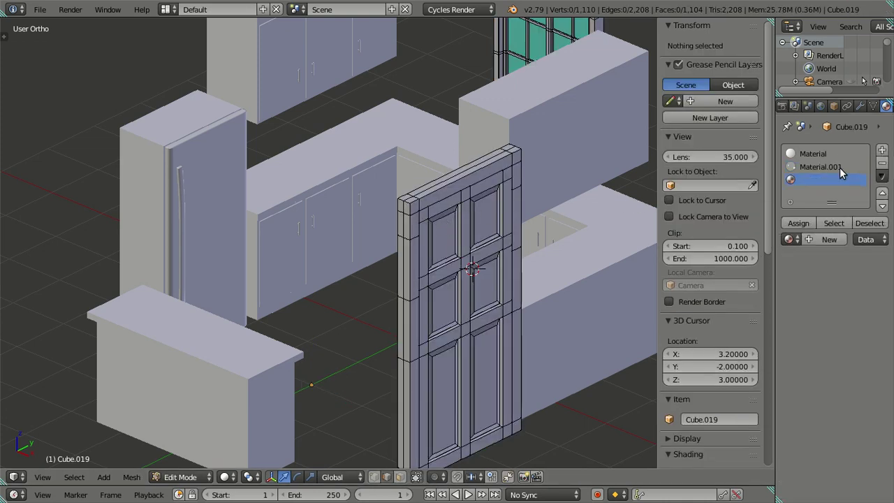
{"action": "left_click", "coordinate": [789, 239]}
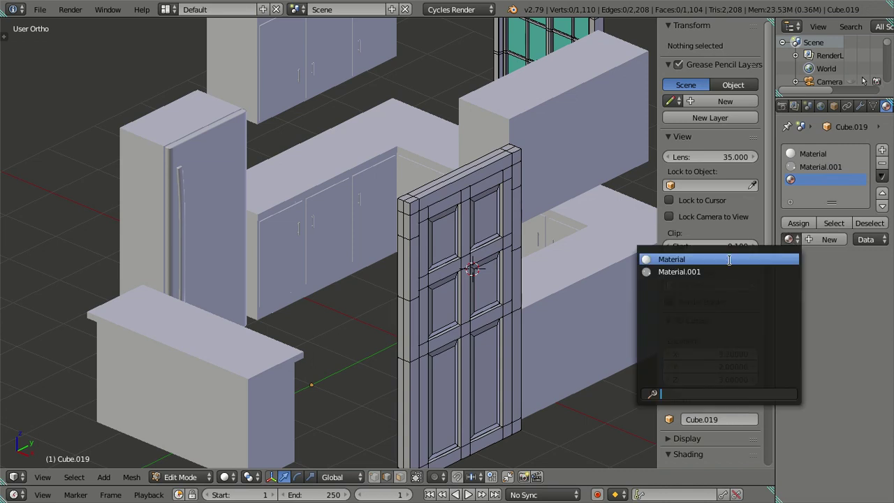
{"action": "left_click", "coordinate": [729, 260]}
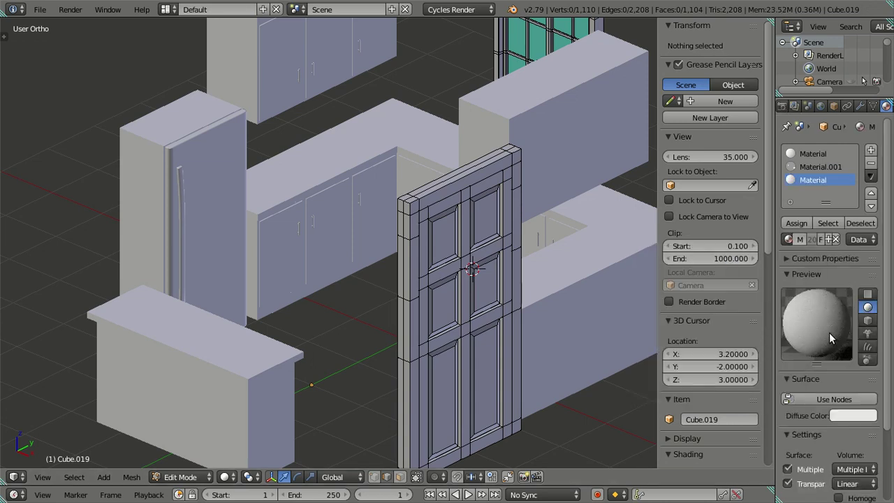
Make the third slot's material an independent copy, Material.002
{"action": "scroll", "coordinate": [829, 333], "scroll_direction": "down", "scroll_amount": 3}
{"action": "scroll", "coordinate": [829, 332], "scroll_direction": "up", "scroll_amount": 3}
{"action": "scroll", "coordinate": [829, 332], "scroll_direction": "down", "scroll_amount": 3}
{"action": "scroll", "coordinate": [829, 332], "scroll_direction": "up", "scroll_amount": 3}
{"action": "left_click", "coordinate": [803, 155]}
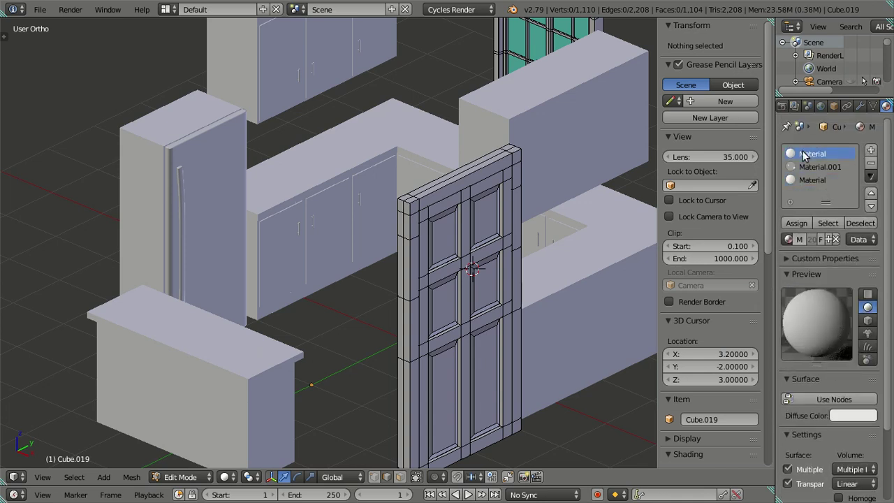
{"action": "scroll", "coordinate": [808, 375], "scroll_direction": "down", "scroll_amount": 3}
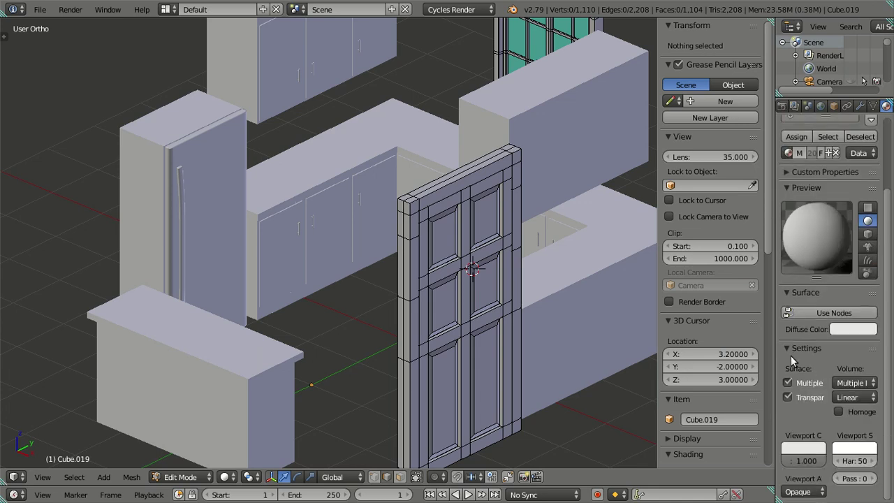
{"action": "left_click", "coordinate": [790, 348]}
{"action": "scroll", "coordinate": [807, 185], "scroll_direction": "up", "scroll_amount": 3}
{"action": "left_click", "coordinate": [801, 176]}
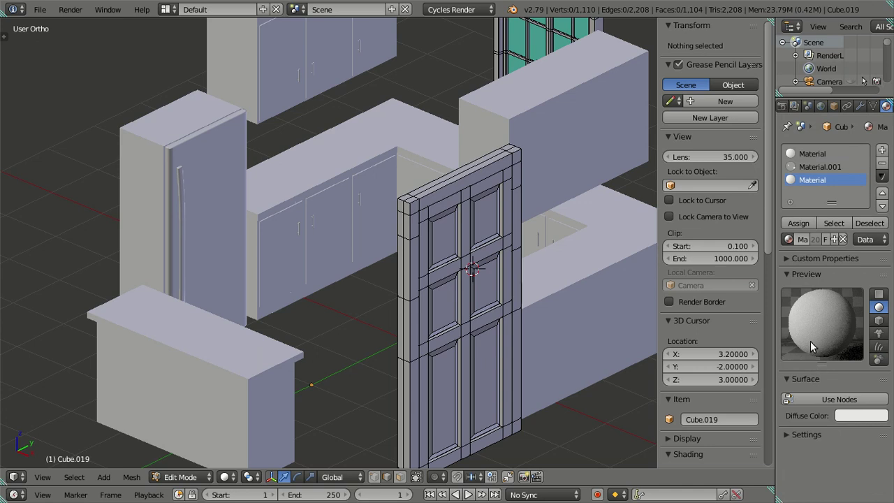
{"action": "left_click", "coordinate": [832, 240]}
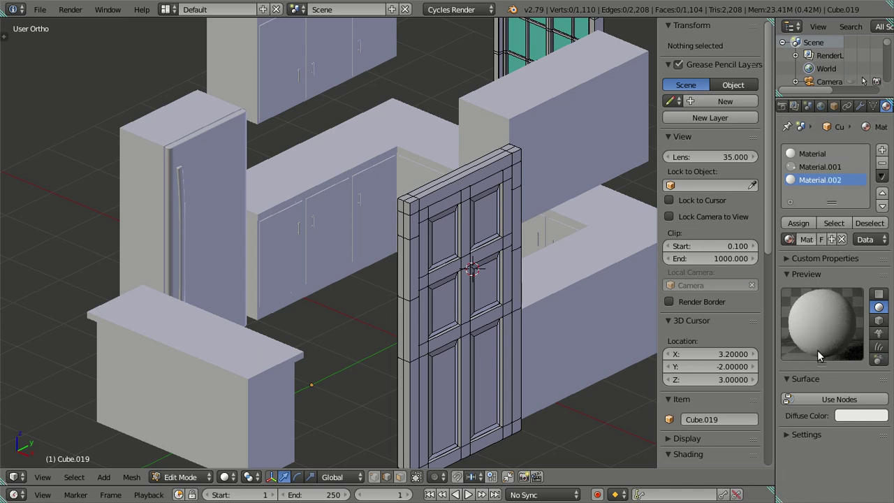
Set Material.002's diffuse colour to burnt orange (R 0.388, G 0.071, B 0)
{"action": "left_click", "coordinate": [850, 415]}
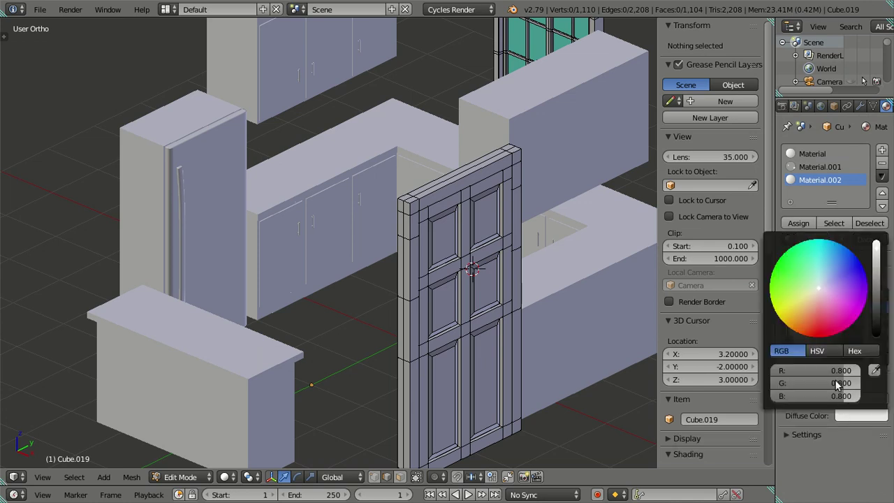
{"action": "left_click_drag", "start_coordinate": [818, 287], "coordinate": [799, 333]}
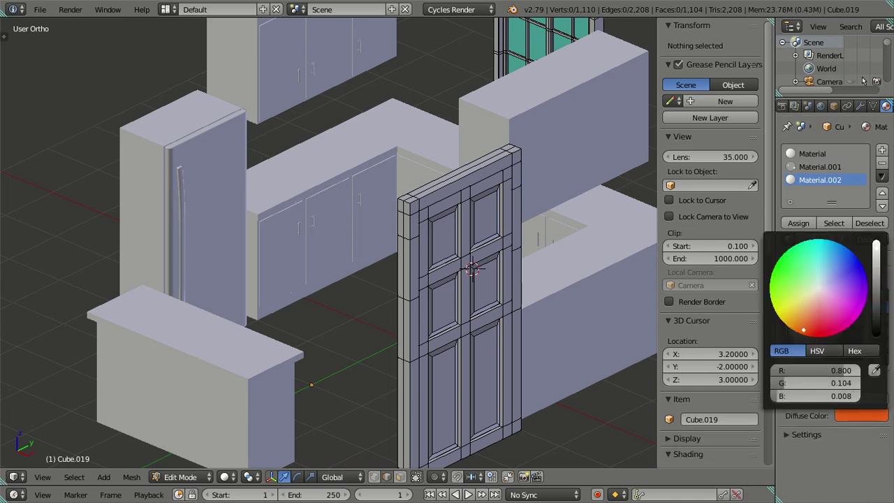
{"action": "left_click_drag", "start_coordinate": [798, 332], "coordinate": [794, 331]}
{"action": "scroll", "coordinate": [832, 295], "scroll_direction": "down", "scroll_amount": 3}
{"action": "scroll", "coordinate": [832, 294], "scroll_direction": "down", "scroll_amount": 2}
{"action": "scroll", "coordinate": [832, 295], "scroll_direction": "up", "scroll_amount": 2}
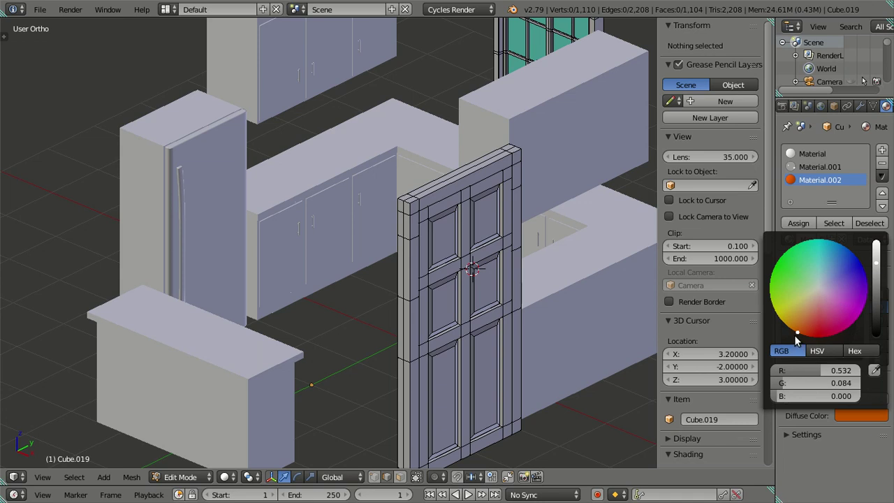
{"action": "left_click_drag", "start_coordinate": [795, 329], "coordinate": [801, 333]}
{"action": "scroll", "coordinate": [803, 315], "scroll_direction": "down", "scroll_amount": 2}
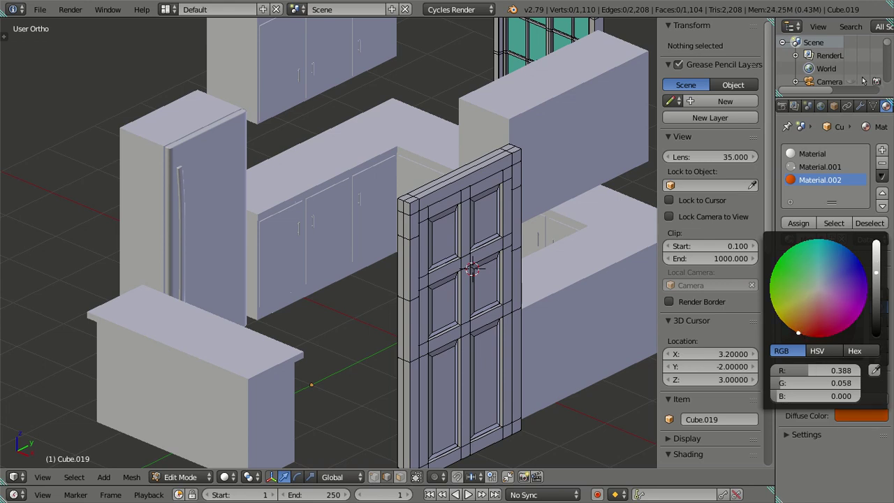
{"action": "left_click_drag", "start_coordinate": [796, 331], "coordinate": [792, 330]}
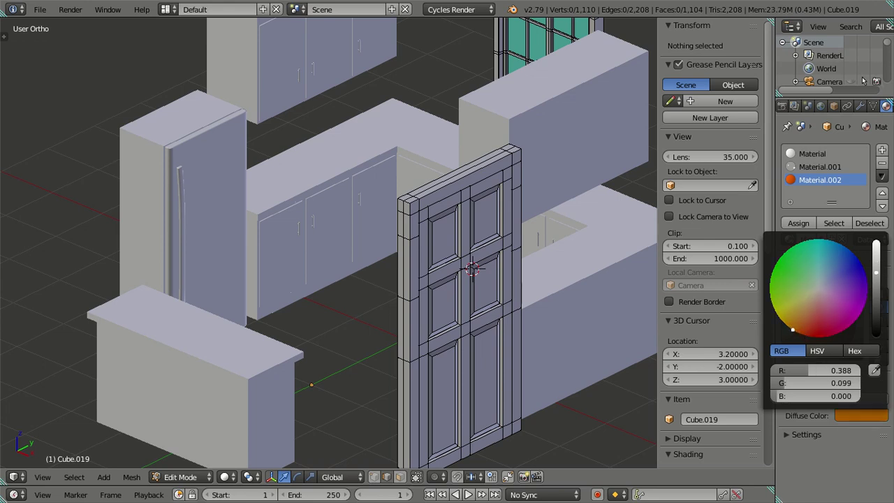
{"action": "scroll", "coordinate": [808, 301], "scroll_direction": "up", "scroll_amount": 1}
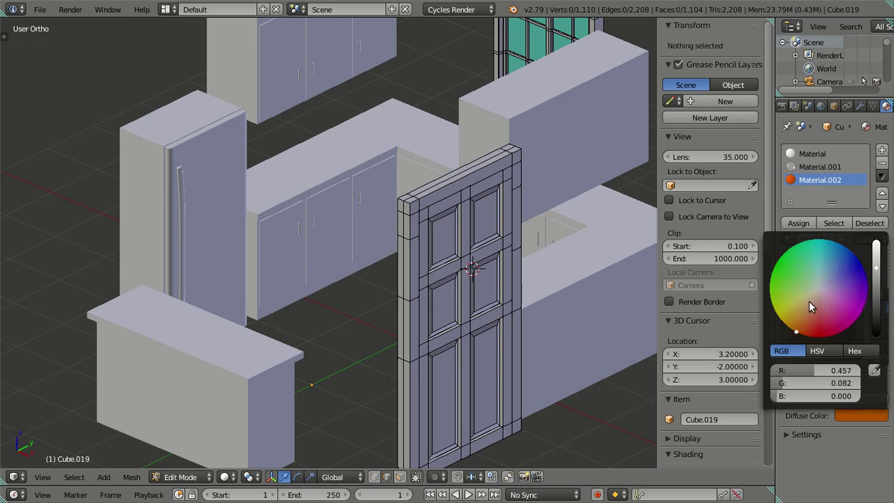
Select the whole door's geometry and assign Material.002 to it
{"action": "right_click", "coordinate": [433, 194]}
{"action": "key", "text": "ctrl+l"}
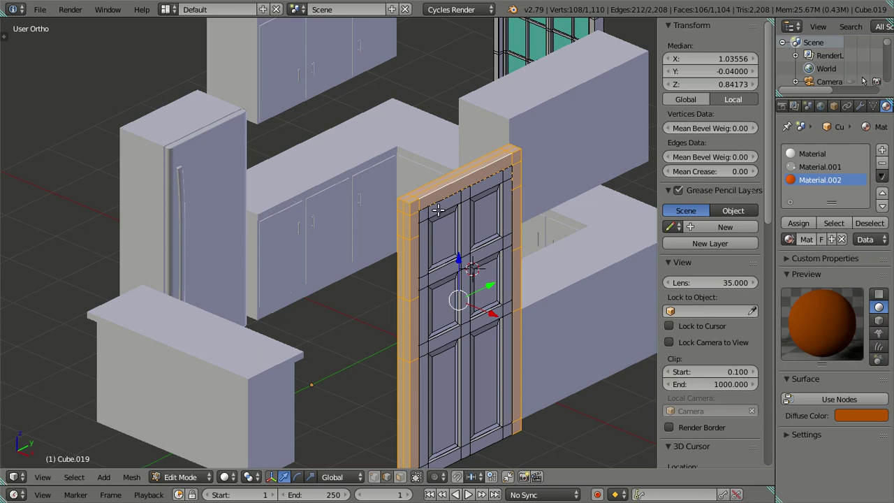
{"action": "key", "text": "l"}
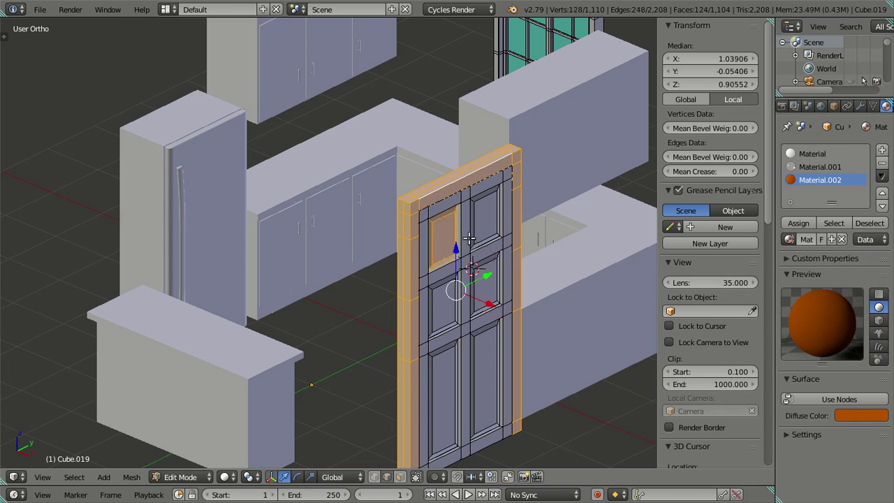
{"action": "key", "text": "l"}
{"action": "key", "text": "l"}
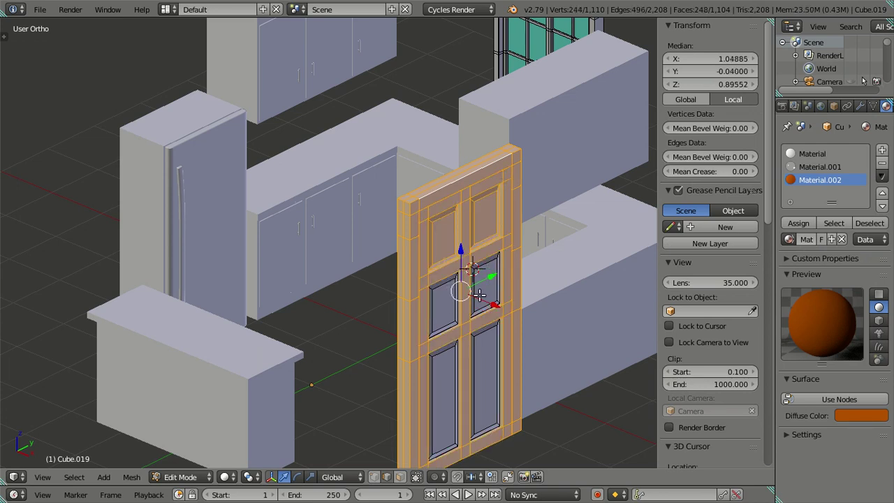
{"action": "key", "text": "l"}
{"action": "key", "text": "l"}
{"action": "key", "text": "l"}
{"action": "key", "text": "l"}
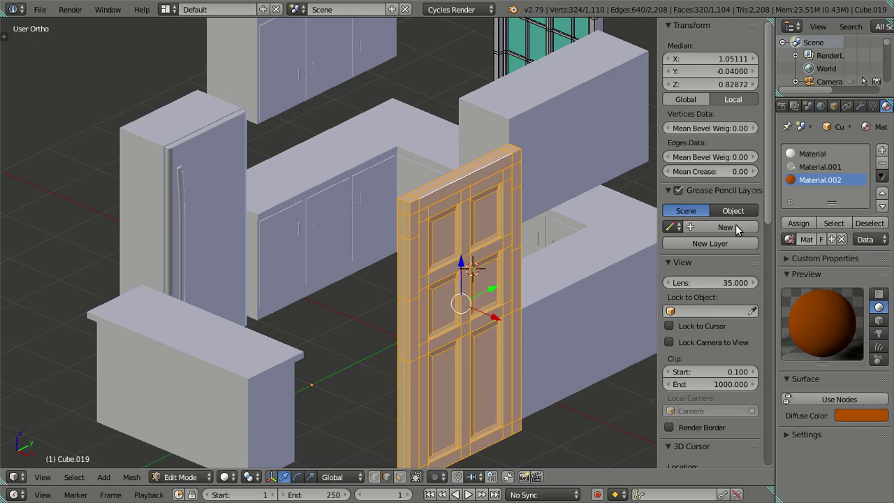
{"action": "left_click", "coordinate": [795, 224]}
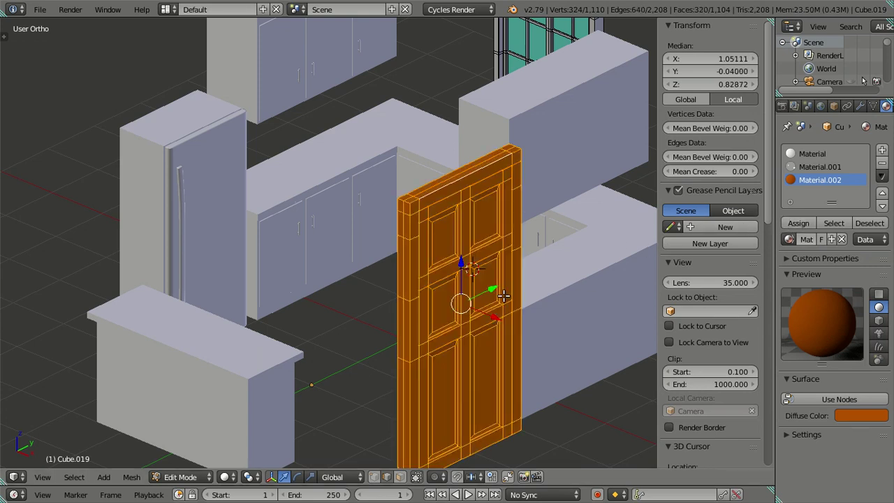
{"action": "key", "text": "a"}
Darken the door's diffuse colour to deep brown (R 0.035, G 0.007, B 0)
{"action": "mouse_move", "coordinate": [459, 294]}
{"action": "middle_mouse_down"}
{"action": "mouse_move", "coordinate": [532, 268]}
{"action": "mouse_move", "coordinate": [609, 270]}
{"action": "mouse_move", "coordinate": [552, 277]}
{"action": "middle_mouse_up"}
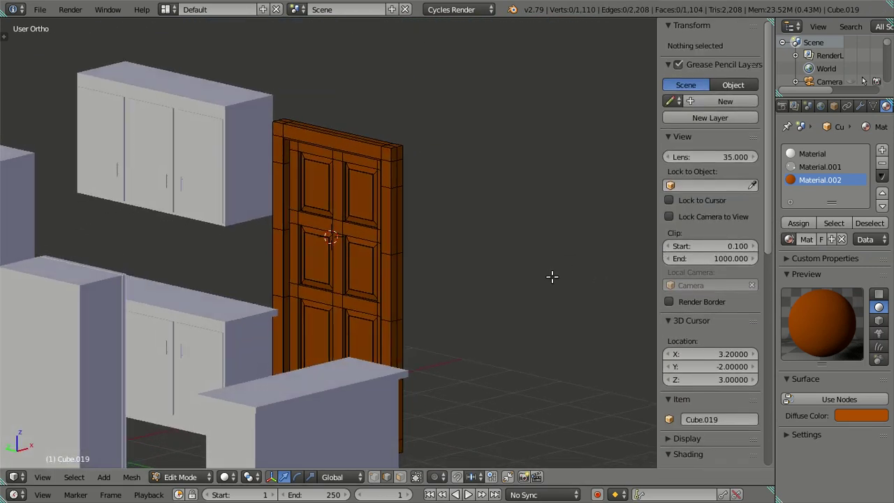
{"action": "left_click", "coordinate": [838, 417]}
{"action": "scroll", "coordinate": [823, 321], "scroll_direction": "down", "scroll_amount": 1}
{"action": "scroll", "coordinate": [822, 322], "scroll_direction": "down", "scroll_amount": 1}
{"action": "scroll", "coordinate": [822, 321], "scroll_direction": "down", "scroll_amount": 1}
{"action": "scroll", "coordinate": [822, 321], "scroll_direction": "down", "scroll_amount": 2}
{"action": "scroll", "coordinate": [822, 321], "scroll_direction": "down", "scroll_amount": 1}
{"action": "scroll", "coordinate": [823, 321], "scroll_direction": "down", "scroll_amount": 1}
{"action": "scroll", "coordinate": [822, 327], "scroll_direction": "down", "scroll_amount": 1}
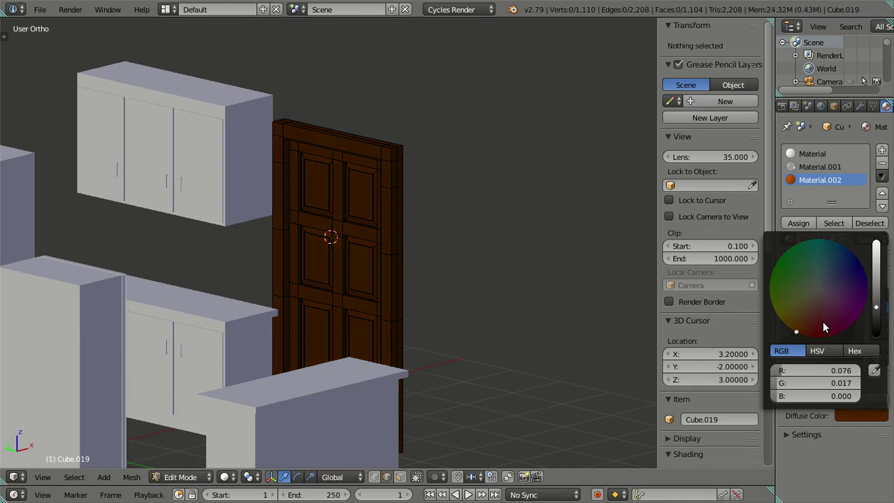
{"action": "scroll", "coordinate": [823, 327], "scroll_direction": "down", "scroll_amount": 1}
{"action": "scroll", "coordinate": [823, 319], "scroll_direction": "up", "scroll_amount": 1}
{"action": "scroll", "coordinate": [825, 324], "scroll_direction": "down", "scroll_amount": 1}
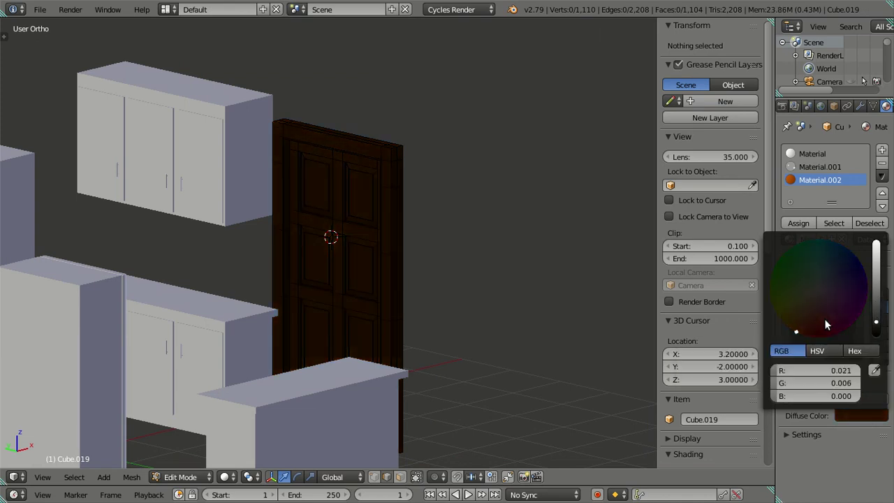
{"action": "scroll", "coordinate": [824, 324], "scroll_direction": "up", "scroll_amount": 1}
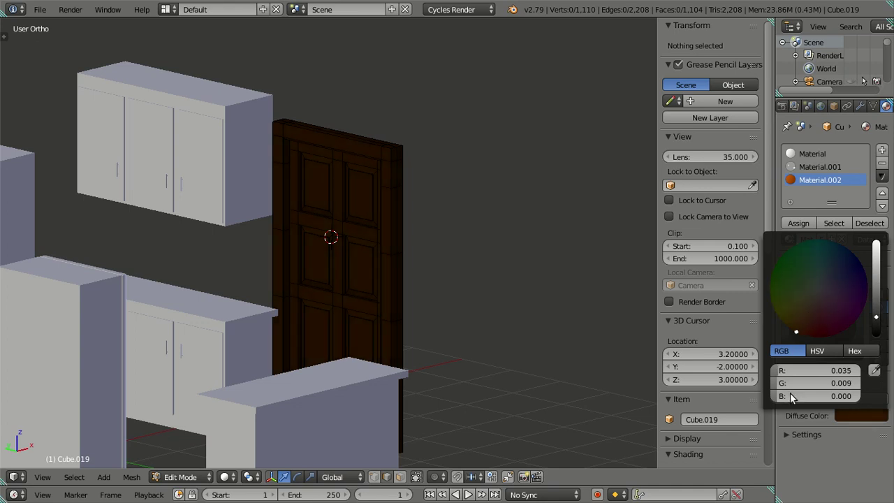
{"action": "left_click", "coordinate": [799, 416]}
{"action": "left_click", "coordinate": [843, 415]}
{"action": "left_click_drag", "start_coordinate": [800, 332], "coordinate": [800, 334]}
Back in Object Mode, shift the door colour to reddish brown (R 0.076, G 0.010, B 0)
{"action": "scroll", "coordinate": [799, 326], "scroll_direction": "up", "scroll_amount": 1}
{"action": "scroll", "coordinate": [799, 326], "scroll_direction": "up", "scroll_amount": 1}
{"action": "scroll", "coordinate": [800, 326], "scroll_direction": "down", "scroll_amount": 1}
{"action": "mouse_move", "coordinate": [311, 266]}
{"action": "middle_mouse_down"}
{"action": "mouse_move", "coordinate": [287, 200]}
{"action": "mouse_move", "coordinate": [325, 265]}
{"action": "mouse_move", "coordinate": [512, 289]}
{"action": "middle_mouse_up"}
{"action": "key", "text": "Tab"}
{"action": "key", "text": "a"}
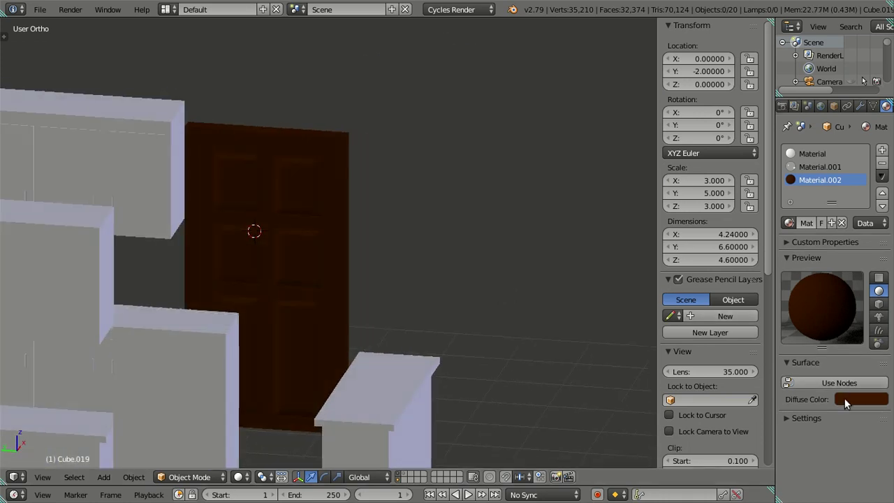
{"action": "left_click", "coordinate": [845, 399]}
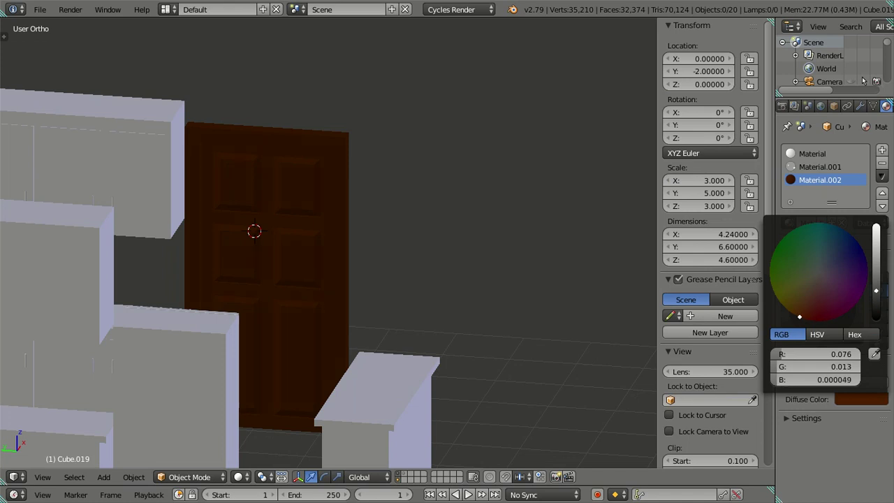
{"action": "left_click_drag", "start_coordinate": [800, 316], "coordinate": [802, 318]}
{"action": "middle_click_drag", "start_coordinate": [462, 261], "coordinate": [391, 282]}
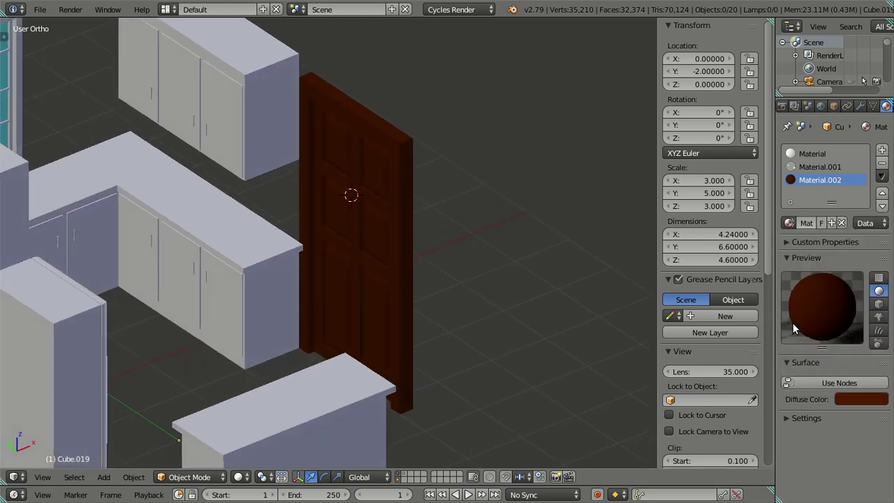
{"action": "left_click", "coordinate": [845, 398]}
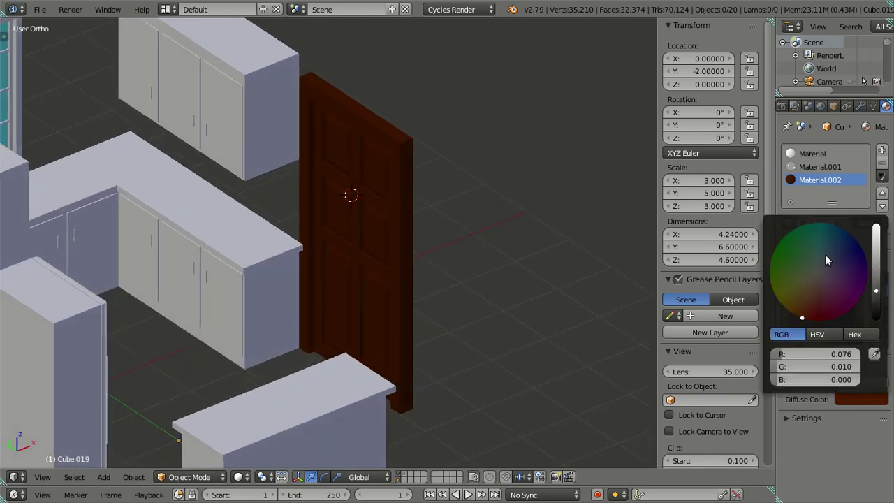
{"action": "scroll", "coordinate": [825, 255], "scroll_direction": "down", "scroll_amount": 1}
{"action": "middle_click_drag", "start_coordinate": [489, 270], "coordinate": [378, 230]}
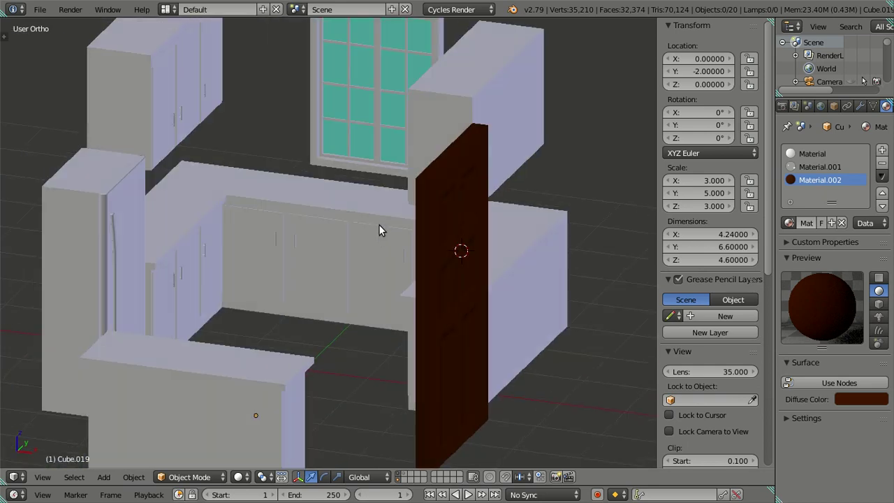
{"action": "right_click", "coordinate": [433, 218]}
{"action": "middle_click_drag", "start_coordinate": [433, 213], "coordinate": [467, 229]}
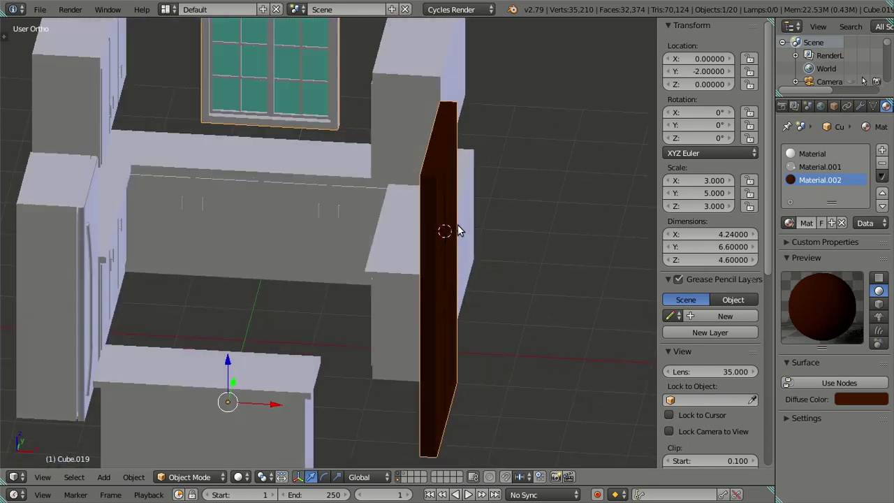
{"action": "key", "text": "a"}
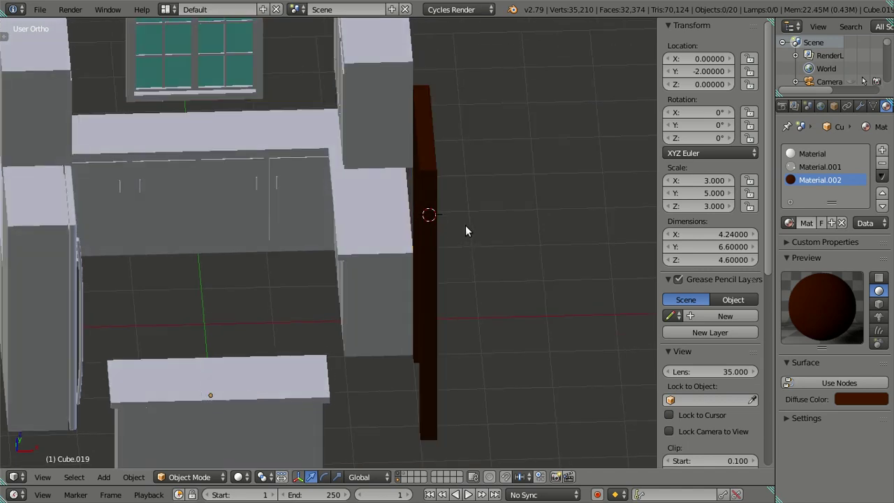
{"action": "key", "text": "Home"}
{"action": "middle_click_drag", "start_coordinate": [300, 252], "coordinate": [336, 235]}
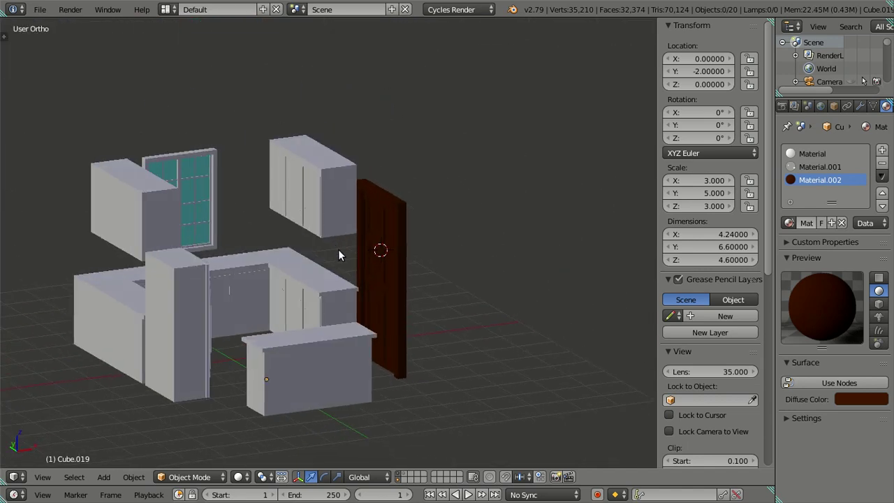
{"action": "scroll", "coordinate": [338, 249], "scroll_direction": "up", "scroll_amount": 3}
{"action": "mouse_move", "coordinate": [315, 297]}
{"action": "middle_mouse_down"}
{"action": "mouse_move", "coordinate": [341, 259]}
{"action": "mouse_move", "coordinate": [343, 291]}
{"action": "mouse_move", "coordinate": [356, 303]}
{"action": "mouse_move", "coordinate": [373, 283]}
{"action": "mouse_move", "coordinate": [333, 299]}
{"action": "mouse_move", "coordinate": [329, 286]}
{"action": "mouse_move", "coordinate": [304, 300]}
{"action": "middle_mouse_up"}
{"action": "scroll", "coordinate": [304, 300], "scroll_direction": "up", "scroll_amount": 2}
{"action": "key", "text": "Tab"}
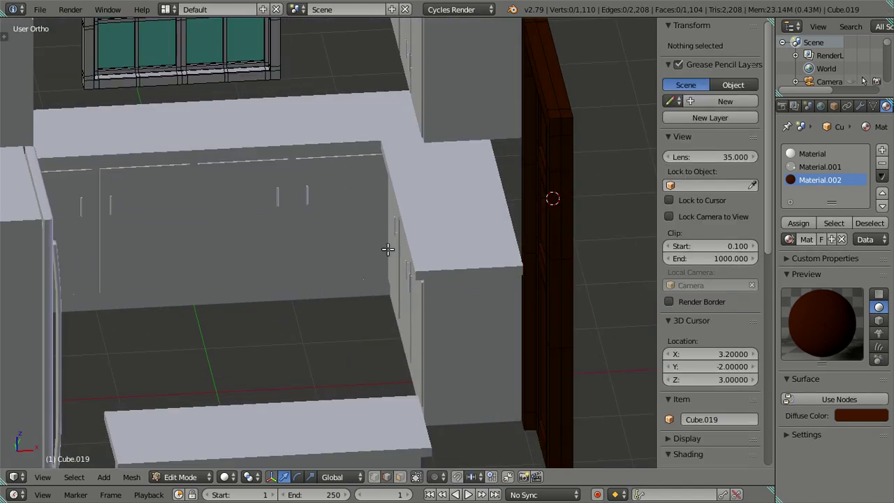
{"action": "key", "text": "Tab"}
{"action": "right_click", "coordinate": [431, 241]}
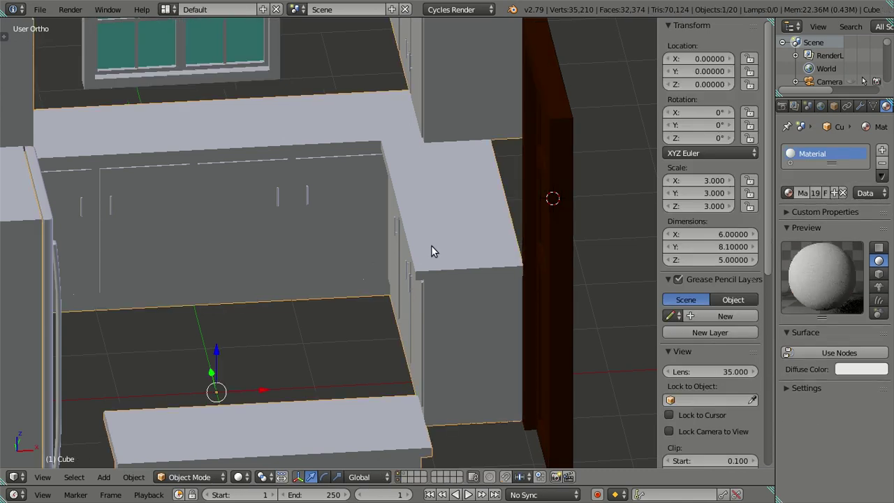
{"action": "key", "text": "Tab"}
{"action": "mouse_move", "coordinate": [424, 270]}
{"action": "middle_mouse_down"}
{"action": "mouse_move", "coordinate": [437, 273]}
{"action": "mouse_move", "coordinate": [437, 247]}
{"action": "mouse_move", "coordinate": [424, 256]}
{"action": "mouse_move", "coordinate": [443, 277]}
{"action": "mouse_move", "coordinate": [405, 278]}
{"action": "mouse_move", "coordinate": [433, 272]}
{"action": "mouse_move", "coordinate": [488, 308]}
{"action": "mouse_move", "coordinate": [507, 303]}
{"action": "mouse_move", "coordinate": [405, 319]}
{"action": "mouse_move", "coordinate": [395, 343]}
{"action": "mouse_move", "coordinate": [336, 334]}
{"action": "middle_mouse_up"}
{"action": "scroll", "coordinate": [433, 272], "scroll_direction": "down", "scroll_amount": 3}
{"action": "scroll", "coordinate": [454, 268], "scroll_direction": "down", "scroll_amount": 4}
{"action": "scroll", "coordinate": [340, 336], "scroll_direction": "up", "scroll_amount": 2}
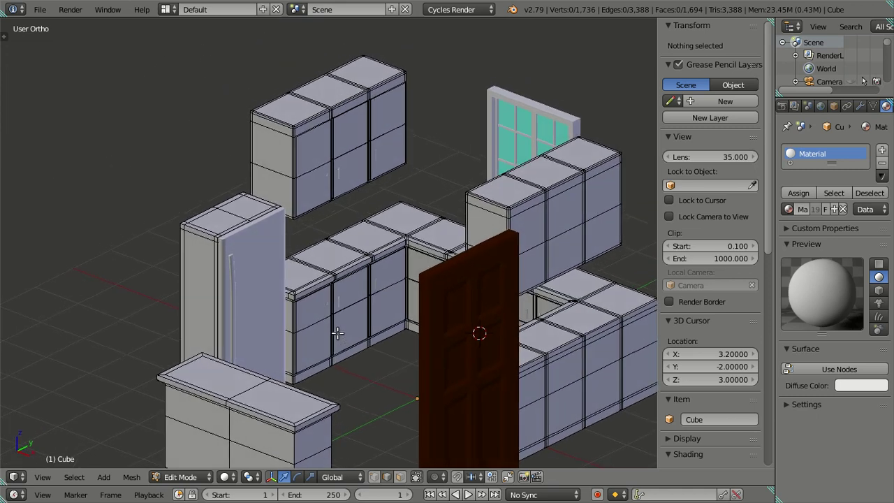
{"action": "right_click", "coordinate": [445, 311]}
{"action": "key", "text": "Tab"}
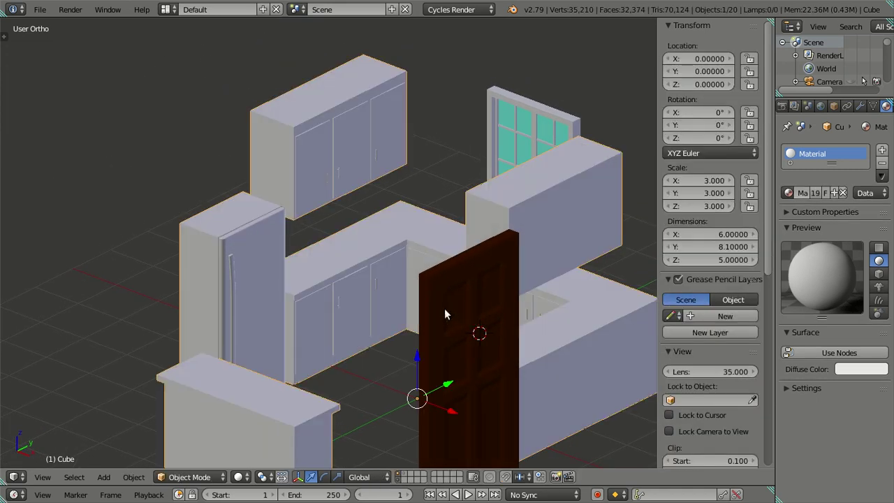
Remove the Material.002 slot from the door and enter its Edit Mode
{"action": "right_click", "coordinate": [444, 308]}
{"action": "left_click", "coordinate": [881, 162]}
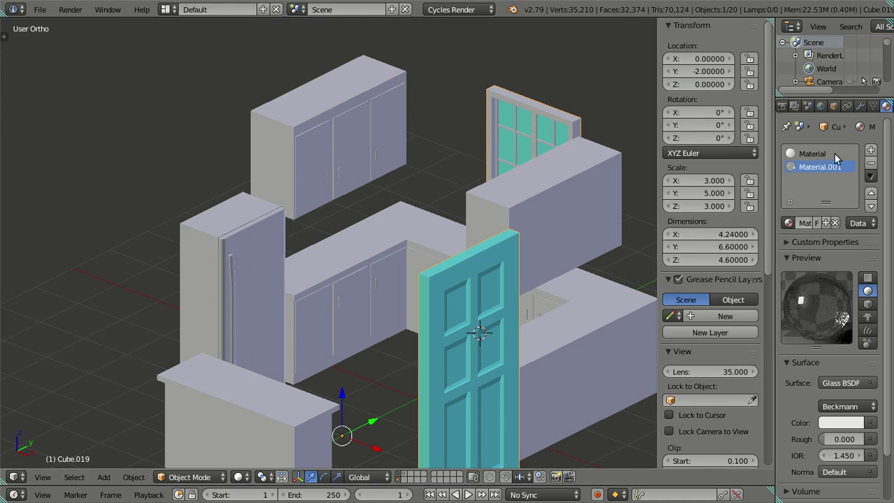
{"action": "key", "text": "Tab"}
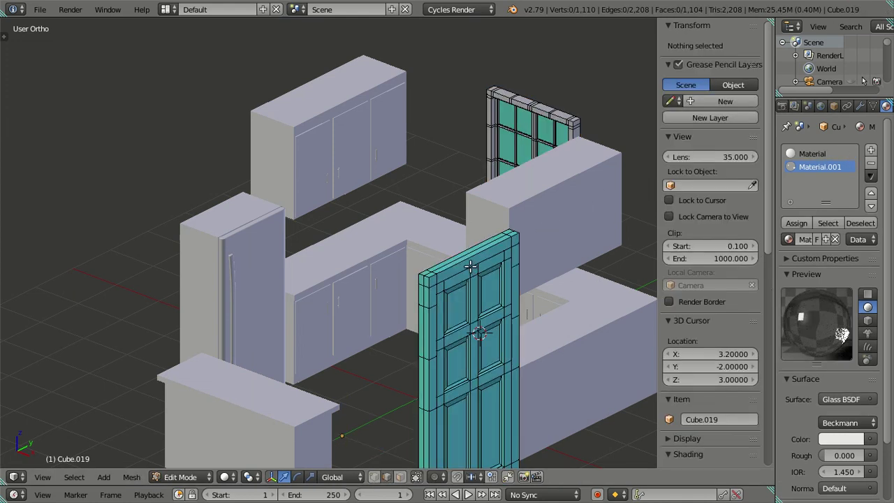
{"action": "scroll", "coordinate": [470, 261], "scroll_direction": "down", "scroll_amount": 5}
{"action": "mouse_move", "coordinate": [475, 270]}
{"action": "middle_mouse_down"}
{"action": "mouse_move", "coordinate": [467, 295]}
{"action": "mouse_move", "coordinate": [419, 312]}
{"action": "middle_mouse_up"}
Box-select all the door's faces in wireframe and assign the white Material
{"action": "key", "text": "z"}
{"action": "key", "text": "a"}
{"action": "key", "text": "a"}
{"action": "key", "text": "b"}
{"action": "left_click_drag", "start_coordinate": [310, 246], "coordinate": [519, 435]}
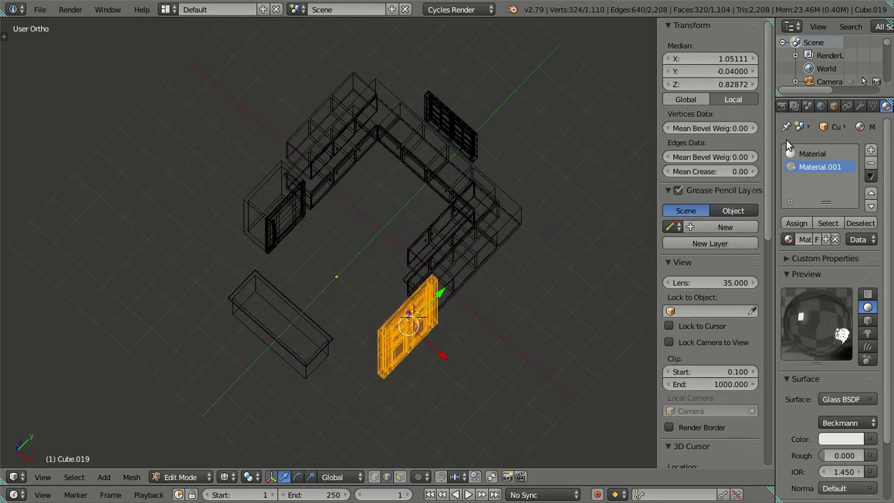
{"action": "left_click", "coordinate": [801, 153]}
{"action": "left_click", "coordinate": [793, 218]}
{"action": "key", "text": "a"}
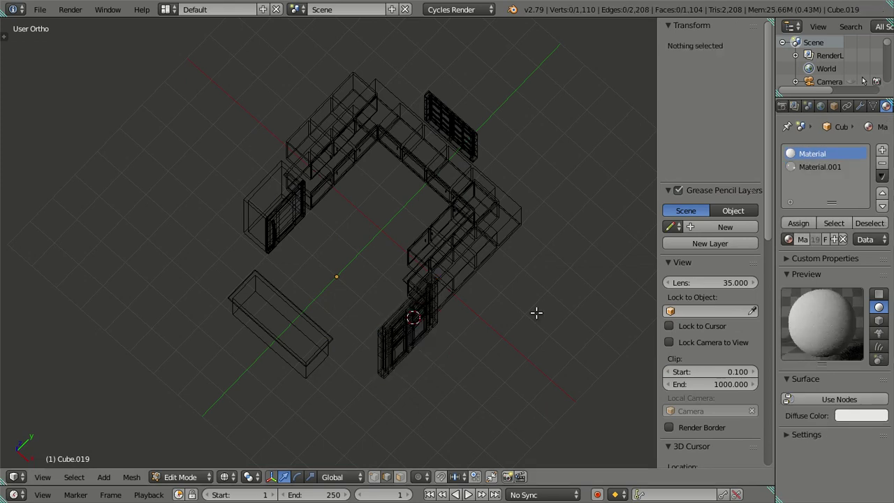
{"action": "key", "text": "z"}
{"action": "middle_click_drag", "start_coordinate": [534, 324], "coordinate": [509, 239]}
{"action": "key", "text": "Tab"}
Orbit, zoom and pan around the kitchen until the window faces the back
{"action": "middle_click_drag", "start_coordinate": [356, 247], "coordinate": [492, 236]}
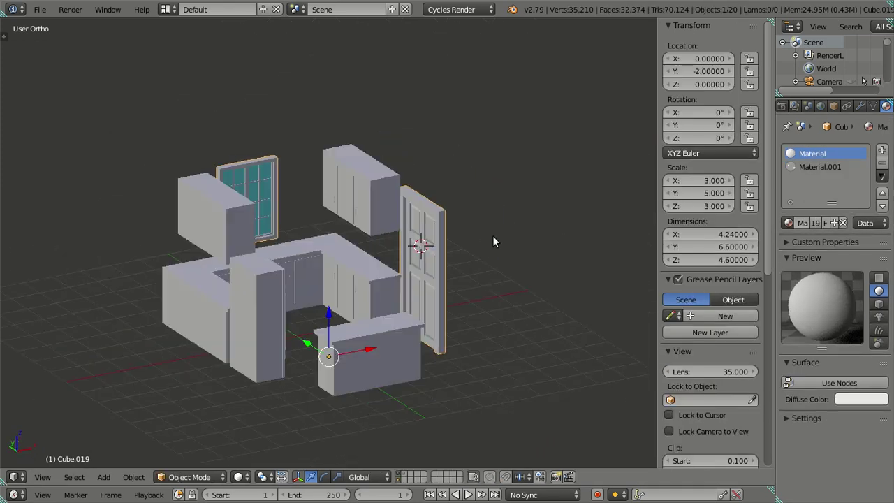
{"action": "scroll", "coordinate": [445, 245], "scroll_direction": "up", "scroll_amount": 2}
{"action": "mouse_move", "coordinate": [419, 279]}
{"action": "middle_mouse_down"}
{"action": "mouse_move", "coordinate": [337, 282]}
{"action": "mouse_move", "coordinate": [258, 268]}
{"action": "middle_mouse_up"}
{"action": "scroll", "coordinate": [258, 269], "scroll_direction": "up", "scroll_amount": 1}
{"action": "scroll", "coordinate": [258, 268], "scroll_direction": "up", "scroll_amount": 2}
{"action": "middle_click_drag", "start_coordinate": [187, 244], "coordinate": [198, 257], "text": "shift"}
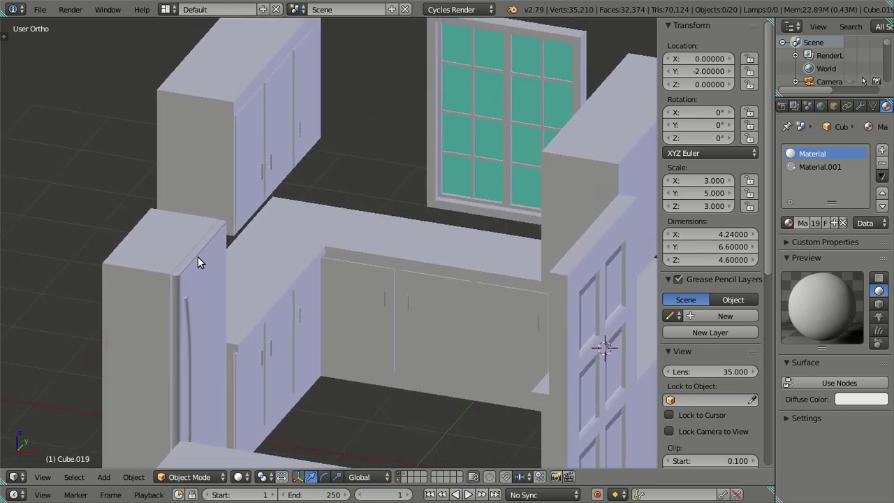
{"action": "middle_click_drag", "start_coordinate": [339, 246], "coordinate": [340, 223], "text": "shift"}
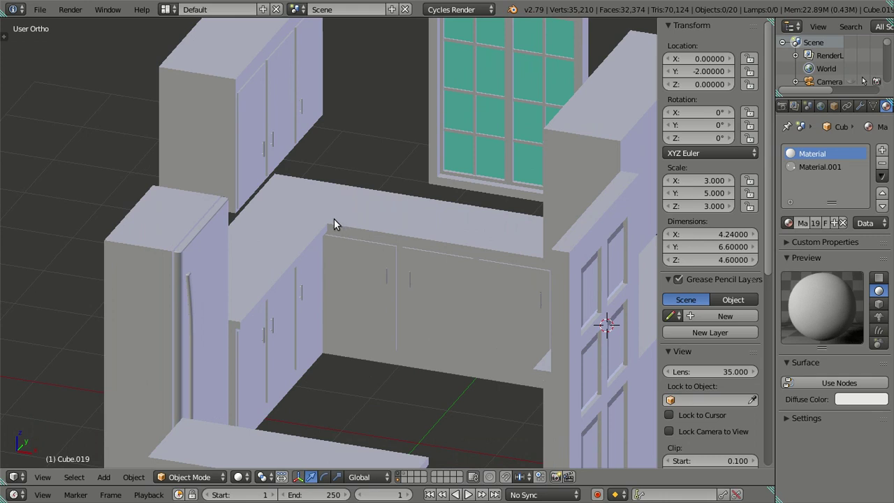
Inspect the kitchen from low, full-wall and top-down angles, including cabinets behind the door unit
{"action": "middle_click_drag", "start_coordinate": [341, 169], "coordinate": [255, 204]}
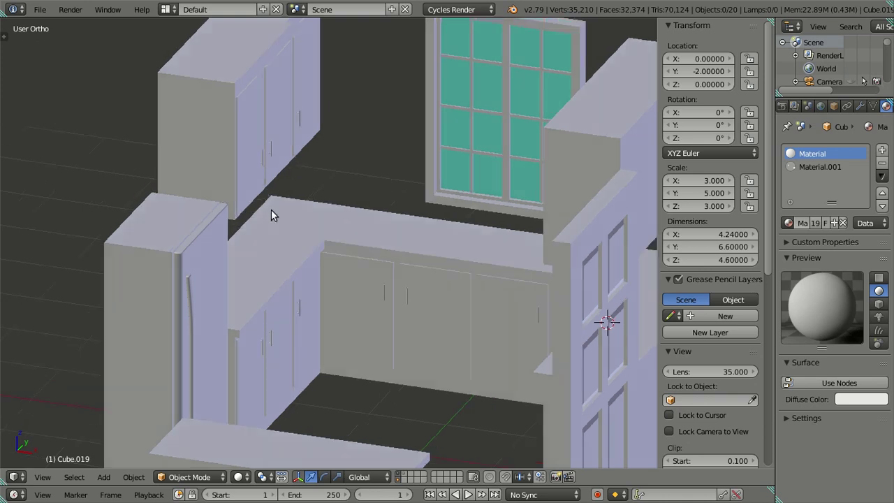
{"action": "scroll", "coordinate": [265, 202], "scroll_direction": "up", "scroll_amount": 3}
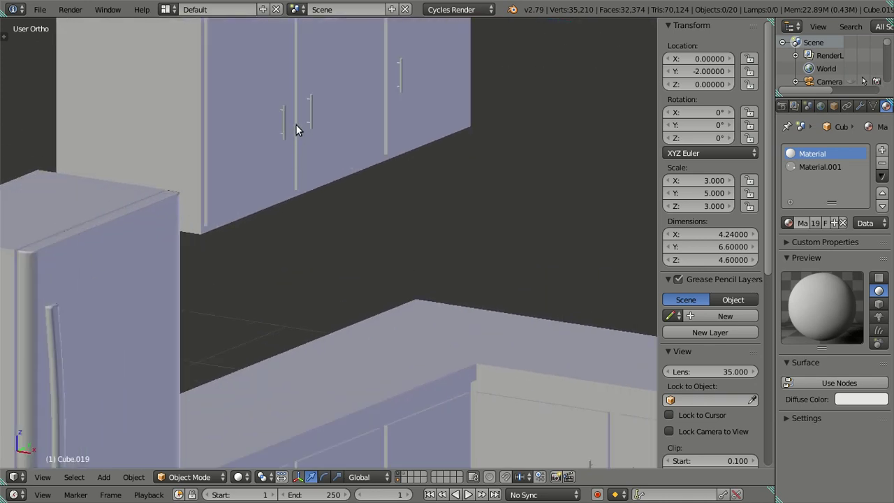
{"action": "scroll", "coordinate": [300, 199], "scroll_direction": "up", "scroll_amount": 2}
{"action": "scroll", "coordinate": [301, 202], "scroll_direction": "down", "scroll_amount": 3}
{"action": "mouse_move", "coordinate": [301, 202]}
{"action": "middle_mouse_down"}
{"action": "mouse_move", "coordinate": [449, 309]}
{"action": "mouse_move", "coordinate": [261, 300]}
{"action": "middle_mouse_up"}
{"action": "scroll", "coordinate": [409, 267], "scroll_direction": "down", "scroll_amount": 3}
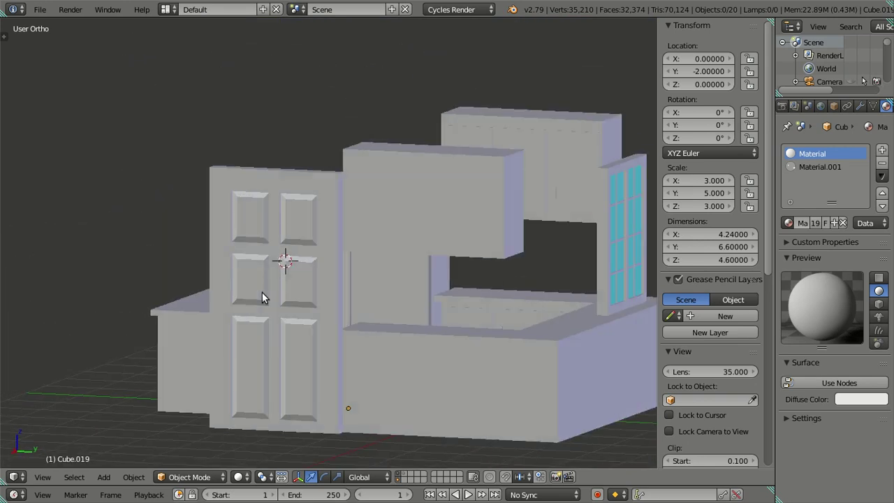
{"action": "scroll", "coordinate": [266, 283], "scroll_direction": "down", "scroll_amount": 1}
{"action": "mouse_move", "coordinate": [511, 271]}
{"action": "middle_mouse_down"}
{"action": "mouse_move", "coordinate": [309, 277]}
{"action": "mouse_move", "coordinate": [332, 368]}
{"action": "mouse_move", "coordinate": [386, 334]}
{"action": "middle_mouse_up"}
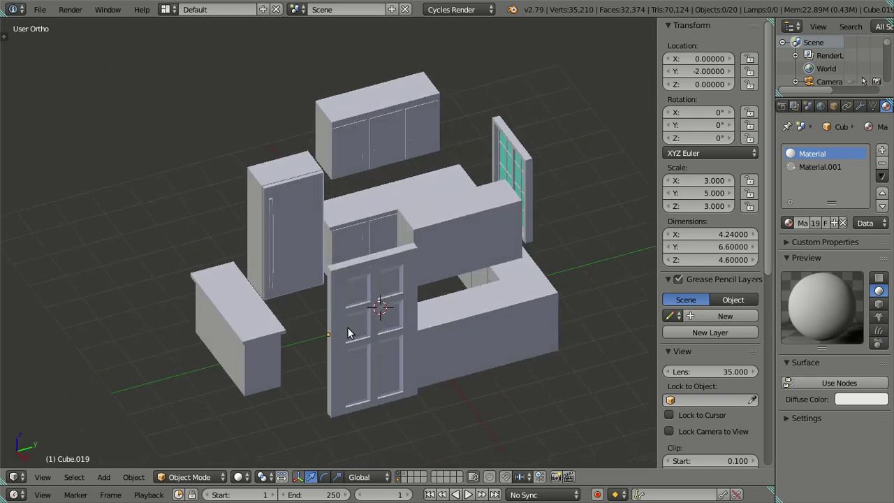
{"action": "scroll", "coordinate": [325, 303], "scroll_direction": "up", "scroll_amount": 3}
{"action": "scroll", "coordinate": [312, 267], "scroll_direction": "up", "scroll_amount": 1}
{"action": "mouse_move", "coordinate": [312, 263]}
{"action": "middle_mouse_down"}
{"action": "mouse_move", "coordinate": [335, 298]}
{"action": "mouse_move", "coordinate": [439, 269]}
{"action": "mouse_move", "coordinate": [442, 310]}
{"action": "middle_mouse_up"}
Switch to perspective and look through the scene camera with numpad 0
{"action": "key", "text": "KP_5"}
{"action": "scroll", "coordinate": [436, 290], "scroll_direction": "down", "scroll_amount": 2}
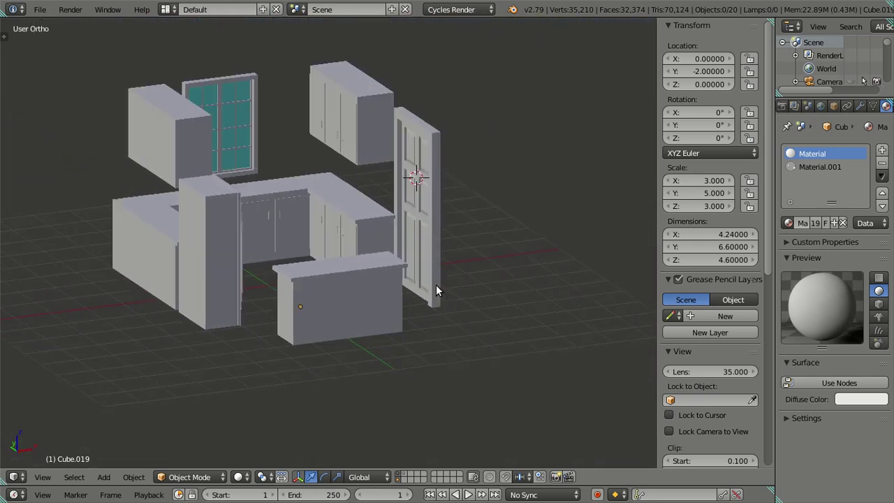
{"action": "scroll", "coordinate": [436, 285], "scroll_direction": "down", "scroll_amount": 1}
{"action": "scroll", "coordinate": [435, 283], "scroll_direction": "down", "scroll_amount": 1}
{"action": "key", "text": "KP_0"}
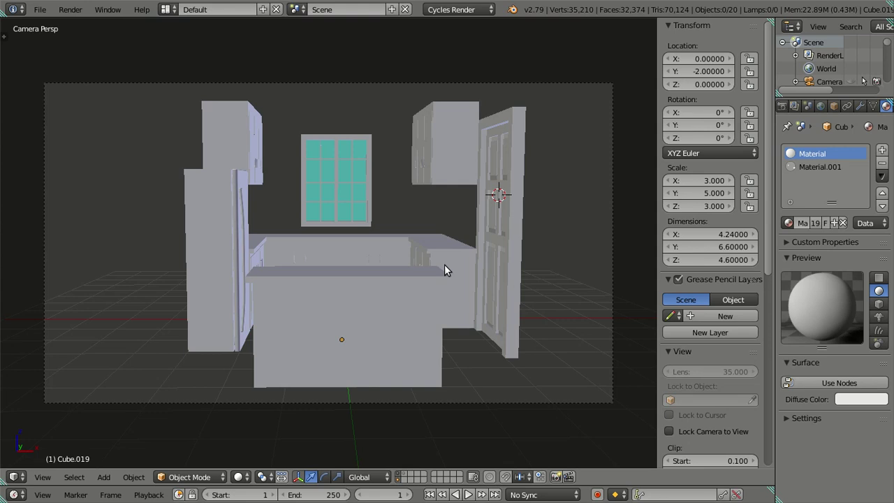
Hide the sidebar and show the room box walls around the kitchen in wireframe
{"action": "key", "text": "n"}
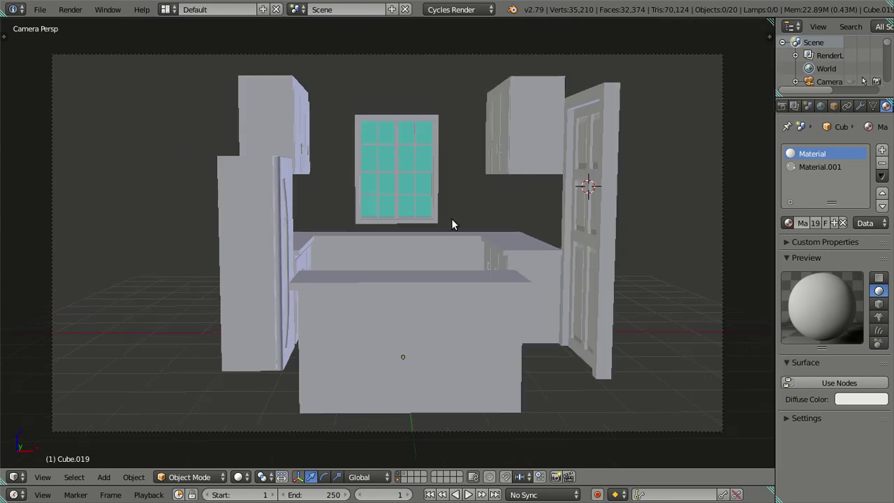
{"action": "left_click", "coordinate": [404, 475], "text": "shift"}
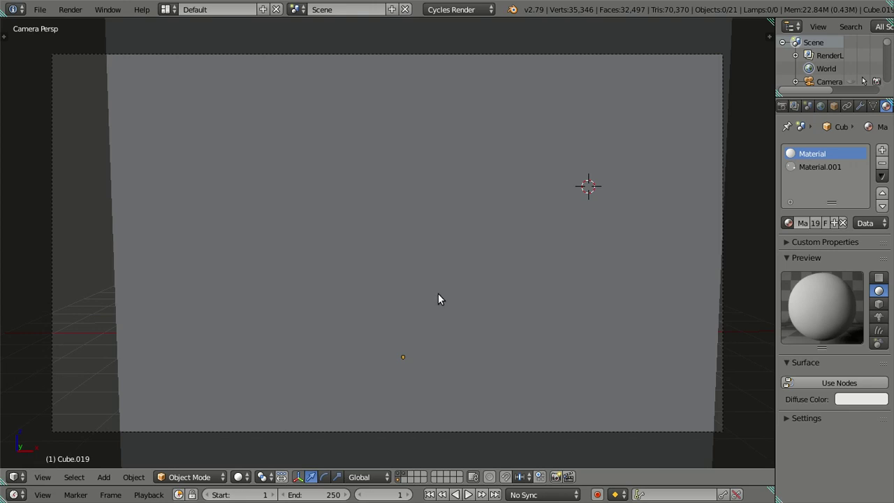
{"action": "key", "text": "z"}
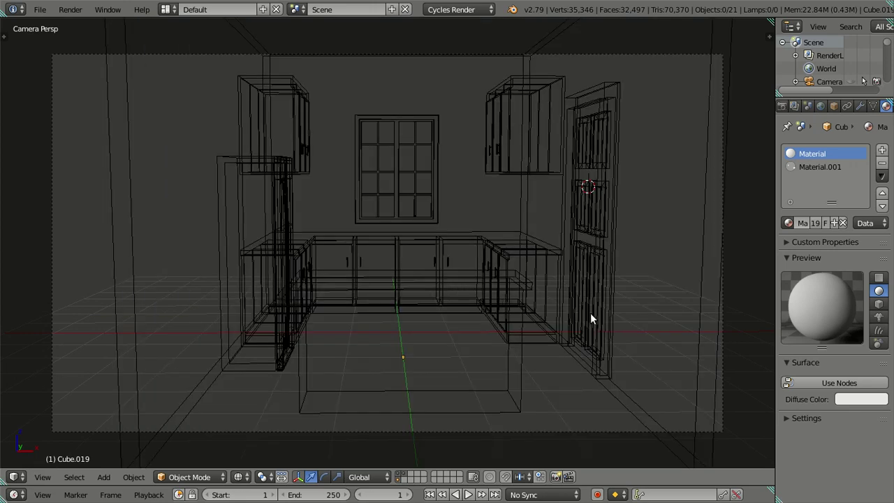
Enable Lock Camera to View and check the room in solid and wireframe shading
{"action": "key", "text": "n"}
{"action": "left_click", "coordinate": [666, 427]}
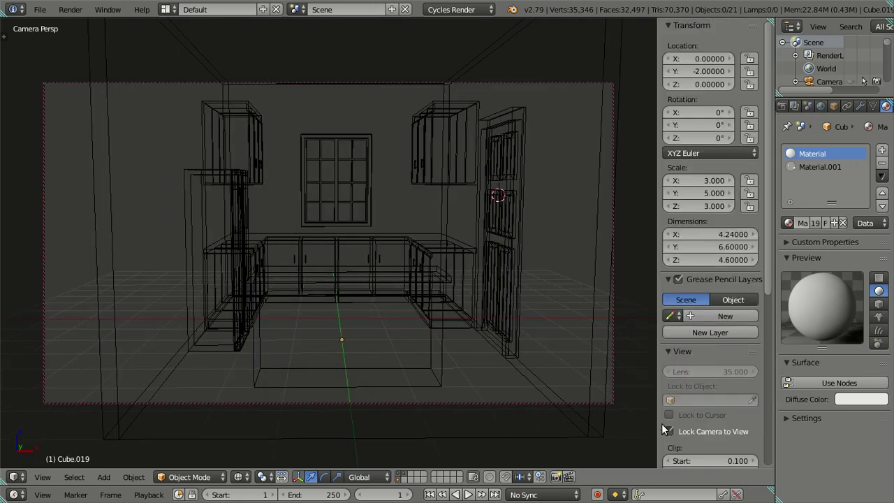
{"action": "scroll", "coordinate": [461, 291], "scroll_direction": "up", "scroll_amount": 1}
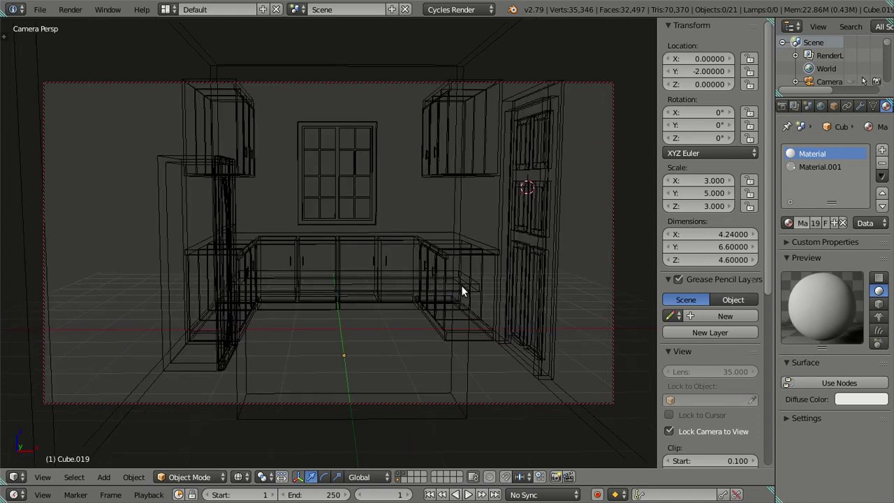
{"action": "key", "text": "z"}
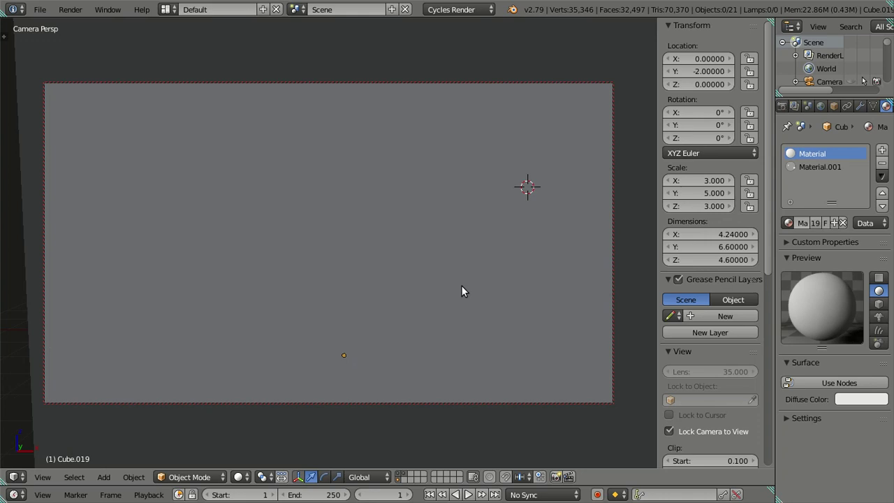
{"action": "key", "text": "z"}
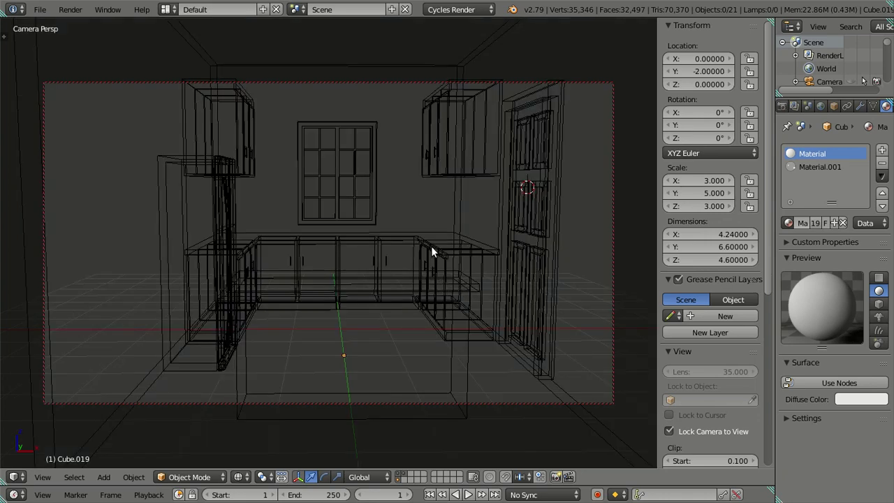
{"action": "scroll", "coordinate": [431, 246], "scroll_direction": "down", "scroll_amount": 1}
{"action": "scroll", "coordinate": [431, 246], "scroll_direction": "down", "scroll_amount": 2}
{"action": "scroll", "coordinate": [440, 260], "scroll_direction": "down", "scroll_amount": 1}
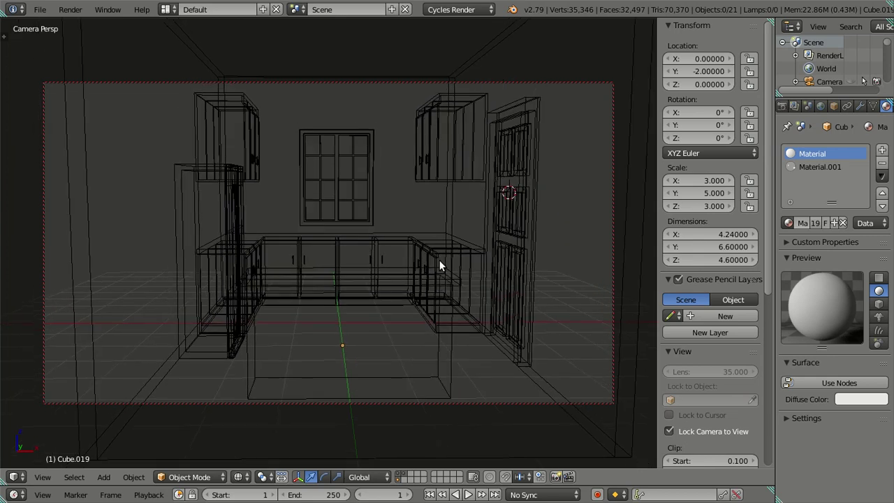
{"action": "key", "text": "z"}
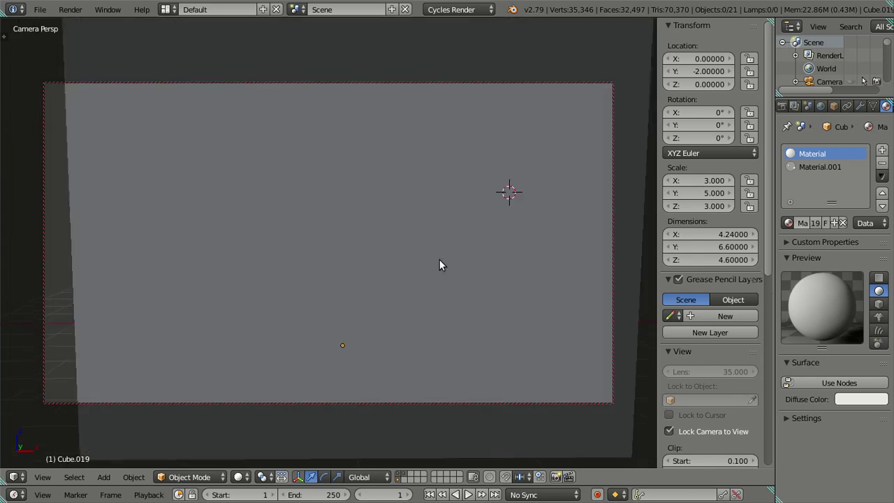
{"action": "middle_click_drag", "start_coordinate": [442, 265], "coordinate": [427, 265]}
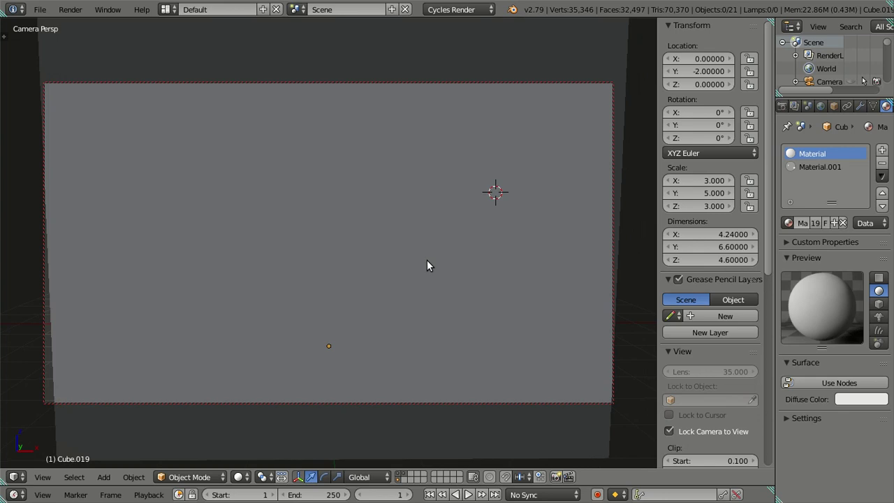
Nudge the locked camera until the kitchen is framed straight-on with the window centred
{"action": "key", "text": "z"}
{"action": "middle_click_drag", "start_coordinate": [427, 259], "coordinate": [426, 256]}
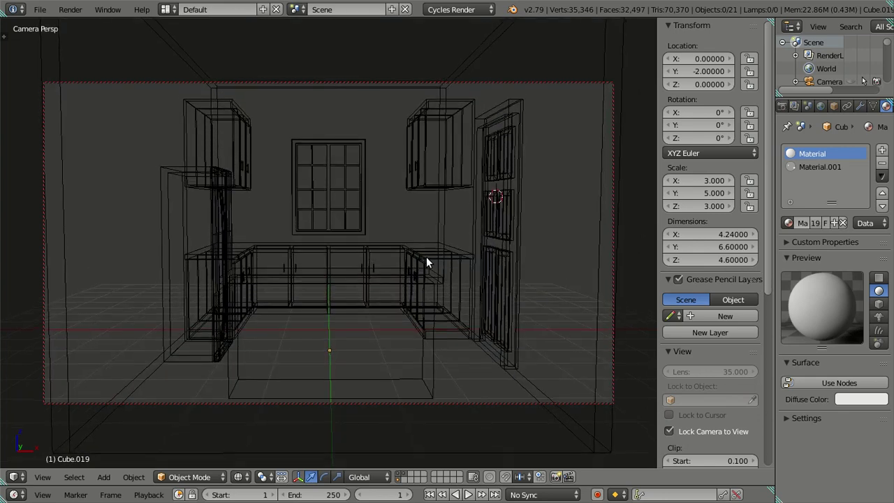
{"action": "middle_click_drag", "start_coordinate": [423, 256], "coordinate": [426, 250]}
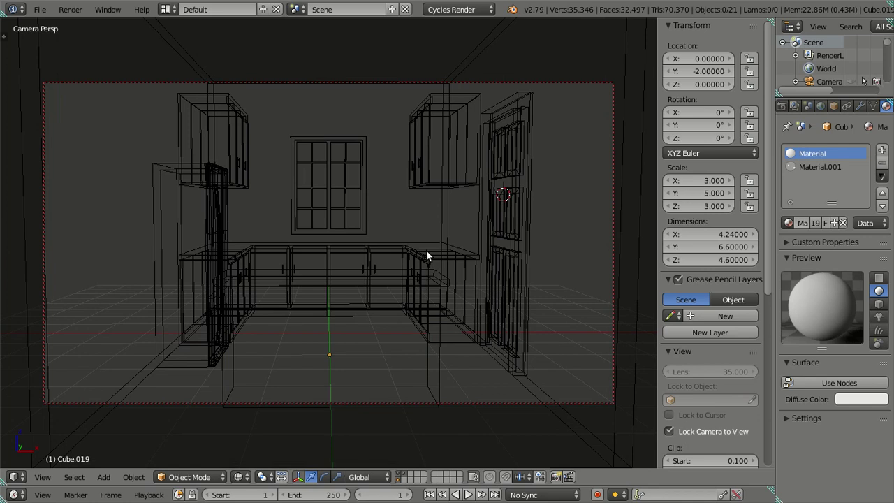
{"action": "middle_click_drag", "start_coordinate": [417, 246], "coordinate": [418, 241]}
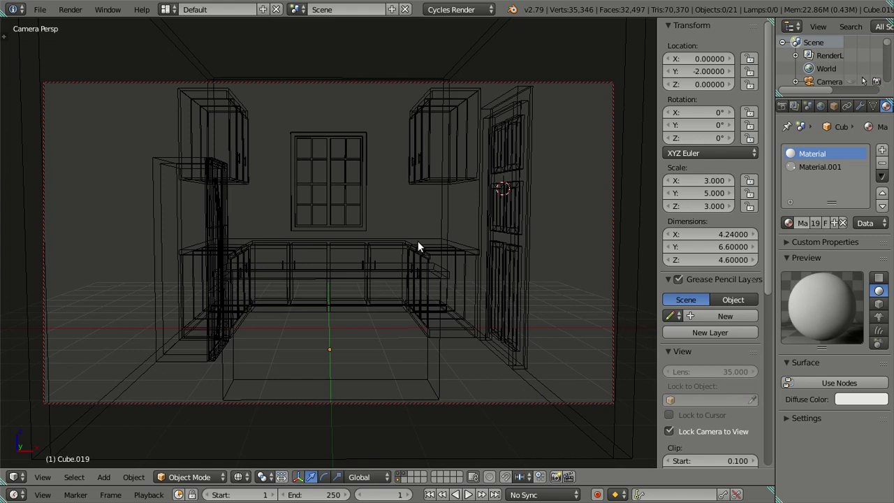
{"action": "mouse_move", "coordinate": [422, 259]}
{"action": "middle_mouse_down"}
{"action": "mouse_move", "coordinate": [430, 281]}
{"action": "mouse_move", "coordinate": [424, 258]}
{"action": "mouse_move", "coordinate": [424, 266]}
{"action": "middle_mouse_up"}
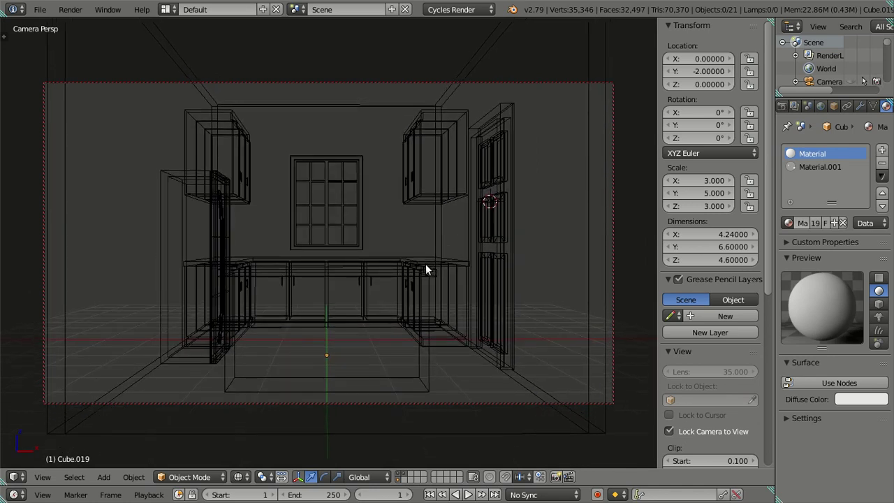
{"action": "middle_click_drag", "start_coordinate": [425, 267], "coordinate": [424, 274]}
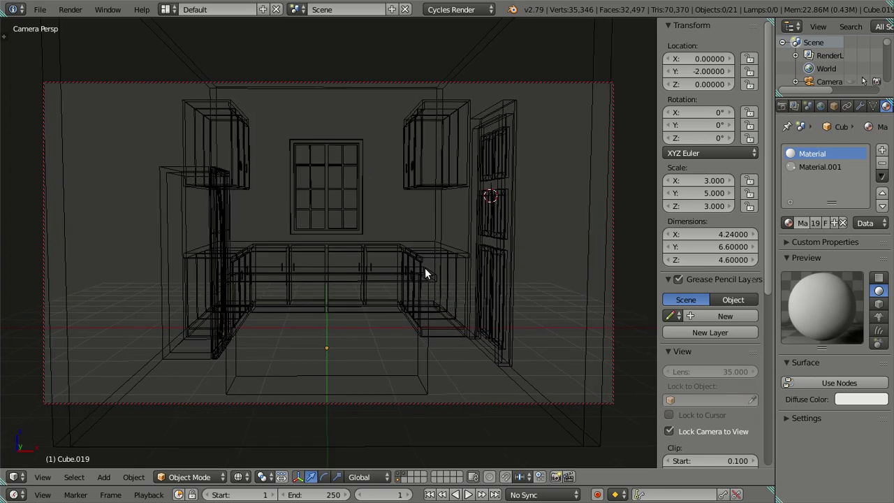
{"action": "key", "text": "shift+z"}
{"action": "key", "text": "shift+z"}
{"action": "mouse_move", "coordinate": [419, 262]}
{"action": "middle_mouse_down"}
{"action": "mouse_move", "coordinate": [420, 252]}
{"action": "mouse_move", "coordinate": [423, 264]}
{"action": "middle_mouse_up"}
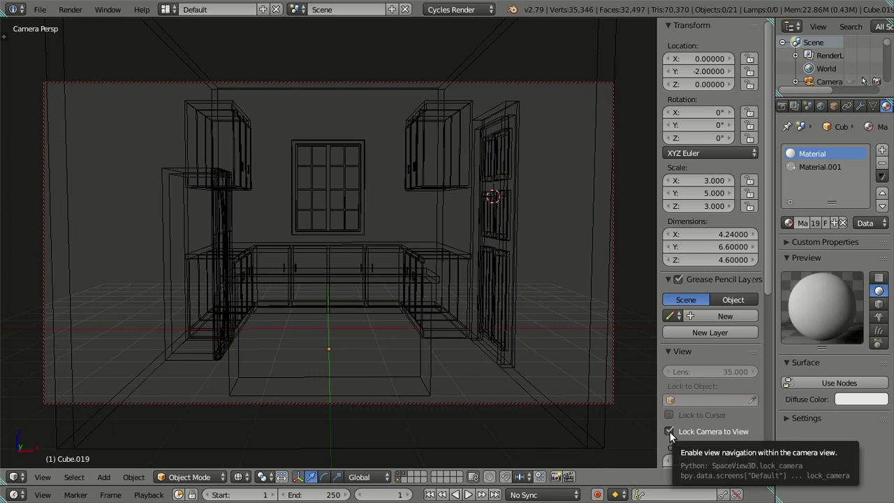
{"action": "scroll", "coordinate": [469, 287], "scroll_direction": "down", "scroll_amount": 1}
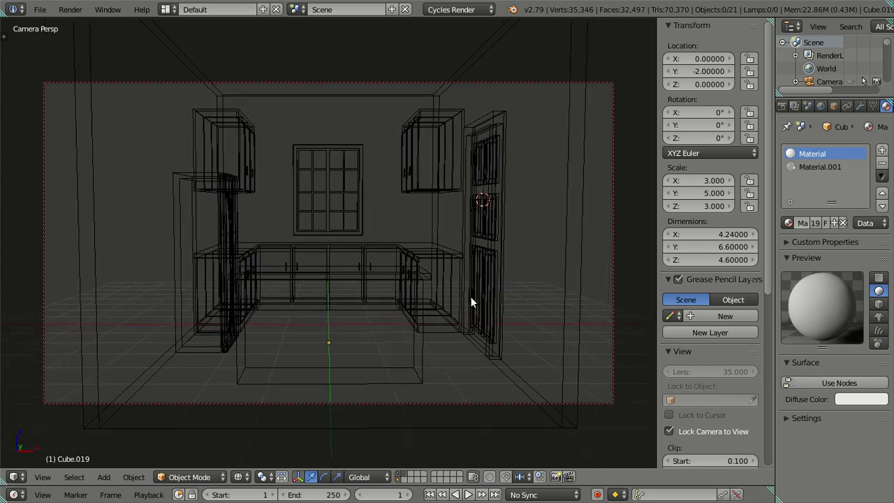
{"action": "scroll", "coordinate": [466, 296], "scroll_direction": "down", "scroll_amount": 1}
{"action": "scroll", "coordinate": [464, 279], "scroll_direction": "up", "scroll_amount": 1}
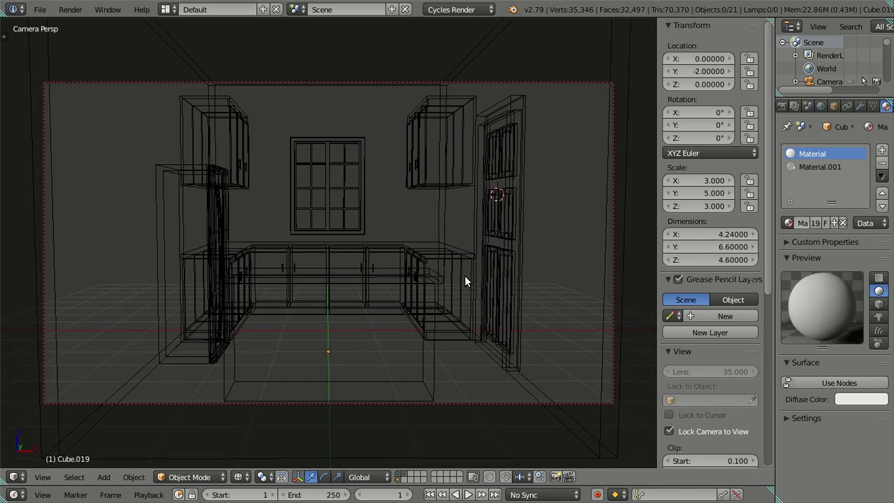
{"action": "scroll", "coordinate": [467, 286], "scroll_direction": "up", "scroll_amount": 1}
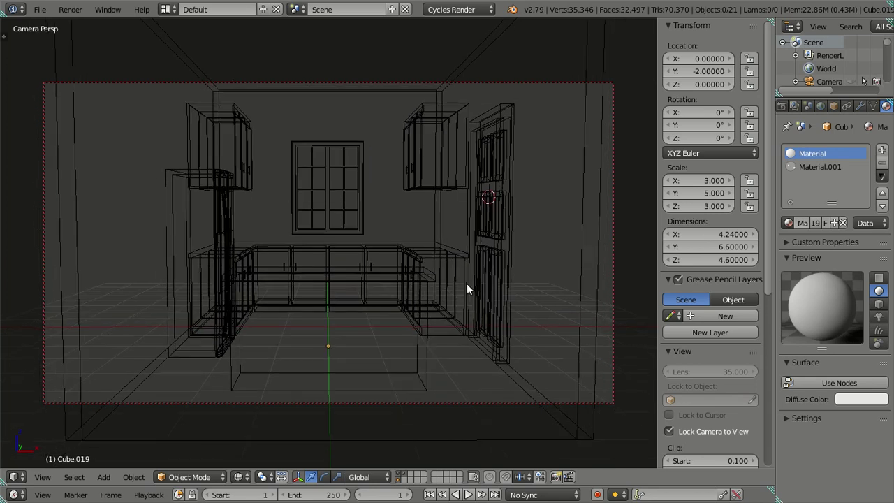
Turn off Lock Camera to View, then edit the room box mesh with nothing selected
{"action": "left_click", "coordinate": [669, 429]}
{"action": "key", "text": "n"}
{"action": "key", "text": "z"}
{"action": "mouse_move", "coordinate": [545, 323]}
{"action": "middle_mouse_down"}
{"action": "mouse_move", "coordinate": [509, 346]}
{"action": "mouse_move", "coordinate": [419, 286]}
{"action": "middle_mouse_up"}
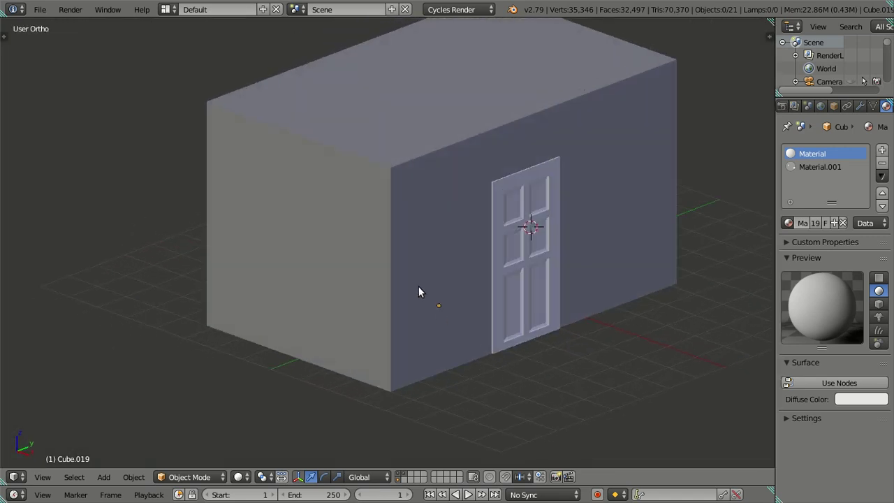
{"action": "right_click", "coordinate": [412, 276]}
{"action": "key", "text": "Tab"}
{"action": "key", "text": "a"}
Box-select the room's left wall edge, snap the 3D cursor to it, and push it outward
{"action": "mouse_move", "coordinate": [377, 246]}
{"action": "middle_mouse_down"}
{"action": "mouse_move", "coordinate": [301, 259]}
{"action": "mouse_move", "coordinate": [307, 253]}
{"action": "middle_mouse_up"}
{"action": "key", "text": "z"}
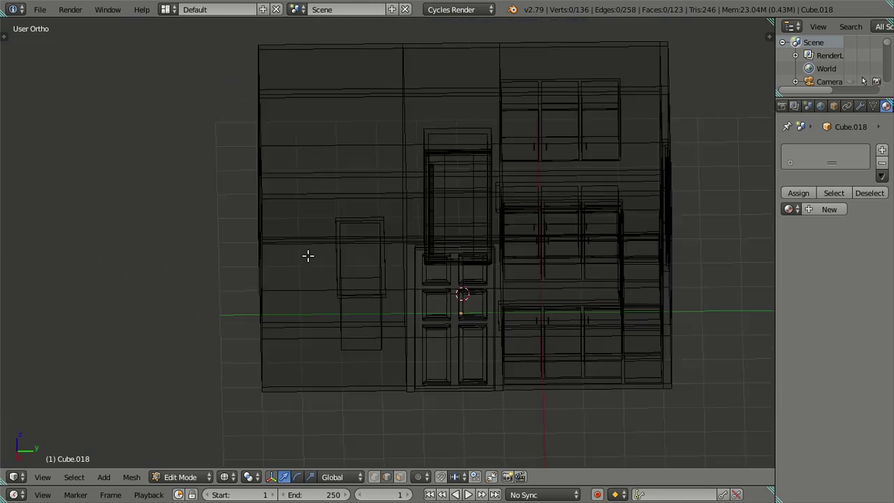
{"action": "key", "text": "b"}
{"action": "left_click_drag", "start_coordinate": [213, 28], "coordinate": [279, 428]}
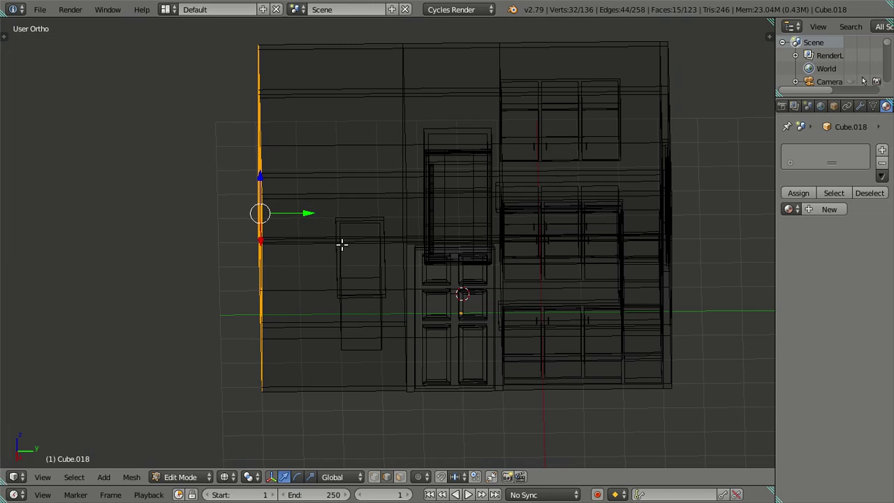
{"action": "key", "text": "shift+s"}
{"action": "left_click", "coordinate": [333, 280]}
{"action": "scroll", "coordinate": [333, 282], "scroll_direction": "down", "scroll_amount": 3}
{"action": "mouse_move", "coordinate": [333, 279]}
{"action": "middle_mouse_down"}
{"action": "mouse_move", "coordinate": [340, 279]}
{"action": "mouse_move", "coordinate": [339, 296]}
{"action": "middle_mouse_up"}
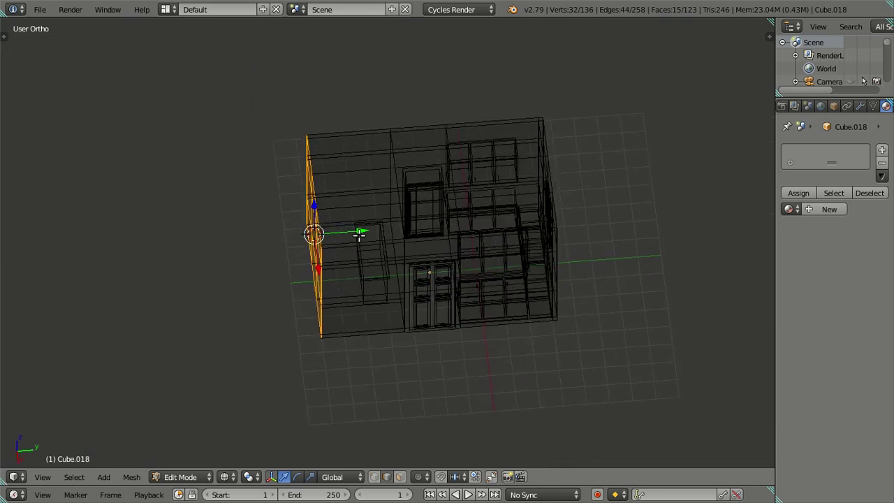
{"action": "mouse_move", "coordinate": [361, 231]}
{"action": "left_mouse_down"}
{"action": "mouse_move", "coordinate": [203, 230]}
{"action": "mouse_move", "coordinate": [222, 243]}
{"action": "left_mouse_up"}
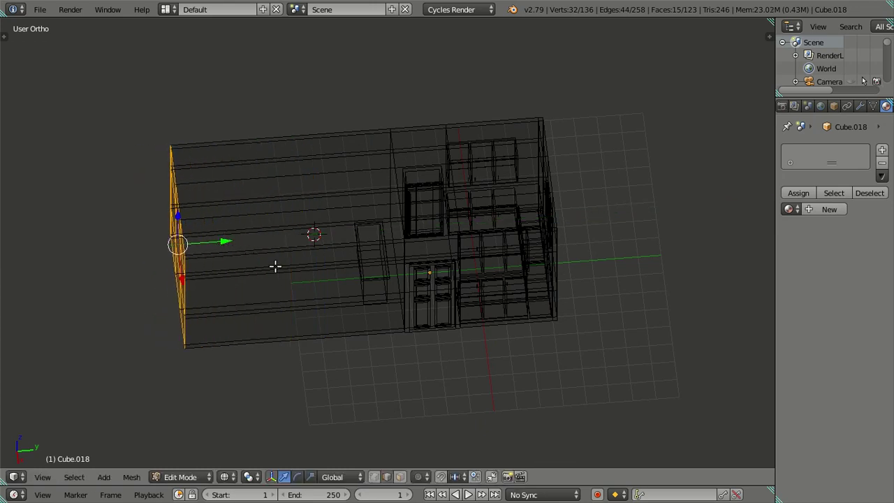
Check the lengthened room through the camera in solid and wireframe shading
{"action": "key", "text": "KP_0"}
{"action": "key", "text": "x"}
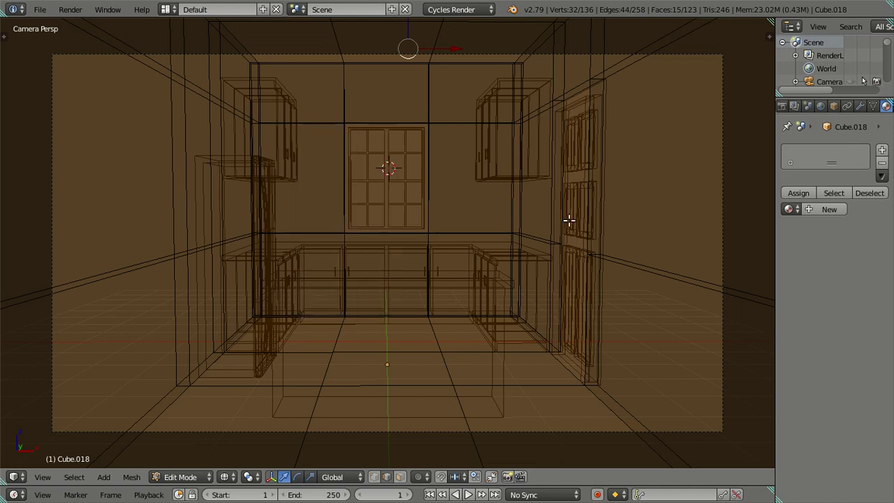
{"action": "key", "text": "a"}
{"action": "key", "text": "z"}
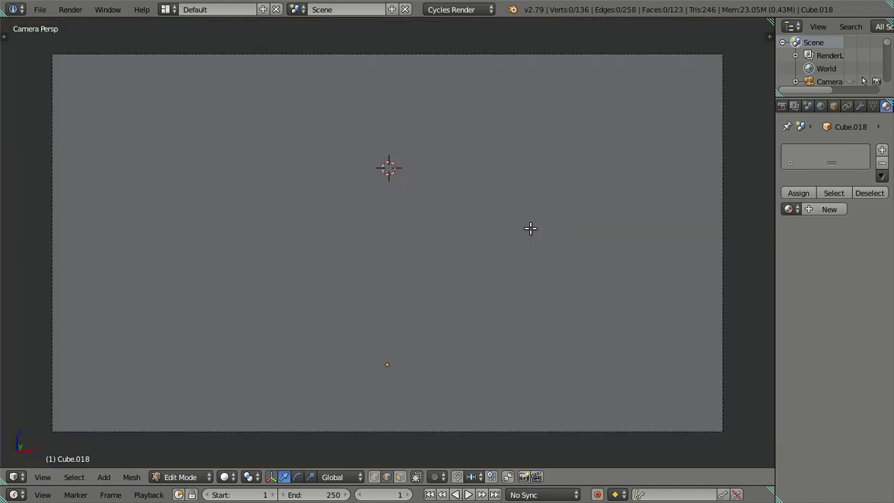
{"action": "key", "text": "z"}
{"action": "scroll", "coordinate": [530, 227], "scroll_direction": "down", "scroll_amount": 5}
{"action": "scroll", "coordinate": [530, 228], "scroll_direction": "down", "scroll_amount": 1}
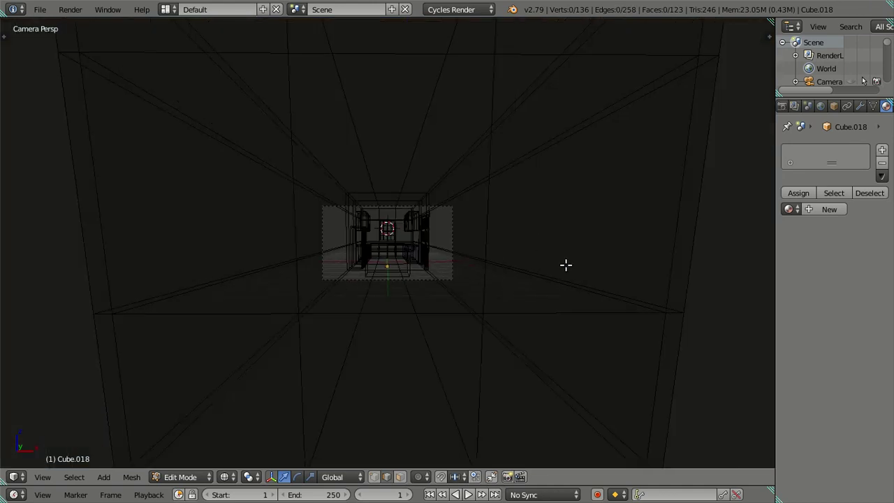
{"action": "key", "text": "z"}
{"action": "scroll", "coordinate": [564, 261], "scroll_direction": "up", "scroll_amount": 2}
{"action": "scroll", "coordinate": [565, 261], "scroll_direction": "down", "scroll_amount": 1}
{"action": "scroll", "coordinate": [564, 261], "scroll_direction": "up", "scroll_amount": 3}
{"action": "scroll", "coordinate": [564, 258], "scroll_direction": "up", "scroll_amount": 4}
{"action": "scroll", "coordinate": [565, 258], "scroll_direction": "up", "scroll_amount": 2}
{"action": "scroll", "coordinate": [564, 258], "scroll_direction": "down", "scroll_amount": 1}
{"action": "scroll", "coordinate": [564, 256], "scroll_direction": "up", "scroll_amount": 1}
{"action": "middle_click_drag", "start_coordinate": [566, 254], "coordinate": [484, 274]}
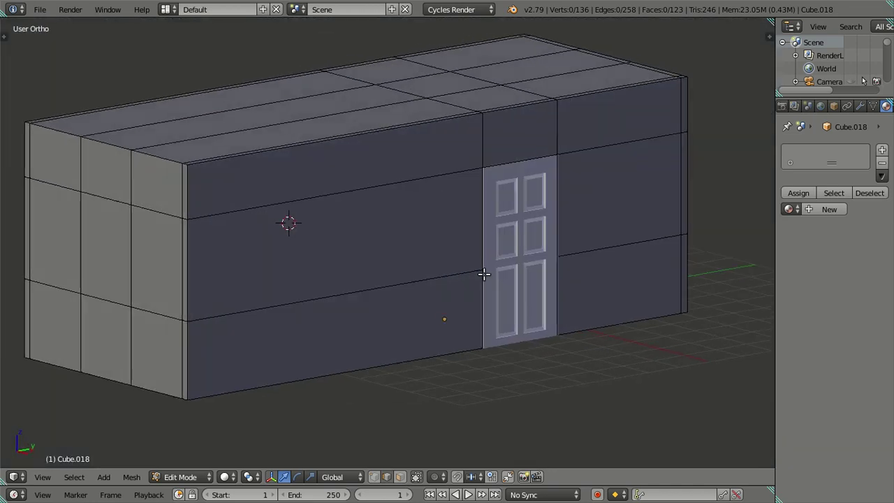
{"action": "key", "text": "Tab"}
{"action": "key", "text": "Tab"}
In face select mode, pick the nine faces of the room's end wall
{"action": "key", "text": "ctrl+z"}
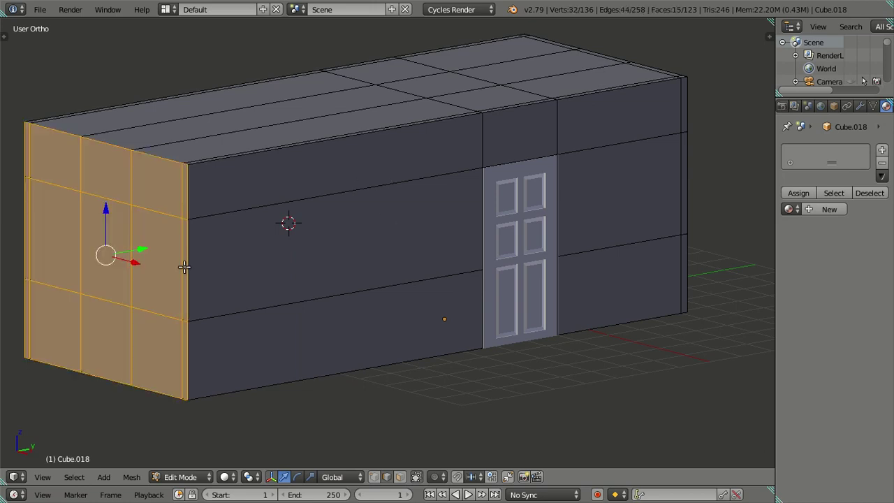
{"action": "key", "text": "3"}
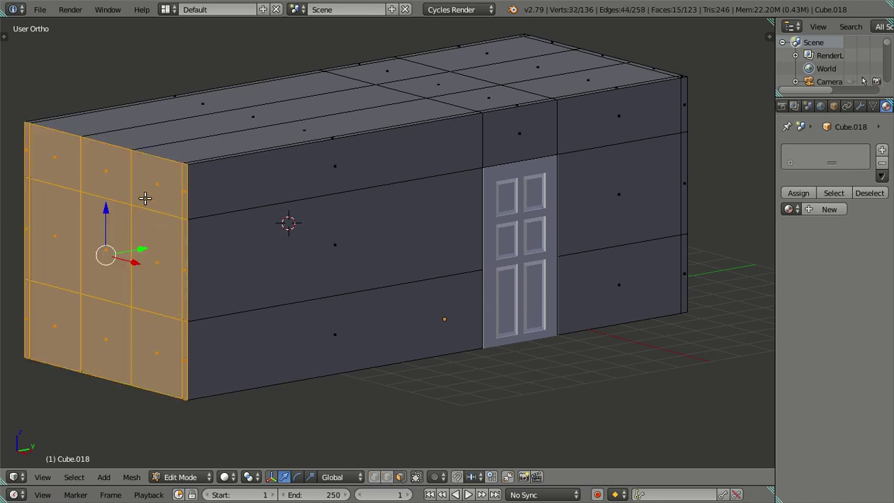
{"action": "right_click", "coordinate": [144, 198]}
{"action": "right_click", "coordinate": [152, 256], "text": "shift"}
{"action": "right_click", "coordinate": [111, 237], "text": "shift"}
{"action": "right_click", "coordinate": [95, 181], "text": "shift"}
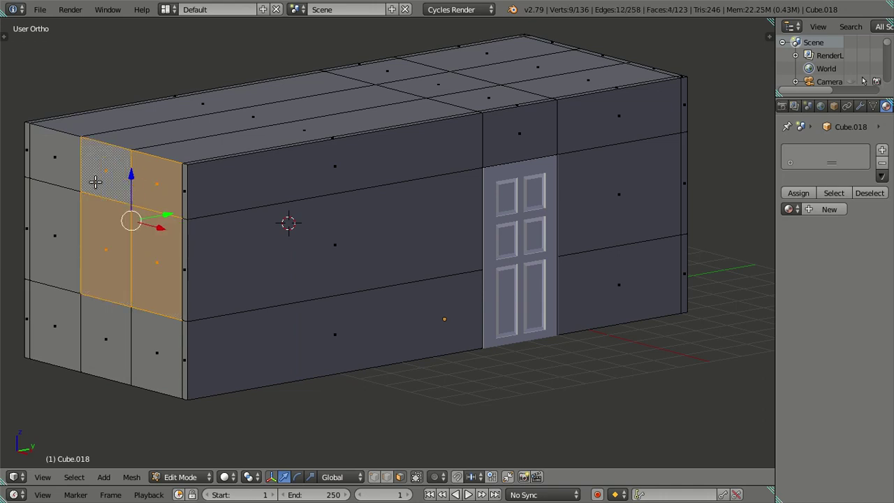
{"action": "right_click", "coordinate": [70, 174], "text": "shift"}
{"action": "right_click", "coordinate": [57, 233], "text": "shift"}
{"action": "right_click", "coordinate": [59, 353], "text": "shift"}
{"action": "right_click", "coordinate": [109, 349], "text": "shift"}
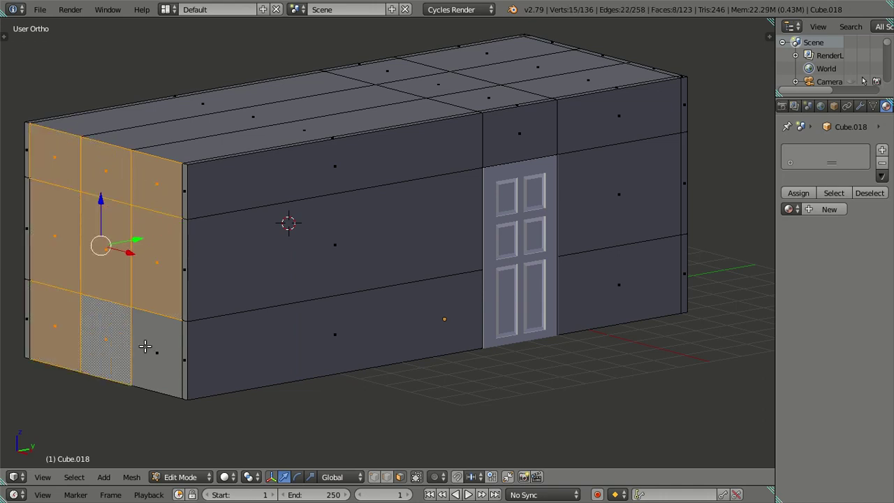
{"action": "right_click", "coordinate": [144, 346], "text": "shift"}
Select the end wall's edges and linked faces, separate them by selection, and return to Object Mode
{"action": "middle_click_drag", "start_coordinate": [294, 300], "coordinate": [341, 301], "text": "shift"}
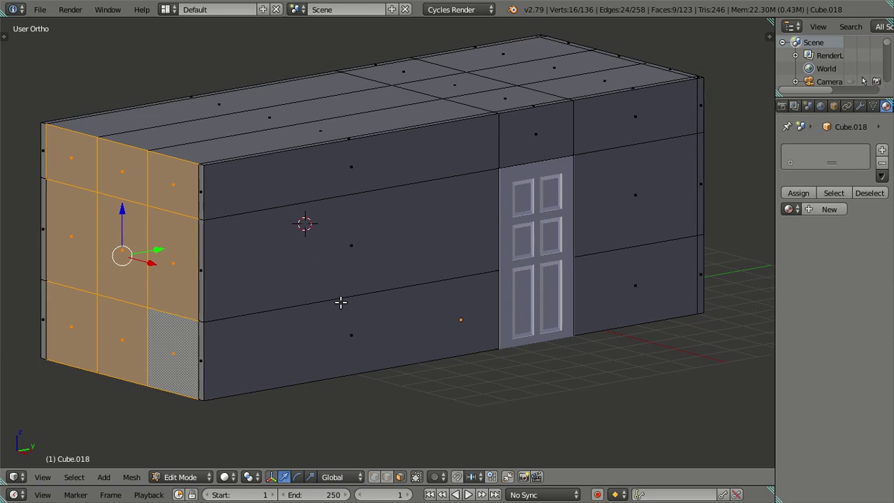
{"action": "scroll", "coordinate": [340, 301], "scroll_direction": "up", "scroll_amount": 1, "text": "ctrl"}
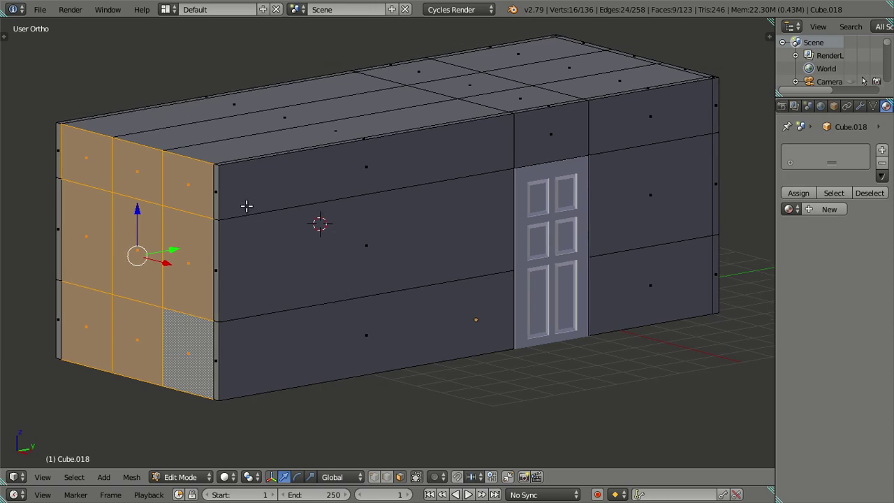
{"action": "left_click", "coordinate": [386, 476]}
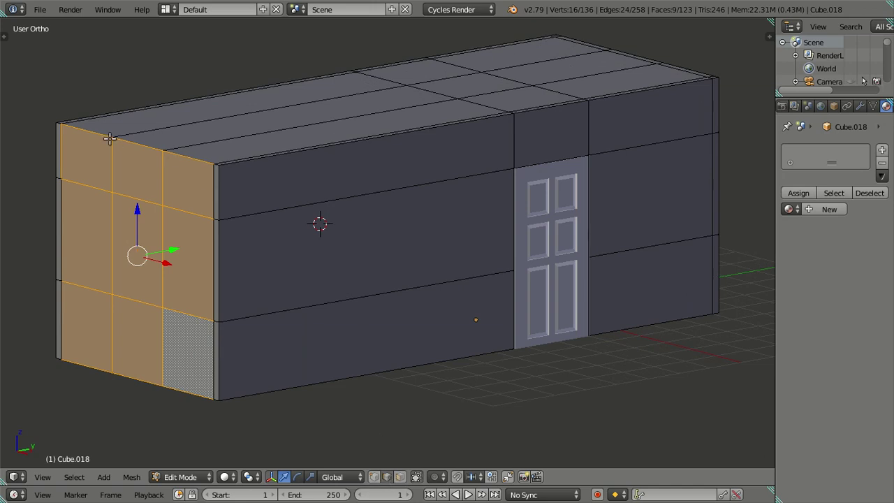
{"action": "right_click", "coordinate": [84, 125]}
{"action": "mouse_move", "coordinate": [186, 160]}
{"action": "middle_mouse_down"}
{"action": "mouse_move", "coordinate": [224, 247]}
{"action": "mouse_move", "coordinate": [198, 211]}
{"action": "middle_mouse_up"}
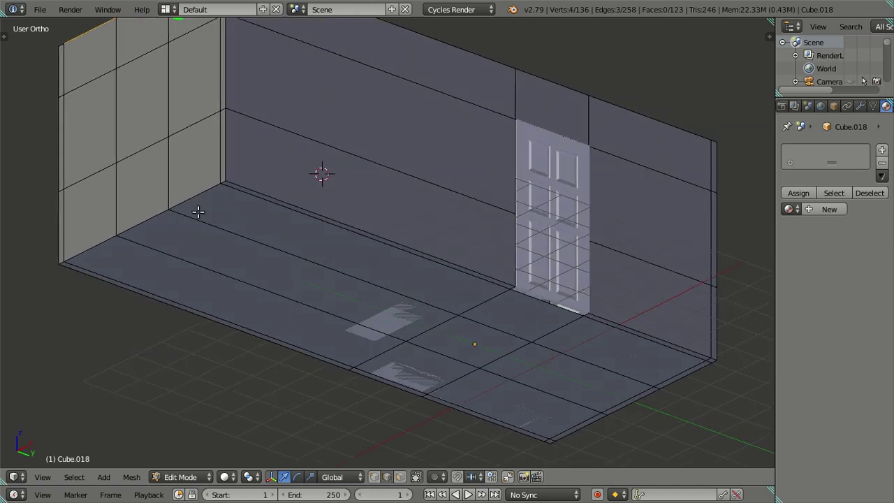
{"action": "right_click", "coordinate": [102, 247], "text": "shift"}
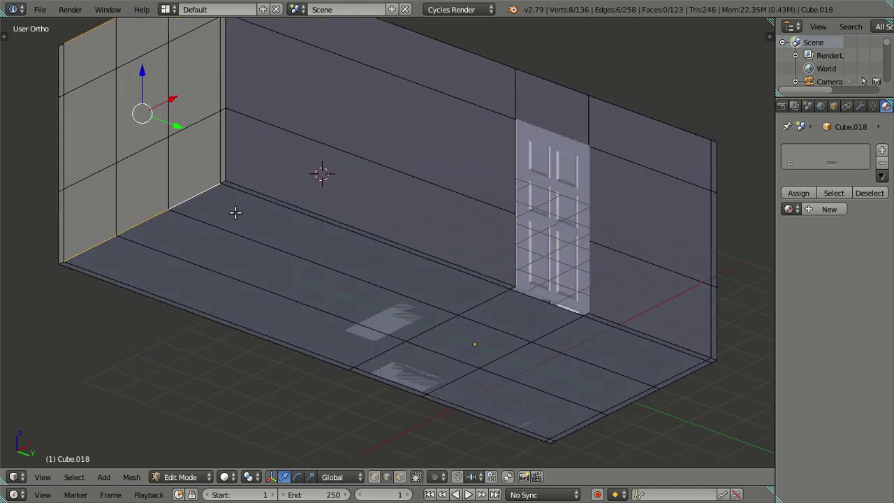
{"action": "key", "text": "shift+d"}
{"action": "right_click", "coordinate": [273, 237]}
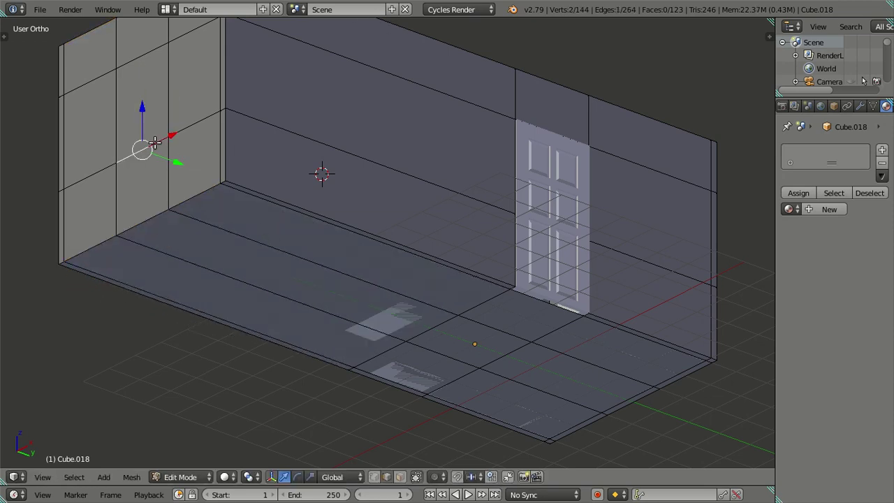
{"action": "key", "text": "l"}
{"action": "key", "text": "p"}
{"action": "left_click", "coordinate": [264, 132]}
{"action": "key", "text": "Tab"}
Move the separated end wall to another layer and view the open room through the camera
{"action": "right_click", "coordinate": [174, 124]}
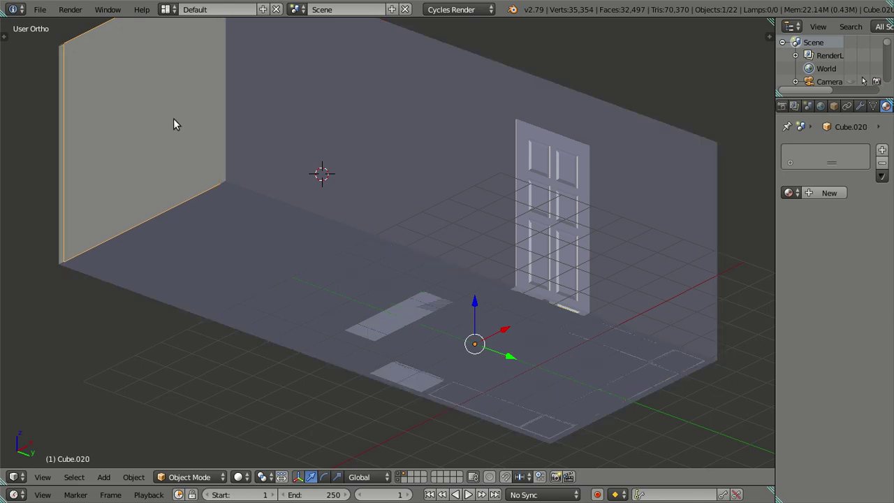
{"action": "key", "text": "m"}
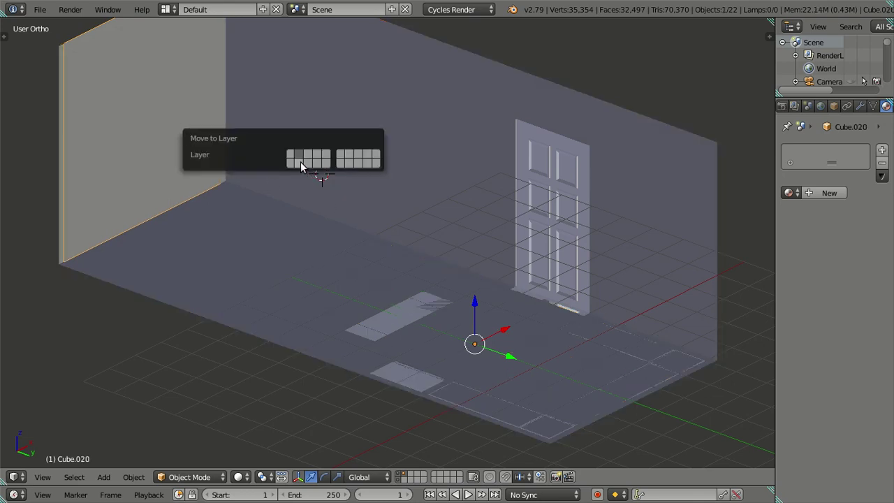
{"action": "left_click", "coordinate": [300, 162]}
{"action": "mouse_move", "coordinate": [167, 223]}
{"action": "middle_mouse_down"}
{"action": "mouse_move", "coordinate": [231, 291]}
{"action": "mouse_move", "coordinate": [307, 272]}
{"action": "middle_mouse_up"}
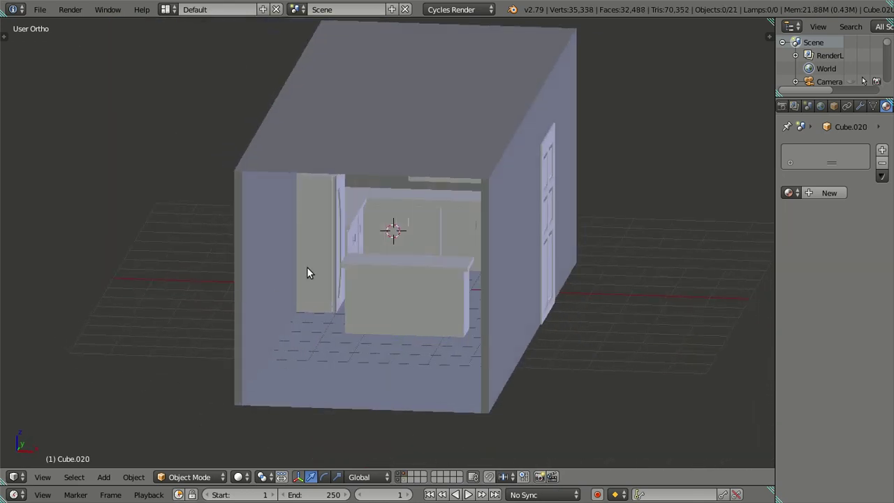
{"action": "key", "text": "KP_0"}
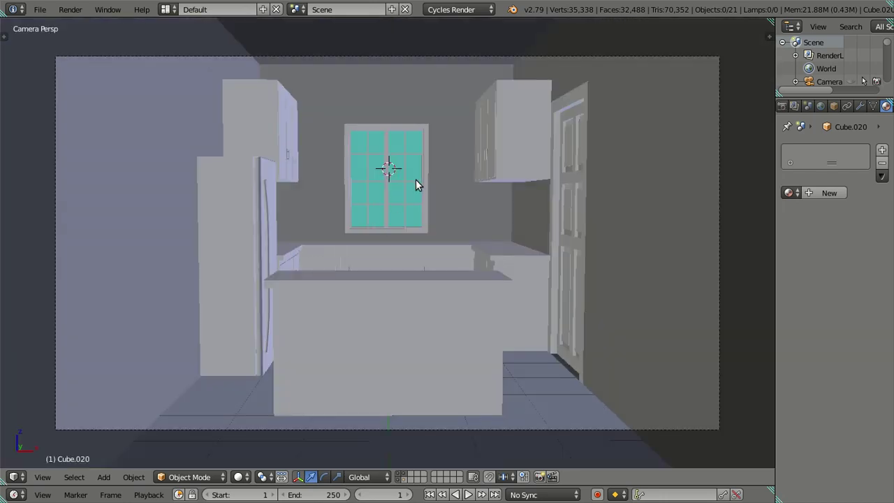
{"action": "mouse_move", "coordinate": [547, 255]}
{"action": "middle_mouse_down"}
{"action": "mouse_move", "coordinate": [581, 248]}
{"action": "mouse_move", "coordinate": [584, 219]}
{"action": "mouse_move", "coordinate": [539, 250]}
{"action": "mouse_move", "coordinate": [517, 280]}
{"action": "mouse_move", "coordinate": [575, 272]}
{"action": "mouse_move", "coordinate": [577, 141]}
{"action": "middle_mouse_up"}
Put the room shell Cube.018 in Edit Mode, trying a linked selection of roof and floor faces
{"action": "right_click", "coordinate": [578, 146]}
{"action": "key", "text": "Tab"}
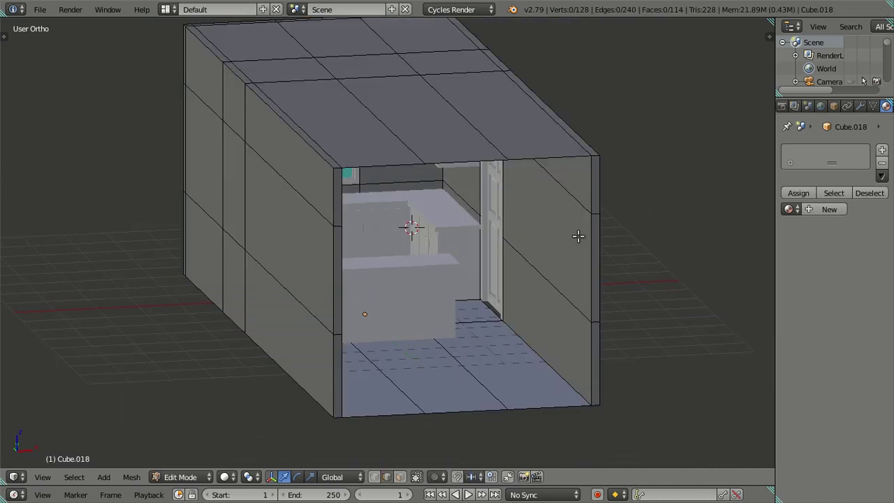
{"action": "key", "text": "a"}
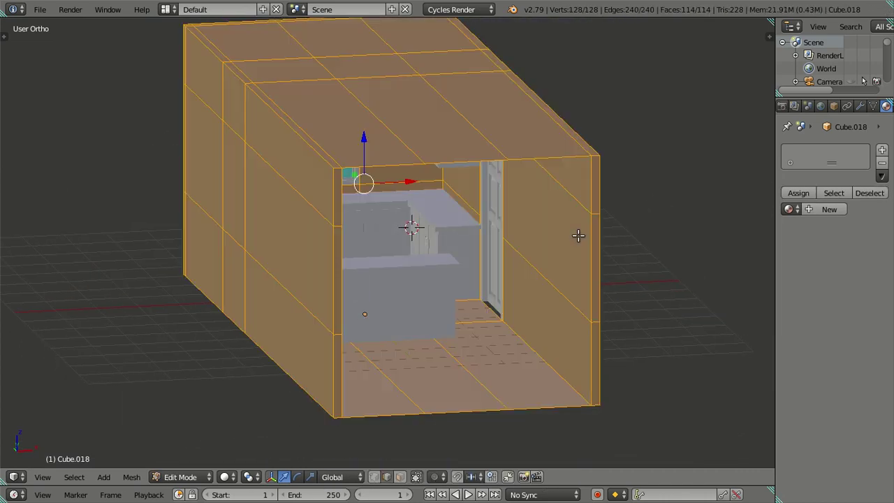
{"action": "key", "text": "a"}
{"action": "mouse_move", "coordinate": [583, 233]}
{"action": "middle_mouse_down"}
{"action": "mouse_move", "coordinate": [499, 238]}
{"action": "mouse_move", "coordinate": [482, 230]}
{"action": "mouse_move", "coordinate": [608, 204]}
{"action": "mouse_move", "coordinate": [598, 259]}
{"action": "mouse_move", "coordinate": [443, 248]}
{"action": "mouse_move", "coordinate": [438, 181]}
{"action": "mouse_move", "coordinate": [447, 284]}
{"action": "mouse_move", "coordinate": [591, 291]}
{"action": "mouse_move", "coordinate": [597, 316]}
{"action": "mouse_move", "coordinate": [550, 314]}
{"action": "mouse_move", "coordinate": [580, 319]}
{"action": "mouse_move", "coordinate": [598, 345]}
{"action": "mouse_move", "coordinate": [552, 288]}
{"action": "middle_mouse_up"}
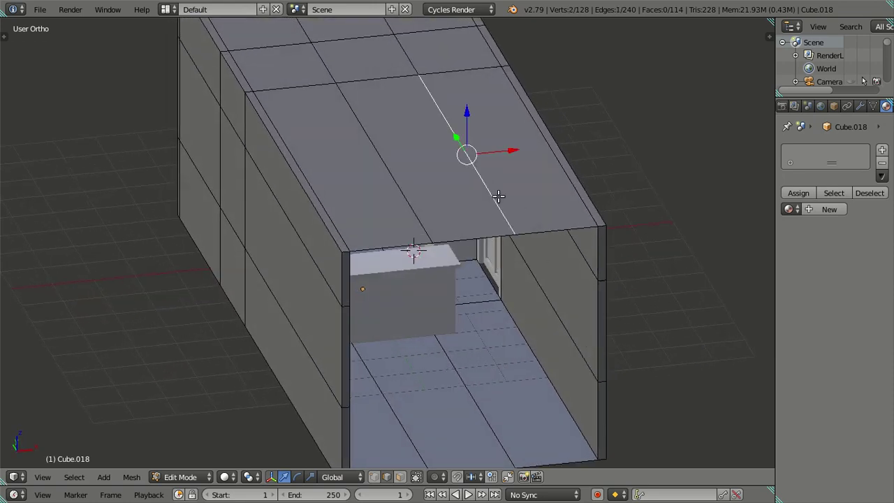
{"action": "key", "text": "l"}
{"action": "key", "text": "l"}
{"action": "key", "text": "a"}
{"action": "mouse_move", "coordinate": [488, 354]}
{"action": "middle_mouse_down"}
{"action": "mouse_move", "coordinate": [486, 312]}
{"action": "mouse_move", "coordinate": [451, 273]}
{"action": "mouse_move", "coordinate": [473, 377]}
{"action": "mouse_move", "coordinate": [457, 339]}
{"action": "middle_mouse_up"}
Flip the ceiling faces' normals so they point into the room
{"action": "right_click", "coordinate": [445, 304]}
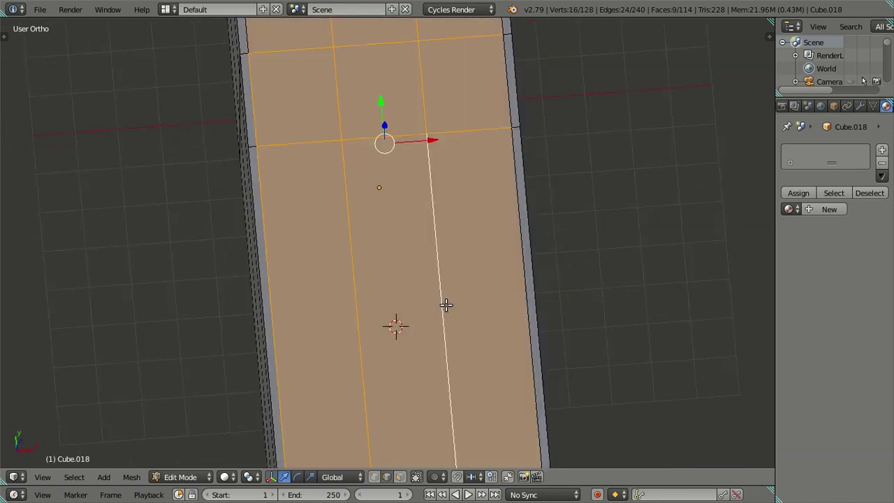
{"action": "key", "text": "ctrl+f"}
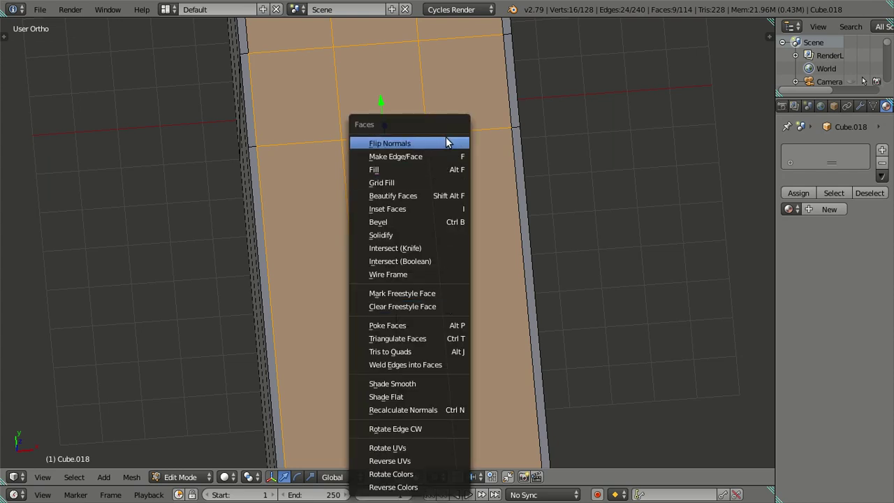
{"action": "left_click", "coordinate": [448, 142]}
{"action": "key", "text": "a"}
Select the inner floor faces and flip their normals inward
{"action": "mouse_move", "coordinate": [486, 283]}
{"action": "middle_mouse_down"}
{"action": "mouse_move", "coordinate": [479, 228]}
{"action": "mouse_move", "coordinate": [467, 291]}
{"action": "mouse_move", "coordinate": [468, 188]}
{"action": "mouse_move", "coordinate": [449, 174]}
{"action": "mouse_move", "coordinate": [442, 233]}
{"action": "mouse_move", "coordinate": [473, 279]}
{"action": "middle_mouse_up"}
{"action": "mouse_move", "coordinate": [481, 351]}
{"action": "middle_mouse_down"}
{"action": "mouse_move", "coordinate": [442, 310]}
{"action": "mouse_move", "coordinate": [459, 63]}
{"action": "mouse_move", "coordinate": [459, 284]}
{"action": "mouse_move", "coordinate": [445, 323]}
{"action": "middle_mouse_up"}
{"action": "left_click", "coordinate": [447, 322]}
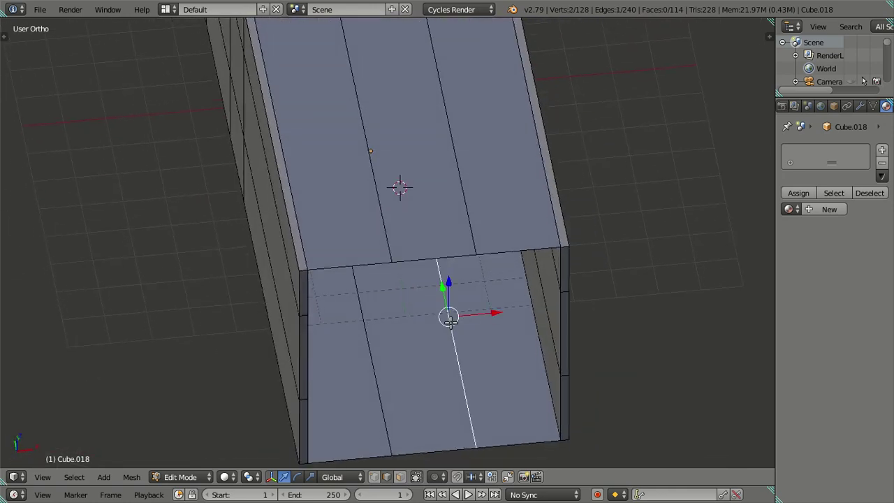
{"action": "left_click", "coordinate": [449, 321], "text": "alt"}
{"action": "key", "text": "ctrl+f"}
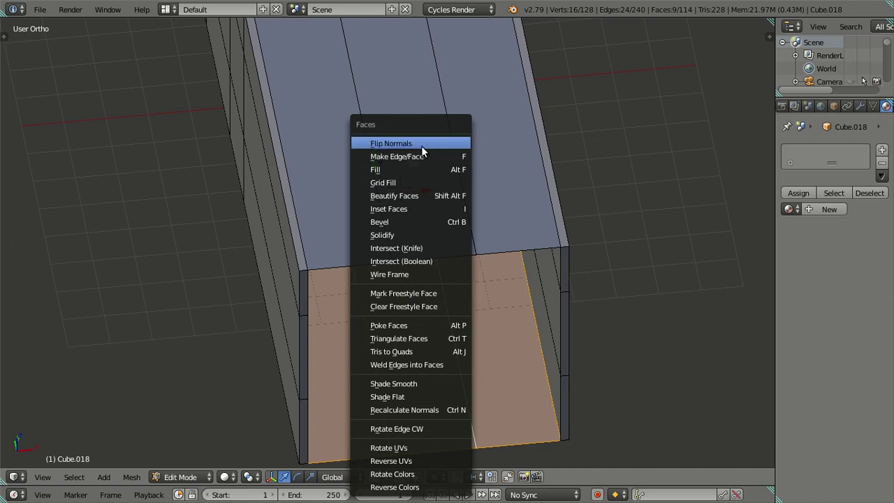
{"action": "left_click", "coordinate": [421, 145]}
{"action": "key", "text": "a"}
Select all connected wall faces and flip their normals inward
{"action": "mouse_move", "coordinate": [499, 320]}
{"action": "middle_mouse_down"}
{"action": "mouse_move", "coordinate": [482, 277]}
{"action": "mouse_move", "coordinate": [483, 310]}
{"action": "mouse_move", "coordinate": [465, 170]}
{"action": "mouse_move", "coordinate": [487, 21]}
{"action": "mouse_move", "coordinate": [451, 225]}
{"action": "mouse_move", "coordinate": [501, 261]}
{"action": "mouse_move", "coordinate": [447, 265]}
{"action": "mouse_move", "coordinate": [455, 278]}
{"action": "middle_mouse_up"}
{"action": "mouse_move", "coordinate": [348, 204]}
{"action": "middle_mouse_down"}
{"action": "mouse_move", "coordinate": [331, 165]}
{"action": "mouse_move", "coordinate": [277, 178]}
{"action": "middle_mouse_up"}
{"action": "key", "text": "ctrl+l"}
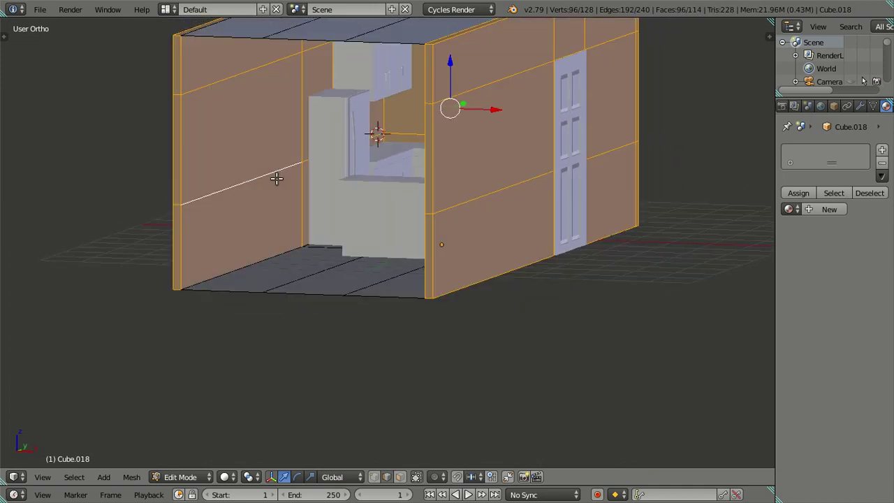
{"action": "key", "text": "ctrl+f"}
{"action": "left_click", "coordinate": [273, 146]}
{"action": "key", "text": "a"}
Check the flipped room from the front and through the scene camera in wireframe
{"action": "mouse_move", "coordinate": [391, 200]}
{"action": "middle_mouse_down"}
{"action": "mouse_move", "coordinate": [433, 196]}
{"action": "mouse_move", "coordinate": [485, 209]}
{"action": "mouse_move", "coordinate": [674, 200]}
{"action": "mouse_move", "coordinate": [379, 180]}
{"action": "mouse_move", "coordinate": [355, 214]}
{"action": "mouse_move", "coordinate": [384, 222]}
{"action": "middle_mouse_up"}
{"action": "key", "text": "KP_1"}
{"action": "key", "text": "KP_0"}
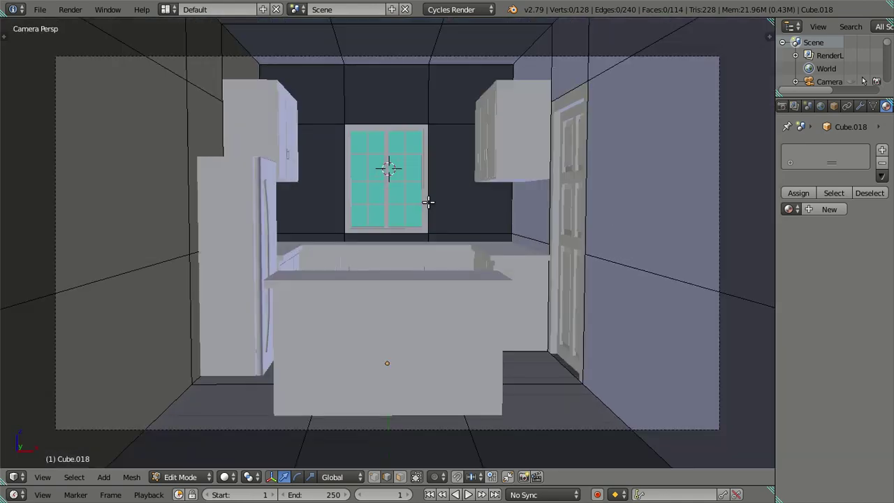
{"action": "scroll", "coordinate": [546, 224], "scroll_direction": "down", "scroll_amount": 4}
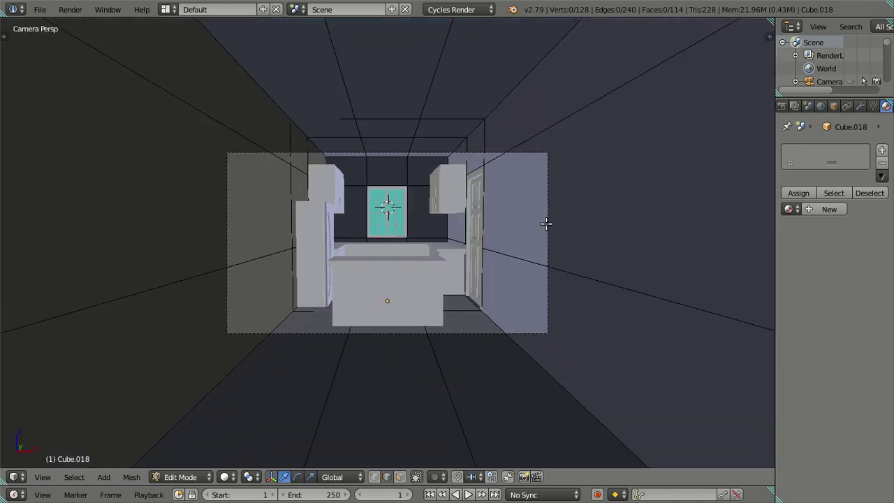
{"action": "scroll", "coordinate": [546, 223], "scroll_direction": "up", "scroll_amount": 2}
{"action": "scroll", "coordinate": [546, 223], "scroll_direction": "up", "scroll_amount": 1}
{"action": "scroll", "coordinate": [546, 224], "scroll_direction": "up", "scroll_amount": 2}
{"action": "key", "text": "z"}
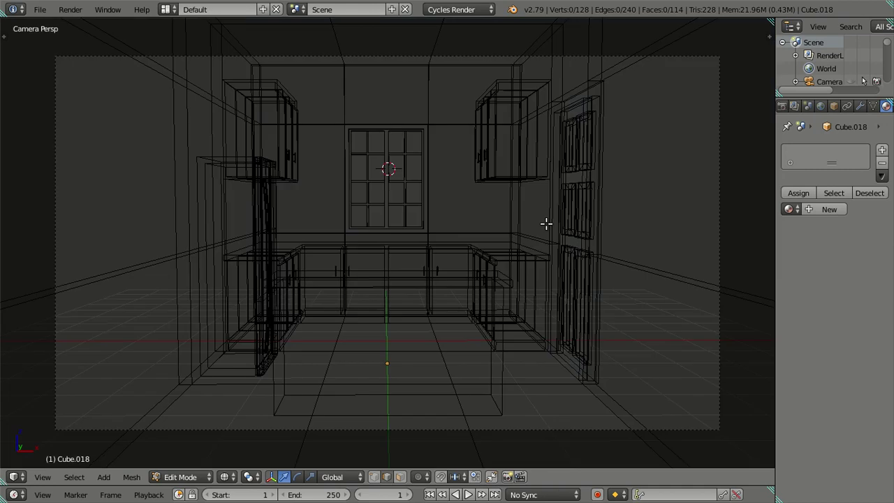
Re-select the floor and ceiling faces in solid view to verify them, then deselect
{"action": "mouse_move", "coordinate": [530, 211]}
{"action": "middle_mouse_down"}
{"action": "mouse_move", "coordinate": [537, 242]}
{"action": "mouse_move", "coordinate": [515, 259]}
{"action": "middle_mouse_up"}
{"action": "key", "text": "z"}
{"action": "right_click", "coordinate": [514, 249]}
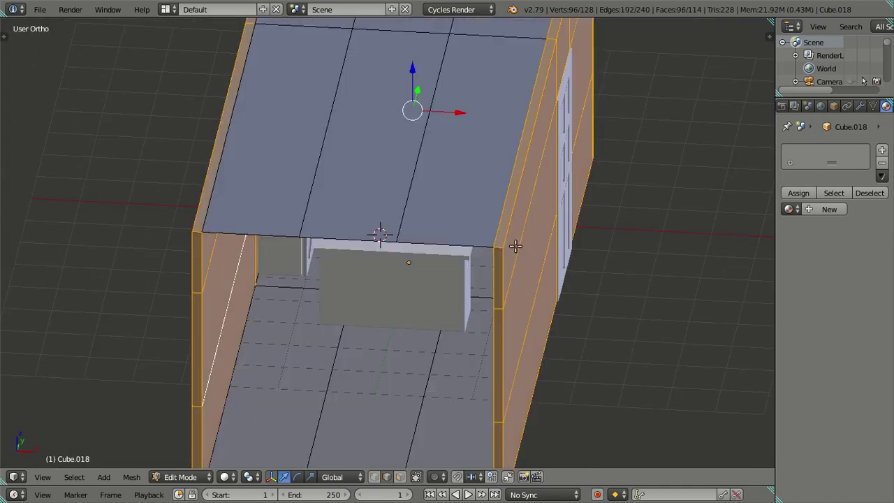
{"action": "right_click", "coordinate": [514, 245]}
{"action": "key", "text": "ctrl+l"}
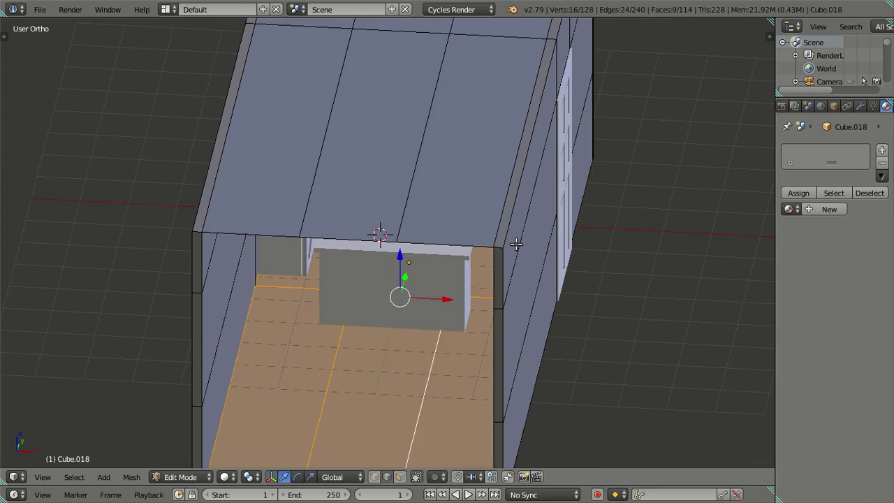
{"action": "mouse_move", "coordinate": [515, 243]}
{"action": "middle_mouse_down"}
{"action": "mouse_move", "coordinate": [515, 273]}
{"action": "mouse_move", "coordinate": [515, 256]}
{"action": "middle_mouse_up"}
{"action": "right_click", "coordinate": [514, 254]}
{"action": "key", "text": "ctrl+l"}
{"action": "key", "text": "a"}
{"action": "mouse_move", "coordinate": [347, 315]}
{"action": "middle_mouse_down"}
{"action": "mouse_move", "coordinate": [396, 287]}
{"action": "mouse_move", "coordinate": [373, 235]}
{"action": "mouse_move", "coordinate": [301, 280]}
{"action": "middle_mouse_up"}
{"action": "scroll", "coordinate": [397, 288], "scroll_direction": "up", "scroll_amount": 3}
Back in Object Mode, assign the existing material 'Material' to the room shell
{"action": "key", "text": "Tab"}
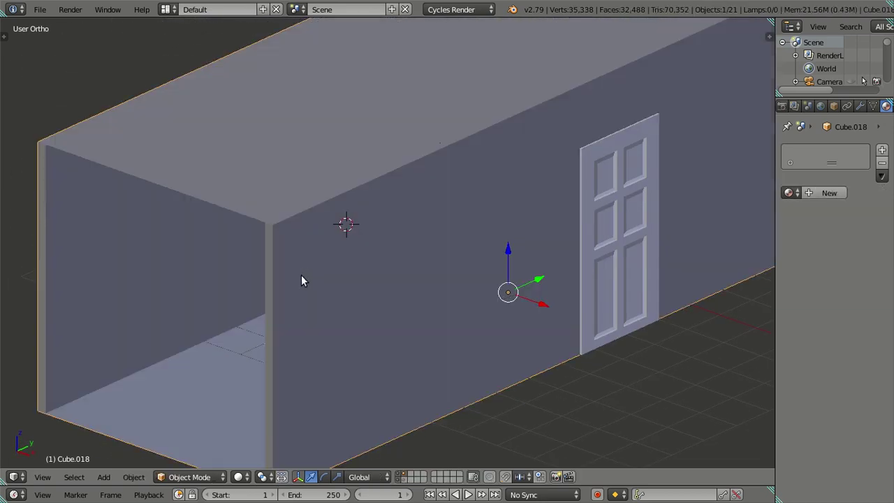
{"action": "left_click", "coordinate": [789, 193]}
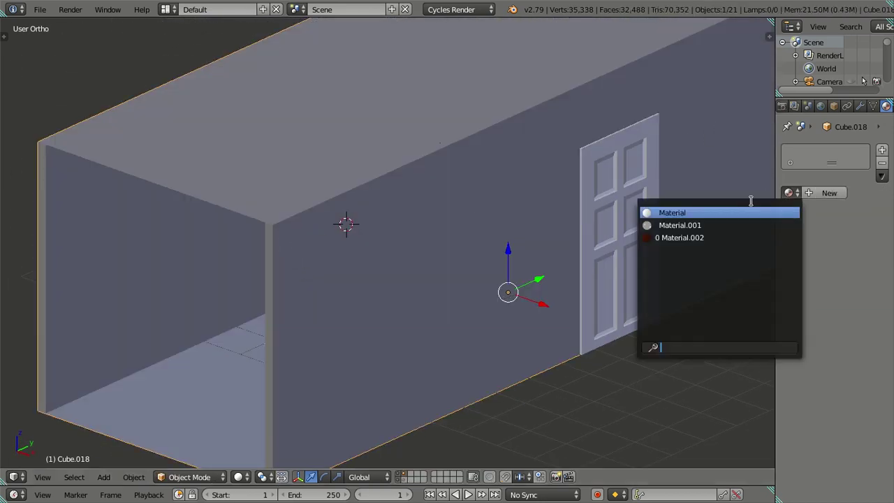
{"action": "left_click", "coordinate": [718, 213]}
{"action": "mouse_move", "coordinate": [421, 193]}
{"action": "middle_mouse_down"}
{"action": "mouse_move", "coordinate": [506, 188]}
{"action": "mouse_move", "coordinate": [511, 229]}
{"action": "mouse_move", "coordinate": [466, 203]}
{"action": "mouse_move", "coordinate": [485, 214]}
{"action": "mouse_move", "coordinate": [479, 231]}
{"action": "mouse_move", "coordinate": [371, 231]}
{"action": "mouse_move", "coordinate": [404, 243]}
{"action": "mouse_move", "coordinate": [530, 215]}
{"action": "mouse_move", "coordinate": [441, 227]}
{"action": "mouse_move", "coordinate": [451, 221]}
{"action": "mouse_move", "coordinate": [470, 244]}
{"action": "middle_mouse_up"}
{"action": "key", "text": "a"}
Select the house box and snap the 3D cursor to the world centre
{"action": "scroll", "coordinate": [404, 243], "scroll_direction": "down", "scroll_amount": 4}
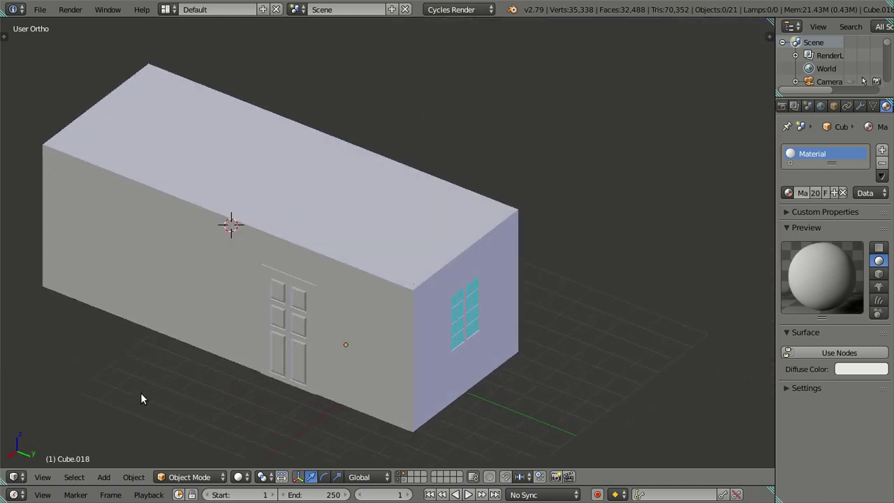
{"action": "right_click", "coordinate": [444, 257]}
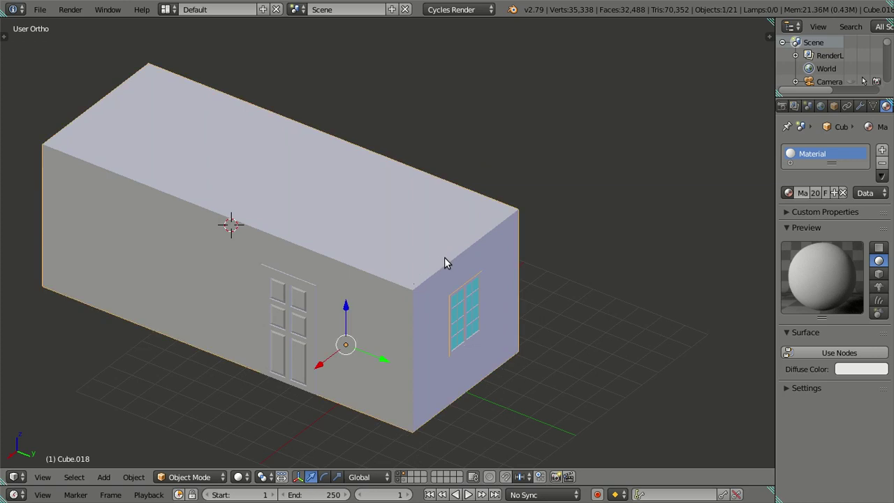
{"action": "scroll", "coordinate": [514, 283], "scroll_direction": "down", "scroll_amount": 2}
{"action": "scroll", "coordinate": [517, 288], "scroll_direction": "down", "scroll_amount": 2}
{"action": "mouse_move", "coordinate": [517, 288]}
{"action": "middle_mouse_down"}
{"action": "mouse_move", "coordinate": [542, 323]}
{"action": "mouse_move", "coordinate": [544, 296]}
{"action": "mouse_move", "coordinate": [555, 303]}
{"action": "middle_mouse_up"}
{"action": "key", "text": "shift+s"}
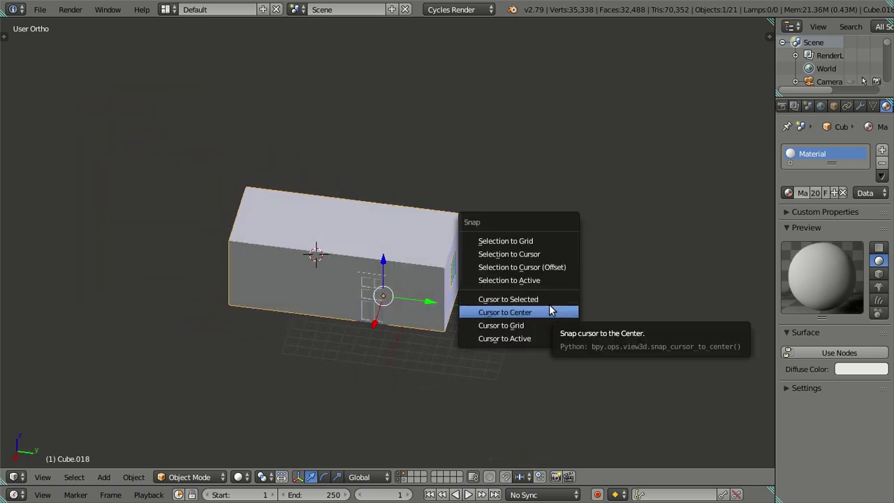
{"action": "left_click", "coordinate": [552, 310]}
On an empty layer, add a plane rotated 90° about X
{"action": "mouse_move", "coordinate": [276, 262]}
{"action": "middle_mouse_down"}
{"action": "mouse_move", "coordinate": [318, 195]}
{"action": "mouse_move", "coordinate": [336, 202]}
{"action": "mouse_move", "coordinate": [315, 249]}
{"action": "middle_mouse_up"}
{"action": "scroll", "coordinate": [346, 273], "scroll_direction": "up", "scroll_amount": 2}
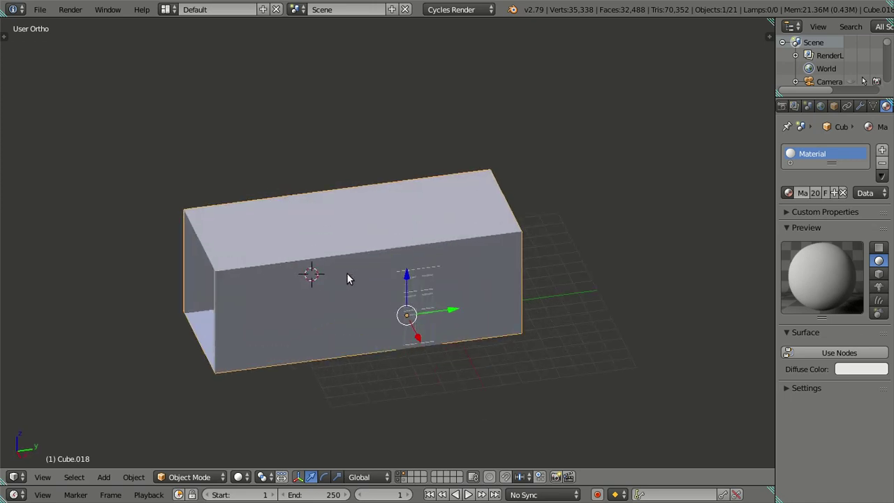
{"action": "left_click", "coordinate": [405, 480]}
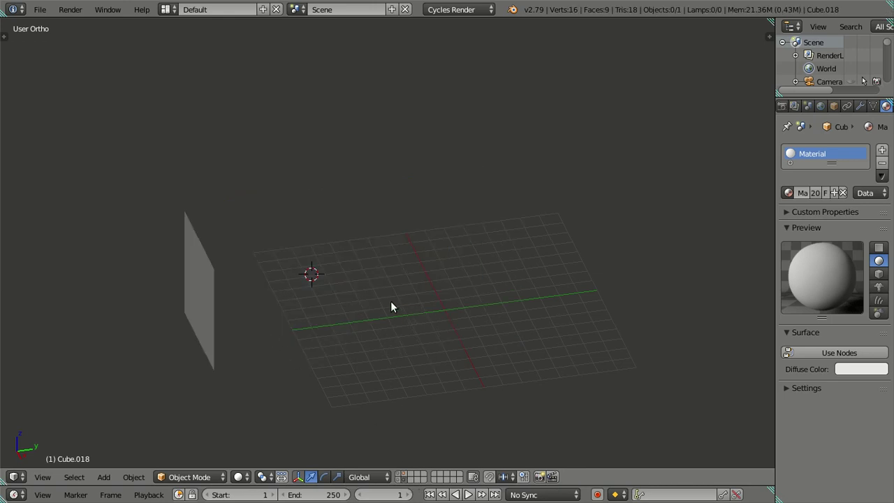
{"action": "key", "text": "shift+a"}
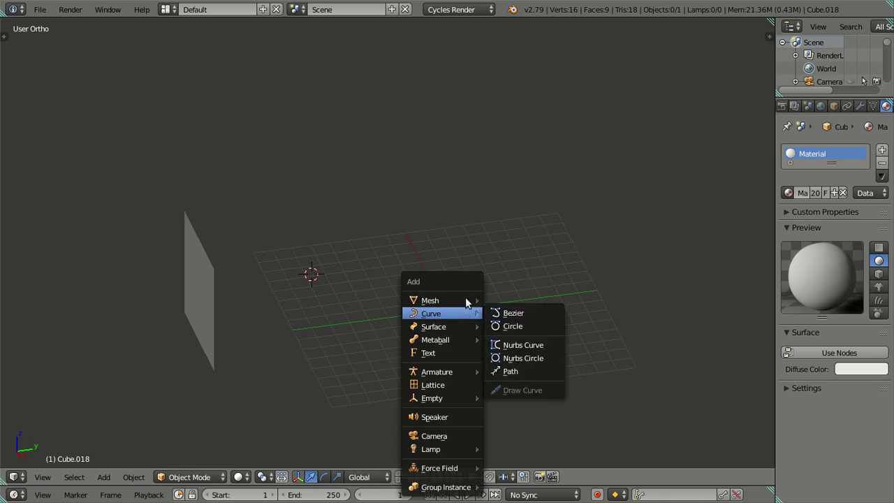
{"action": "left_click", "coordinate": [506, 300]}
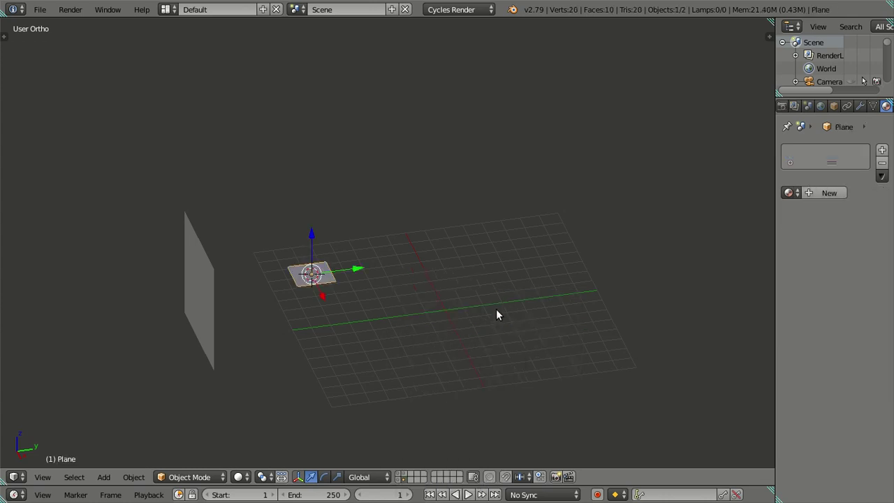
{"action": "type", "text": "rx90"}
{"action": "key", "text": "Return"}
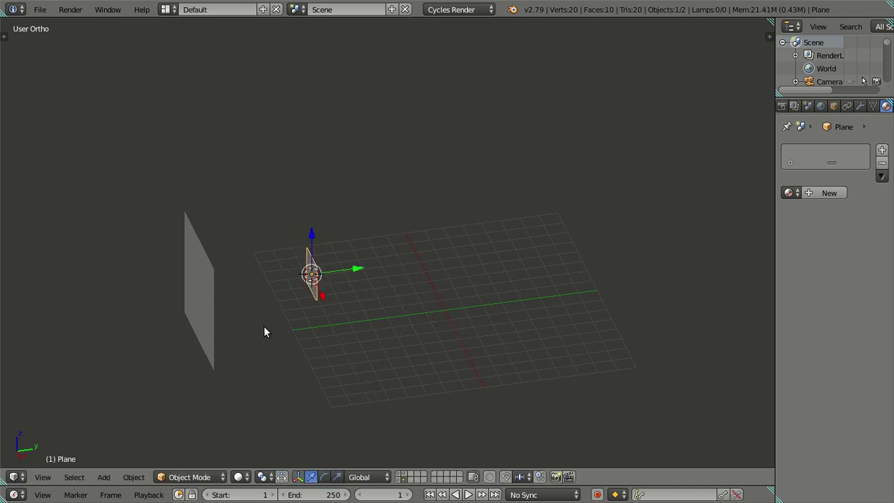
Show the door/window and house layers again and select the house box in wireframe
{"action": "left_click", "coordinate": [400, 479]}
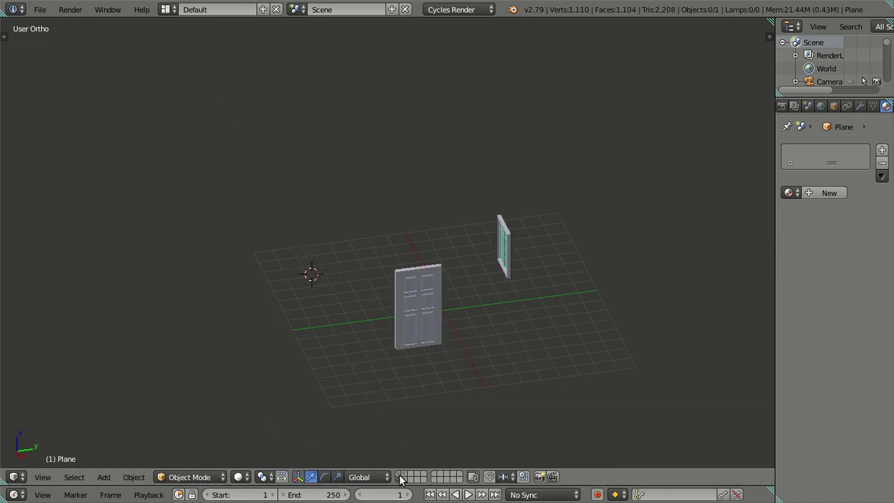
{"action": "left_click", "coordinate": [406, 477], "text": "shift"}
{"action": "mouse_move", "coordinate": [404, 352]}
{"action": "middle_mouse_down"}
{"action": "mouse_move", "coordinate": [373, 339]}
{"action": "mouse_move", "coordinate": [390, 278]}
{"action": "middle_mouse_up"}
{"action": "right_click", "coordinate": [414, 296]}
{"action": "key", "text": "z"}
{"action": "mouse_move", "coordinate": [402, 311]}
{"action": "middle_mouse_down"}
{"action": "mouse_move", "coordinate": [403, 348]}
{"action": "mouse_move", "coordinate": [447, 349]}
{"action": "middle_mouse_up"}
Snap the 3D cursor back to the world centre and return to solid shading
{"action": "key", "text": "shift+a"}
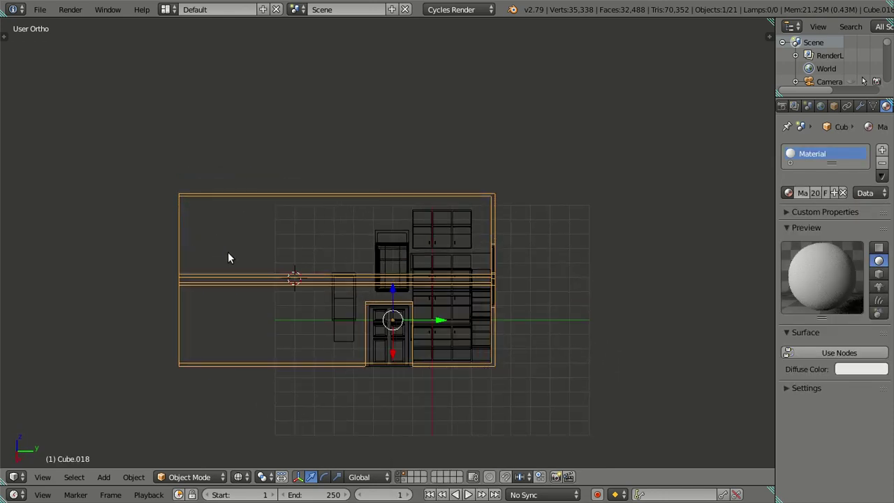
{"action": "key", "text": "shift+s"}
{"action": "left_click", "coordinate": [310, 257]}
{"action": "key", "text": "a"}
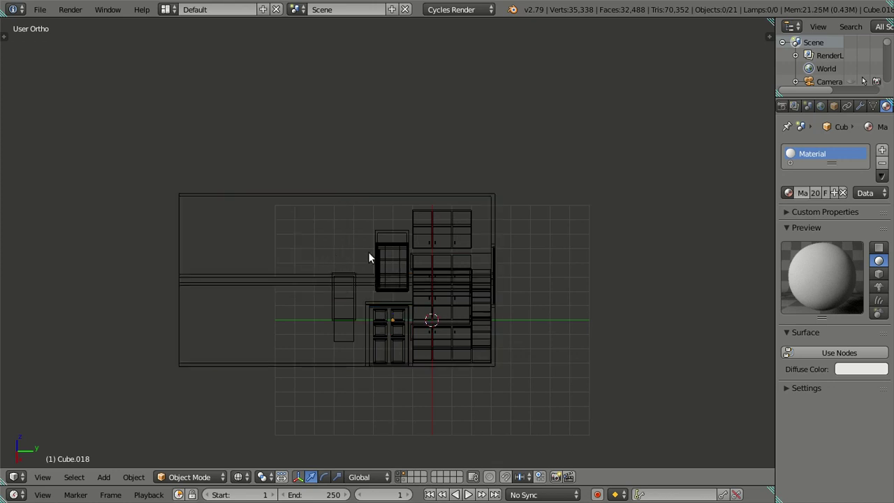
{"action": "key", "text": "z"}
{"action": "middle_click_drag", "start_coordinate": [455, 259], "coordinate": [403, 261], "text": "shift"}
{"action": "key", "text": "shift+a"}
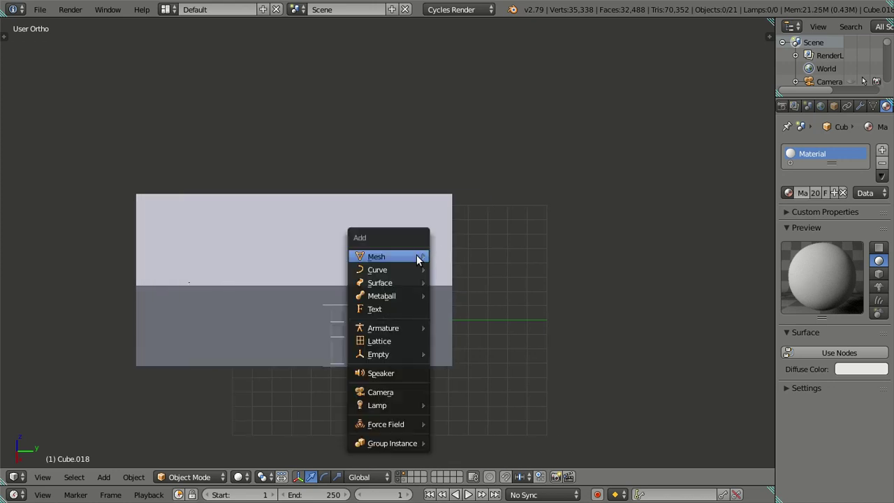
{"action": "mouse_move", "coordinate": [377, 404]}
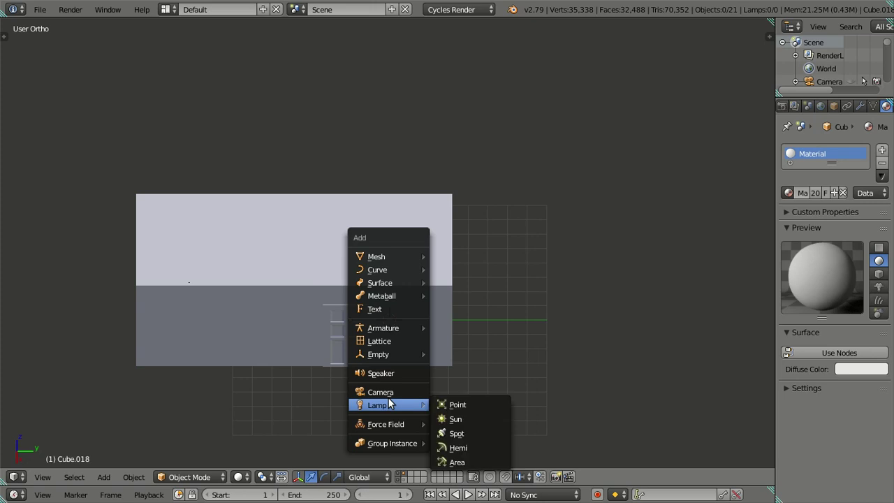
Add a Sun lamp and raise it high above the house in side view
{"action": "left_click", "coordinate": [454, 418]}
{"action": "mouse_move", "coordinate": [440, 408]}
{"action": "middle_mouse_down"}
{"action": "mouse_move", "coordinate": [417, 314]}
{"action": "mouse_move", "coordinate": [389, 297]}
{"action": "middle_mouse_up"}
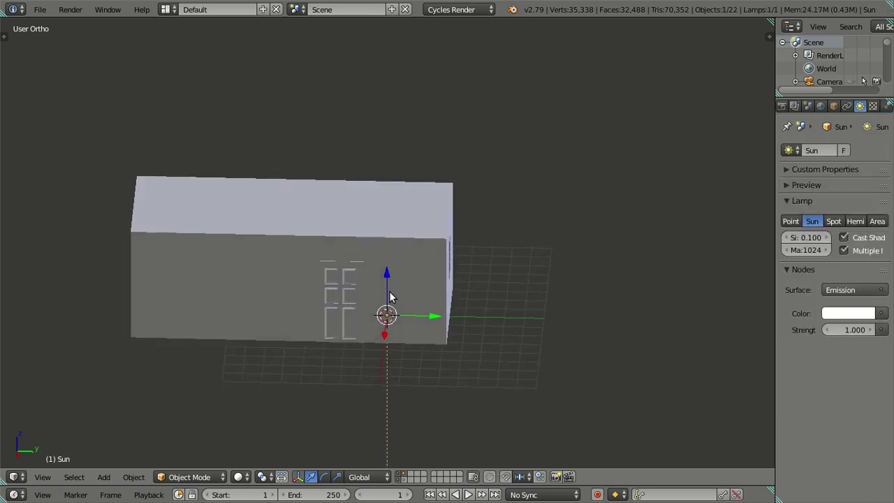
{"action": "key", "text": "KP_3"}
{"action": "key", "text": "g"}
{"action": "key", "text": "z"}
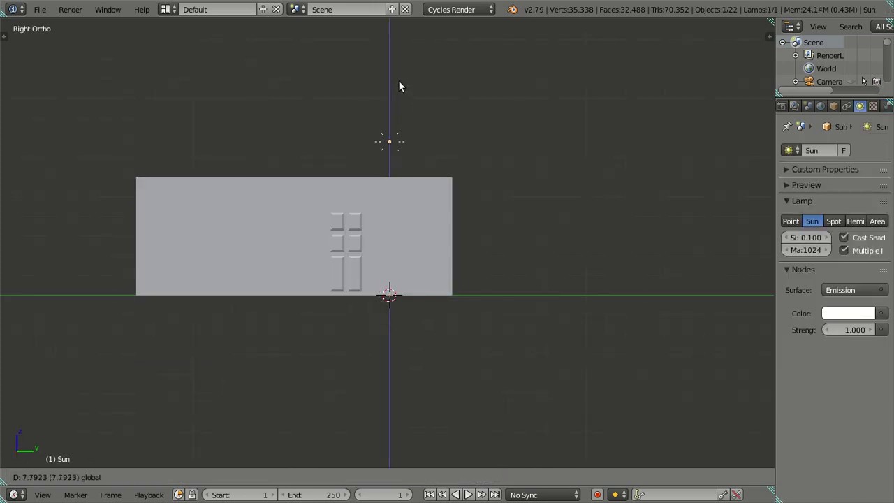
{"action": "left_click", "coordinate": [400, 38]}
Move the Sun lamp along Y to sit off to the side of the house
{"action": "key", "text": "g"}
{"action": "key", "text": "y"}
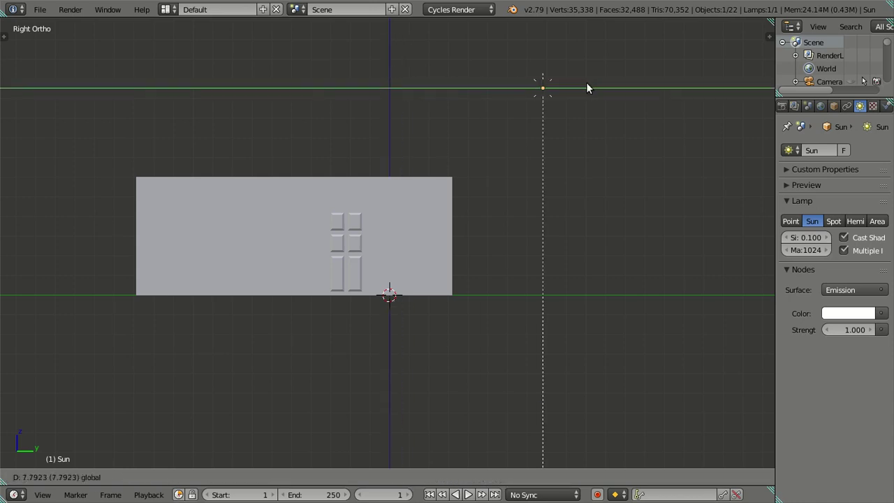
{"action": "left_click", "coordinate": [587, 83]}
{"action": "key", "text": "g"}
{"action": "key", "text": "y"}
{"action": "left_click", "coordinate": [699, 92]}
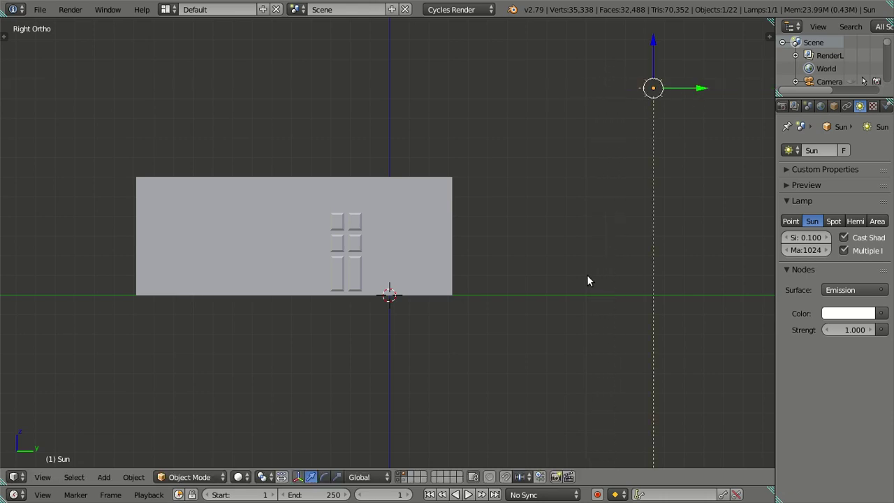
Rotate the Sun lamp to angle down toward the house
{"action": "key", "text": "r"}
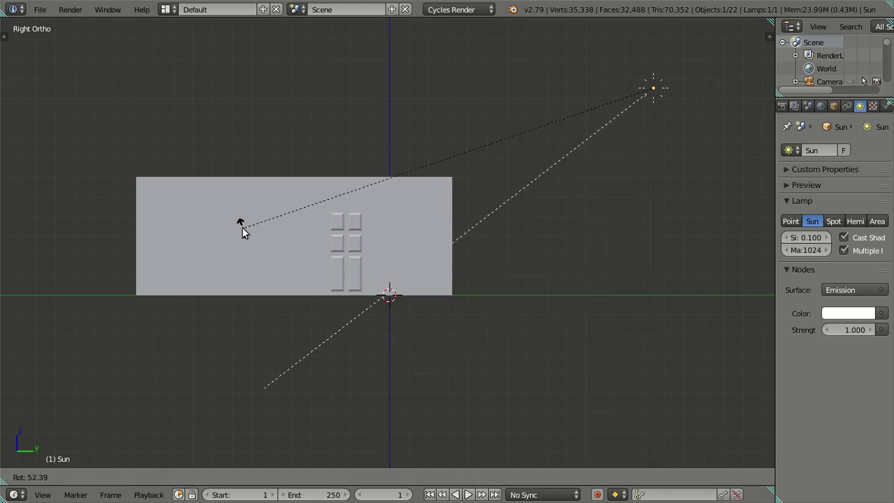
{"action": "left_click", "coordinate": [214, 208]}
{"action": "left_click_drag", "start_coordinate": [652, 44], "coordinate": [670, 64]}
{"action": "key", "text": "r"}
{"action": "left_click", "coordinate": [499, 388]}
{"action": "mouse_move", "coordinate": [375, 229]}
{"action": "middle_mouse_down"}
{"action": "mouse_move", "coordinate": [297, 240]}
{"action": "mouse_move", "coordinate": [335, 259]}
{"action": "mouse_move", "coordinate": [312, 267]}
{"action": "mouse_move", "coordinate": [325, 295]}
{"action": "mouse_move", "coordinate": [319, 358]}
{"action": "middle_mouse_up"}
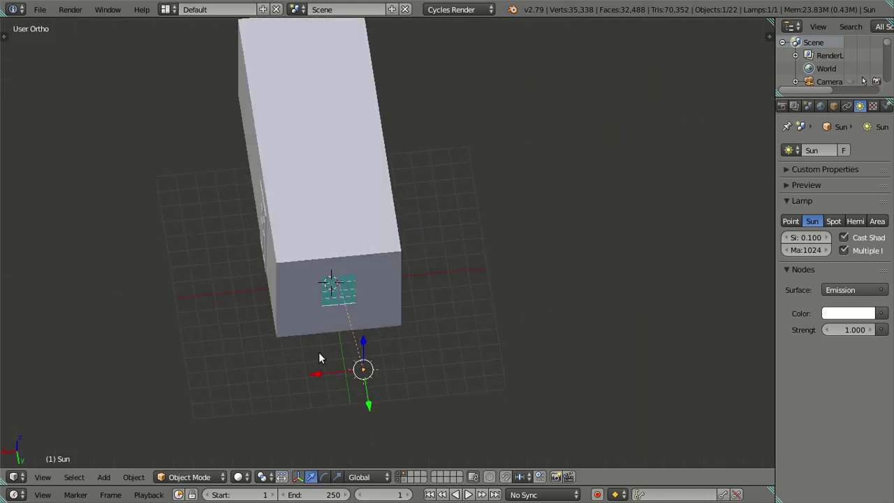
In top wireframe view, shift the Sun lamp sideways along X
{"action": "key", "text": "KP_7"}
{"action": "scroll", "coordinate": [509, 125], "scroll_direction": "down", "scroll_amount": 3}
{"action": "key", "text": "z"}
{"action": "middle_click_drag", "start_coordinate": [464, 181], "coordinate": [453, 307], "text": "shift"}
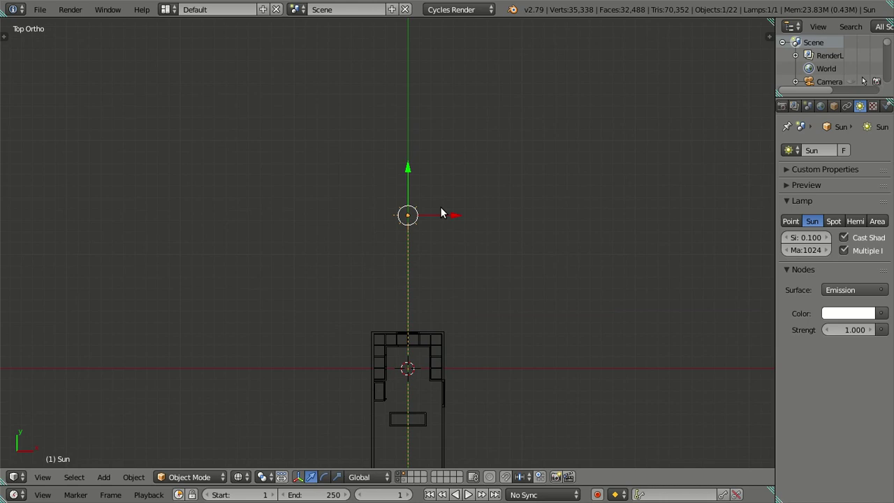
{"action": "key", "text": "g"}
{"action": "key", "text": "x"}
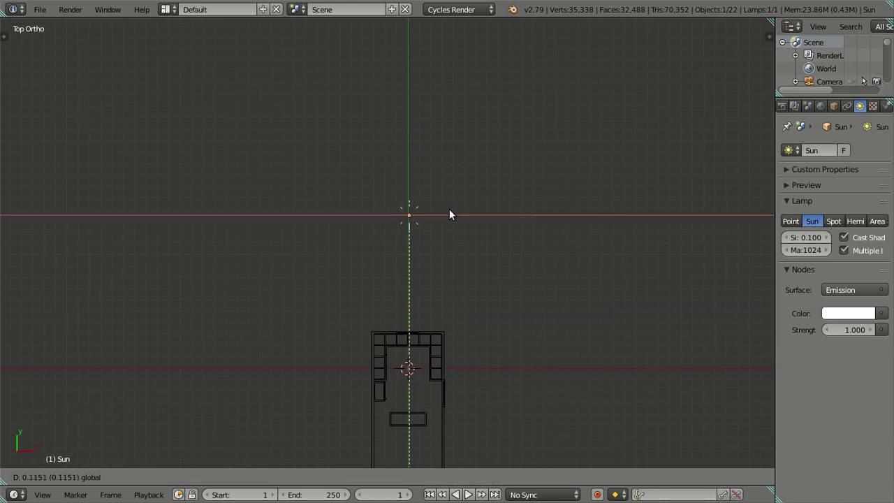
{"action": "left_click", "coordinate": [452, 215]}
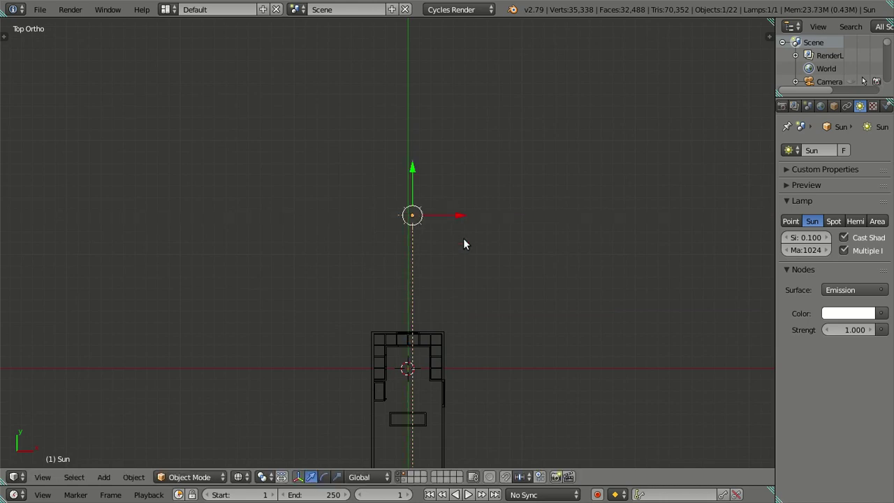
Adjust the Sun lamp's direction toward the window and finalize its X position
{"action": "key", "text": "r"}
{"action": "left_click", "coordinate": [497, 320]}
{"action": "key", "text": "g"}
{"action": "key", "text": "x"}
{"action": "left_click", "coordinate": [462, 209]}
{"action": "mouse_move", "coordinate": [481, 373]}
{"action": "middle_mouse_down"}
{"action": "mouse_move", "coordinate": [482, 240]}
{"action": "mouse_move", "coordinate": [461, 205]}
{"action": "mouse_move", "coordinate": [443, 213]}
{"action": "middle_mouse_up"}
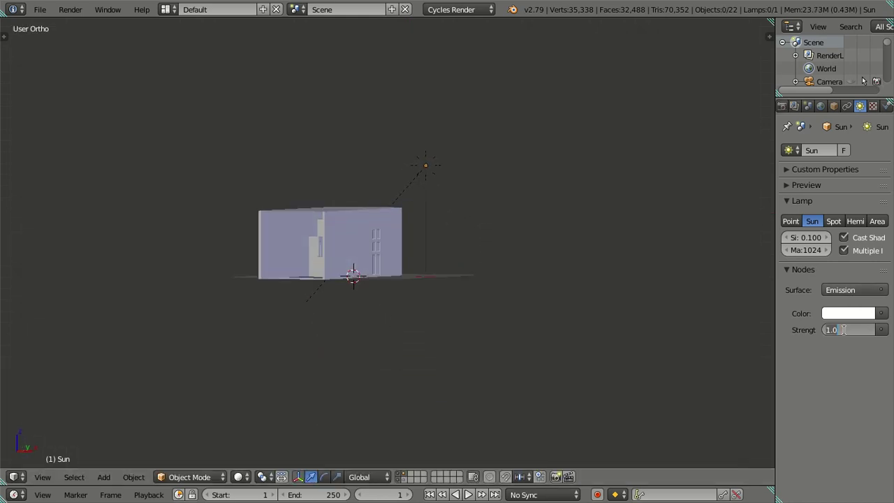
{"action": "type", "text": "a"}
Set Cycles render samples to 10 in the Sampling panel
{"action": "key", "text": "Return"}
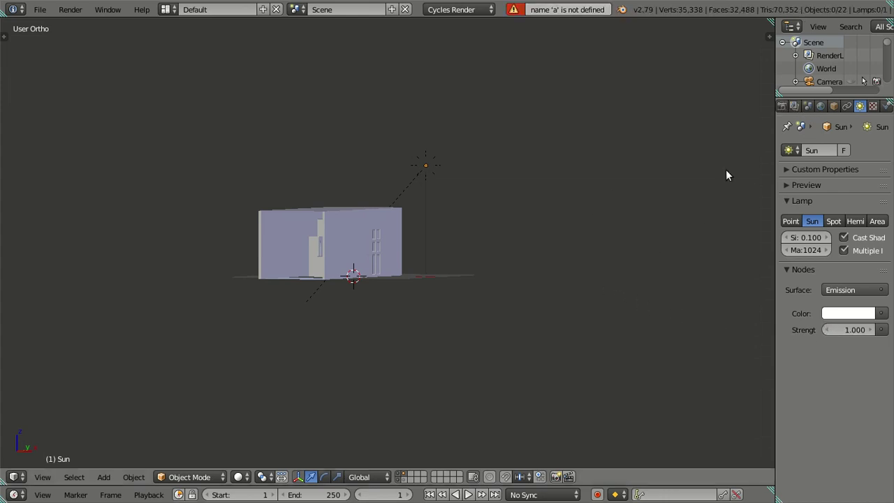
{"action": "left_click", "coordinate": [782, 106]}
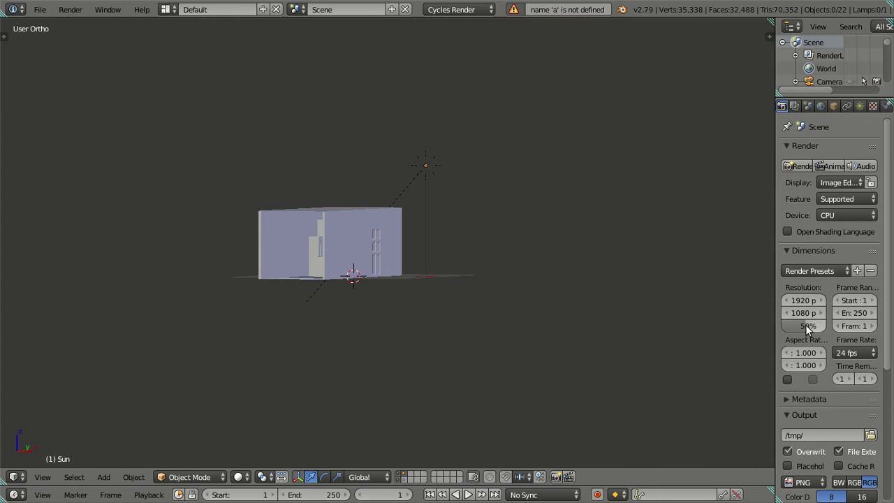
{"action": "scroll", "coordinate": [805, 328], "scroll_direction": "down", "scroll_amount": 7}
{"action": "left_click", "coordinate": [785, 347]}
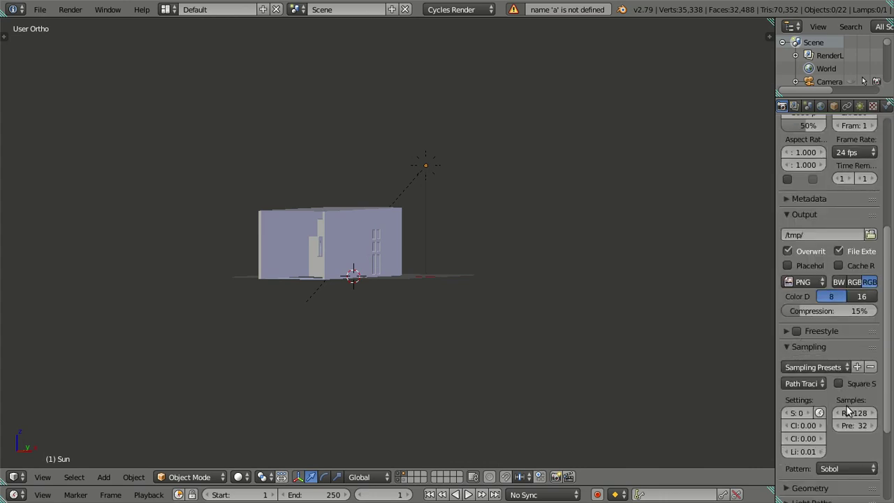
{"action": "type", "text": "1"}
{"action": "key", "text": "Return"}
Switch to the camera view and save the blend file, overwriting it
{"action": "left_click", "coordinate": [70, 9]}
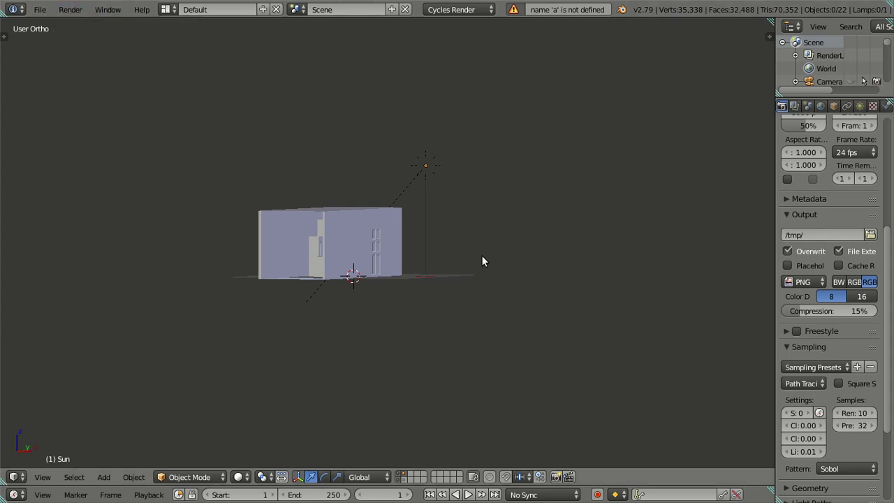
{"action": "key", "text": "KP_0"}
{"action": "key", "text": "ctrl+s"}
{"action": "left_click", "coordinate": [467, 249]}
Render a test image from the camera, then cancel it partway
{"action": "left_click", "coordinate": [70, 9]}
{"action": "left_click", "coordinate": [81, 25]}
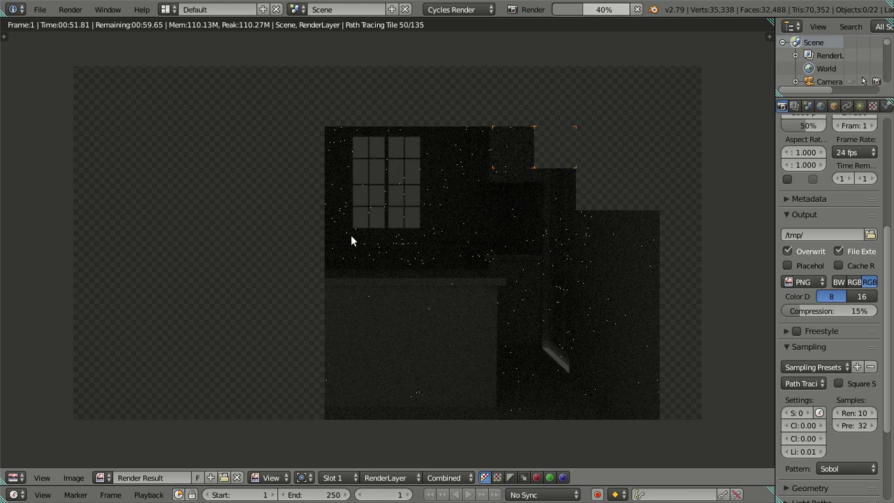
{"action": "key", "text": "Escape"}
{"action": "mouse_move", "coordinate": [465, 303]}
{"action": "middle_mouse_down"}
{"action": "mouse_move", "coordinate": [276, 314]}
{"action": "mouse_move", "coordinate": [268, 328]}
{"action": "middle_mouse_up"}
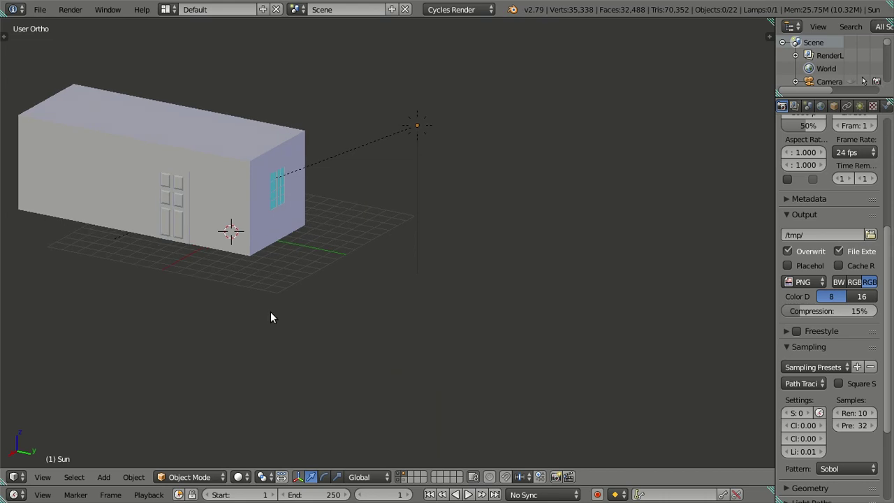
Delete the Sun lamp and select the house box
{"action": "right_click", "coordinate": [417, 126]}
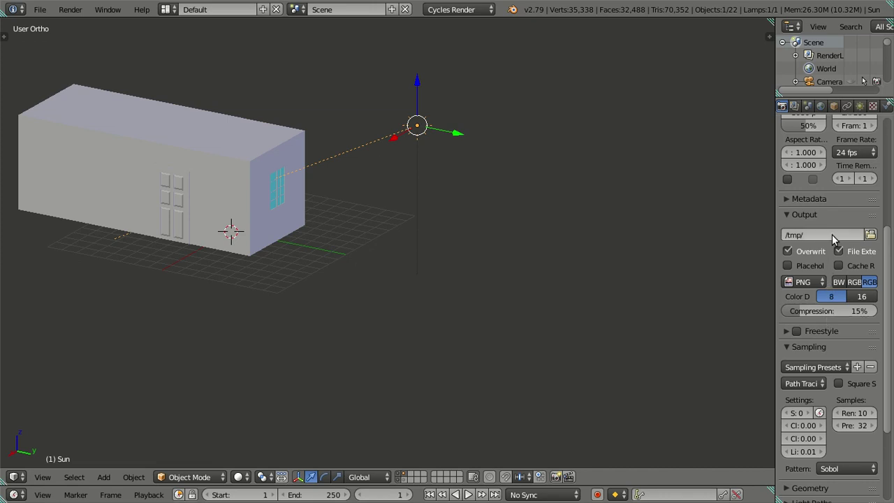
{"action": "key", "text": "x"}
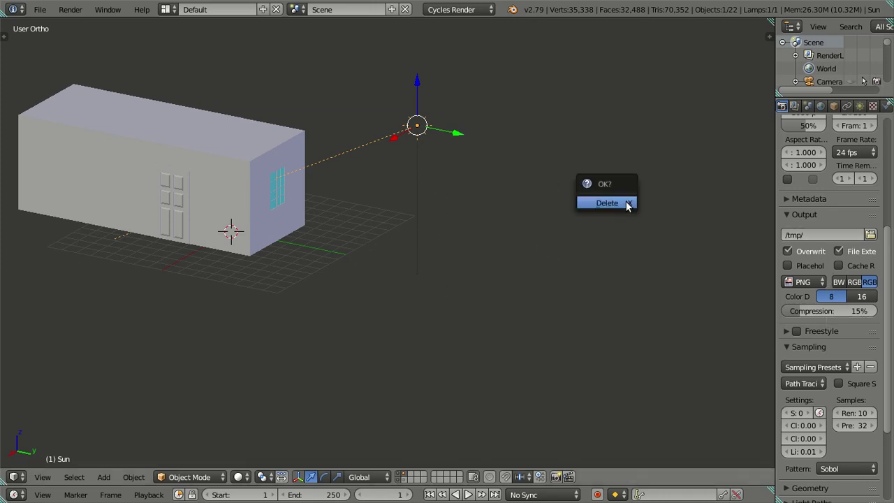
{"action": "left_click", "coordinate": [627, 206]}
{"action": "mouse_move", "coordinate": [591, 217]}
{"action": "middle_mouse_down"}
{"action": "mouse_move", "coordinate": [254, 253]}
{"action": "mouse_move", "coordinate": [397, 222]}
{"action": "mouse_move", "coordinate": [415, 184]}
{"action": "mouse_move", "coordinate": [382, 285]}
{"action": "mouse_move", "coordinate": [432, 310]}
{"action": "mouse_move", "coordinate": [442, 293]}
{"action": "mouse_move", "coordinate": [421, 214]}
{"action": "mouse_move", "coordinate": [421, 259]}
{"action": "middle_mouse_up"}
{"action": "scroll", "coordinate": [391, 155], "scroll_direction": "up", "scroll_amount": 3}
{"action": "mouse_move", "coordinate": [392, 154]}
{"action": "middle_mouse_down"}
{"action": "mouse_move", "coordinate": [409, 162]}
{"action": "mouse_move", "coordinate": [427, 152]}
{"action": "mouse_move", "coordinate": [440, 170]}
{"action": "middle_mouse_up"}
{"action": "right_click", "coordinate": [440, 169]}
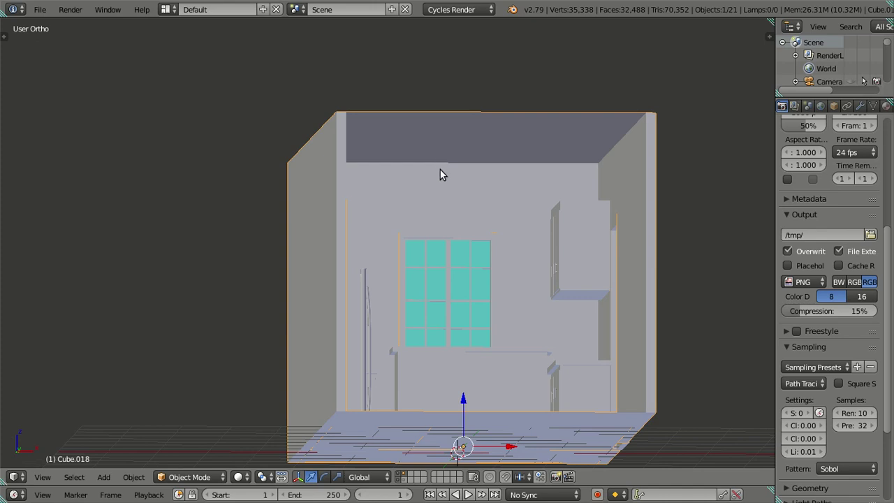
Show only the room box's layer and orbit to a front view of it
{"action": "key", "text": "KP_0"}
{"action": "scroll", "coordinate": [427, 157], "scroll_direction": "down", "scroll_amount": 3}
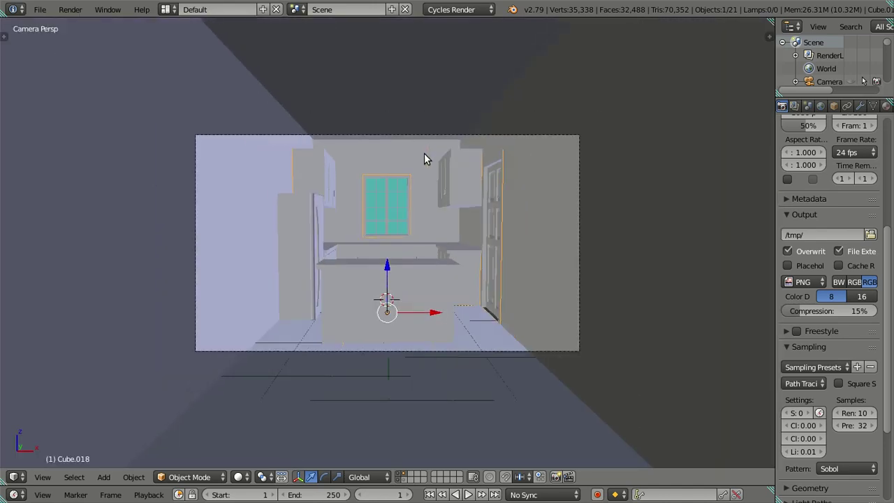
{"action": "scroll", "coordinate": [427, 157], "scroll_direction": "up", "scroll_amount": 2}
{"action": "scroll", "coordinate": [427, 158], "scroll_direction": "up", "scroll_amount": 1}
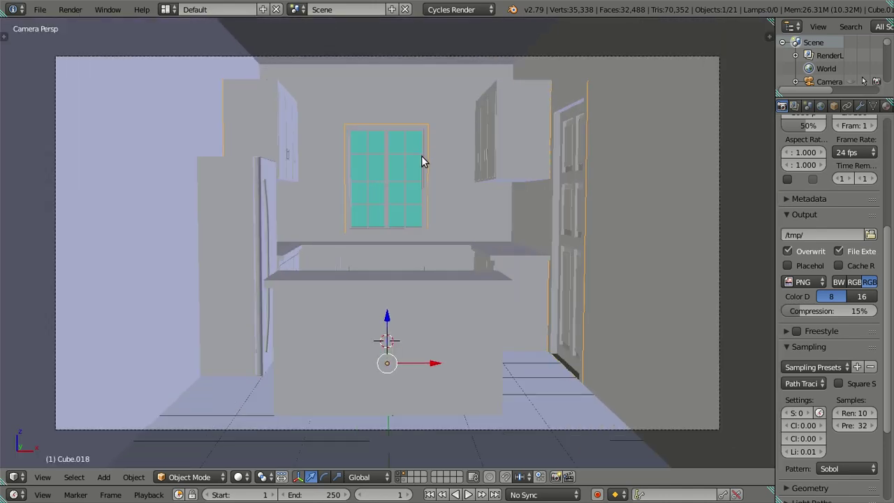
{"action": "mouse_move", "coordinate": [406, 87]}
{"action": "middle_mouse_down"}
{"action": "mouse_move", "coordinate": [357, 93]}
{"action": "mouse_move", "coordinate": [327, 124]}
{"action": "middle_mouse_up"}
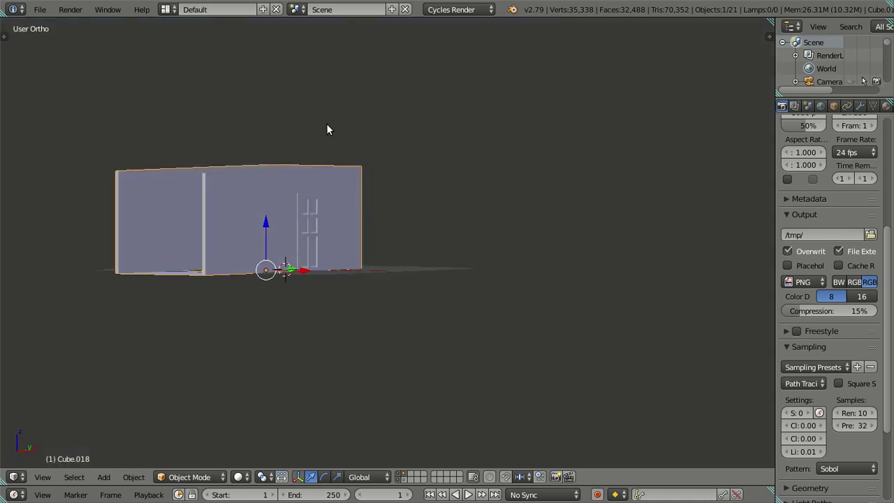
{"action": "left_click", "coordinate": [407, 481]}
{"action": "mouse_move", "coordinate": [262, 222]}
{"action": "middle_mouse_down"}
{"action": "mouse_move", "coordinate": [286, 260]}
{"action": "mouse_move", "coordinate": [303, 235]}
{"action": "mouse_move", "coordinate": [311, 186]}
{"action": "mouse_move", "coordinate": [354, 261]}
{"action": "mouse_move", "coordinate": [408, 257]}
{"action": "mouse_move", "coordinate": [354, 251]}
{"action": "middle_mouse_up"}
{"action": "scroll", "coordinate": [371, 275], "scroll_direction": "up", "scroll_amount": 2}
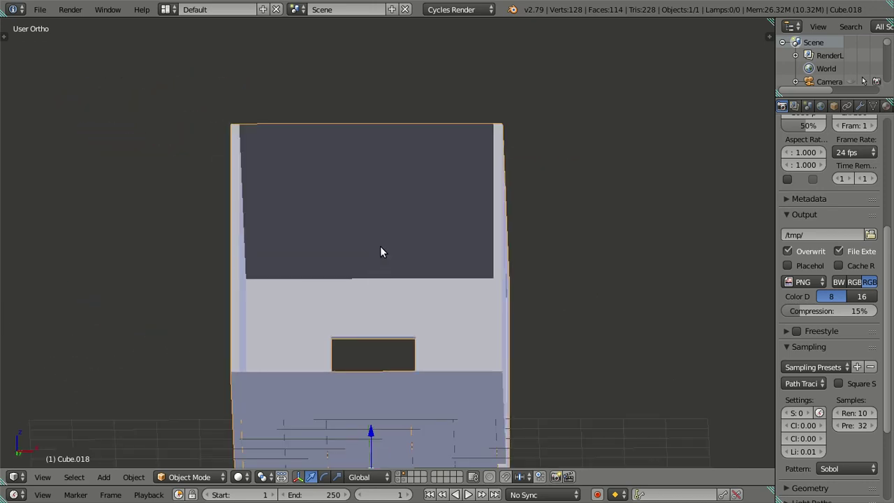
In Edit Mode, select the ceiling panel face of the room box by its four edges
{"action": "key", "text": "Tab"}
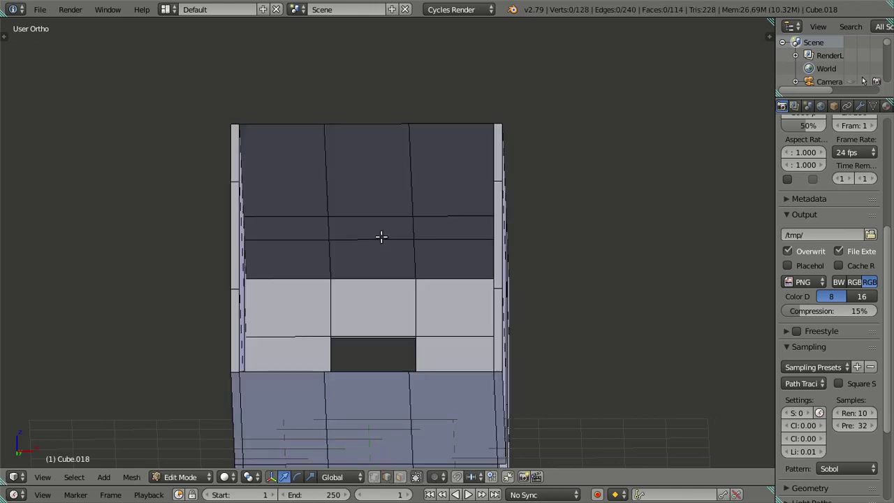
{"action": "right_click", "coordinate": [371, 240]}
{"action": "right_click", "coordinate": [349, 218], "text": "shift"}
{"action": "right_click", "coordinate": [329, 225], "text": "shift"}
{"action": "right_click", "coordinate": [403, 227], "text": "shift"}
{"action": "scroll", "coordinate": [419, 258], "scroll_direction": "down", "scroll_amount": 3}
{"action": "middle_click_drag", "start_coordinate": [424, 270], "coordinate": [447, 344]}
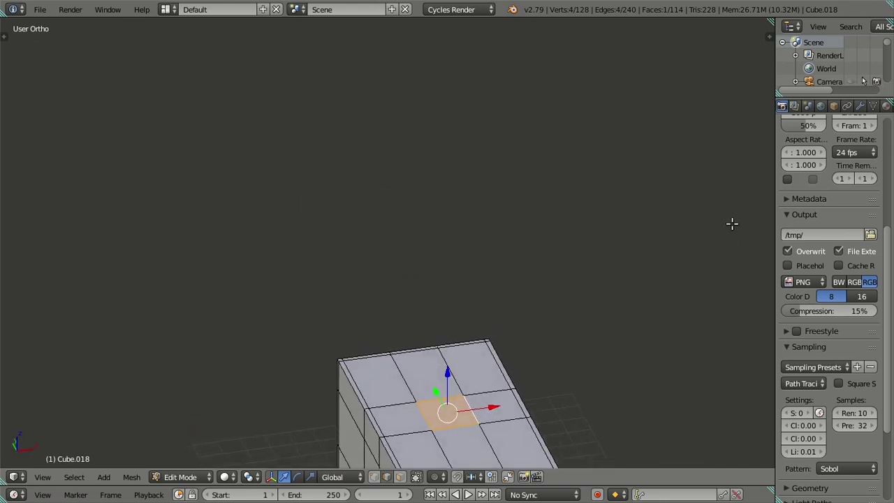
Keep Material in the first slot and add a second slot holding Material.003
{"action": "left_click", "coordinate": [885, 106]}
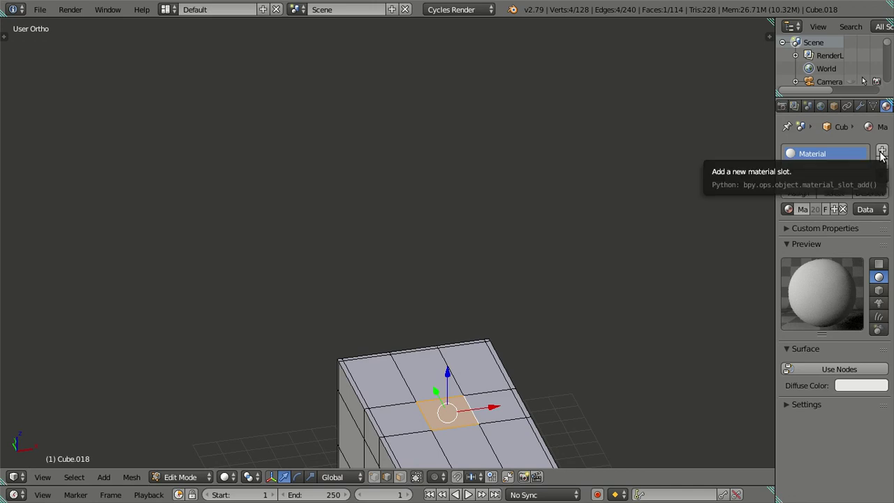
{"action": "left_click", "coordinate": [831, 208]}
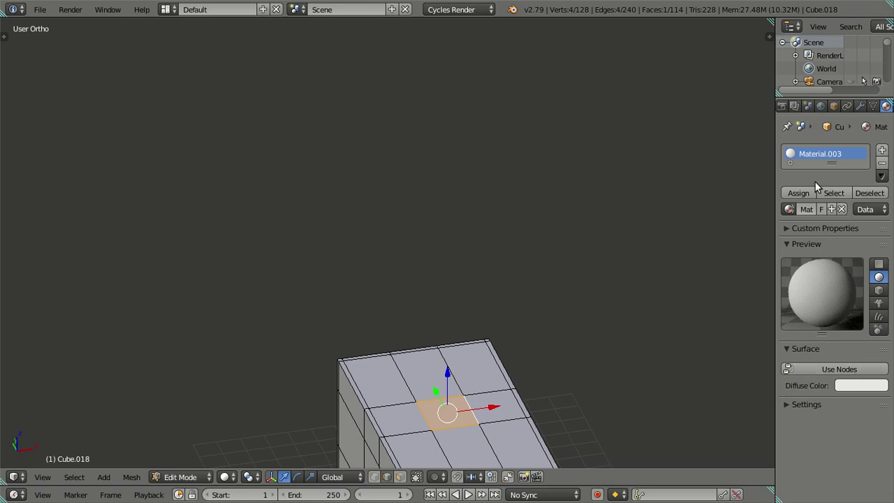
{"action": "left_click", "coordinate": [789, 209]}
{"action": "left_click", "coordinate": [708, 228]}
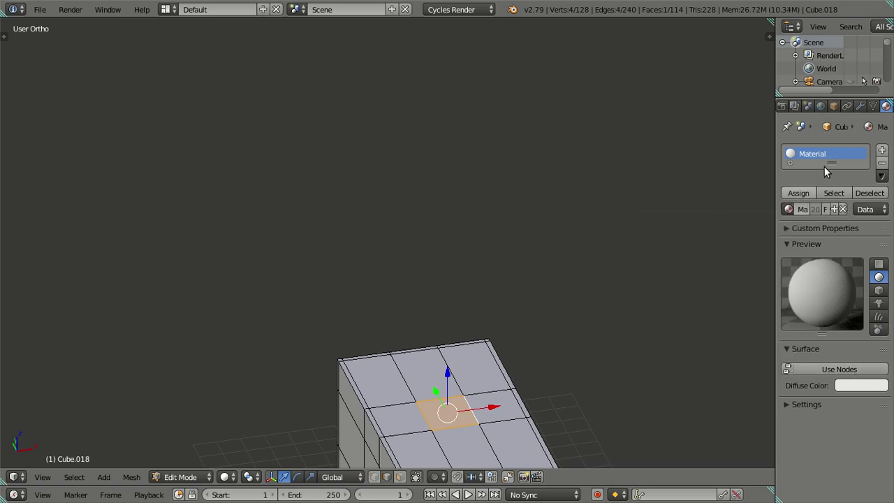
{"action": "left_click", "coordinate": [880, 151]}
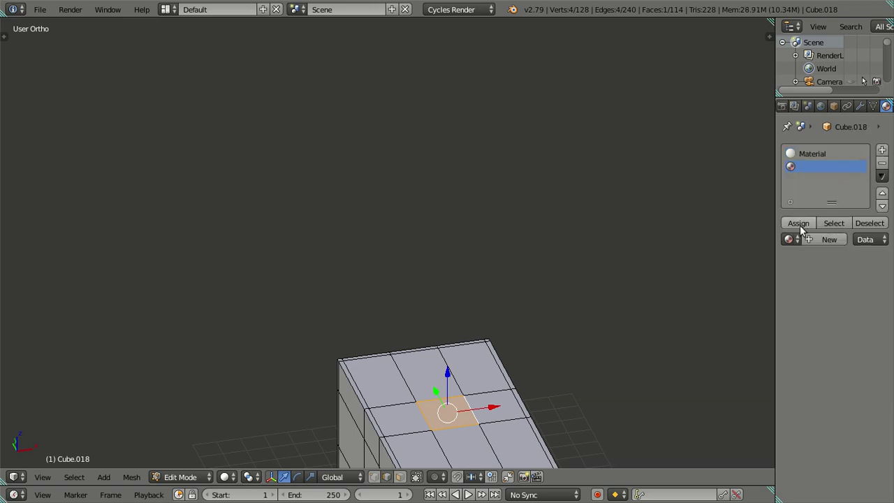
{"action": "left_click", "coordinate": [789, 239]}
{"action": "left_click", "coordinate": [724, 294]}
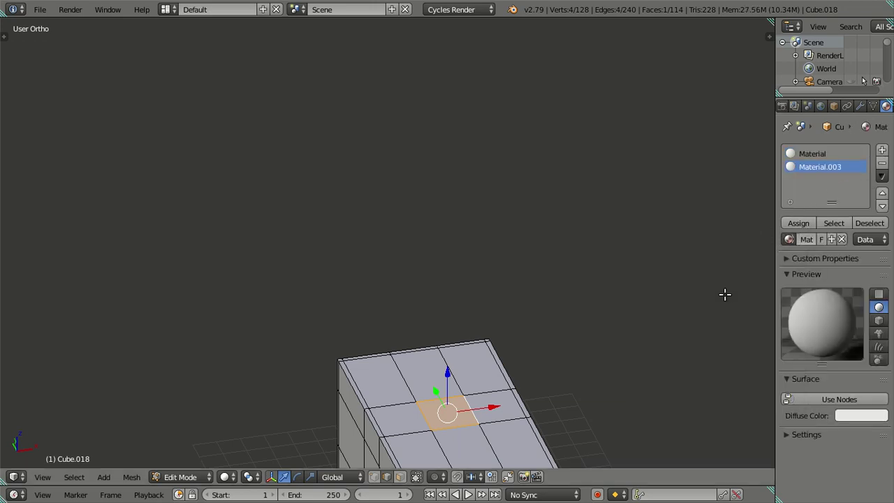
Enable nodes for Material.003 and make its surface an Emission shader with strength 4
{"action": "middle_click_drag", "start_coordinate": [526, 202], "coordinate": [480, 15], "text": "shift"}
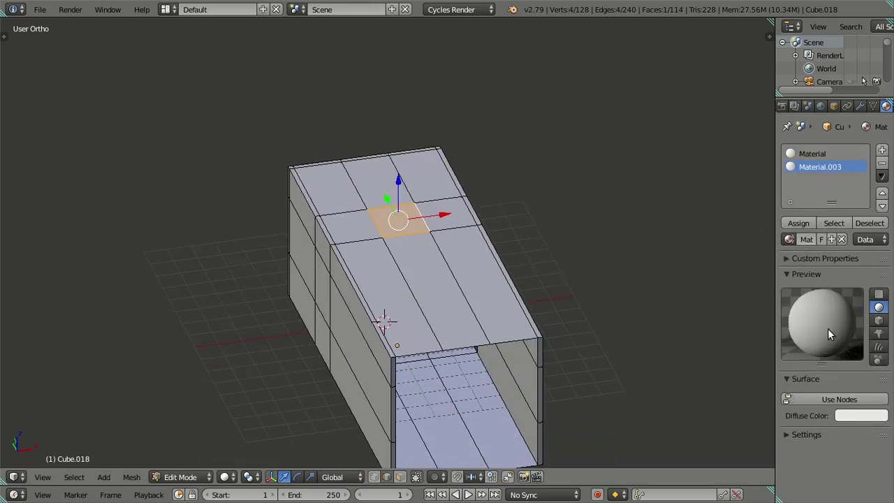
{"action": "left_click", "coordinate": [838, 400]}
{"action": "scroll", "coordinate": [845, 370], "scroll_direction": "down", "scroll_amount": 2}
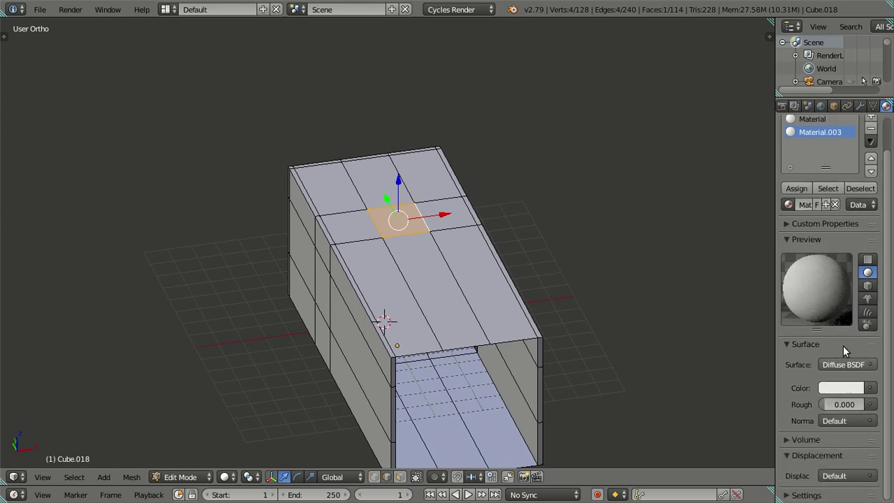
{"action": "left_click", "coordinate": [838, 363]}
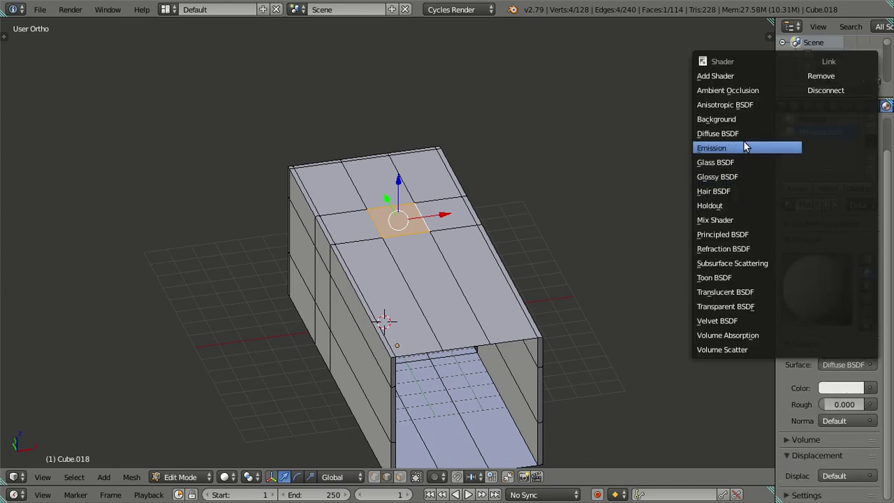
{"action": "left_click", "coordinate": [745, 147]}
{"action": "left_click", "coordinate": [842, 404]}
{"action": "type", "text": "4"}
{"action": "key", "text": "Return"}
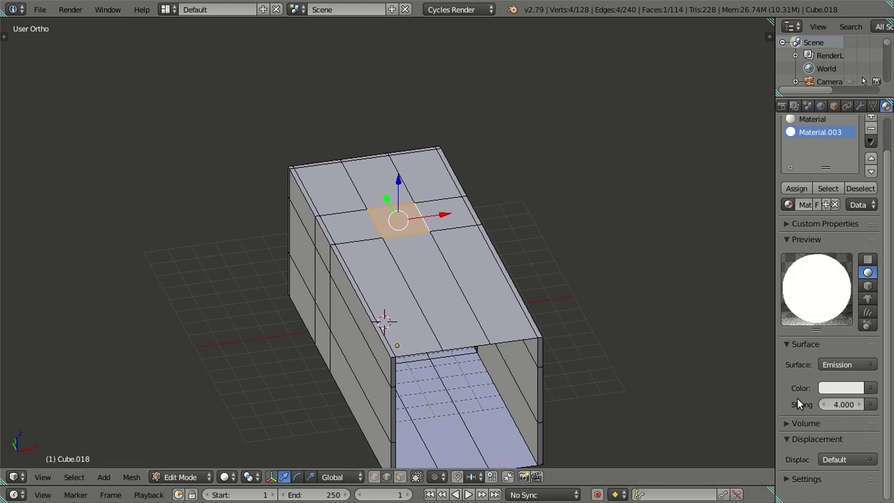
Raise the emission strength to 6, deselect the face, and return to Object Mode
{"action": "key", "text": "a"}
{"action": "key", "text": "KP_1"}
{"action": "mouse_move", "coordinate": [504, 331]}
{"action": "middle_mouse_down"}
{"action": "mouse_move", "coordinate": [493, 343]}
{"action": "mouse_move", "coordinate": [439, 335]}
{"action": "mouse_move", "coordinate": [590, 375]}
{"action": "middle_mouse_up"}
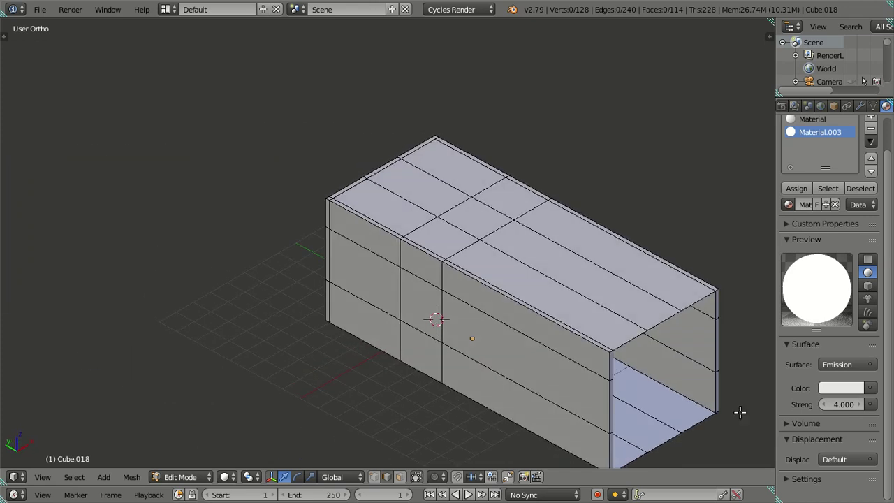
{"action": "left_click", "coordinate": [831, 404]}
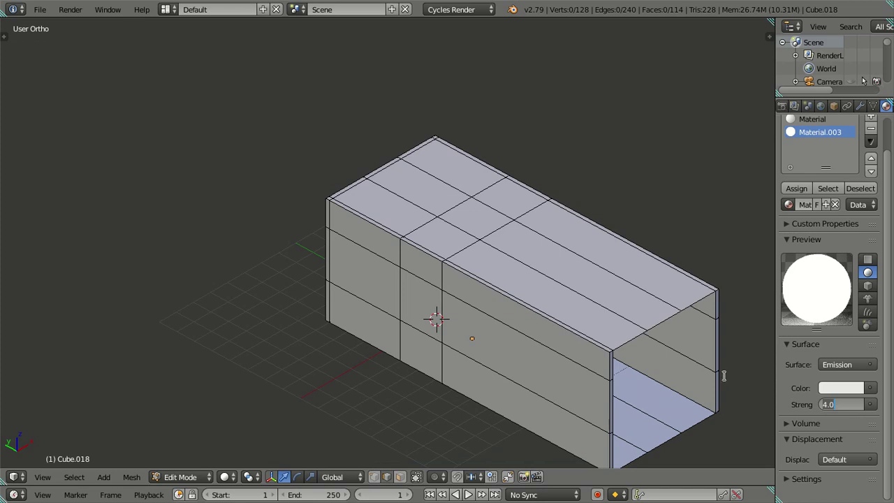
{"action": "type", "text": "6"}
{"action": "key", "text": "Return"}
{"action": "mouse_move", "coordinate": [649, 258]}
{"action": "middle_mouse_down"}
{"action": "mouse_move", "coordinate": [483, 245]}
{"action": "mouse_move", "coordinate": [462, 226]}
{"action": "middle_mouse_up"}
{"action": "key", "text": "Tab"}
Show all the kitchen objects again, view through the camera, and deselect everything
{"action": "left_click", "coordinate": [401, 480], "text": "shift"}
{"action": "key", "text": "KP_0"}
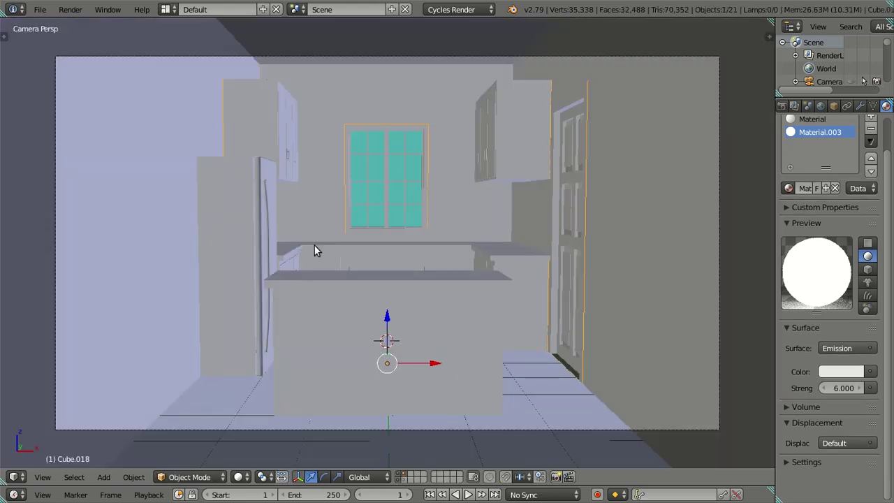
{"action": "key", "text": "a"}
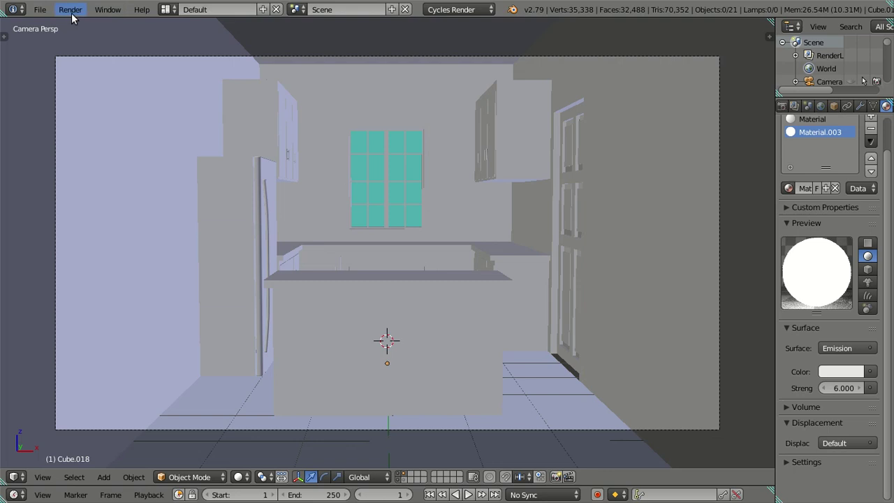
Start a Cycles render of the camera view with Render Image
{"action": "key", "text": "Tab"}
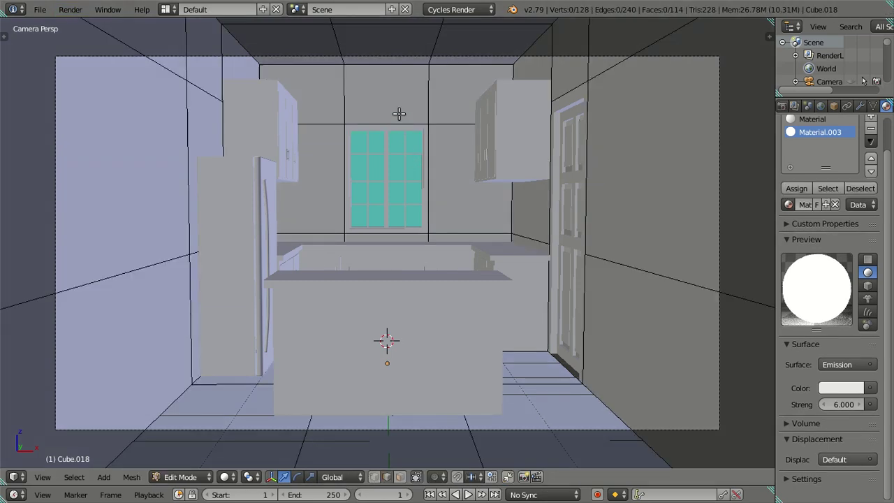
{"action": "key", "text": "Tab"}
{"action": "left_click", "coordinate": [70, 9]}
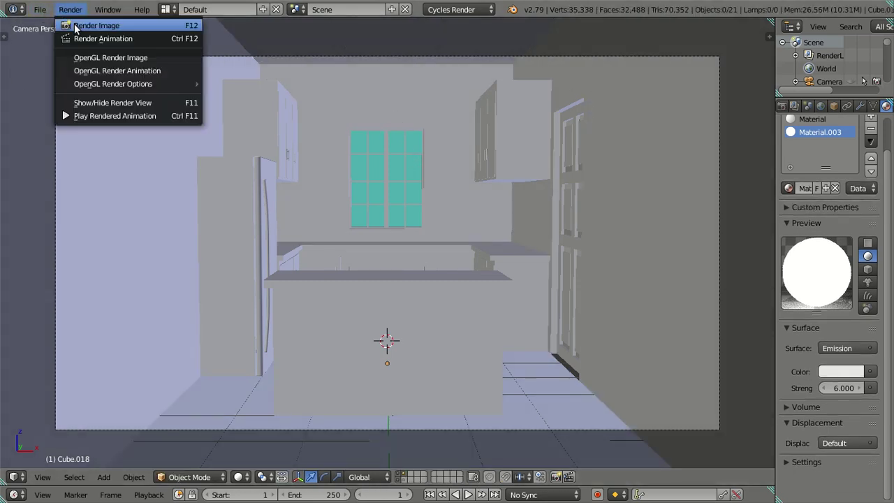
{"action": "left_click", "coordinate": [156, 49]}
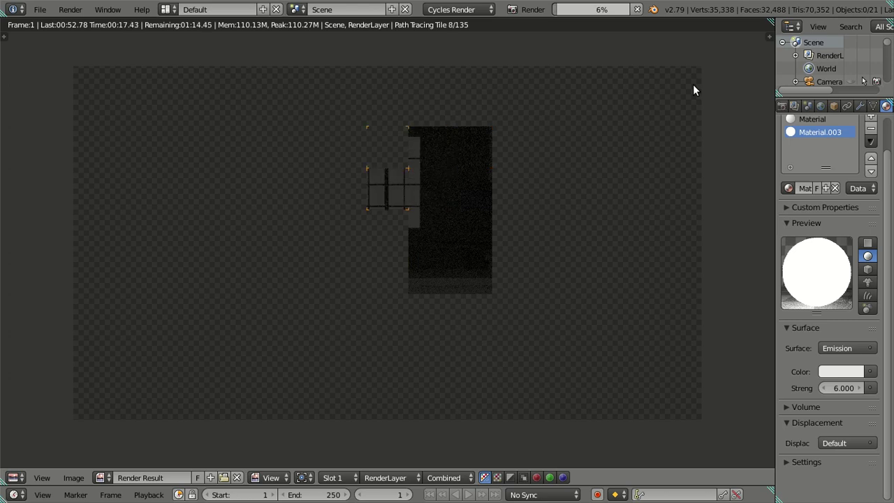
Cancel the render and check the ceiling face on the isolated room box in Edit Mode
{"action": "key", "text": "Escape"}
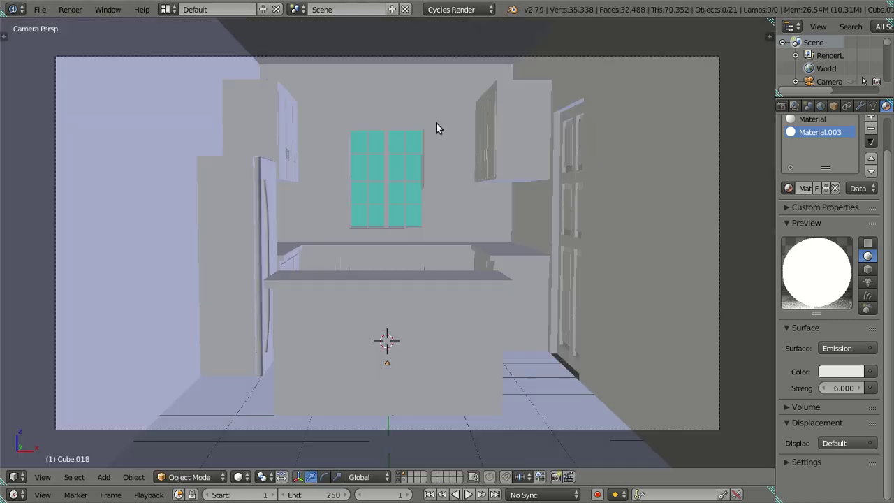
{"action": "scroll", "coordinate": [551, 166], "scroll_direction": "down", "scroll_amount": 3}
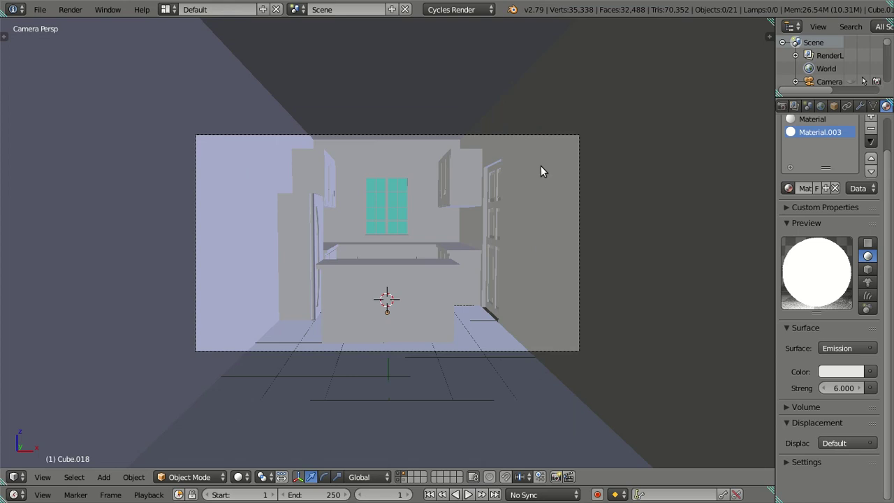
{"action": "key", "text": "Tab"}
{"action": "key", "text": "KP_Decimal"}
{"action": "right_click", "coordinate": [378, 265]}
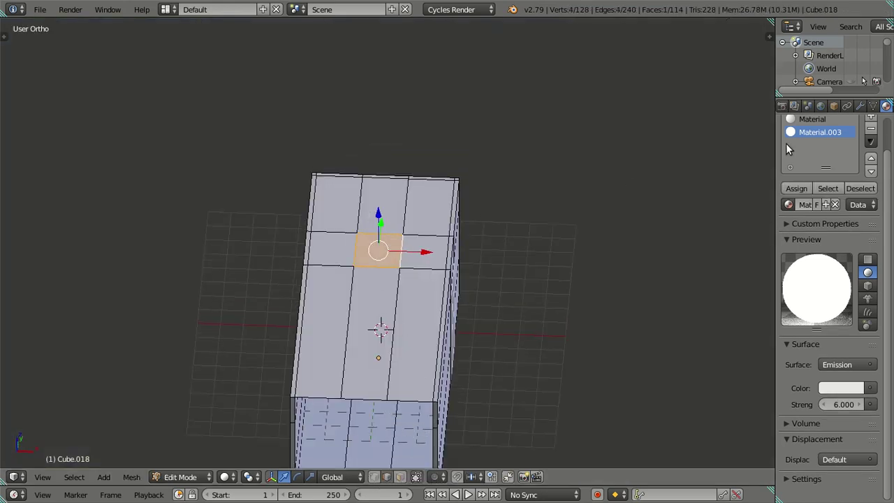
{"action": "key", "text": "a"}
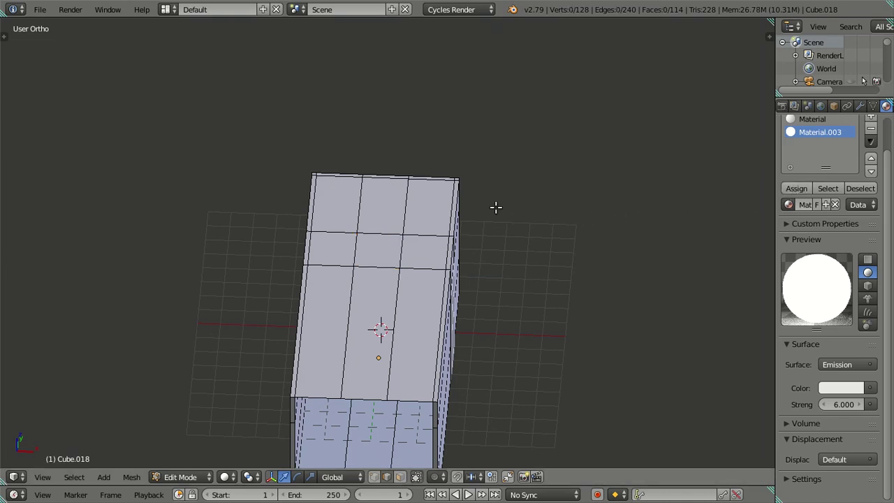
{"action": "key", "text": "Tab"}
Restore the whole scene in camera view and render the image again
{"action": "key", "text": "KP_Divide"}
{"action": "key", "text": "KP_0"}
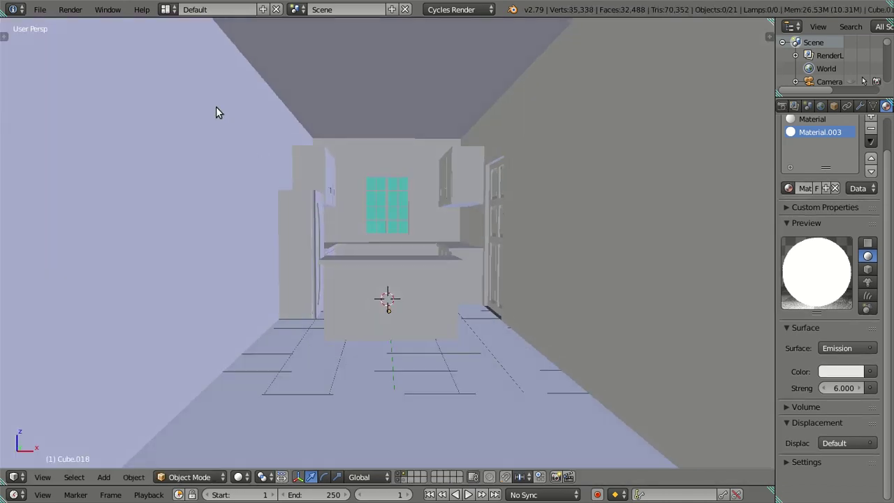
{"action": "scroll", "coordinate": [266, 95], "scroll_direction": "up", "scroll_amount": 2}
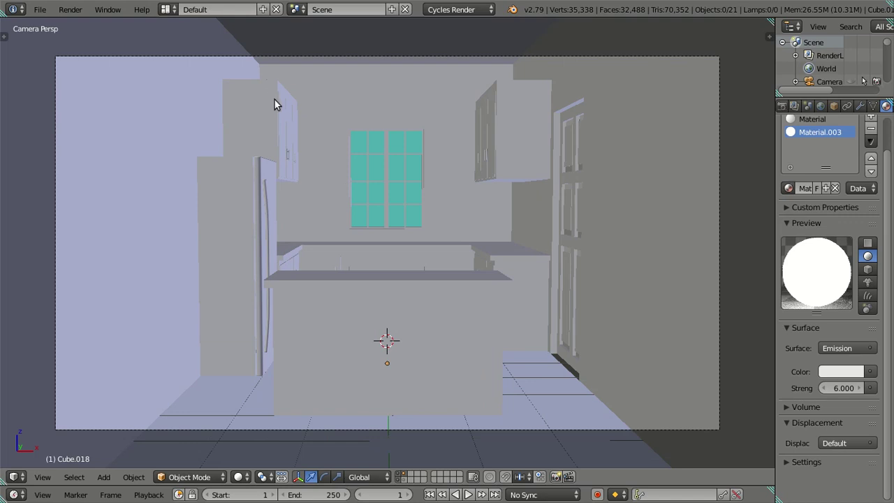
{"action": "scroll", "coordinate": [275, 104], "scroll_direction": "down", "scroll_amount": 4}
{"action": "scroll", "coordinate": [278, 110], "scroll_direction": "up", "scroll_amount": 2}
{"action": "scroll", "coordinate": [278, 104], "scroll_direction": "up", "scroll_amount": 1}
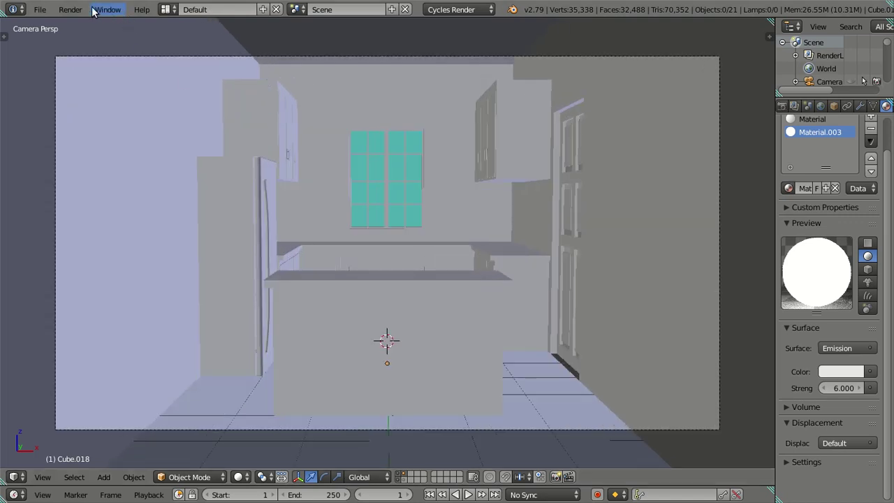
{"action": "left_click", "coordinate": [69, 9]}
{"action": "left_click", "coordinate": [87, 25]}
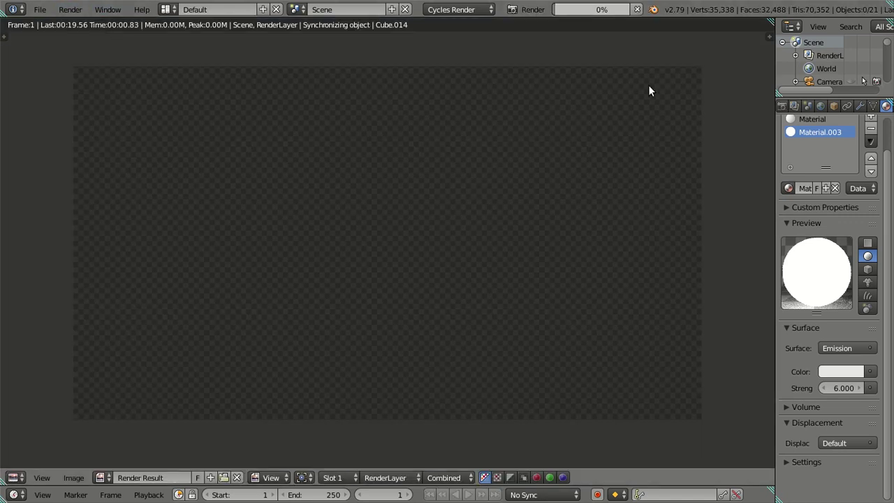
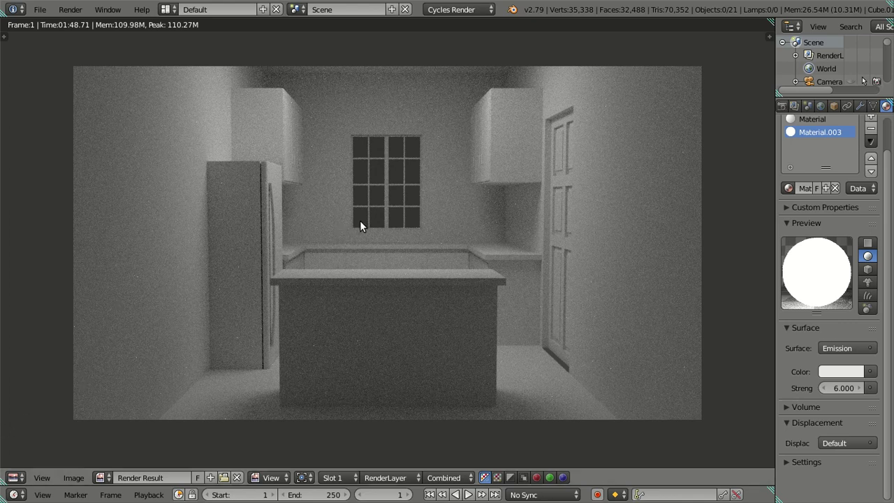
Close the finished kitchen render and orbit out to see the room from outside
{"action": "key", "text": "Escape"}
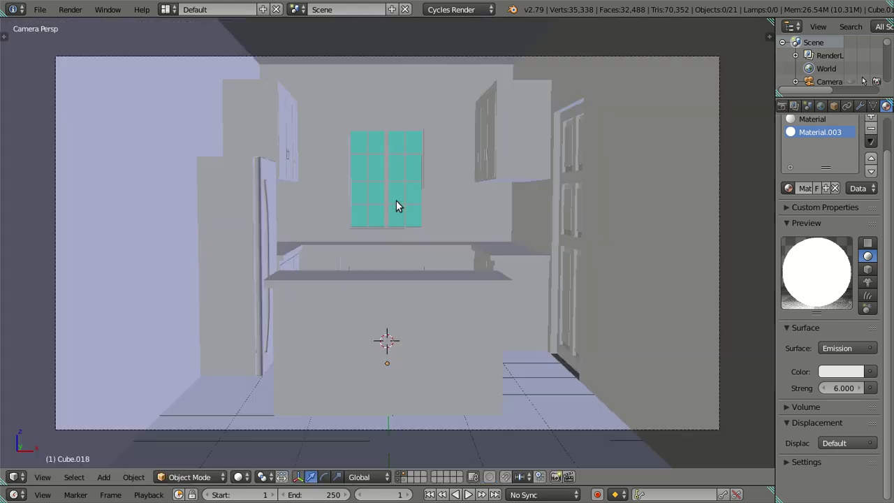
{"action": "scroll", "coordinate": [409, 233], "scroll_direction": "down", "scroll_amount": 5}
{"action": "middle_click_drag", "start_coordinate": [410, 233], "coordinate": [349, 332]}
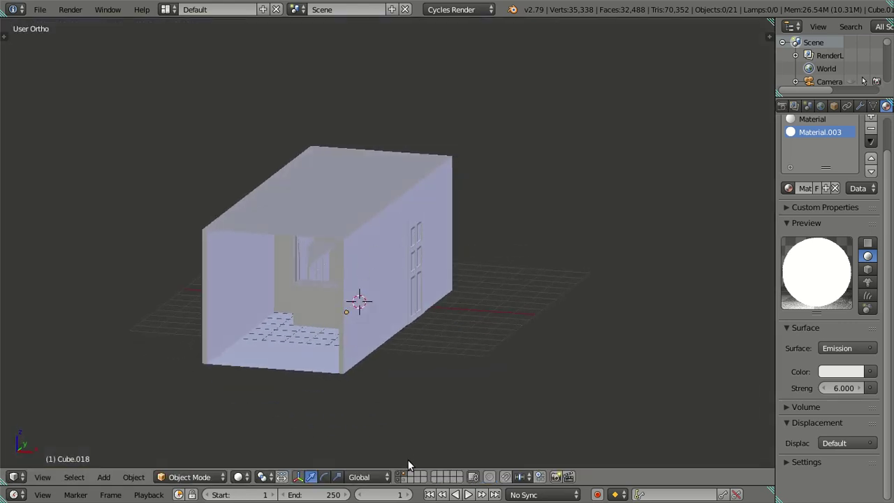
Isolate Cube.018 in local view and turn the view to face the door wall
{"action": "key", "text": "KP_Divide"}
{"action": "middle_click_drag", "start_coordinate": [377, 293], "coordinate": [315, 243]}
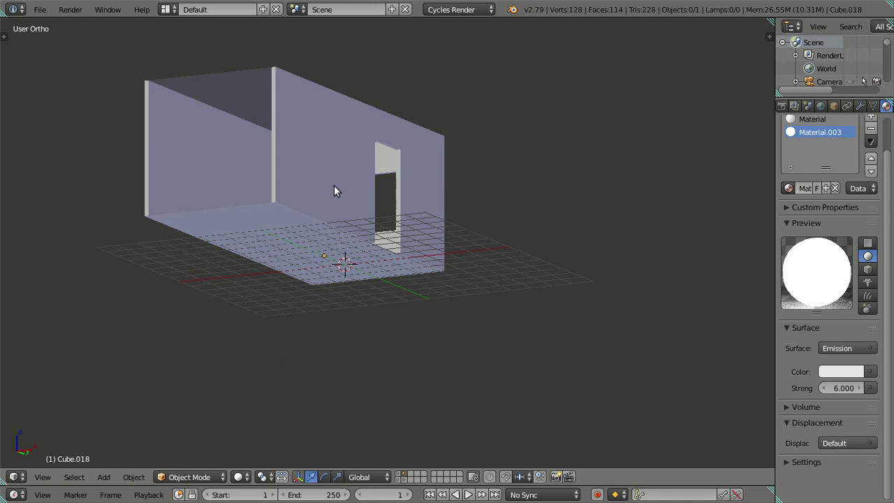
{"action": "scroll", "coordinate": [357, 217], "scroll_direction": "up", "scroll_amount": 3}
{"action": "key", "text": "KP_4"}
{"action": "key", "text": "KP_4"}
{"action": "key", "text": "KP_4"}
{"action": "key", "text": "KP_4"}
{"action": "middle_click_drag", "start_coordinate": [374, 141], "coordinate": [391, 189]}
In Edit Mode, pick the ceiling edges and make the plain Material slot active
{"action": "key", "text": "Tab"}
{"action": "right_click", "coordinate": [402, 160]}
{"action": "right_click", "coordinate": [405, 173], "text": "shift"}
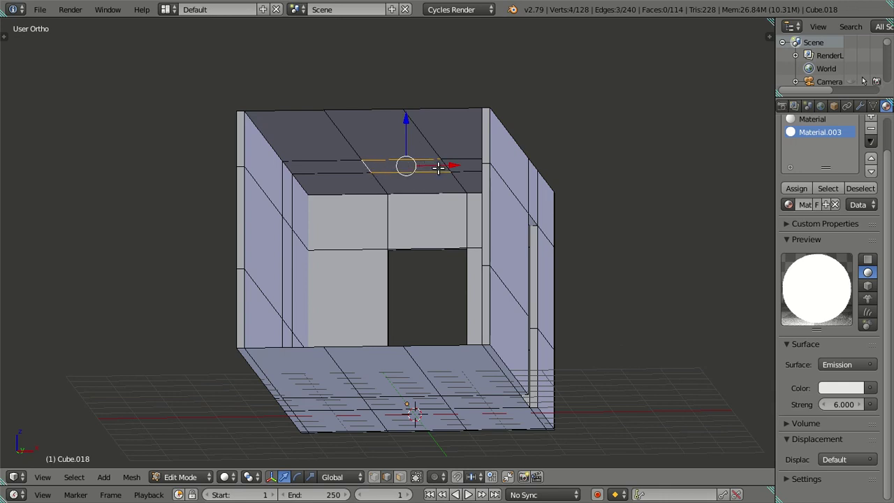
{"action": "left_click", "coordinate": [811, 119]}
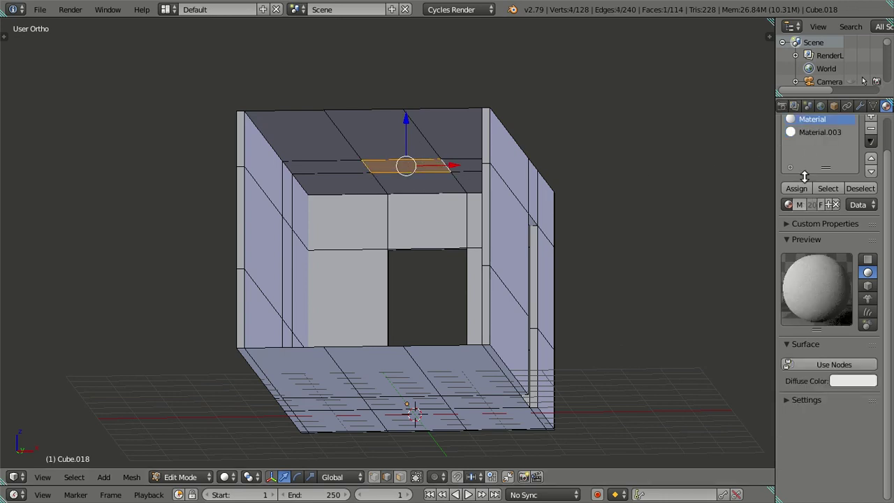
{"action": "key", "text": "a"}
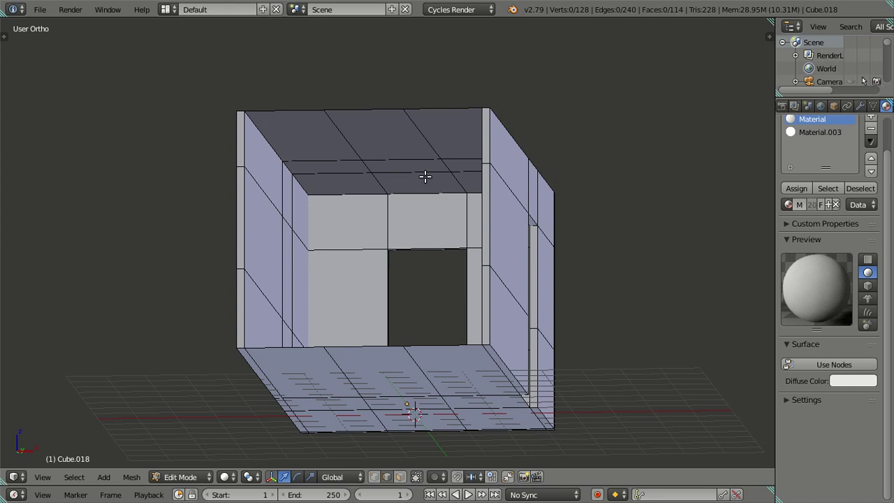
Fill the ceiling strip's two edges with a face and duplicate it in place
{"action": "scroll", "coordinate": [424, 175], "scroll_direction": "up", "scroll_amount": 1}
{"action": "scroll", "coordinate": [410, 178], "scroll_direction": "up", "scroll_amount": 1}
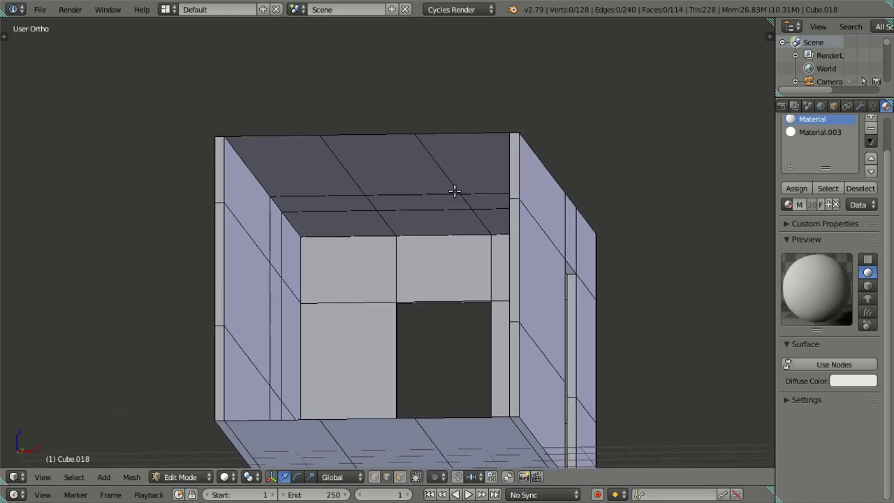
{"action": "right_click", "coordinate": [434, 207], "text": "alt"}
{"action": "right_click", "coordinate": [422, 209], "text": "alt+shift"}
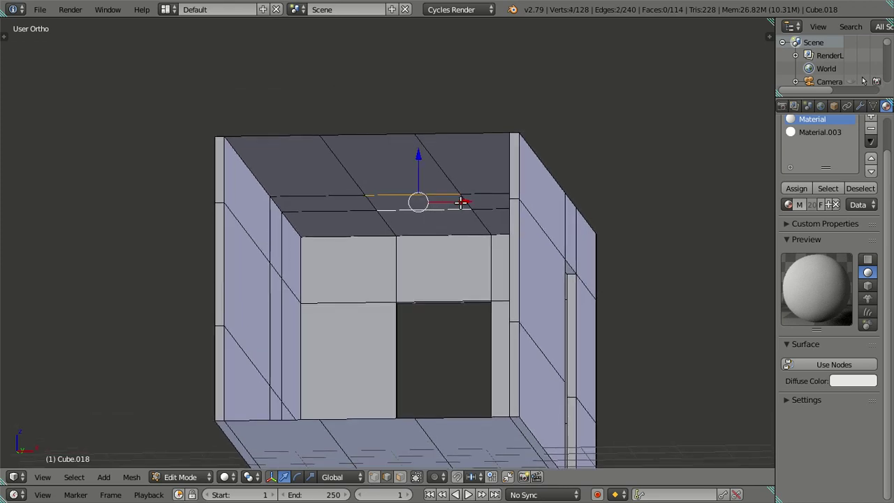
{"action": "key", "text": "f"}
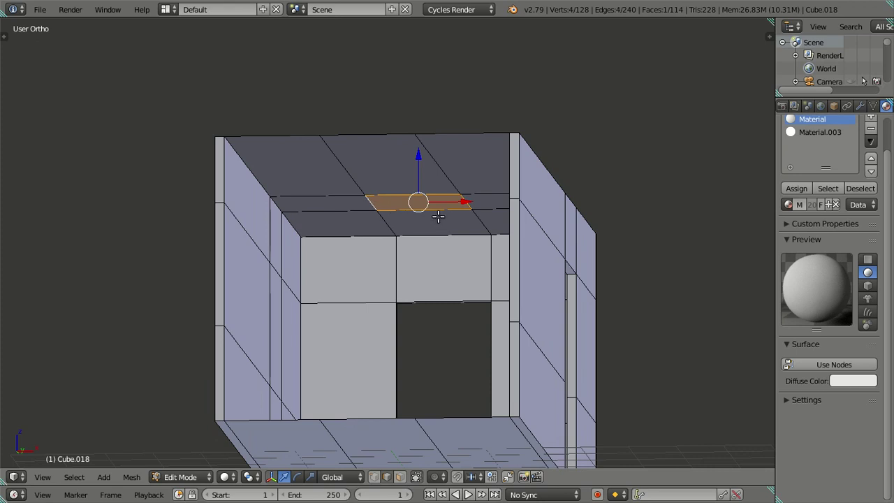
{"action": "key", "text": "shift+d"}
{"action": "key", "text": "Escape"}
Hide all connected walls, then pick part of the floor plane
{"action": "right_click", "coordinate": [278, 314]}
{"action": "key", "text": "l"}
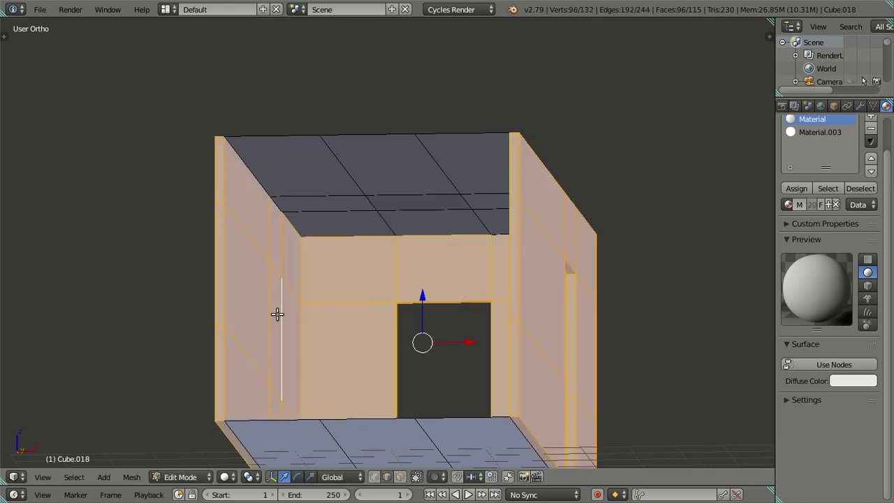
{"action": "key", "text": "h"}
{"action": "scroll", "coordinate": [322, 288], "scroll_direction": "down", "scroll_amount": 1}
{"action": "right_click", "coordinate": [360, 363]}
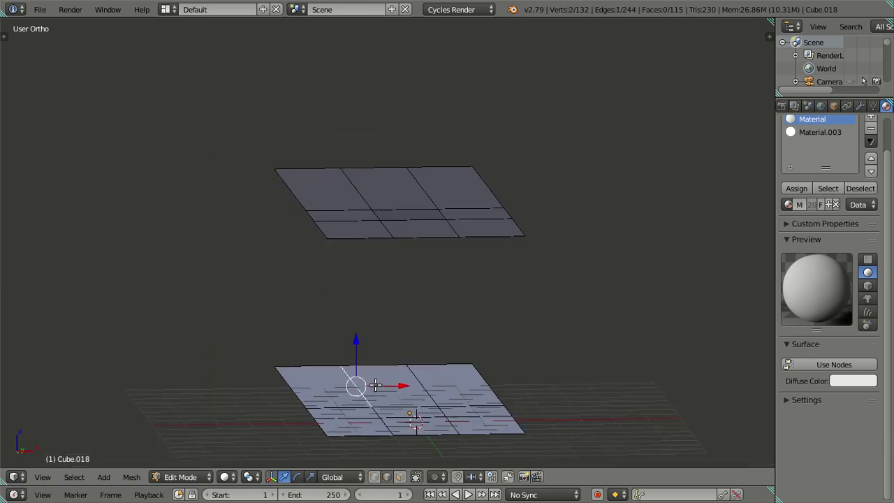
Hide the floor and ceiling planes so only the duplicated face remains
{"action": "key", "text": "l"}
{"action": "key", "text": "l"}
{"action": "key", "text": "h"}
{"action": "mouse_move", "coordinate": [403, 194]}
{"action": "middle_mouse_down"}
{"action": "mouse_move", "coordinate": [371, 265]}
{"action": "mouse_move", "coordinate": [343, 245]}
{"action": "mouse_move", "coordinate": [385, 149]}
{"action": "mouse_move", "coordinate": [389, 233]}
{"action": "mouse_move", "coordinate": [318, 228]}
{"action": "mouse_move", "coordinate": [397, 233]}
{"action": "middle_mouse_up"}
{"action": "scroll", "coordinate": [411, 230], "scroll_direction": "up", "scroll_amount": 3}
{"action": "scroll", "coordinate": [387, 228], "scroll_direction": "up", "scroll_amount": 2}
{"action": "scroll", "coordinate": [272, 143], "scroll_direction": "down", "scroll_amount": 3}
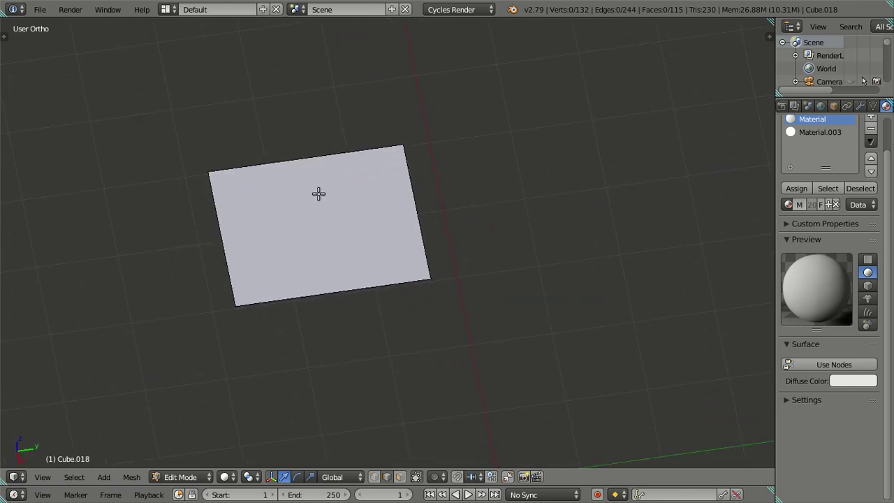
{"action": "scroll", "coordinate": [324, 199], "scroll_direction": "down", "scroll_amount": 4}
{"action": "mouse_move", "coordinate": [329, 205]}
{"action": "middle_mouse_down", "text": "shift"}
{"action": "mouse_move", "coordinate": [334, 270]}
{"action": "mouse_move", "coordinate": [345, 262]}
{"action": "middle_mouse_up", "text": "shift"}
View the deselected face from the top, centered in the viewport
{"action": "key", "text": "KP_7"}
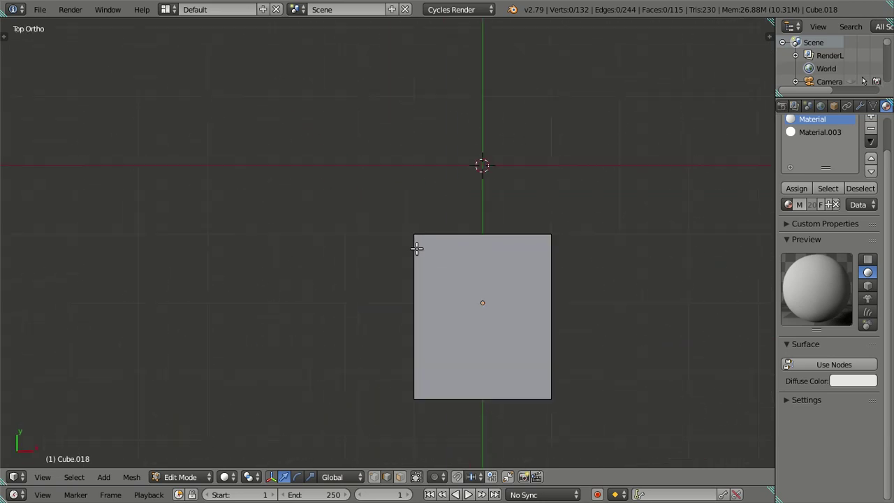
{"action": "key", "text": "a"}
{"action": "scroll", "coordinate": [507, 309], "scroll_direction": "up", "scroll_amount": 1}
{"action": "middle_click_drag", "start_coordinate": [507, 310], "coordinate": [399, 209], "text": "shift"}
{"action": "scroll", "coordinate": [417, 228], "scroll_direction": "up", "scroll_amount": 3}
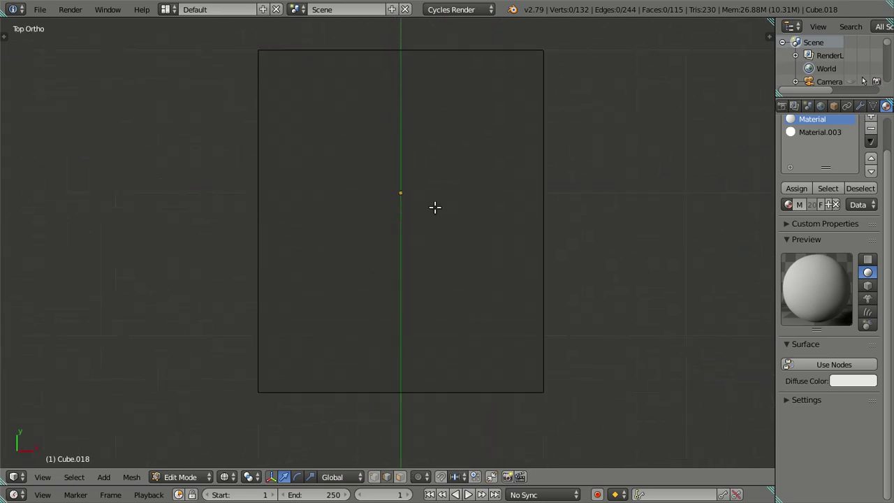
{"action": "mouse_move", "coordinate": [457, 200]}
{"action": "middle_mouse_down", "text": "shift"}
{"action": "mouse_move", "coordinate": [437, 238]}
{"action": "mouse_move", "coordinate": [457, 281]}
{"action": "middle_mouse_up", "text": "shift"}
{"action": "scroll", "coordinate": [495, 273], "scroll_direction": "down", "scroll_amount": 1}
Add 11 loop cuts across the duplicated face
{"action": "key", "text": "ctrl+r"}
{"action": "scroll", "coordinate": [545, 260], "scroll_direction": "up", "scroll_amount": 1}
{"action": "scroll", "coordinate": [545, 259], "scroll_direction": "up", "scroll_amount": 1}
{"action": "scroll", "coordinate": [544, 260], "scroll_direction": "up", "scroll_amount": 2}
{"action": "scroll", "coordinate": [544, 260], "scroll_direction": "up", "scroll_amount": 1}
{"action": "scroll", "coordinate": [544, 260], "scroll_direction": "up", "scroll_amount": 2}
{"action": "scroll", "coordinate": [544, 260], "scroll_direction": "up", "scroll_amount": 1}
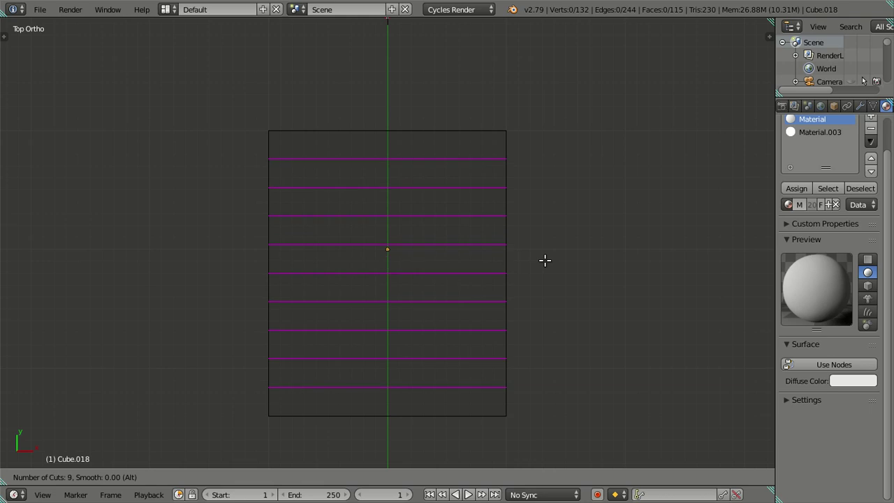
{"action": "scroll", "coordinate": [545, 260], "scroll_direction": "up", "scroll_amount": 2}
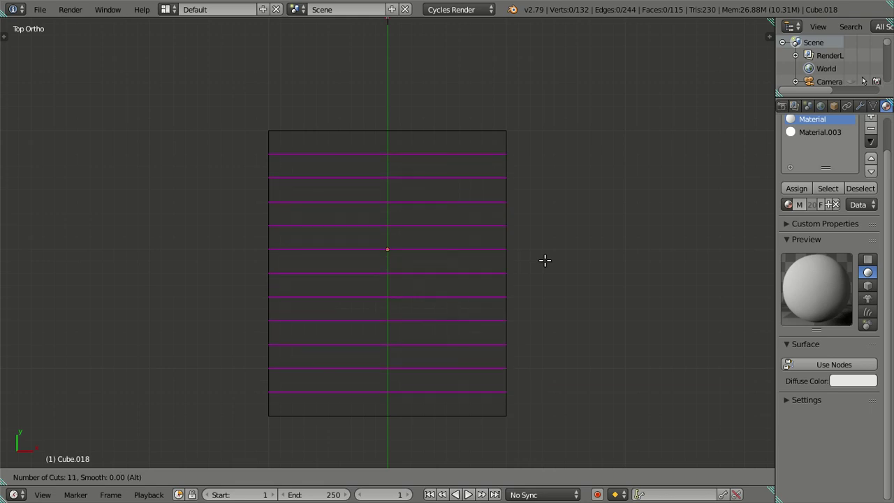
{"action": "left_click", "coordinate": [541, 259]}
Keep two loops and dissolve the remaining edge loops, leaving three bands
{"action": "right_click", "coordinate": [541, 260]}
{"action": "right_click", "coordinate": [469, 248], "text": "alt+shift"}
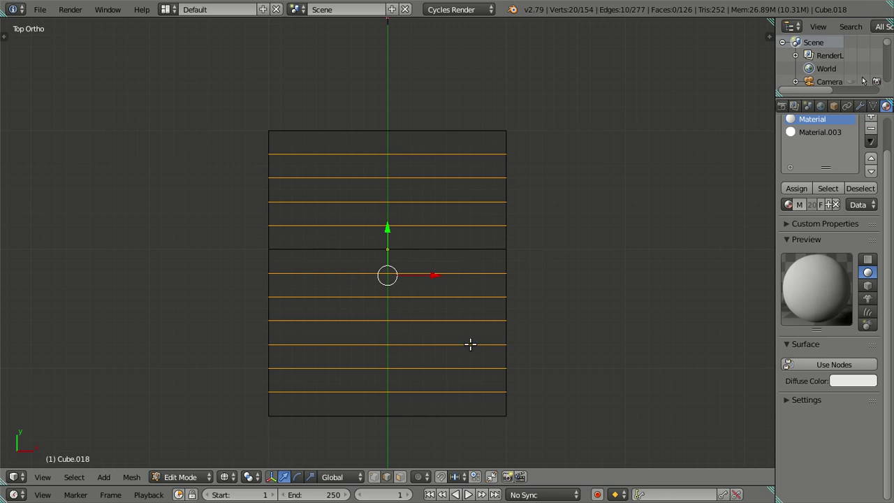
{"action": "right_click", "coordinate": [497, 368], "text": "alt+shift"}
{"action": "key", "text": "x"}
{"action": "left_click", "coordinate": [533, 370]}
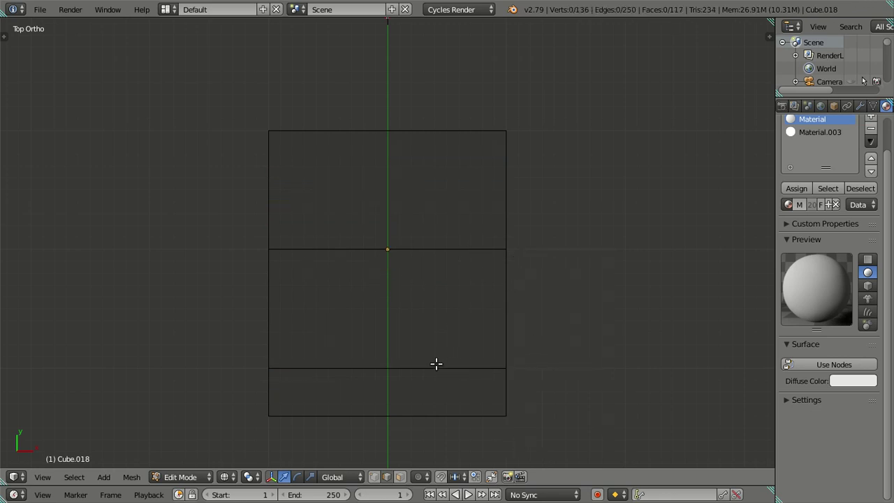
{"action": "scroll", "coordinate": [421, 293], "scroll_direction": "up", "scroll_amount": 2}
Duplicate the lower horizontal edge and move the copy further down the face
{"action": "scroll", "coordinate": [502, 365], "scroll_direction": "up", "scroll_amount": 1}
{"action": "middle_click_drag", "start_coordinate": [502, 365], "coordinate": [431, 197], "text": "shift"}
{"action": "scroll", "coordinate": [432, 212], "scroll_direction": "up", "scroll_amount": 1}
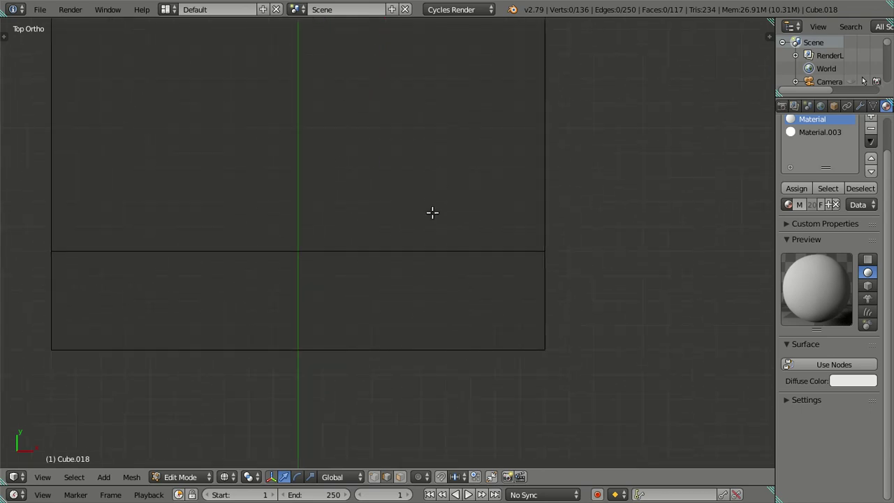
{"action": "right_click", "coordinate": [394, 249]}
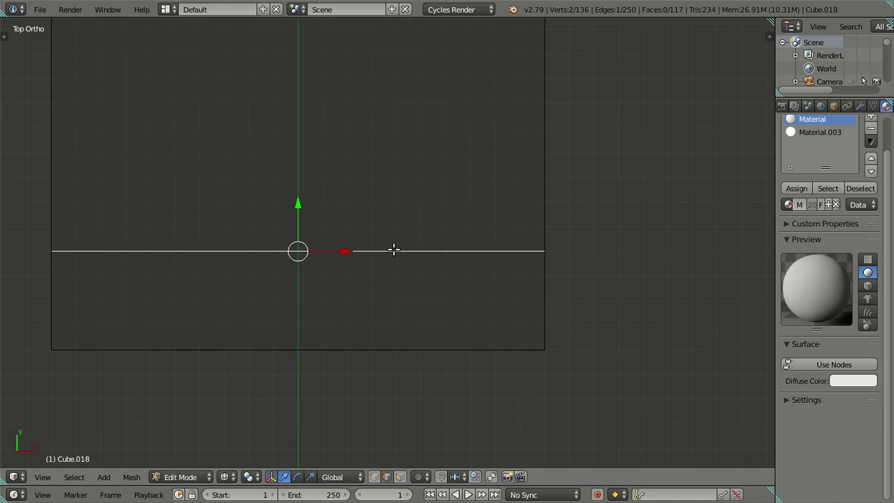
{"action": "key", "text": "shift+d"}
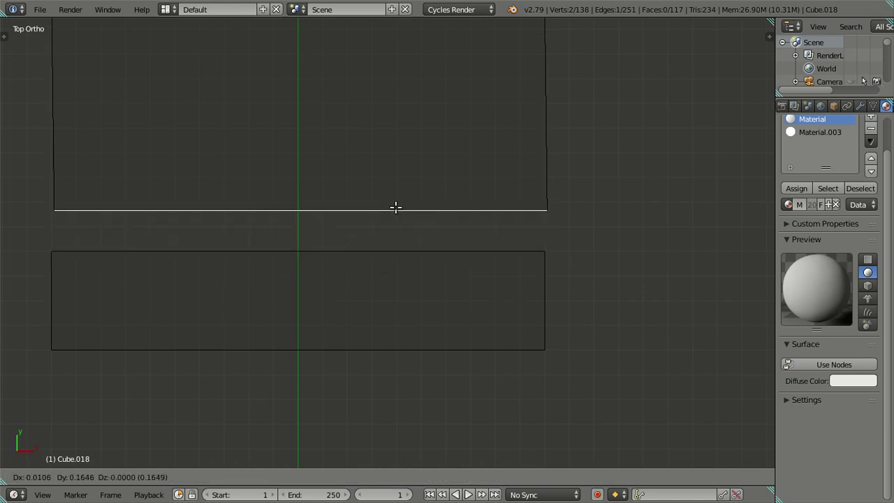
{"action": "right_click", "coordinate": [395, 204]}
{"action": "key", "text": "g"}
{"action": "left_click", "coordinate": [321, 333]}
Hide the faces beside the upper edge and select the remaining narrow strip face
{"action": "scroll", "coordinate": [319, 321], "scroll_direction": "down", "scroll_amount": 1}
{"action": "scroll", "coordinate": [319, 320], "scroll_direction": "down", "scroll_amount": 3}
{"action": "right_click", "coordinate": [305, 129]}
{"action": "key", "text": "ctrl+KP_Add"}
{"action": "key", "text": "h"}
{"action": "middle_click_drag", "start_coordinate": [359, 273], "coordinate": [351, 230], "text": "shift"}
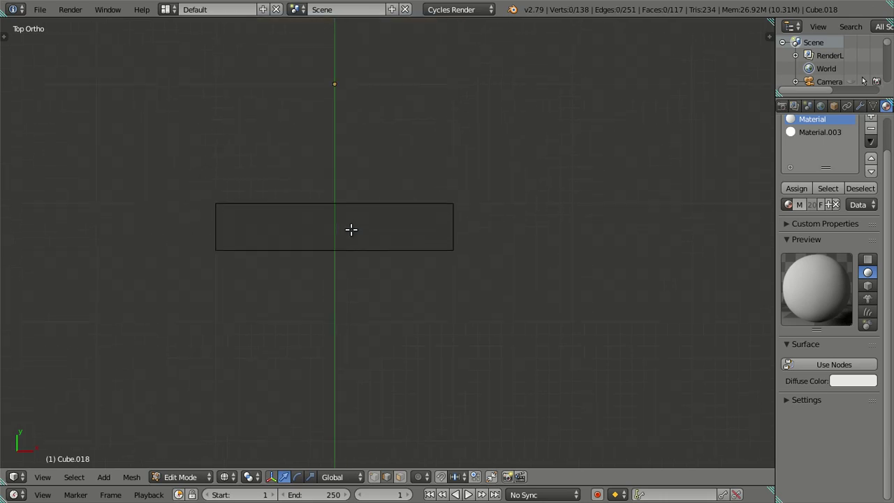
{"action": "right_click", "coordinate": [342, 203]}
{"action": "key", "text": "ctrl+KP_Add"}
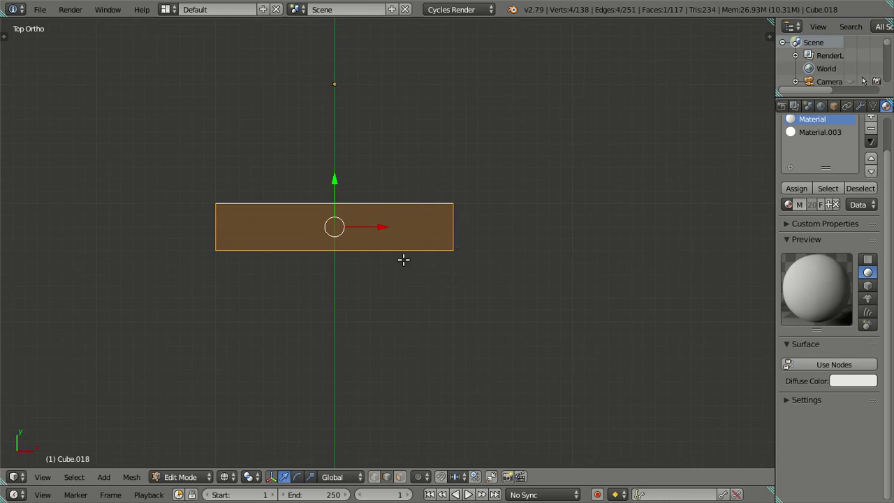
Separate the strip face into its own object, Cube.021, and return to Object Mode
{"action": "mouse_move", "coordinate": [391, 249]}
{"action": "middle_mouse_down"}
{"action": "mouse_move", "coordinate": [396, 378]}
{"action": "mouse_move", "coordinate": [356, 242]}
{"action": "mouse_move", "coordinate": [358, 187]}
{"action": "mouse_move", "coordinate": [371, 349]}
{"action": "mouse_move", "coordinate": [409, 315]}
{"action": "mouse_move", "coordinate": [409, 303]}
{"action": "mouse_move", "coordinate": [363, 364]}
{"action": "mouse_move", "coordinate": [340, 253]}
{"action": "middle_mouse_up"}
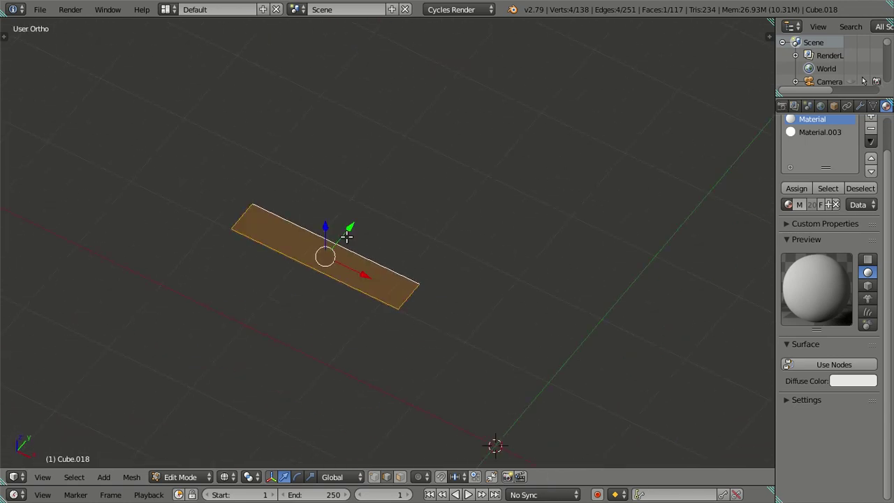
{"action": "key", "text": "Tab"}
{"action": "key", "text": "Tab"}
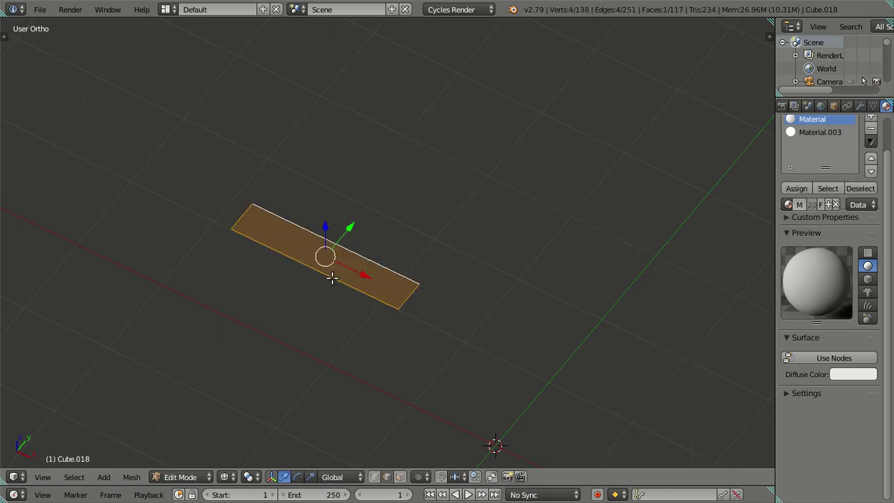
{"action": "key", "text": "p"}
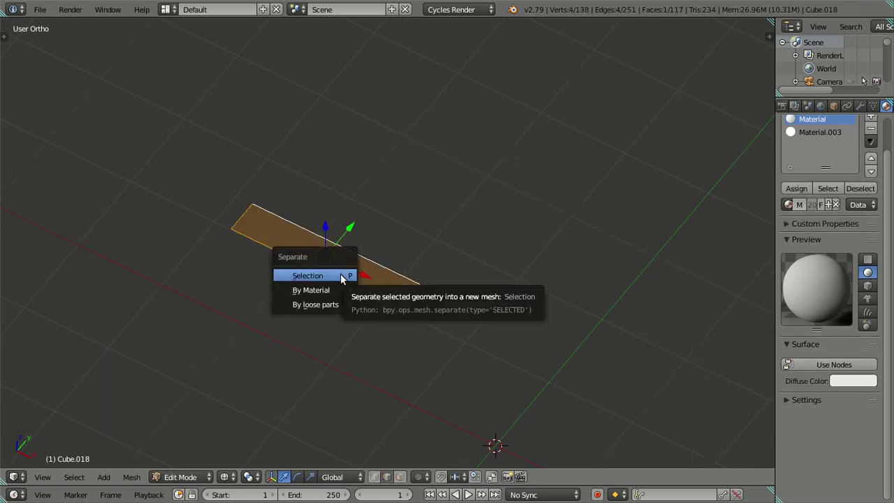
{"action": "left_click", "coordinate": [340, 273]}
{"action": "key", "text": "Tab"}
Move Cube.021 to an empty layer and display that layer
{"action": "right_click", "coordinate": [351, 287]}
{"action": "scroll", "coordinate": [475, 275], "scroll_direction": "down", "scroll_amount": 5}
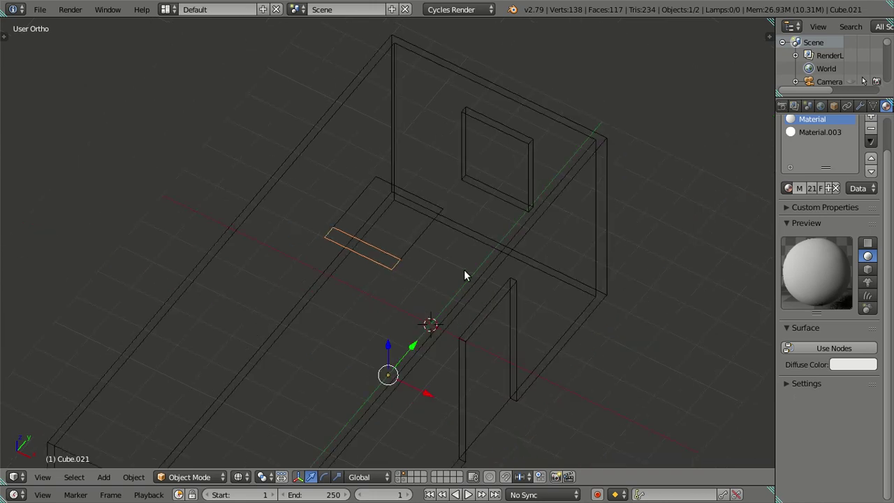
{"action": "key", "text": "Tab"}
{"action": "key", "text": "Tab"}
{"action": "right_click", "coordinate": [511, 241]}
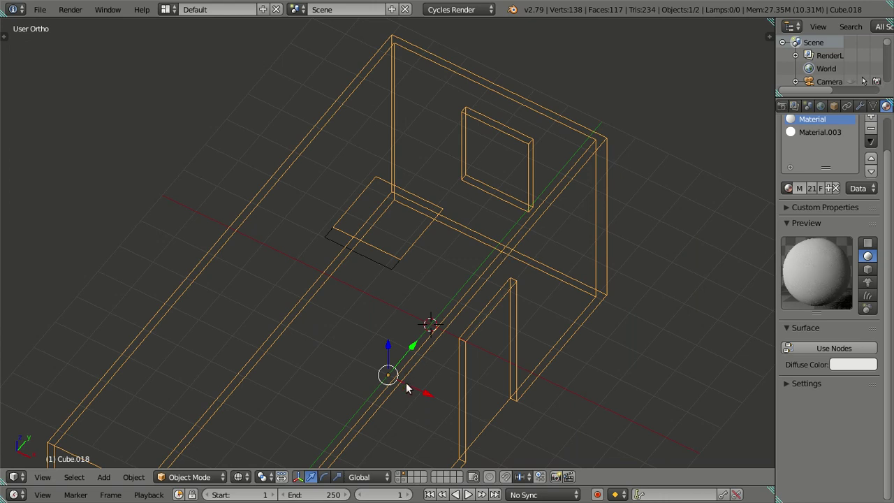
{"action": "right_click", "coordinate": [377, 271]}
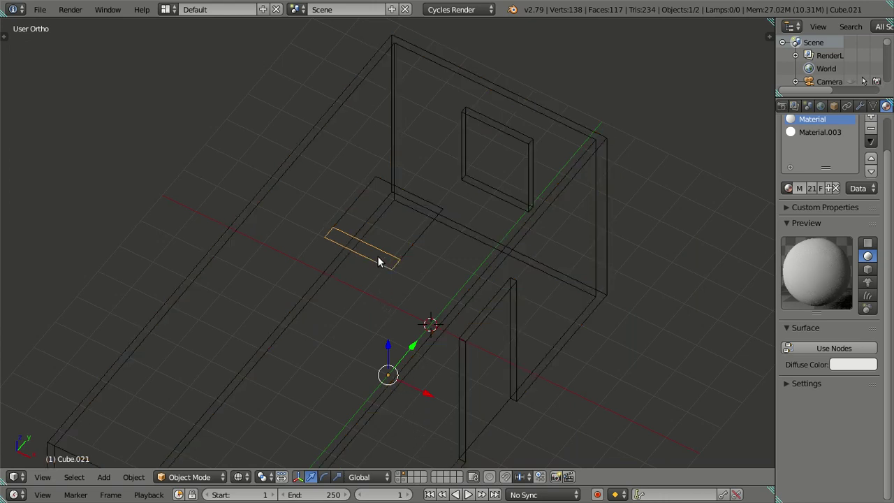
{"action": "key", "text": "m"}
{"action": "left_click", "coordinate": [504, 282]}
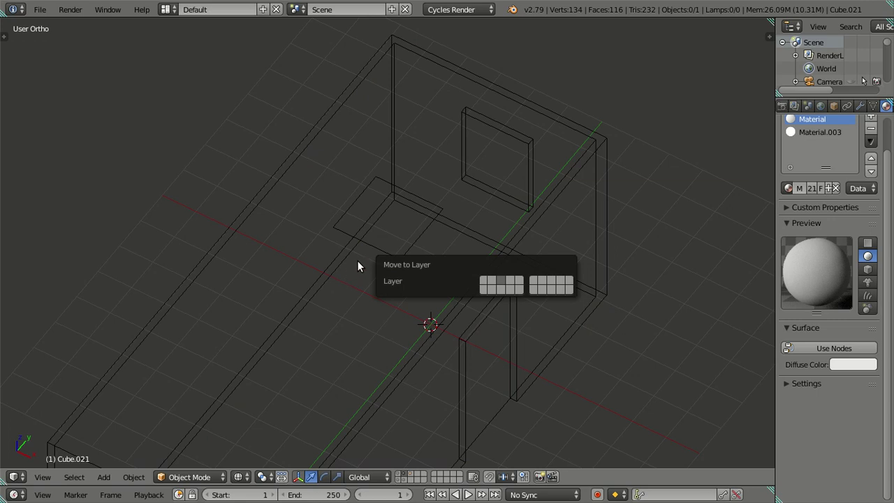
{"action": "left_click", "coordinate": [412, 474]}
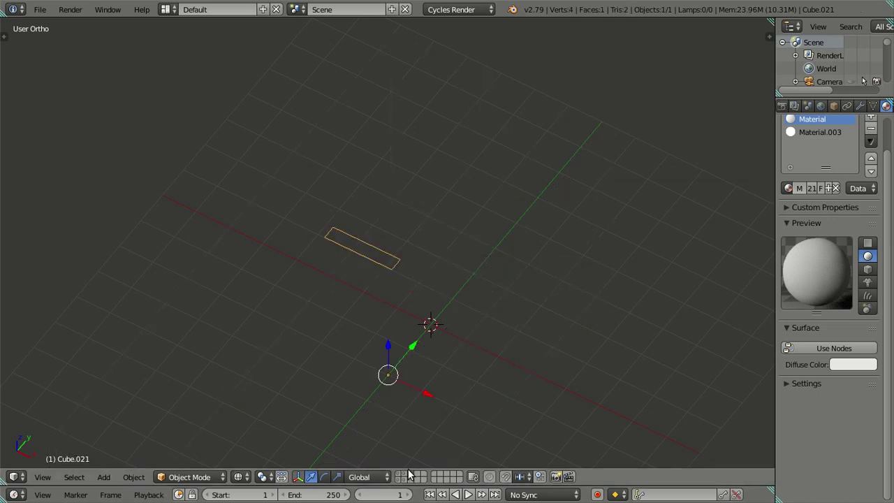
Enter Edit Mode on the strip and orbit to a flatter view of its face
{"action": "key", "text": "Tab"}
{"action": "scroll", "coordinate": [409, 301], "scroll_direction": "up", "scroll_amount": 2}
{"action": "scroll", "coordinate": [363, 301], "scroll_direction": "up", "scroll_amount": 2}
{"action": "scroll", "coordinate": [351, 329], "scroll_direction": "up", "scroll_amount": 2}
{"action": "middle_click_drag", "start_coordinate": [350, 329], "coordinate": [369, 251]}
Select the whole ceiling-light plank face and frame it in front view
{"action": "right_click", "coordinate": [372, 233]}
{"action": "key", "text": "a"}
{"action": "key", "text": "a"}
{"action": "key", "text": "KP_1"}
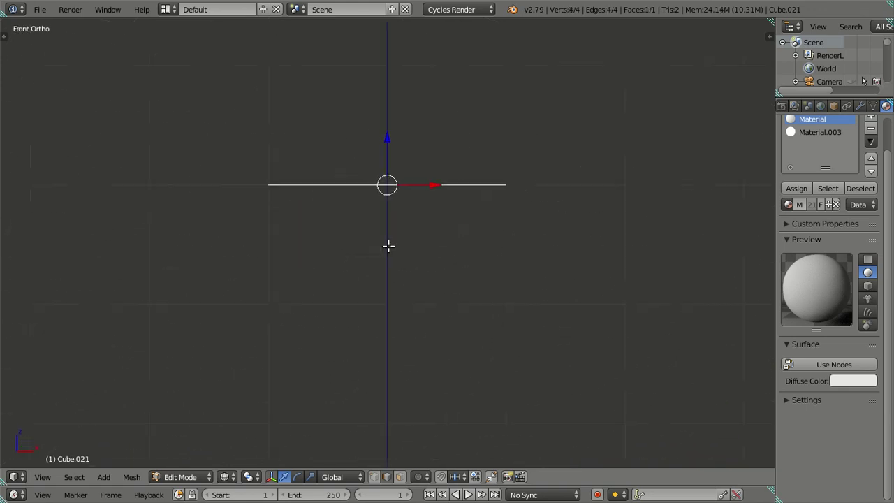
{"action": "middle_click_drag", "start_coordinate": [443, 184], "coordinate": [390, 225], "text": "shift"}
{"action": "scroll", "coordinate": [373, 290], "scroll_direction": "up", "scroll_amount": 3}
{"action": "middle_click_drag", "start_coordinate": [310, 288], "coordinate": [345, 289], "text": "shift"}
Extrude the plank face downward and set its Z to 1.93 in the side panel
{"action": "key", "text": "e"}
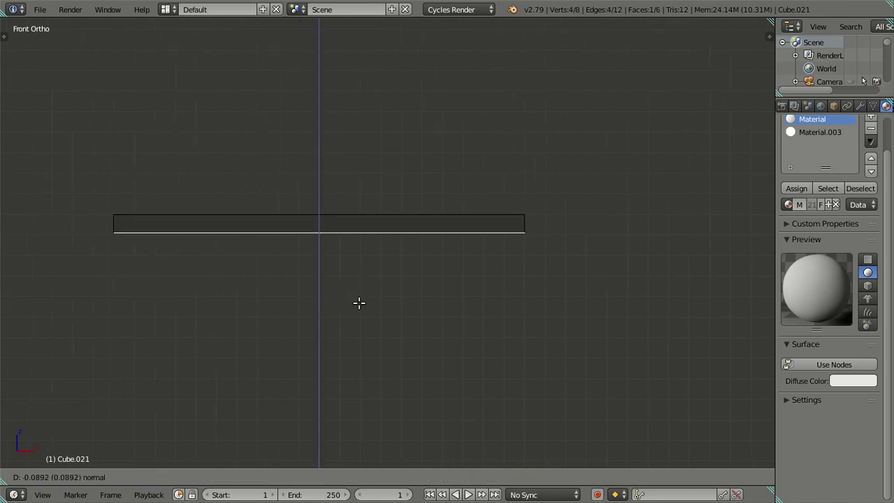
{"action": "key", "text": "Escape"}
{"action": "key", "text": "n"}
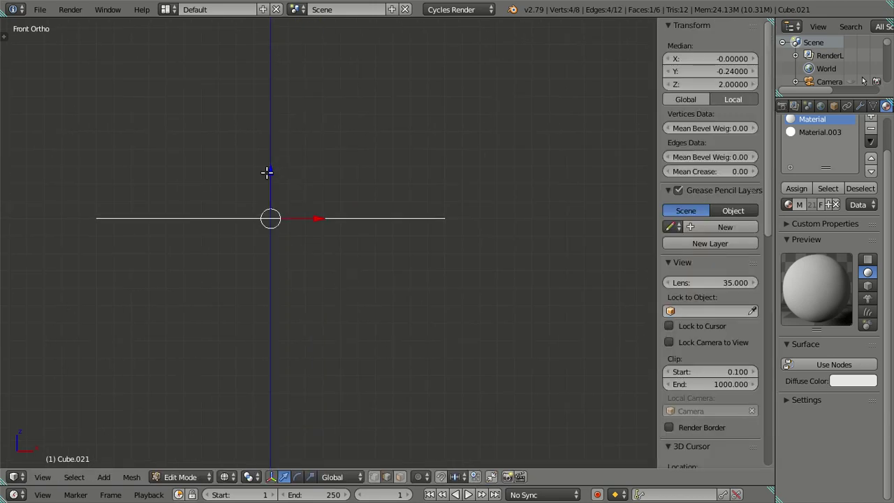
{"action": "key", "text": "e"}
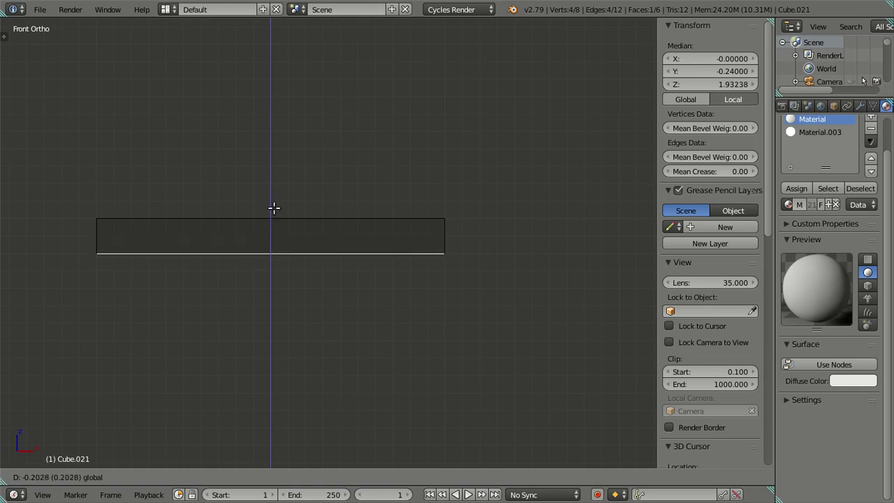
{"action": "left_click", "coordinate": [274, 207]}
{"action": "left_click", "coordinate": [723, 84]}
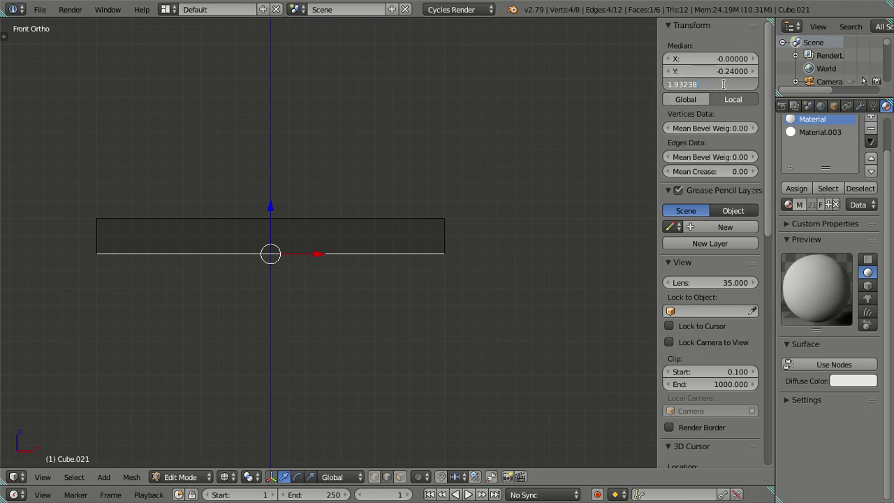
{"action": "type", "text": "1.93"}
{"action": "key", "text": "Return"}
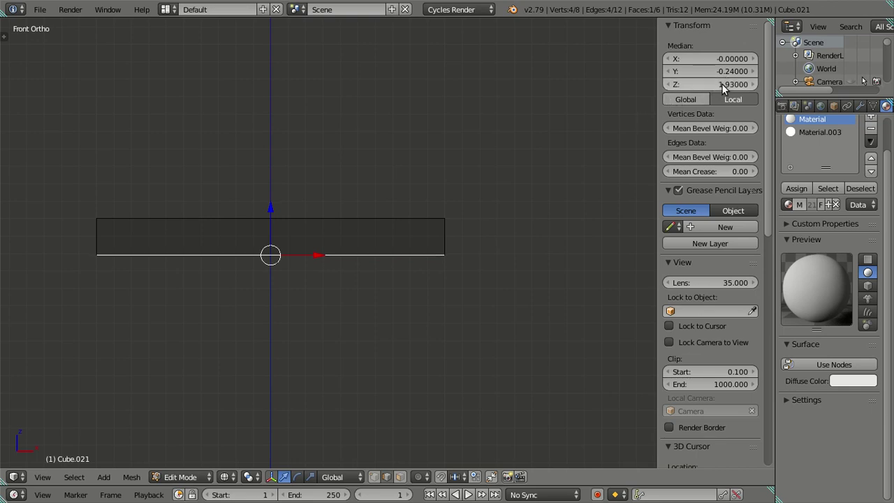
Adjust the extruded face's Z height to 1.92, then to 1.935
{"action": "scroll", "coordinate": [502, 273], "scroll_direction": "up", "scroll_amount": 4}
{"action": "scroll", "coordinate": [519, 277], "scroll_direction": "up", "scroll_amount": 2}
{"action": "middle_click_drag", "start_coordinate": [519, 277], "coordinate": [254, 267], "text": "shift"}
{"action": "scroll", "coordinate": [273, 270], "scroll_direction": "up", "scroll_amount": 3}
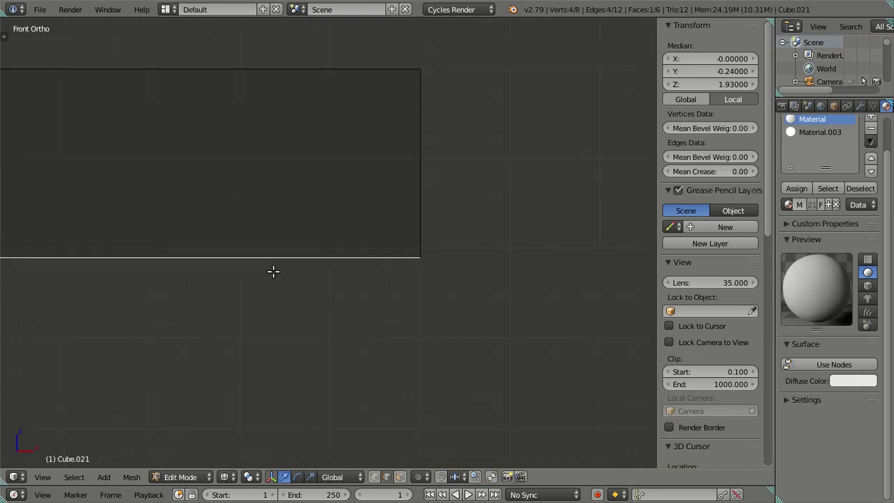
{"action": "left_click", "coordinate": [737, 84]}
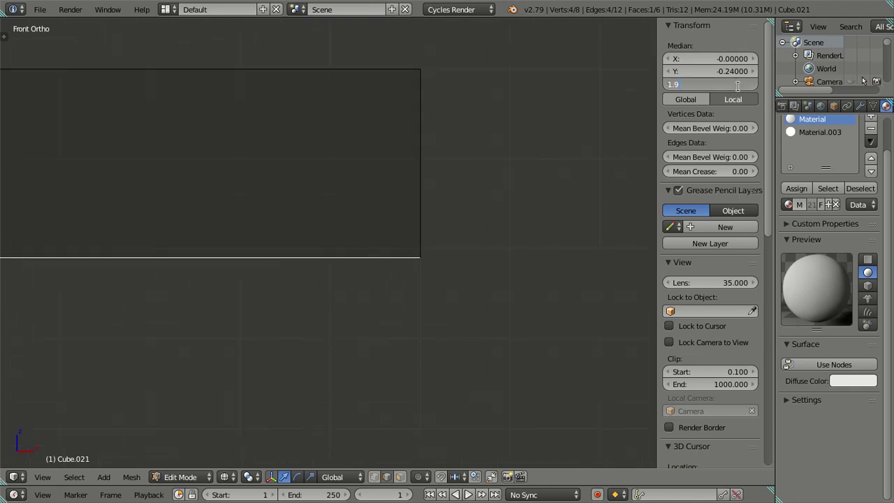
{"action": "type", "text": "2"}
{"action": "key", "text": "Return"}
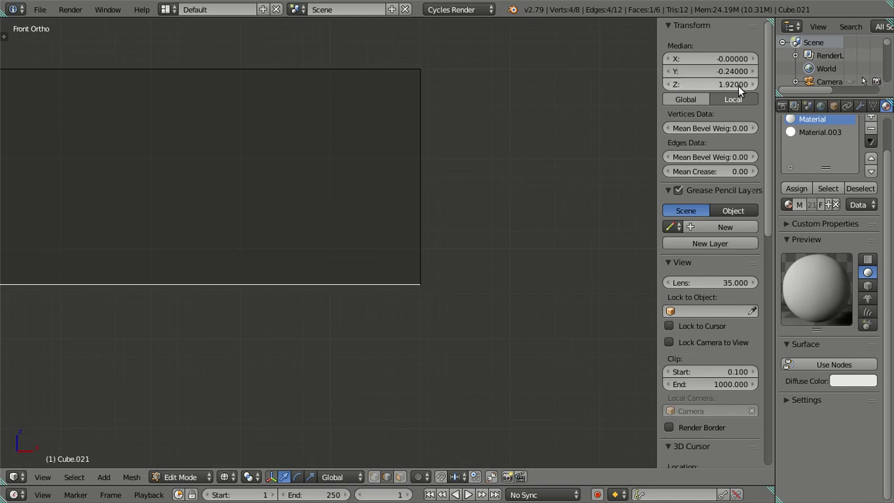
{"action": "left_click", "coordinate": [703, 87]}
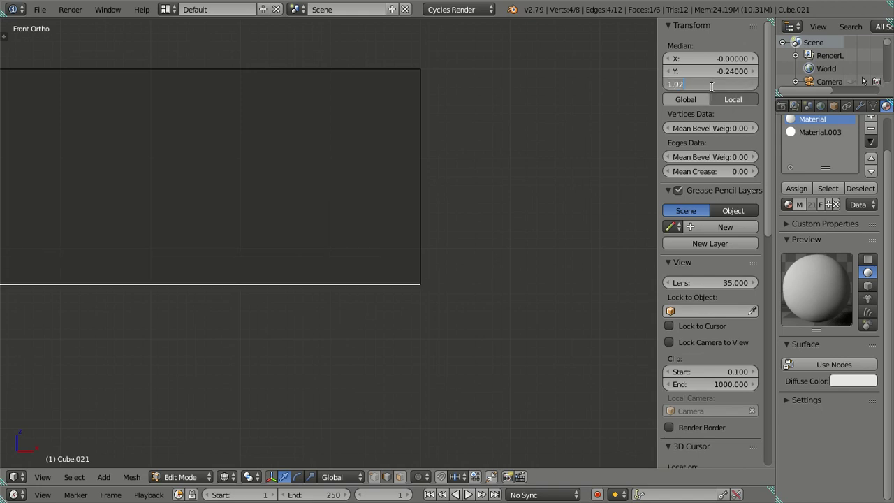
{"action": "type", "text": "1.935"}
{"action": "key", "text": "Return"}
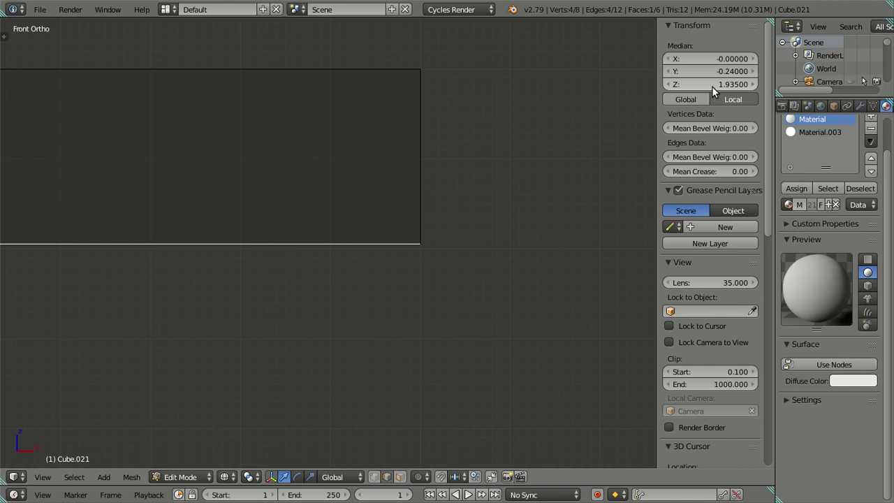
Undo the height change, leaving the plank as a flat plane
{"action": "scroll", "coordinate": [399, 172], "scroll_direction": "down", "scroll_amount": 3}
{"action": "scroll", "coordinate": [319, 194], "scroll_direction": "down", "scroll_amount": 2}
{"action": "scroll", "coordinate": [405, 185], "scroll_direction": "down", "scroll_amount": 5}
{"action": "mouse_move", "coordinate": [279, 179]}
{"action": "middle_mouse_down"}
{"action": "mouse_move", "coordinate": [289, 224]}
{"action": "mouse_move", "coordinate": [230, 235]}
{"action": "mouse_move", "coordinate": [208, 203]}
{"action": "mouse_move", "coordinate": [215, 192]}
{"action": "mouse_move", "coordinate": [237, 194]}
{"action": "middle_mouse_up"}
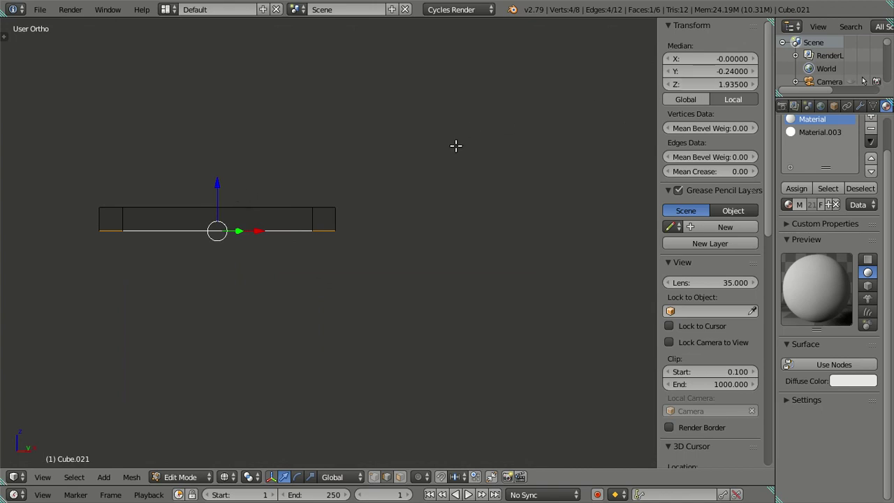
{"action": "key", "text": "ctrl+z"}
{"action": "key", "text": "ctrl+z"}
{"action": "key", "text": "g"}
{"action": "key", "text": "z"}
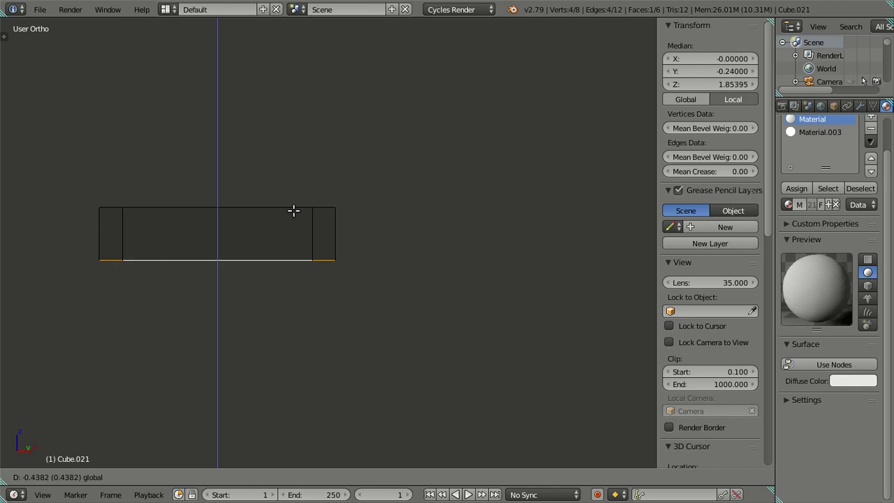
{"action": "key", "text": "Escape"}
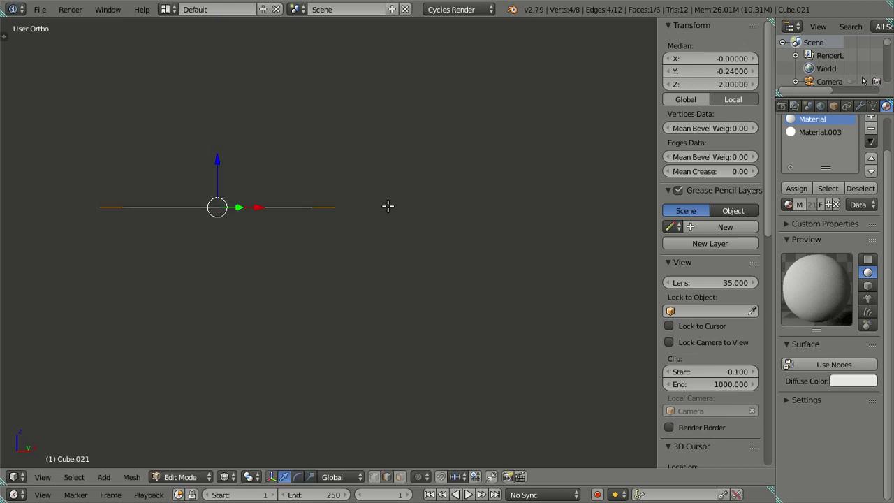
{"action": "scroll", "coordinate": [254, 224], "scroll_direction": "up", "scroll_amount": 3}
{"action": "mouse_move", "coordinate": [254, 224]}
{"action": "middle_mouse_down", "text": "shift"}
{"action": "mouse_move", "coordinate": [398, 209]}
{"action": "mouse_move", "coordinate": [351, 177]}
{"action": "middle_mouse_up", "text": "shift"}
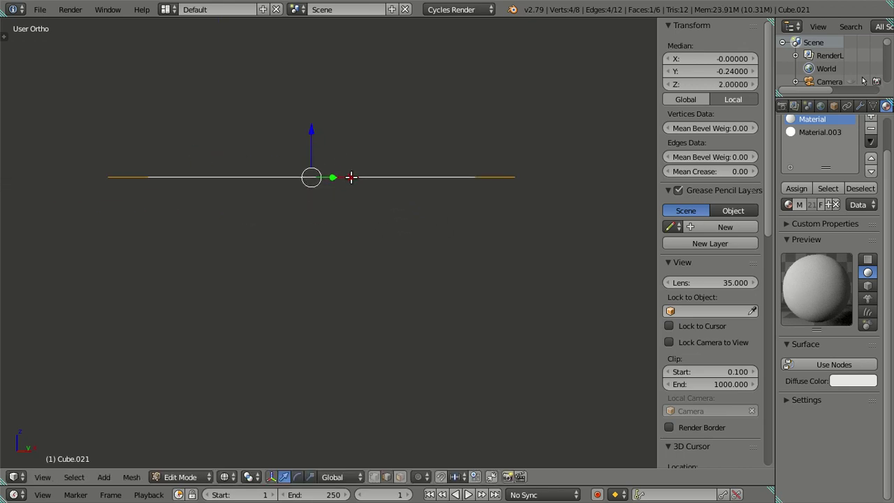
Move the edge slightly down along Z and check the slab from the front
{"action": "key", "text": "g"}
{"action": "key", "text": "z"}
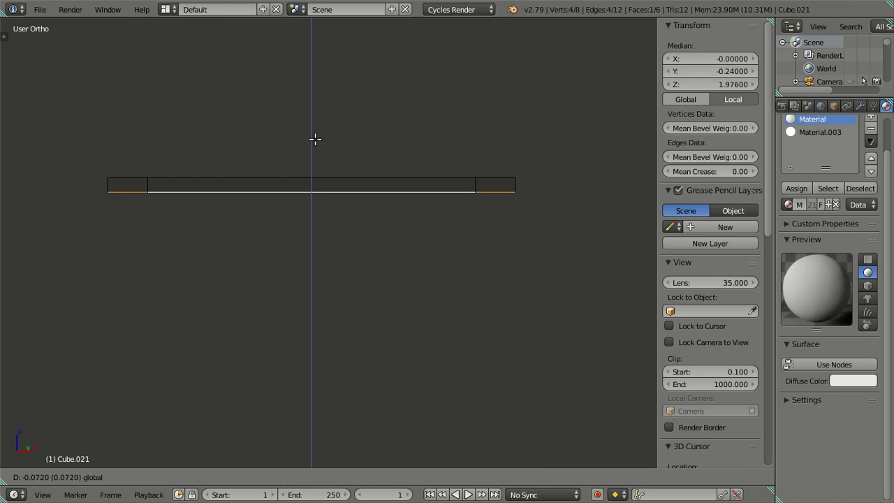
{"action": "left_click", "coordinate": [315, 139]}
{"action": "middle_click_drag", "start_coordinate": [381, 238], "coordinate": [385, 331]}
{"action": "key", "text": "KP_1"}
{"action": "scroll", "coordinate": [384, 237], "scroll_direction": "up", "scroll_amount": 1}
{"action": "scroll", "coordinate": [366, 252], "scroll_direction": "up", "scroll_amount": 1}
{"action": "scroll", "coordinate": [338, 256], "scroll_direction": "up", "scroll_amount": 2}
{"action": "scroll", "coordinate": [332, 244], "scroll_direction": "up", "scroll_amount": 1}
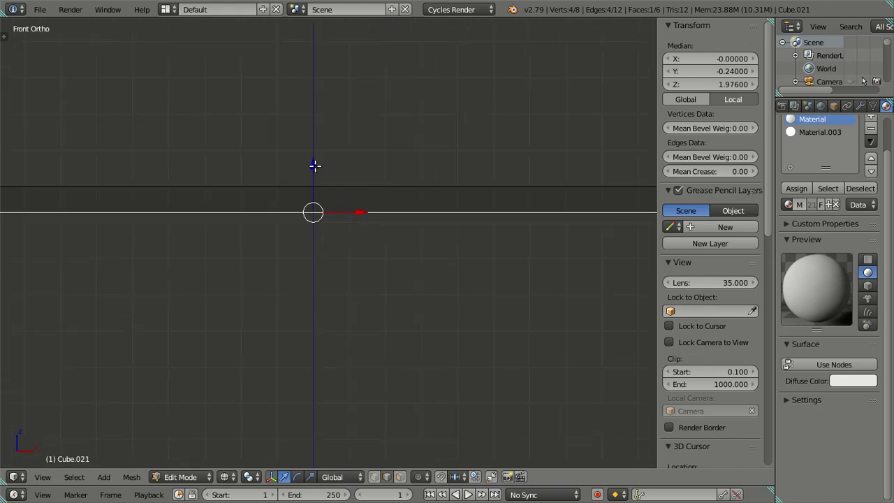
Undo that move and try a -0.5 Z drop, then cancel it
{"action": "key", "text": "ctrl+z"}
{"action": "mouse_move", "coordinate": [314, 140]}
{"action": "left_mouse_down"}
{"action": "mouse_move", "coordinate": [321, 220]}
{"action": "mouse_move", "coordinate": [321, 202]}
{"action": "mouse_move", "coordinate": [352, 170]}
{"action": "left_mouse_up"}
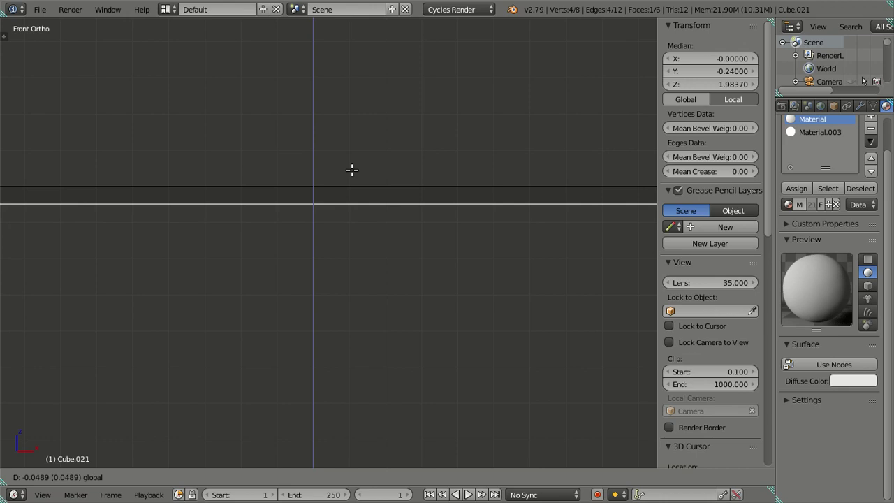
{"action": "type", "text": "-.5"}
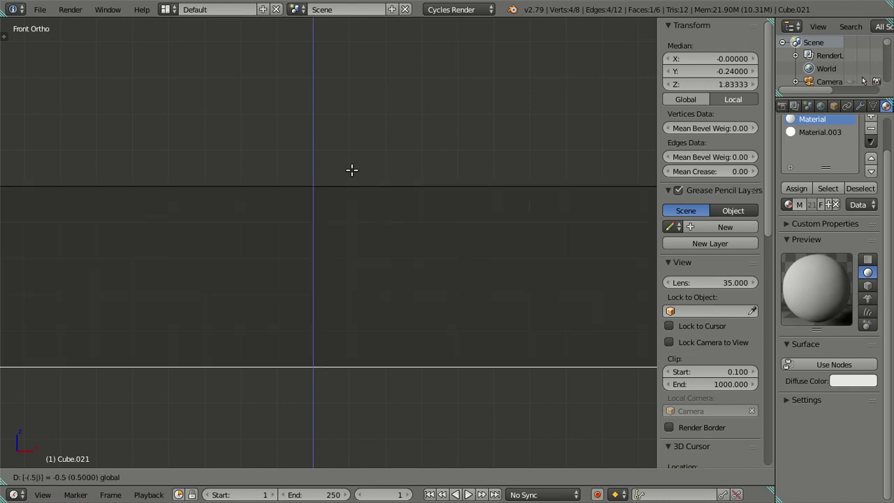
{"action": "key", "text": "Escape"}
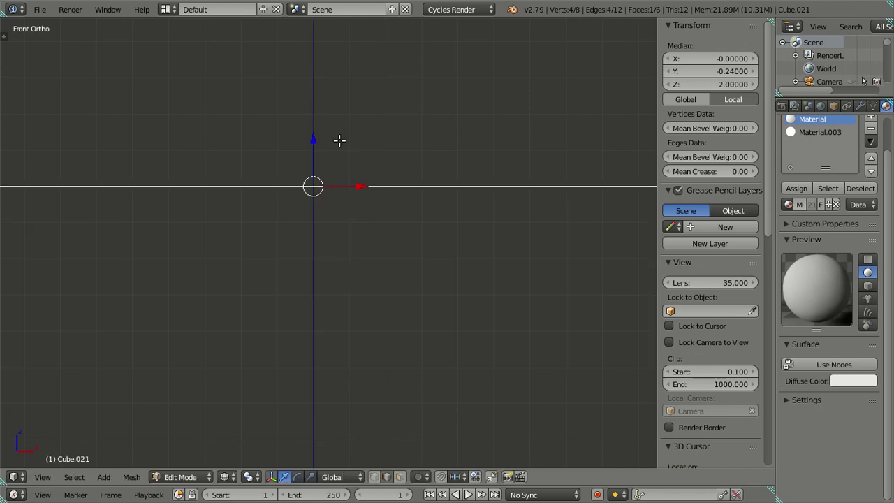
Lower the edge with G Z -.2 and G Z -.1, leaving a face at Z 1.96667
{"action": "type", "text": "gz"}
{"action": "type", "text": "-"}
{"action": "type", "text": ".2"}
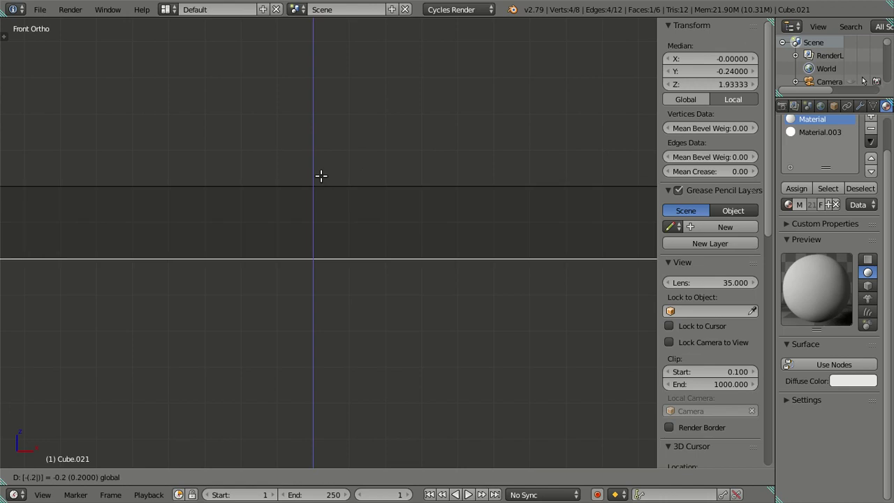
{"action": "key", "text": "Return"}
{"action": "type", "text": "gz"}
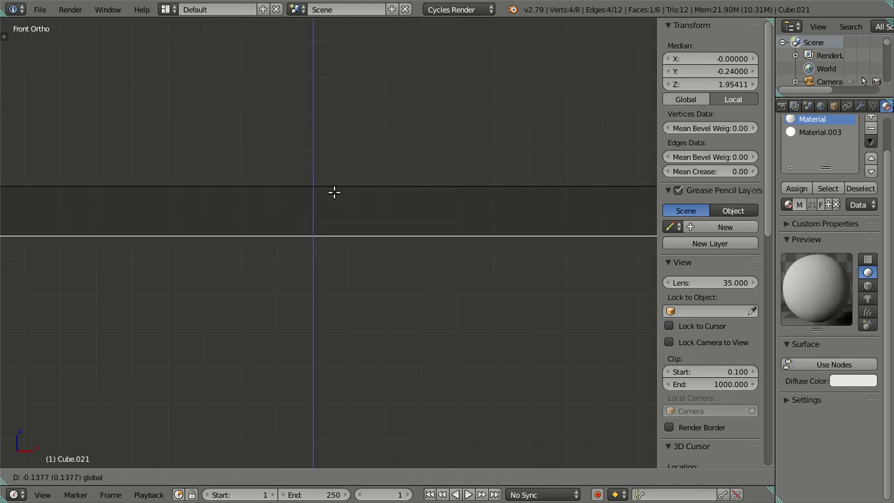
{"action": "type", "text": "-.1"}
{"action": "key", "text": "Return"}
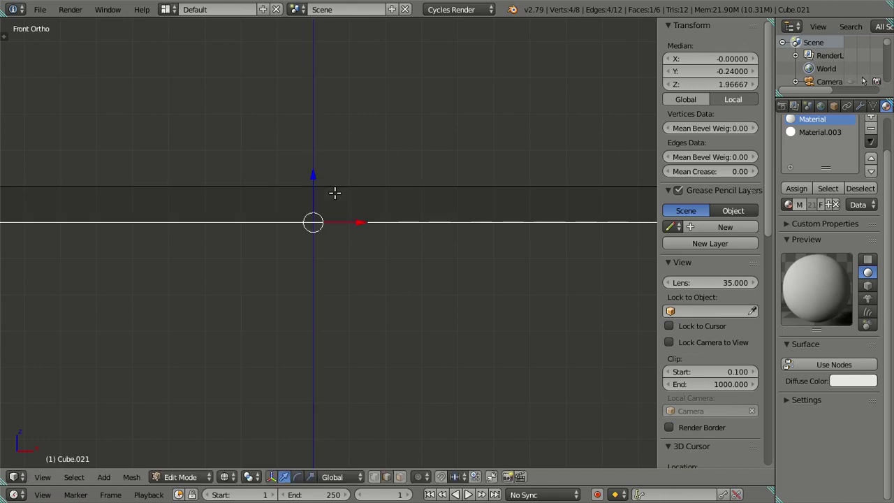
{"action": "middle_click_drag", "start_coordinate": [341, 191], "coordinate": [381, 234]}
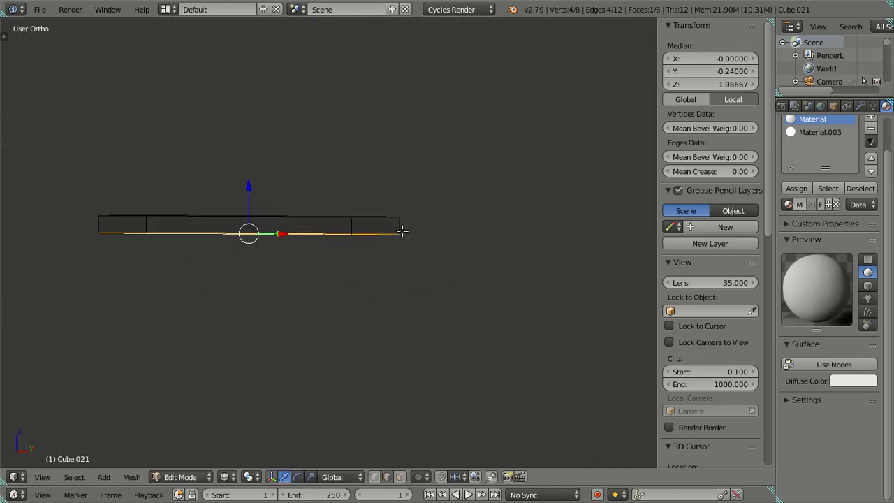
{"action": "scroll", "coordinate": [402, 237], "scroll_direction": "up", "scroll_amount": 3}
{"action": "key", "text": "a"}
{"action": "mouse_move", "coordinate": [303, 203]}
{"action": "middle_mouse_down"}
{"action": "mouse_move", "coordinate": [352, 275]}
{"action": "mouse_move", "coordinate": [373, 222]}
{"action": "middle_mouse_up"}
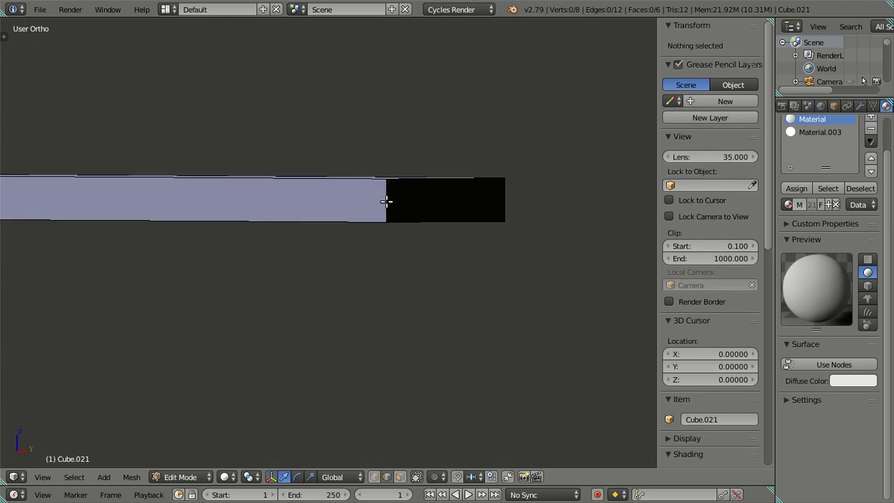
Add an edge loop around the slab and turn on see-through selection
{"action": "key", "text": "ctrl+r"}
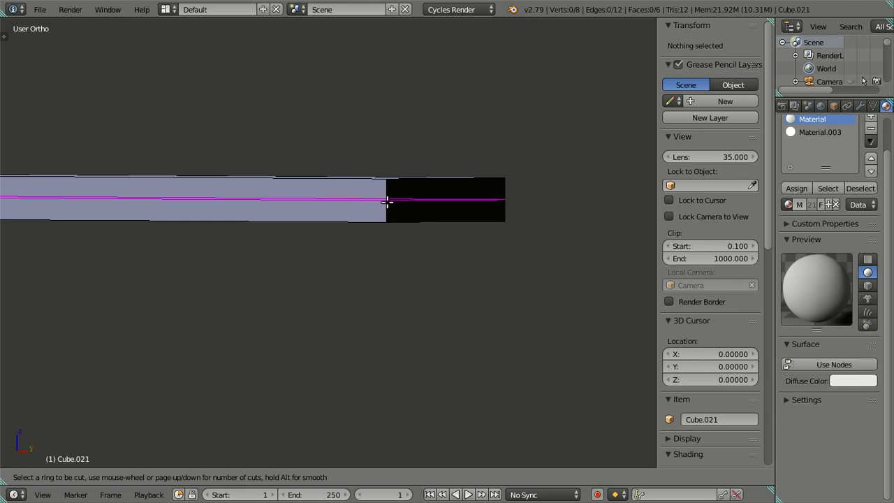
{"action": "left_click", "coordinate": [387, 201]}
{"action": "key", "text": "a"}
{"action": "mouse_move", "coordinate": [387, 219]}
{"action": "middle_mouse_down"}
{"action": "mouse_move", "coordinate": [387, 258]}
{"action": "mouse_move", "coordinate": [362, 171]}
{"action": "mouse_move", "coordinate": [377, 225]}
{"action": "middle_mouse_up"}
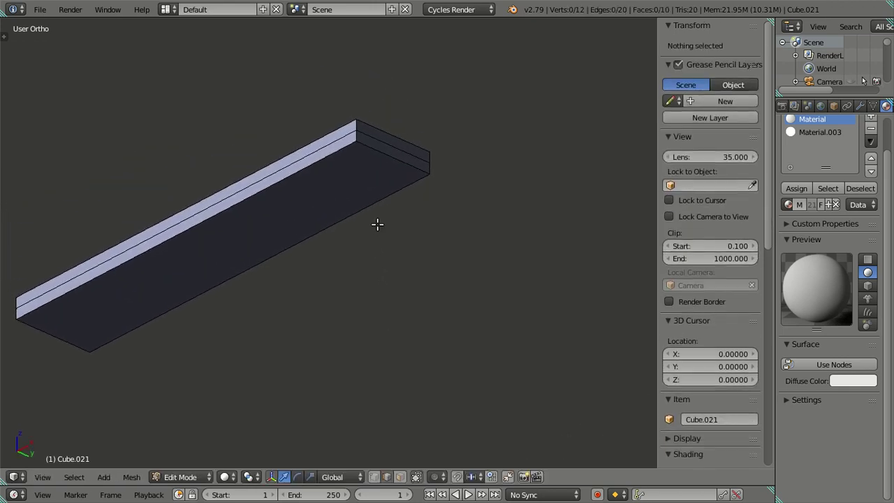
{"action": "right_click", "coordinate": [356, 137]}
{"action": "key", "text": "a"}
{"action": "left_click", "coordinate": [401, 476]}
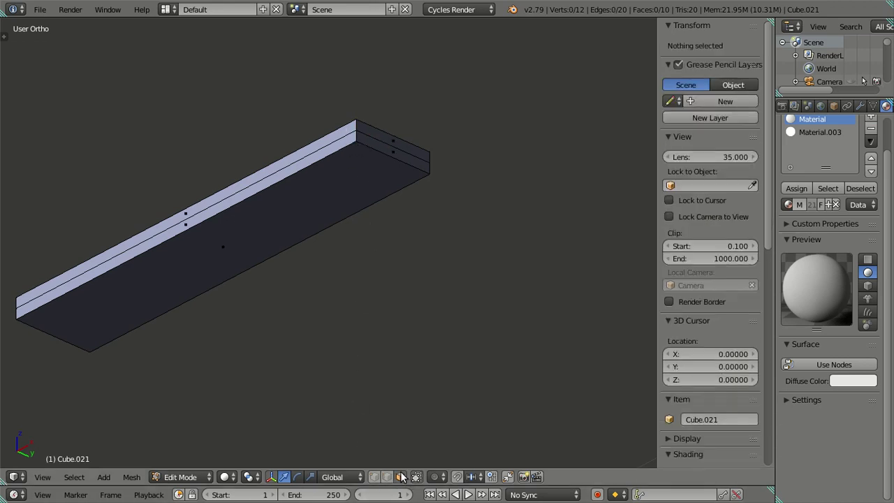
{"action": "right_click", "coordinate": [349, 166]}
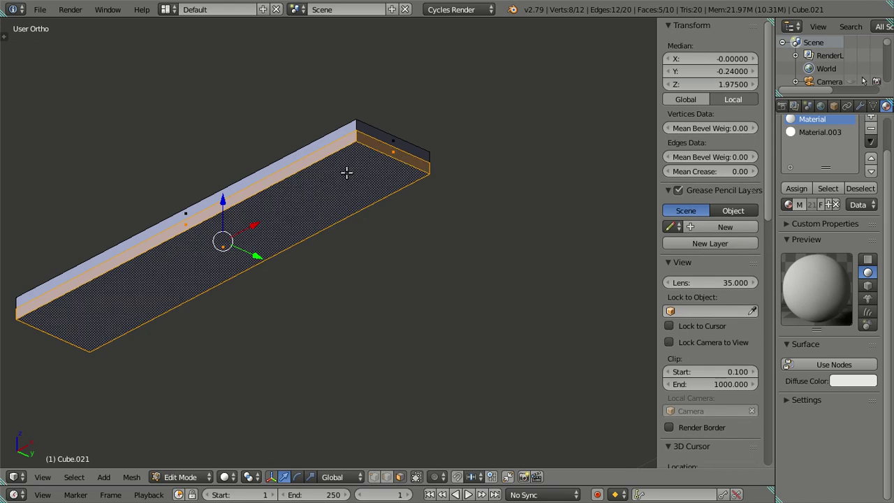
Select the slab's box part from below and inset its face
{"action": "mouse_move", "coordinate": [360, 201]}
{"action": "middle_mouse_down"}
{"action": "mouse_move", "coordinate": [373, 176]}
{"action": "mouse_move", "coordinate": [418, 284]}
{"action": "mouse_move", "coordinate": [461, 265]}
{"action": "mouse_move", "coordinate": [475, 345]}
{"action": "mouse_move", "coordinate": [463, 326]}
{"action": "mouse_move", "coordinate": [459, 157]}
{"action": "mouse_move", "coordinate": [426, 254]}
{"action": "mouse_move", "coordinate": [373, 80]}
{"action": "mouse_move", "coordinate": [378, 236]}
{"action": "mouse_move", "coordinate": [365, 375]}
{"action": "mouse_move", "coordinate": [384, 424]}
{"action": "middle_mouse_up"}
{"action": "mouse_move", "coordinate": [402, 394]}
{"action": "middle_mouse_down"}
{"action": "mouse_move", "coordinate": [398, 189]}
{"action": "mouse_move", "coordinate": [343, 227]}
{"action": "mouse_move", "coordinate": [427, 306]}
{"action": "mouse_move", "coordinate": [399, 363]}
{"action": "mouse_move", "coordinate": [403, 356]}
{"action": "mouse_move", "coordinate": [413, 400]}
{"action": "middle_mouse_up"}
{"action": "key", "text": "a"}
{"action": "mouse_move", "coordinate": [408, 344]}
{"action": "middle_mouse_down"}
{"action": "mouse_move", "coordinate": [395, 279]}
{"action": "mouse_move", "coordinate": [399, 182]}
{"action": "middle_mouse_up"}
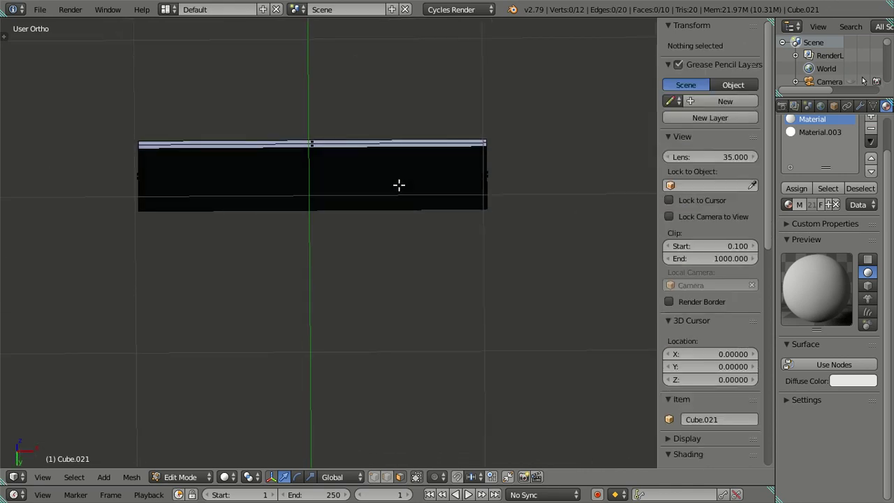
{"action": "key", "text": "l"}
{"action": "middle_click_drag", "start_coordinate": [421, 240], "coordinate": [424, 229]}
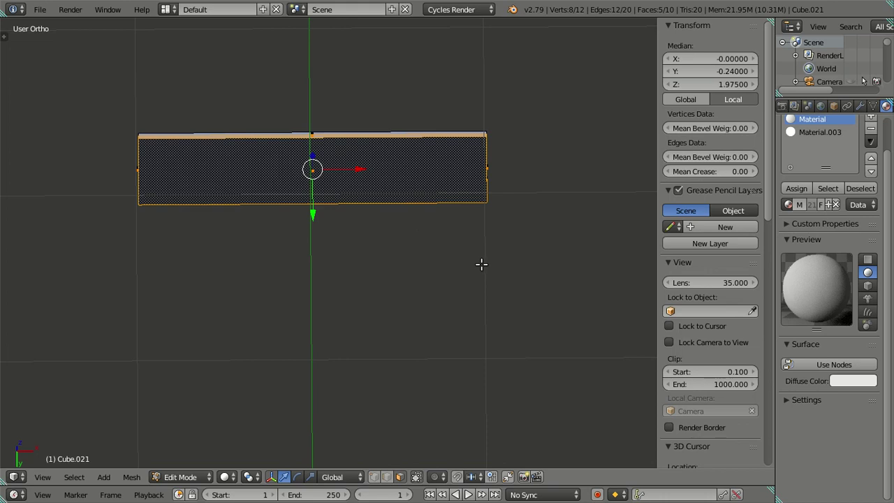
{"action": "key", "text": "i"}
{"action": "left_click", "coordinate": [434, 248]}
Extrude the selected bottom faces downward to a shallow depth
{"action": "key", "text": "a"}
{"action": "mouse_move", "coordinate": [390, 199]}
{"action": "middle_mouse_down"}
{"action": "mouse_move", "coordinate": [379, 273]}
{"action": "mouse_move", "coordinate": [385, 320]}
{"action": "middle_mouse_up"}
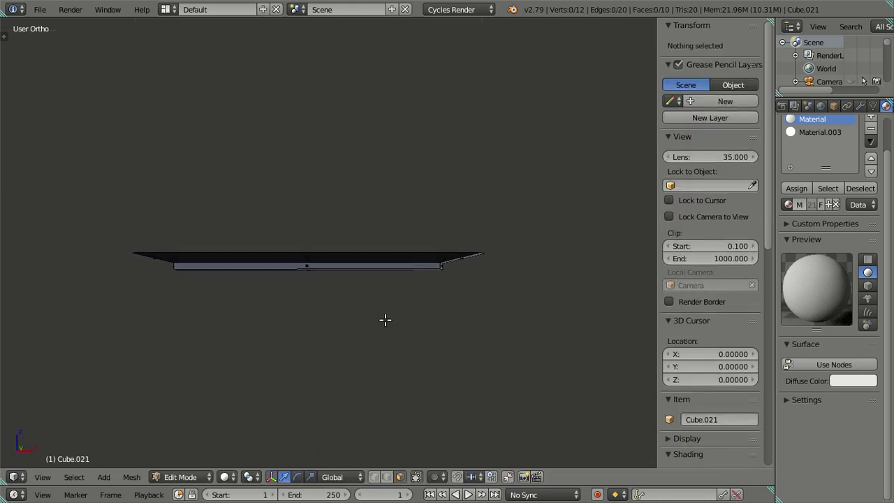
{"action": "key", "text": "l"}
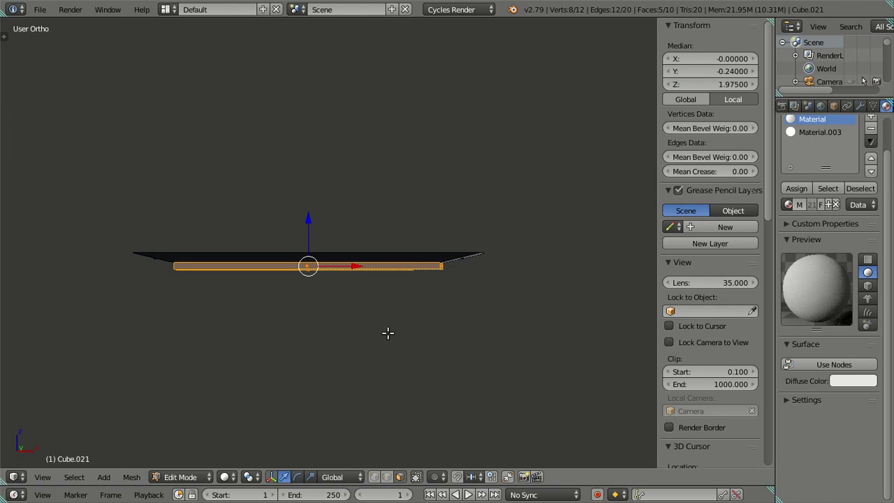
{"action": "middle_click_drag", "start_coordinate": [386, 332], "coordinate": [395, 291]}
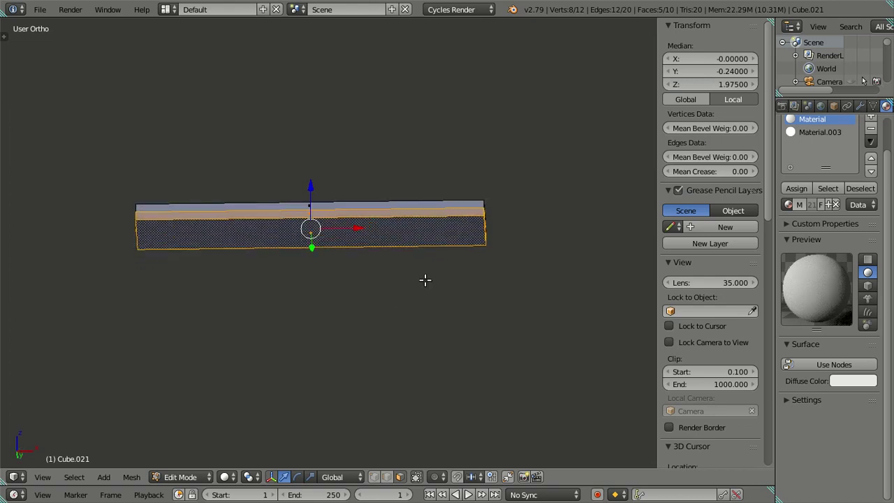
{"action": "key", "text": "e"}
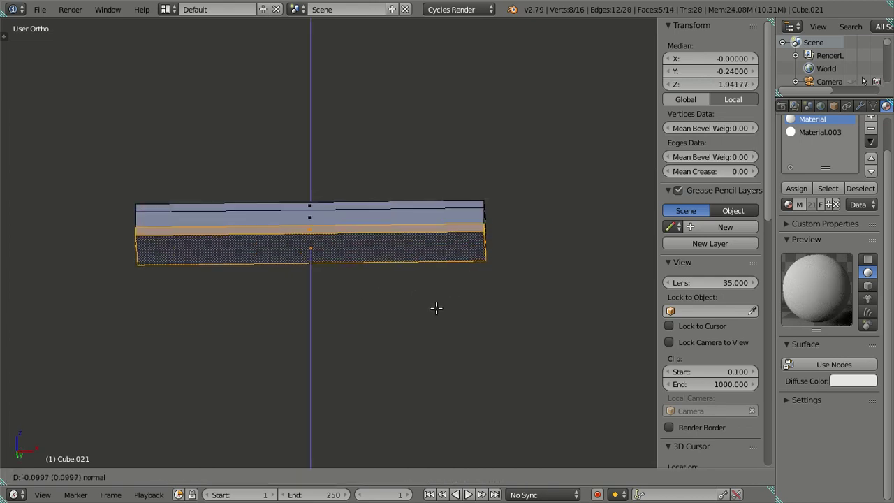
{"action": "left_click", "coordinate": [469, 315]}
Scale the extruded lower block narrower along X and shorter along Y
{"action": "key", "text": "s"}
{"action": "key", "text": "x"}
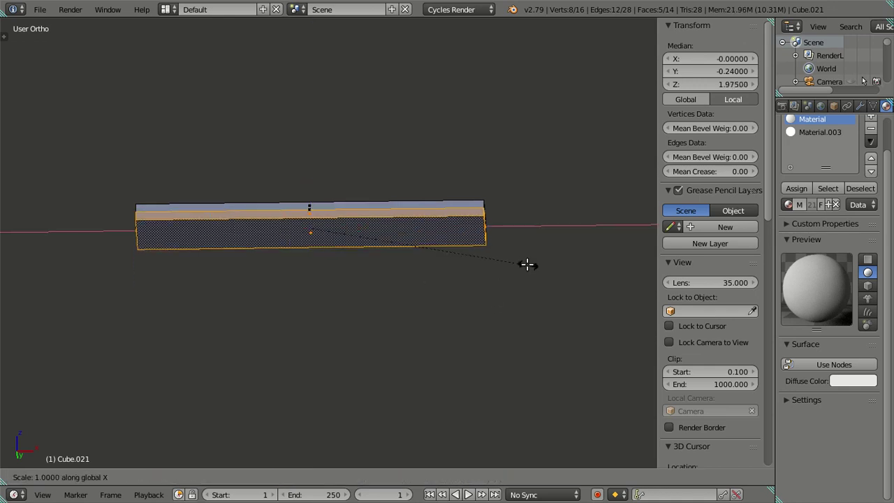
{"action": "left_click", "coordinate": [503, 269]}
{"action": "middle_click_drag", "start_coordinate": [449, 333], "coordinate": [345, 340]}
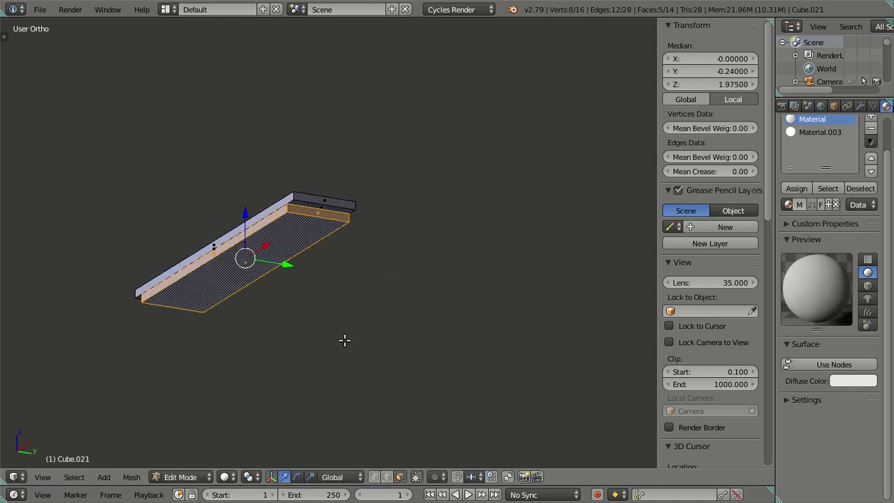
{"action": "key", "text": "s"}
{"action": "key", "text": "y"}
{"action": "left_click", "coordinate": [383, 315]}
{"action": "mouse_move", "coordinate": [382, 313]}
{"action": "middle_mouse_down"}
{"action": "mouse_move", "coordinate": [328, 278]}
{"action": "mouse_move", "coordinate": [353, 232]}
{"action": "middle_mouse_up"}
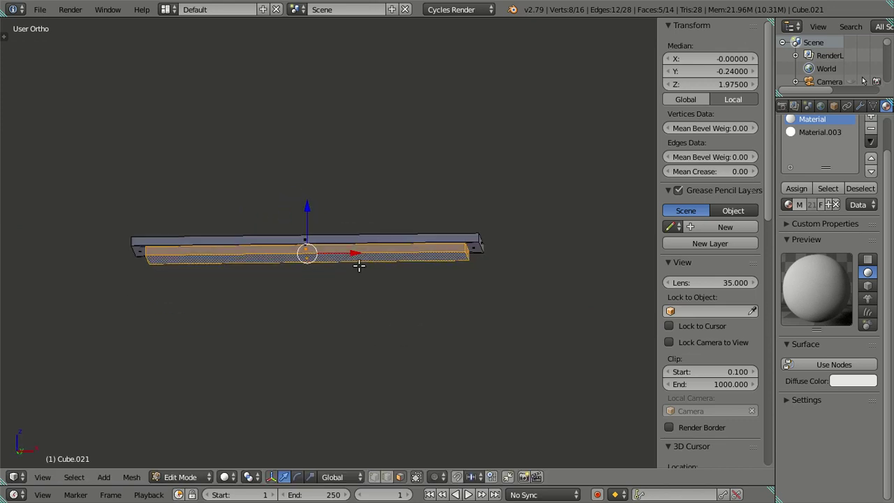
{"action": "scroll", "coordinate": [352, 232], "scroll_direction": "up", "scroll_amount": 2}
{"action": "key", "text": "a"}
{"action": "mouse_move", "coordinate": [353, 231]}
{"action": "middle_mouse_down"}
{"action": "mouse_move", "coordinate": [373, 321]}
{"action": "mouse_move", "coordinate": [392, 307]}
{"action": "mouse_move", "coordinate": [373, 285]}
{"action": "middle_mouse_up"}
Add an edge loop across the fixture's long top and slide it toward the right end
{"action": "key", "text": "ctrl+r"}
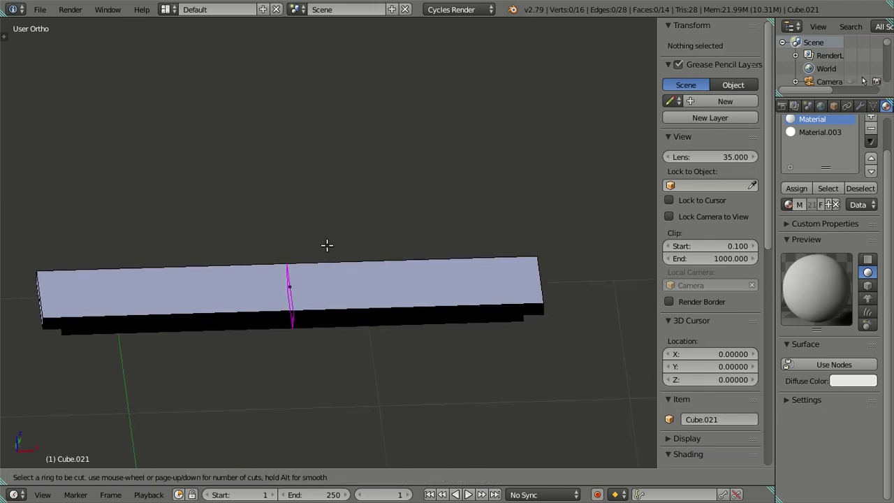
{"action": "left_click", "coordinate": [325, 245]}
{"action": "left_click", "coordinate": [113, 257]}
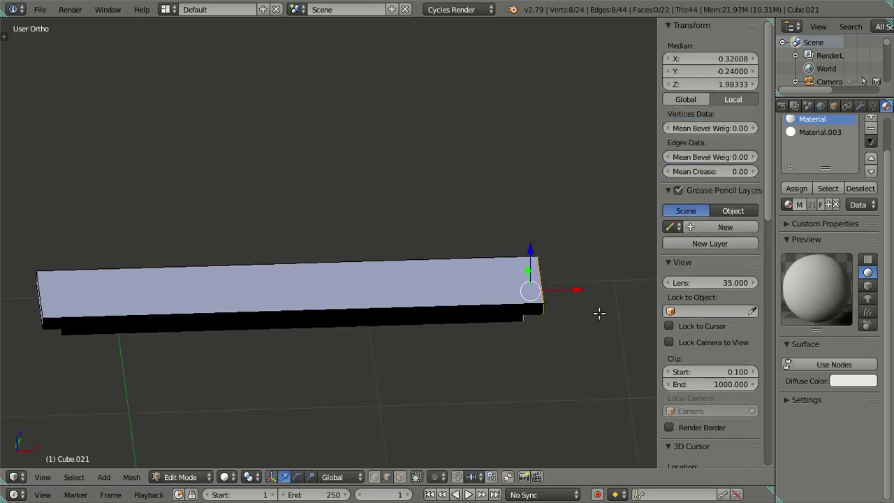
{"action": "left_click_drag", "start_coordinate": [585, 286], "coordinate": [570, 282]}
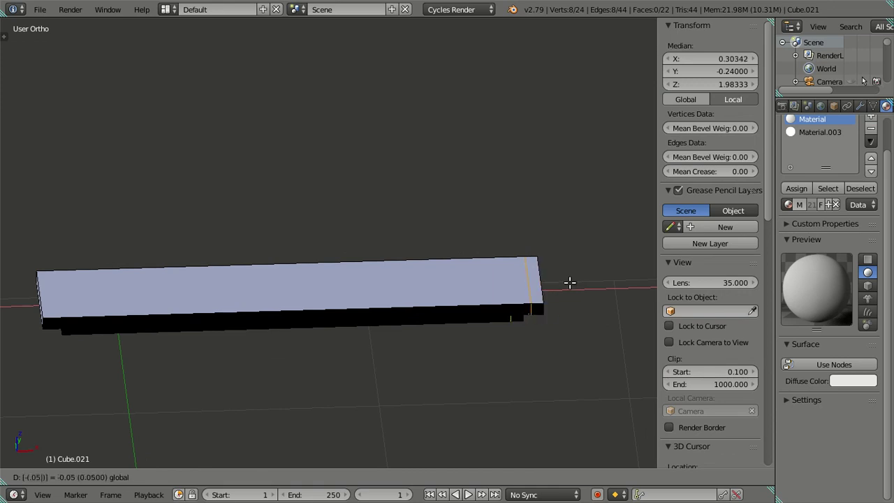
{"action": "left_click_drag", "start_coordinate": [571, 281], "coordinate": [569, 282]}
{"action": "mouse_move", "coordinate": [565, 303]}
{"action": "middle_mouse_down"}
{"action": "mouse_move", "coordinate": [502, 319]}
{"action": "mouse_move", "coordinate": [498, 310]}
{"action": "middle_mouse_up"}
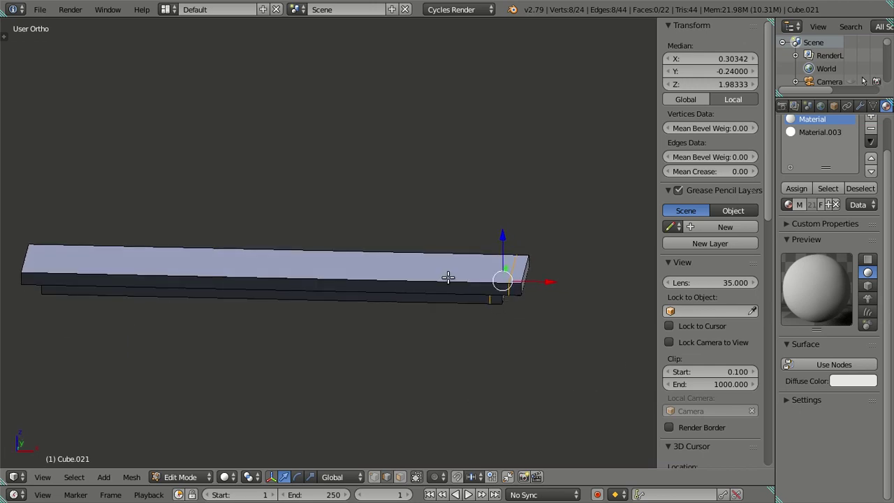
Select the edge loop at the fixture's right end and delete its vertices
{"action": "right_click", "coordinate": [512, 267]}
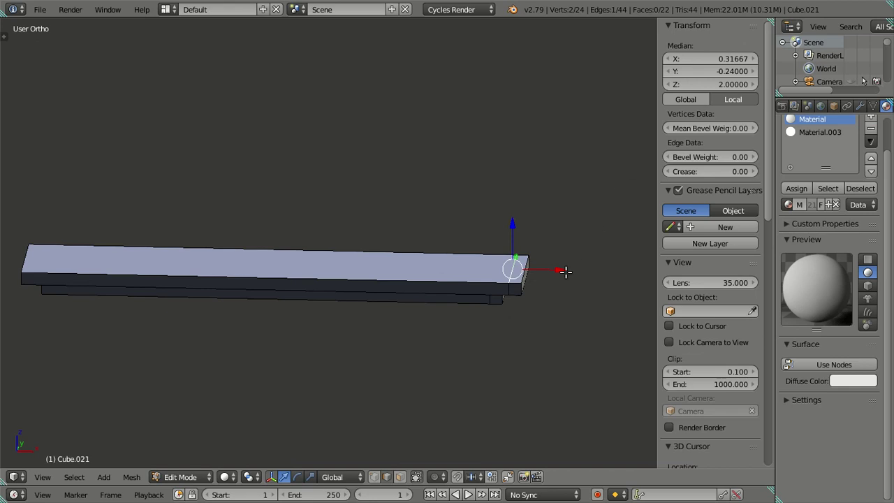
{"action": "left_click_drag", "start_coordinate": [557, 272], "coordinate": [547, 269]}
{"action": "left_click", "coordinate": [703, 58]}
{"action": "key", "text": "Return"}
{"action": "key", "text": "ctrl+KP_Add"}
{"action": "middle_click_drag", "start_coordinate": [535, 256], "coordinate": [523, 205]}
{"action": "key", "text": "x"}
{"action": "left_click", "coordinate": [523, 204]}
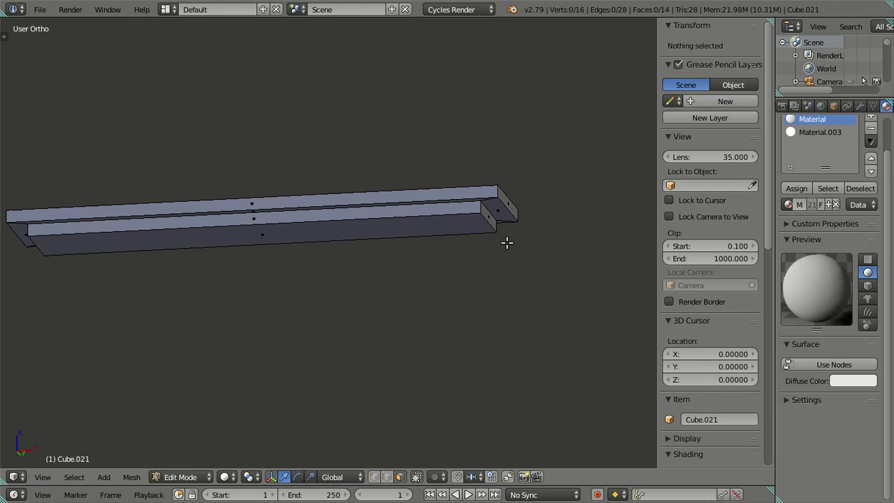
Check the linked lower open box and the top part's end face by selecting them
{"action": "middle_click_drag", "start_coordinate": [486, 227], "coordinate": [484, 216]}
{"action": "key", "text": "l"}
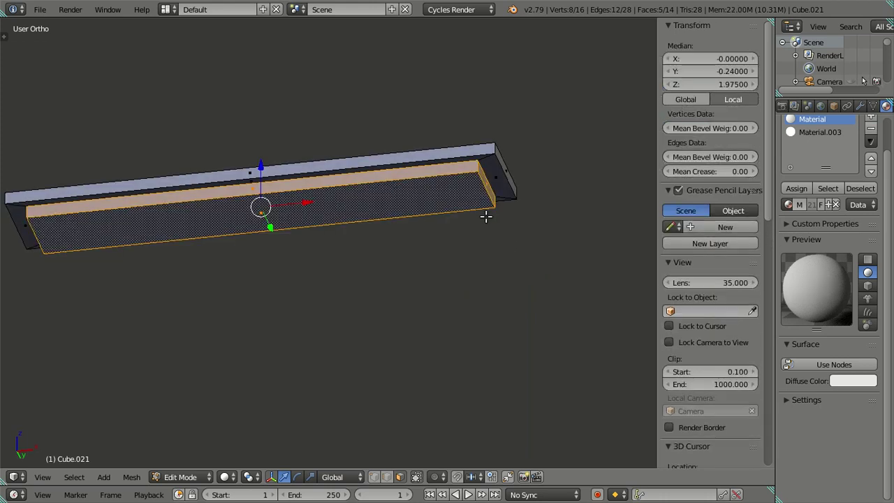
{"action": "key", "text": "a"}
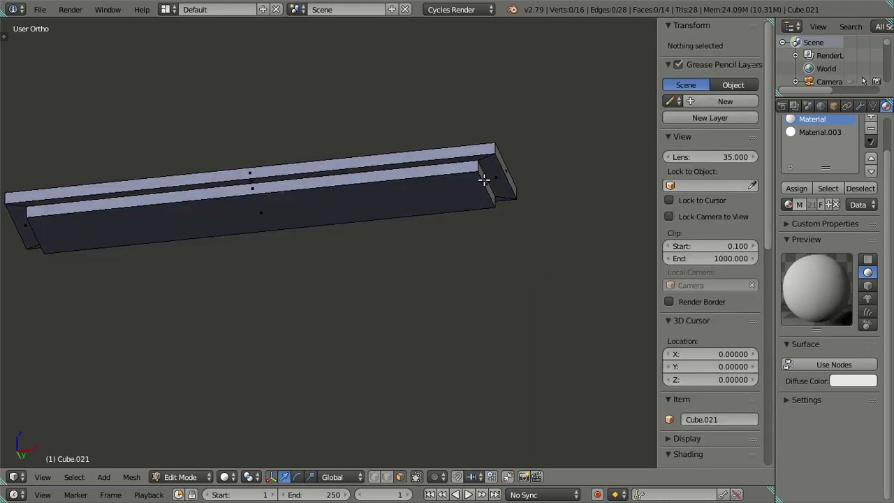
{"action": "right_click", "coordinate": [483, 180]}
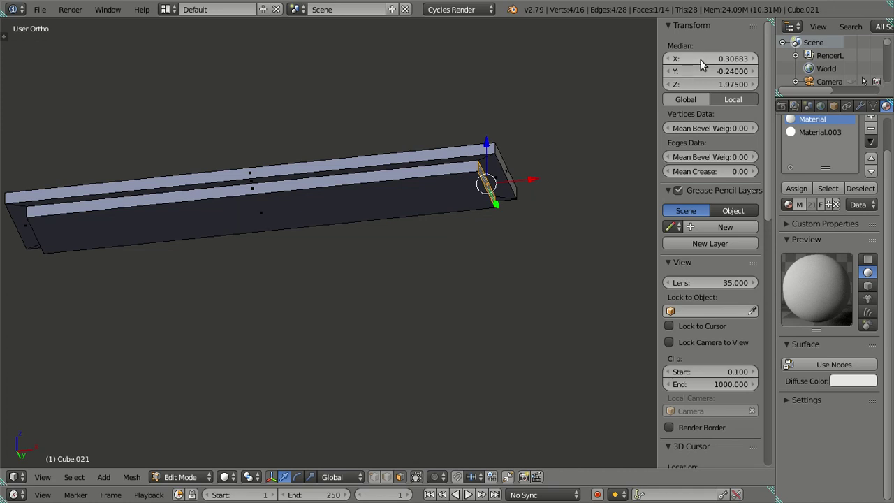
{"action": "key", "text": "a"}
{"action": "mouse_move", "coordinate": [357, 226]}
{"action": "middle_mouse_down", "text": "shift"}
{"action": "mouse_move", "coordinate": [401, 275]}
{"action": "mouse_move", "coordinate": [367, 268]}
{"action": "mouse_move", "coordinate": [378, 243]}
{"action": "middle_mouse_up", "text": "shift"}
{"action": "mouse_move", "coordinate": [217, 200]}
{"action": "middle_mouse_down"}
{"action": "mouse_move", "coordinate": [259, 233]}
{"action": "mouse_move", "coordinate": [207, 270]}
{"action": "middle_mouse_up"}
Negate the X position of the face at the beam's left end
{"action": "right_click", "coordinate": [530, 272]}
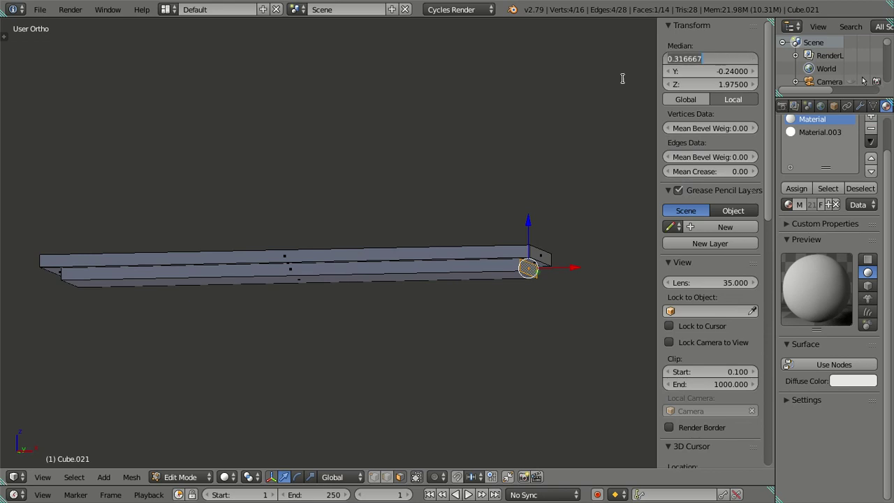
{"action": "middle_click_drag", "start_coordinate": [205, 237], "coordinate": [160, 256]}
{"action": "right_click", "coordinate": [160, 254]}
{"action": "left_click", "coordinate": [711, 58]}
{"action": "type", "text": "-"}
{"action": "key", "text": "Return"}
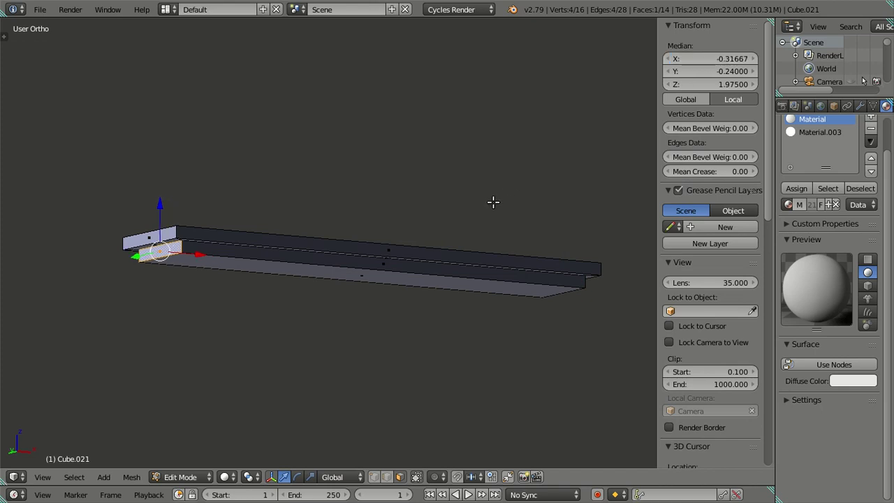
{"action": "key", "text": "a"}
{"action": "mouse_move", "coordinate": [419, 323]}
{"action": "middle_mouse_down"}
{"action": "mouse_move", "coordinate": [412, 217]}
{"action": "mouse_move", "coordinate": [465, 224]}
{"action": "mouse_move", "coordinate": [513, 295]}
{"action": "mouse_move", "coordinate": [405, 313]}
{"action": "middle_mouse_up"}
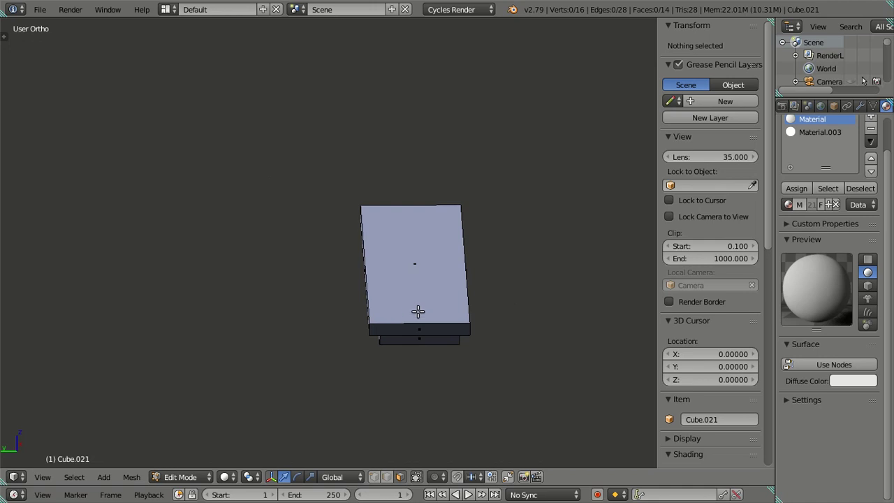
Try a loop cut across the beam moved 0.05 along Y, then undo it
{"action": "key", "text": "ctrl+r"}
{"action": "left_click", "coordinate": [419, 311]}
{"action": "left_click", "coordinate": [565, 332]}
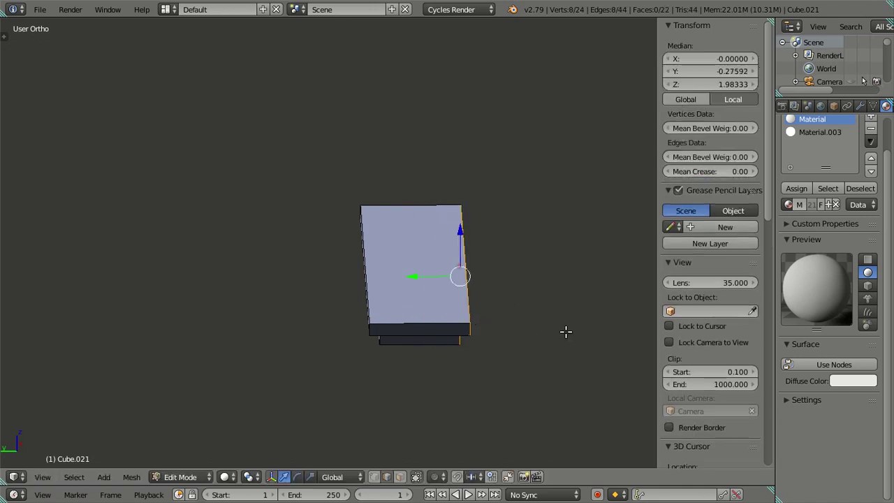
{"action": "left_click_drag", "start_coordinate": [424, 276], "coordinate": [410, 271]}
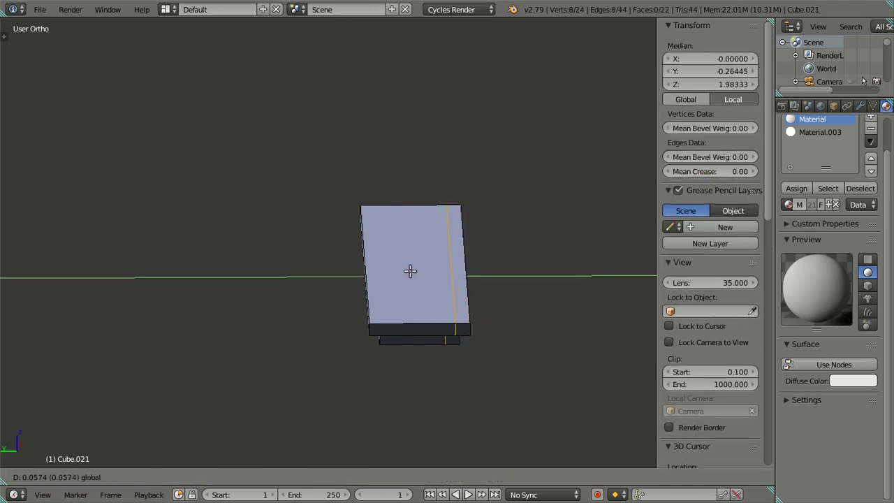
{"action": "type", "text": ".05"}
{"action": "key", "text": "Return"}
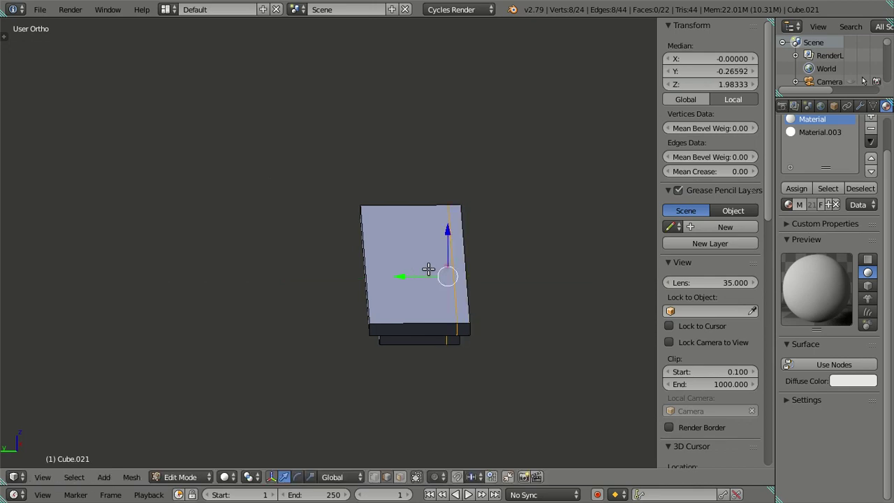
{"action": "right_click", "coordinate": [450, 271]}
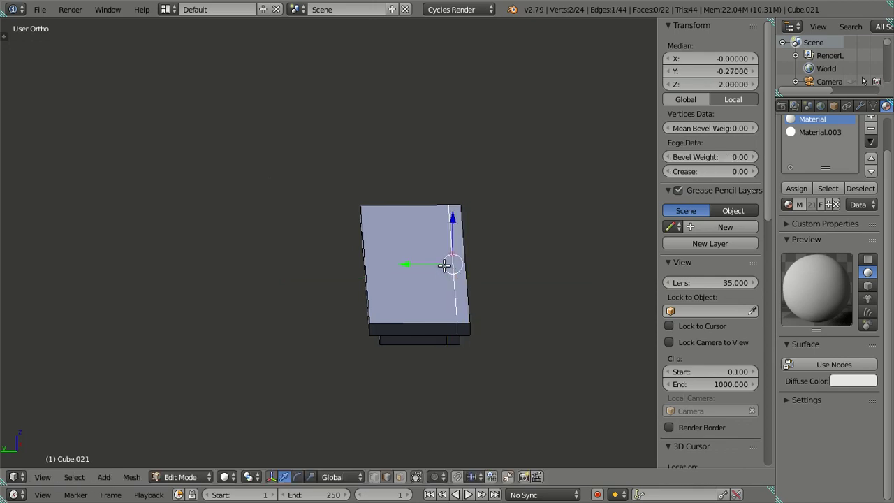
{"action": "left_click", "coordinate": [697, 71]}
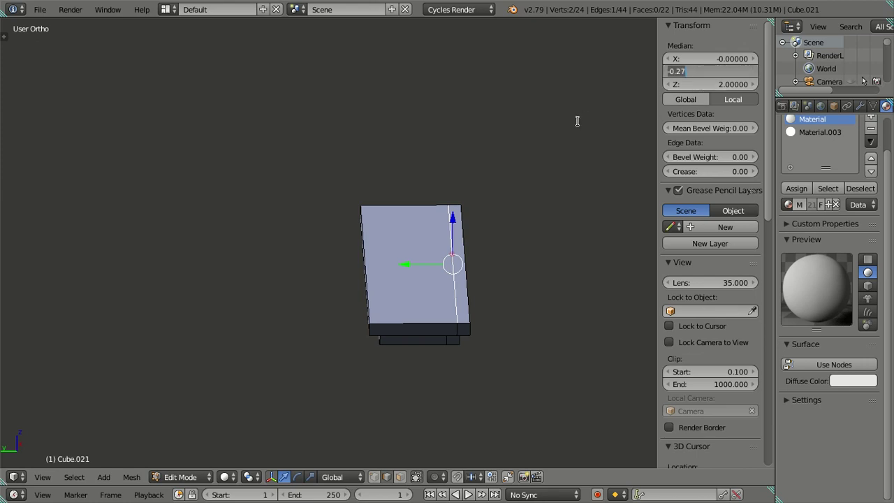
{"action": "key", "text": "Return"}
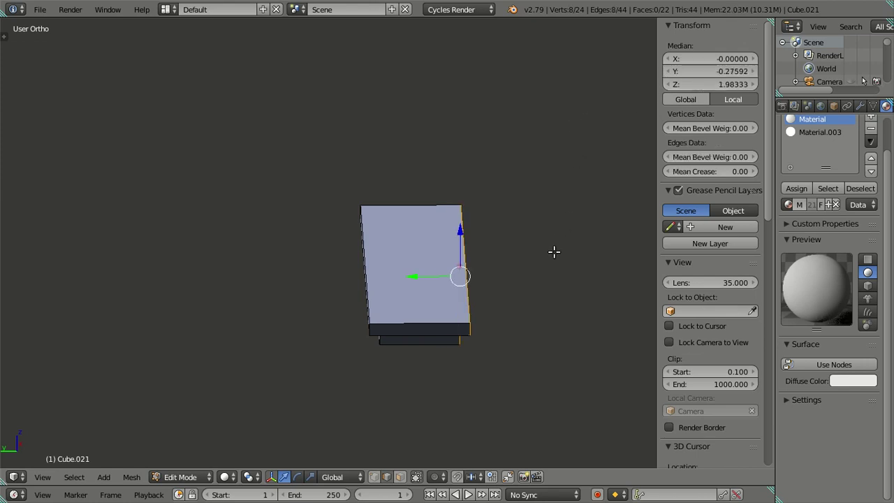
{"action": "key", "text": "ctrl+z"}
Set the slanted side faces' Y position to -0.27, undoing the second change
{"action": "middle_click_drag", "start_coordinate": [540, 311], "coordinate": [481, 275]}
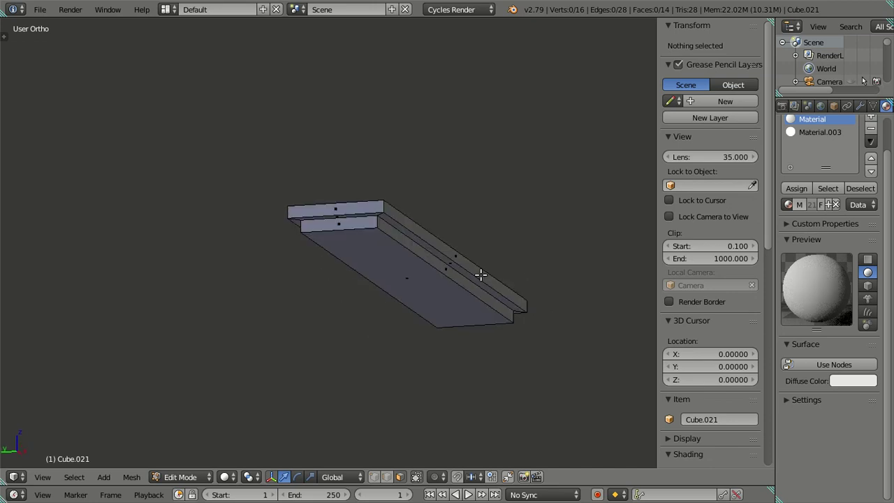
{"action": "right_click", "coordinate": [440, 267]}
{"action": "left_click", "coordinate": [719, 71]}
{"action": "type", "text": "-0.27"}
{"action": "key", "text": "Return"}
{"action": "middle_click_drag", "start_coordinate": [389, 282], "coordinate": [435, 284]}
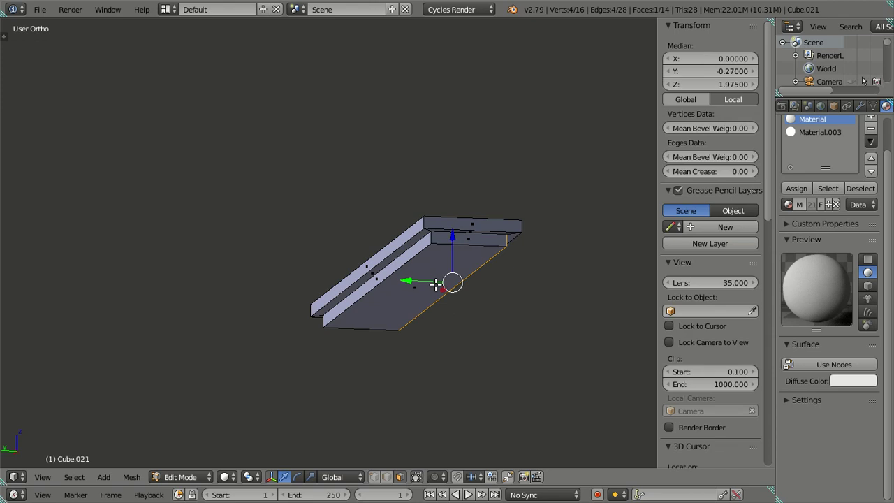
{"action": "right_click", "coordinate": [396, 260]}
{"action": "left_click", "coordinate": [691, 70]}
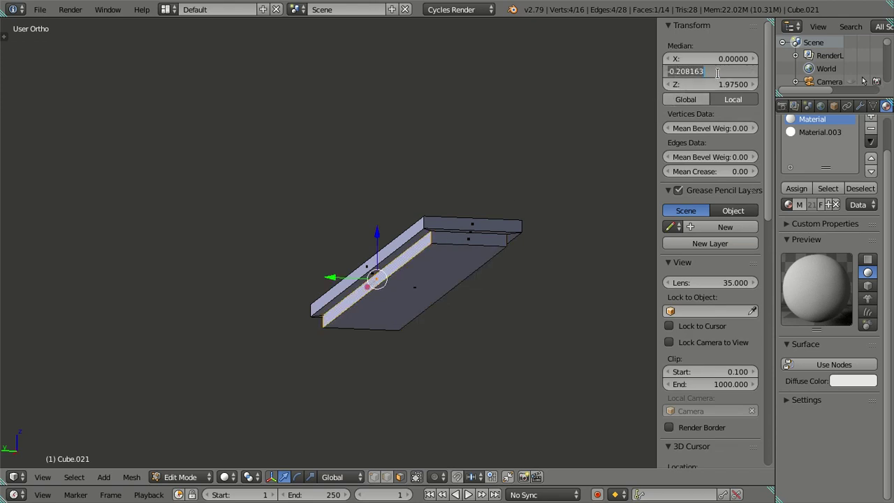
{"action": "type", "text": "-0.27"}
{"action": "key", "text": "Return"}
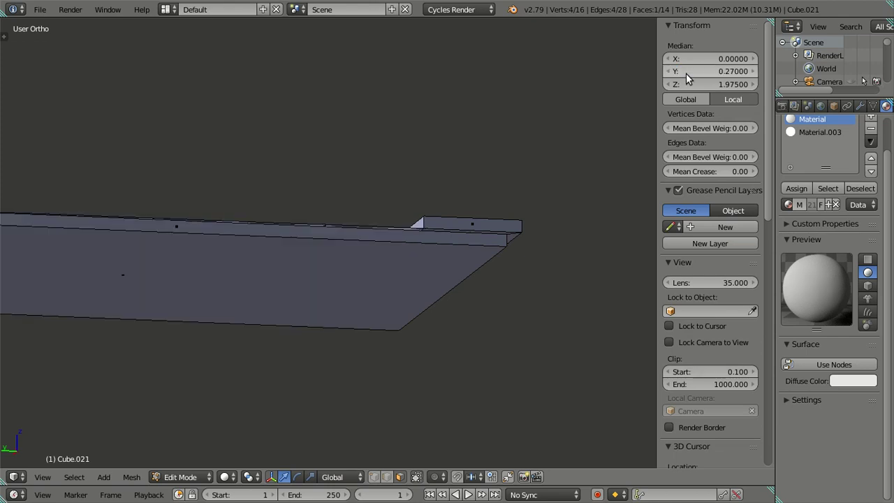
{"action": "key", "text": "ctrl+z"}
Add a loop cut across the fixture and set its edge to Y -0.21
{"action": "mouse_move", "coordinate": [425, 171]}
{"action": "middle_mouse_down"}
{"action": "mouse_move", "coordinate": [461, 222]}
{"action": "mouse_move", "coordinate": [422, 286]}
{"action": "middle_mouse_up"}
{"action": "key", "text": "a"}
{"action": "key", "text": "ctrl+r"}
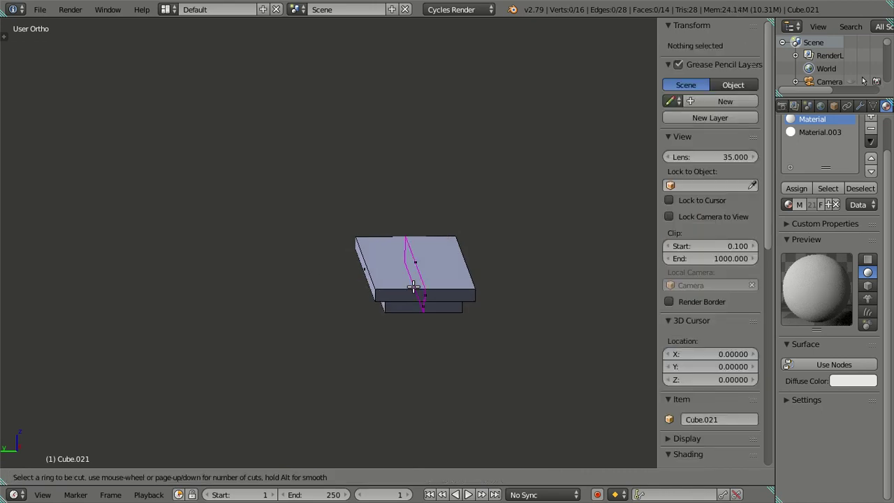
{"action": "left_click", "coordinate": [414, 286]}
{"action": "left_click", "coordinate": [282, 285]}
{"action": "left_click_drag", "start_coordinate": [323, 275], "coordinate": [343, 277]}
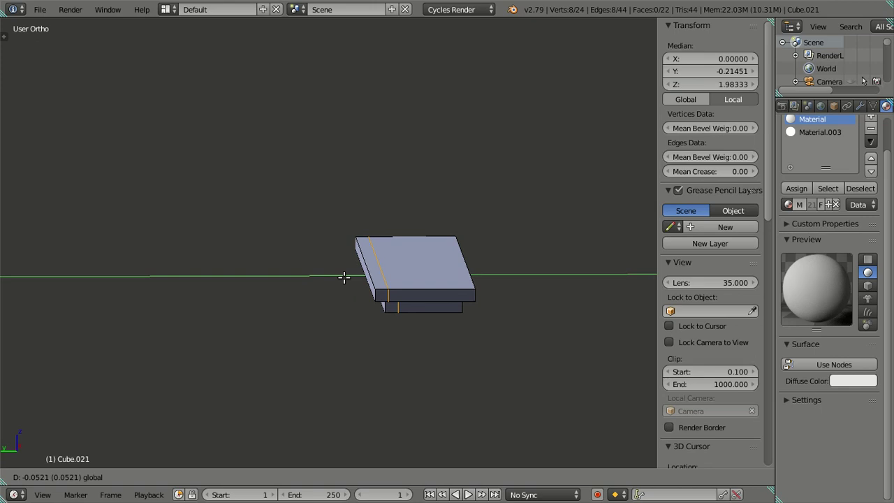
{"action": "left_click_drag", "start_coordinate": [344, 277], "coordinate": [345, 277]}
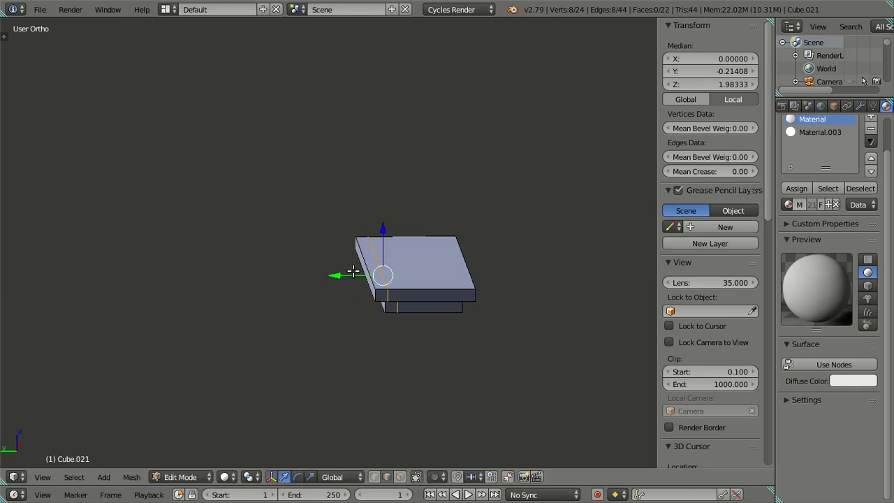
{"action": "right_click", "coordinate": [375, 259]}
{"action": "left_click", "coordinate": [691, 72]}
{"action": "key", "text": "Return"}
Undo three times back to the stepped 16-vertex bar and view it as a slab
{"action": "key", "text": "ctrl+z"}
{"action": "key", "text": "ctrl+z"}
{"action": "key", "text": "ctrl+z"}
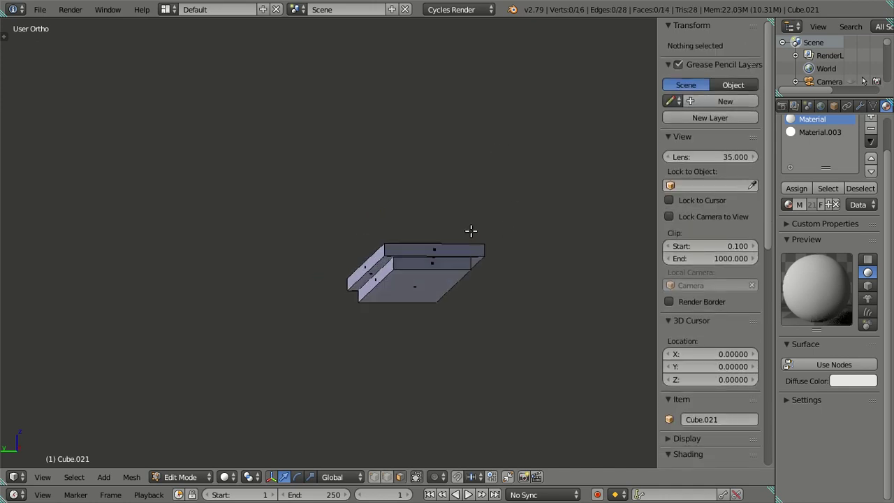
{"action": "key", "text": "ctrl+z"}
{"action": "key", "text": "ctrl+z"}
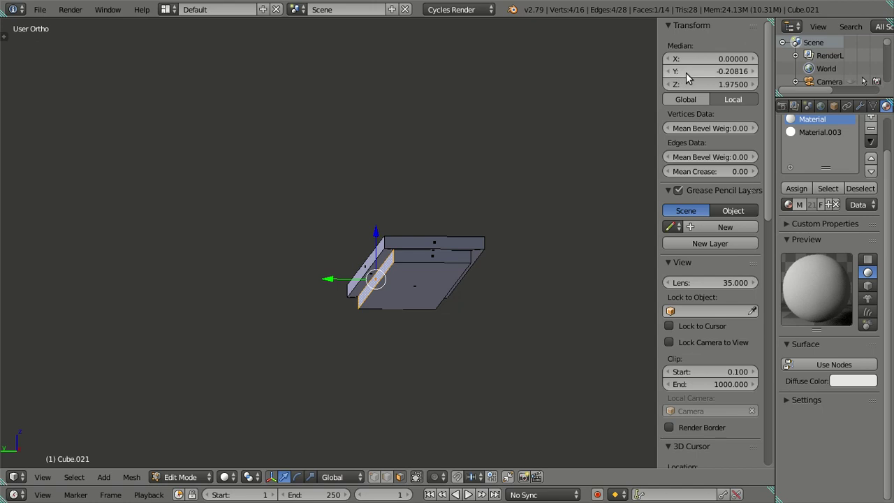
{"action": "key", "text": "ctrl+z"}
{"action": "key", "text": "ctrl+z"}
{"action": "key", "text": "ctrl+z"}
{"action": "key", "text": "ctrl+z"}
{"action": "key", "text": "ctrl+z"}
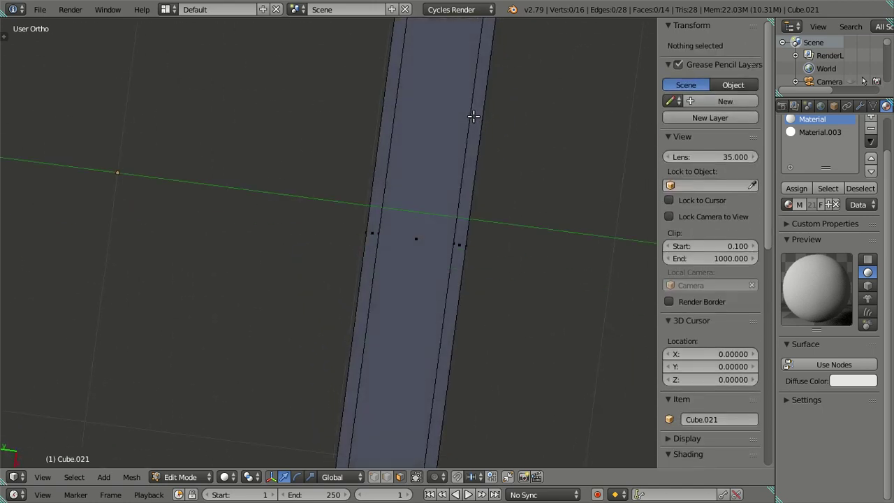
{"action": "scroll", "coordinate": [400, 277], "scroll_direction": "down", "scroll_amount": 3}
{"action": "mouse_move", "coordinate": [398, 273]}
{"action": "middle_mouse_down"}
{"action": "mouse_move", "coordinate": [520, 377]}
{"action": "mouse_move", "coordinate": [459, 289]}
{"action": "mouse_move", "coordinate": [343, 277]}
{"action": "mouse_move", "coordinate": [342, 299]}
{"action": "mouse_move", "coordinate": [242, 254]}
{"action": "mouse_move", "coordinate": [258, 290]}
{"action": "middle_mouse_up"}
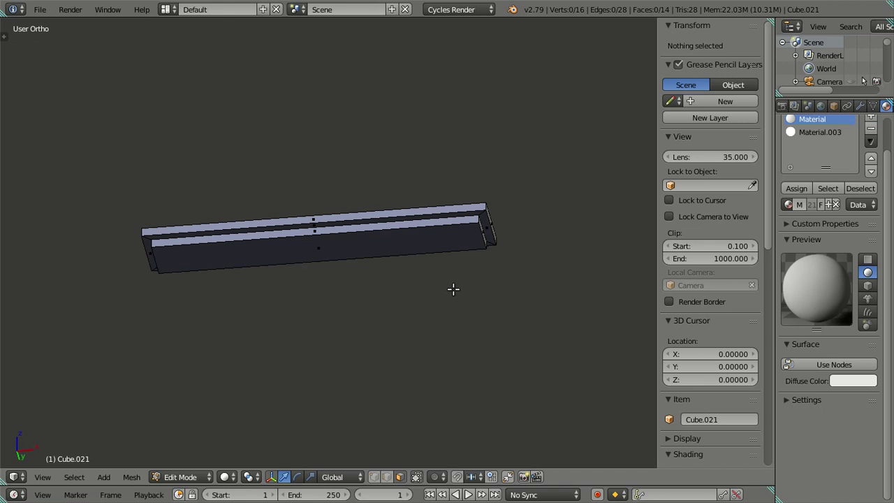
{"action": "scroll", "coordinate": [454, 288], "scroll_direction": "up", "scroll_amount": 3}
{"action": "mouse_move", "coordinate": [471, 257]}
{"action": "middle_mouse_down"}
{"action": "mouse_move", "coordinate": [383, 294]}
{"action": "mouse_move", "coordinate": [409, 280]}
{"action": "mouse_move", "coordinate": [451, 283]}
{"action": "mouse_move", "coordinate": [463, 308]}
{"action": "mouse_move", "coordinate": [446, 314]}
{"action": "mouse_move", "coordinate": [405, 297]}
{"action": "mouse_move", "coordinate": [377, 303]}
{"action": "mouse_move", "coordinate": [398, 291]}
{"action": "mouse_move", "coordinate": [413, 261]}
{"action": "mouse_move", "coordinate": [465, 105]}
{"action": "mouse_move", "coordinate": [551, 76]}
{"action": "mouse_move", "coordinate": [551, 92]}
{"action": "mouse_move", "coordinate": [395, 154]}
{"action": "mouse_move", "coordinate": [379, 239]}
{"action": "mouse_move", "coordinate": [345, 309]}
{"action": "mouse_move", "coordinate": [330, 152]}
{"action": "mouse_move", "coordinate": [341, 154]}
{"action": "mouse_move", "coordinate": [382, 240]}
{"action": "mouse_move", "coordinate": [442, 307]}
{"action": "mouse_move", "coordinate": [444, 294]}
{"action": "middle_mouse_up"}
{"action": "scroll", "coordinate": [453, 289], "scroll_direction": "down", "scroll_amount": 2}
{"action": "mouse_move", "coordinate": [374, 320]}
{"action": "middle_mouse_down"}
{"action": "mouse_move", "coordinate": [359, 303]}
{"action": "mouse_move", "coordinate": [419, 284]}
{"action": "mouse_move", "coordinate": [397, 300]}
{"action": "mouse_move", "coordinate": [344, 300]}
{"action": "mouse_move", "coordinate": [328, 285]}
{"action": "mouse_move", "coordinate": [320, 288]}
{"action": "mouse_move", "coordinate": [335, 291]}
{"action": "mouse_move", "coordinate": [299, 296]}
{"action": "mouse_move", "coordinate": [286, 309]}
{"action": "mouse_move", "coordinate": [306, 283]}
{"action": "mouse_move", "coordinate": [347, 261]}
{"action": "mouse_move", "coordinate": [350, 310]}
{"action": "mouse_move", "coordinate": [382, 214]}
{"action": "mouse_move", "coordinate": [366, 269]}
{"action": "mouse_move", "coordinate": [370, 302]}
{"action": "mouse_move", "coordinate": [374, 265]}
{"action": "mouse_move", "coordinate": [409, 253]}
{"action": "mouse_move", "coordinate": [384, 299]}
{"action": "mouse_move", "coordinate": [372, 264]}
{"action": "mouse_move", "coordinate": [391, 252]}
{"action": "mouse_move", "coordinate": [403, 214]}
{"action": "mouse_move", "coordinate": [393, 194]}
{"action": "mouse_move", "coordinate": [429, 165]}
{"action": "mouse_move", "coordinate": [423, 201]}
{"action": "mouse_move", "coordinate": [345, 209]}
{"action": "mouse_move", "coordinate": [359, 201]}
{"action": "middle_mouse_up"}
Duplicate a loop of faces on the bar in place, leaving the copies unmoved
{"action": "right_click", "coordinate": [361, 194], "text": "alt"}
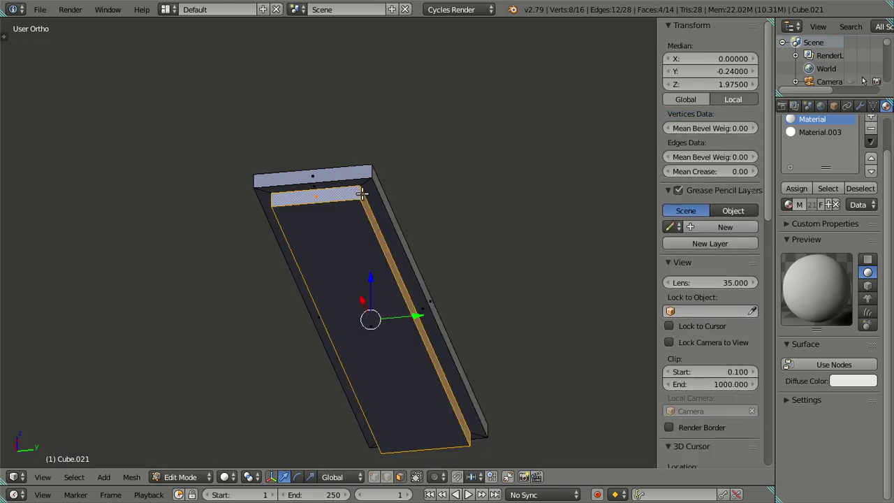
{"action": "key", "text": "shift+d"}
{"action": "right_click", "coordinate": [341, 249]}
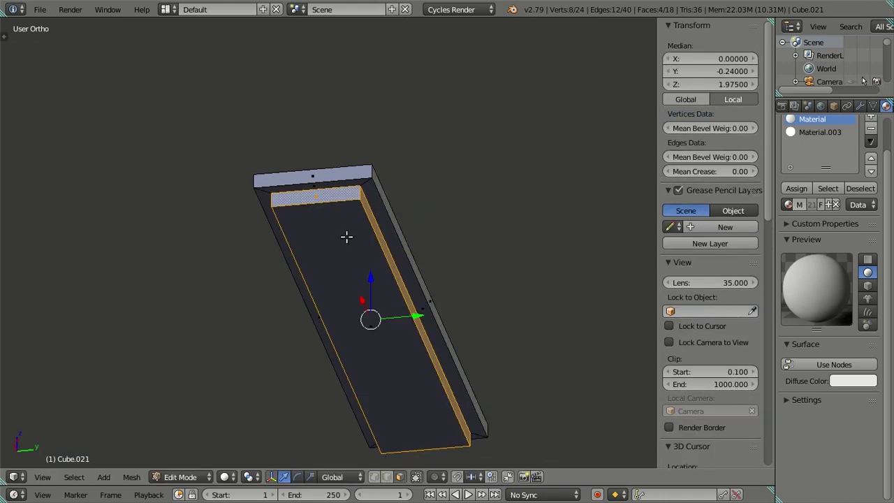
{"action": "key", "text": "a"}
{"action": "mouse_move", "coordinate": [355, 231]}
{"action": "middle_mouse_down"}
{"action": "mouse_move", "coordinate": [379, 247]}
{"action": "mouse_move", "coordinate": [421, 241]}
{"action": "middle_mouse_up"}
Undo three times until Cube.021 is a plain 8-vertex, 6-face box
{"action": "key", "text": "ctrl+z"}
{"action": "key", "text": "ctrl+z"}
{"action": "key", "text": "ctrl+z"}
{"action": "key", "text": "ctrl+z"}
{"action": "key", "text": "ctrl+z"}
{"action": "key", "text": "ctrl+z"}
{"action": "key", "text": "ctrl+z"}
{"action": "key", "text": "ctrl+z"}
{"action": "key", "text": "ctrl+z"}
{"action": "key", "text": "ctrl+z"}
{"action": "key", "text": "ctrl+z"}
{"action": "key", "text": "ctrl+z"}
{"action": "key", "text": "ctrl+z"}
{"action": "key", "text": "ctrl+z"}
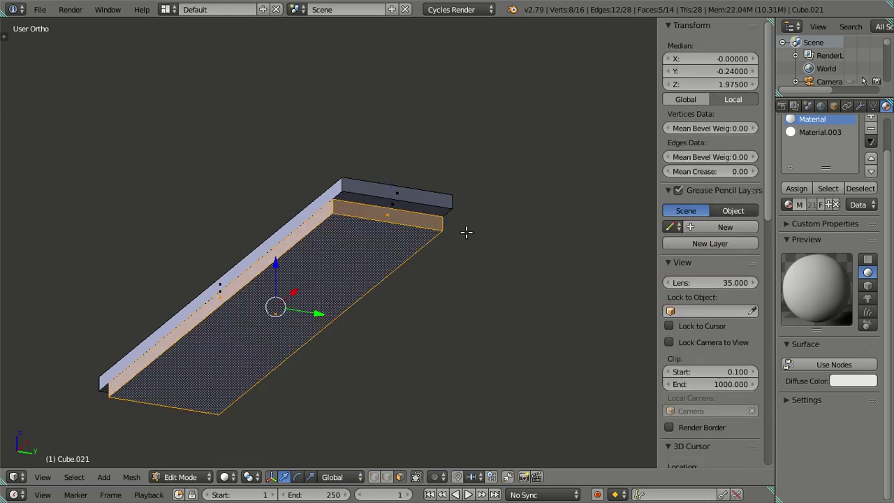
{"action": "key", "text": "ctrl+z"}
{"action": "key", "text": "ctrl+z"}
{"action": "key", "text": "ctrl+z"}
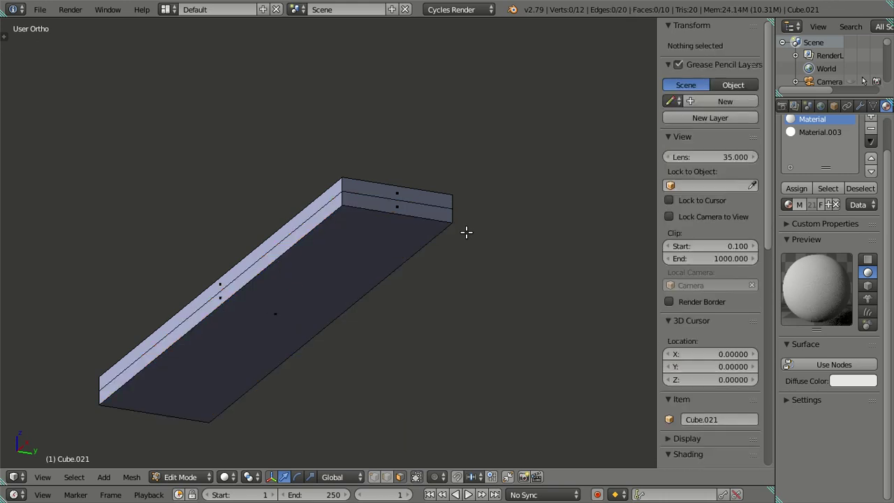
{"action": "key", "text": "ctrl+z"}
{"action": "key", "text": "ctrl+z"}
{"action": "key", "text": "ctrl+z"}
{"action": "key", "text": "ctrl+z"}
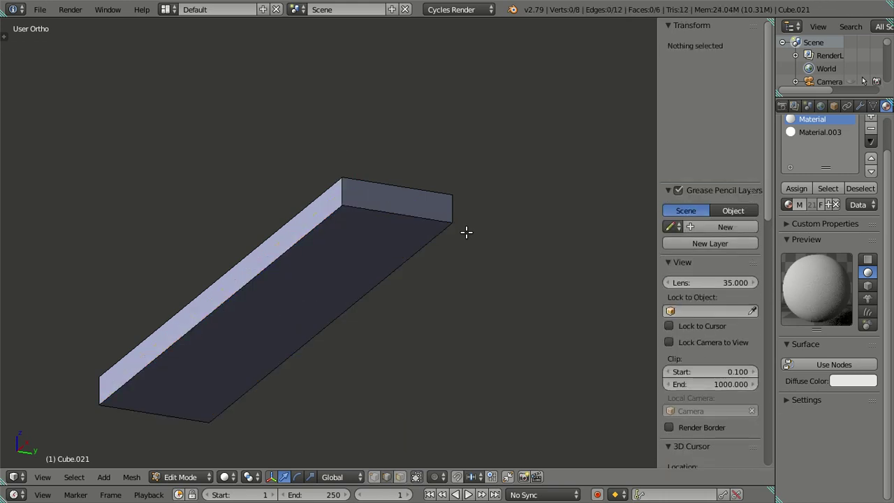
{"action": "mouse_move", "coordinate": [429, 244]}
{"action": "middle_mouse_down"}
{"action": "mouse_move", "coordinate": [455, 255]}
{"action": "mouse_move", "coordinate": [424, 238]}
{"action": "middle_mouse_up"}
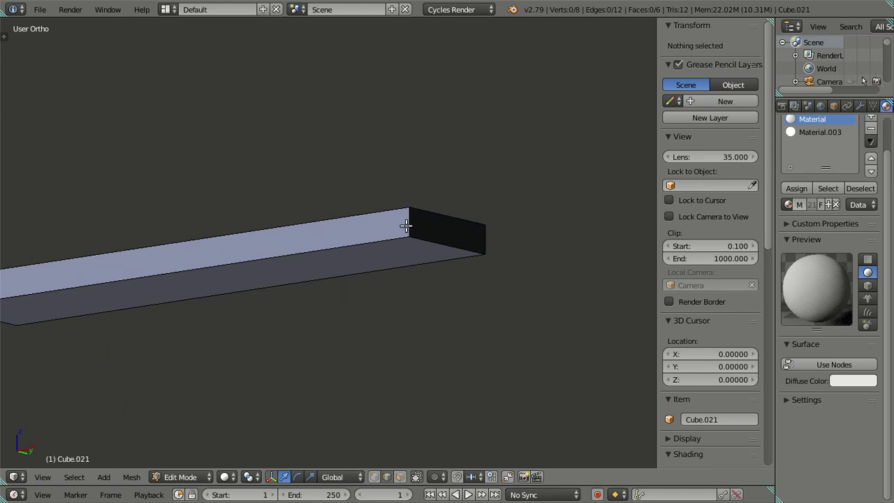
Add a horizontal loop cut around the middle of the slab
{"action": "right_click", "coordinate": [485, 251]}
{"action": "middle_click_drag", "start_coordinate": [485, 251], "coordinate": [347, 277]}
{"action": "key", "text": "ctrl+z"}
{"action": "key", "text": "ctrl+r"}
{"action": "left_click", "coordinate": [395, 262]}
{"action": "right_click", "coordinate": [395, 262]}
{"action": "key", "text": "a"}
{"action": "mouse_move", "coordinate": [395, 296]}
{"action": "middle_mouse_down", "text": "shift"}
{"action": "mouse_move", "coordinate": [461, 288]}
{"action": "mouse_move", "coordinate": [472, 242]}
{"action": "mouse_move", "coordinate": [493, 231]}
{"action": "middle_mouse_up", "text": "shift"}
{"action": "mouse_move", "coordinate": [551, 269]}
{"action": "middle_mouse_down"}
{"action": "mouse_move", "coordinate": [432, 281]}
{"action": "mouse_move", "coordinate": [443, 271]}
{"action": "mouse_move", "coordinate": [472, 289]}
{"action": "mouse_move", "coordinate": [468, 306]}
{"action": "mouse_move", "coordinate": [469, 293]}
{"action": "mouse_move", "coordinate": [433, 291]}
{"action": "mouse_move", "coordinate": [447, 295]}
{"action": "middle_mouse_up"}
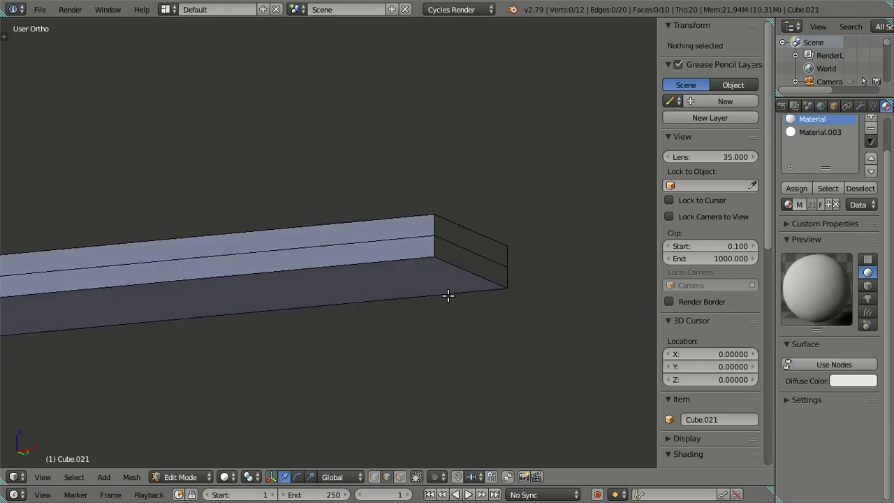
Check a side edge's Z coordinate, then undo the horizontal loop cut
{"action": "right_click", "coordinate": [375, 263]}
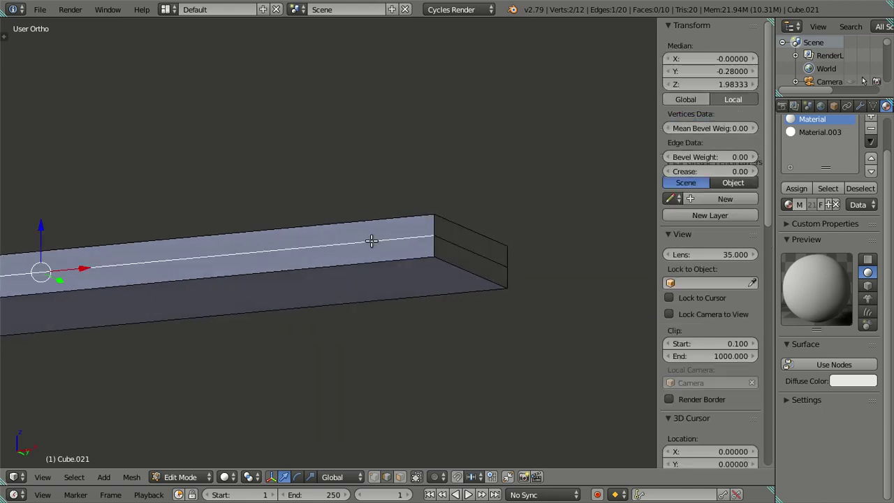
{"action": "left_click", "coordinate": [698, 85]}
{"action": "key", "text": "Return"}
{"action": "key", "text": "a"}
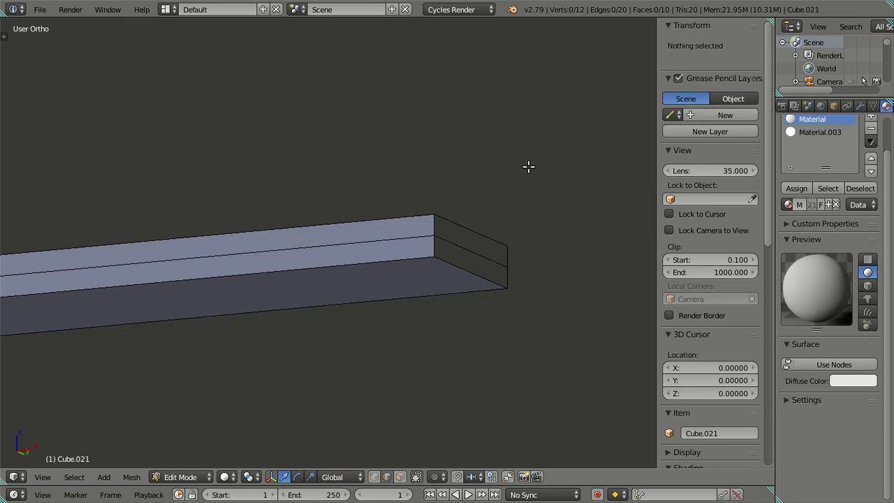
{"action": "key", "text": "a"}
{"action": "key", "text": "a"}
{"action": "key", "text": "ctrl+z"}
{"action": "key", "text": "ctrl+z"}
{"action": "key", "text": "ctrl+z"}
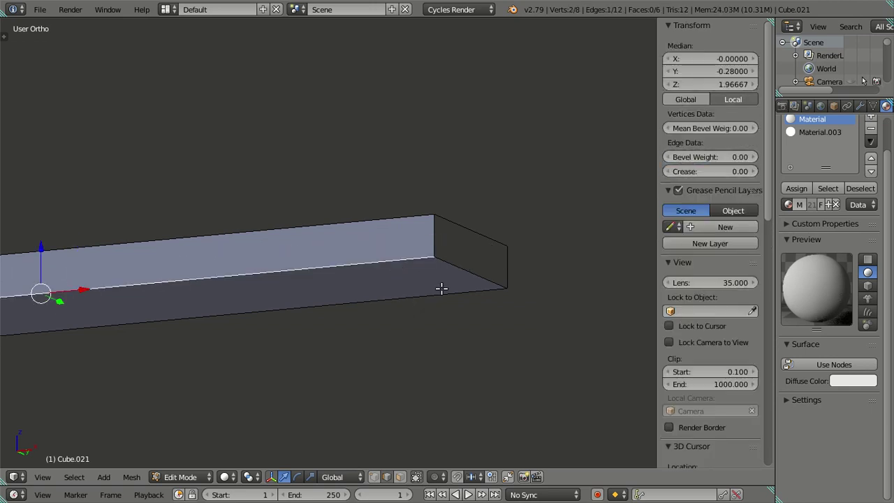
{"action": "left_click", "coordinate": [441, 292], "text": "shift"}
{"action": "key", "text": "ctrl+z"}
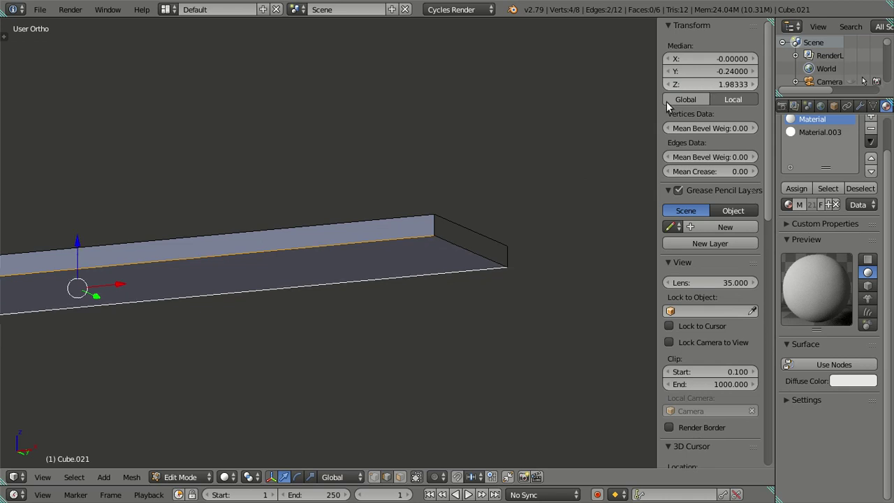
{"action": "key", "text": "ctrl+z"}
{"action": "mouse_move", "coordinate": [424, 225]}
{"action": "middle_mouse_down"}
{"action": "mouse_move", "coordinate": [411, 244]}
{"action": "mouse_move", "coordinate": [424, 245]}
{"action": "mouse_move", "coordinate": [424, 219]}
{"action": "mouse_move", "coordinate": [347, 271]}
{"action": "middle_mouse_up"}
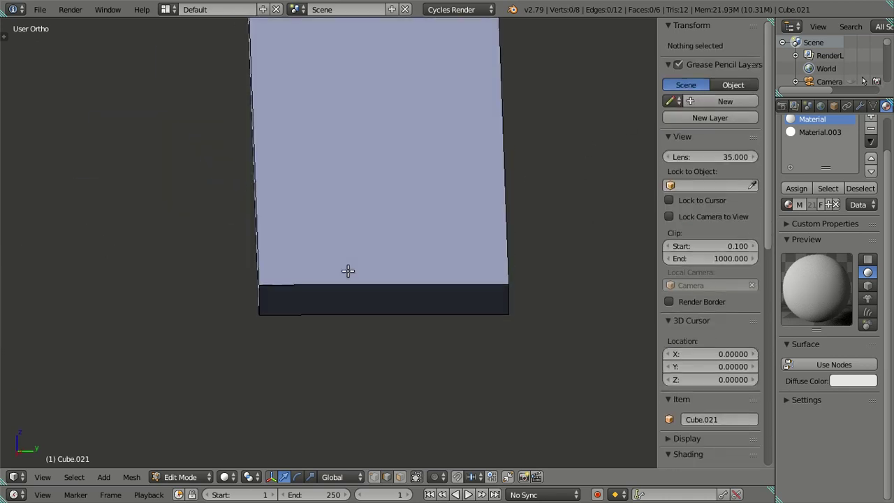
Add a lengthwise edge loop just inside the slab's right long side
{"action": "key", "text": "ctrl+r"}
{"action": "left_click", "coordinate": [451, 295]}
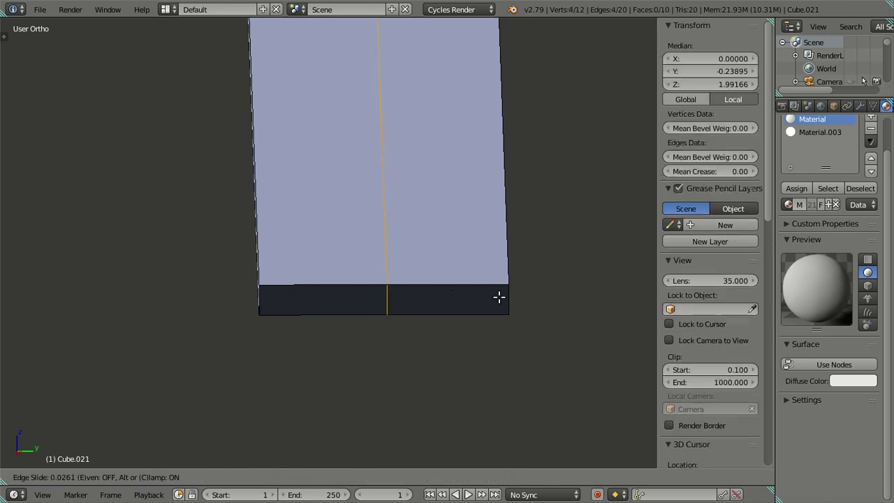
{"action": "left_click", "coordinate": [38, 300]}
{"action": "left_click_drag", "start_coordinate": [548, 134], "coordinate": [545, 134]}
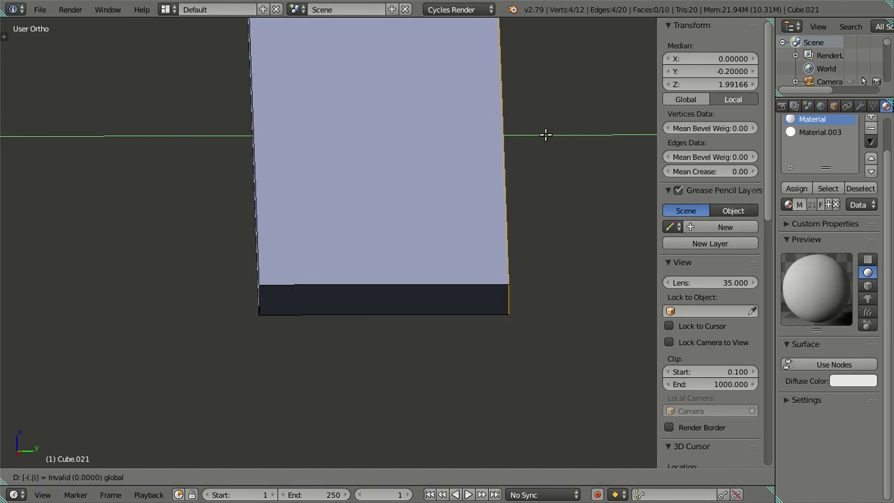
{"action": "left_click", "coordinate": [546, 134]}
{"action": "key", "text": "a"}
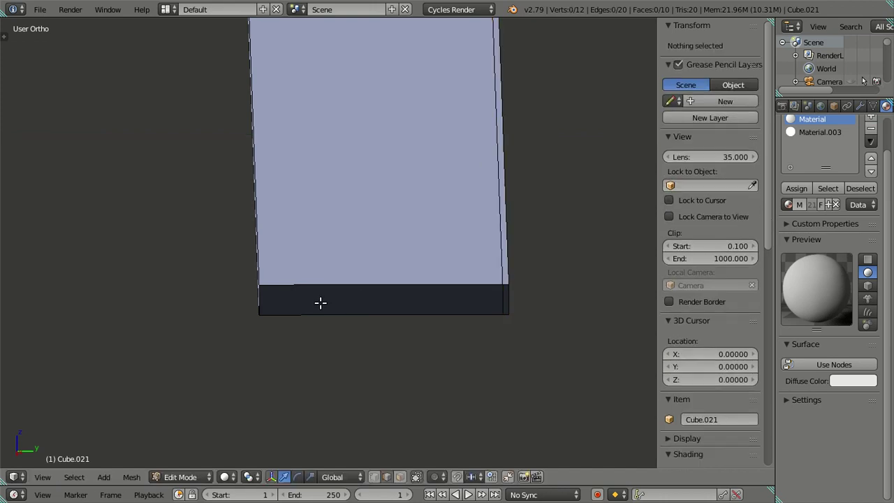
Add a second lengthwise edge loop just inside the left long side
{"action": "key", "text": "ctrl+r"}
{"action": "left_click", "coordinate": [315, 301]}
{"action": "left_click", "coordinate": [105, 270]}
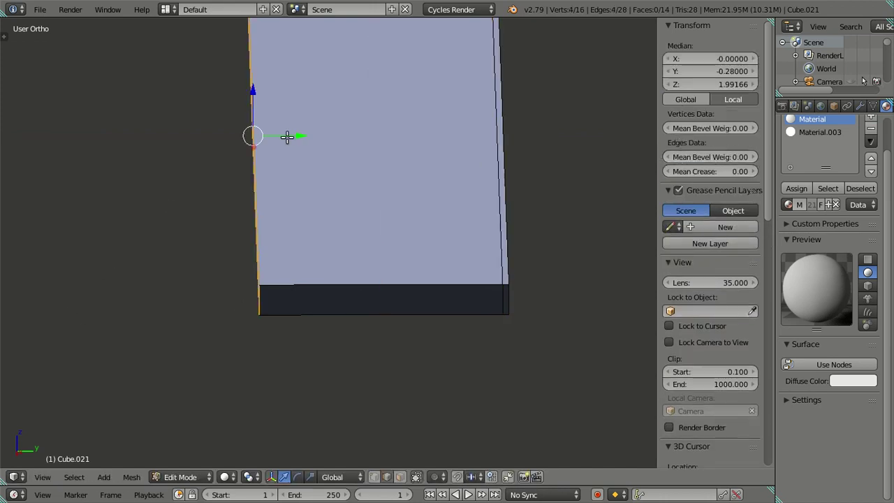
{"action": "left_click_drag", "start_coordinate": [287, 137], "coordinate": [313, 135]}
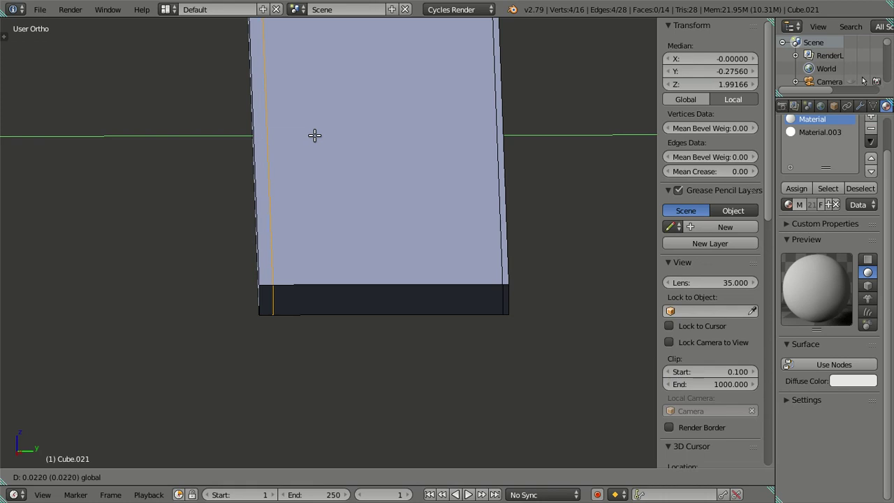
{"action": "key", "text": "Escape"}
{"action": "left_click_drag", "start_coordinate": [285, 135], "coordinate": [304, 135]}
{"action": "type", "text": "."}
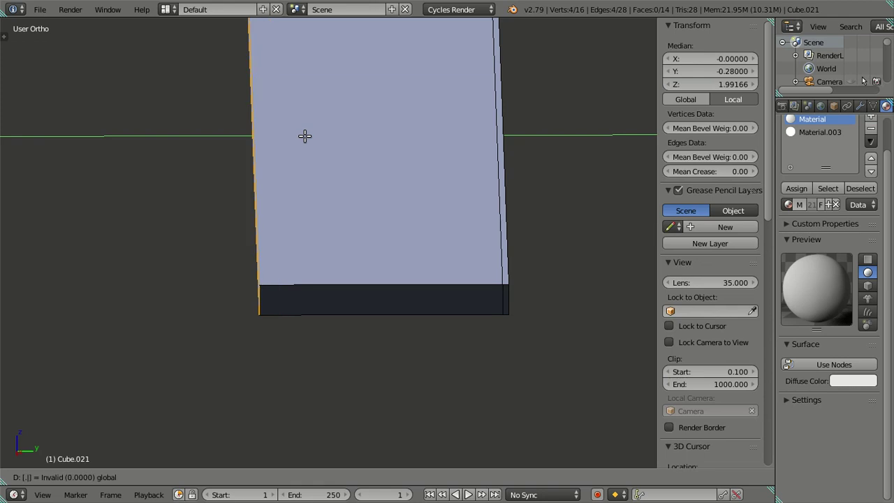
{"action": "key", "text": "Return"}
{"action": "key", "text": "a"}
{"action": "mouse_move", "coordinate": [295, 242]}
{"action": "middle_mouse_down"}
{"action": "mouse_move", "coordinate": [404, 298]}
{"action": "mouse_move", "coordinate": [410, 270]}
{"action": "mouse_move", "coordinate": [427, 274]}
{"action": "mouse_move", "coordinate": [401, 229]}
{"action": "middle_mouse_up"}
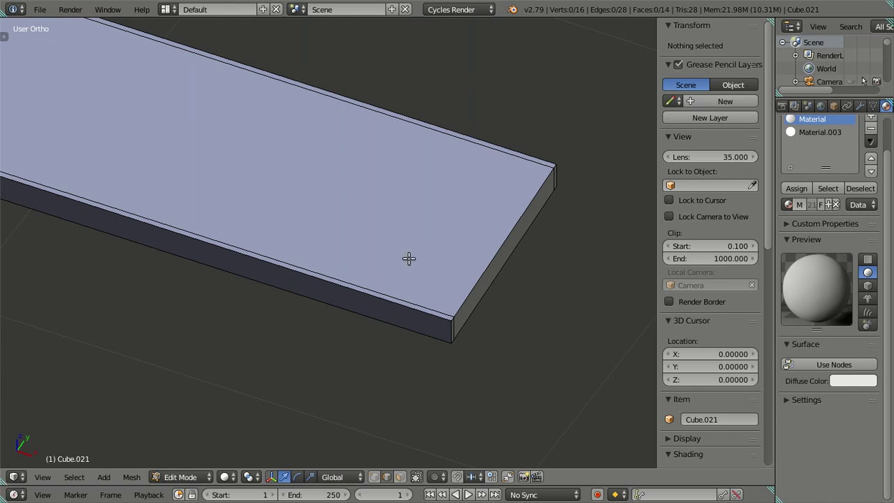
Add a cross edge loop just inside the slab's right end
{"action": "key", "text": "ctrl+r"}
{"action": "left_click", "coordinate": [443, 299]}
{"action": "left_click", "coordinate": [164, 103]}
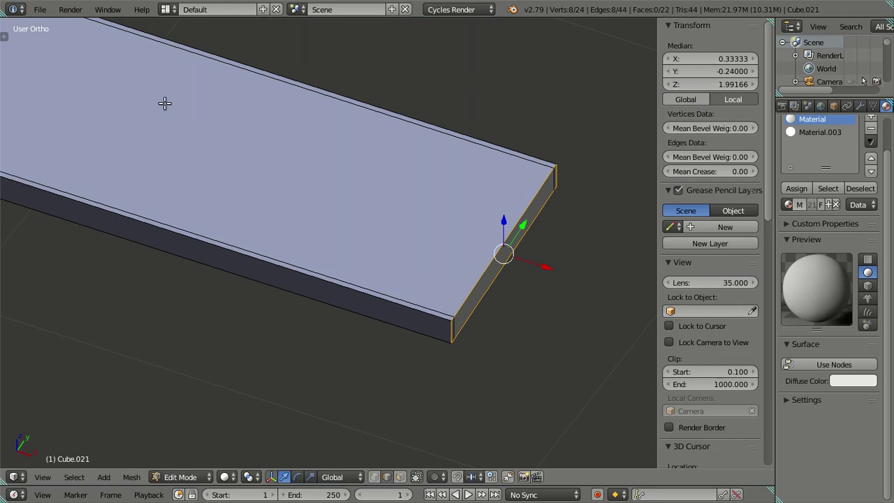
{"action": "left_click_drag", "start_coordinate": [550, 269], "coordinate": [544, 267]}
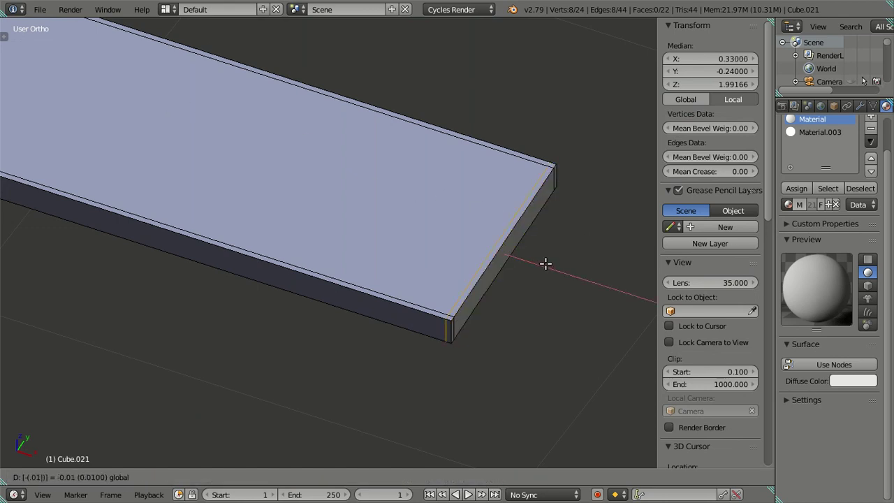
{"action": "left_click", "coordinate": [545, 266]}
{"action": "scroll", "coordinate": [339, 232], "scroll_direction": "down", "scroll_amount": 2}
{"action": "key", "text": "a"}
Move the edge loop at the slab's left end to X -0.33
{"action": "middle_click_drag", "start_coordinate": [233, 208], "coordinate": [485, 284], "text": "shift"}
{"action": "mouse_move", "coordinate": [273, 233]}
{"action": "middle_mouse_down", "text": "shift"}
{"action": "mouse_move", "coordinate": [305, 251]}
{"action": "mouse_move", "coordinate": [259, 274]}
{"action": "middle_mouse_up", "text": "shift"}
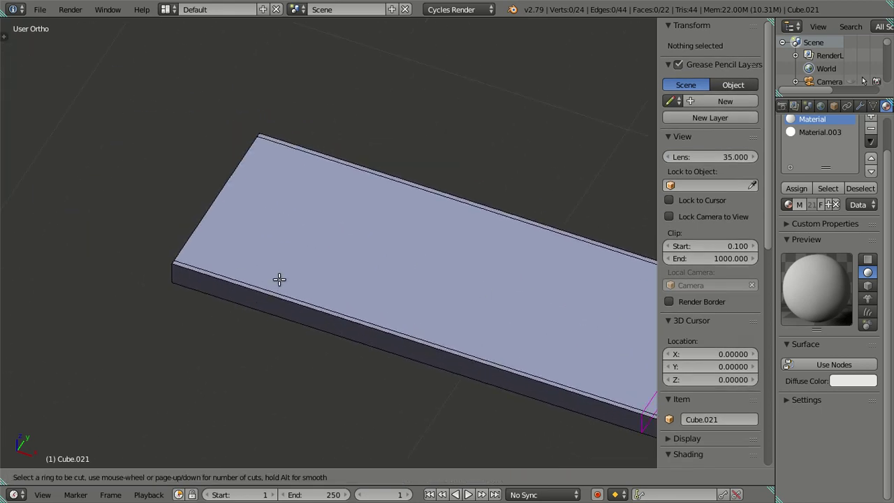
{"action": "right_click", "coordinate": [279, 277], "text": "alt"}
{"action": "left_click_drag", "start_coordinate": [268, 223], "coordinate": [267, 224]}
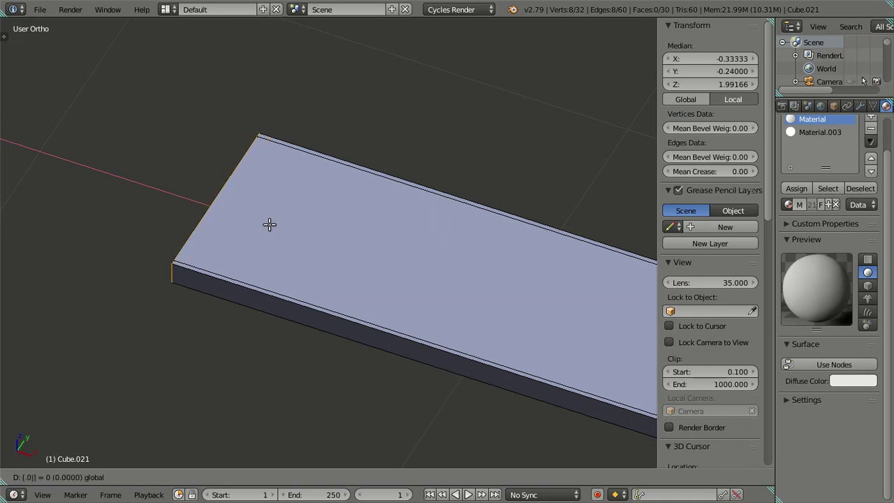
{"action": "left_click_drag", "start_coordinate": [267, 224], "coordinate": [268, 223]}
{"action": "key", "text": "a"}
Select the slab's bottom face from below
{"action": "mouse_move", "coordinate": [466, 293]}
{"action": "middle_mouse_down"}
{"action": "mouse_move", "coordinate": [461, 227]}
{"action": "mouse_move", "coordinate": [521, 353]}
{"action": "mouse_move", "coordinate": [356, 287]}
{"action": "middle_mouse_up"}
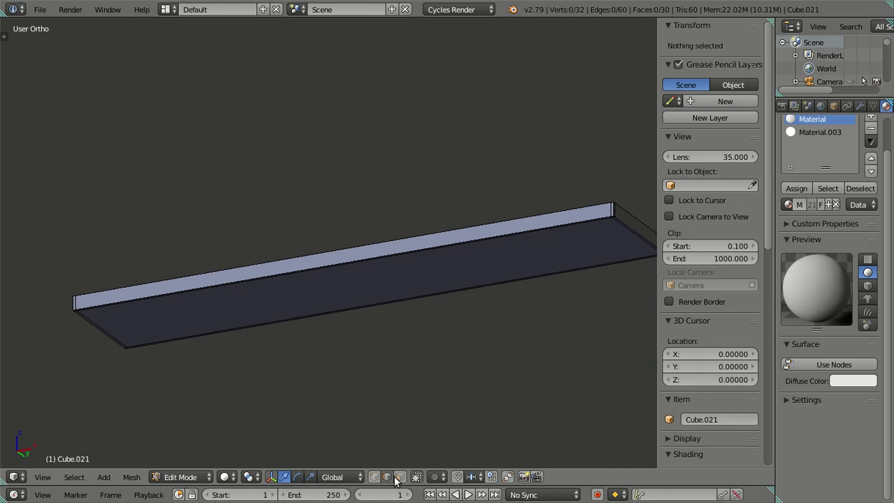
{"action": "right_click", "coordinate": [426, 281]}
{"action": "mouse_move", "coordinate": [475, 291]}
{"action": "middle_mouse_down"}
{"action": "mouse_move", "coordinate": [449, 307]}
{"action": "mouse_move", "coordinate": [455, 282]}
{"action": "middle_mouse_up"}
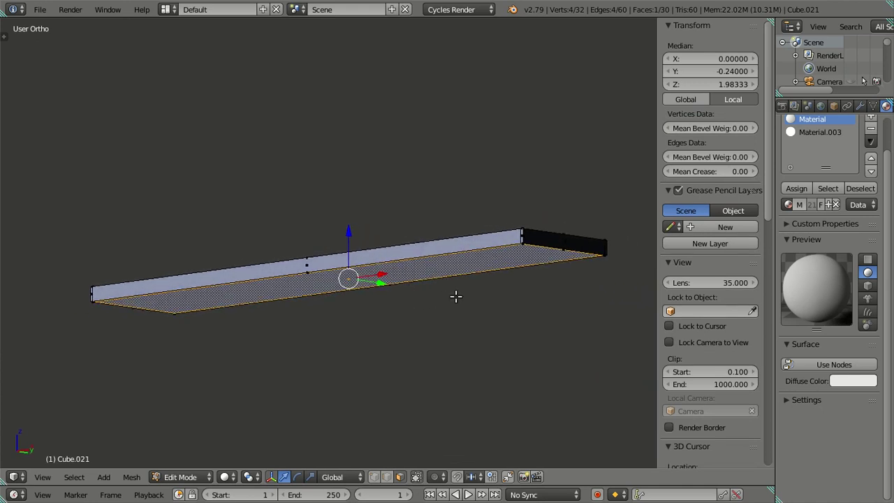
Extrude the bottom face 0.05 along its normal
{"action": "key", "text": "e"}
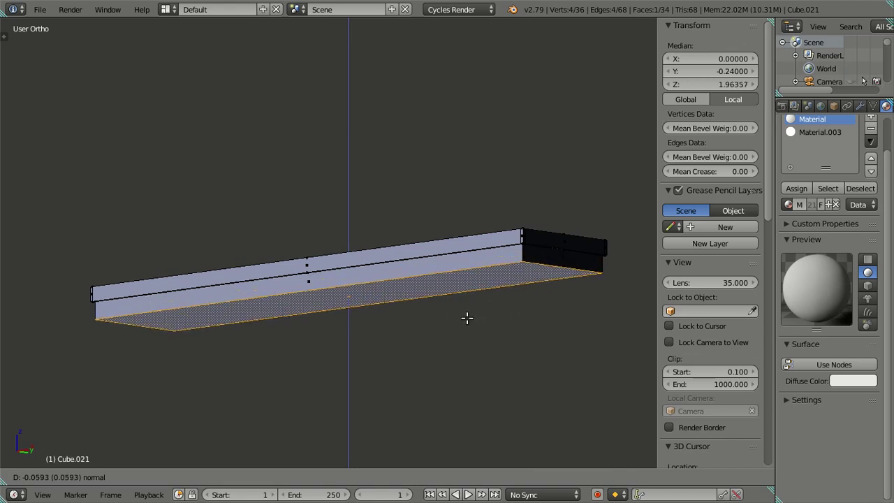
{"action": "type", "text": "0.05"}
{"action": "key", "text": "Return"}
{"action": "key", "text": "a"}
{"action": "mouse_move", "coordinate": [483, 305]}
{"action": "middle_mouse_down"}
{"action": "mouse_move", "coordinate": [471, 261]}
{"action": "mouse_move", "coordinate": [423, 287]}
{"action": "mouse_move", "coordinate": [412, 185]}
{"action": "mouse_move", "coordinate": [401, 200]}
{"action": "mouse_move", "coordinate": [409, 318]}
{"action": "mouse_move", "coordinate": [380, 283]}
{"action": "middle_mouse_up"}
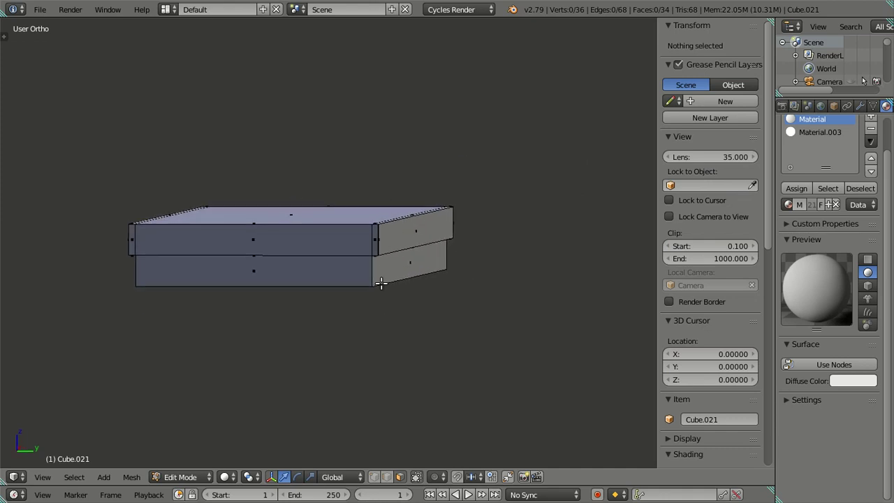
{"action": "scroll", "coordinate": [380, 282], "scroll_direction": "up", "scroll_amount": 3}
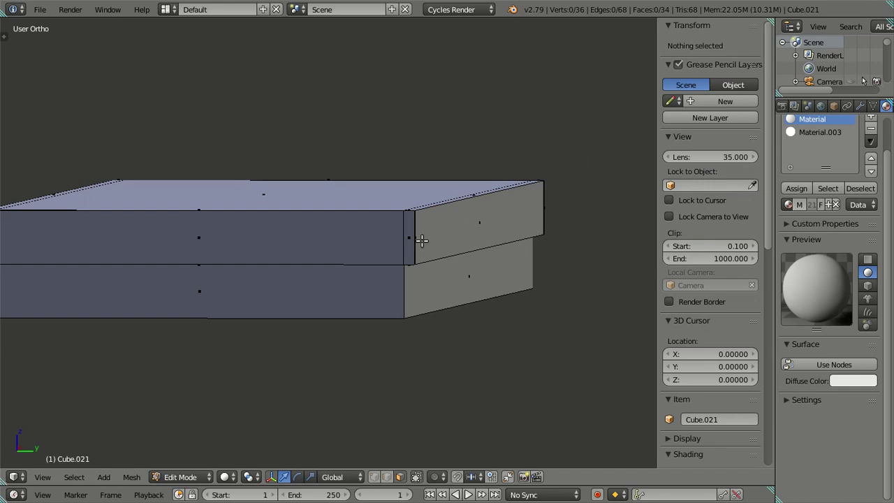
Add an edge loop at the rim and slide it just below the top edge, Z 1.99667
{"action": "key", "text": "ctrl+r"}
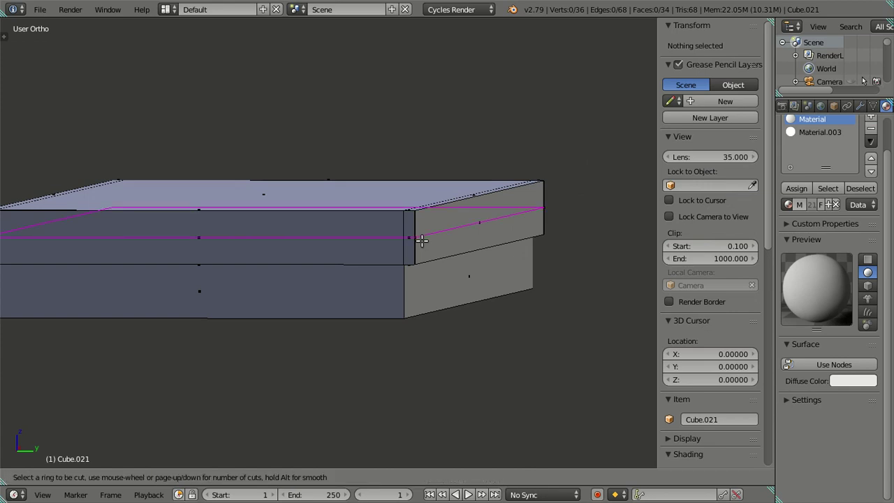
{"action": "left_click", "coordinate": [422, 241]}
{"action": "left_click", "coordinate": [196, 174]}
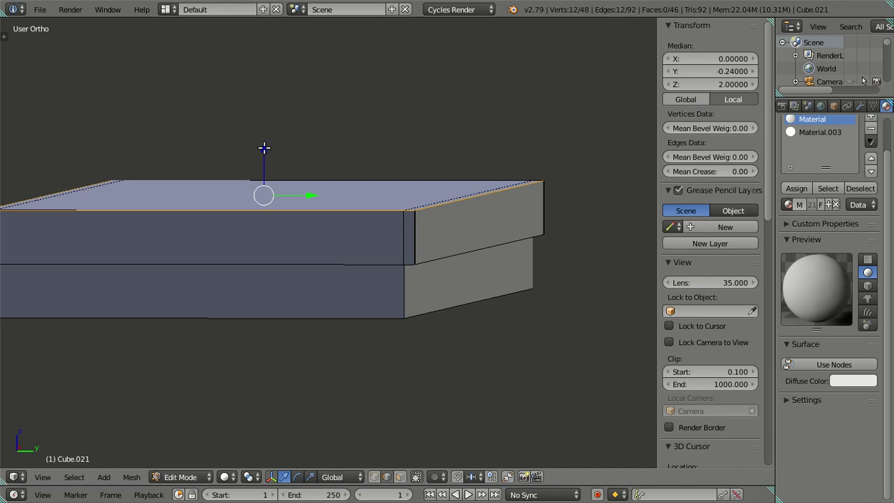
{"action": "left_click_drag", "start_coordinate": [264, 148], "coordinate": [268, 155]}
{"action": "type", "text": "-"}
{"action": "key", "text": "Return"}
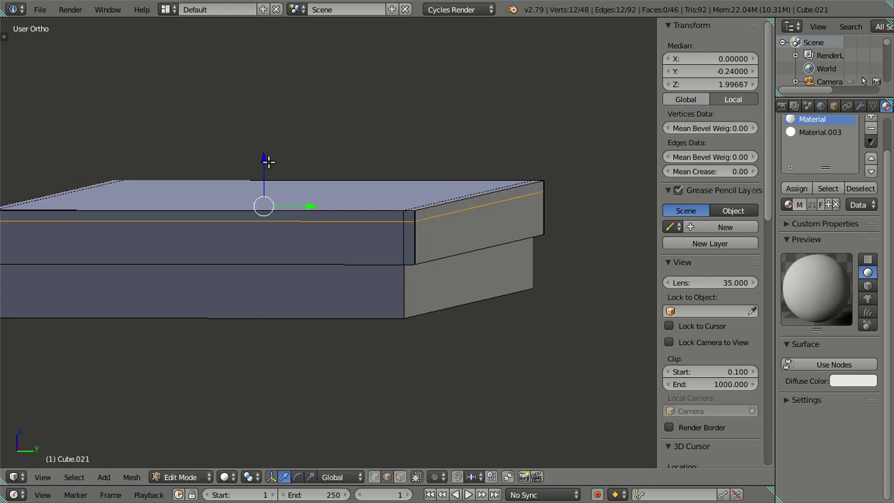
{"action": "key", "text": "a"}
{"action": "middle_click_drag", "start_coordinate": [345, 233], "coordinate": [351, 225]}
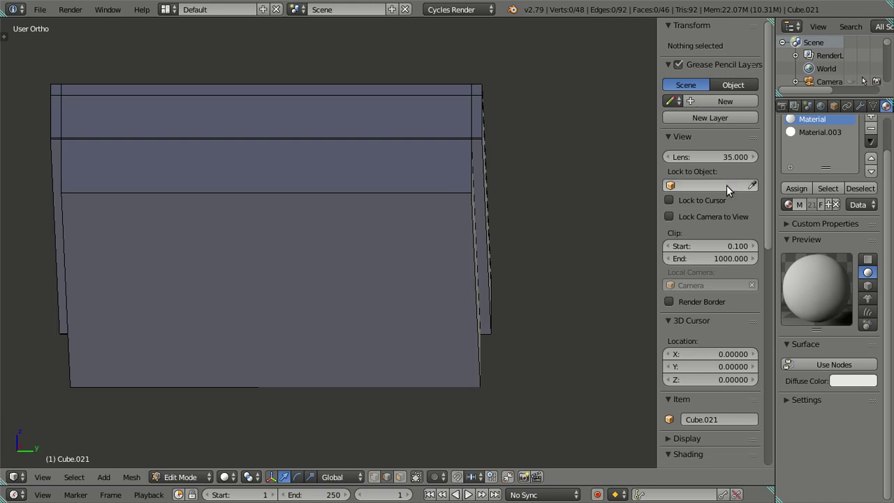
Add a Subdivision Surface modifier to the fixture Cube.021 from the Modifiers tab
{"action": "left_click", "coordinate": [859, 106]}
{"action": "left_click", "coordinate": [812, 150]}
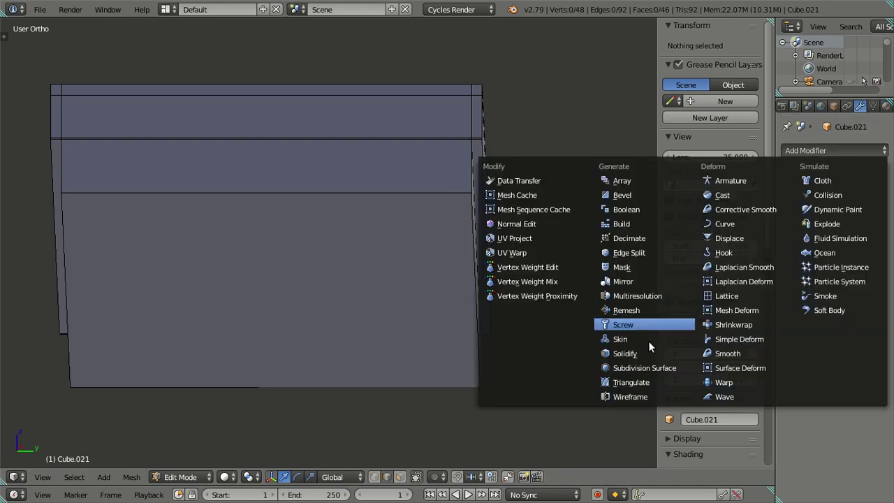
{"action": "left_click", "coordinate": [641, 365]}
{"action": "middle_click_drag", "start_coordinate": [401, 227], "coordinate": [391, 225]}
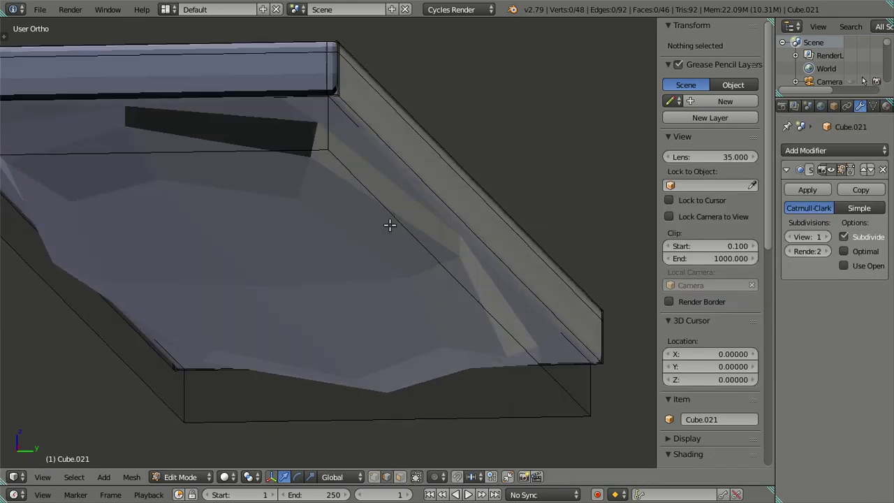
{"action": "scroll", "coordinate": [481, 295], "scroll_direction": "down", "scroll_amount": 3}
{"action": "scroll", "coordinate": [472, 266], "scroll_direction": "up", "scroll_amount": 6}
{"action": "scroll", "coordinate": [472, 266], "scroll_direction": "down", "scroll_amount": 4}
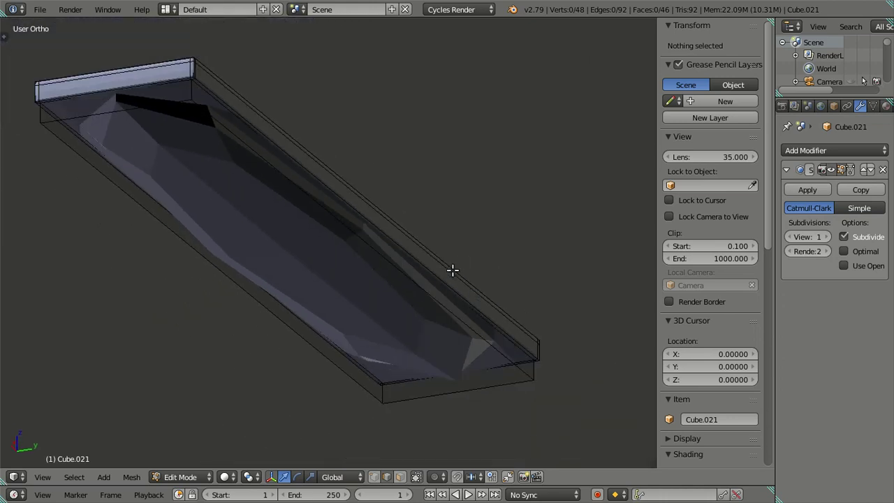
{"action": "scroll", "coordinate": [453, 268], "scroll_direction": "up", "scroll_amount": 3}
Drop the modifier's viewport subdivision level to 0, leaving render level at 2
{"action": "mouse_move", "coordinate": [427, 273]}
{"action": "middle_mouse_down"}
{"action": "mouse_move", "coordinate": [417, 270]}
{"action": "mouse_move", "coordinate": [342, 319]}
{"action": "middle_mouse_up"}
{"action": "scroll", "coordinate": [369, 283], "scroll_direction": "down", "scroll_amount": 4}
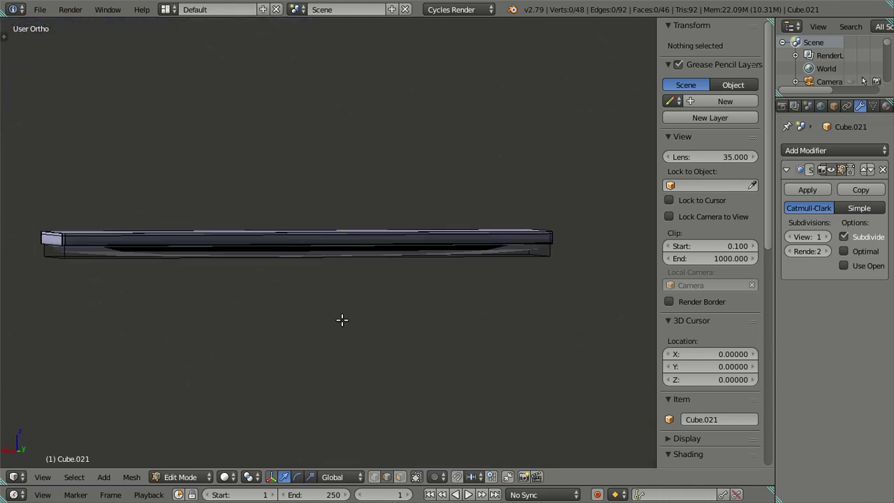
{"action": "left_click", "coordinate": [792, 237]}
{"action": "mouse_move", "coordinate": [397, 284]}
{"action": "middle_mouse_down"}
{"action": "mouse_move", "coordinate": [357, 247]}
{"action": "mouse_move", "coordinate": [547, 242]}
{"action": "mouse_move", "coordinate": [470, 259]}
{"action": "mouse_move", "coordinate": [407, 228]}
{"action": "mouse_move", "coordinate": [435, 215]}
{"action": "mouse_move", "coordinate": [413, 222]}
{"action": "middle_mouse_up"}
{"action": "scroll", "coordinate": [442, 257], "scroll_direction": "up", "scroll_amount": 3}
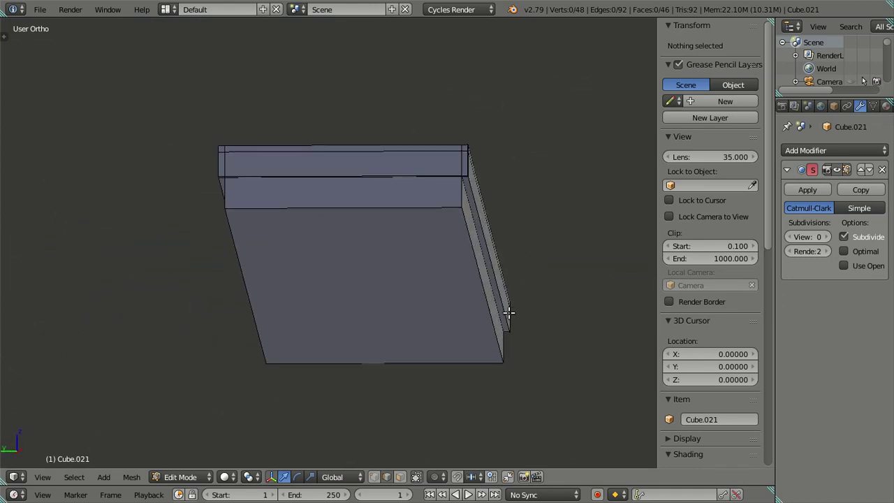
Loop-cut the fixture near both long sides and slide each loop close to its border
{"action": "key", "text": "ctrl+r"}
{"action": "left_click", "coordinate": [390, 206]}
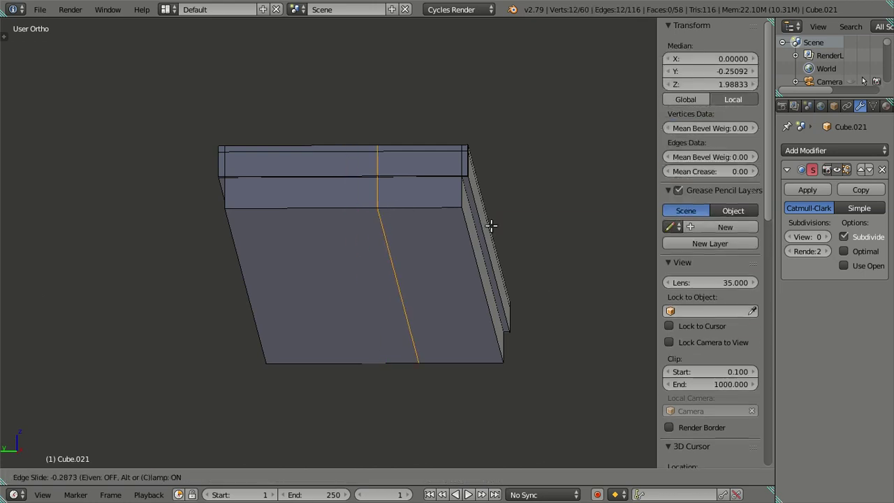
{"action": "left_click", "coordinate": [70, 259]}
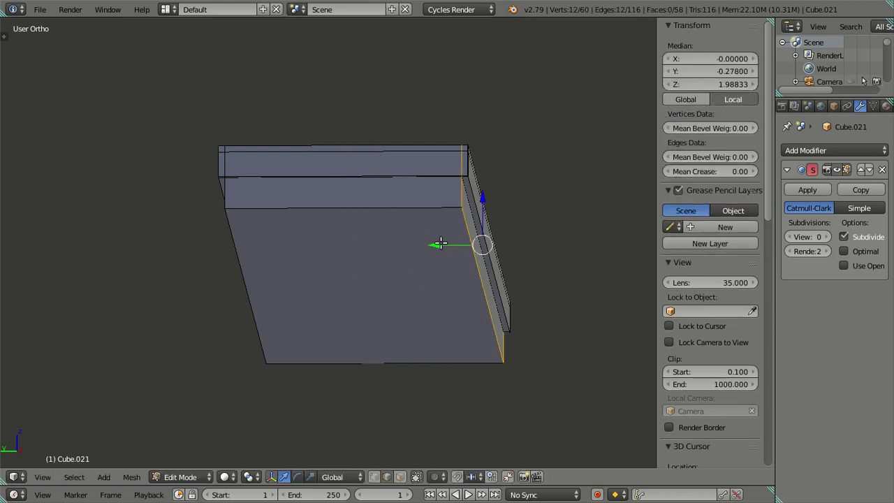
{"action": "key", "text": "g"}
{"action": "key", "text": "y"}
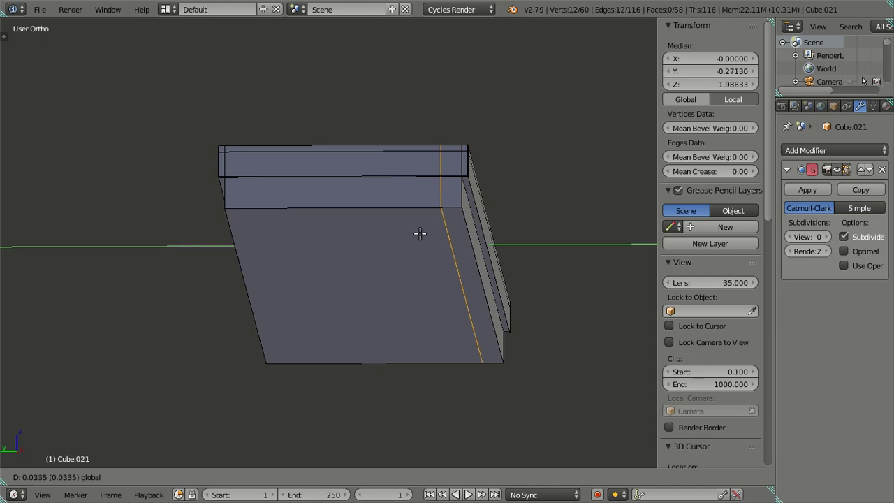
{"action": "left_click", "coordinate": [373, 222]}
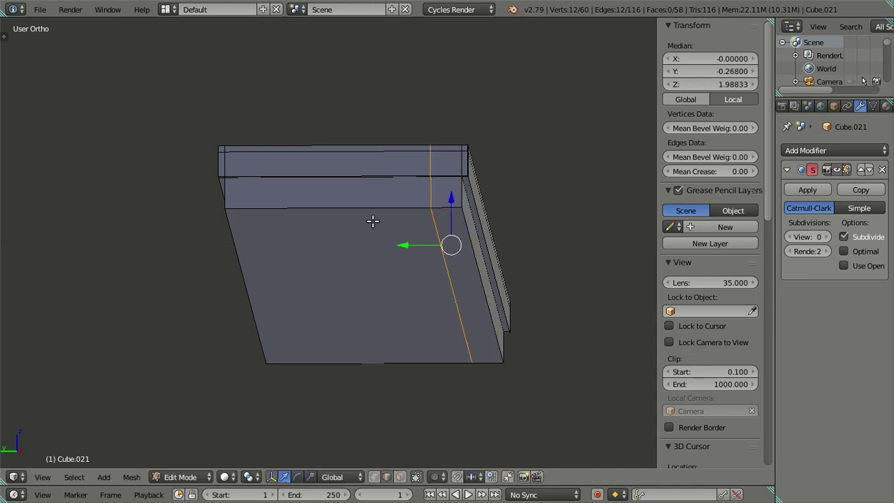
{"action": "key", "text": "ctrl+r"}
{"action": "left_click", "coordinate": [317, 219]}
{"action": "left_click", "coordinate": [57, 220]}
{"action": "left_click_drag", "start_coordinate": [186, 237], "coordinate": [223, 254]}
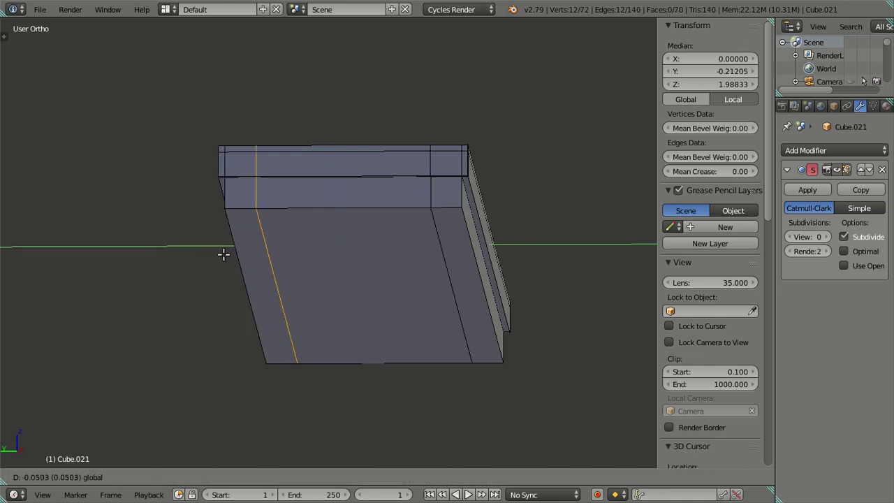
{"action": "left_click", "coordinate": [224, 254]}
{"action": "key", "text": "a"}
Add an edge loop near the bar's right end and slide it close to the end
{"action": "mouse_move", "coordinate": [379, 261]}
{"action": "middle_mouse_down"}
{"action": "mouse_move", "coordinate": [482, 287]}
{"action": "mouse_move", "coordinate": [455, 319]}
{"action": "middle_mouse_up"}
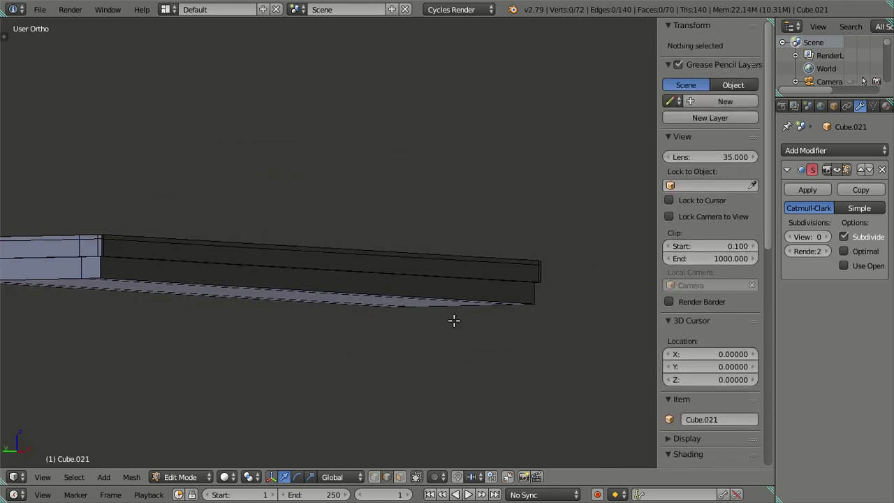
{"action": "scroll", "coordinate": [401, 281], "scroll_direction": "up", "scroll_amount": 3}
{"action": "mouse_move", "coordinate": [402, 281]}
{"action": "middle_mouse_down"}
{"action": "mouse_move", "coordinate": [353, 315]}
{"action": "mouse_move", "coordinate": [435, 343]}
{"action": "mouse_move", "coordinate": [393, 343]}
{"action": "middle_mouse_up"}
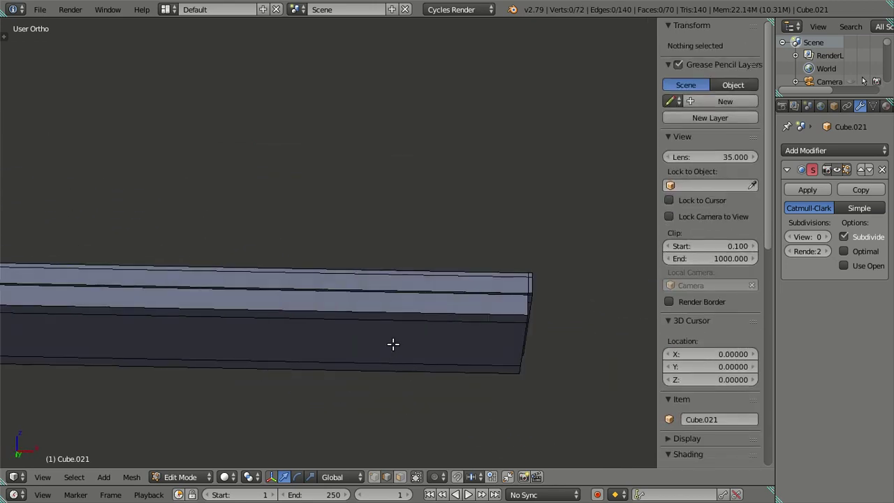
{"action": "key", "text": "ctrl+r"}
{"action": "left_click", "coordinate": [398, 311]}
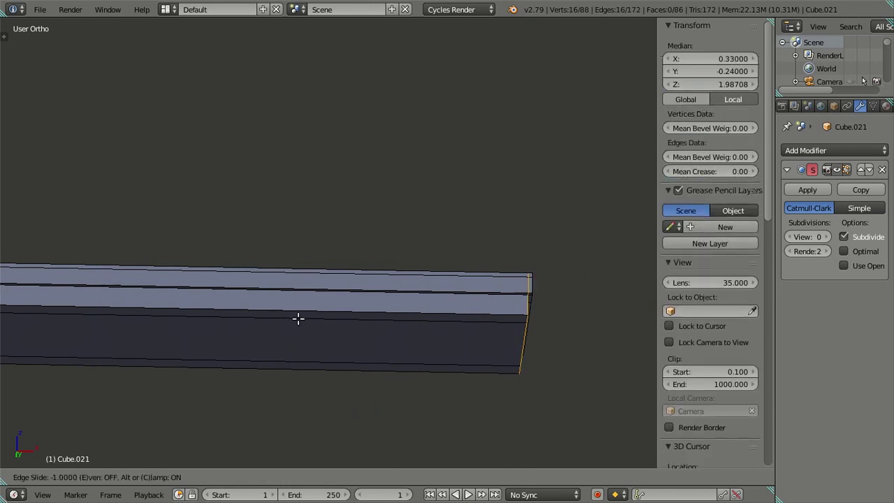
{"action": "left_click", "coordinate": [381, 316]}
{"action": "left_click_drag", "start_coordinate": [567, 317], "coordinate": [539, 322]}
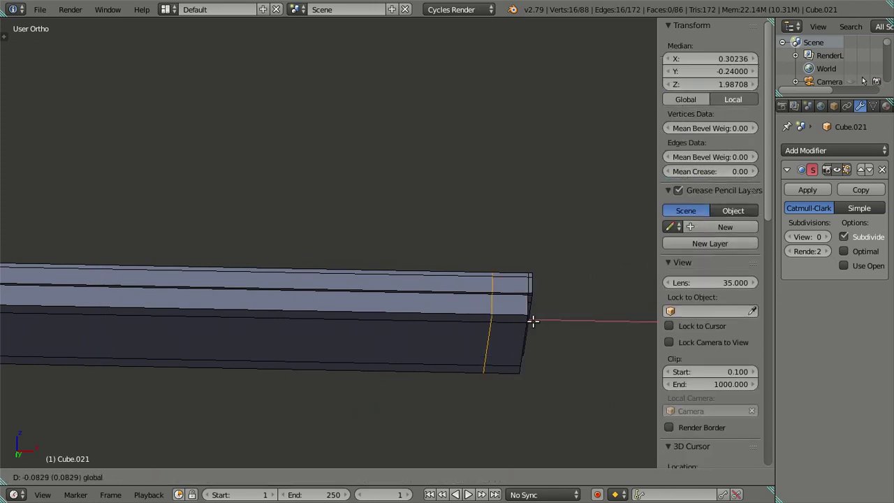
{"action": "left_click", "coordinate": [533, 321]}
Add a matching edge loop near the bar's left end, giving a 104-vertex mesh
{"action": "mouse_move", "coordinate": [532, 321]}
{"action": "middle_mouse_down"}
{"action": "mouse_move", "coordinate": [343, 331]}
{"action": "mouse_move", "coordinate": [294, 284]}
{"action": "mouse_move", "coordinate": [205, 278]}
{"action": "mouse_move", "coordinate": [304, 278]}
{"action": "middle_mouse_up"}
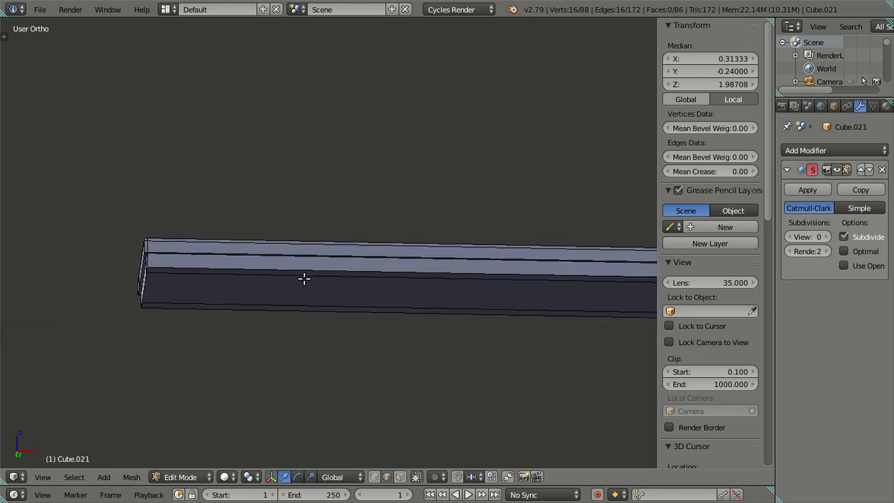
{"action": "key", "text": "ctrl+r"}
{"action": "left_click", "coordinate": [391, 260]}
{"action": "left_click", "coordinate": [534, 268]}
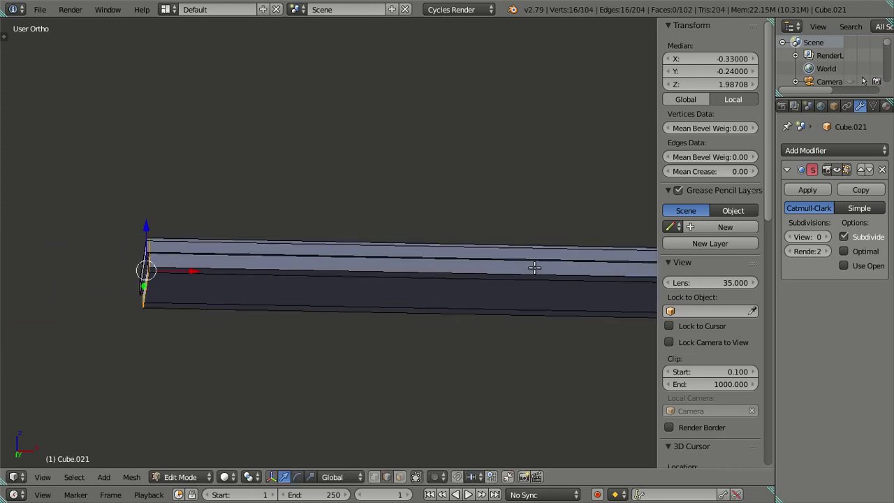
{"action": "left_click_drag", "start_coordinate": [190, 272], "coordinate": [221, 272]}
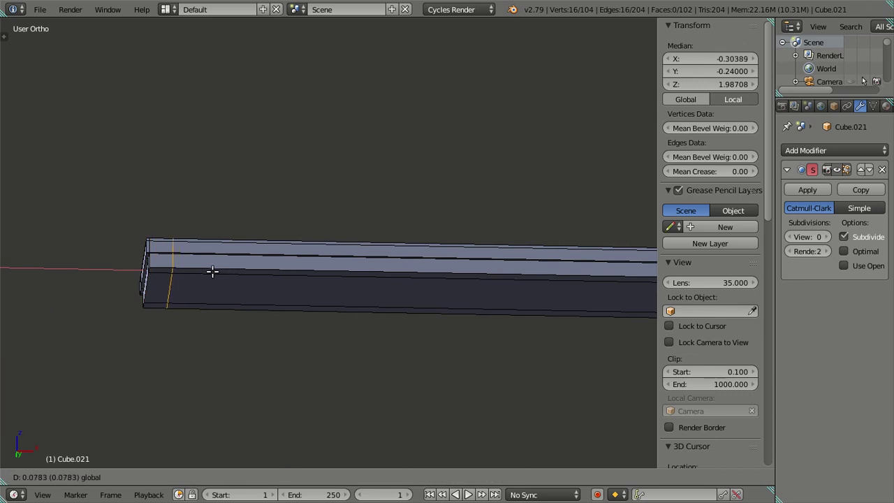
{"action": "key", "text": "BackSpace"}
{"action": "left_click", "coordinate": [202, 270]}
{"action": "key", "text": "a"}
{"action": "mouse_move", "coordinate": [293, 261]}
{"action": "middle_mouse_down"}
{"action": "mouse_move", "coordinate": [410, 262]}
{"action": "mouse_move", "coordinate": [391, 266]}
{"action": "mouse_move", "coordinate": [248, 228]}
{"action": "mouse_move", "coordinate": [265, 244]}
{"action": "mouse_move", "coordinate": [282, 232]}
{"action": "mouse_move", "coordinate": [372, 244]}
{"action": "mouse_move", "coordinate": [321, 248]}
{"action": "mouse_move", "coordinate": [264, 238]}
{"action": "mouse_move", "coordinate": [281, 230]}
{"action": "mouse_move", "coordinate": [209, 229]}
{"action": "mouse_move", "coordinate": [282, 214]}
{"action": "mouse_move", "coordinate": [115, 227]}
{"action": "mouse_move", "coordinate": [148, 220]}
{"action": "middle_mouse_up"}
{"action": "scroll", "coordinate": [190, 215], "scroll_direction": "up", "scroll_amount": 5}
Lower the inner rim edge loop slightly along Z
{"action": "mouse_move", "coordinate": [290, 229]}
{"action": "middle_mouse_down"}
{"action": "mouse_move", "coordinate": [319, 239]}
{"action": "mouse_move", "coordinate": [299, 191]}
{"action": "mouse_move", "coordinate": [375, 237]}
{"action": "middle_mouse_up"}
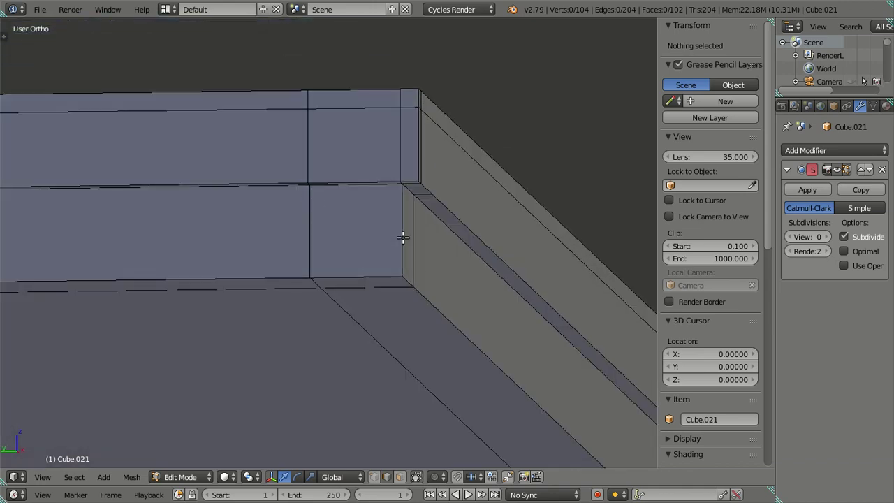
{"action": "right_click", "coordinate": [395, 194], "text": "alt"}
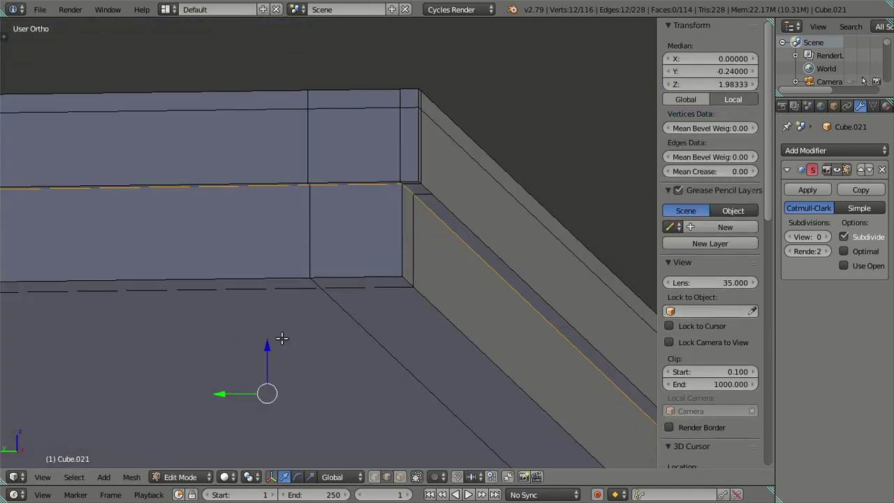
{"action": "key", "text": "g"}
{"action": "key", "text": "z"}
{"action": "type", "text": "0.1"}
{"action": "key", "text": "Return"}
{"action": "key", "text": "ctrl+z"}
{"action": "type", "text": "gz"}
{"action": "type", "text": "-"}
{"action": "key", "text": "Escape"}
{"action": "key", "text": "a"}
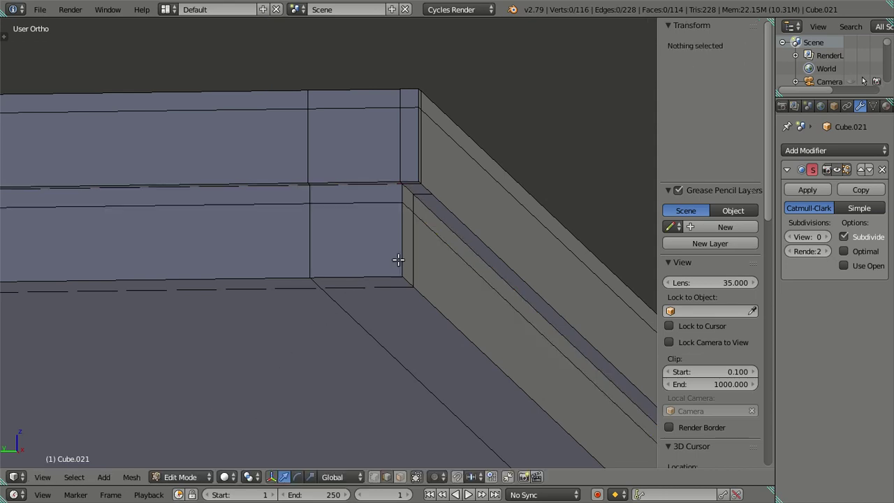
Cancel an extra rim loop cut and set the fixture's viewport subdivision to level 2
{"action": "scroll", "coordinate": [399, 251], "scroll_direction": "down", "scroll_amount": 2}
{"action": "scroll", "coordinate": [306, 256], "scroll_direction": "down", "scroll_amount": 1}
{"action": "middle_click_drag", "start_coordinate": [306, 256], "coordinate": [317, 212]}
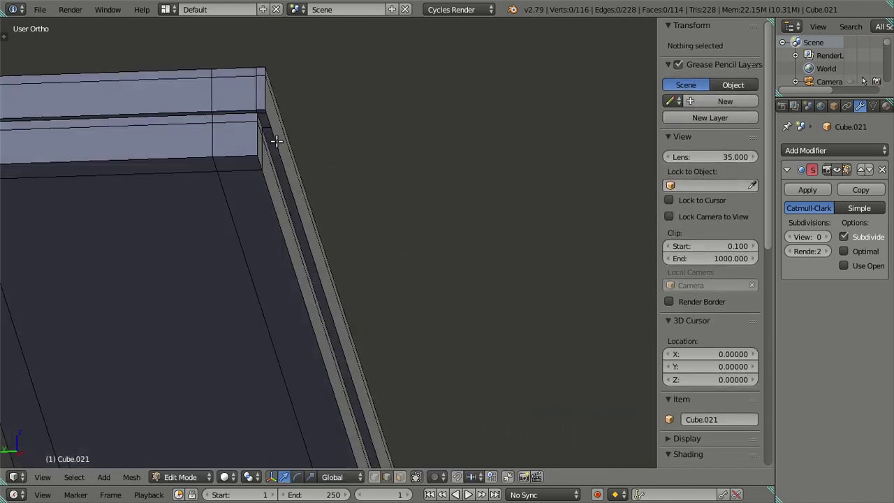
{"action": "scroll", "coordinate": [318, 212], "scroll_direction": "up", "scroll_amount": 2}
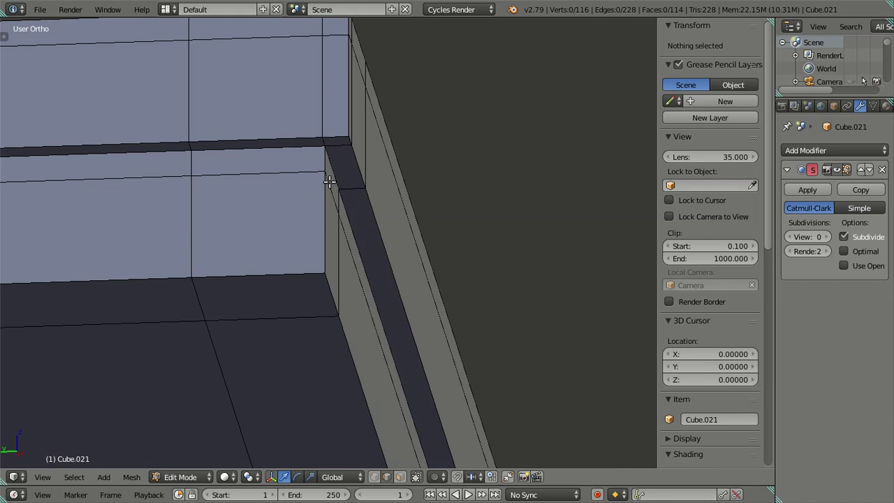
{"action": "key", "text": "ctrl+r"}
{"action": "scroll", "coordinate": [326, 157], "scroll_direction": "up", "scroll_amount": 1}
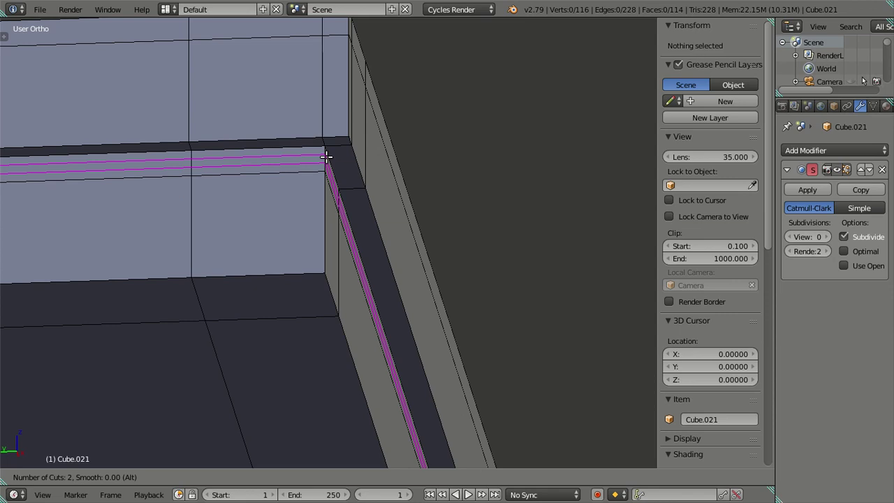
{"action": "right_click", "coordinate": [326, 157]}
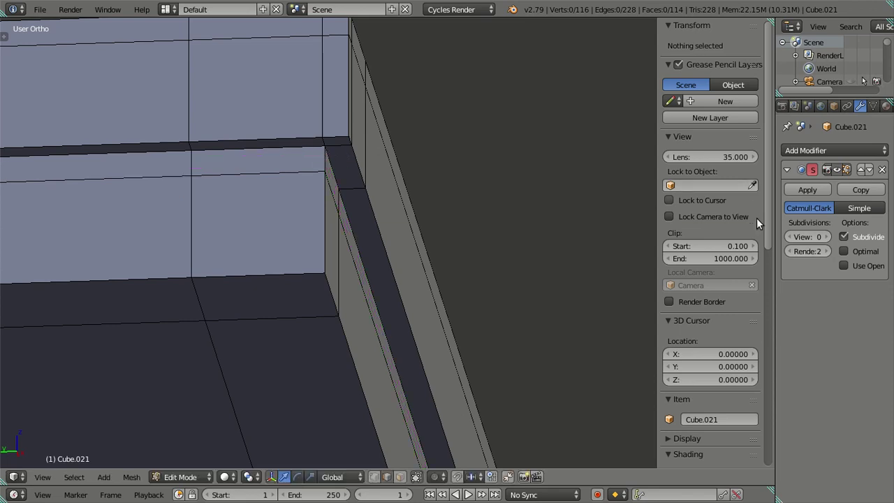
{"action": "key", "text": "ctrl+2"}
Cut several parallel crosswise loops across the fixture's base, reaching 152 vertices and 300 edges
{"action": "scroll", "coordinate": [465, 216], "scroll_direction": "down", "scroll_amount": 3}
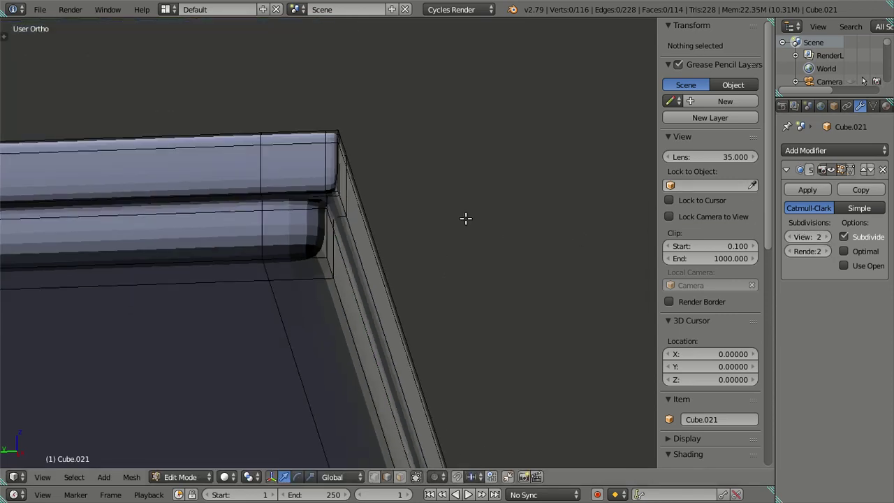
{"action": "scroll", "coordinate": [461, 237], "scroll_direction": "down", "scroll_amount": 3}
{"action": "key", "text": "Tab"}
{"action": "mouse_move", "coordinate": [415, 265]}
{"action": "middle_mouse_down"}
{"action": "mouse_move", "coordinate": [406, 275]}
{"action": "mouse_move", "coordinate": [442, 284]}
{"action": "mouse_move", "coordinate": [409, 286]}
{"action": "mouse_move", "coordinate": [453, 278]}
{"action": "mouse_move", "coordinate": [499, 285]}
{"action": "mouse_move", "coordinate": [545, 251]}
{"action": "mouse_move", "coordinate": [474, 212]}
{"action": "mouse_move", "coordinate": [433, 235]}
{"action": "mouse_move", "coordinate": [397, 291]}
{"action": "mouse_move", "coordinate": [315, 326]}
{"action": "mouse_move", "coordinate": [299, 295]}
{"action": "mouse_move", "coordinate": [317, 277]}
{"action": "mouse_move", "coordinate": [335, 288]}
{"action": "mouse_move", "coordinate": [377, 286]}
{"action": "mouse_move", "coordinate": [374, 268]}
{"action": "mouse_move", "coordinate": [389, 277]}
{"action": "mouse_move", "coordinate": [369, 293]}
{"action": "mouse_move", "coordinate": [398, 286]}
{"action": "mouse_move", "coordinate": [323, 296]}
{"action": "middle_mouse_up"}
{"action": "key", "text": "a"}
{"action": "key", "text": "Tab"}
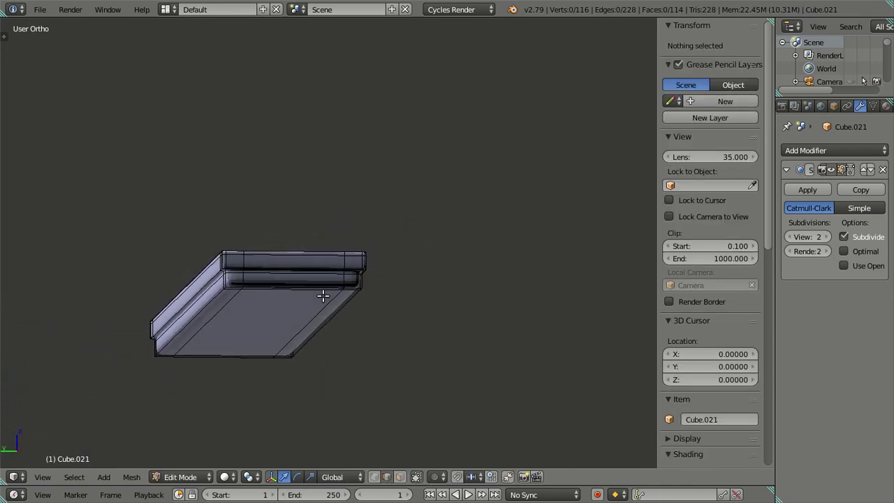
{"action": "key", "text": "ctrl+r"}
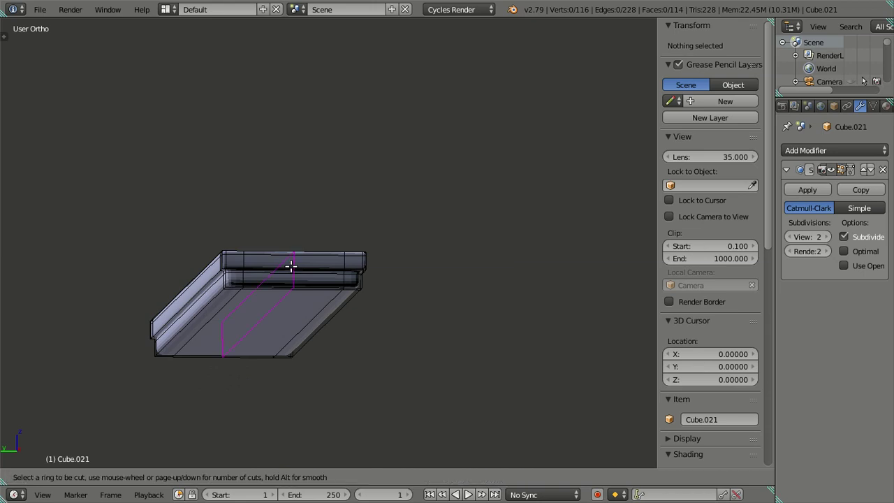
{"action": "scroll", "coordinate": [291, 265], "scroll_direction": "up", "scroll_amount": 3}
{"action": "left_click", "coordinate": [291, 266]}
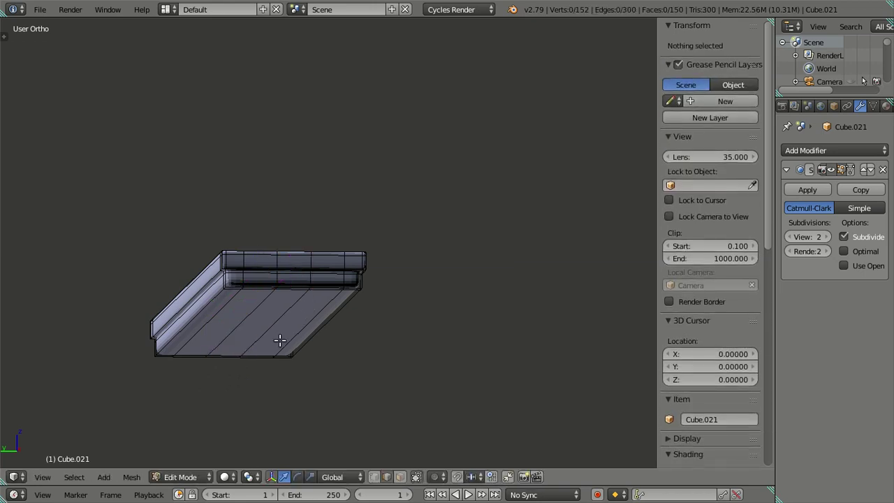
Select several base edges of the fixture and nudge them slightly down along Z
{"action": "right_click", "coordinate": [263, 330]}
{"action": "mouse_move", "coordinate": [317, 302]}
{"action": "middle_mouse_down"}
{"action": "mouse_move", "coordinate": [279, 305]}
{"action": "mouse_move", "coordinate": [279, 293]}
{"action": "mouse_move", "coordinate": [375, 235]}
{"action": "mouse_move", "coordinate": [320, 246]}
{"action": "middle_mouse_up"}
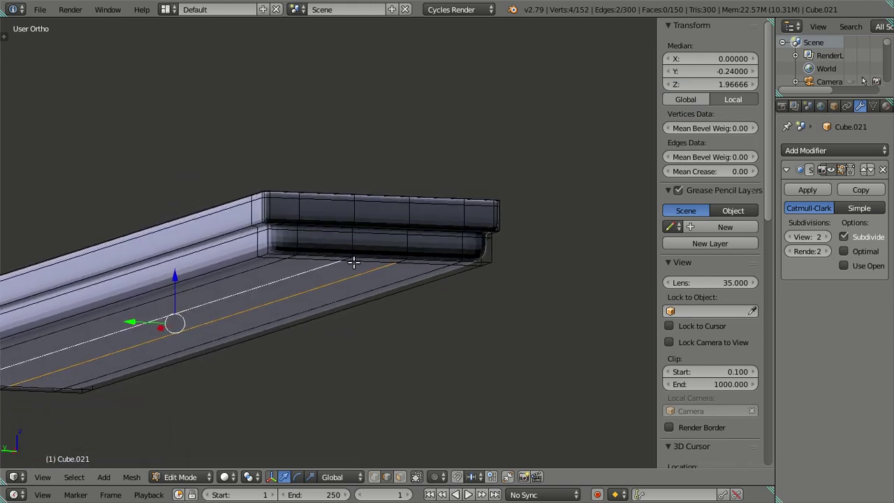
{"action": "middle_click_drag", "start_coordinate": [370, 265], "coordinate": [369, 195]}
{"action": "left_click", "coordinate": [400, 181], "text": "shift"}
{"action": "scroll", "coordinate": [369, 196], "scroll_direction": "down", "scroll_amount": 3}
{"action": "scroll", "coordinate": [203, 347], "scroll_direction": "up", "scroll_amount": 3}
{"action": "middle_click_drag", "start_coordinate": [203, 347], "coordinate": [204, 277], "text": "shift"}
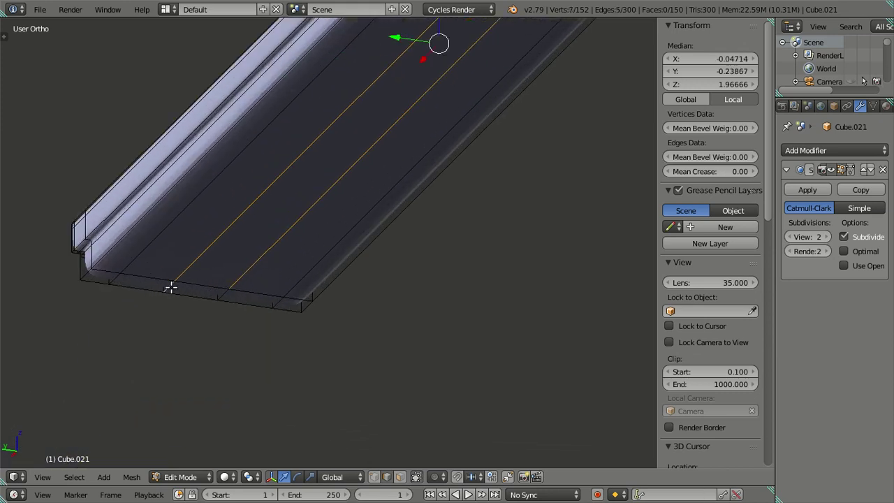
{"action": "left_click", "coordinate": [227, 294], "text": "shift"}
{"action": "scroll", "coordinate": [385, 240], "scroll_direction": "down", "scroll_amount": 2}
{"action": "mouse_move", "coordinate": [385, 240]}
{"action": "middle_mouse_down", "text": "shift"}
{"action": "mouse_move", "coordinate": [260, 315]}
{"action": "mouse_move", "coordinate": [295, 255]}
{"action": "mouse_move", "coordinate": [228, 290]}
{"action": "middle_mouse_up", "text": "shift"}
{"action": "scroll", "coordinate": [229, 291], "scroll_direction": "up", "scroll_amount": 3}
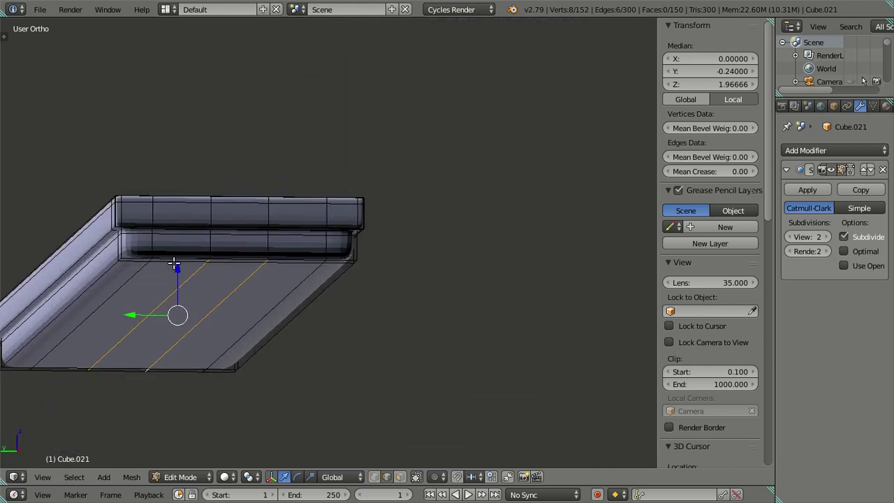
{"action": "key", "text": "g"}
{"action": "key", "text": "z"}
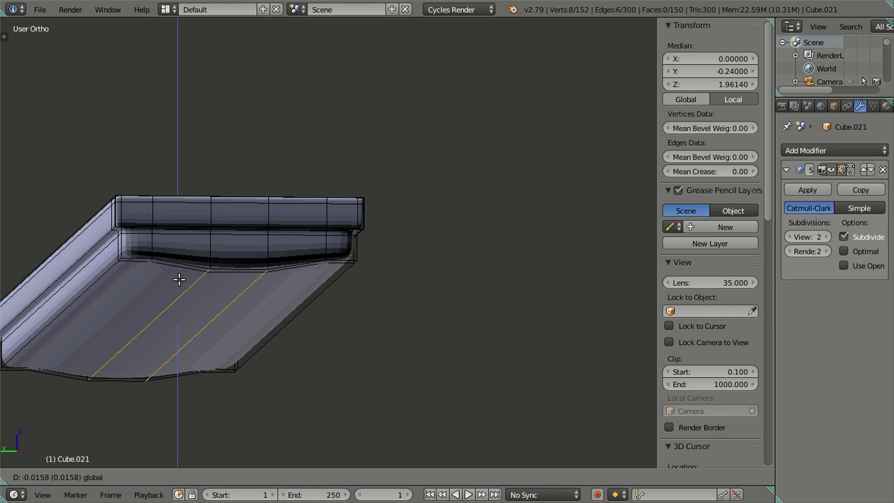
{"action": "key", "text": "minus"}
{"action": "key", "text": "Escape"}
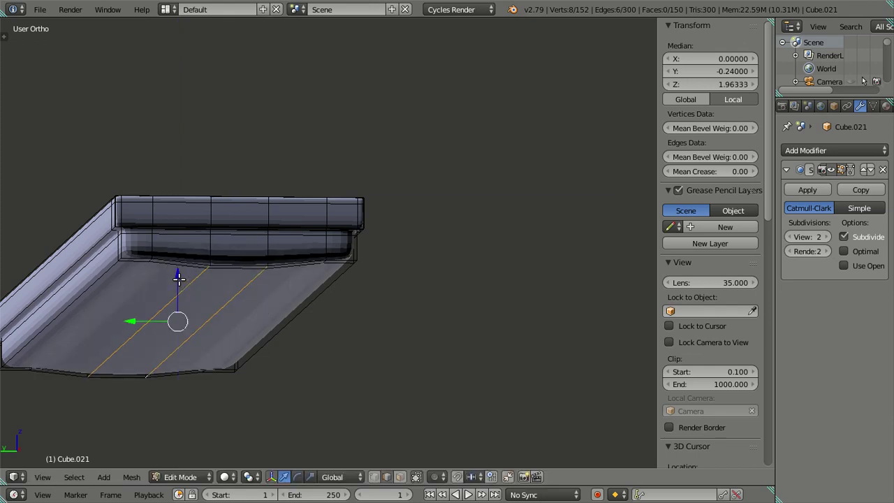
{"action": "key", "text": "a"}
Preview the smoothed shape, then lower the underside's lengthwise edges slightly along Z
{"action": "middle_click_drag", "start_coordinate": [315, 291], "coordinate": [308, 289]}
{"action": "key", "text": "Tab"}
{"action": "mouse_move", "coordinate": [277, 325]}
{"action": "middle_mouse_down"}
{"action": "mouse_move", "coordinate": [289, 342]}
{"action": "mouse_move", "coordinate": [272, 310]}
{"action": "middle_mouse_up"}
{"action": "key", "text": "Tab"}
{"action": "middle_click_drag", "start_coordinate": [299, 275], "coordinate": [333, 218]}
{"action": "right_click", "coordinate": [368, 152]}
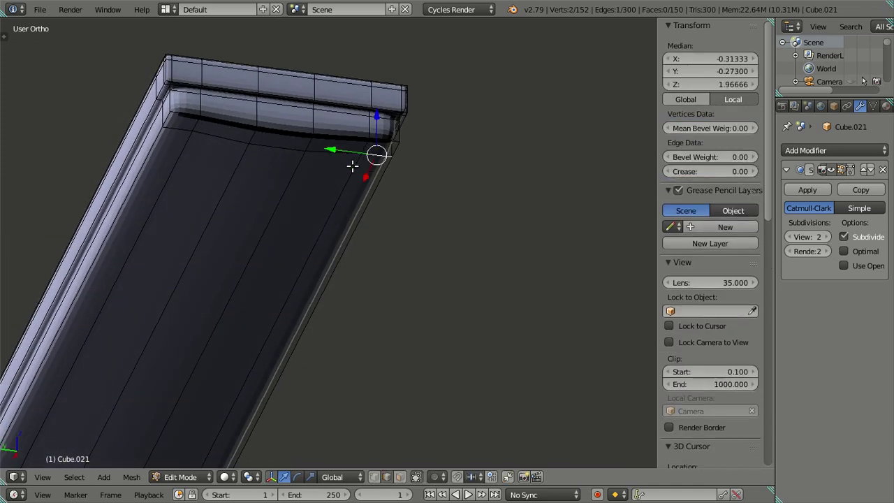
{"action": "scroll", "coordinate": [354, 165], "scroll_direction": "down", "scroll_amount": 1}
{"action": "right_click", "coordinate": [329, 225], "text": "alt"}
{"action": "scroll", "coordinate": [255, 335], "scroll_direction": "down", "scroll_amount": 1}
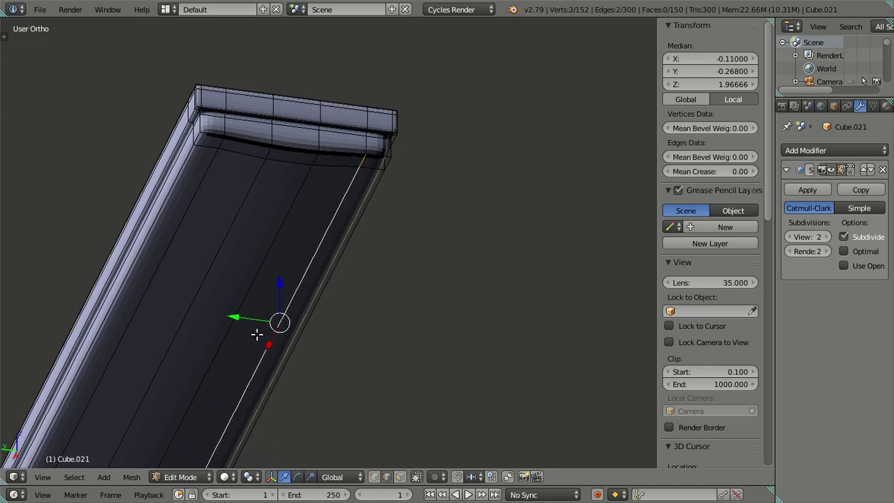
{"action": "key", "text": "KP_Decimal"}
{"action": "scroll", "coordinate": [241, 411], "scroll_direction": "down", "scroll_amount": 1}
{"action": "right_click", "coordinate": [254, 406], "text": "shift"}
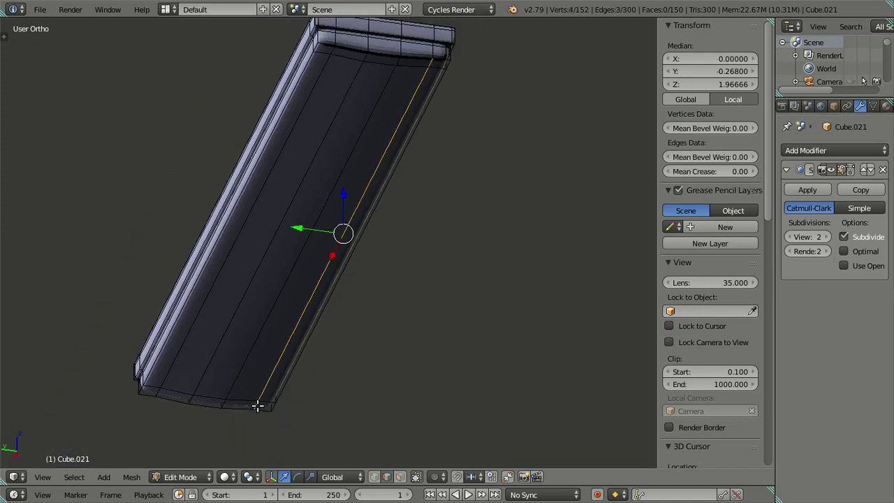
{"action": "right_click", "coordinate": [155, 388], "text": "shift"}
{"action": "scroll", "coordinate": [306, 247], "scroll_direction": "up", "scroll_amount": 5, "text": "shift"}
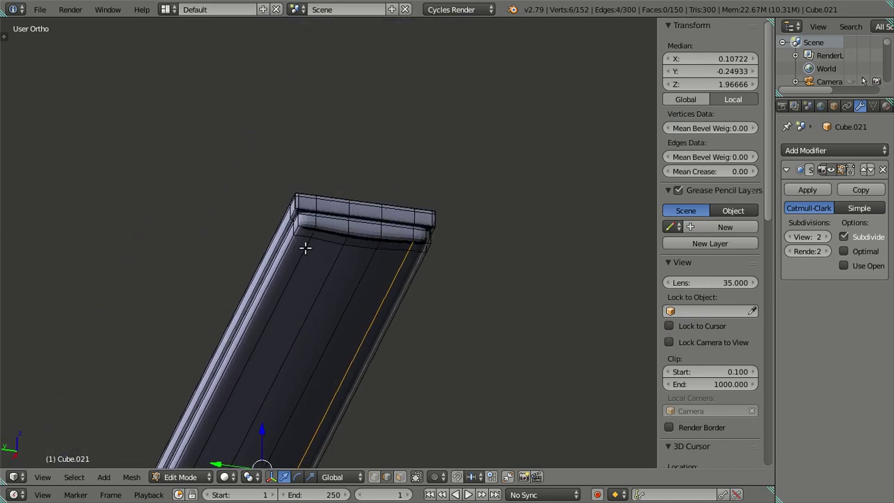
{"action": "right_click", "coordinate": [313, 235], "text": "ctrl"}
{"action": "mouse_move", "coordinate": [312, 235]}
{"action": "middle_mouse_down"}
{"action": "mouse_move", "coordinate": [340, 293]}
{"action": "mouse_move", "coordinate": [325, 331]}
{"action": "mouse_move", "coordinate": [305, 242]}
{"action": "middle_mouse_up"}
{"action": "scroll", "coordinate": [305, 242], "scroll_direction": "up", "scroll_amount": 1}
{"action": "key", "text": "g"}
{"action": "key", "text": "z"}
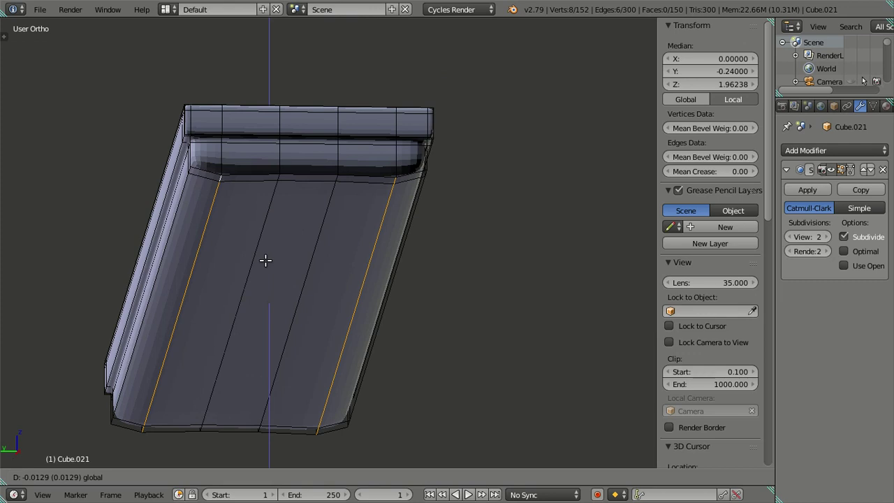
{"action": "type", "text": "-"}
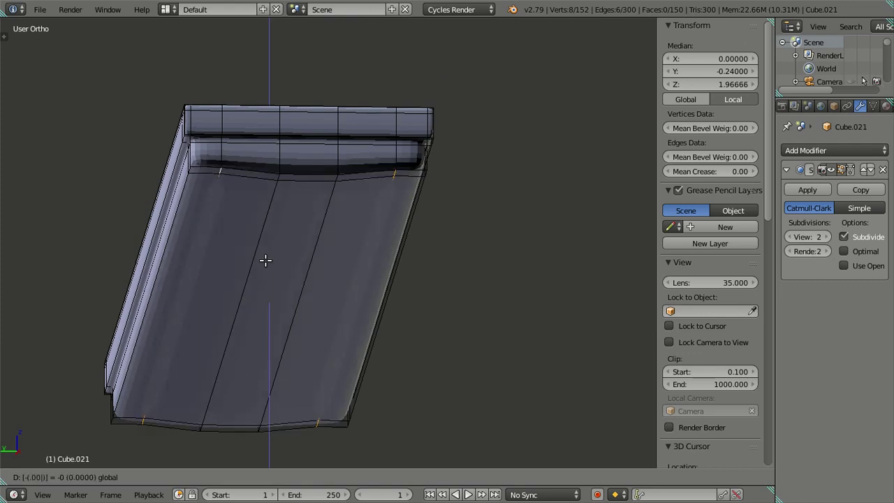
{"action": "key", "text": "Return"}
{"action": "key", "text": "a"}
{"action": "middle_click_drag", "start_coordinate": [319, 305], "coordinate": [315, 317]}
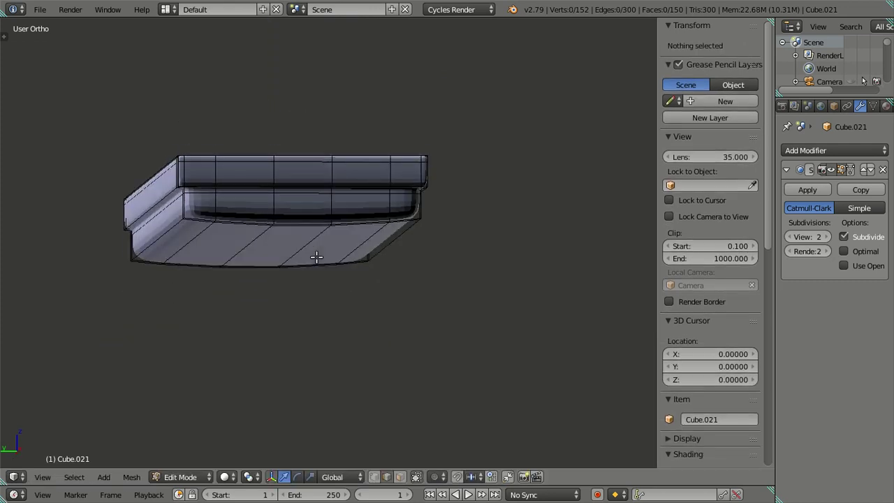
Lower the underside edge loop a little more so the bottom panel bows, and inspect it
{"action": "key", "text": "Tab"}
{"action": "mouse_move", "coordinate": [306, 252]}
{"action": "middle_mouse_down"}
{"action": "mouse_move", "coordinate": [326, 245]}
{"action": "mouse_move", "coordinate": [315, 235]}
{"action": "mouse_move", "coordinate": [275, 240]}
{"action": "mouse_move", "coordinate": [294, 253]}
{"action": "mouse_move", "coordinate": [308, 247]}
{"action": "middle_mouse_up"}
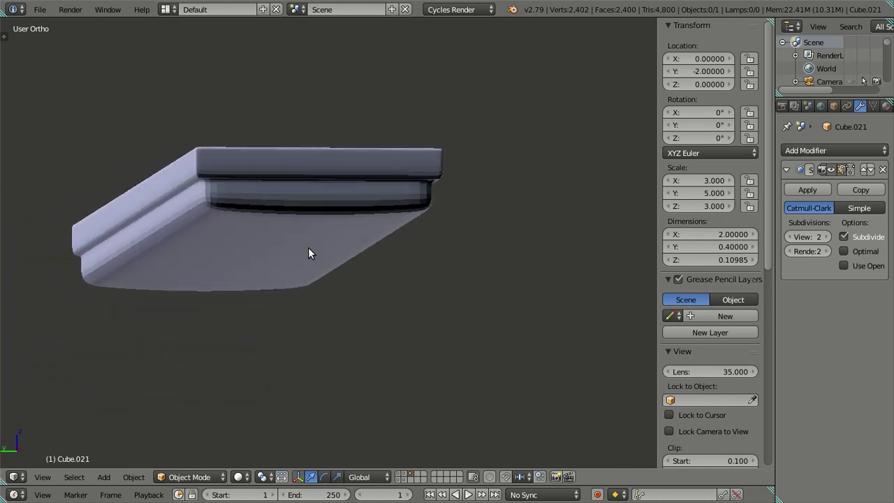
{"action": "key", "text": "Tab"}
{"action": "scroll", "coordinate": [312, 242], "scroll_direction": "up", "scroll_amount": 2}
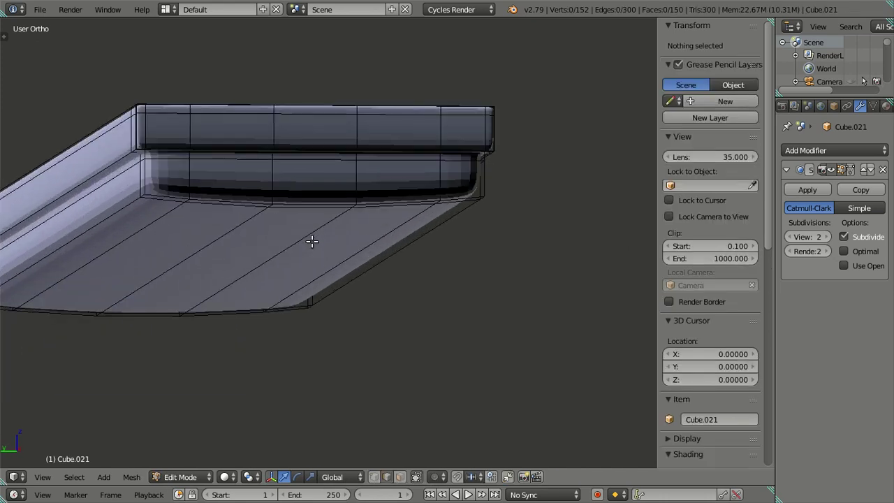
{"action": "right_click", "coordinate": [312, 194], "text": "alt"}
{"action": "left_click_drag", "start_coordinate": [225, 204], "coordinate": [229, 213]}
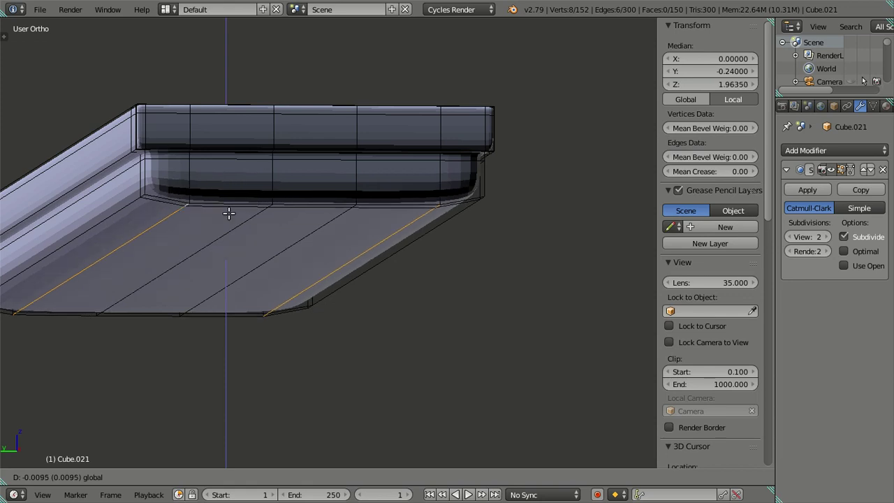
{"action": "type", "text": "-"}
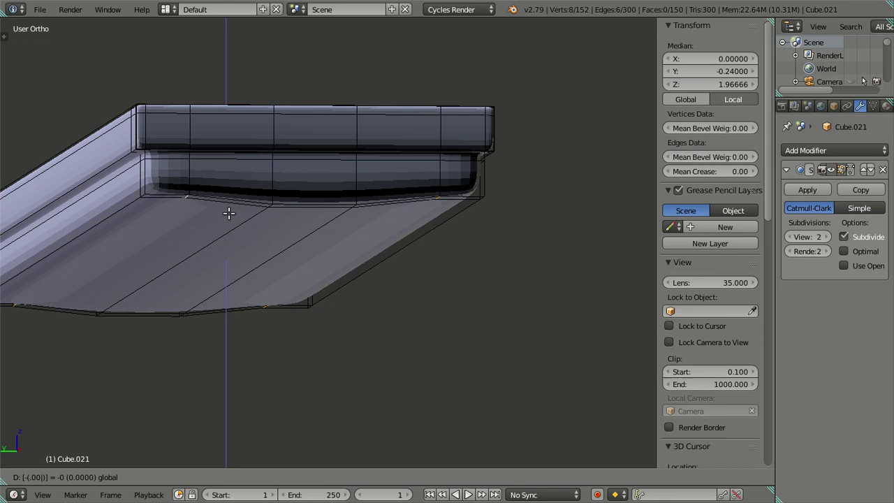
{"action": "key", "text": "Return"}
{"action": "key", "text": "Tab"}
{"action": "mouse_move", "coordinate": [385, 249]}
{"action": "middle_mouse_down"}
{"action": "mouse_move", "coordinate": [423, 249]}
{"action": "mouse_move", "coordinate": [338, 244]}
{"action": "mouse_move", "coordinate": [375, 231]}
{"action": "mouse_move", "coordinate": [333, 245]}
{"action": "mouse_move", "coordinate": [349, 216]}
{"action": "mouse_move", "coordinate": [349, 168]}
{"action": "mouse_move", "coordinate": [331, 261]}
{"action": "middle_mouse_up"}
{"action": "scroll", "coordinate": [349, 167], "scroll_direction": "up", "scroll_amount": 2}
{"action": "scroll", "coordinate": [328, 246], "scroll_direction": "up", "scroll_amount": 2}
{"action": "key", "text": "Tab"}
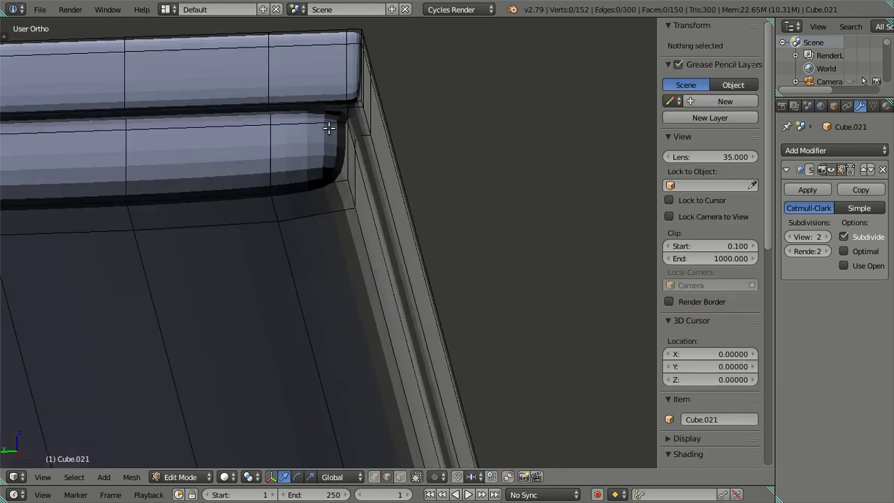
{"action": "middle_click_drag", "start_coordinate": [377, 120], "coordinate": [346, 199]}
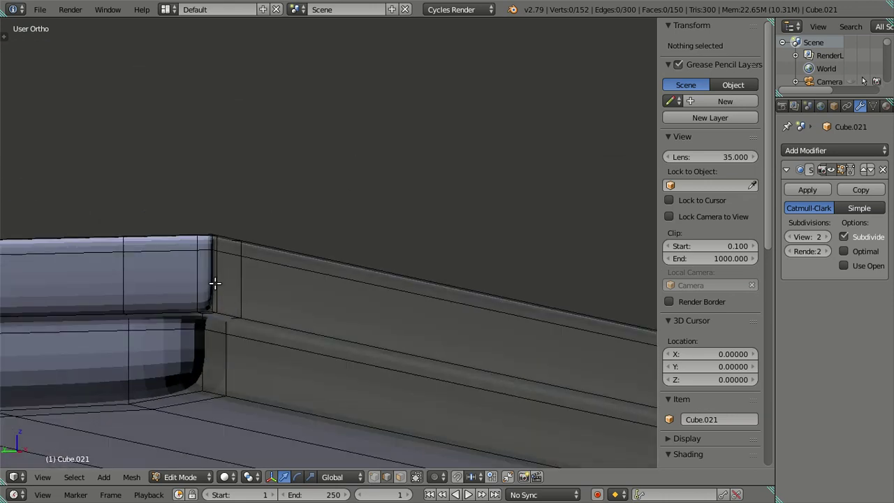
Select the lower rim edge loop and confirm it at zero slide offset
{"action": "middle_click_drag", "start_coordinate": [214, 282], "coordinate": [306, 252], "text": "shift"}
{"action": "left_click", "coordinate": [296, 249], "text": "alt"}
{"action": "left_click", "coordinate": [286, 355], "text": "alt"}
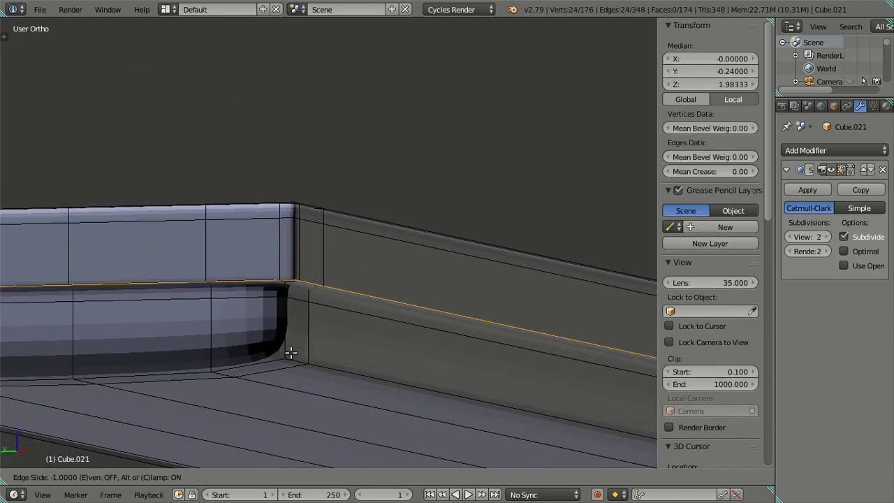
{"action": "left_click_drag", "start_coordinate": [478, 343], "coordinate": [481, 334]}
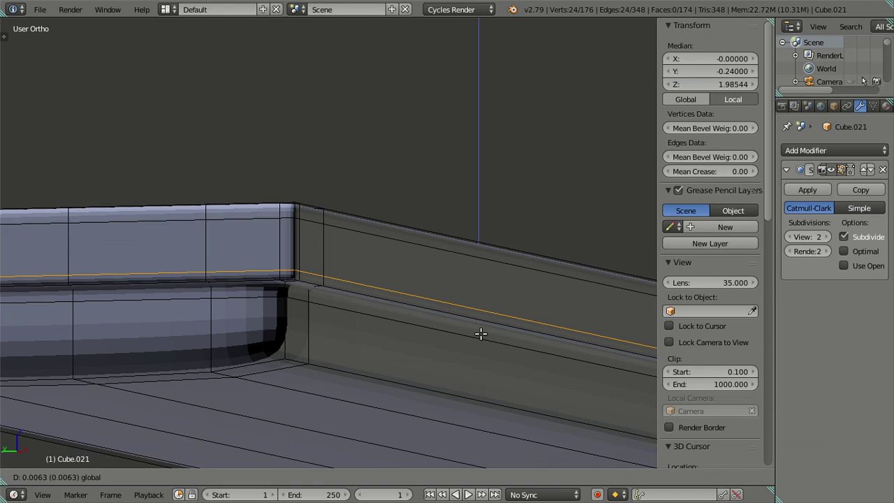
{"action": "key", "text": "BackSpace"}
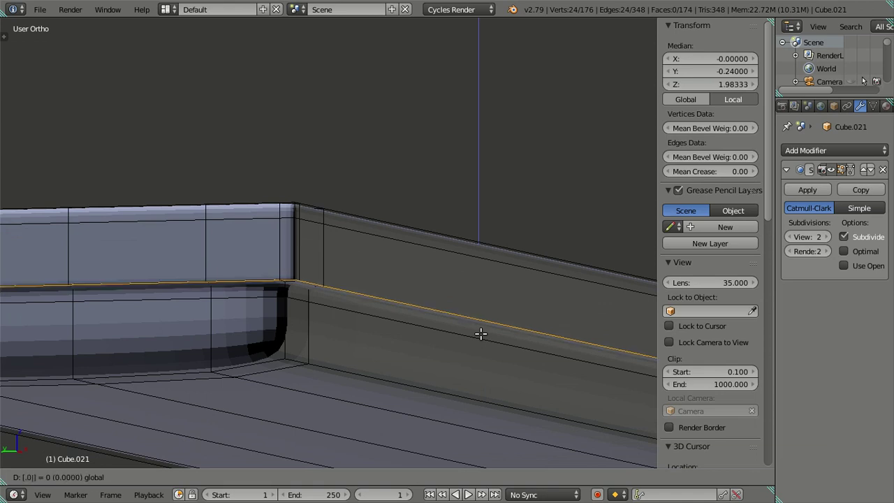
{"action": "key", "text": "Return"}
Add three evenly centred loop cuts across the fixture's bottom panel with Ctrl+R
{"action": "key", "text": "Tab"}
{"action": "scroll", "coordinate": [356, 342], "scroll_direction": "down", "scroll_amount": 3}
{"action": "mouse_move", "coordinate": [356, 342]}
{"action": "middle_mouse_down"}
{"action": "mouse_move", "coordinate": [392, 342]}
{"action": "mouse_move", "coordinate": [415, 370]}
{"action": "mouse_move", "coordinate": [433, 344]}
{"action": "mouse_move", "coordinate": [399, 350]}
{"action": "middle_mouse_up"}
{"action": "key", "text": "Tab"}
{"action": "key", "text": "ctrl+r"}
{"action": "scroll", "coordinate": [441, 310], "scroll_direction": "up", "scroll_amount": 1}
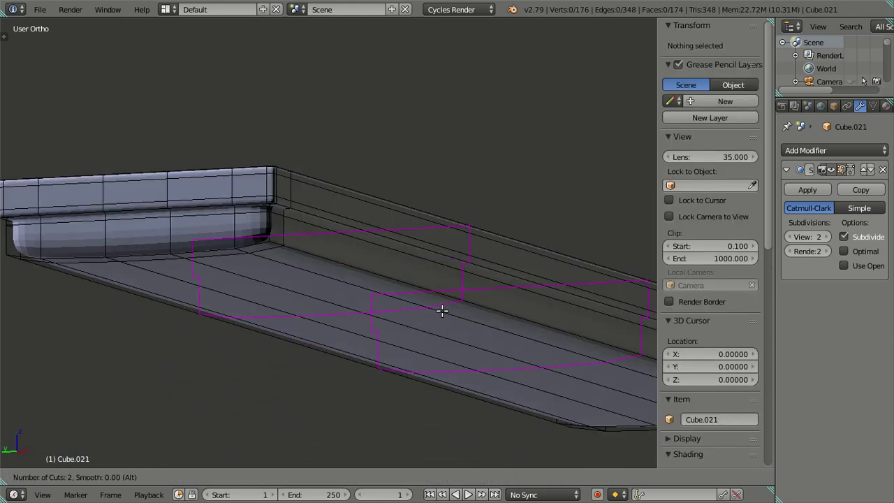
{"action": "left_click", "coordinate": [441, 311]}
{"action": "right_click", "coordinate": [443, 309]}
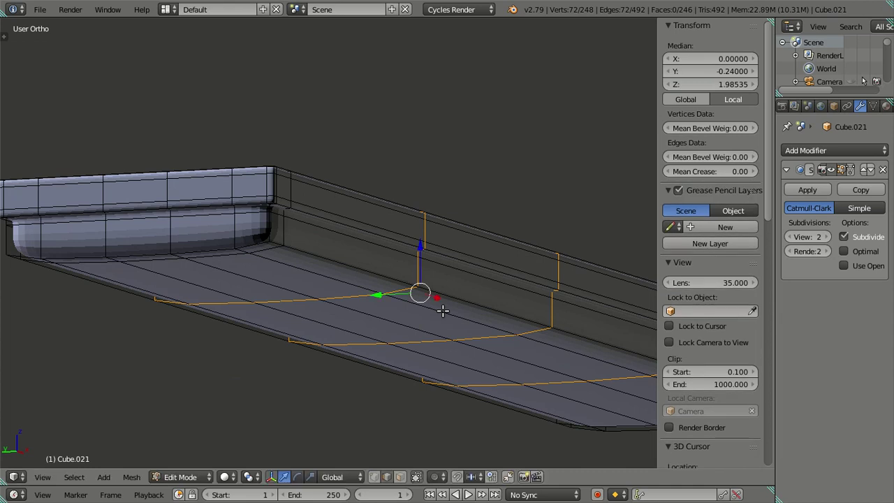
Dissolve one of the new crosswise edge loops with X > Dissolve Edges
{"action": "key", "text": "a"}
{"action": "scroll", "coordinate": [419, 308], "scroll_direction": "down", "scroll_amount": 1}
{"action": "right_click", "coordinate": [492, 307], "text": "alt"}
{"action": "key", "text": "x"}
{"action": "left_click", "coordinate": [501, 311]}
{"action": "mouse_move", "coordinate": [365, 315]}
{"action": "middle_mouse_down"}
{"action": "mouse_move", "coordinate": [377, 352]}
{"action": "mouse_move", "coordinate": [349, 353]}
{"action": "mouse_move", "coordinate": [379, 371]}
{"action": "mouse_move", "coordinate": [445, 348]}
{"action": "mouse_move", "coordinate": [541, 369]}
{"action": "mouse_move", "coordinate": [508, 361]}
{"action": "middle_mouse_up"}
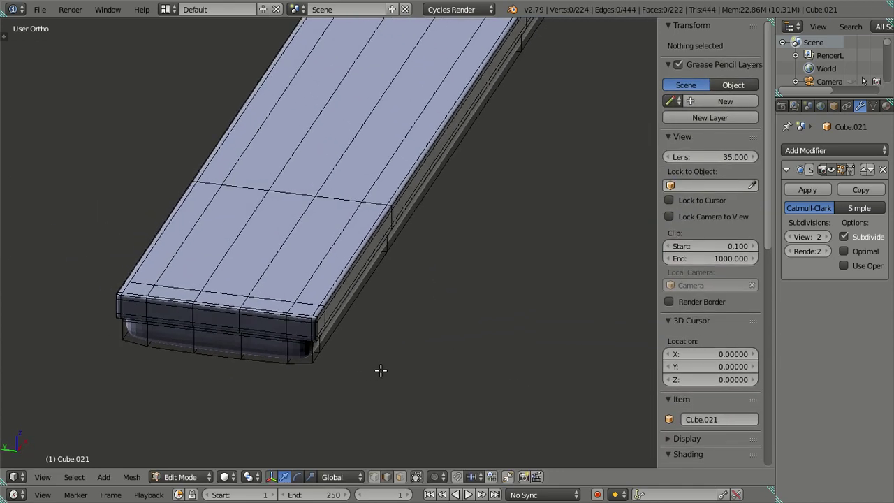
{"action": "mouse_move", "coordinate": [333, 325]}
{"action": "middle_mouse_down"}
{"action": "mouse_move", "coordinate": [341, 250]}
{"action": "mouse_move", "coordinate": [352, 244]}
{"action": "mouse_move", "coordinate": [415, 284]}
{"action": "mouse_move", "coordinate": [418, 179]}
{"action": "mouse_move", "coordinate": [333, 240]}
{"action": "middle_mouse_up"}
Lower the fixture's Subdivision Surface viewport level to 0 to see the raw mesh
{"action": "key", "text": "Tab"}
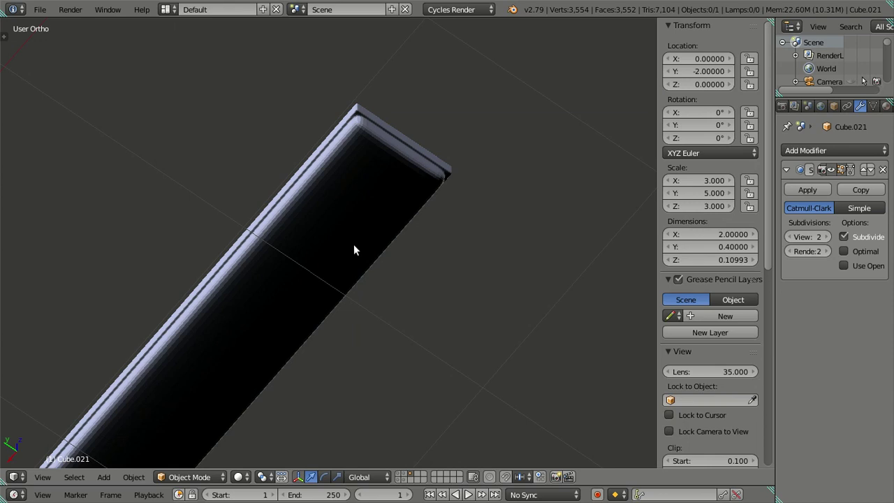
{"action": "scroll", "coordinate": [268, 363], "scroll_direction": "down", "scroll_amount": 5}
{"action": "middle_click_drag", "start_coordinate": [282, 367], "coordinate": [301, 296]}
{"action": "scroll", "coordinate": [297, 225], "scroll_direction": "up", "scroll_amount": 2}
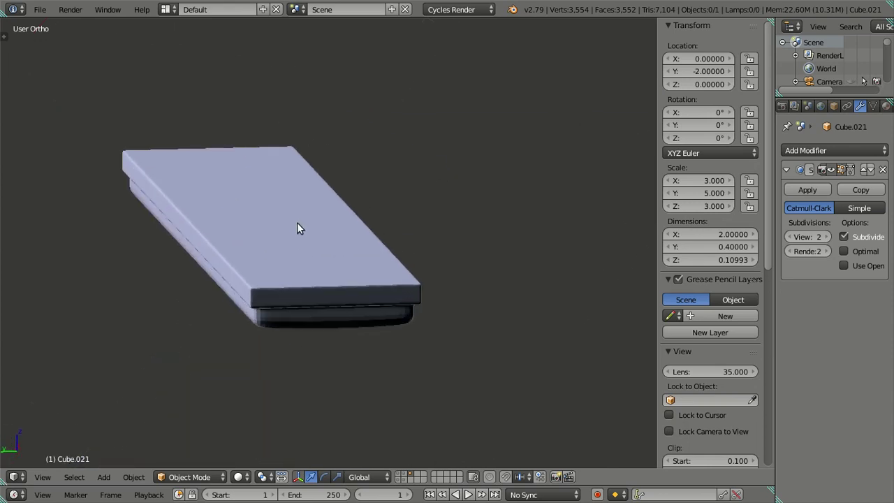
{"action": "middle_click_drag", "start_coordinate": [297, 226], "coordinate": [341, 283]}
{"action": "scroll", "coordinate": [258, 277], "scroll_direction": "up", "scroll_amount": 2}
{"action": "key", "text": "Tab"}
{"action": "mouse_move", "coordinate": [326, 324]}
{"action": "middle_mouse_down"}
{"action": "mouse_move", "coordinate": [319, 270]}
{"action": "mouse_move", "coordinate": [359, 268]}
{"action": "mouse_move", "coordinate": [403, 239]}
{"action": "mouse_move", "coordinate": [109, 199]}
{"action": "mouse_move", "coordinate": [295, 253]}
{"action": "middle_mouse_up"}
{"action": "scroll", "coordinate": [295, 253], "scroll_direction": "up", "scroll_amount": 2}
{"action": "middle_click_drag", "start_coordinate": [331, 215], "coordinate": [342, 240], "text": "shift"}
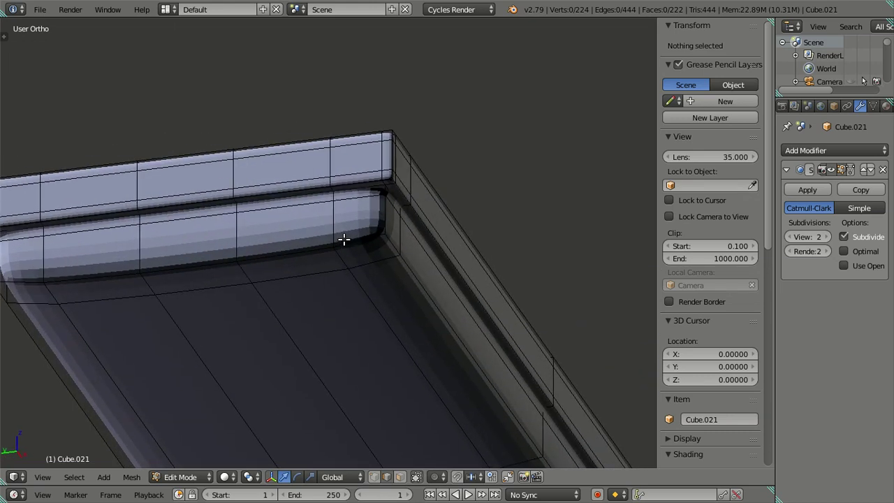
{"action": "scroll", "coordinate": [356, 235], "scroll_direction": "up", "scroll_amount": 1}
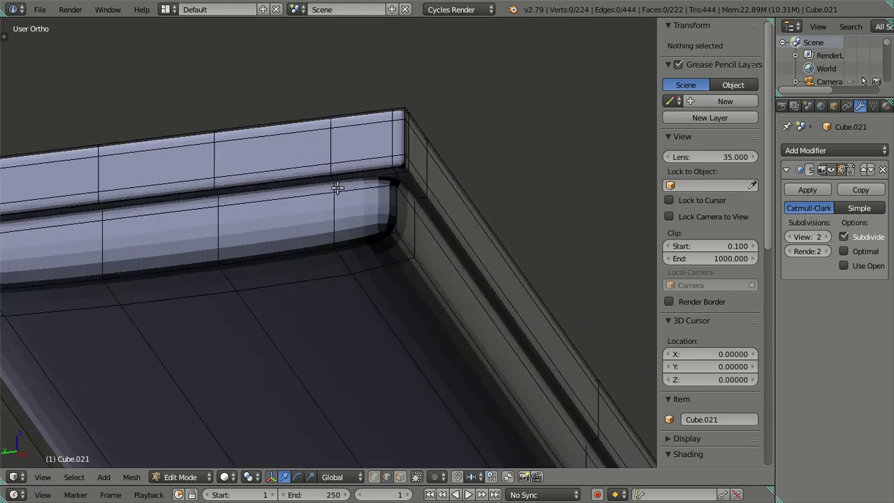
{"action": "scroll", "coordinate": [383, 216], "scroll_direction": "up", "scroll_amount": 2}
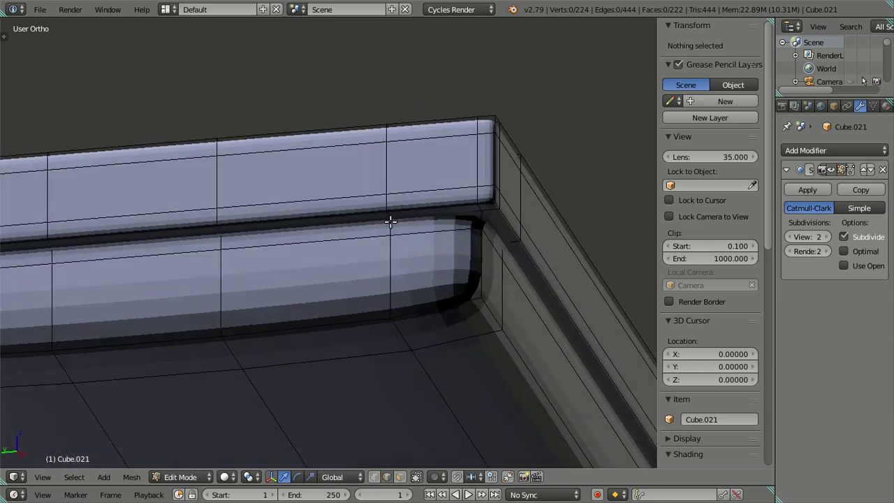
{"action": "left_click", "coordinate": [791, 237]}
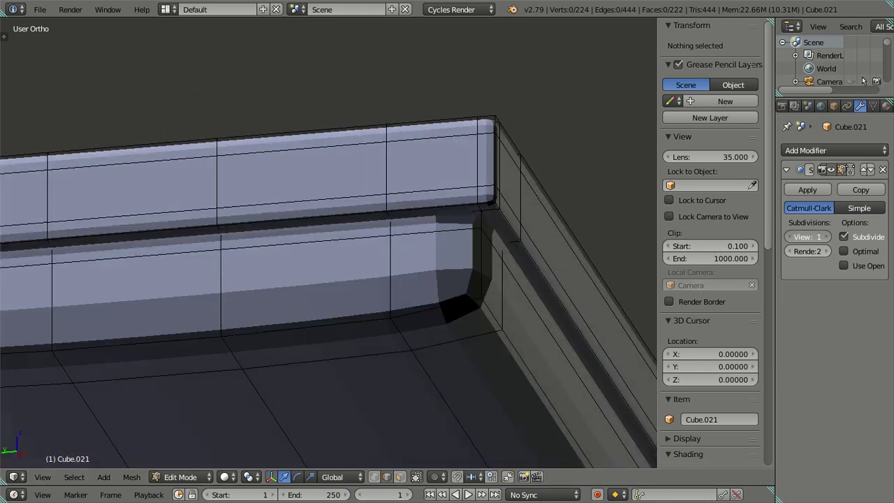
{"action": "left_click", "coordinate": [790, 236]}
Select the edge loops around the fixture's groove, including the one along the wall side
{"action": "middle_click_drag", "start_coordinate": [598, 265], "coordinate": [436, 260], "text": "shift"}
{"action": "right_click", "coordinate": [347, 224], "text": "alt"}
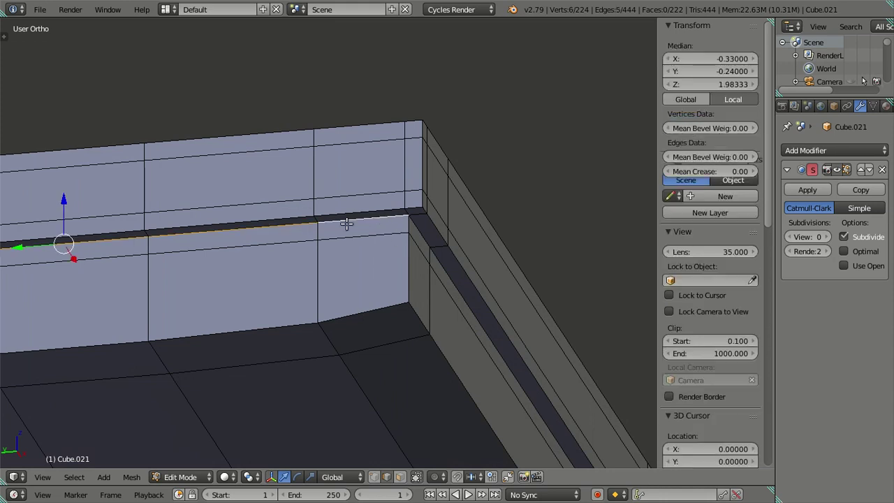
{"action": "right_click", "coordinate": [442, 267], "text": "alt+shift"}
{"action": "mouse_move", "coordinate": [442, 267]}
{"action": "middle_mouse_down"}
{"action": "mouse_move", "coordinate": [213, 286]}
{"action": "mouse_move", "coordinate": [403, 286]}
{"action": "mouse_move", "coordinate": [389, 245]}
{"action": "mouse_move", "coordinate": [195, 165]}
{"action": "middle_mouse_up"}
{"action": "right_click", "coordinate": [284, 276], "text": "alt+shift"}
{"action": "scroll", "coordinate": [384, 264], "scroll_direction": "up", "scroll_amount": 2}
{"action": "scroll", "coordinate": [384, 264], "scroll_direction": "down", "scroll_amount": 3}
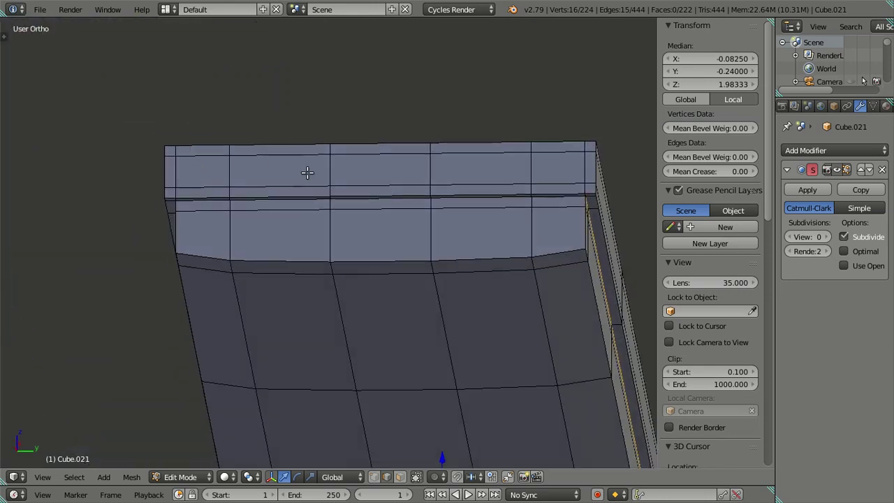
{"action": "scroll", "coordinate": [383, 188], "scroll_direction": "up", "scroll_amount": 3}
{"action": "scroll", "coordinate": [372, 87], "scroll_direction": "up", "scroll_amount": 1}
{"action": "mouse_move", "coordinate": [372, 86]}
{"action": "middle_mouse_down"}
{"action": "mouse_move", "coordinate": [397, 235]}
{"action": "mouse_move", "coordinate": [331, 140]}
{"action": "middle_mouse_up"}
{"action": "right_click", "coordinate": [333, 125], "text": "alt+shift"}
{"action": "scroll", "coordinate": [331, 123], "scroll_direction": "down", "scroll_amount": 2}
Duplicate the groove loops in place, then return to Object Mode showing the material slots
{"action": "key", "text": "shift+d"}
{"action": "right_click", "coordinate": [370, 225]}
{"action": "right_click", "coordinate": [360, 128]}
{"action": "key", "text": "Tab"}
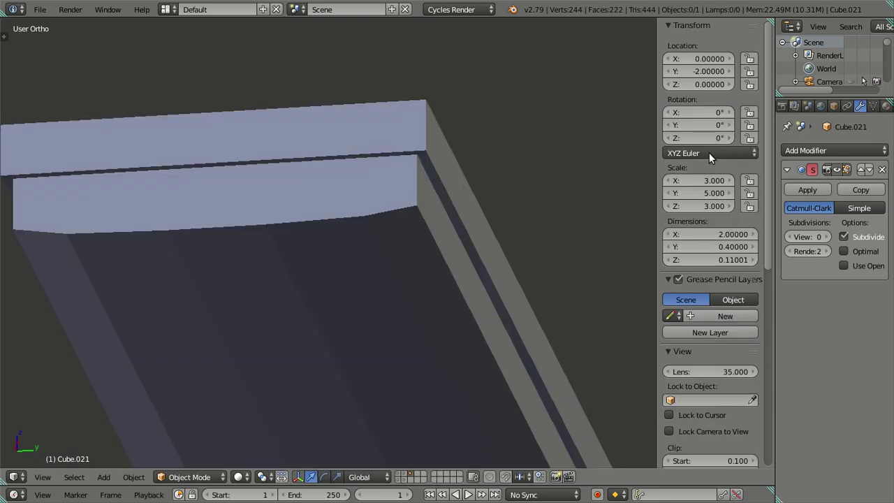
{"action": "left_click", "coordinate": [886, 106]}
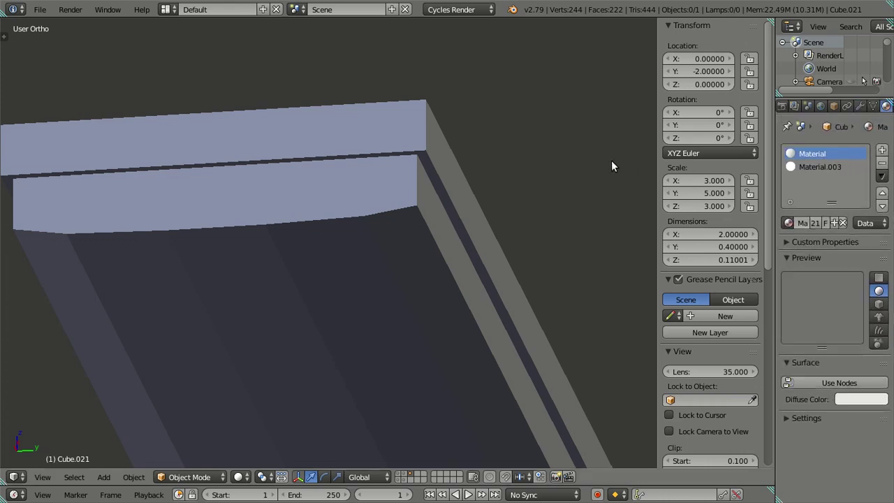
Select the linked faces of the fixture's lower section and assign Material.003
{"action": "key", "text": "Tab"}
{"action": "right_click", "coordinate": [347, 121]}
{"action": "key", "text": "ctrl+l"}
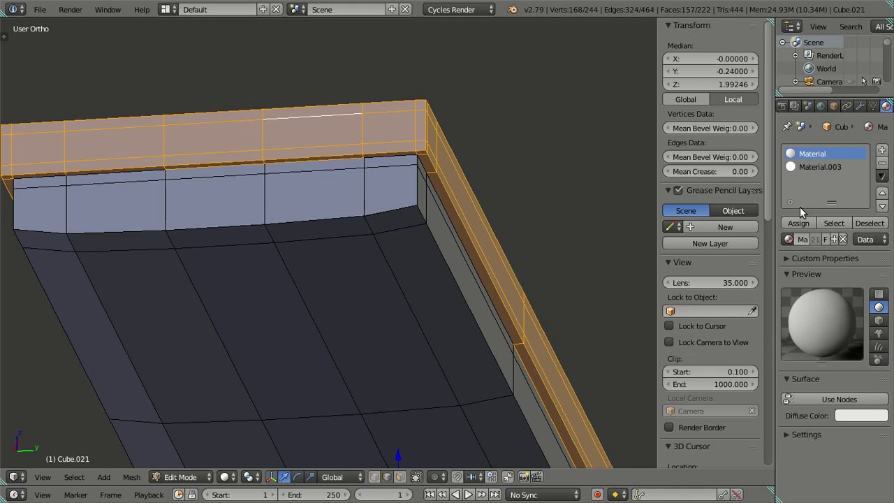
{"action": "key", "text": "a"}
{"action": "right_click", "coordinate": [363, 190]}
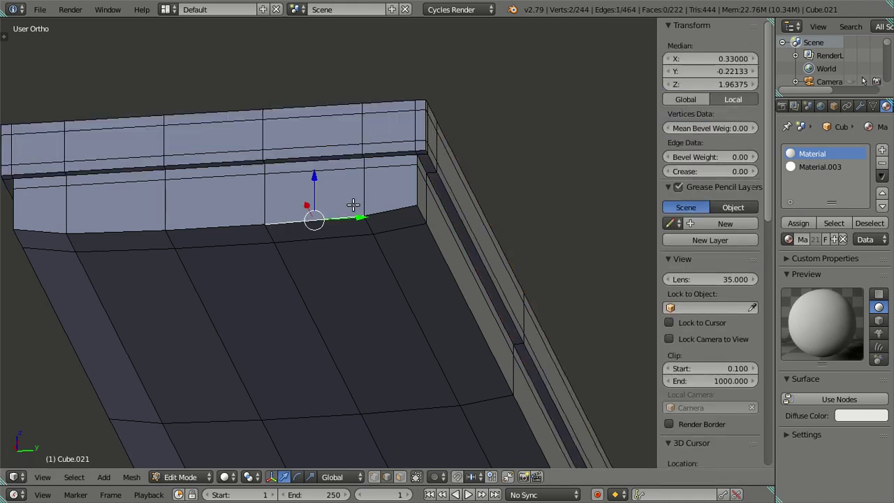
{"action": "key", "text": "ctrl+l"}
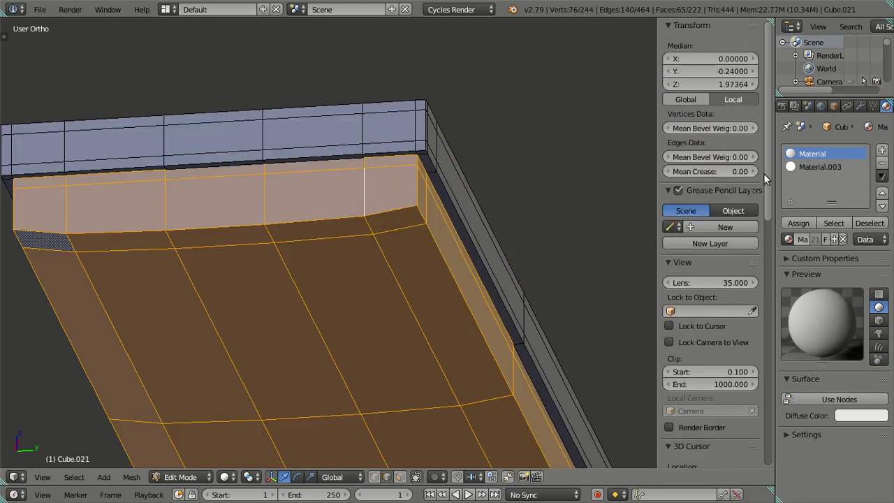
{"action": "left_click", "coordinate": [820, 166]}
{"action": "left_click", "coordinate": [794, 222]}
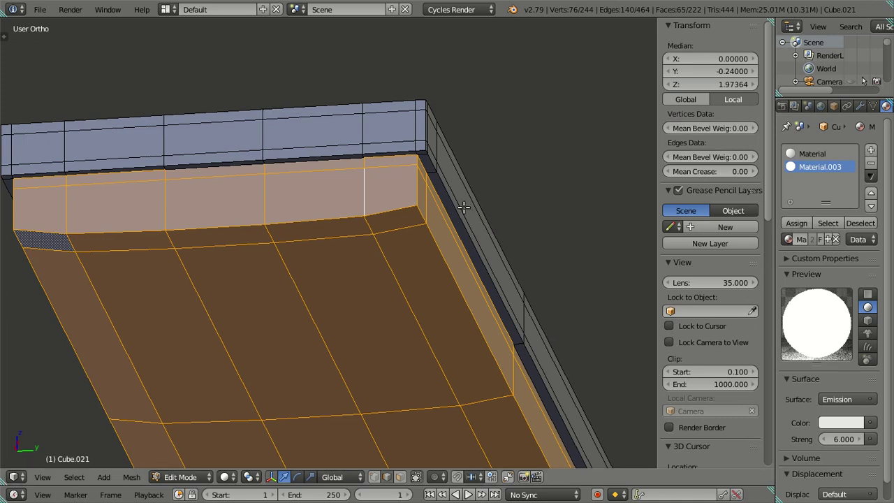
Set Material.003's viewport display colour to beige and return to Object Mode
{"action": "scroll", "coordinate": [829, 418], "scroll_direction": "down", "scroll_amount": 1}
{"action": "left_click", "coordinate": [796, 494]}
{"action": "scroll", "coordinate": [805, 405], "scroll_direction": "down", "scroll_amount": 4}
{"action": "scroll", "coordinate": [801, 433], "scroll_direction": "down", "scroll_amount": 2}
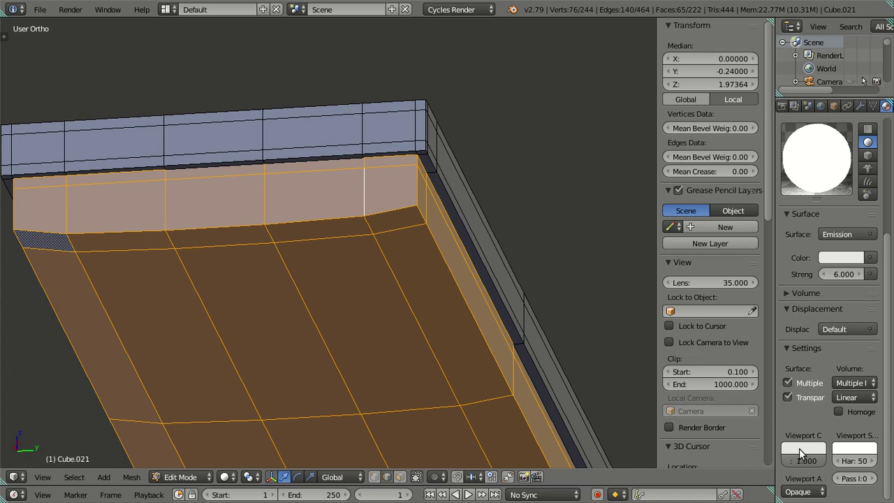
{"action": "left_click", "coordinate": [799, 449]}
{"action": "left_click", "coordinate": [751, 330]}
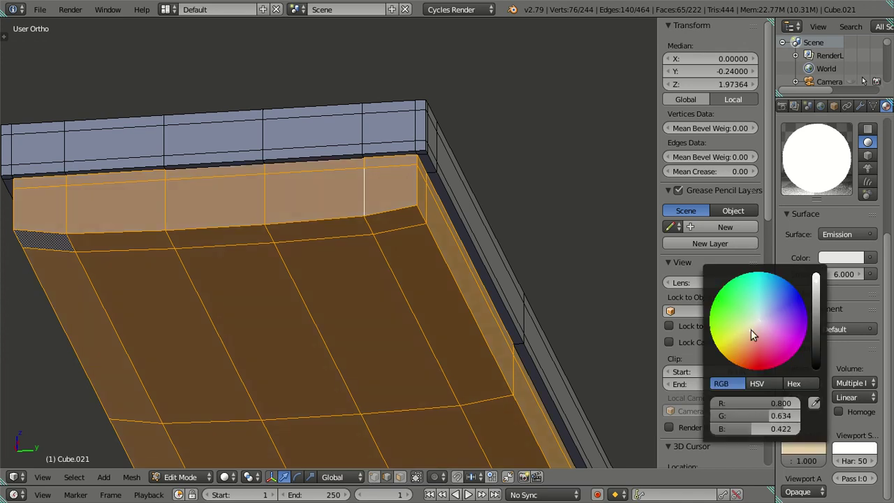
{"action": "key", "text": "a"}
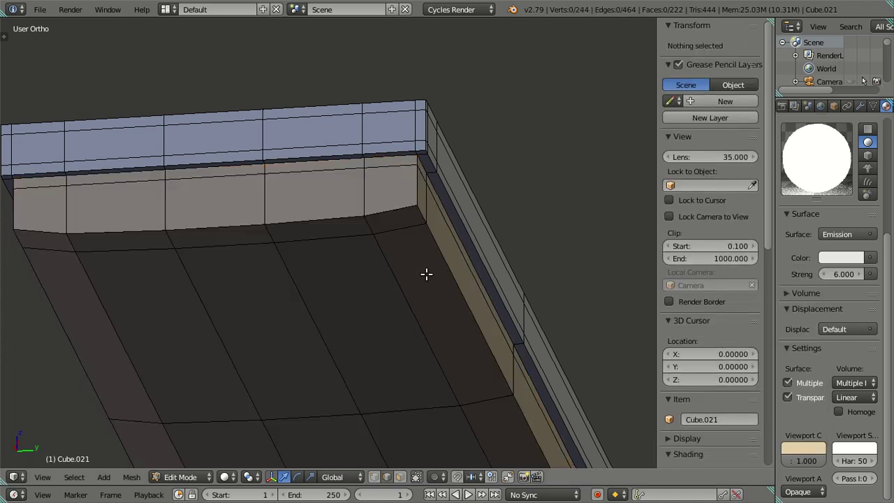
{"action": "key", "text": "Tab"}
Change the emission material's viewport colour to a pale yellow
{"action": "left_click", "coordinate": [803, 431]}
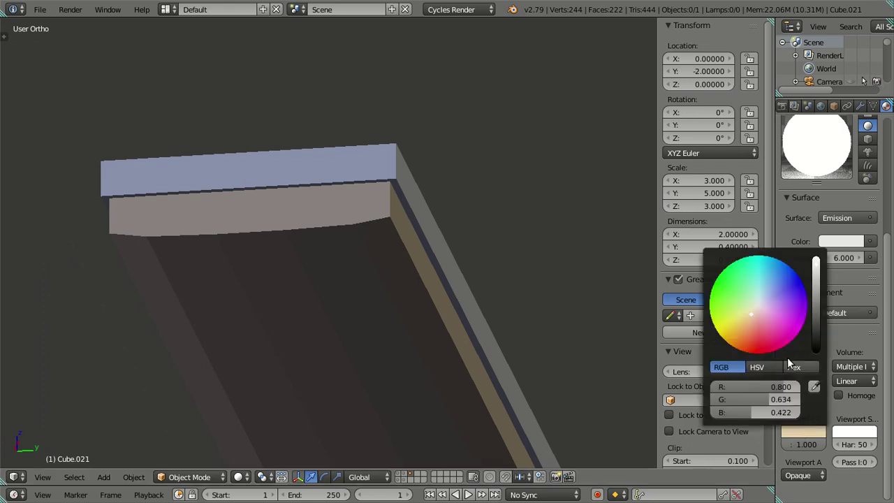
{"action": "left_click_drag", "start_coordinate": [738, 319], "coordinate": [724, 320]}
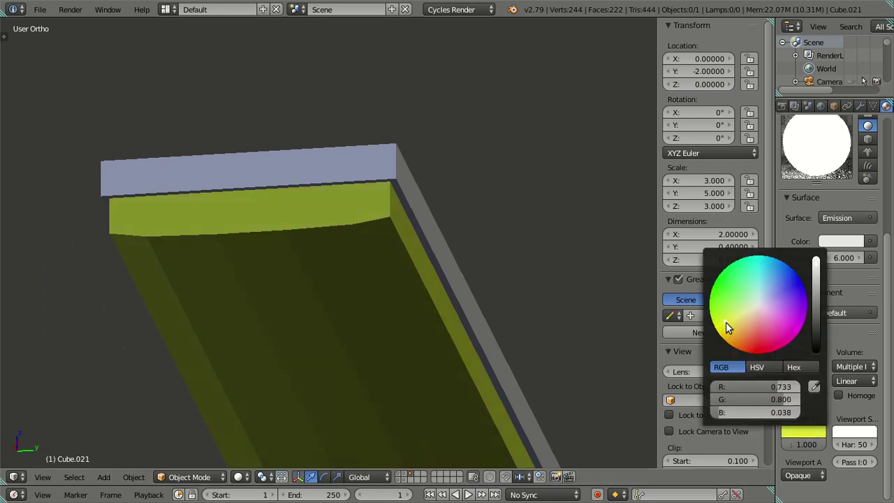
{"action": "left_click_drag", "start_coordinate": [724, 319], "coordinate": [729, 324]}
{"action": "scroll", "coordinate": [779, 279], "scroll_direction": "up", "scroll_amount": 4}
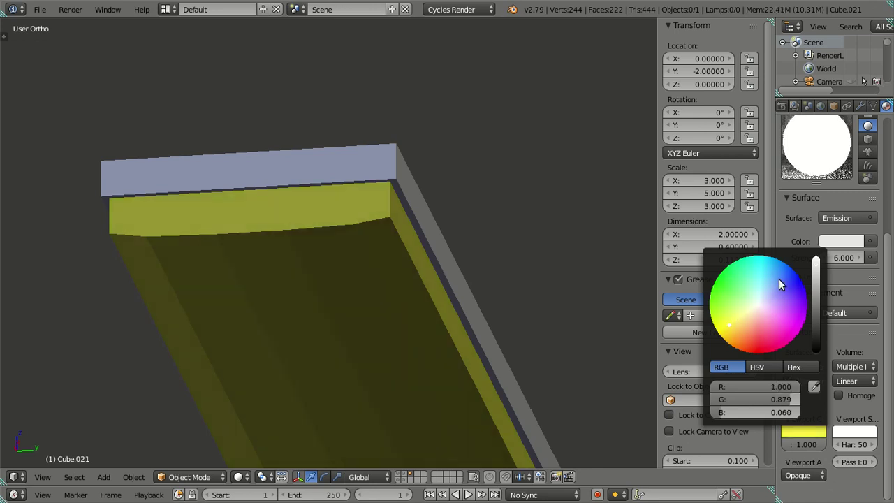
{"action": "left_click", "coordinate": [748, 314]}
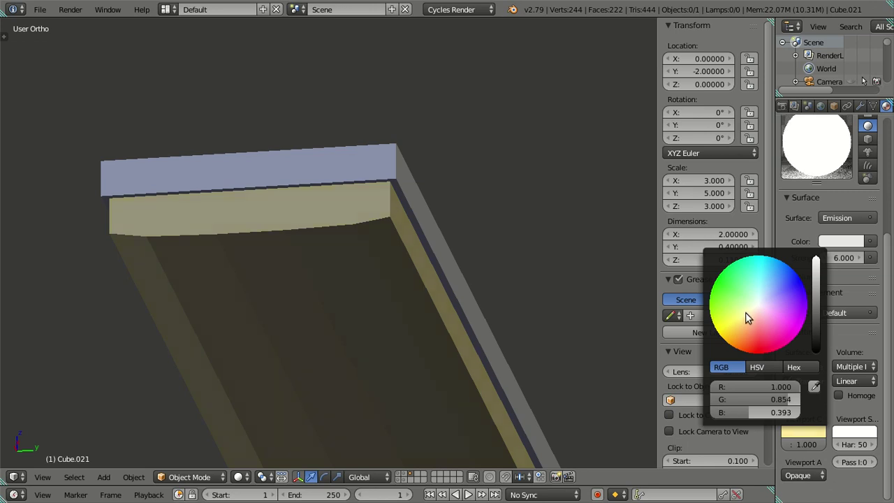
{"action": "scroll", "coordinate": [327, 257], "scroll_direction": "down", "scroll_amount": 4}
{"action": "scroll", "coordinate": [326, 258], "scroll_direction": "down", "scroll_amount": 3}
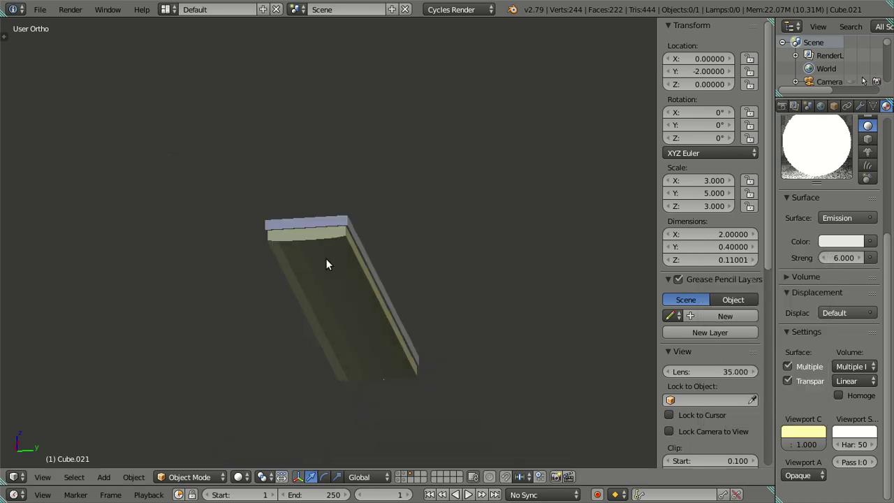
Smooth-shade the fixture slab from the Tool Shelf
{"action": "mouse_move", "coordinate": [363, 263]}
{"action": "middle_mouse_down"}
{"action": "mouse_move", "coordinate": [419, 283]}
{"action": "mouse_move", "coordinate": [437, 256]}
{"action": "middle_mouse_up"}
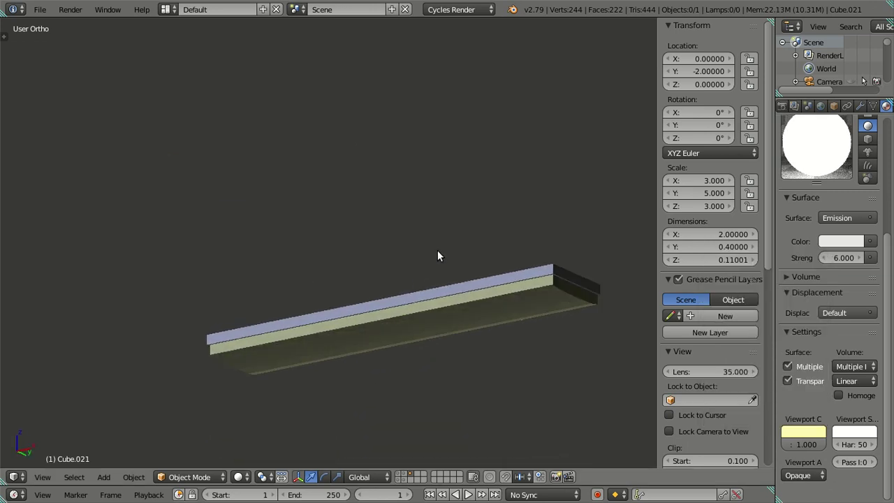
{"action": "right_click", "coordinate": [366, 300]}
{"action": "key", "text": "t"}
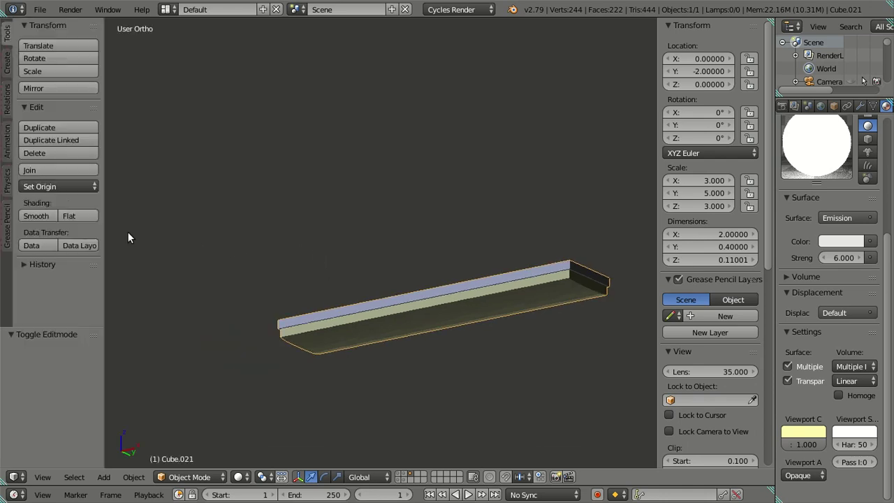
{"action": "left_click", "coordinate": [37, 217]}
{"action": "key", "text": "a"}
{"action": "mouse_move", "coordinate": [458, 273]}
{"action": "middle_mouse_down"}
{"action": "mouse_move", "coordinate": [454, 178]}
{"action": "mouse_move", "coordinate": [403, 198]}
{"action": "mouse_move", "coordinate": [395, 275]}
{"action": "mouse_move", "coordinate": [633, 281]}
{"action": "middle_mouse_up"}
Make the emission material's viewport colour a stronger, brighter yellow
{"action": "left_click", "coordinate": [810, 431]}
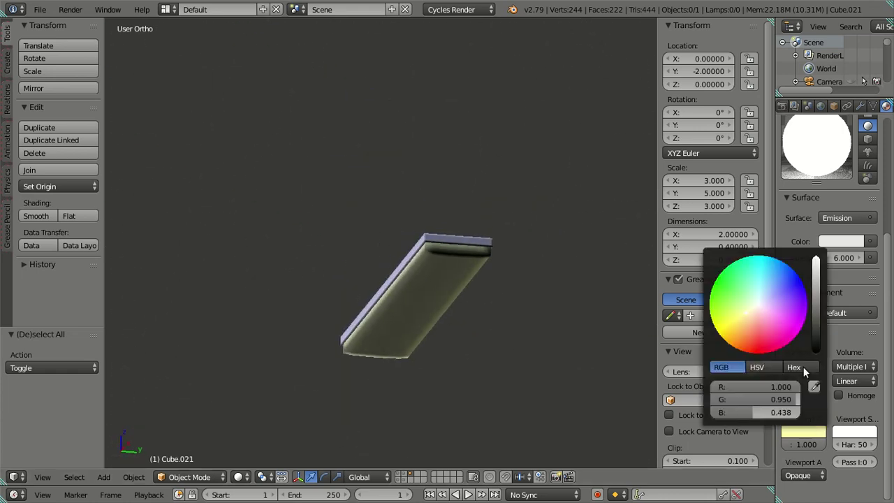
{"action": "mouse_move", "coordinate": [649, 286]}
{"action": "middle_mouse_down"}
{"action": "mouse_move", "coordinate": [530, 260]}
{"action": "mouse_move", "coordinate": [390, 262]}
{"action": "mouse_move", "coordinate": [417, 254]}
{"action": "mouse_move", "coordinate": [681, 377]}
{"action": "middle_mouse_up"}
{"action": "left_click", "coordinate": [805, 437]}
{"action": "left_click", "coordinate": [733, 323]}
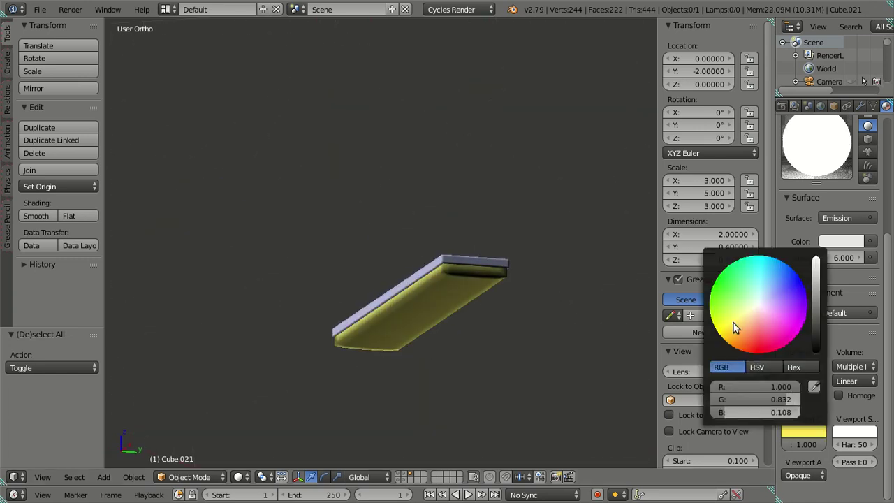
{"action": "mouse_move", "coordinate": [333, 292]}
{"action": "middle_mouse_down"}
{"action": "mouse_move", "coordinate": [379, 269]}
{"action": "mouse_move", "coordinate": [421, 338]}
{"action": "mouse_move", "coordinate": [449, 295]}
{"action": "mouse_move", "coordinate": [495, 306]}
{"action": "mouse_move", "coordinate": [508, 296]}
{"action": "middle_mouse_up"}
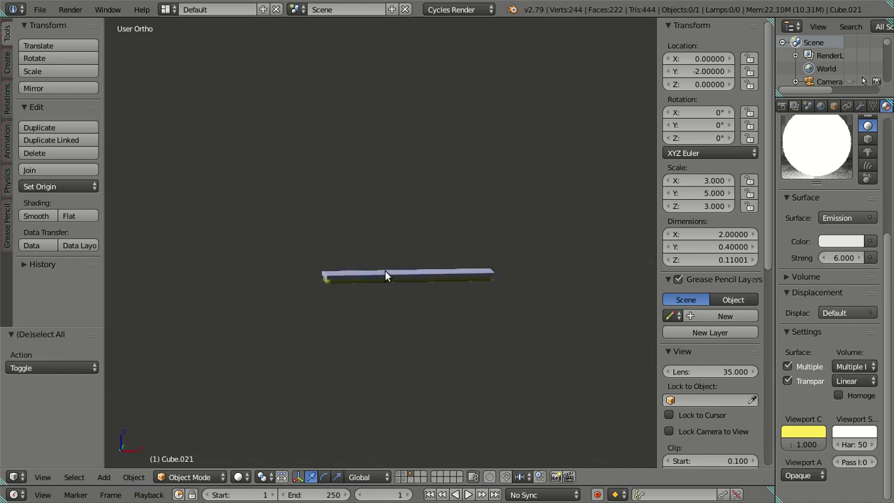
{"action": "mouse_move", "coordinate": [356, 203]}
{"action": "middle_mouse_down"}
{"action": "mouse_move", "coordinate": [375, 123]}
{"action": "mouse_move", "coordinate": [510, 218]}
{"action": "middle_mouse_up"}
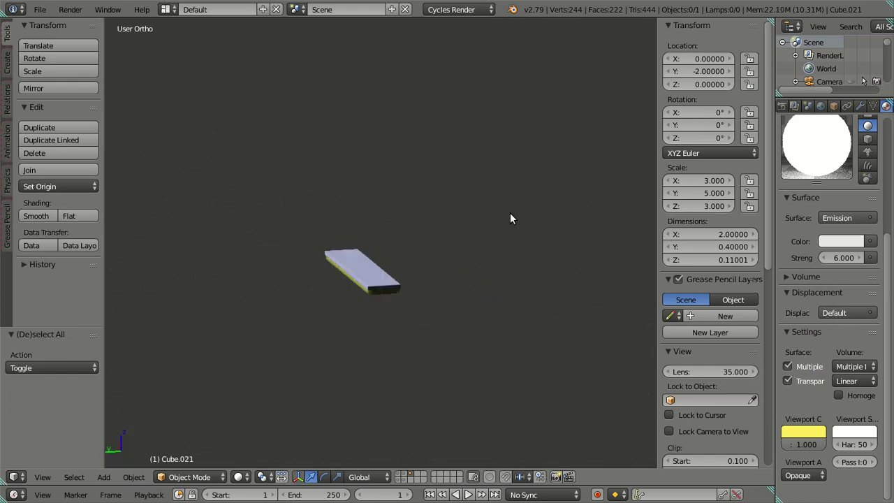
{"action": "left_click", "coordinate": [860, 106]}
Add a level-2 Subdivision Surface modifier to the slab with Ctrl+2
{"action": "key", "text": "ctrl+2"}
{"action": "mouse_move", "coordinate": [553, 380]}
{"action": "middle_mouse_down"}
{"action": "mouse_move", "coordinate": [423, 268]}
{"action": "mouse_move", "coordinate": [418, 197]}
{"action": "middle_mouse_up"}
{"action": "scroll", "coordinate": [418, 198], "scroll_direction": "up", "scroll_amount": 5}
{"action": "mouse_move", "coordinate": [380, 148]}
{"action": "middle_mouse_down"}
{"action": "mouse_move", "coordinate": [459, 221]}
{"action": "mouse_move", "coordinate": [361, 349]}
{"action": "middle_mouse_up"}
{"action": "scroll", "coordinate": [344, 318], "scroll_direction": "down", "scroll_amount": 3}
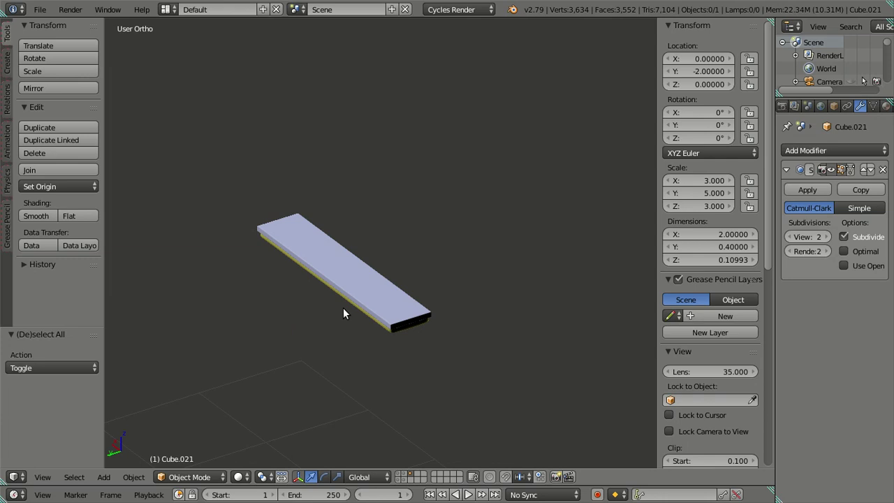
Snap the 3D cursor to the four selected vertices at the slab's centre
{"action": "key", "text": "Tab"}
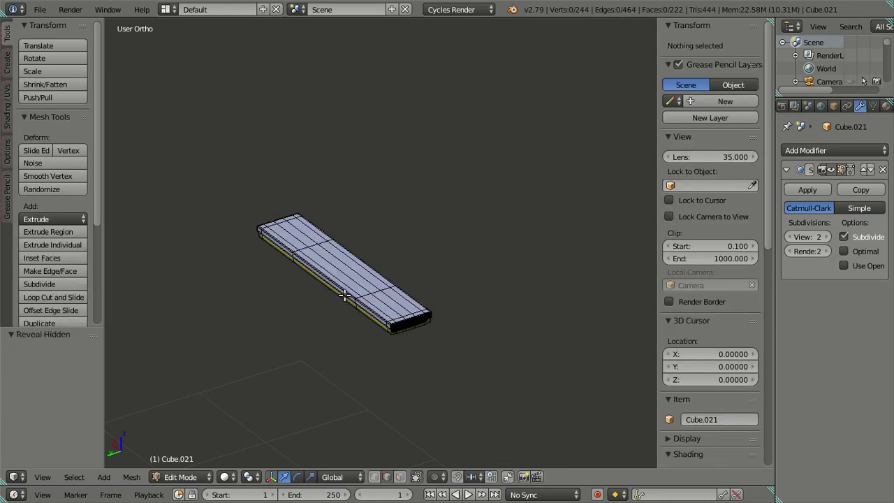
{"action": "key", "text": "Tab"}
{"action": "mouse_move", "coordinate": [351, 299]}
{"action": "middle_mouse_down"}
{"action": "mouse_move", "coordinate": [380, 339]}
{"action": "mouse_move", "coordinate": [342, 352]}
{"action": "mouse_move", "coordinate": [371, 321]}
{"action": "mouse_move", "coordinate": [374, 219]}
{"action": "middle_mouse_up"}
{"action": "key", "text": "Tab"}
{"action": "scroll", "coordinate": [375, 219], "scroll_direction": "up", "scroll_amount": 4}
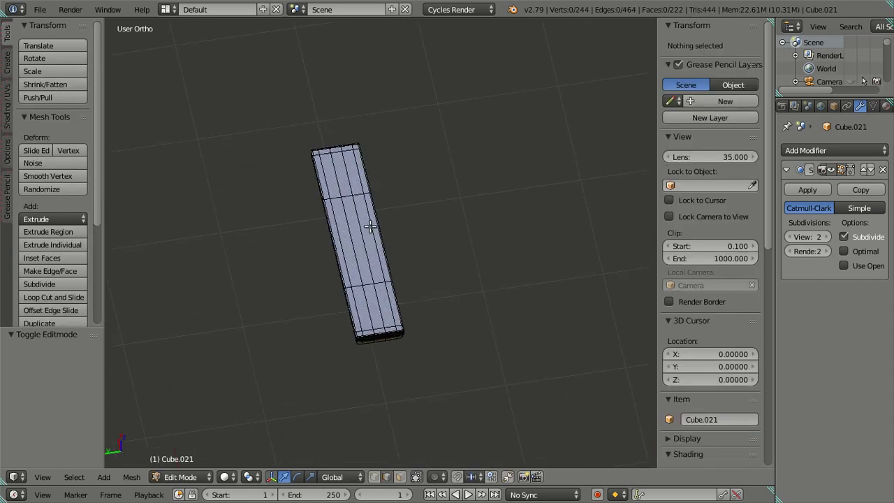
{"action": "scroll", "coordinate": [356, 237], "scroll_direction": "up", "scroll_amount": 3}
{"action": "scroll", "coordinate": [355, 238], "scroll_direction": "down", "scroll_amount": 4}
{"action": "mouse_move", "coordinate": [356, 237]}
{"action": "middle_mouse_down"}
{"action": "mouse_move", "coordinate": [373, 342]}
{"action": "mouse_move", "coordinate": [369, 262]}
{"action": "mouse_move", "coordinate": [361, 264]}
{"action": "middle_mouse_up"}
{"action": "scroll", "coordinate": [362, 264], "scroll_direction": "up", "scroll_amount": 2}
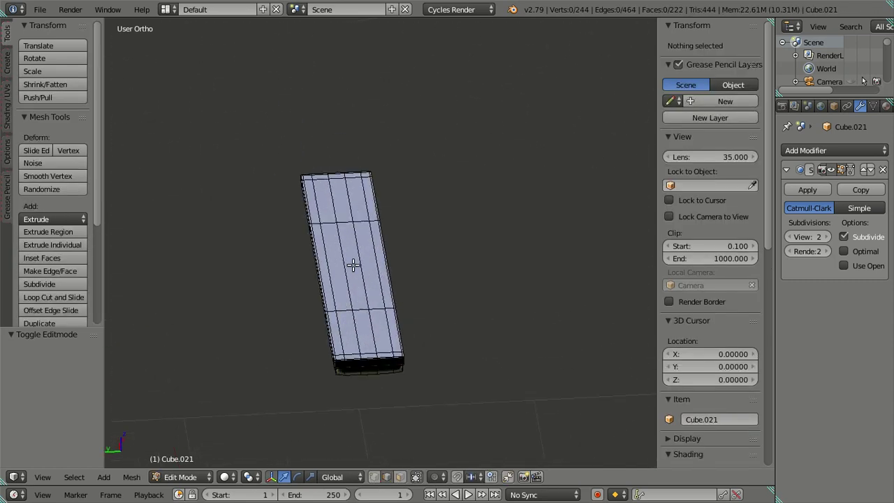
{"action": "right_click", "coordinate": [353, 263]}
{"action": "key", "text": "shift+s"}
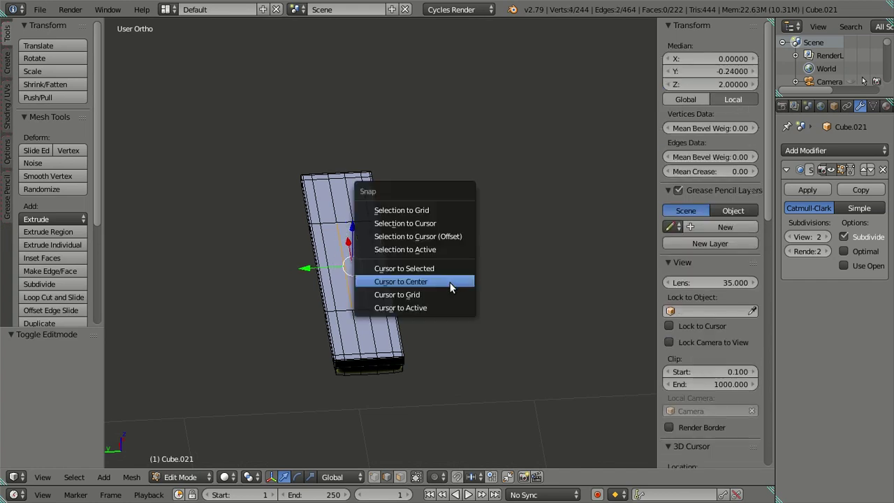
{"action": "left_click", "coordinate": [447, 268]}
Move the slab's origin to the 3D cursor
{"action": "key", "text": "Tab"}
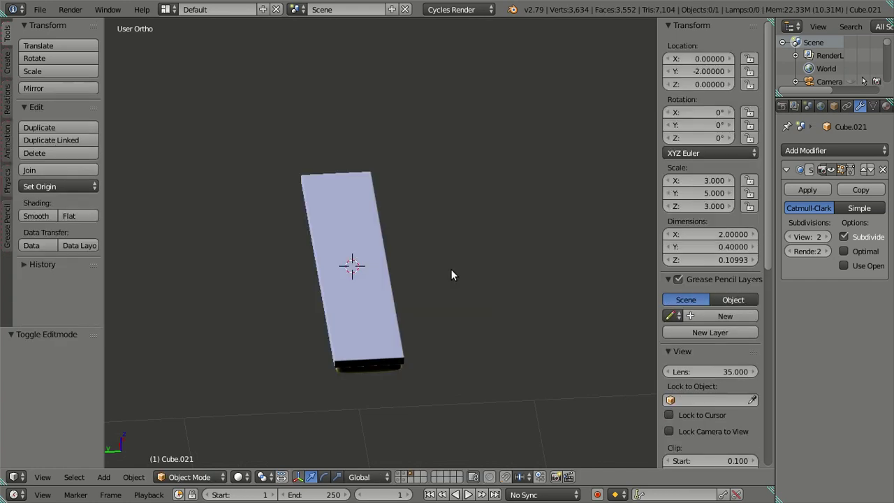
{"action": "key", "text": "shift+ctrl+alt+c"}
{"action": "left_click", "coordinate": [437, 270]}
{"action": "scroll", "coordinate": [410, 284], "scroll_direction": "down", "scroll_amount": 2}
{"action": "mouse_move", "coordinate": [457, 260]}
{"action": "middle_mouse_down"}
{"action": "mouse_move", "coordinate": [424, 240]}
{"action": "mouse_move", "coordinate": [426, 255]}
{"action": "mouse_move", "coordinate": [312, 306]}
{"action": "middle_mouse_up"}
{"action": "key", "text": "t"}
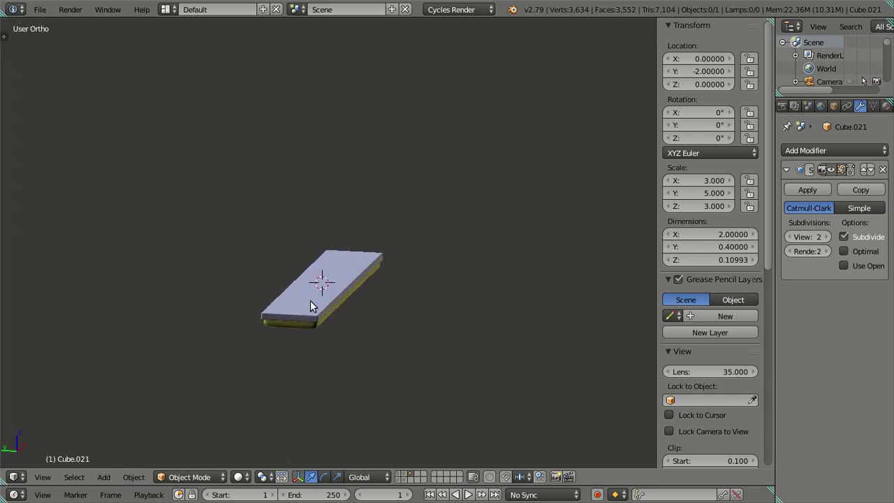
Set the slab's Subdivision Surface viewport level to 1
{"action": "left_click", "coordinate": [788, 236]}
{"action": "left_click", "coordinate": [788, 237]}
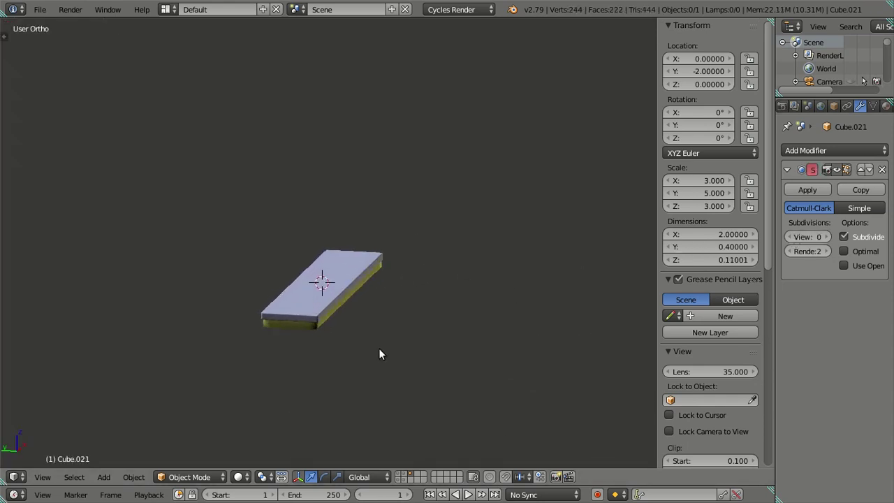
{"action": "left_click", "coordinate": [827, 236]}
{"action": "left_click", "coordinate": [323, 314]}
{"action": "scroll", "coordinate": [323, 314], "scroll_direction": "up", "scroll_amount": 3}
{"action": "key", "text": "a"}
Show the room layer again and inspect the room in wireframe and solid shading
{"action": "mouse_move", "coordinate": [336, 373]}
{"action": "middle_mouse_down"}
{"action": "mouse_move", "coordinate": [366, 322]}
{"action": "mouse_move", "coordinate": [389, 460]}
{"action": "middle_mouse_up"}
{"action": "left_click", "coordinate": [405, 476], "text": "shift"}
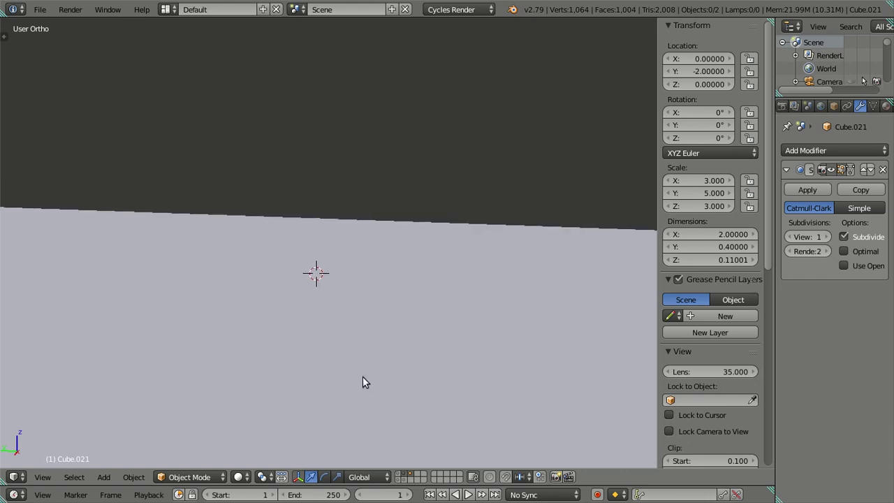
{"action": "key", "text": "z"}
{"action": "scroll", "coordinate": [362, 376], "scroll_direction": "down", "scroll_amount": 3}
{"action": "mouse_move", "coordinate": [311, 350]}
{"action": "middle_mouse_down"}
{"action": "mouse_move", "coordinate": [413, 368]}
{"action": "mouse_move", "coordinate": [194, 305]}
{"action": "mouse_move", "coordinate": [76, 353]}
{"action": "mouse_move", "coordinate": [243, 315]}
{"action": "middle_mouse_up"}
{"action": "key", "text": "z"}
{"action": "scroll", "coordinate": [243, 316], "scroll_direction": "up", "scroll_amount": 3}
{"action": "mouse_move", "coordinate": [381, 327]}
{"action": "middle_mouse_down"}
{"action": "mouse_move", "coordinate": [370, 301]}
{"action": "mouse_move", "coordinate": [313, 363]}
{"action": "mouse_move", "coordinate": [233, 284]}
{"action": "mouse_move", "coordinate": [238, 303]}
{"action": "mouse_move", "coordinate": [253, 313]}
{"action": "mouse_move", "coordinate": [410, 323]}
{"action": "mouse_move", "coordinate": [396, 339]}
{"action": "mouse_move", "coordinate": [389, 317]}
{"action": "mouse_move", "coordinate": [363, 375]}
{"action": "mouse_move", "coordinate": [341, 384]}
{"action": "mouse_move", "coordinate": [301, 365]}
{"action": "mouse_move", "coordinate": [351, 296]}
{"action": "mouse_move", "coordinate": [416, 347]}
{"action": "mouse_move", "coordinate": [387, 397]}
{"action": "mouse_move", "coordinate": [353, 322]}
{"action": "mouse_move", "coordinate": [363, 328]}
{"action": "middle_mouse_up"}
Select the ceiling light fixture in wireframe and frame it from top and oblique angles
{"action": "key", "text": "z"}
{"action": "left_click", "coordinate": [350, 297]}
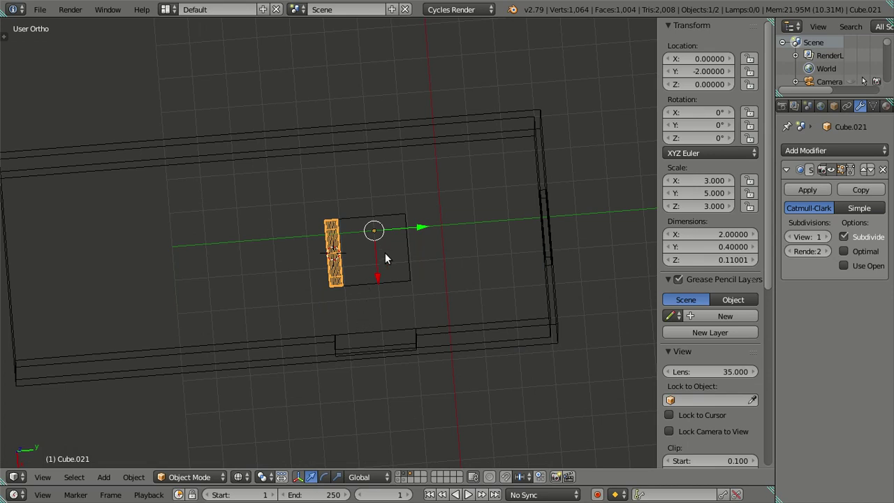
{"action": "key", "text": "KP_7"}
{"action": "middle_click_drag", "start_coordinate": [361, 197], "coordinate": [361, 245], "text": "shift"}
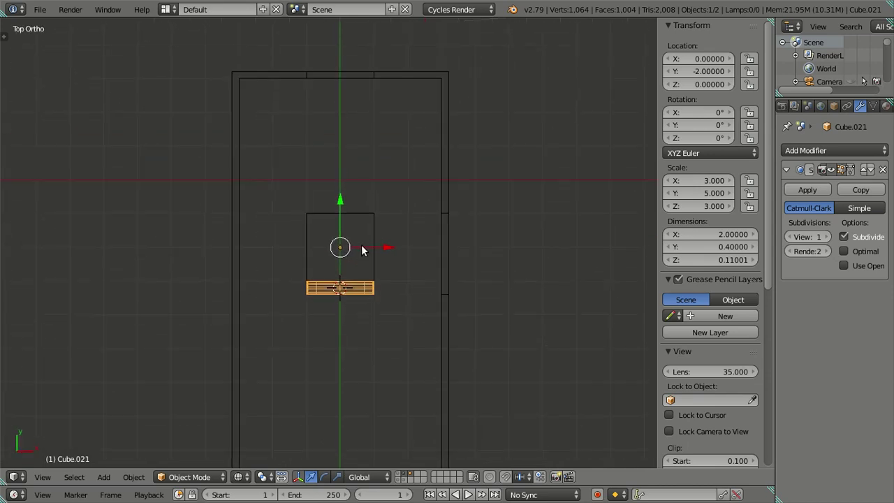
{"action": "middle_click_drag", "start_coordinate": [361, 293], "coordinate": [302, 199]}
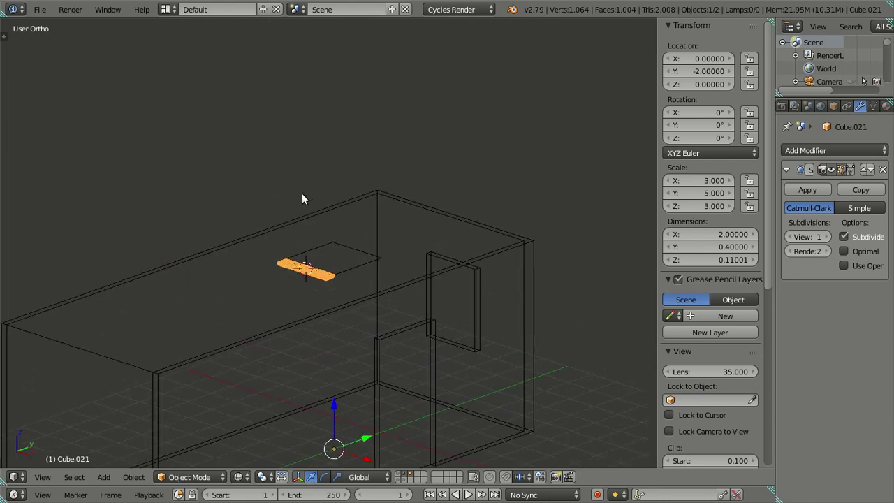
{"action": "scroll", "coordinate": [287, 271], "scroll_direction": "up", "scroll_amount": 3}
{"action": "middle_click_drag", "start_coordinate": [286, 271], "coordinate": [397, 190], "text": "shift"}
{"action": "key", "text": "g"}
{"action": "right_click", "coordinate": [290, 247]}
{"action": "mouse_move", "coordinate": [289, 247]}
{"action": "middle_mouse_down"}
{"action": "mouse_move", "coordinate": [418, 260]}
{"action": "mouse_move", "coordinate": [390, 297]}
{"action": "mouse_move", "coordinate": [392, 272]}
{"action": "middle_mouse_up"}
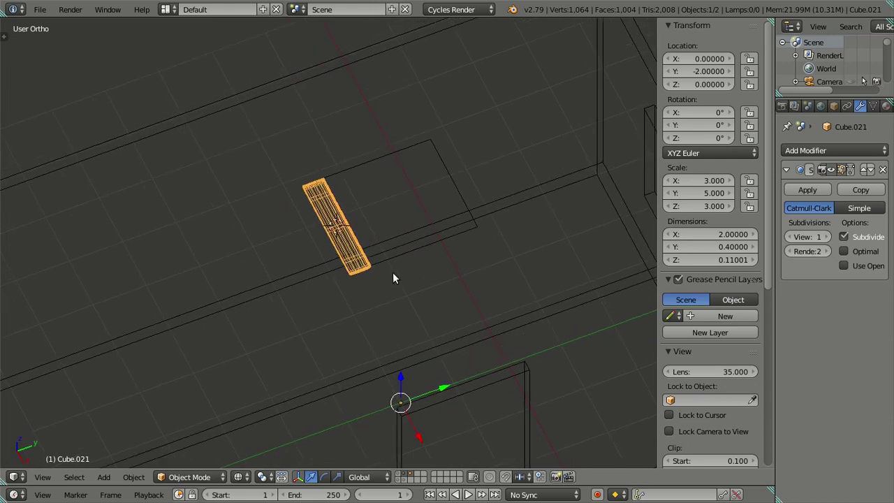
Set the fixture's origin to the 3D cursor and return to solid shading
{"action": "key", "text": "shift+ctrl+alt+c"}
{"action": "left_click", "coordinate": [375, 268]}
{"action": "key", "text": "KP_Decimal"}
{"action": "key", "text": "a"}
{"action": "key", "text": "z"}
{"action": "key", "text": "z"}
{"action": "scroll", "coordinate": [382, 231], "scroll_direction": "up", "scroll_amount": 2}
{"action": "scroll", "coordinate": [350, 271], "scroll_direction": "up", "scroll_amount": 2}
Reselect Cube.021 and check from the top that it sits at 0, −3.2, 6
{"action": "right_click", "coordinate": [316, 253]}
{"action": "middle_click_drag", "start_coordinate": [314, 250], "coordinate": [359, 286]}
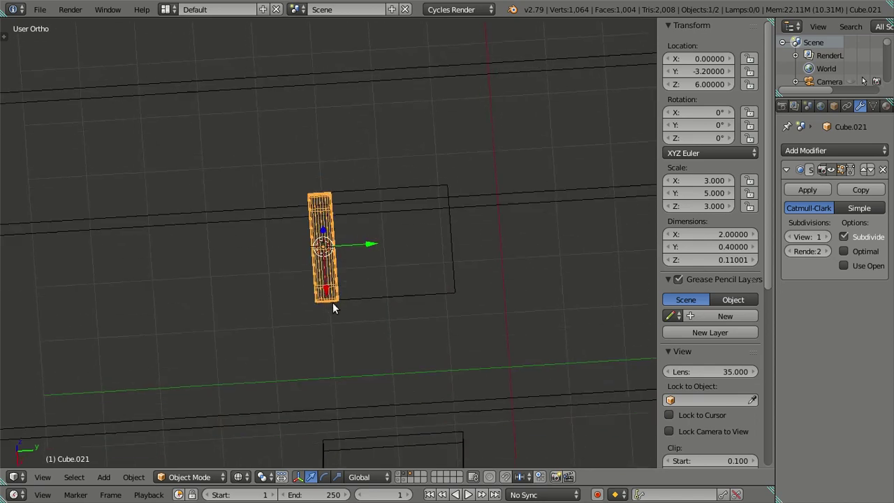
{"action": "key", "text": "KP_7"}
{"action": "middle_click_drag", "start_coordinate": [410, 188], "coordinate": [415, 218], "text": "shift"}
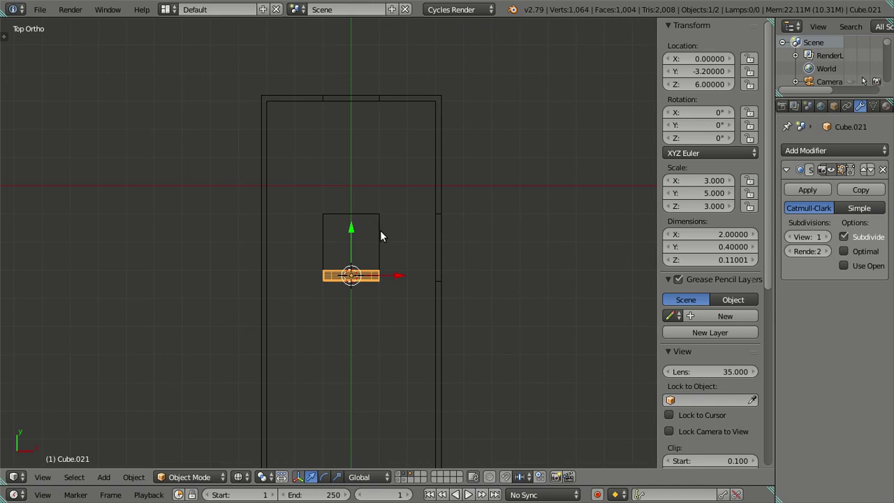
{"action": "scroll", "coordinate": [381, 230], "scroll_direction": "down", "scroll_amount": 3}
Duplicate the ceiling light panel and place the copy at Location Y 0.2
{"action": "key", "text": "shift+d"}
{"action": "right_click", "coordinate": [384, 196]}
{"action": "left_click_drag", "start_coordinate": [346, 220], "coordinate": [341, 162]}
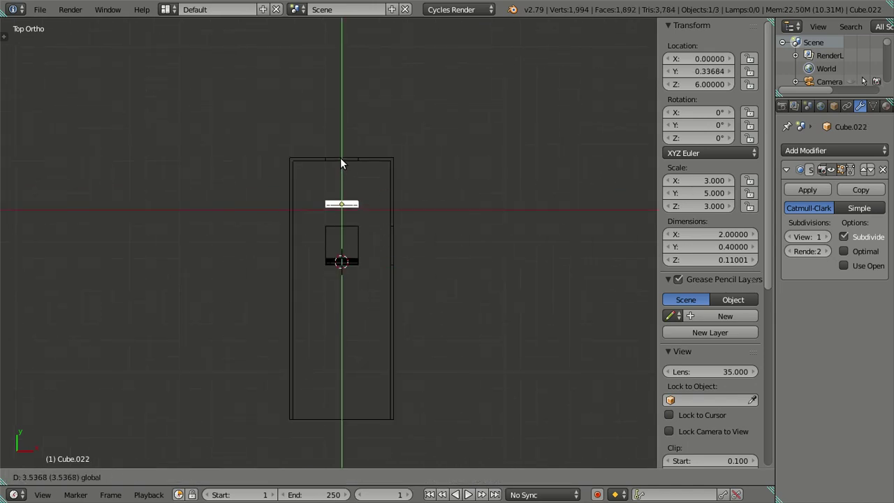
{"action": "left_click", "coordinate": [340, 162]}
{"action": "right_click", "coordinate": [352, 268]}
{"action": "scroll", "coordinate": [353, 268], "scroll_direction": "up", "scroll_amount": 3}
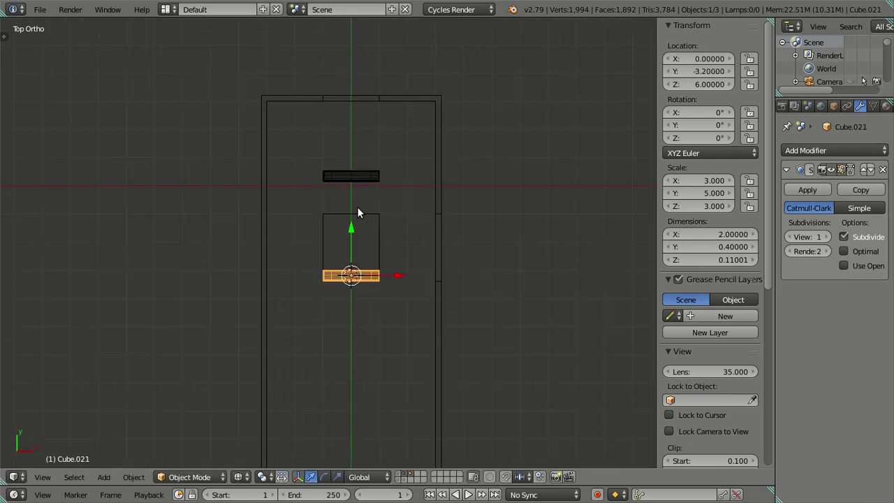
{"action": "right_click", "coordinate": [351, 175]}
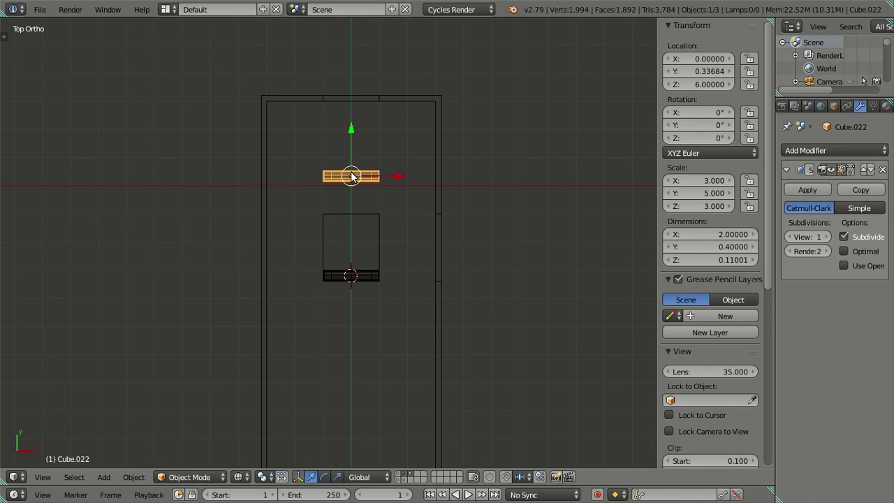
{"action": "right_click", "coordinate": [351, 275]}
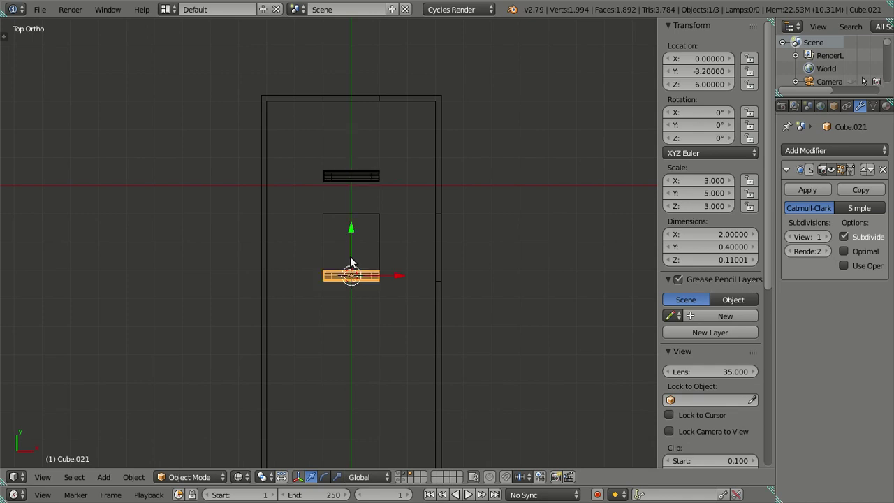
{"action": "right_click", "coordinate": [367, 174]}
{"action": "left_click", "coordinate": [719, 71]}
{"action": "type", "text": "0.2"}
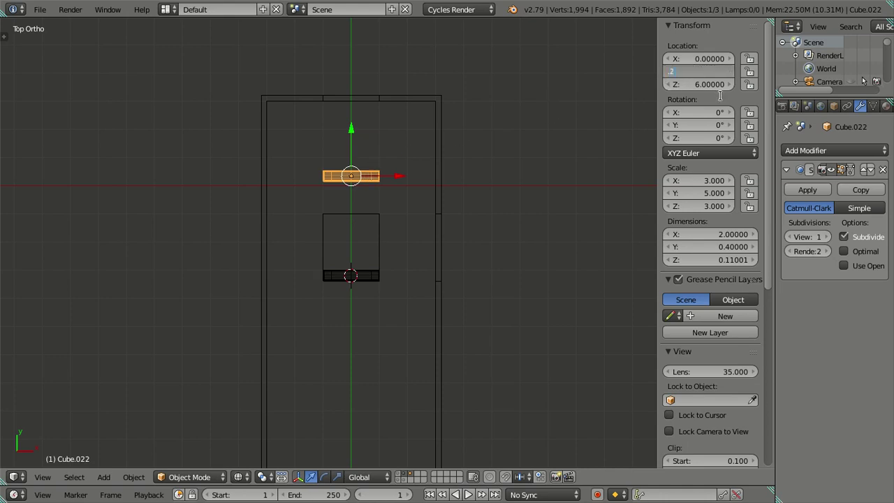
{"action": "key", "text": "Return"}
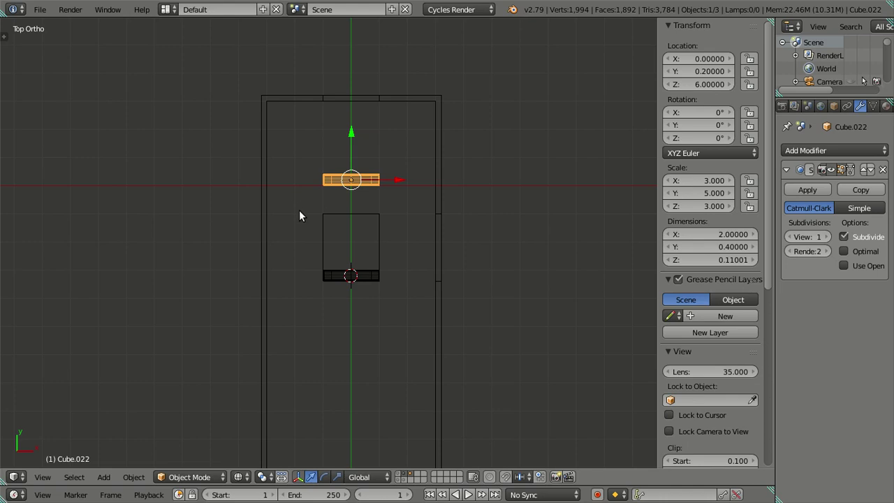
Duplicate the original panel again and place the third copy at Location Y −6.2
{"action": "right_click", "coordinate": [363, 280]}
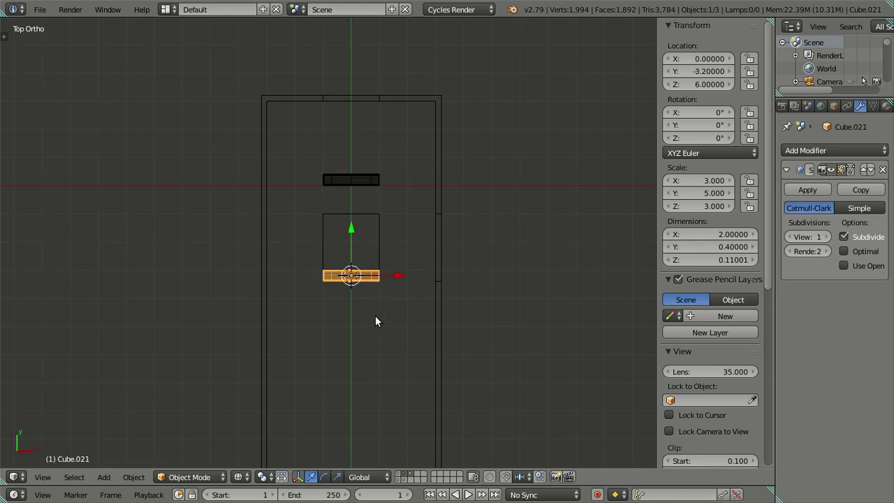
{"action": "middle_click_drag", "start_coordinate": [375, 316], "coordinate": [357, 259], "text": "shift"}
{"action": "key", "text": "shift+d"}
{"action": "right_click", "coordinate": [365, 203]}
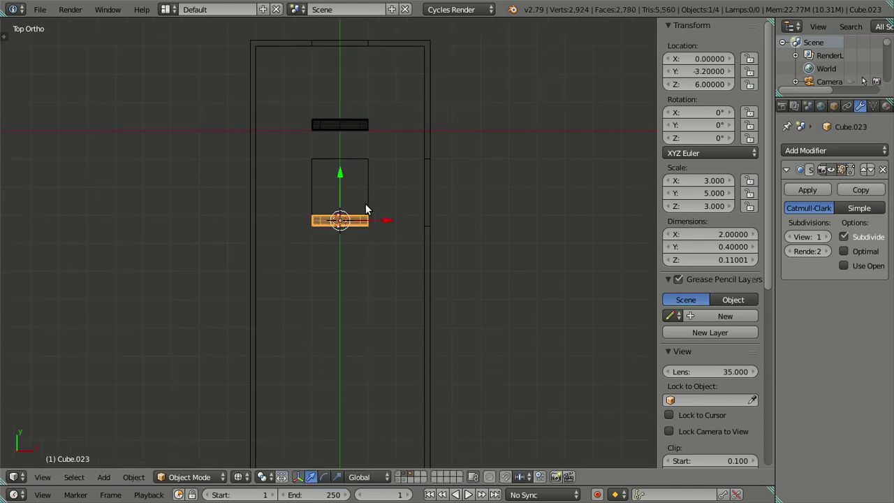
{"action": "left_click_drag", "start_coordinate": [336, 175], "coordinate": [335, 278]}
{"action": "left_click", "coordinate": [709, 71]}
{"action": "type", "text": "-6.2"}
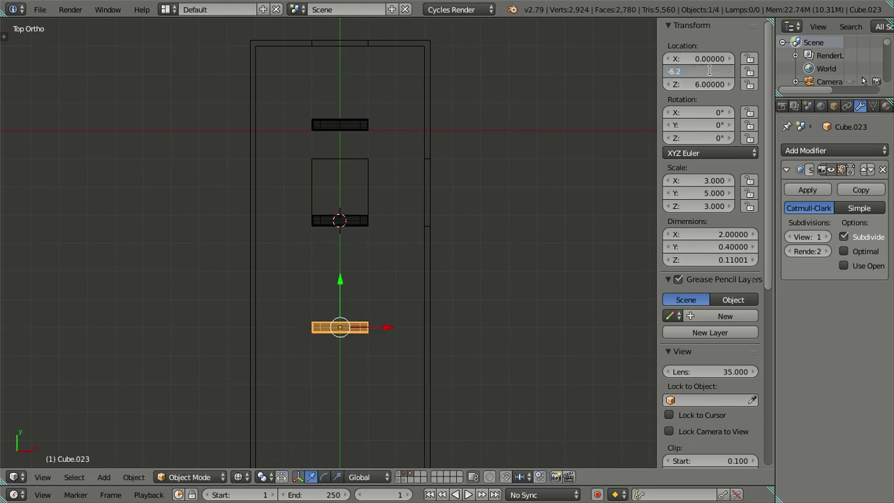
{"action": "key", "text": "Return"}
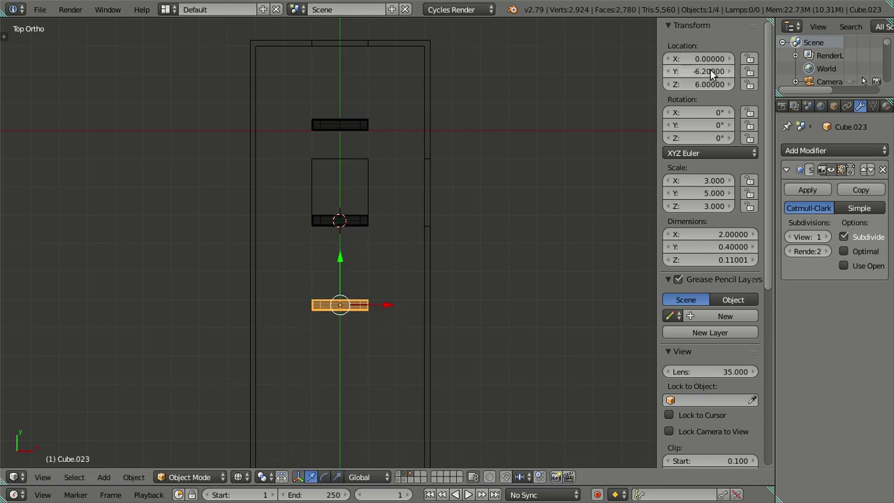
{"action": "scroll", "coordinate": [416, 280], "scroll_direction": "down", "scroll_amount": 2}
{"action": "key", "text": "a"}
{"action": "mouse_move", "coordinate": [429, 318]}
{"action": "middle_mouse_down"}
{"action": "mouse_move", "coordinate": [363, 273]}
{"action": "mouse_move", "coordinate": [305, 251]}
{"action": "mouse_move", "coordinate": [375, 421]}
{"action": "middle_mouse_up"}
Show the kitchen furniture layers and view the room from the top in solid shading
{"action": "left_click", "coordinate": [399, 474], "text": "shift"}
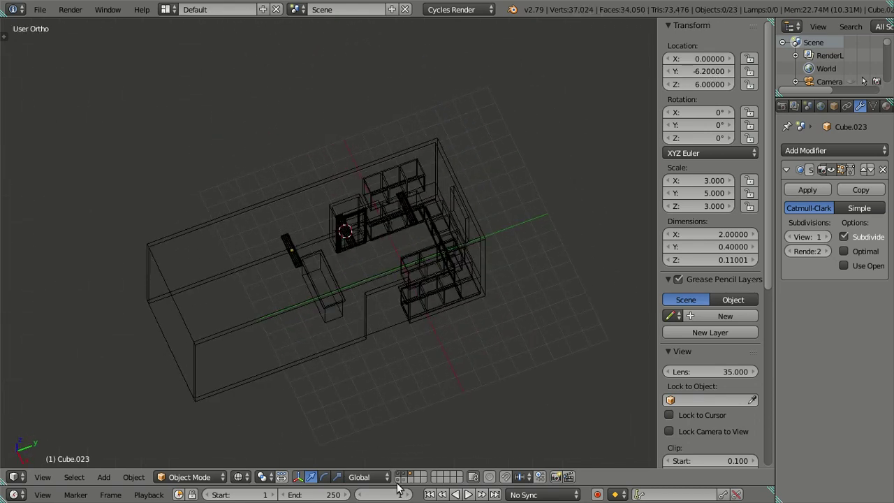
{"action": "left_click", "coordinate": [399, 481], "text": "shift"}
{"action": "mouse_move", "coordinate": [431, 296]}
{"action": "middle_mouse_down"}
{"action": "mouse_move", "coordinate": [354, 245]}
{"action": "mouse_move", "coordinate": [361, 220]}
{"action": "mouse_move", "coordinate": [435, 300]}
{"action": "mouse_move", "coordinate": [482, 229]}
{"action": "mouse_move", "coordinate": [379, 258]}
{"action": "mouse_move", "coordinate": [407, 204]}
{"action": "mouse_move", "coordinate": [423, 231]}
{"action": "mouse_move", "coordinate": [407, 223]}
{"action": "mouse_move", "coordinate": [374, 287]}
{"action": "mouse_move", "coordinate": [303, 357]}
{"action": "mouse_move", "coordinate": [310, 273]}
{"action": "mouse_move", "coordinate": [339, 242]}
{"action": "mouse_move", "coordinate": [396, 225]}
{"action": "mouse_move", "coordinate": [407, 244]}
{"action": "mouse_move", "coordinate": [393, 253]}
{"action": "mouse_move", "coordinate": [374, 337]}
{"action": "mouse_move", "coordinate": [398, 356]}
{"action": "mouse_move", "coordinate": [329, 254]}
{"action": "mouse_move", "coordinate": [343, 364]}
{"action": "mouse_move", "coordinate": [359, 356]}
{"action": "mouse_move", "coordinate": [381, 367]}
{"action": "mouse_move", "coordinate": [472, 370]}
{"action": "mouse_move", "coordinate": [454, 352]}
{"action": "middle_mouse_up"}
{"action": "key", "text": "z"}
{"action": "key", "text": "z"}
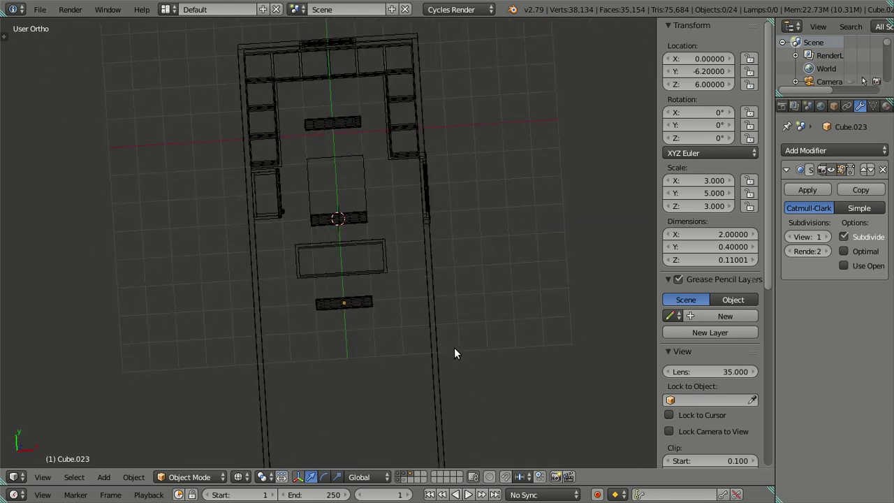
{"action": "key", "text": "KP_7"}
{"action": "scroll", "coordinate": [394, 241], "scroll_direction": "up", "scroll_amount": 1}
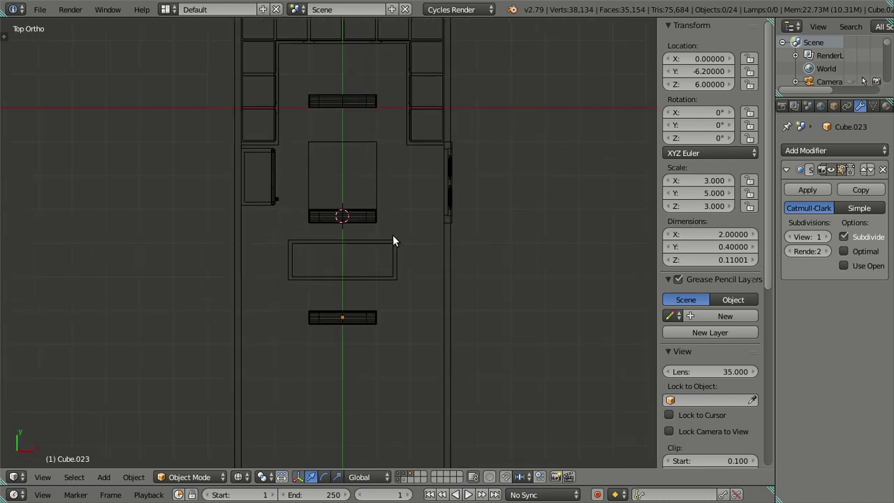
{"action": "scroll", "coordinate": [392, 239], "scroll_direction": "up", "scroll_amount": 1}
{"action": "scroll", "coordinate": [383, 212], "scroll_direction": "down", "scroll_amount": 1}
Move the third ceiling light, Cube.023, to Location Y −7.2
{"action": "right_click", "coordinate": [359, 318]}
{"action": "left_click", "coordinate": [699, 74]}
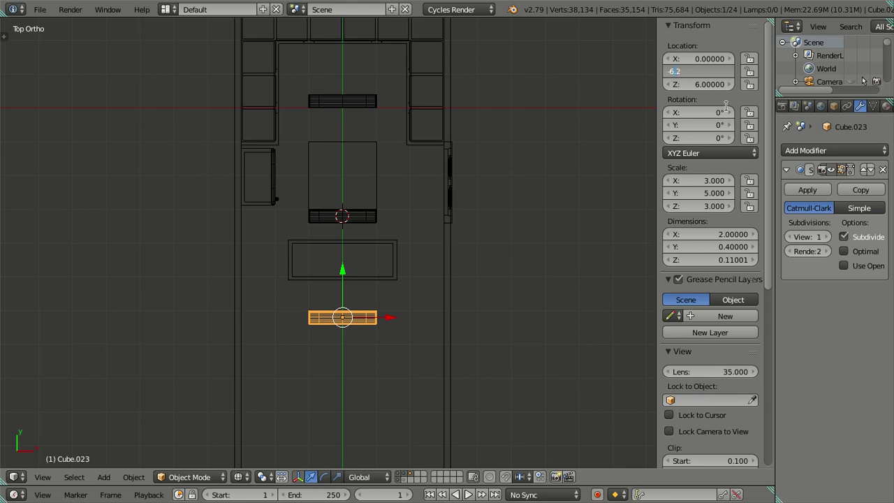
{"action": "key", "text": "BackSpace"}
{"action": "type", "text": "8"}
{"action": "key", "text": "Return"}
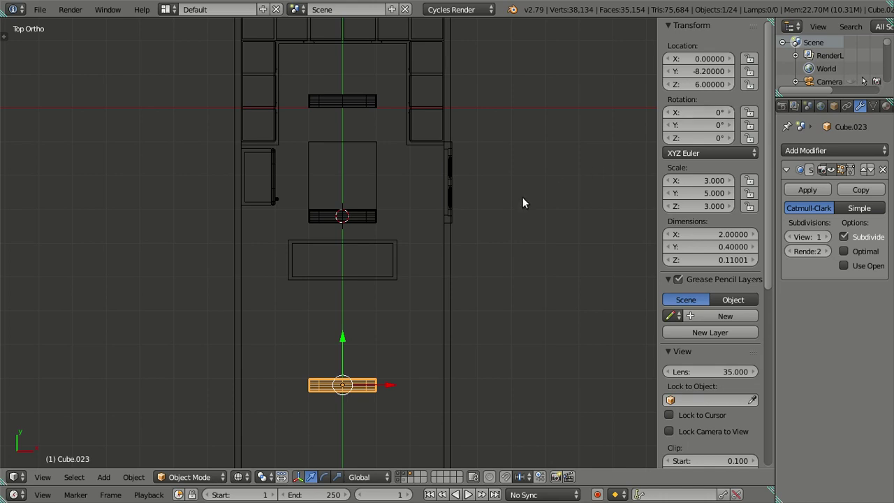
{"action": "left_click", "coordinate": [689, 70]}
{"action": "key", "text": "Home"}
{"action": "key", "text": "Delete"}
{"action": "key", "text": "Delete"}
{"action": "type", "text": "-7"}
{"action": "key", "text": "Return"}
{"action": "key", "text": "a"}
{"action": "mouse_move", "coordinate": [443, 277]}
{"action": "middle_mouse_down"}
{"action": "mouse_move", "coordinate": [385, 220]}
{"action": "mouse_move", "coordinate": [307, 223]}
{"action": "mouse_move", "coordinate": [459, 174]}
{"action": "mouse_move", "coordinate": [456, 197]}
{"action": "mouse_move", "coordinate": [440, 192]}
{"action": "middle_mouse_up"}
{"action": "key", "text": "z"}
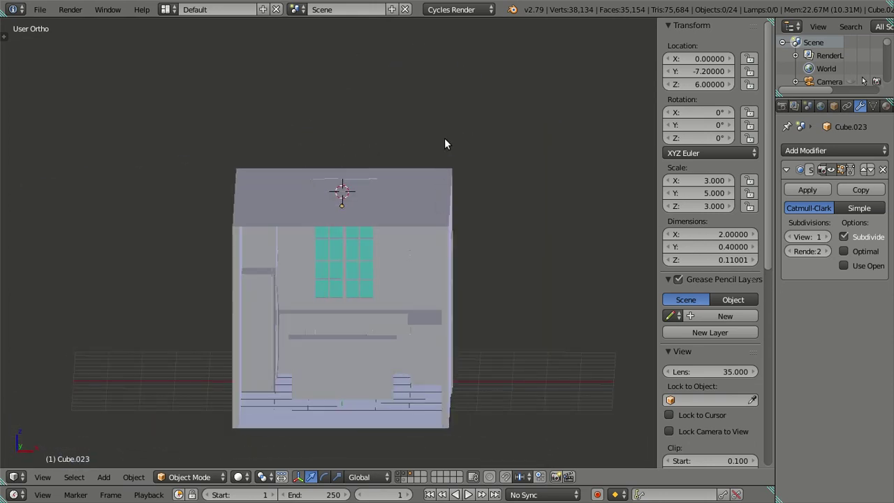
Switch to the camera view, hide the side panel and save the kitchen file
{"action": "key", "text": "KP_0"}
{"action": "key", "text": "n"}
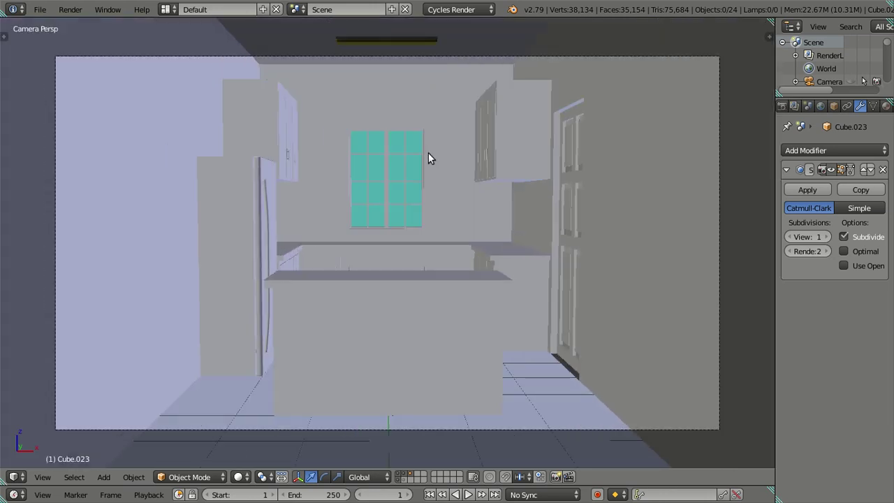
{"action": "key", "text": "ctrl+s"}
{"action": "left_click", "coordinate": [428, 152]}
{"action": "key", "text": "z"}
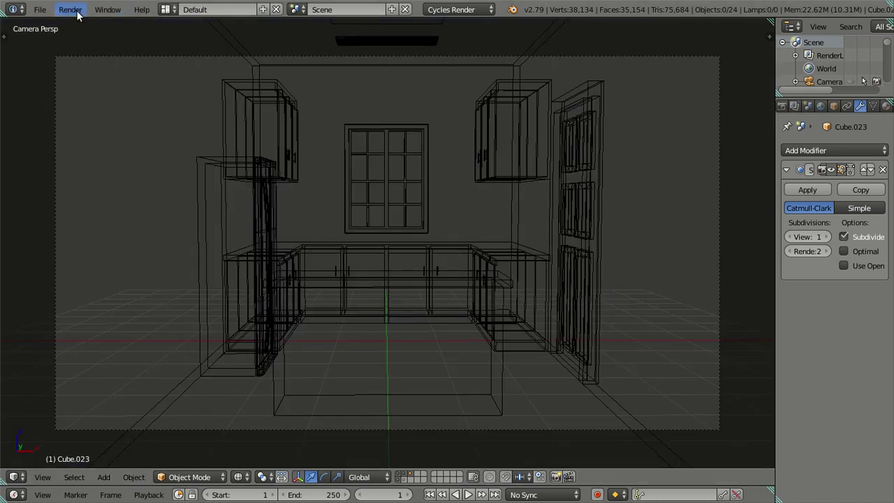
Start a Cycles test render from the camera and cancel it around 29%
{"action": "left_click", "coordinate": [70, 10]}
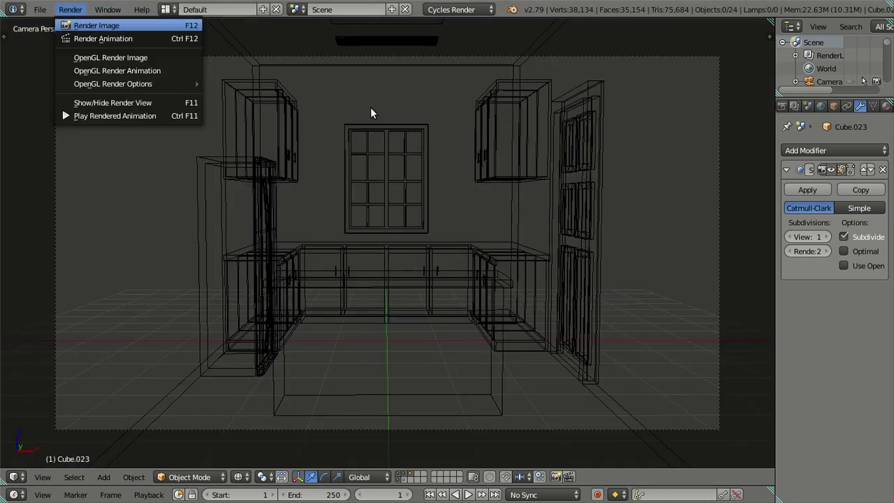
{"action": "key", "text": "F12"}
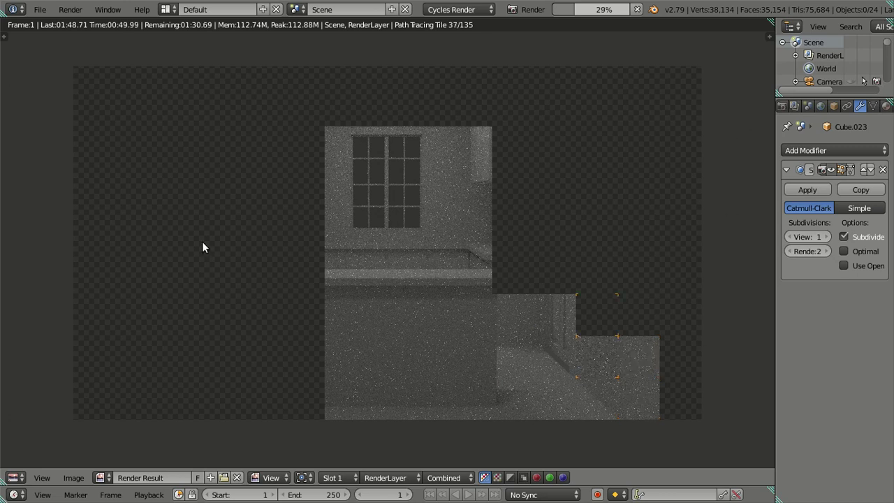
{"action": "key", "text": "Escape"}
{"action": "key", "text": "Escape"}
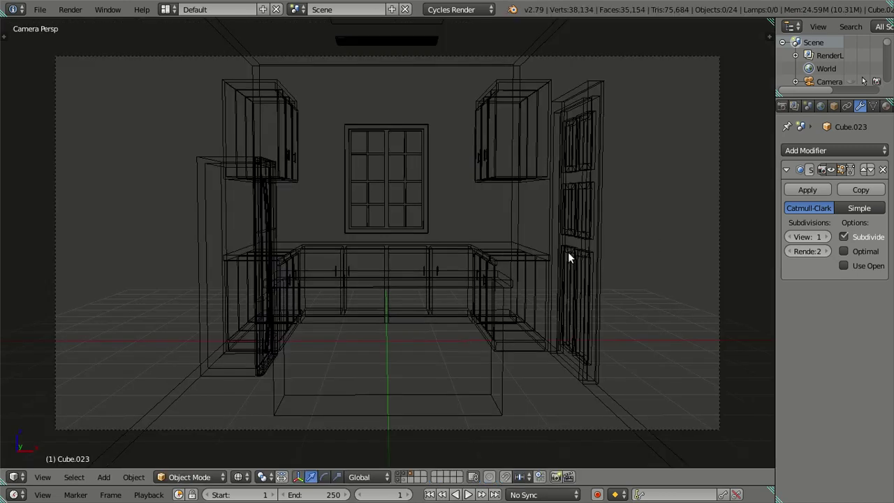
Select the top light panel and raise its material's Emission Strength from 6 to 25
{"action": "mouse_move", "coordinate": [503, 149]}
{"action": "middle_mouse_down"}
{"action": "mouse_move", "coordinate": [497, 129]}
{"action": "mouse_move", "coordinate": [485, 127]}
{"action": "middle_mouse_up"}
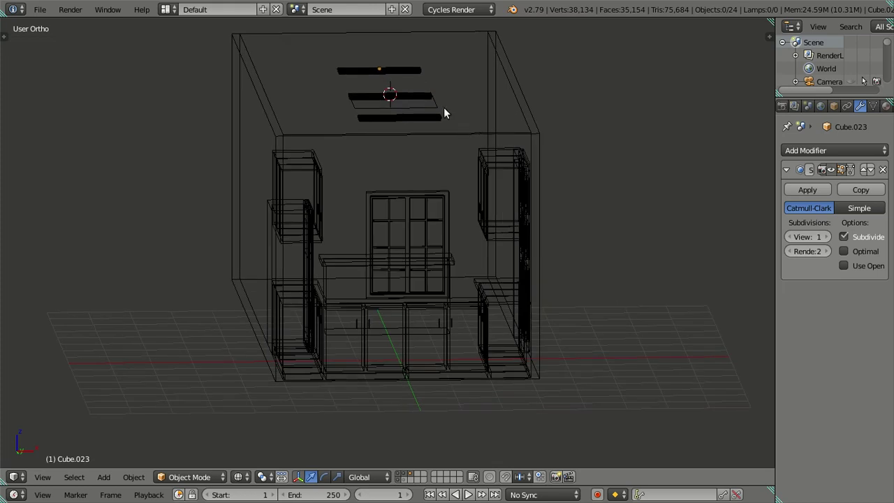
{"action": "right_click", "coordinate": [410, 71]}
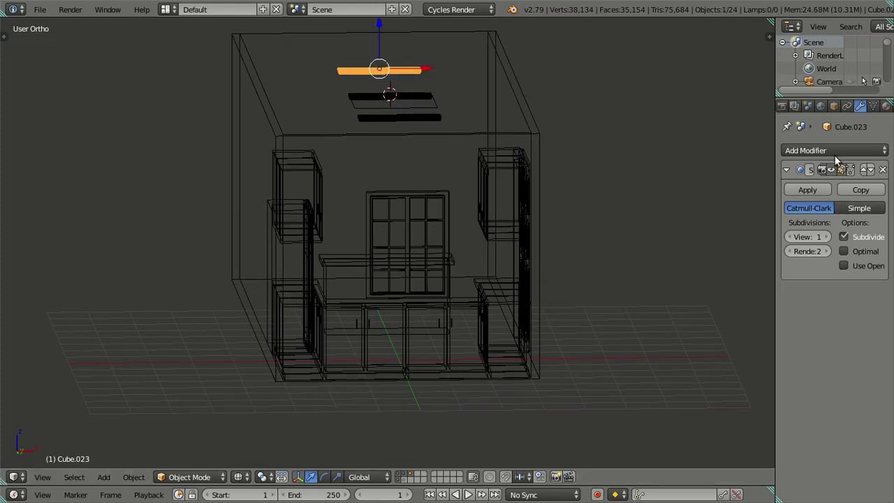
{"action": "left_click", "coordinate": [886, 105]}
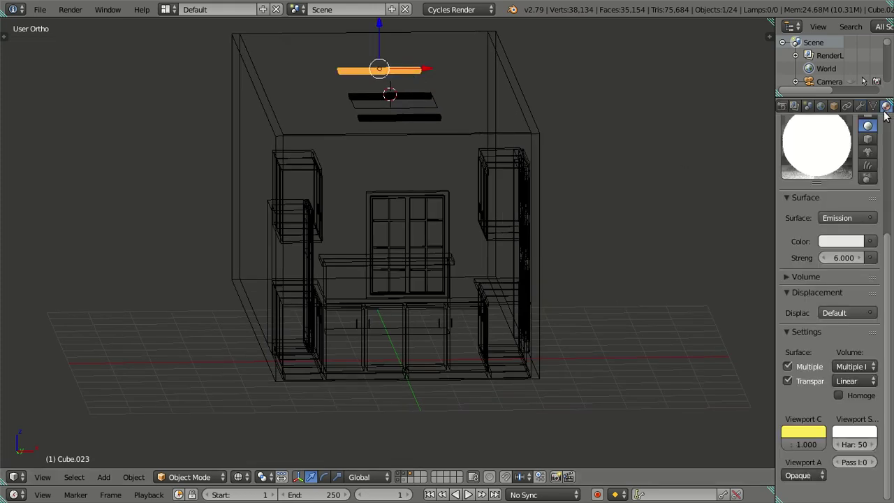
{"action": "left_click", "coordinate": [835, 257]}
{"action": "type", "text": "6.0"}
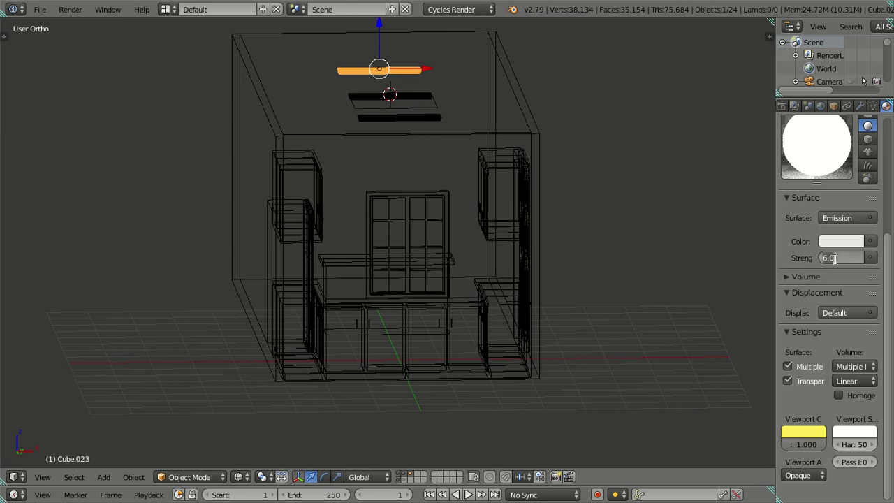
{"action": "key", "text": "BackSpace"}
{"action": "key", "text": "BackSpace"}
{"action": "key", "text": "BackSpace"}
{"action": "type", "text": "25"}
{"action": "key", "text": "Return"}
Render the kitchen image in Cycles from the camera and close it after it finishes in about 2:34
{"action": "left_click", "coordinate": [72, 10]}
{"action": "left_click", "coordinate": [88, 26]}
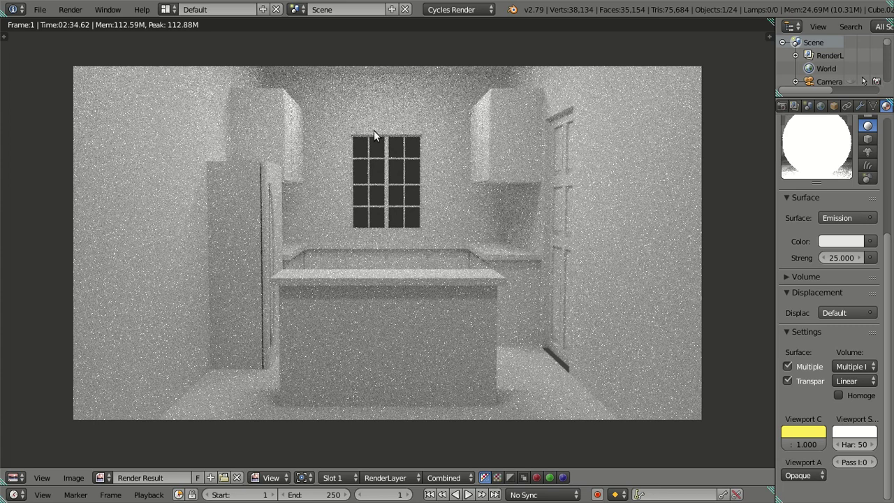
{"action": "key", "text": "Escape"}
Deselect, return to camera view, save over Kitchen Set.blend and exit window fullscreen
{"action": "key", "text": "a"}
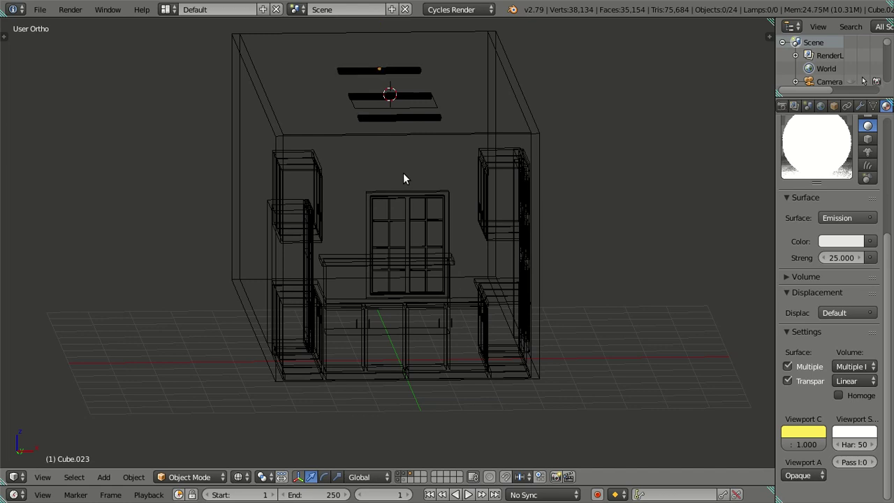
{"action": "key", "text": "KP_0"}
{"action": "key", "text": "ctrl+s"}
{"action": "left_click", "coordinate": [452, 179]}
{"action": "left_click", "coordinate": [108, 10]}
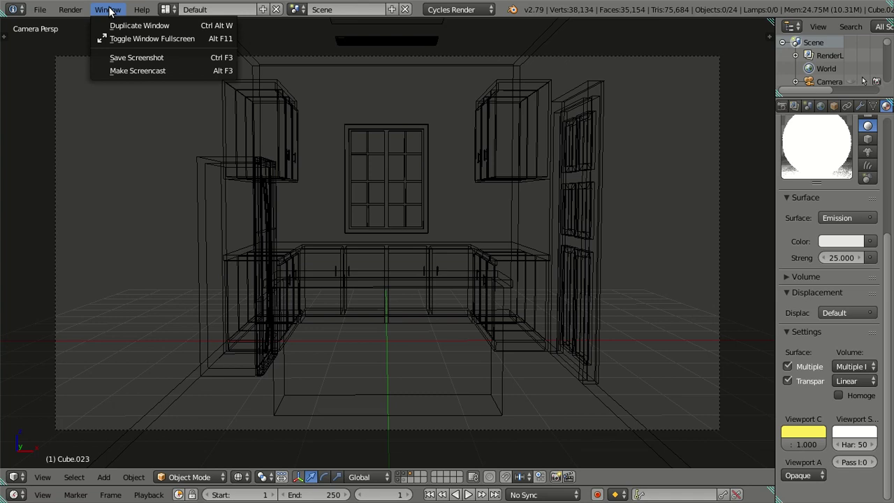
{"action": "left_click", "coordinate": [123, 40]}
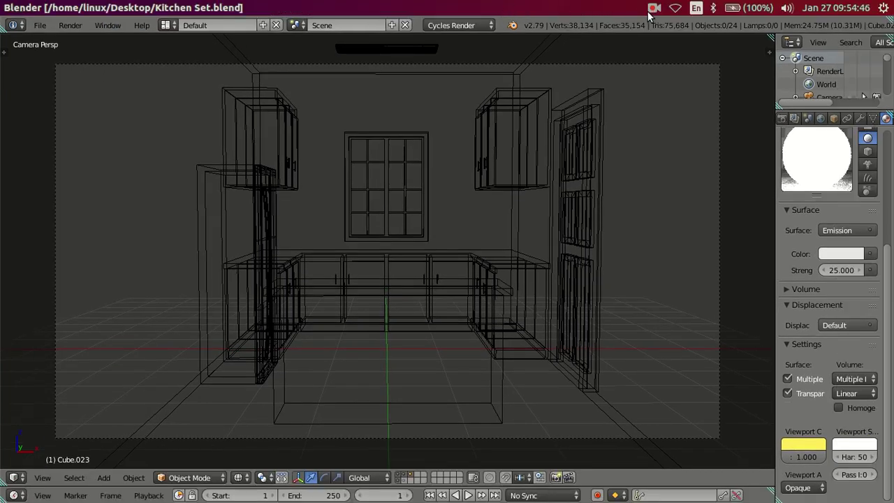